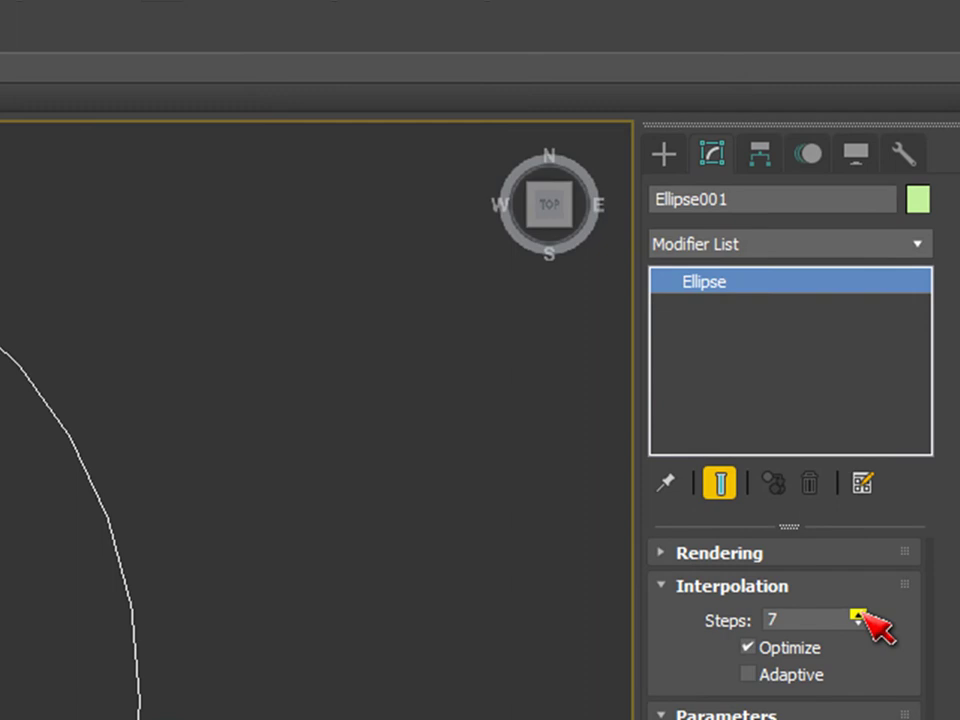
# Step: Set the ellipse's interpolation steps to 2
pyautogui.click(858, 621)
pyautogui.click(858, 621)
pyautogui.click(858, 621)
pyautogui.click(858, 621)
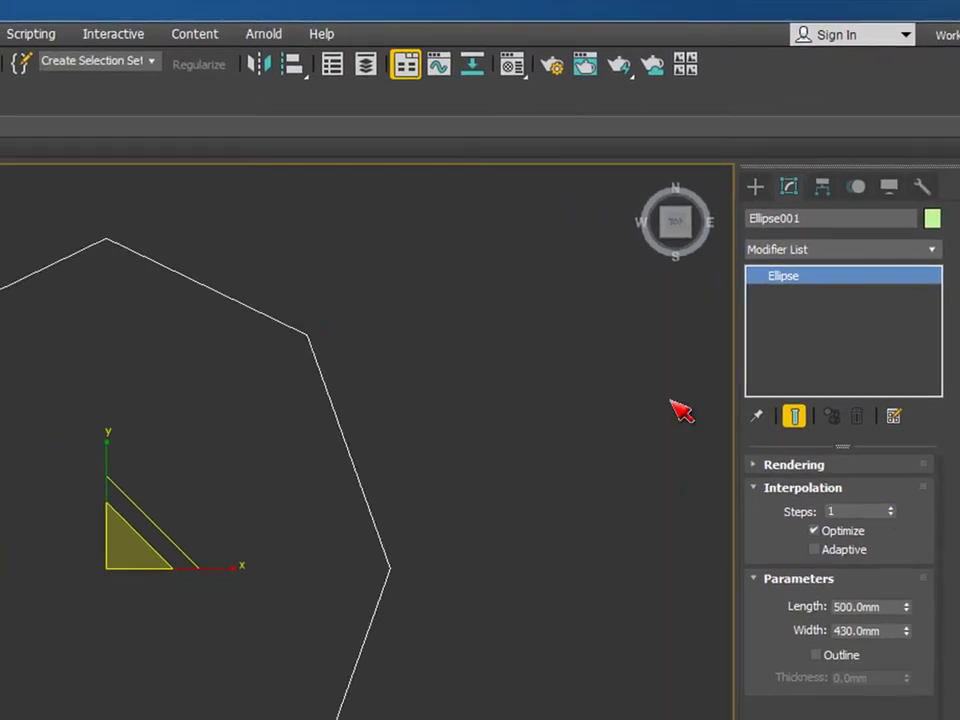
pyautogui.click(890, 508)
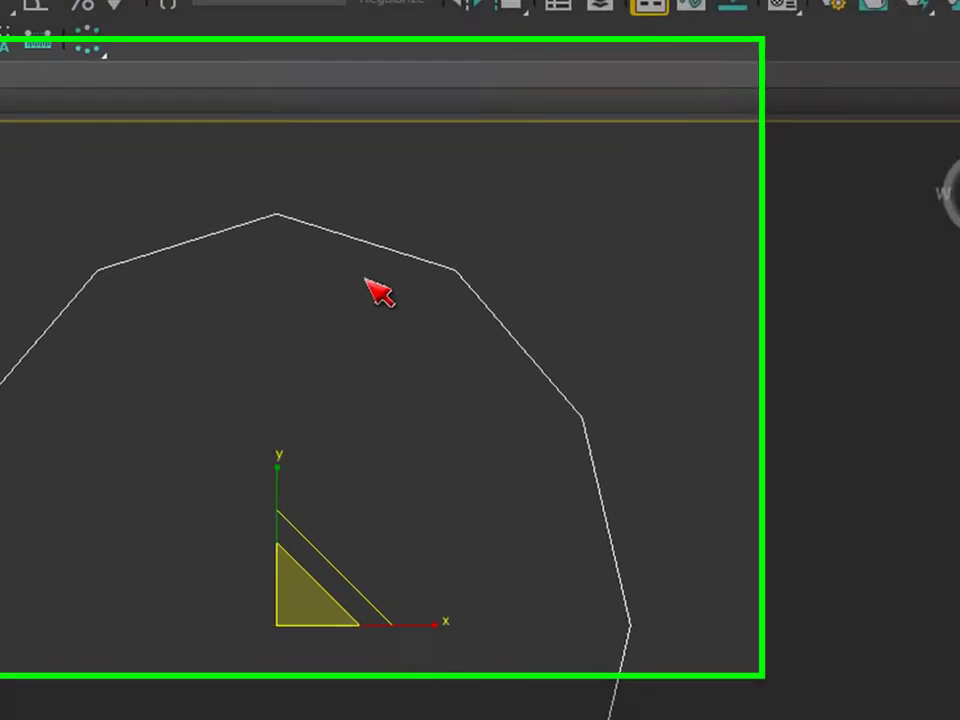
# Step: Convert the ellipse to an Editable Poly
pyautogui.rightClick(186, 292)
pyautogui.moveTo(314, 501)
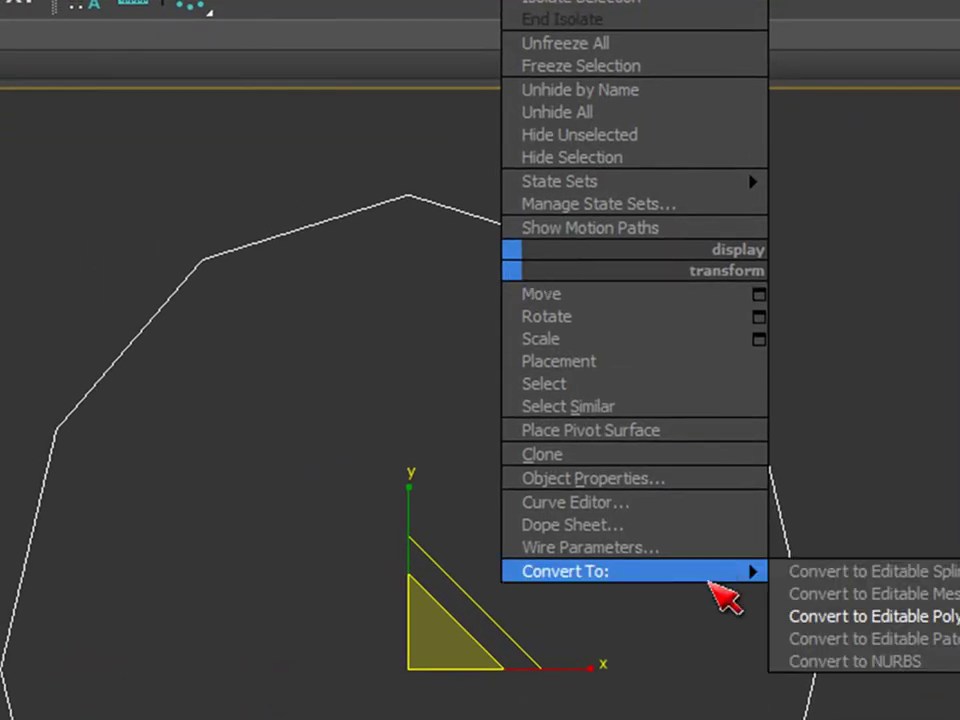
pyautogui.click(866, 616)
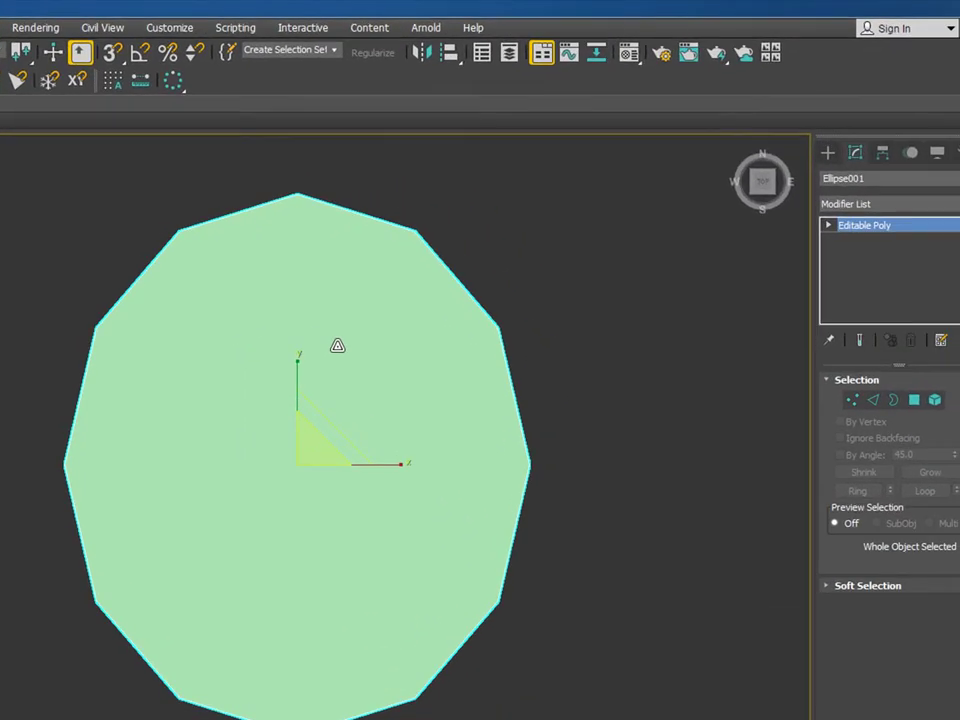
# Step: Switch to edge sub-object editing with all outer edges of the ellipse selected
pyautogui.scroll(-2, 336, 345)
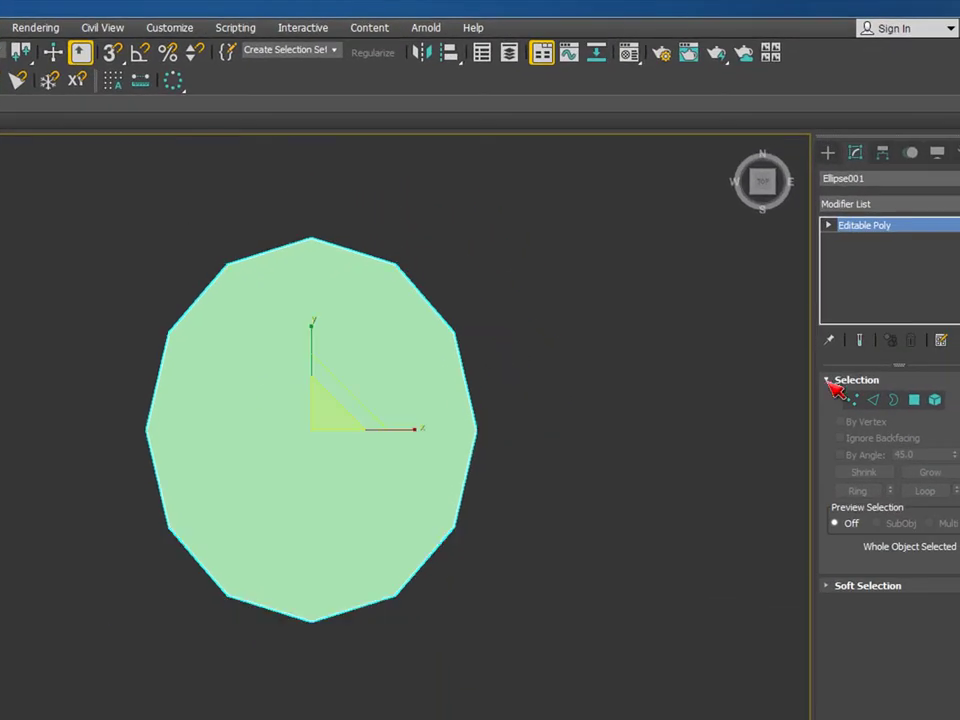
pyautogui.click(875, 400)
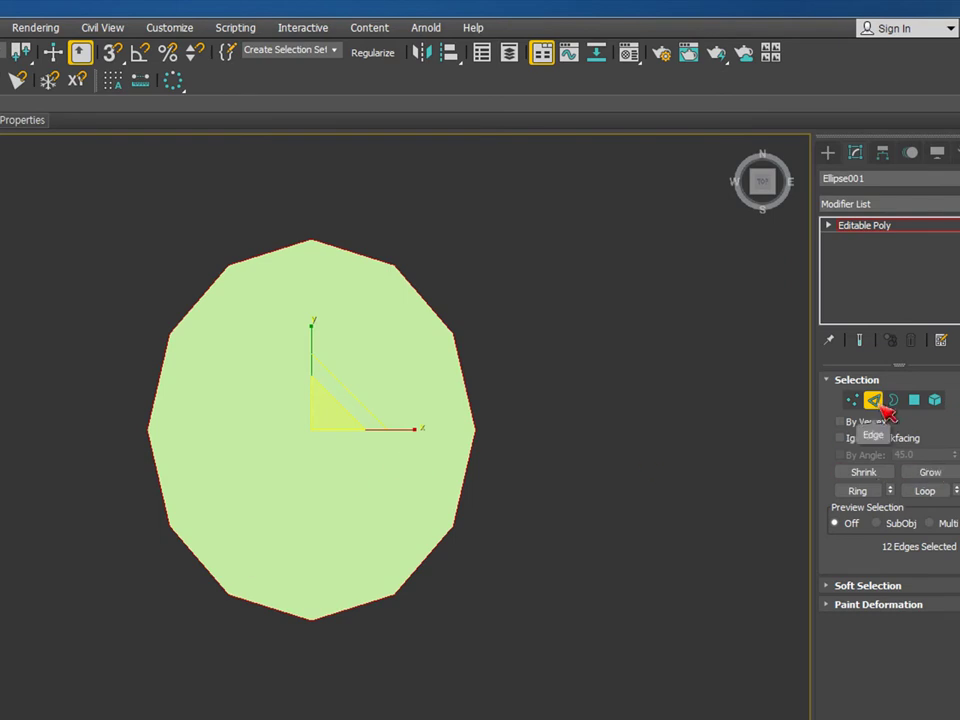
pyautogui.moveTo(789, 317); pyautogui.dragTo(830, 336, button='middle')
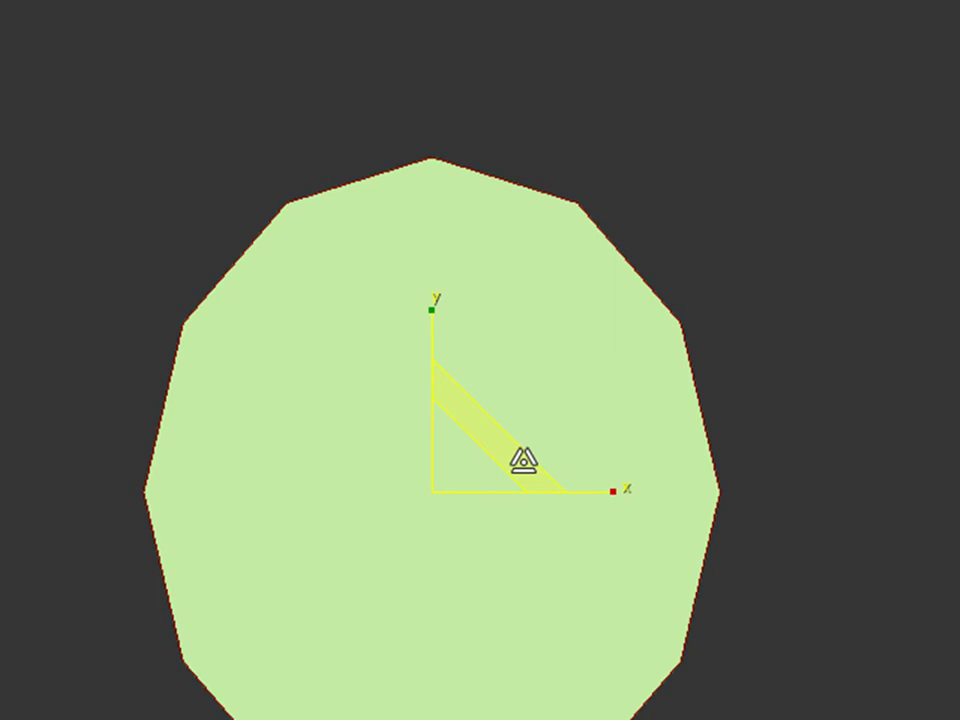
# Step: Try to scale out a new ring of faces from the ellipse's outer edges, in a wide and a narrow version
pyautogui.keyDown('shift'); pyautogui.moveTo(527, 457); pyautogui.dragTo(596, 402); pyautogui.keyUp('shift')
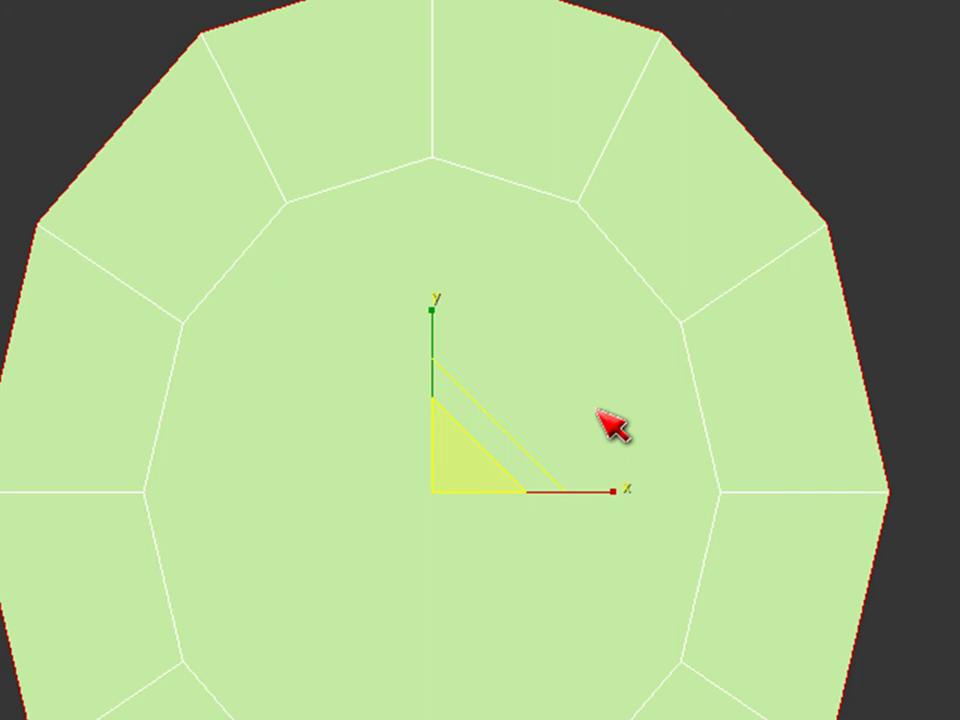
pyautogui.hotkey('ctrl', 'z')
pyautogui.keyDown('shift'); pyautogui.moveTo(506, 435); pyautogui.dragTo(530, 399); pyautogui.keyUp('shift')
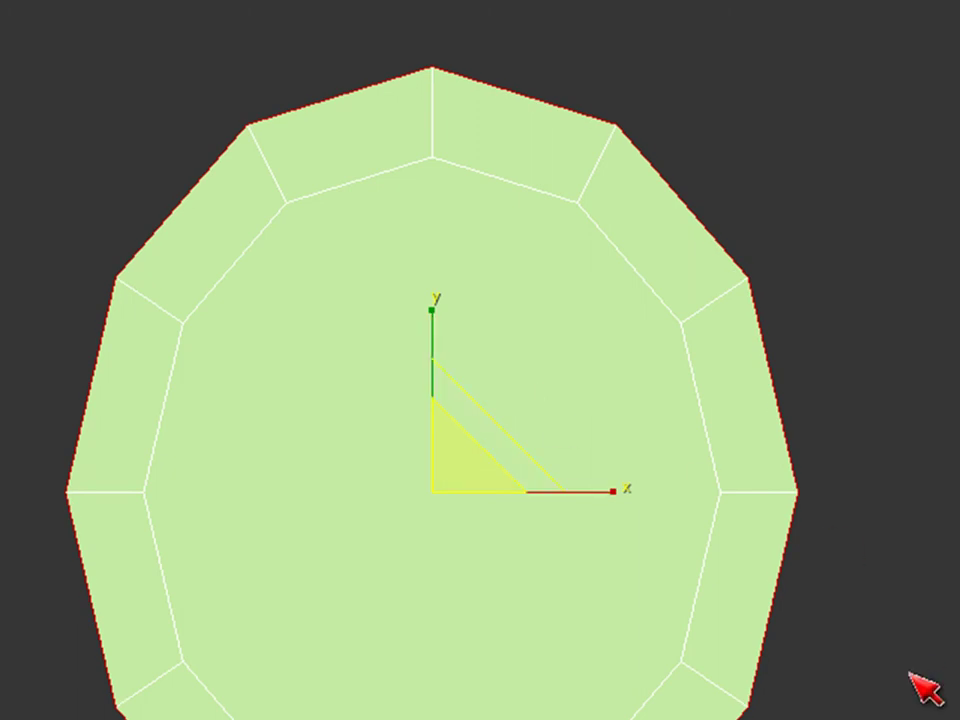
pyautogui.hotkey('ctrl', 'z')
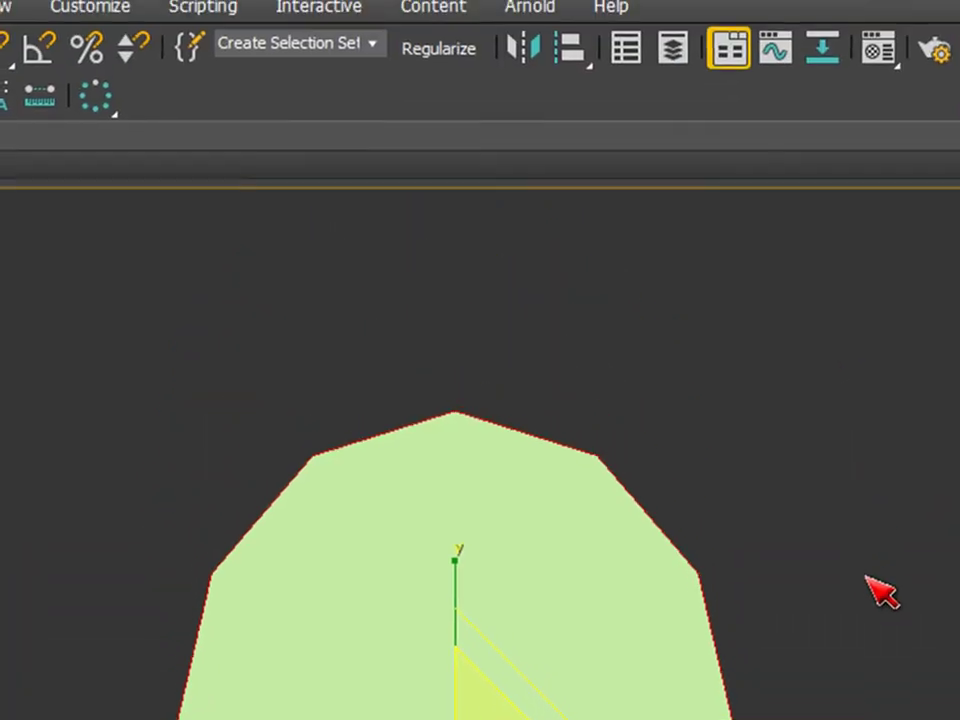
# Step: Select only the six edges along the upper half of the ellipse and activate the Move tool
pyautogui.click(846, 433)
pyautogui.moveTo(821, 160); pyautogui.dragTo(272, 315)
pyautogui.moveTo(290, 490); pyautogui.dragTo(66, 628)
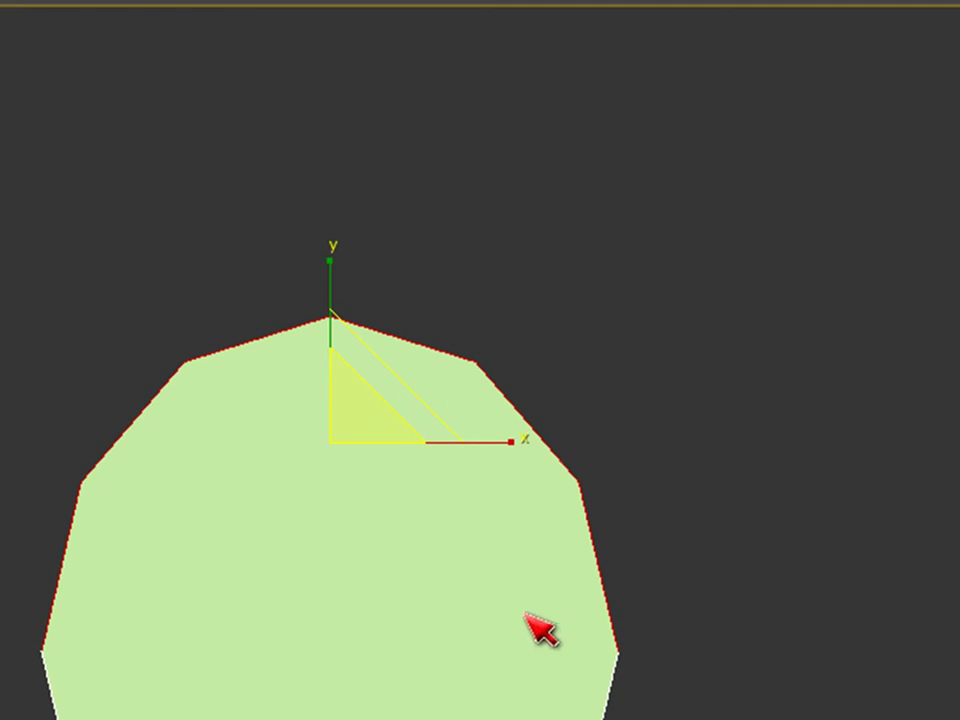
pyautogui.press('w')
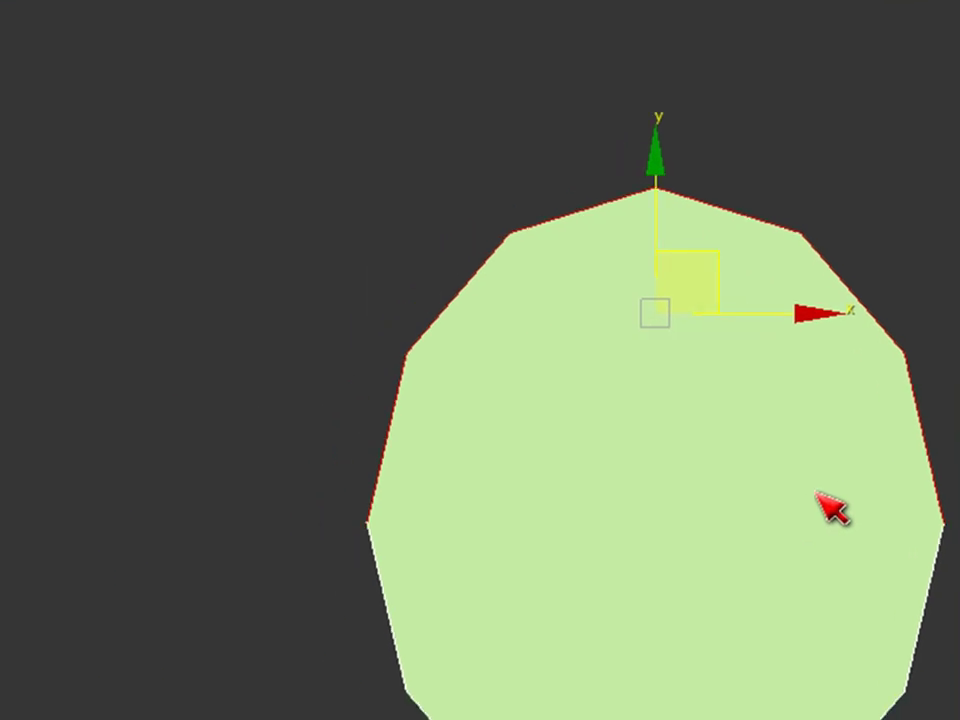
pyautogui.moveTo(868, 546); pyautogui.dragTo(828, 645, button='middle')
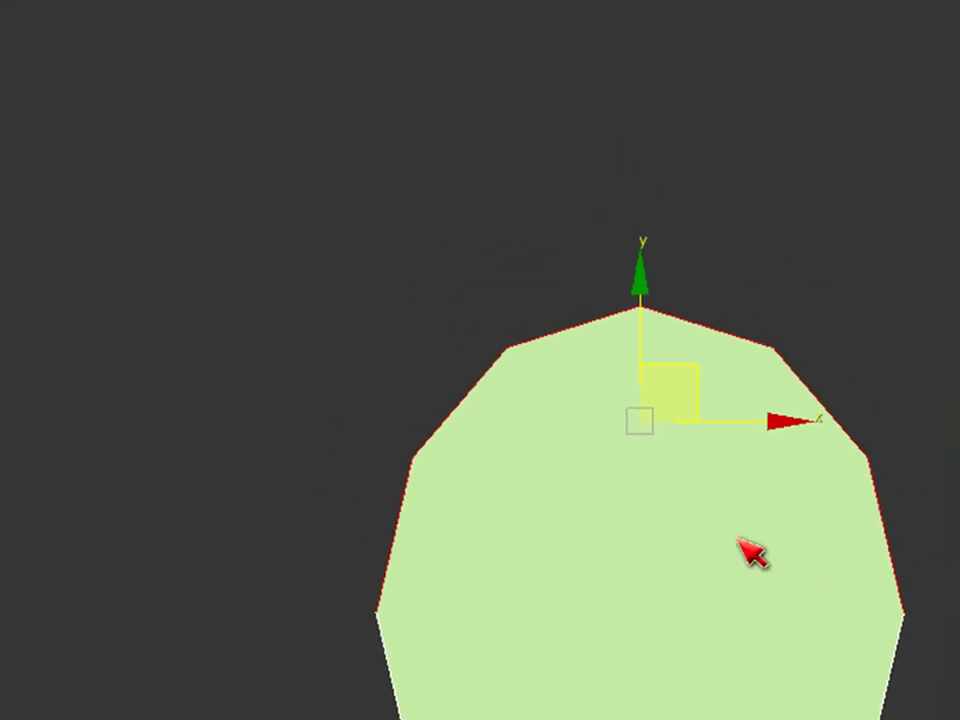
# Step: Try to move the six upper edges along Y, both as a plain stretch and as an extension with new faces
pyautogui.moveTo(628, 320); pyautogui.dragTo(633, 266)
pyautogui.moveTo(664, 315); pyautogui.dragTo(666, 50)
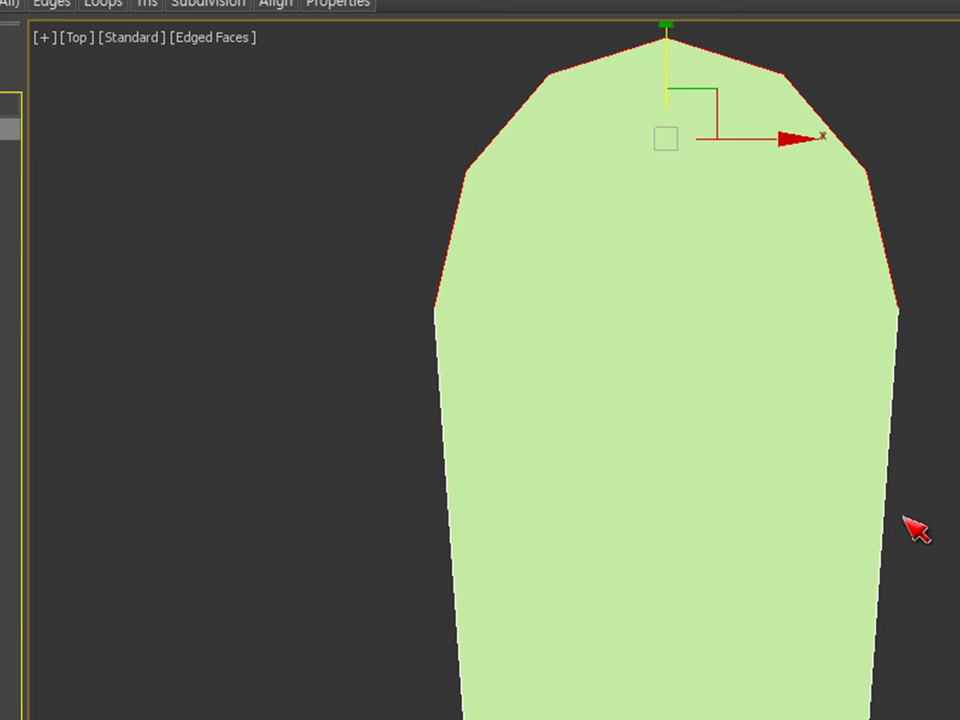
pyautogui.hotkey('ctrl', 'z')
pyautogui.keyDown('shift'); pyautogui.moveTo(671, 345); pyautogui.dragTo(674, 40); pyautogui.keyUp('shift')
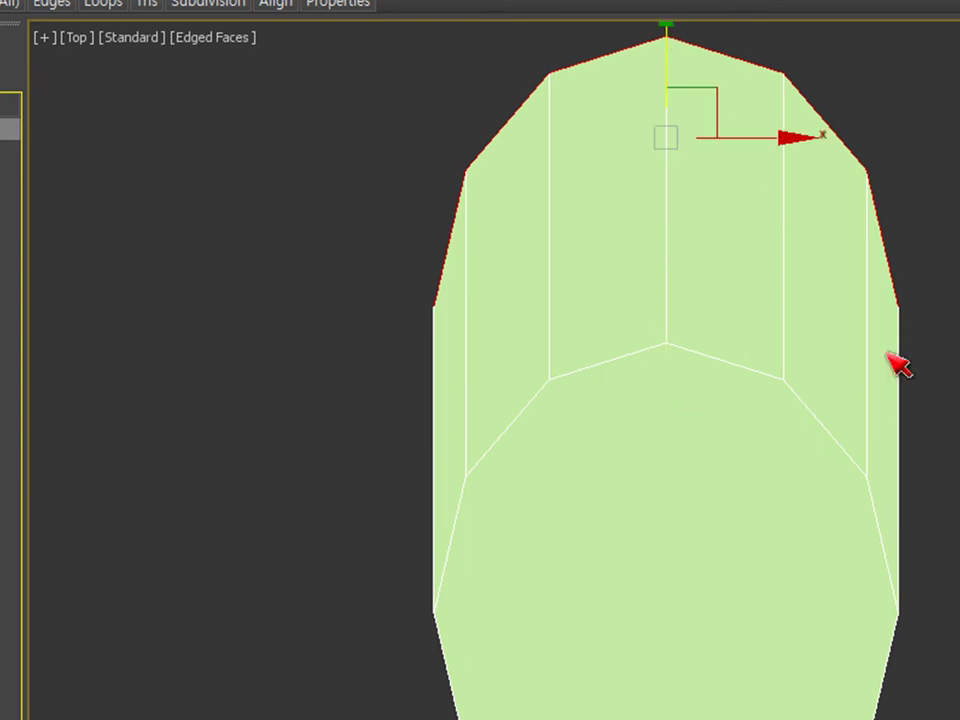
pyautogui.hotkey('ctrl', 'z')
# Step: Try to extrude the six selected edges vertically with an extrusion height of about 186.7 mm
pyautogui.keyDown('alt'); pyautogui.moveTo(804, 686); pyautogui.dragTo(664, 574, button='middle'); pyautogui.keyUp('alt')
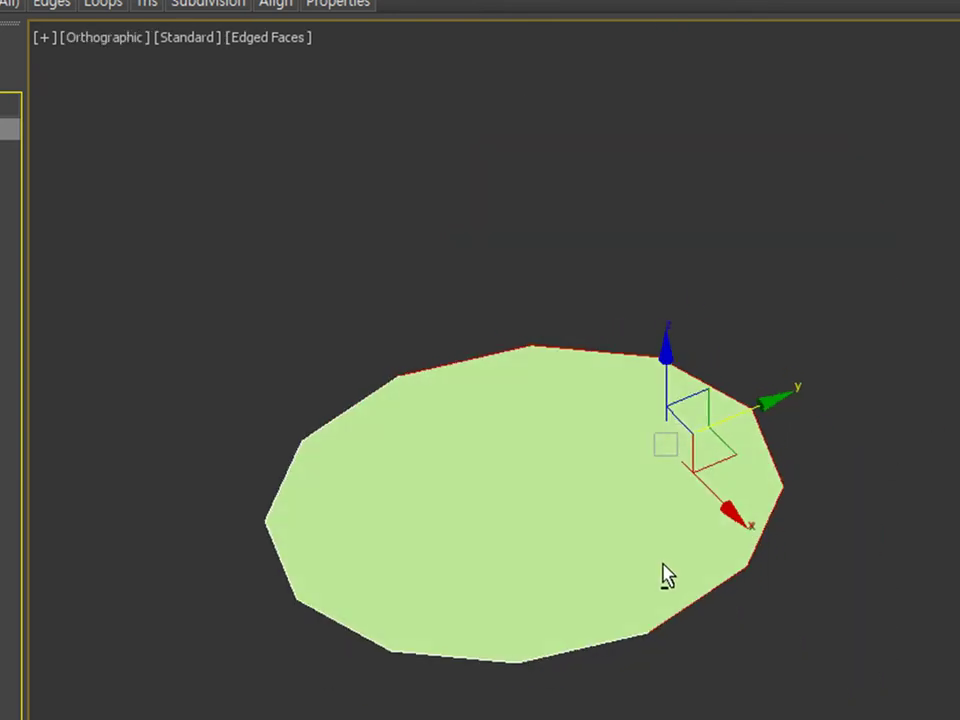
pyautogui.rightClick(690, 447)
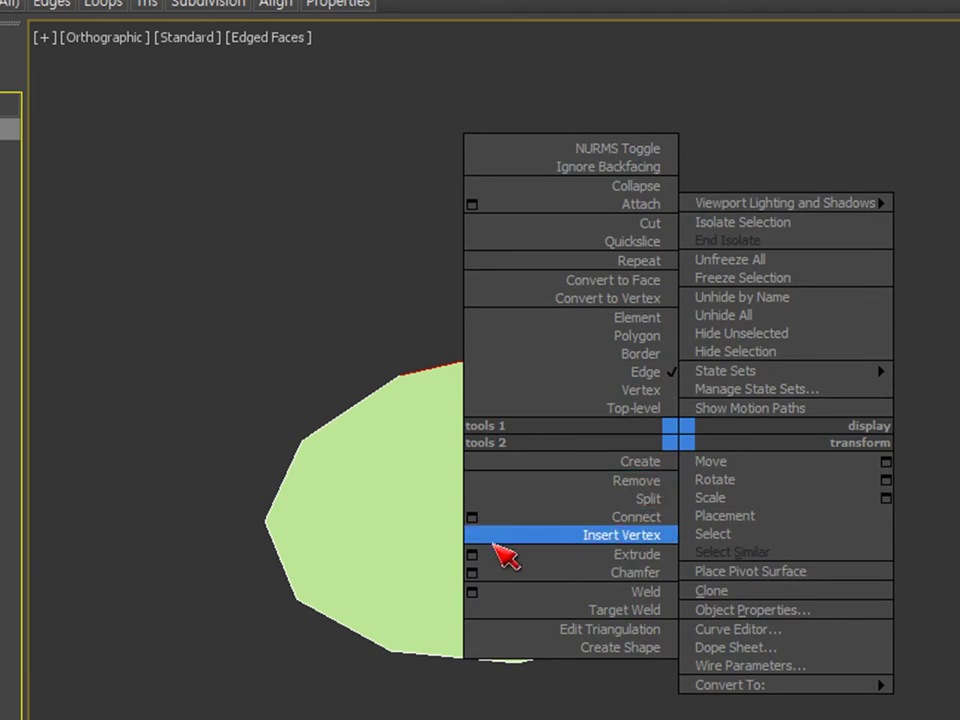
pyautogui.click(473, 555)
pyautogui.moveTo(789, 435); pyautogui.dragTo(942, 719)
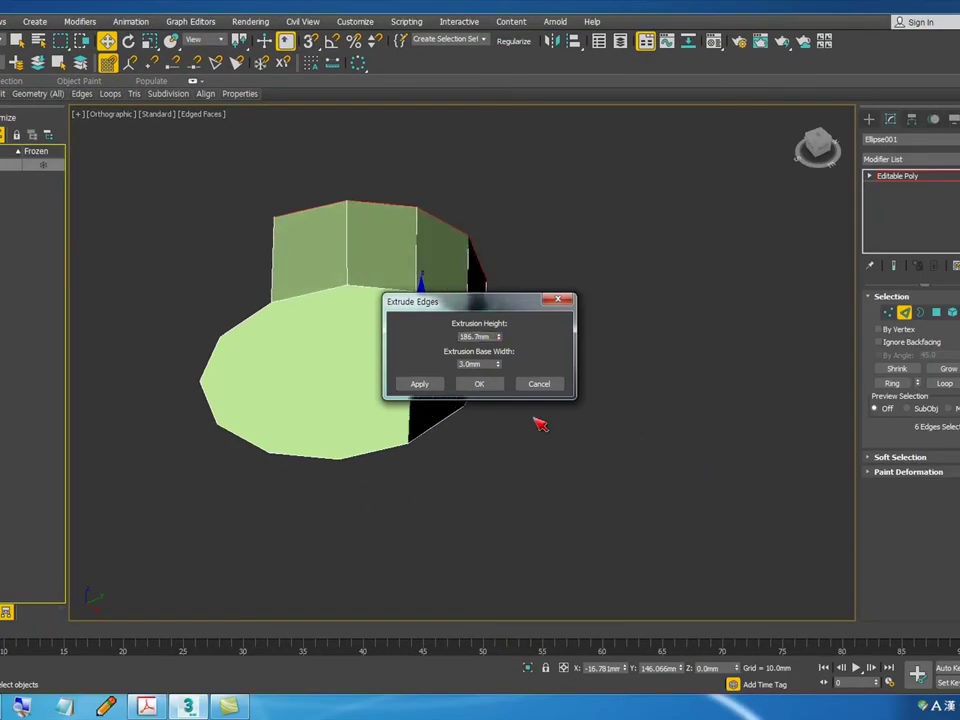
pyautogui.click(545, 385)
# Step: In the Top view, extend the six upper edges along positive Y into new faces and change the object colour to blue
pyautogui.press('t')
pyautogui.keyDown('shift'); pyautogui.moveTo(757, 429); pyautogui.dragTo(767, 41); pyautogui.keyUp('shift')
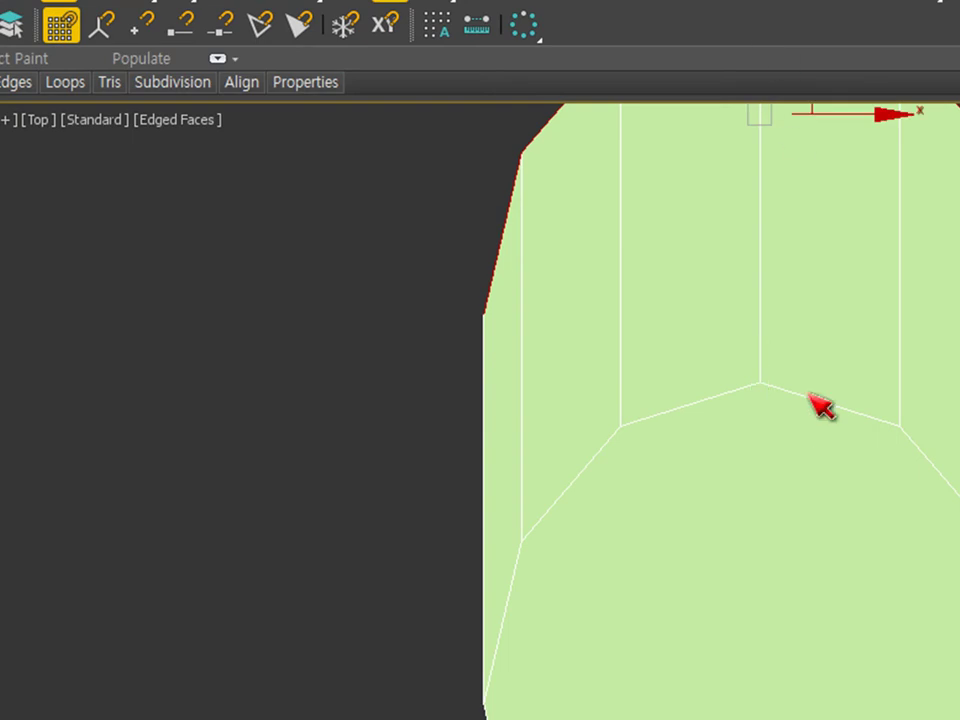
pyautogui.scroll(-2, 851, 647)
pyautogui.scroll(2, 868, 463)
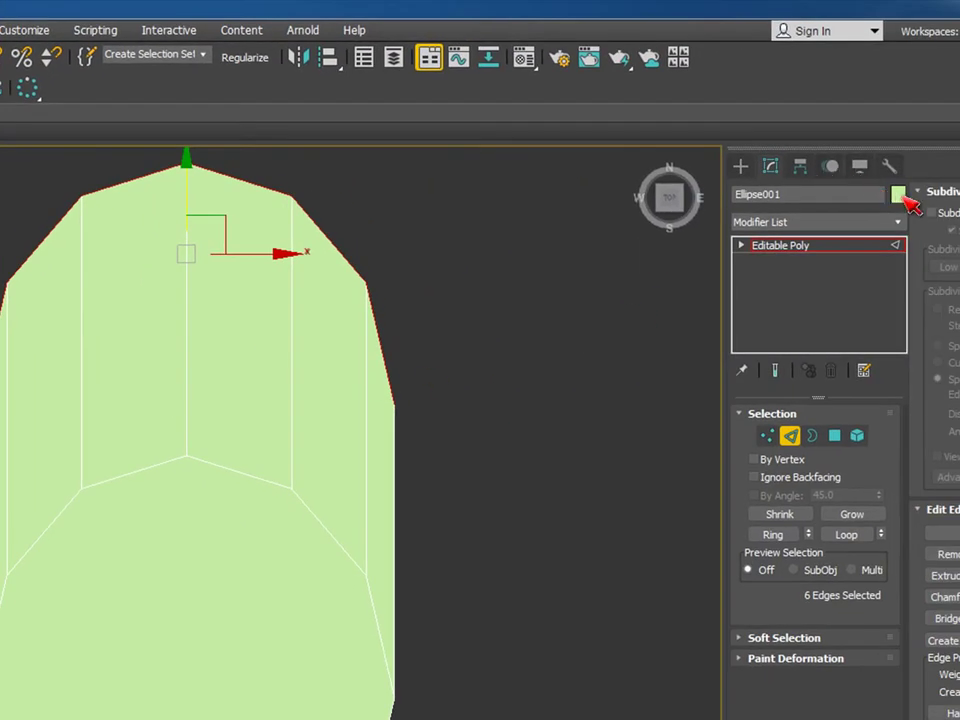
pyautogui.click(285, 475)
pyautogui.click(306, 596)
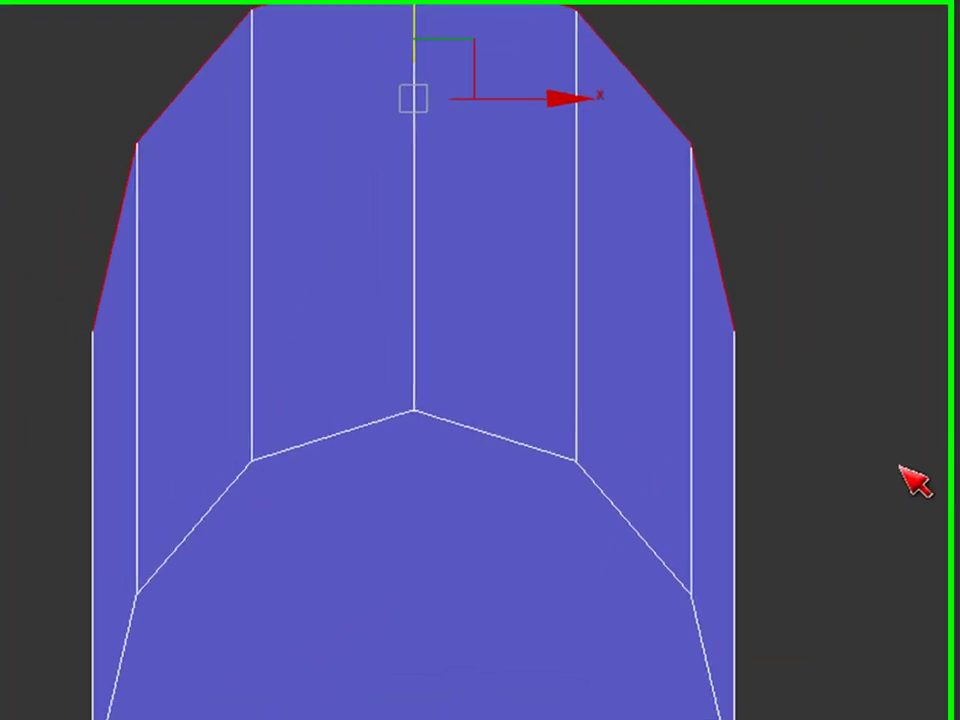
# Step: Move the end edges of the extended faces farther from the ellipse along Y
pyautogui.moveTo(433, 225); pyautogui.dragTo(470, 93)
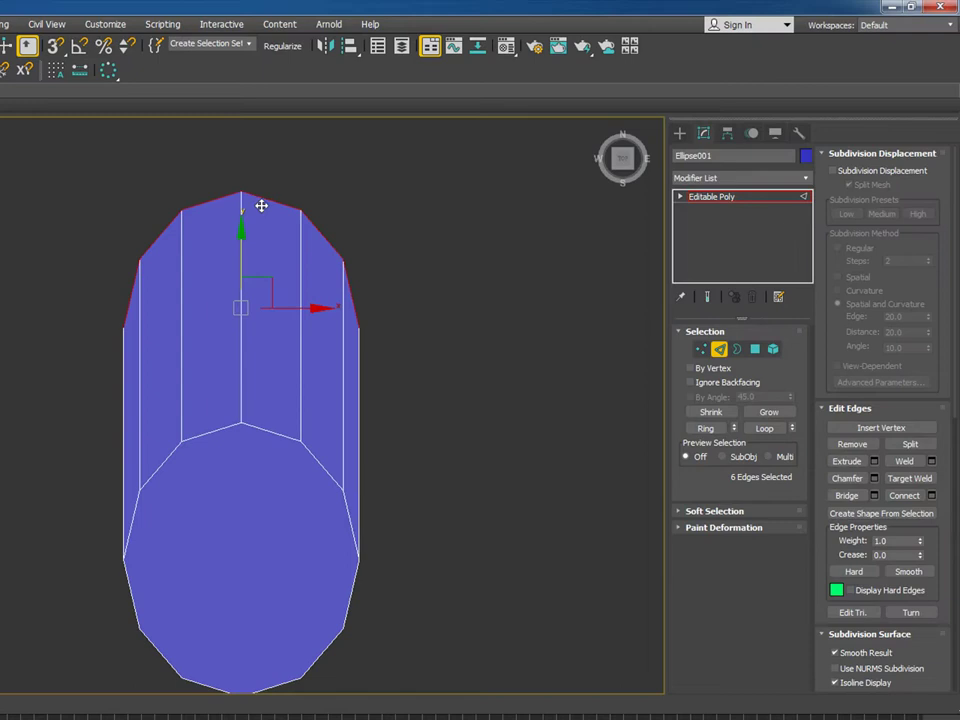
pyautogui.moveTo(261, 206); pyautogui.dragTo(250, 222)
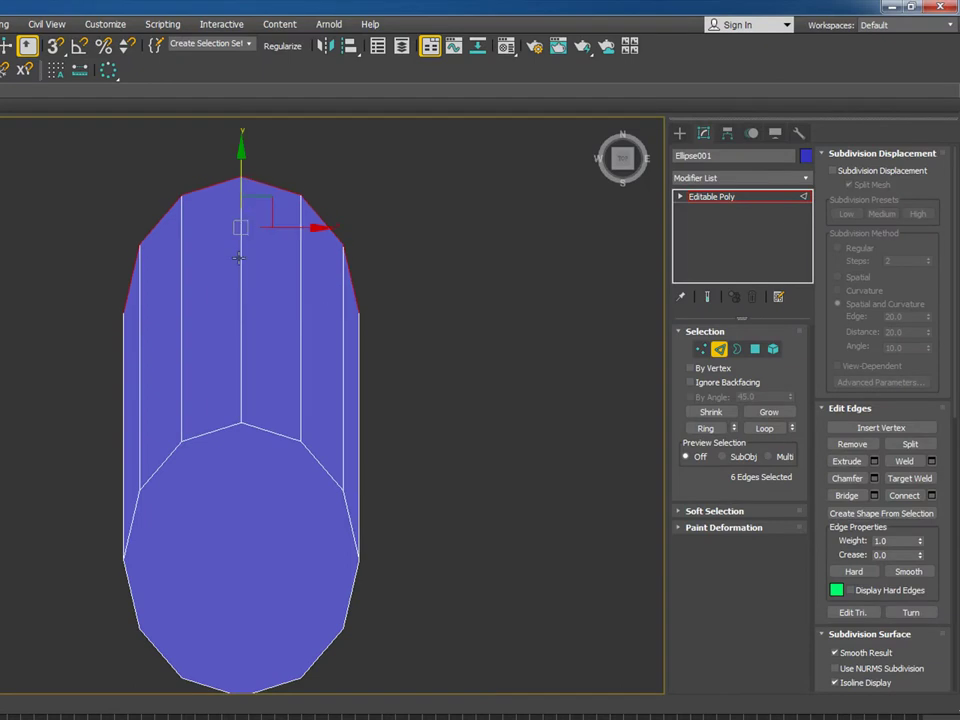
pyautogui.moveTo(240, 179); pyautogui.dragTo(250, 140)
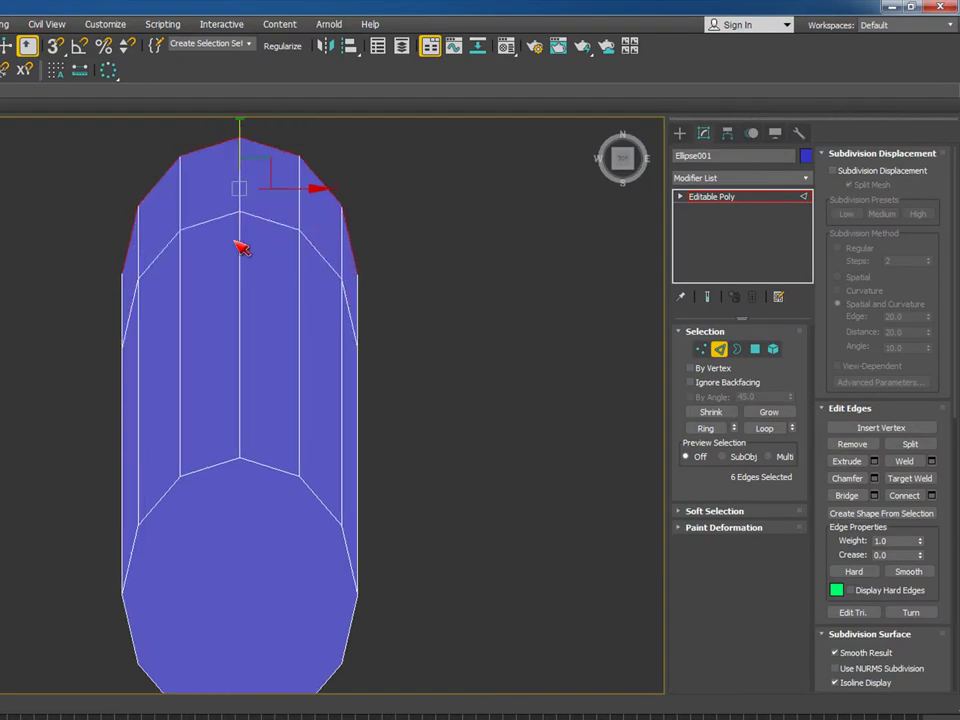
pyautogui.hotkey('ctrl', 'z')
pyautogui.moveTo(240, 236); pyautogui.dragTo(240, 176)
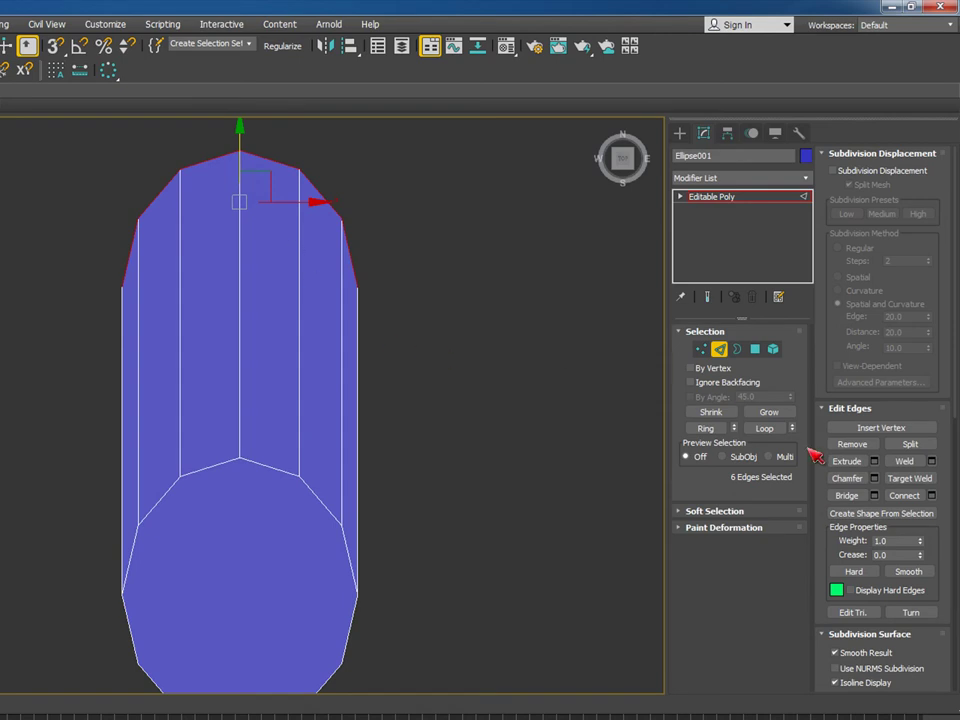
# Step: Flatten the six end edges with Make Planar along Y and move them back toward the ellipse
pyautogui.moveTo(816, 400); pyautogui.dragTo(815, 130)
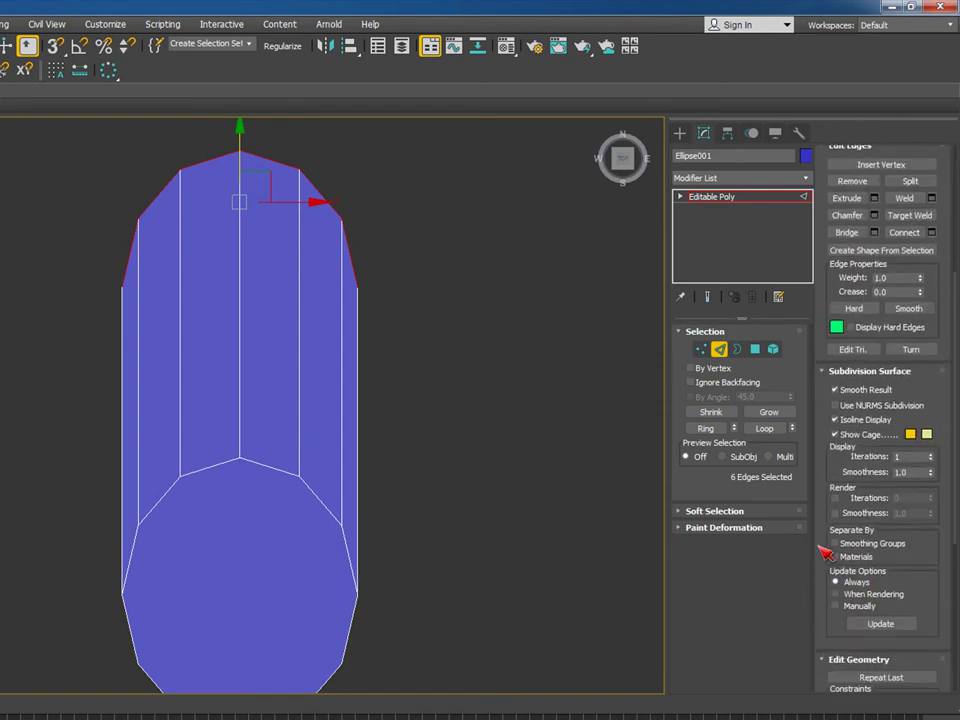
pyautogui.moveTo(826, 539); pyautogui.dragTo(827, 300)
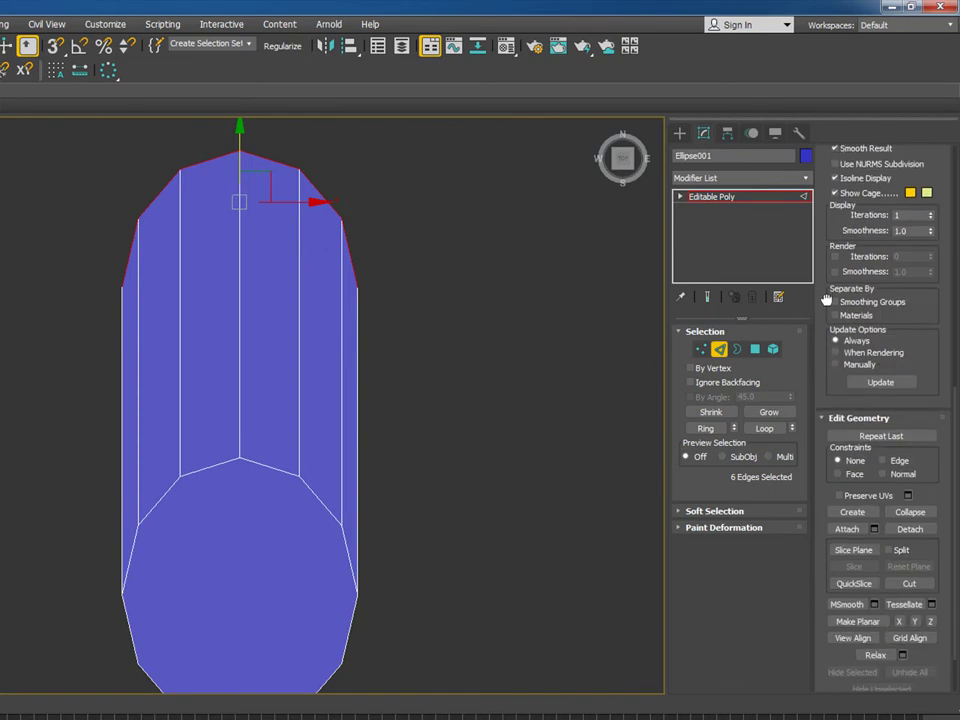
pyautogui.click(915, 618)
pyautogui.click(285, 294)
pyautogui.moveTo(39, 150); pyautogui.dragTo(444, 259)
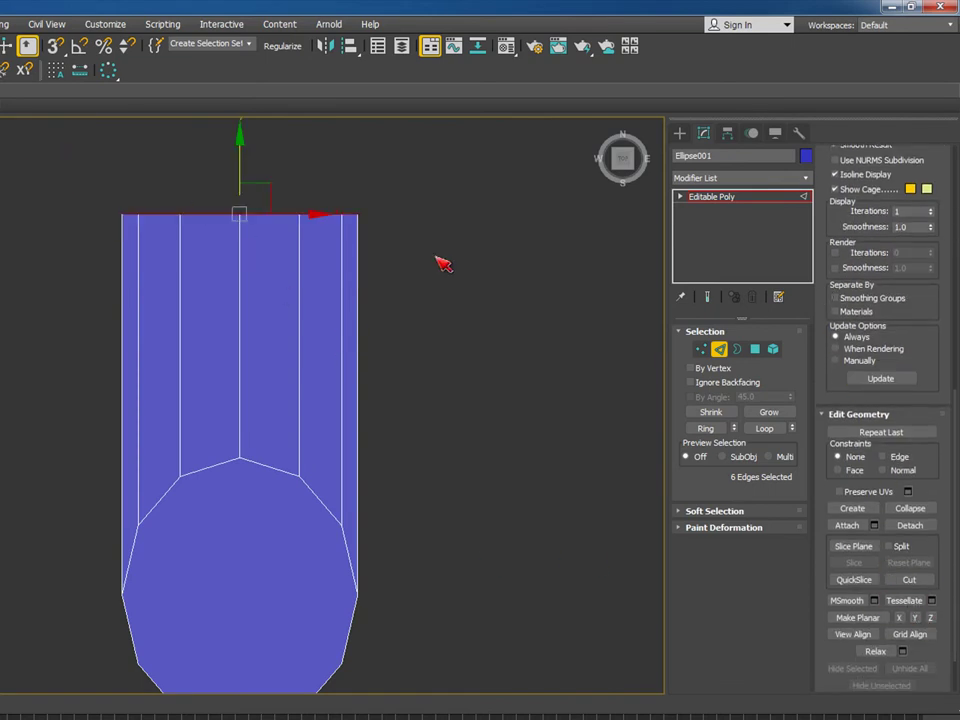
pyautogui.moveTo(229, 178); pyautogui.dragTo(236, 280)
pyautogui.click(195, 310)
# Step: Switch to the browser and examine the dimensions in the toilet's plan, side and front drawings on the product page
pyautogui.scroll(-3, 210, 328)
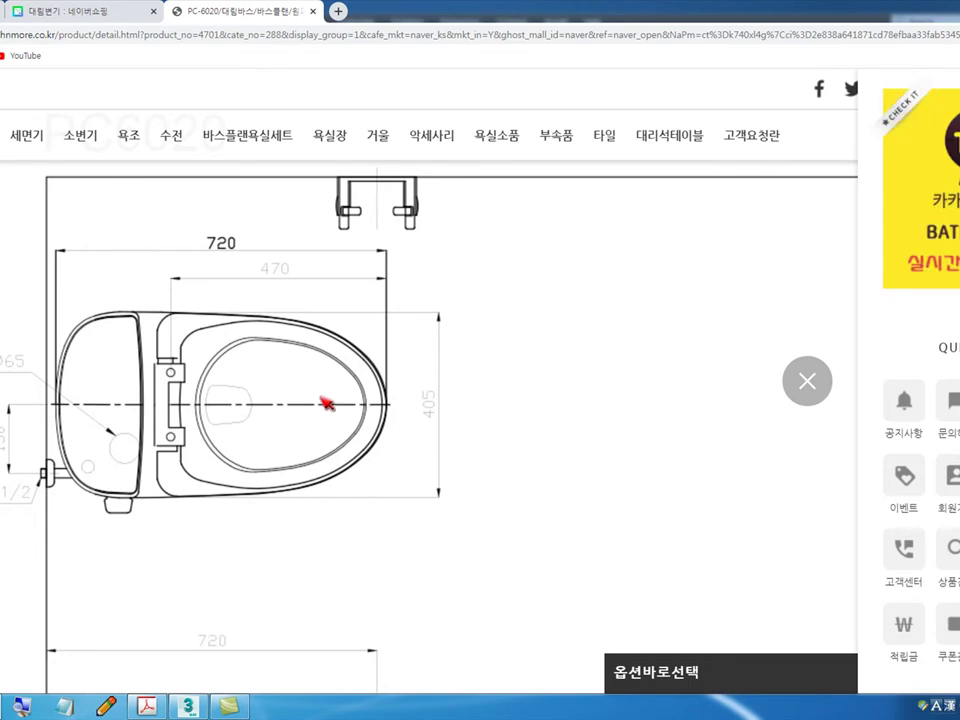
pyautogui.keyDown('ctrl'); pyautogui.scroll(-3, 324, 401); pyautogui.keyUp('ctrl')
pyautogui.scroll(-3, 326, 400)
pyautogui.scroll(-2, 326, 401)
pyautogui.scroll(1, 328, 402)
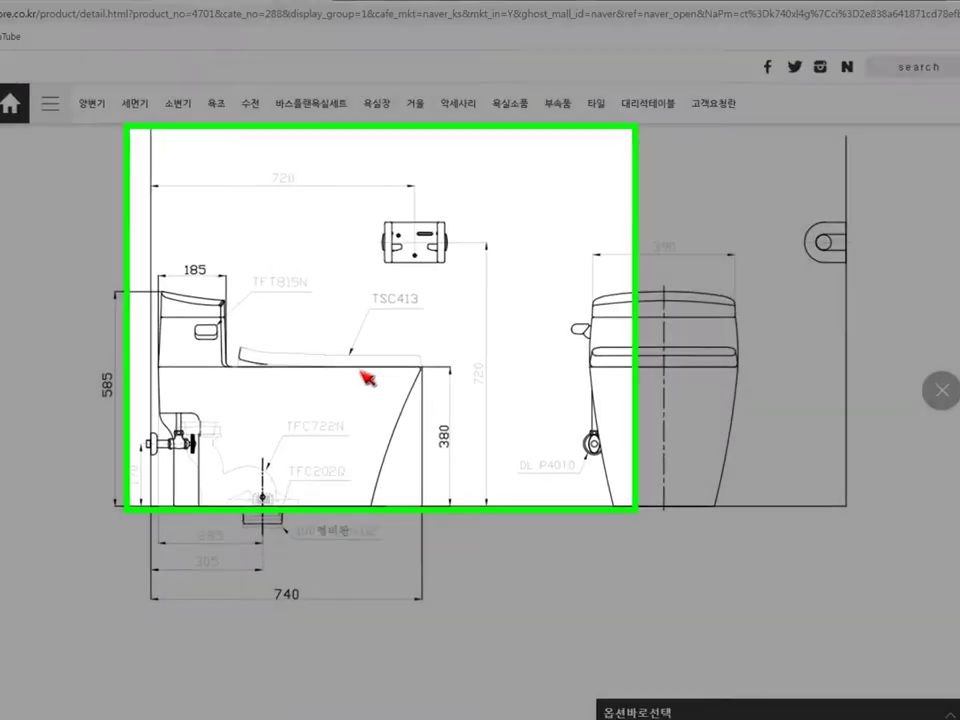
pyautogui.scroll(1, 330, 405)
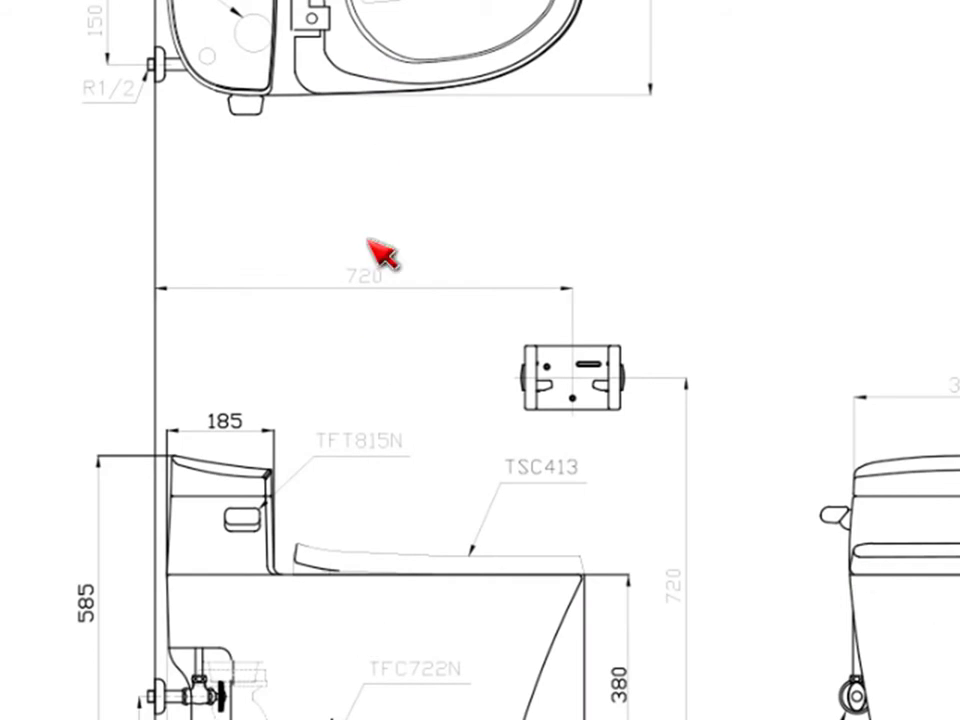
pyautogui.scroll(-1, 489, 690)
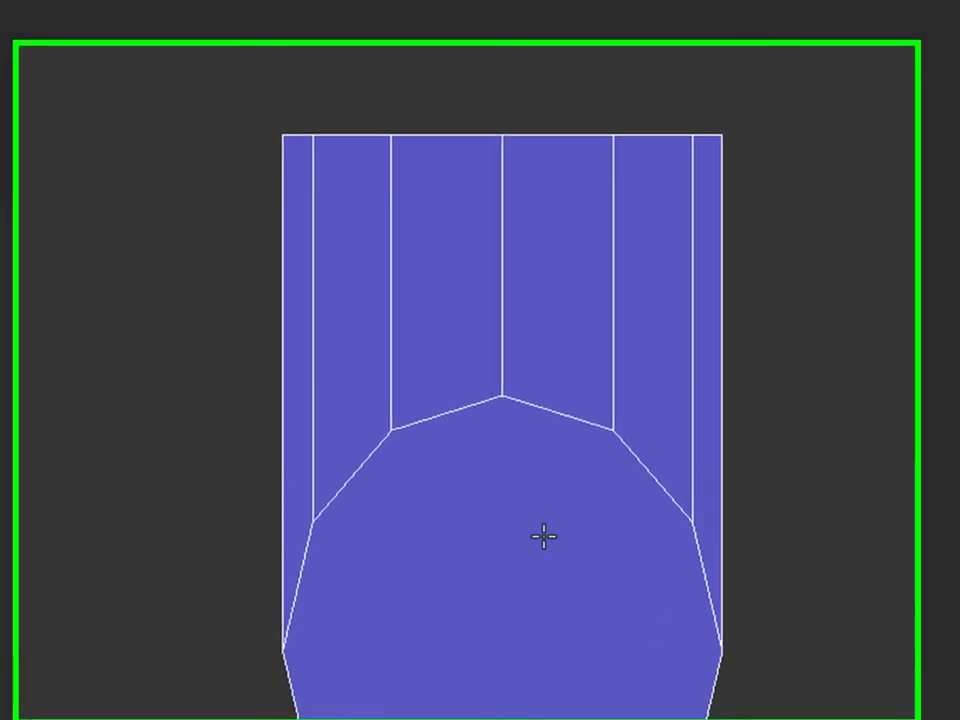
# Step: Inset the ellipse polygon by 40 mm using the Group inset type
pyautogui.click(490, 564)
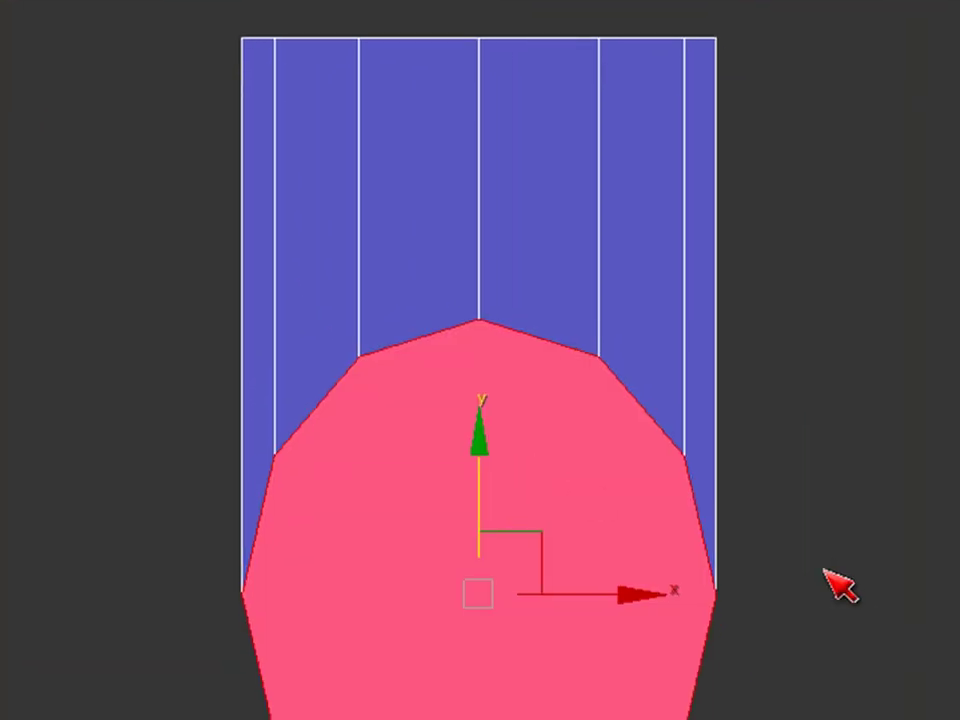
pyautogui.rightClick(501, 416)
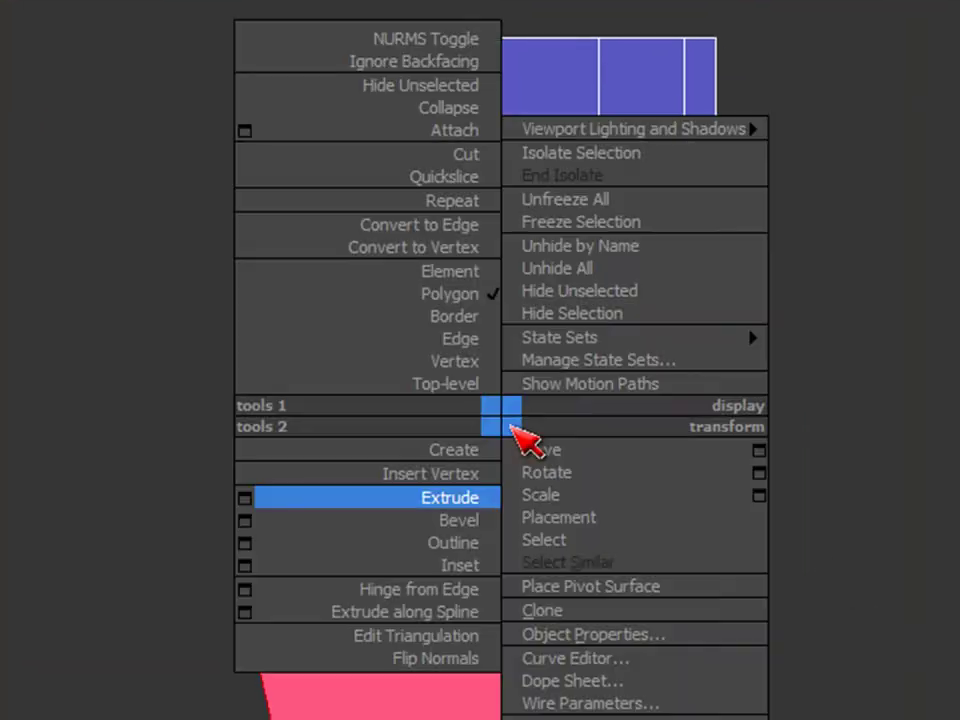
pyautogui.click(244, 565)
pyautogui.doubleClick(578, 380)
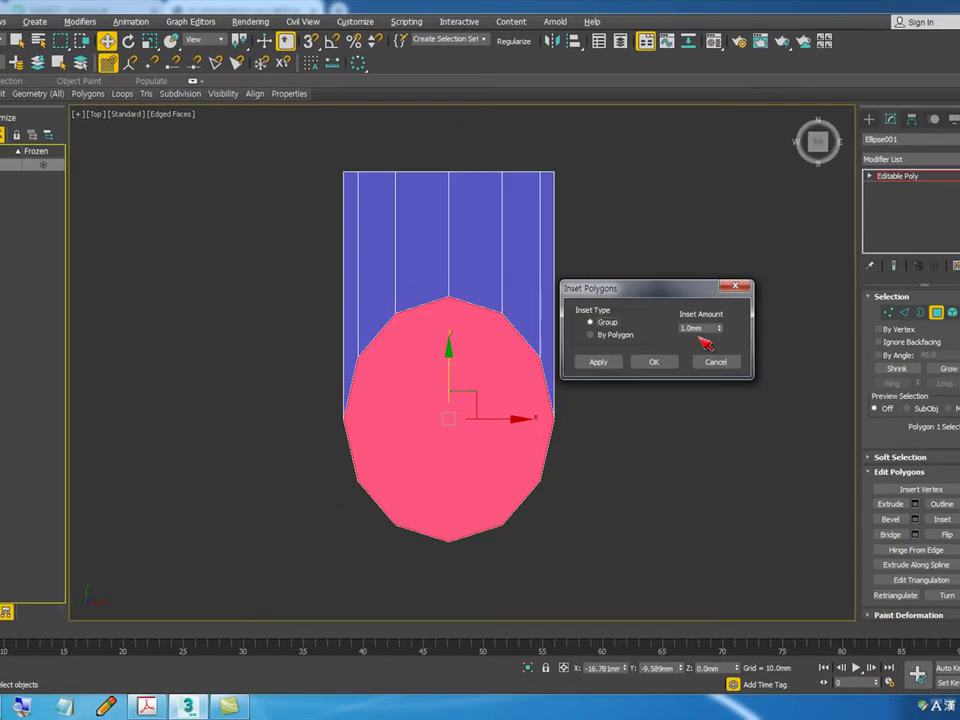
pyautogui.moveTo(720, 328); pyautogui.dragTo(721, 75)
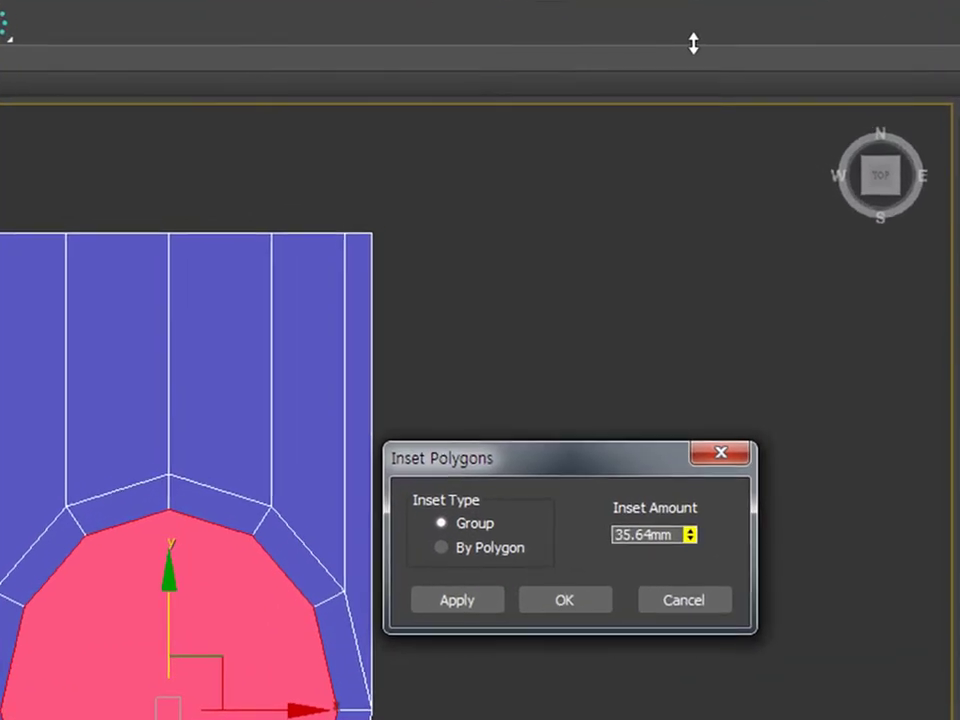
pyautogui.doubleClick(652, 538)
pyautogui.write('-')
pyautogui.click(472, 610)
pyautogui.write('40')
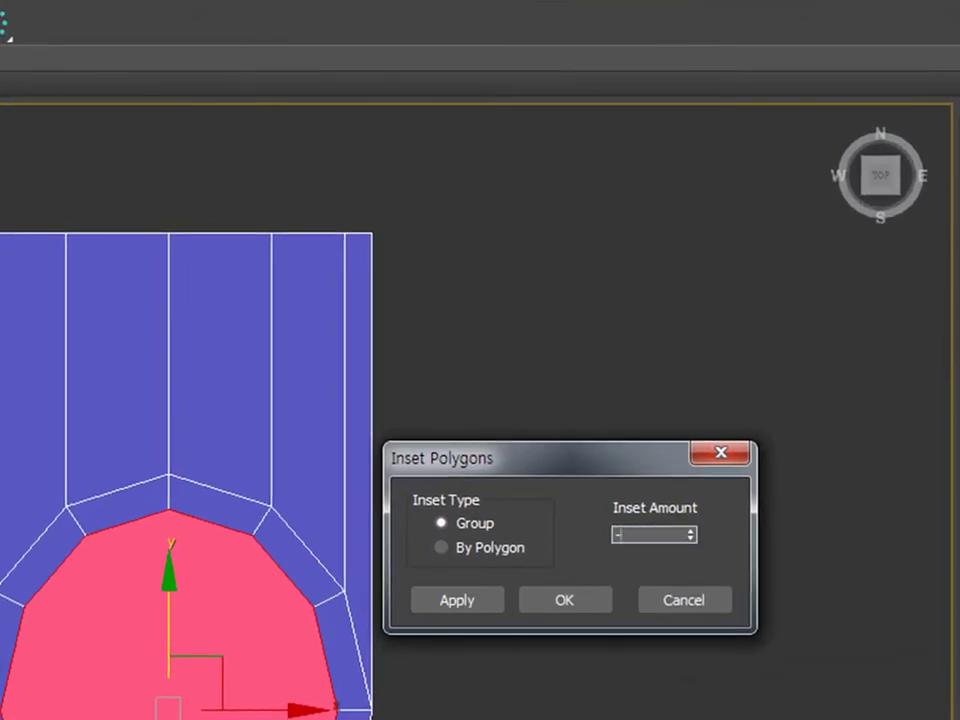
pyautogui.press('Return')
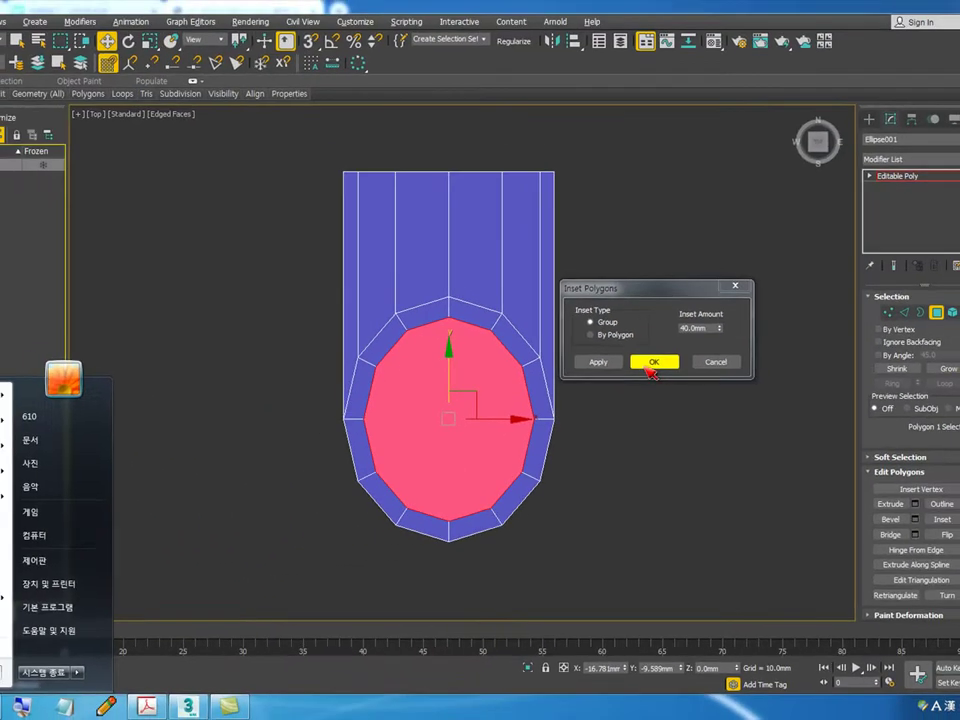
# Step: Delete the inner polygon to open a hole in the bowl's top face
pyautogui.click(617, 231)
pyautogui.keyDown('alt'); pyautogui.moveTo(605, 499); pyautogui.dragTo(570, 456, button='middle'); pyautogui.keyUp('alt')
pyautogui.press('Delete')
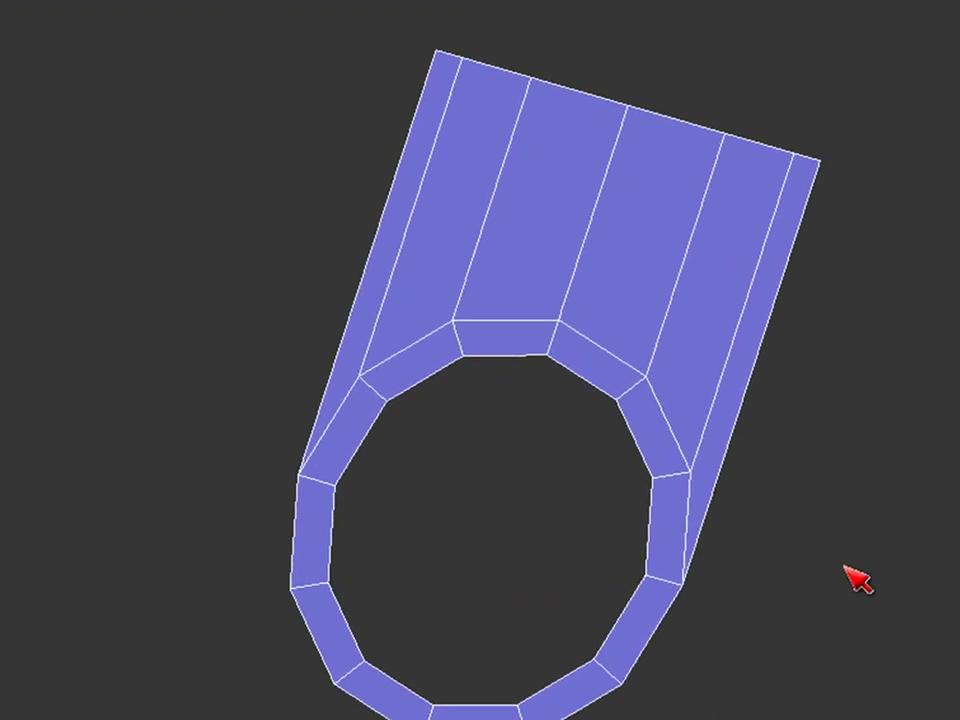
pyautogui.keyDown('alt'); pyautogui.moveTo(739, 495); pyautogui.dragTo(680, 428, button='middle'); pyautogui.keyUp('alt')
pyautogui.keyDown('alt'); pyautogui.moveTo(880, 440); pyautogui.dragTo(636, 489, button='middle'); pyautogui.keyUp('alt')
pyautogui.scroll(3, 808, 488)
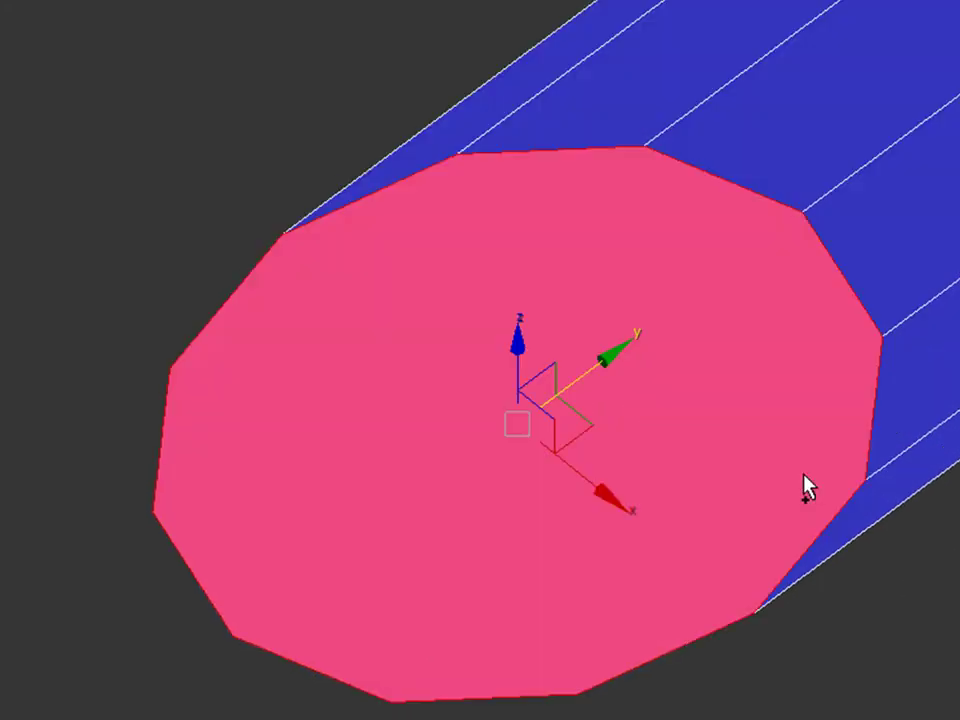
# Step: In the Top view, extend the ellipse's six upper edges along positive Y into new faces with a straight far end
pyautogui.hotkey('ctrl', 'd')
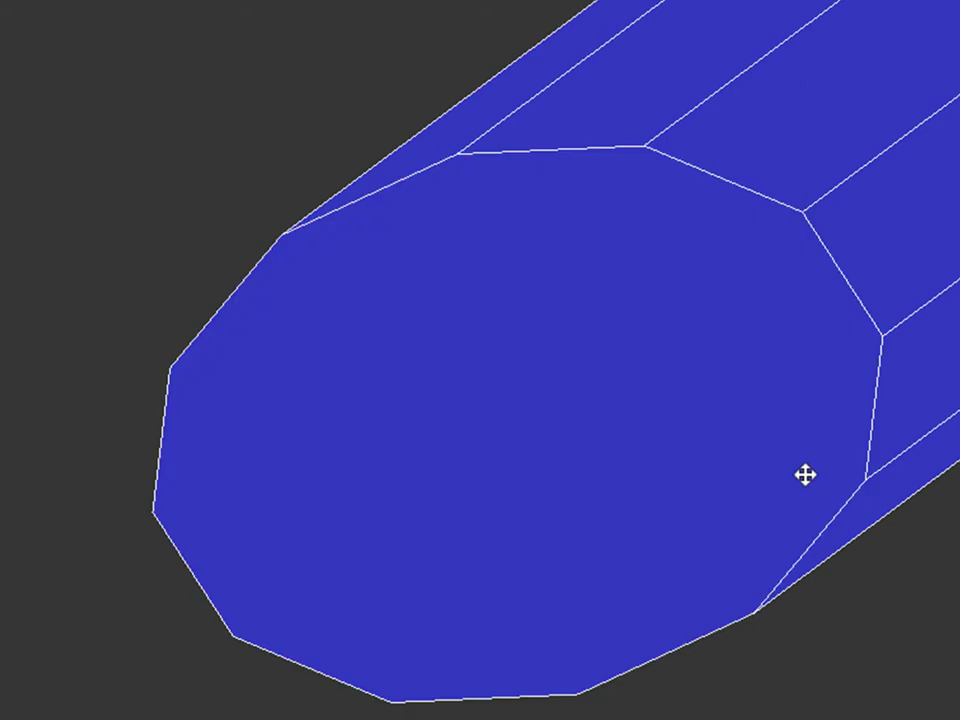
pyautogui.hotkey('alt', 'q')
pyautogui.press('t')
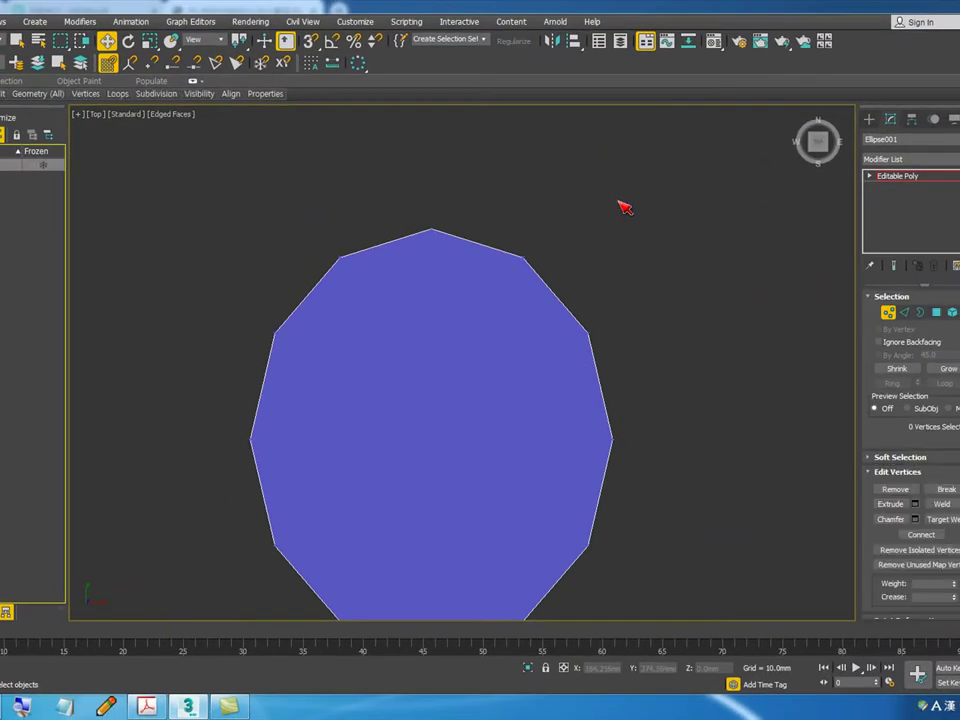
pyautogui.press('2')
pyautogui.moveTo(626, 186); pyautogui.dragTo(180, 388)
pyautogui.moveTo(380, 298); pyautogui.dragTo(437, 314, button='middle')
pyautogui.keyDown('shift'); pyautogui.moveTo(437, 314); pyautogui.dragTo(440, 36); pyautogui.keyUp('shift')
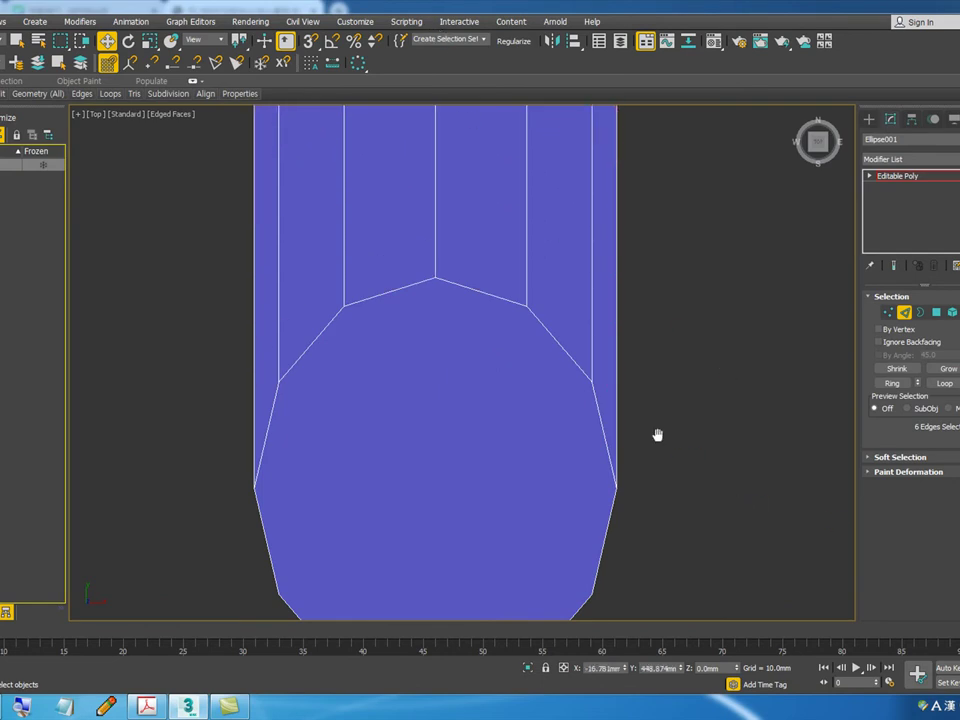
# Step: Select the ellipse polygon and inset it by 40 mm as a group
pyautogui.scroll(-2, 665, 443)
pyautogui.press('4')
pyautogui.click(590, 474)
pyautogui.moveTo(590, 474); pyautogui.dragTo(527, 387, button='middle')
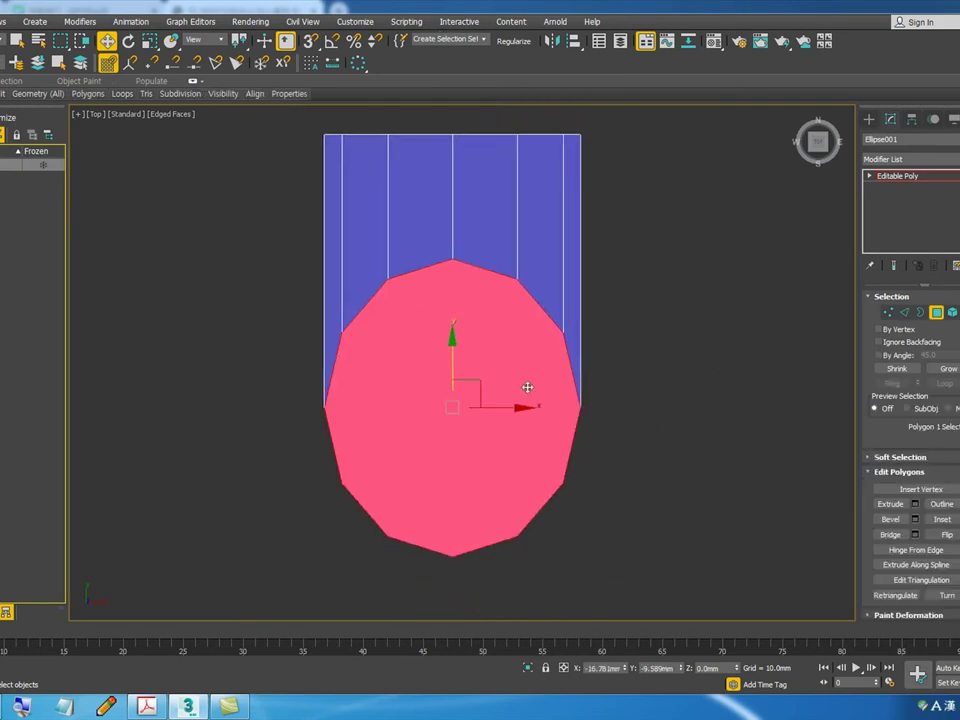
pyautogui.rightClick(449, 322)
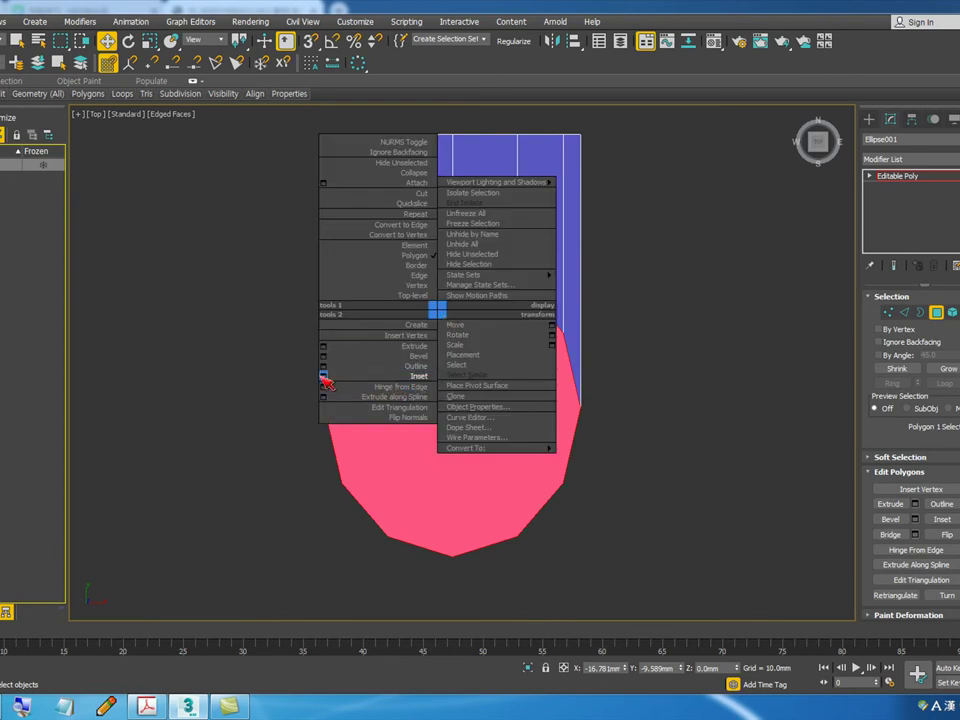
pyautogui.click(340, 380)
pyautogui.moveTo(712, 353); pyautogui.dragTo(647, 354)
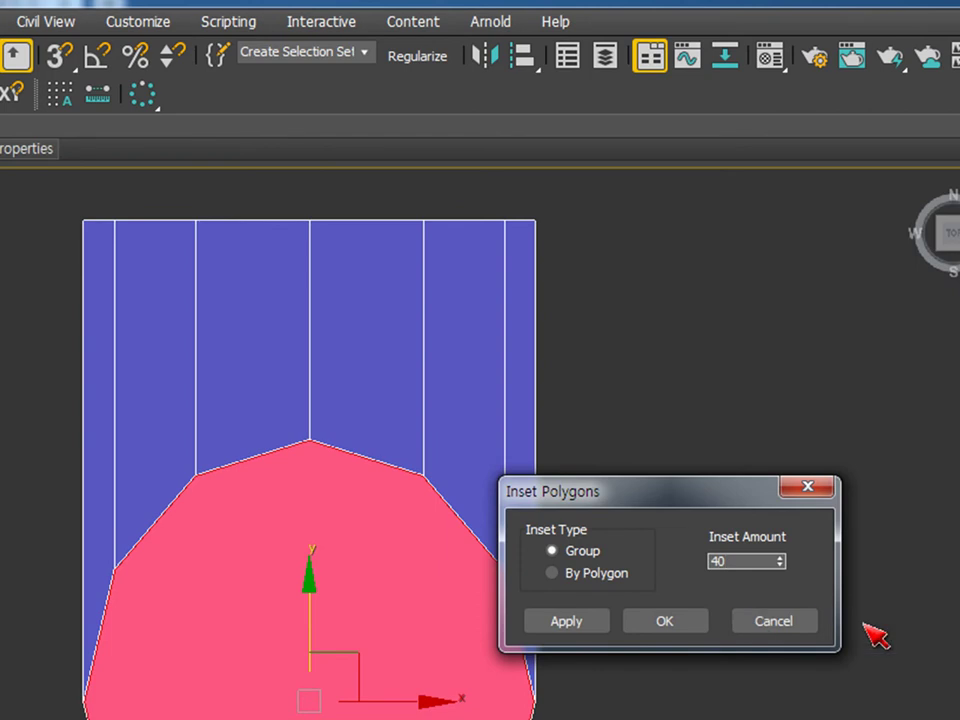
pyautogui.click(694, 628)
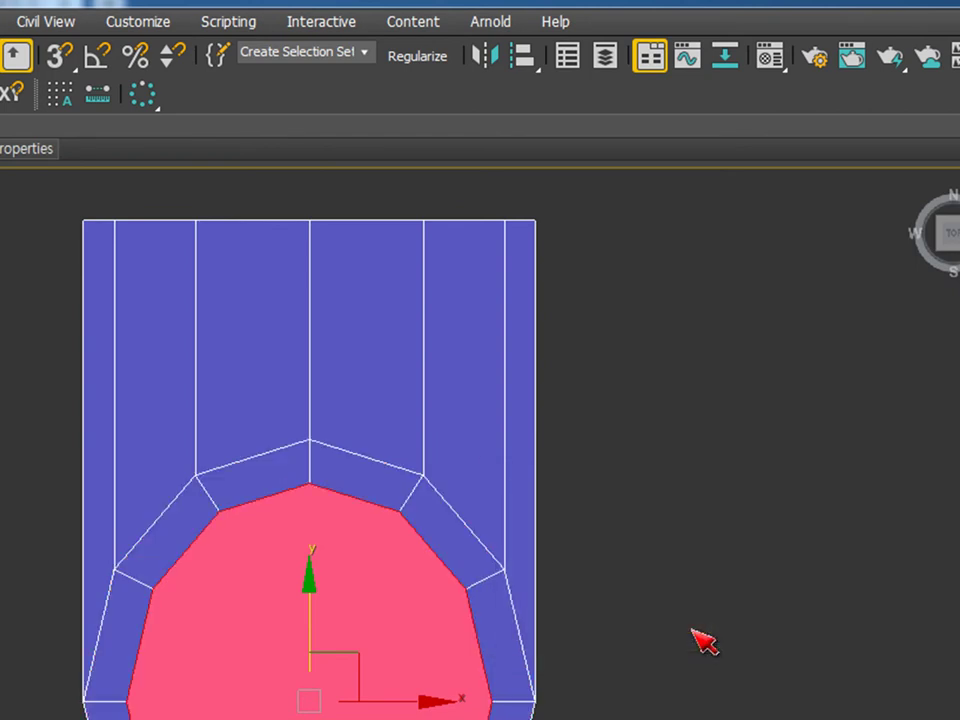
# Step: Redo the ellipse polygon's inset at 40 mm and delete the resulting inner polygon
pyautogui.press('Delete')
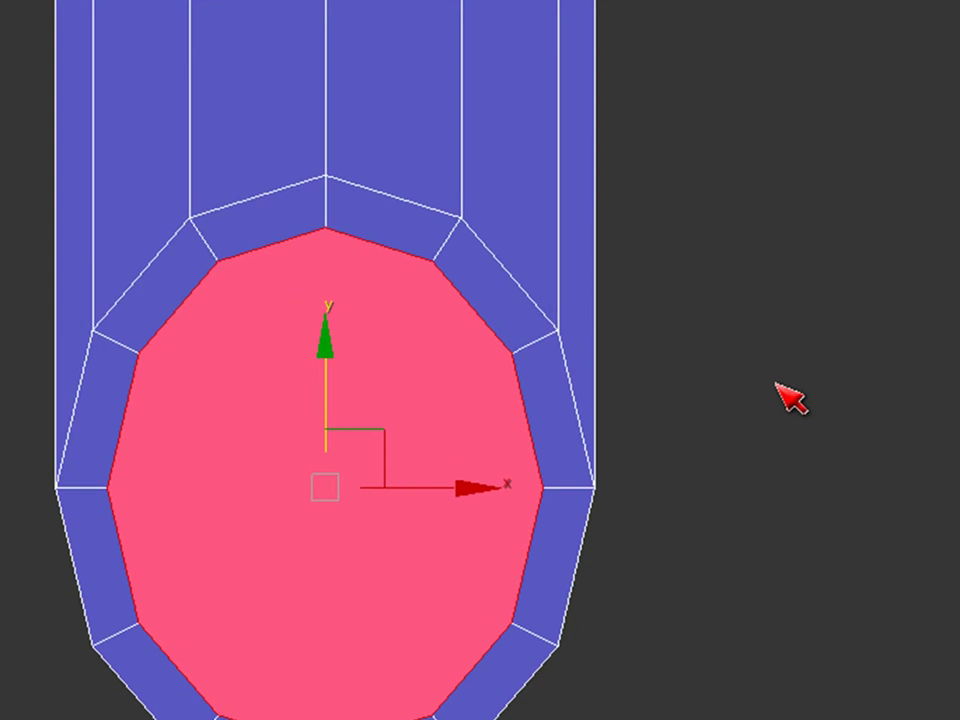
pyautogui.hotkey('ctrl', 'z')
pyautogui.rightClick(343, 355)
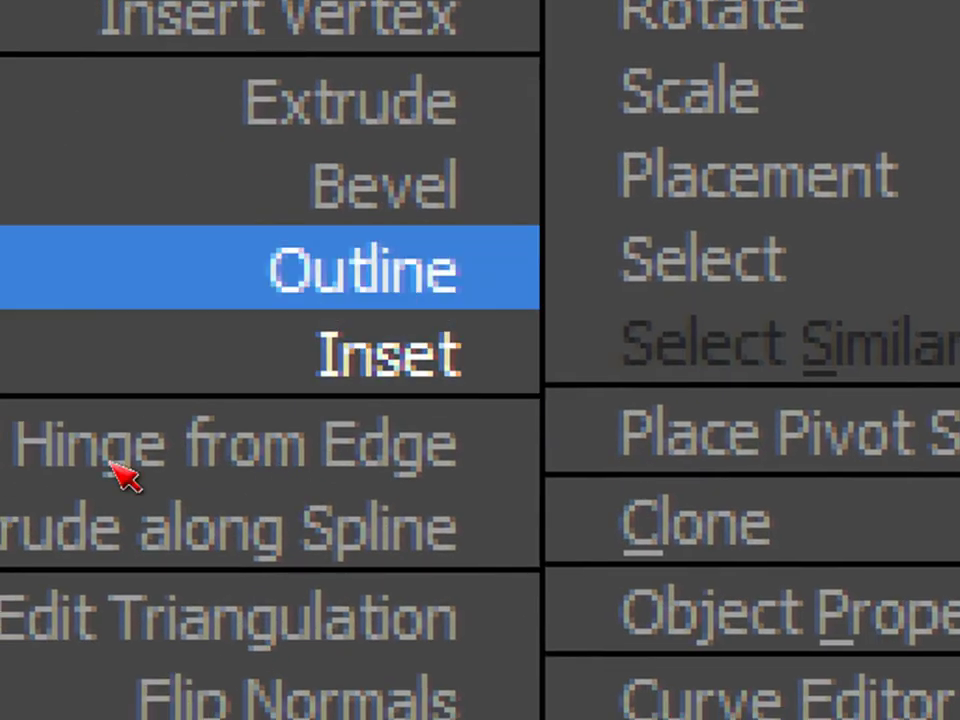
pyautogui.click(100, 355)
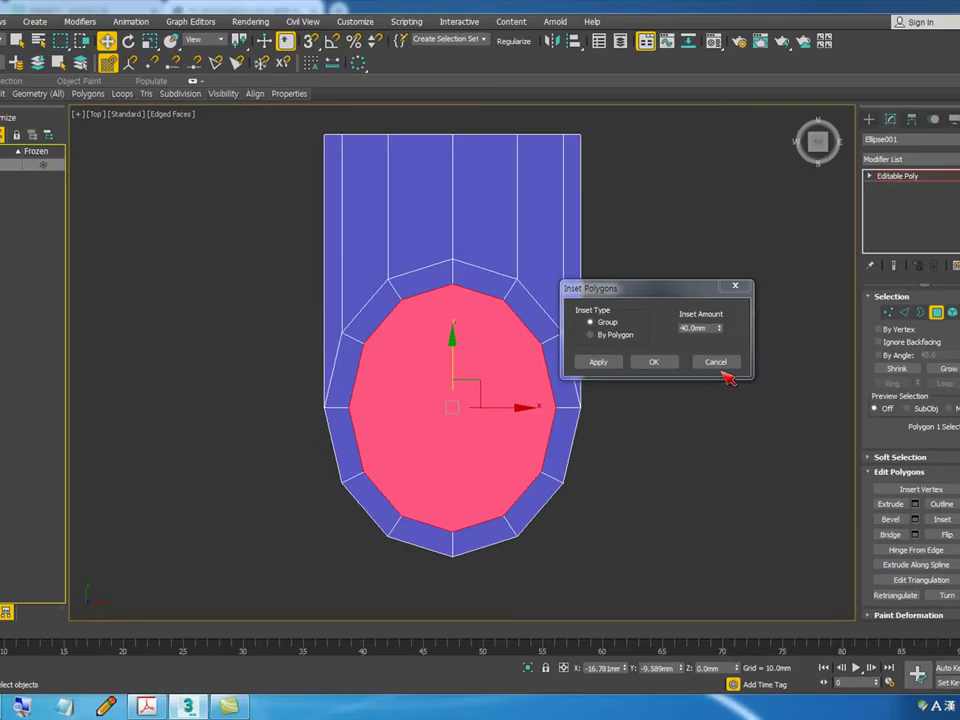
pyautogui.click(668, 365)
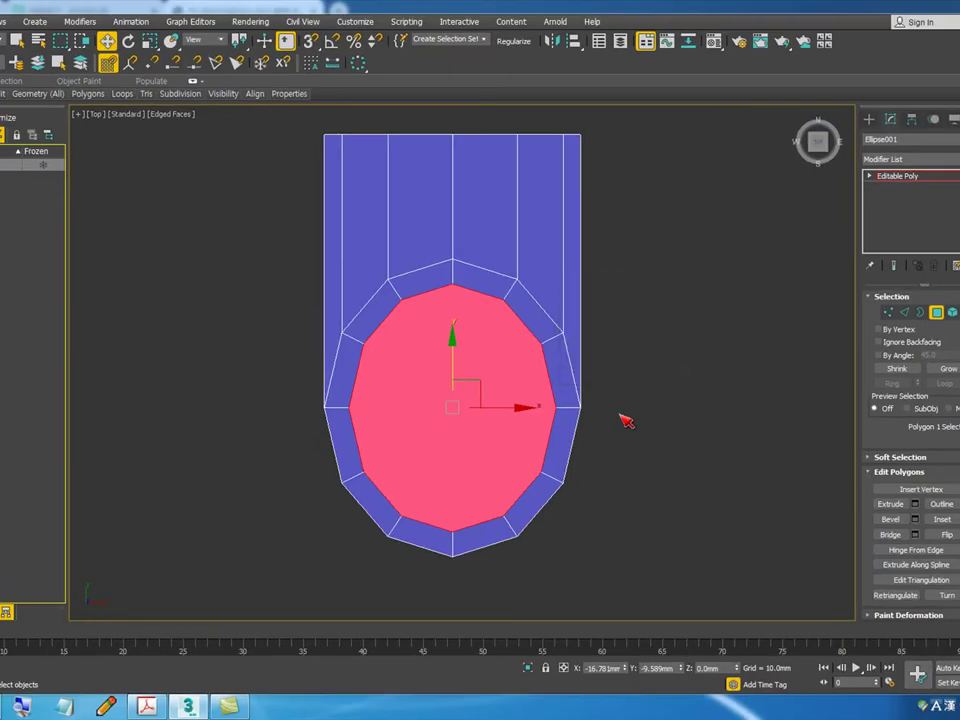
pyautogui.press('Delete')
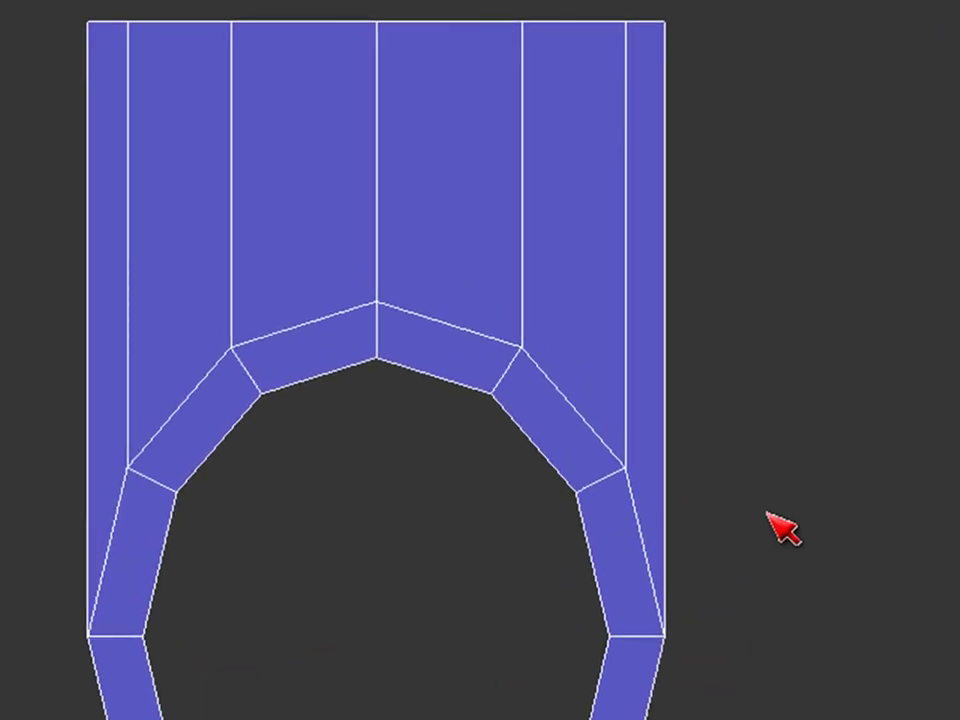
# Step: Select the complete loop of inner edges around the bowl opening
pyautogui.keyDown('alt'); pyautogui.moveTo(771, 609); pyautogui.dragTo(221, 521, button='middle'); pyautogui.keyUp('alt')
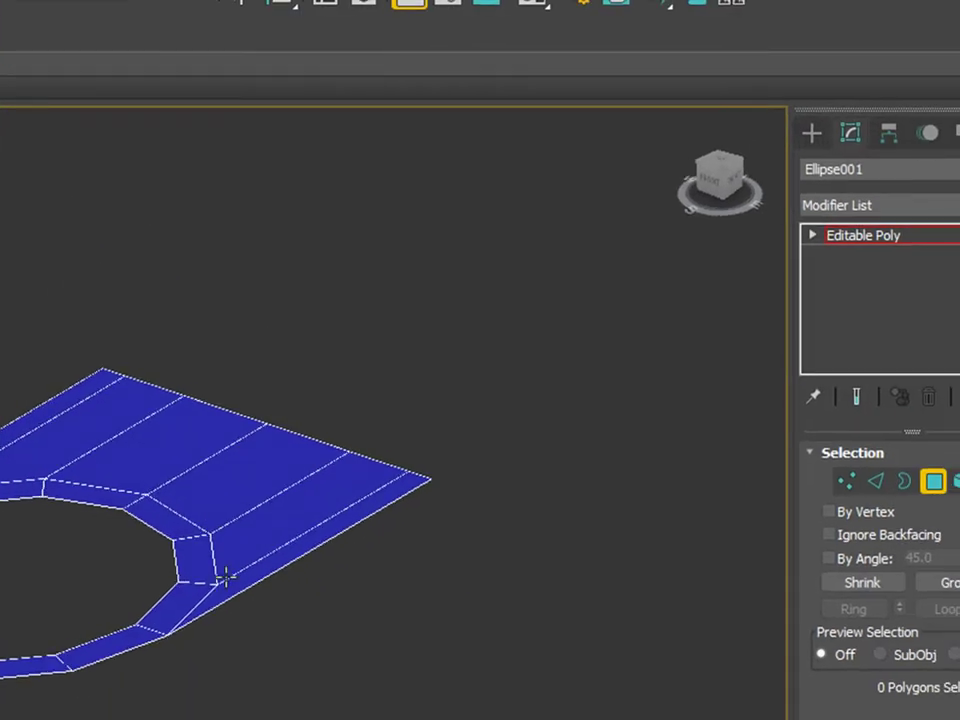
pyautogui.keyDown('alt'); pyautogui.moveTo(226, 576); pyautogui.dragTo(96, 568, button='middle'); pyautogui.keyUp('alt')
pyautogui.scroll(2, 150, 565)
pyautogui.click(876, 481)
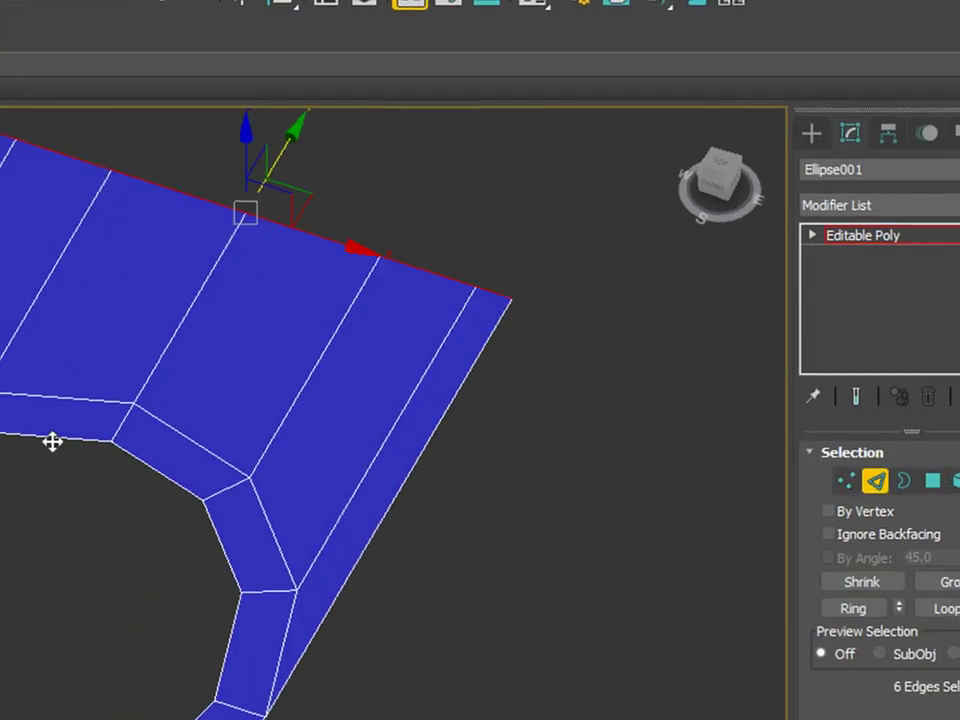
pyautogui.click(50, 440)
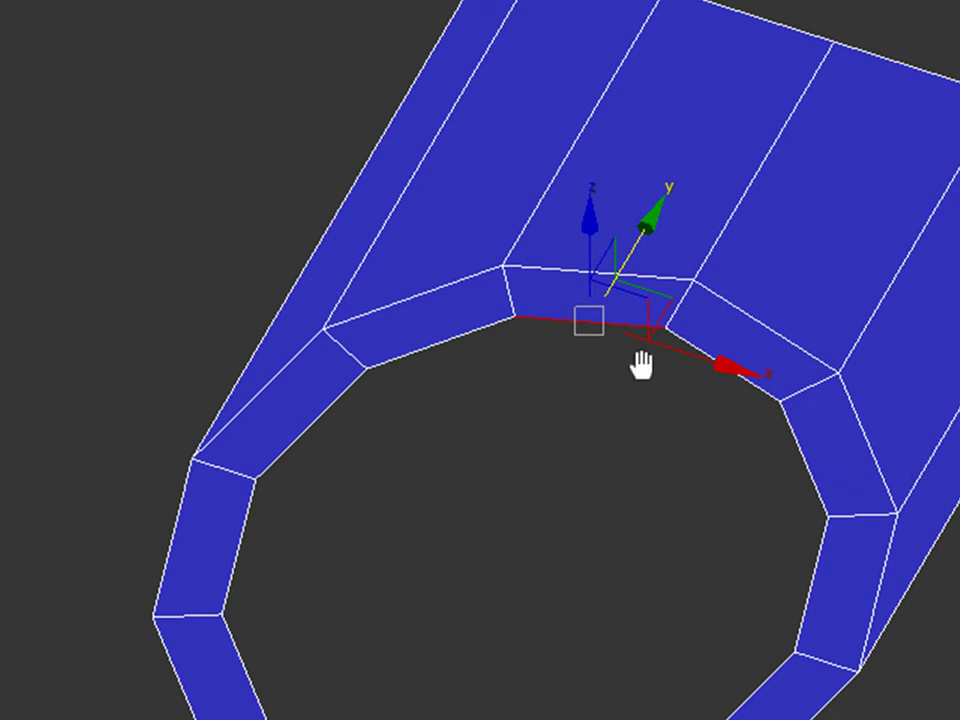
pyautogui.scroll(3, 640, 362)
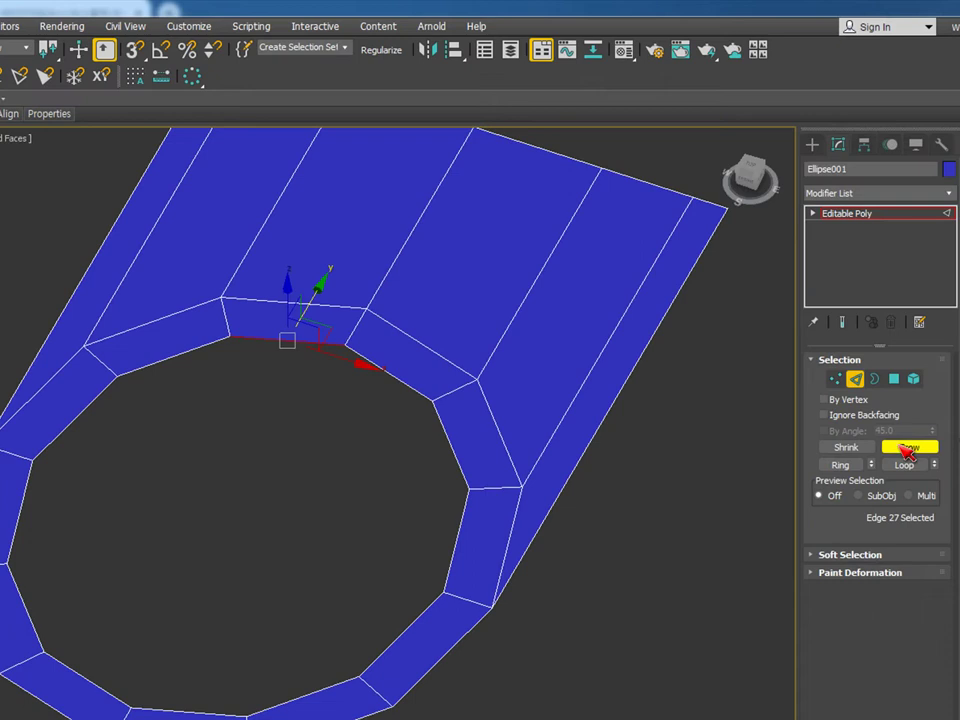
pyautogui.click(900, 466)
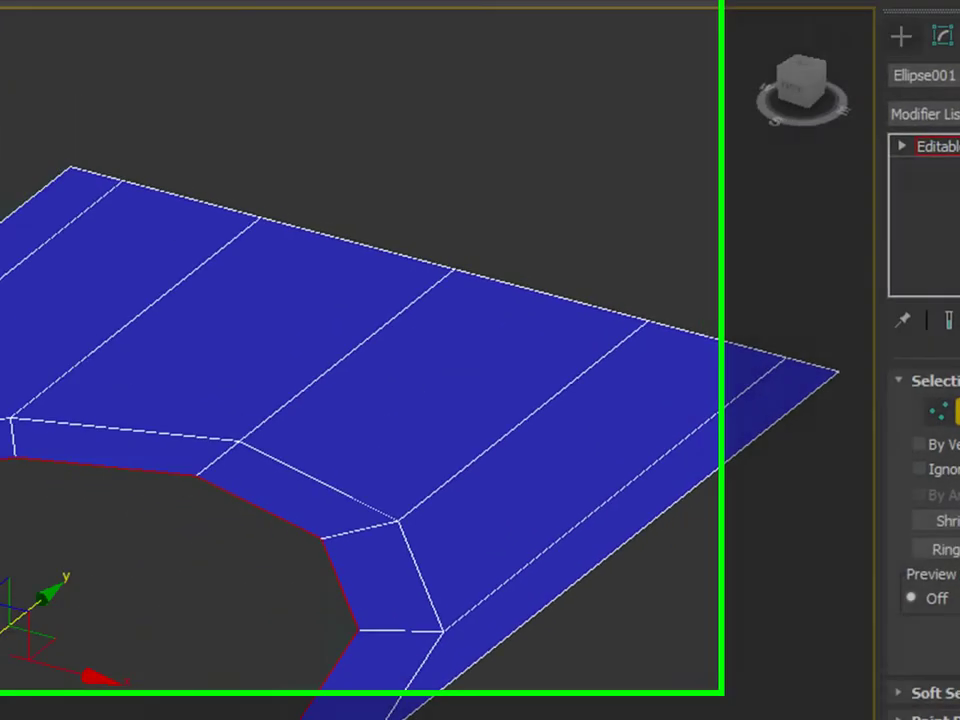
pyautogui.press('z')
pyautogui.keyDown('alt'); pyautogui.moveTo(597, 637); pyautogui.dragTo(547, 638, button='middle'); pyautogui.keyUp('alt')
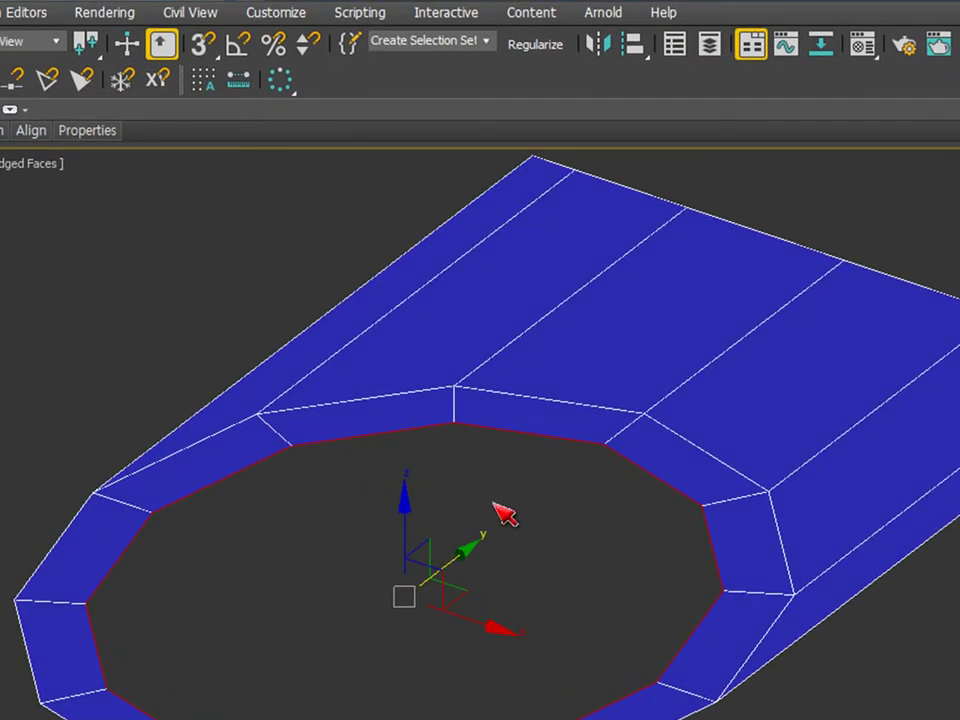
pyautogui.scroll(2, 425, 605)
# Step: Switch to the browser and examine the toilet's dimension drawings and product photos on the product page
pyautogui.hotkey('alt', 'Tab')
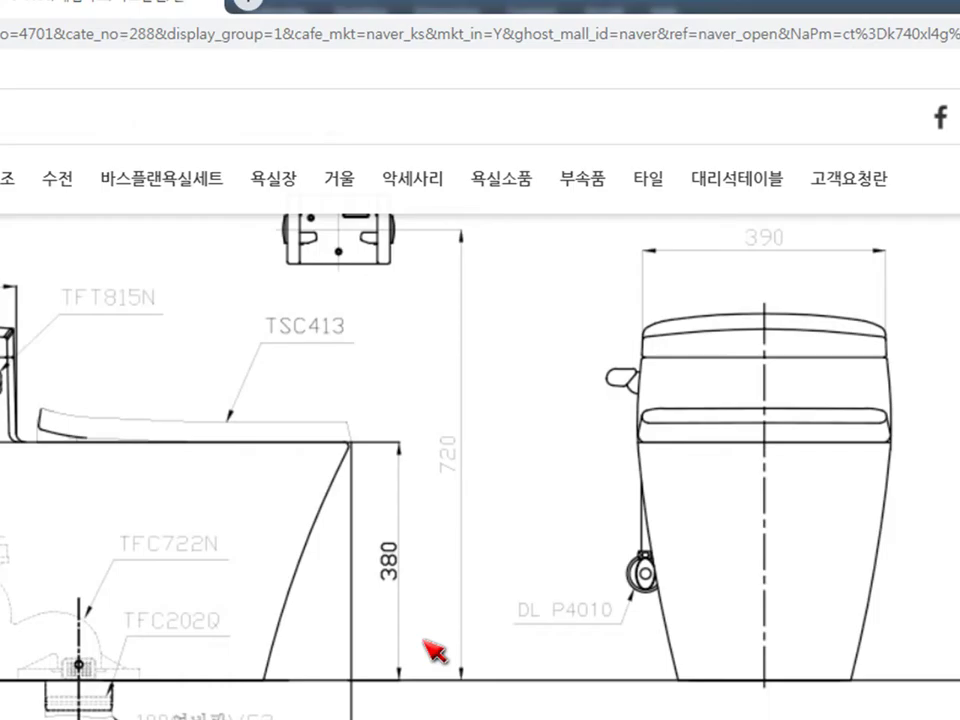
pyautogui.keyDown('ctrl'); pyautogui.scroll(-5, 429, 654); pyautogui.keyUp('ctrl')
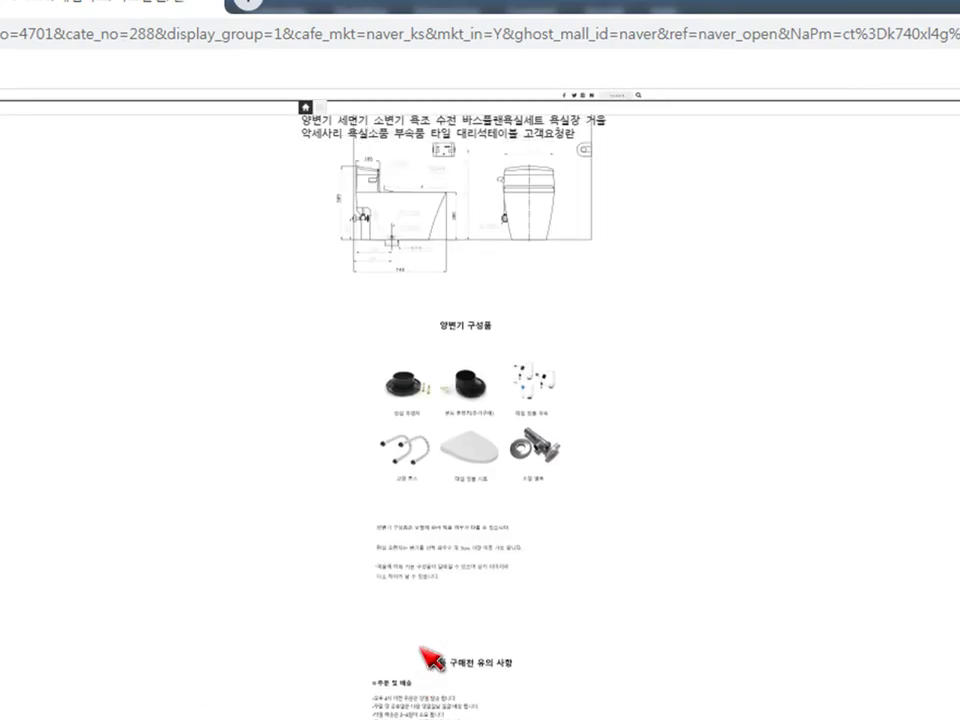
pyautogui.keyDown('ctrl'); pyautogui.scroll(3, 425, 652); pyautogui.keyUp('ctrl')
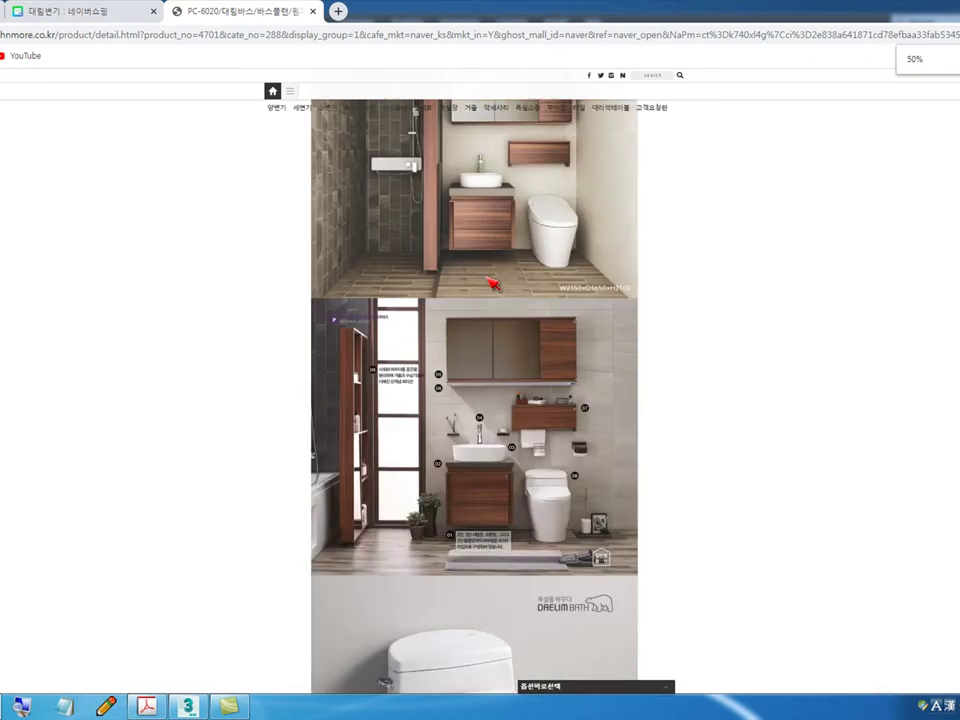
pyautogui.scroll(10, 490, 320)
pyautogui.scroll(-11, 465, 350)
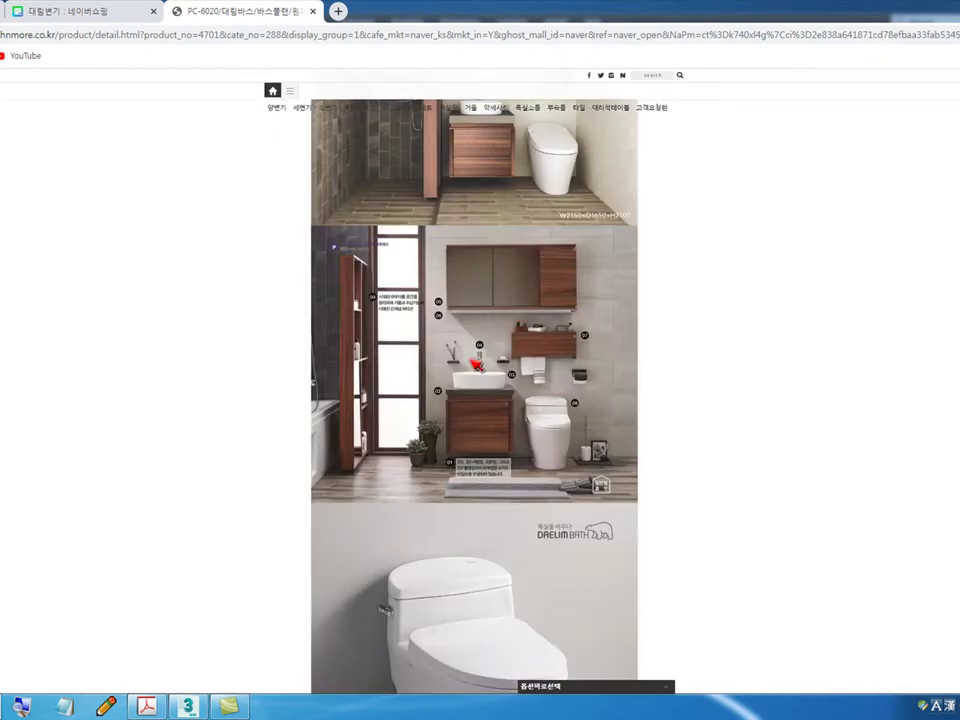
pyautogui.scroll(-15, 476, 366)
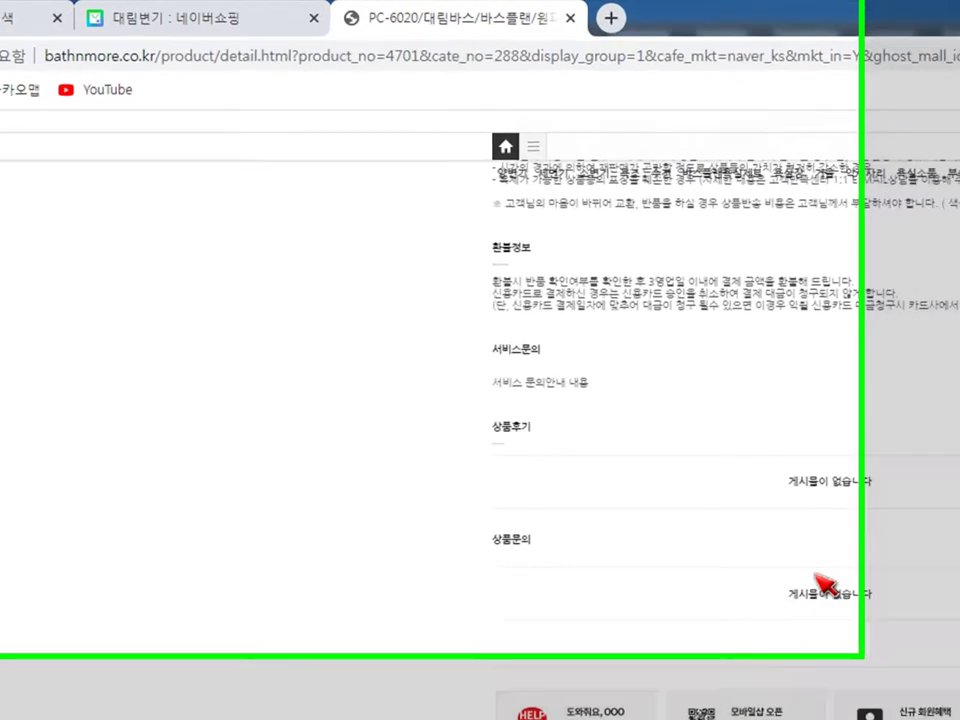
pyautogui.scroll(10, 600, 400)
# Step: Look through the toilet listings in the shopping search results for other bowl and body shapes
pyautogui.click(238, 20)
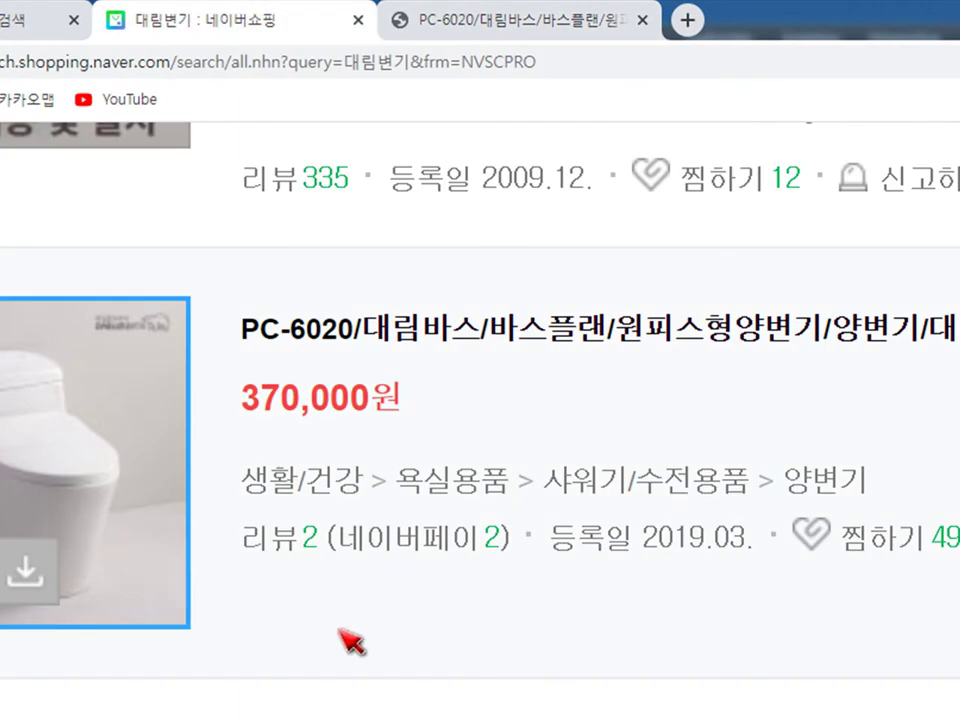
pyautogui.scroll(10, 410, 625)
pyautogui.scroll(10, 562, 690)
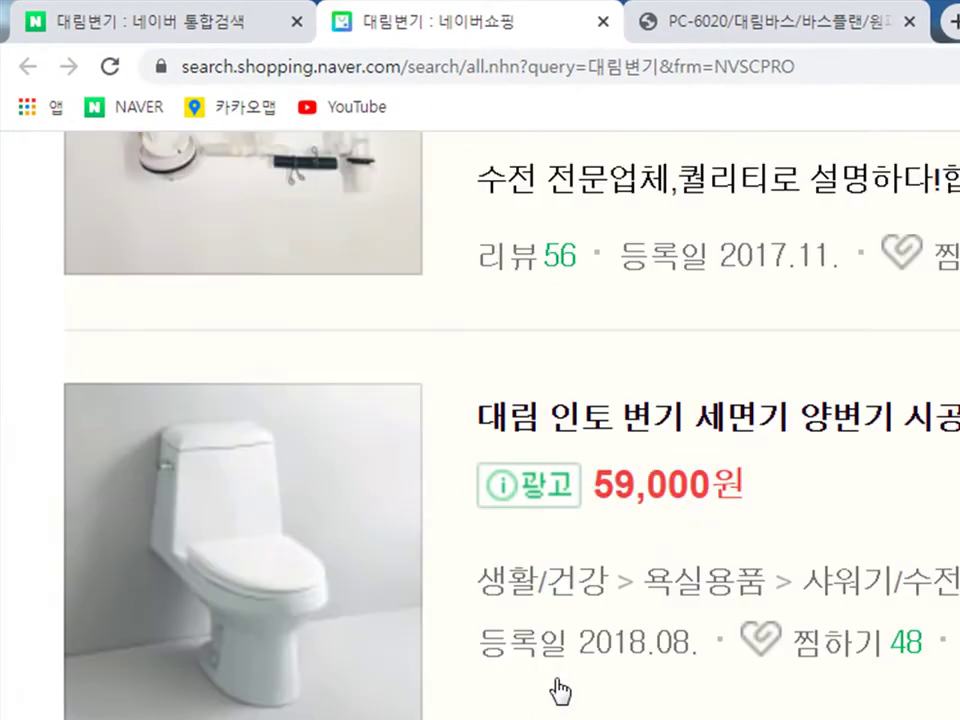
pyautogui.scroll(-15, 566, 684)
pyautogui.scroll(-15, 585, 553)
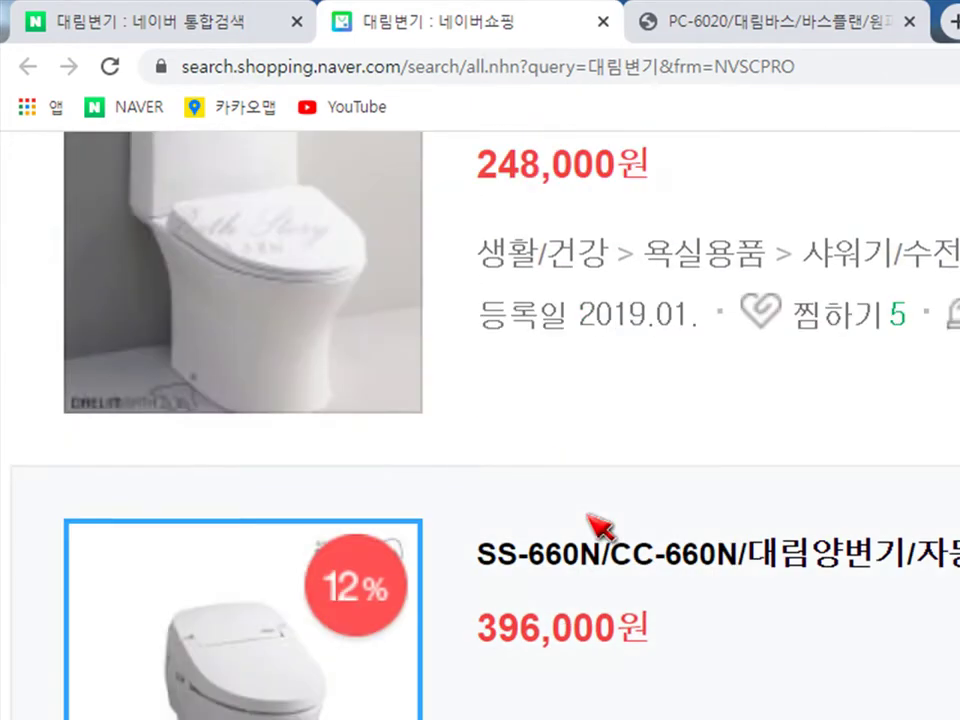
pyautogui.scroll(-15, 590, 525)
pyautogui.scroll(-9, 230, 507)
pyautogui.scroll(-10, 200, 482)
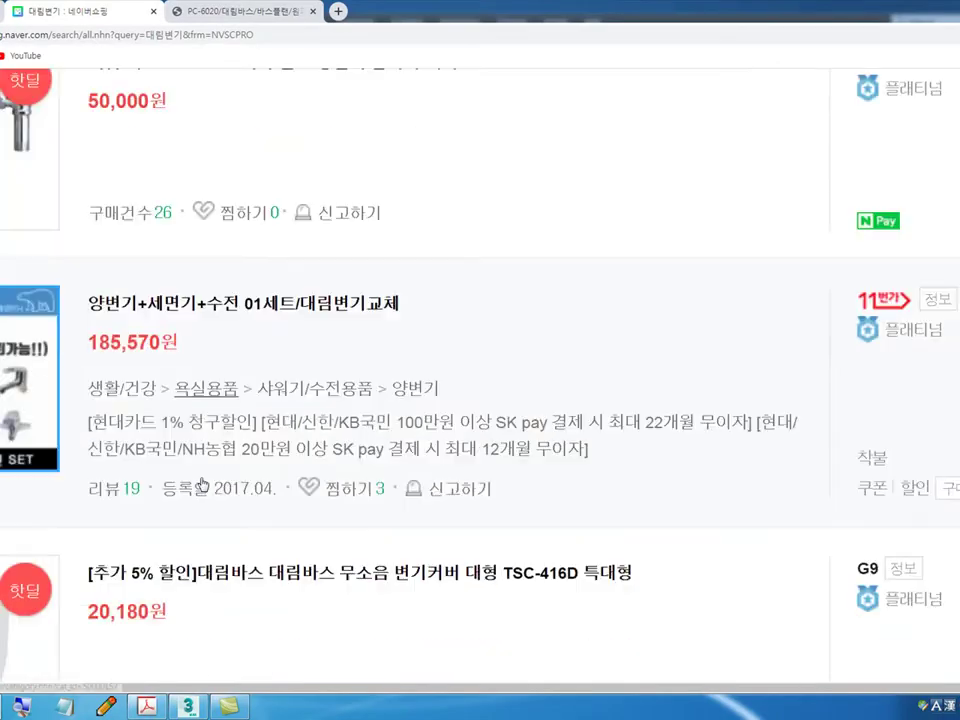
pyautogui.scroll(12, 268, 482)
pyautogui.scroll(-3, 480, 400)
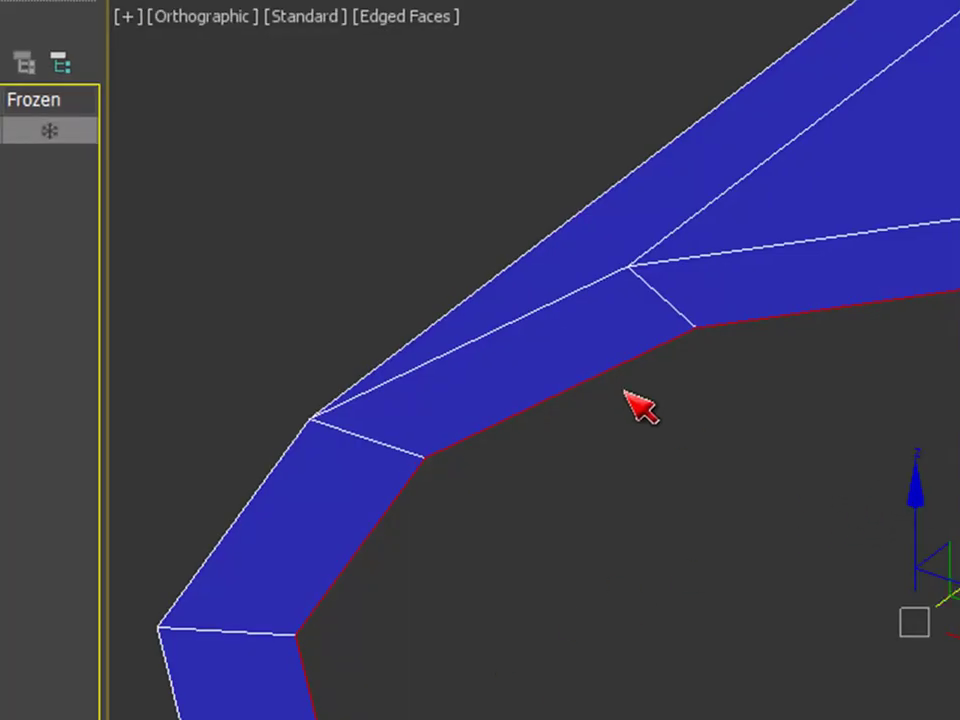
# Step: Try to extrude the selected edge loop of the bowl opening straight down into an inner wall, and undo it
pyautogui.scroll(-3, 909, 549)
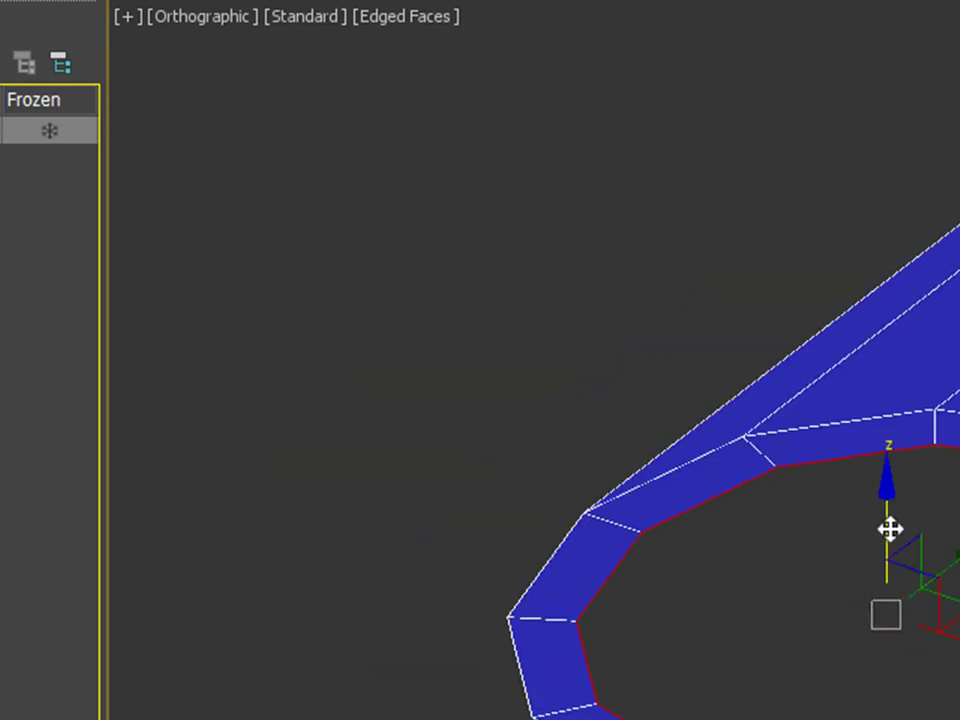
pyautogui.scroll(5, 600, 487)
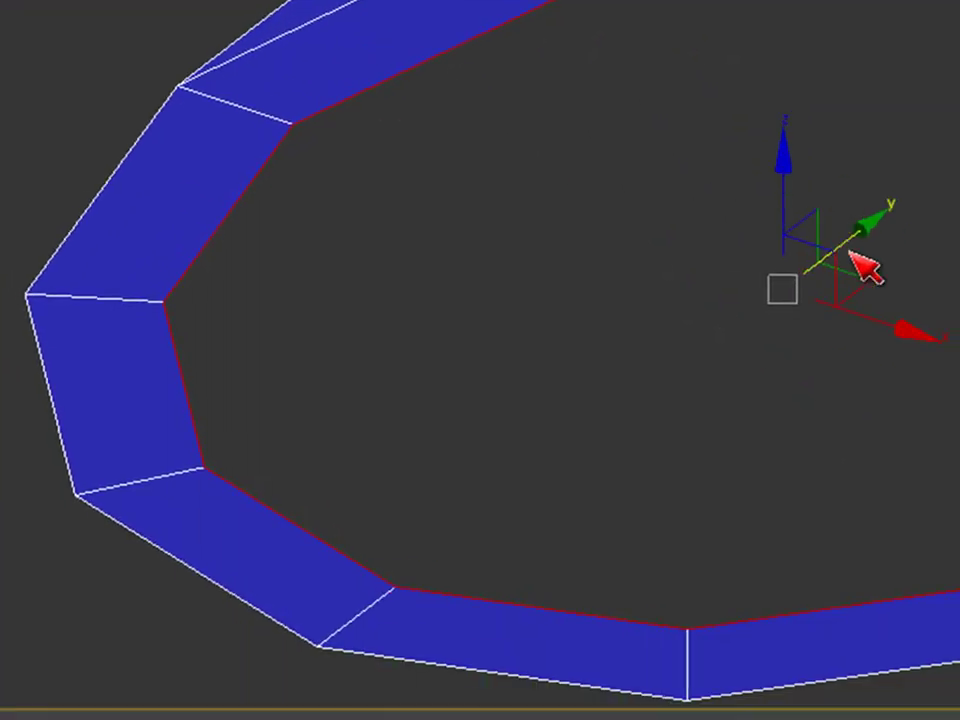
pyautogui.scroll(3, 864, 230)
pyautogui.moveTo(774, 195); pyautogui.dragTo(760, 565)
pyautogui.scroll(-5, 853, 133)
pyautogui.hotkey('ctrl', 'z')
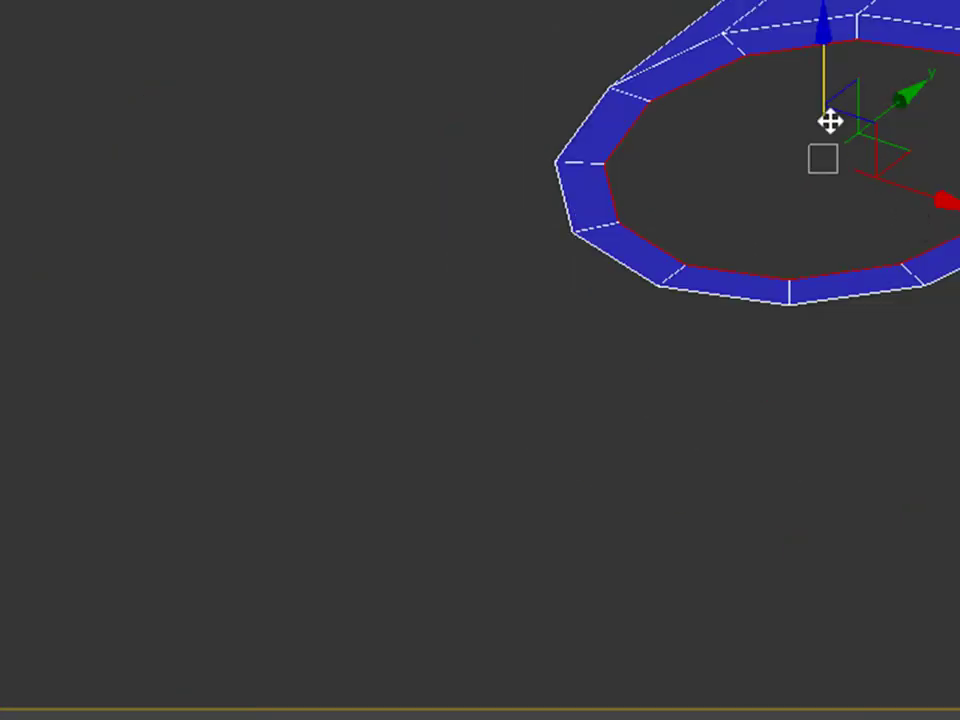
pyautogui.scroll(4, 840, 140)
pyautogui.moveTo(818, 109)
pyautogui.mouseDown()
pyautogui.moveTo(829, 161)
pyautogui.moveTo(829, 146)
pyautogui.moveTo(812, 154)
pyautogui.moveTo(816, 111)
pyautogui.mouseUp()
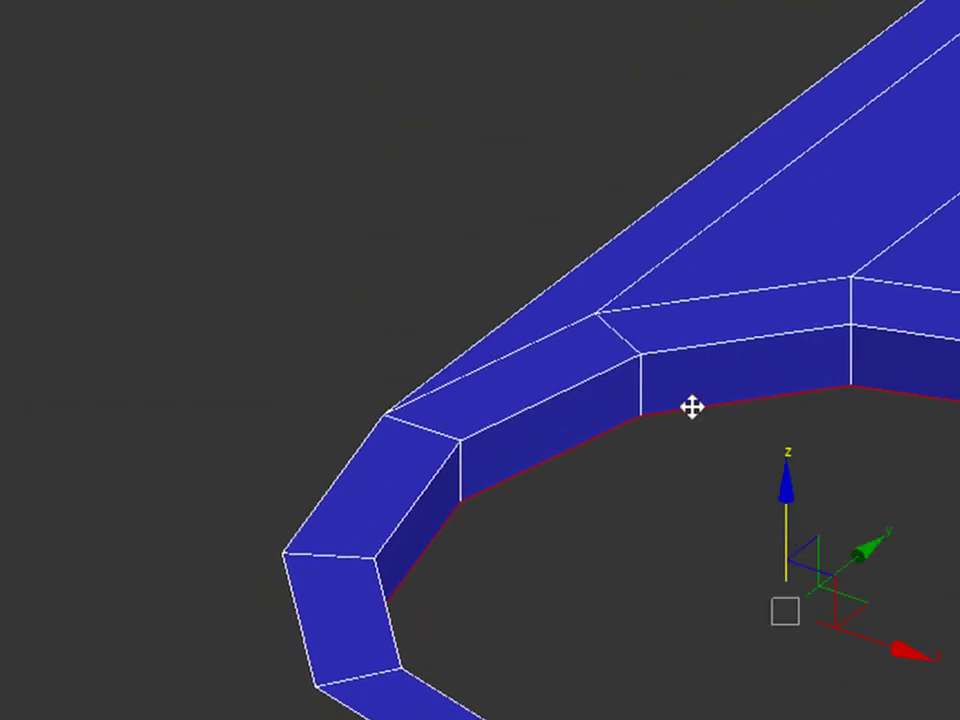
pyautogui.scroll(4, 655, 366)
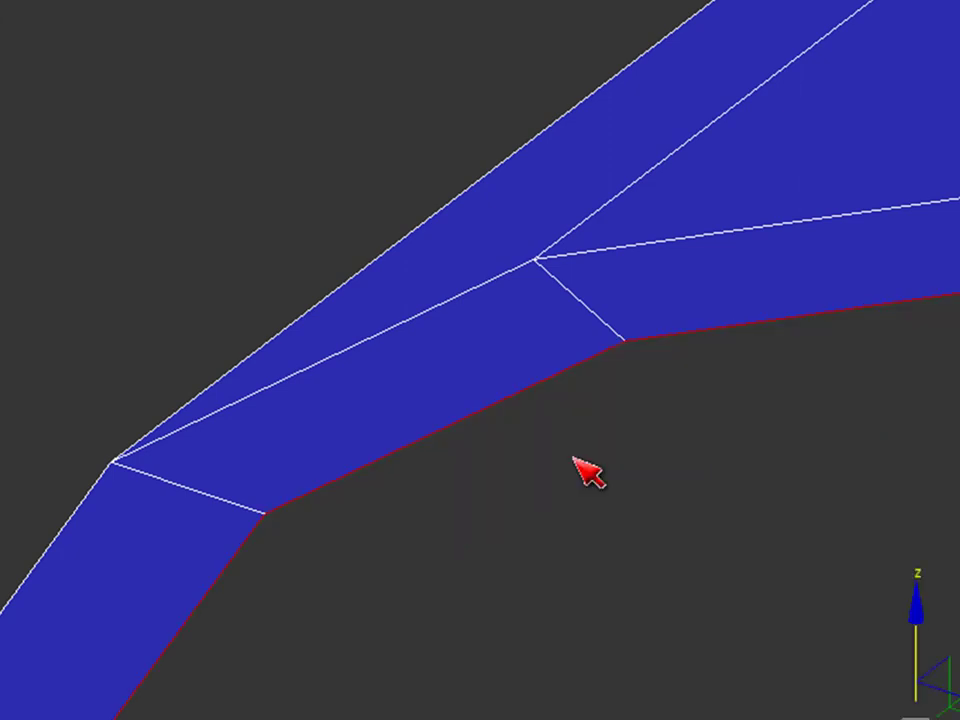
# Step: Extrude the opening's edge loop downward twice, first as a thin strip and then as a taller inner wall
pyautogui.scroll(-3, 632, 517)
pyautogui.moveTo(818, 548)
pyautogui.keyDown('alt'); pyautogui.mouseDown(button='middle')
pyautogui.moveTo(752, 564)
pyautogui.moveTo(812, 553)
pyautogui.mouseUp(button='middle'); pyautogui.keyUp('alt')
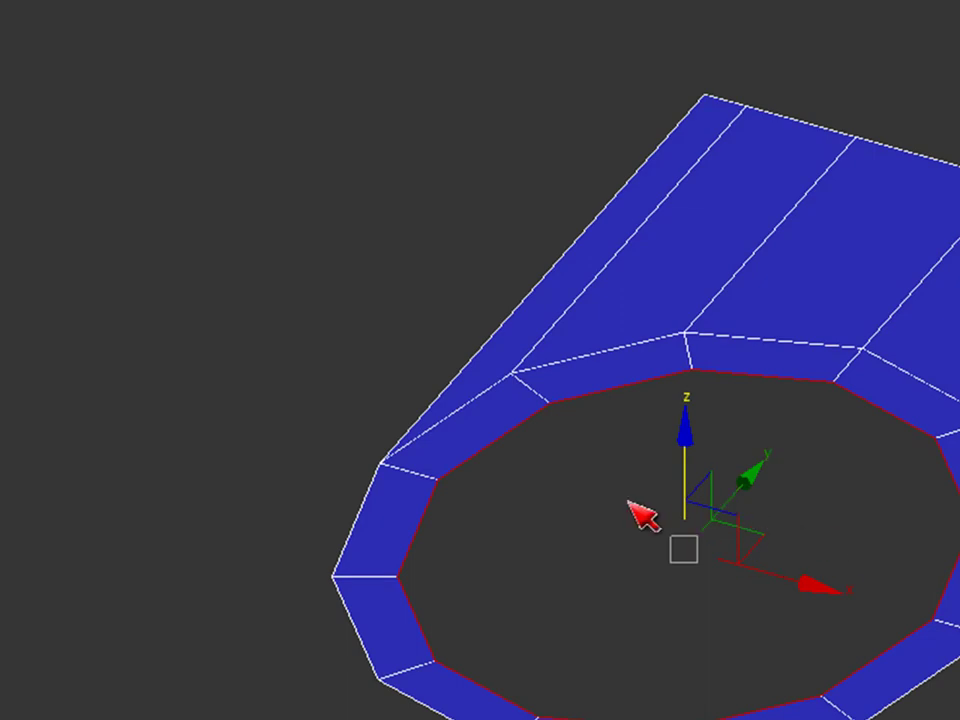
pyautogui.scroll(3, 628, 405)
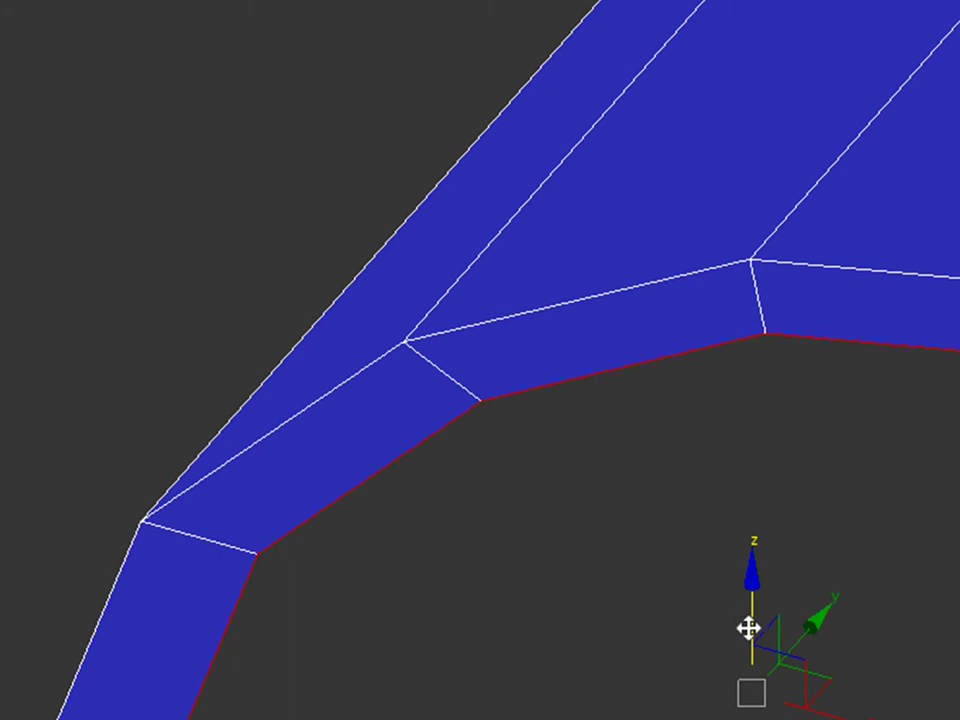
pyautogui.press('f')
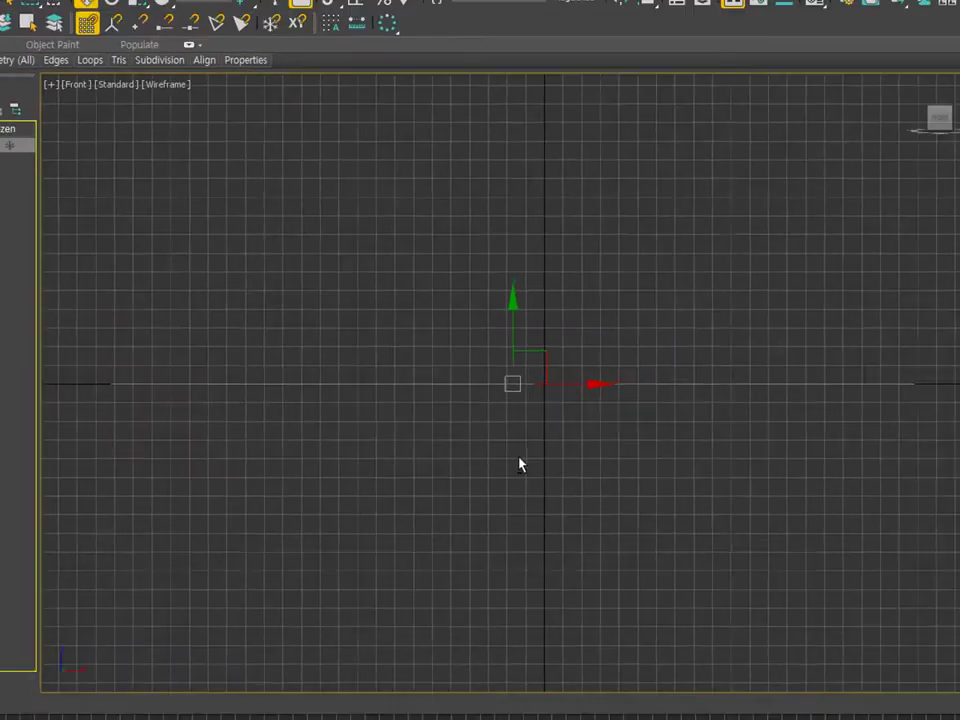
pyautogui.moveTo(491, 384)
pyautogui.keyDown('alt'); pyautogui.mouseDown(button='middle')
pyautogui.moveTo(424, 412)
pyautogui.moveTo(462, 347)
pyautogui.mouseUp(button='middle'); pyautogui.keyUp('alt')
pyautogui.press('F3')
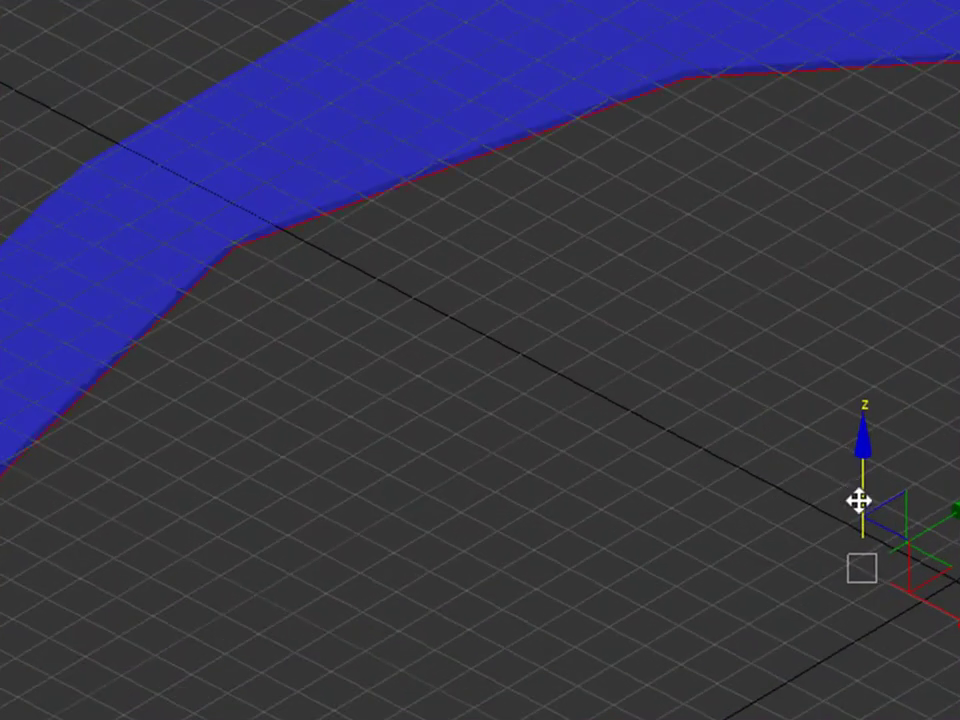
pyautogui.press('F4')
pyautogui.press('g')
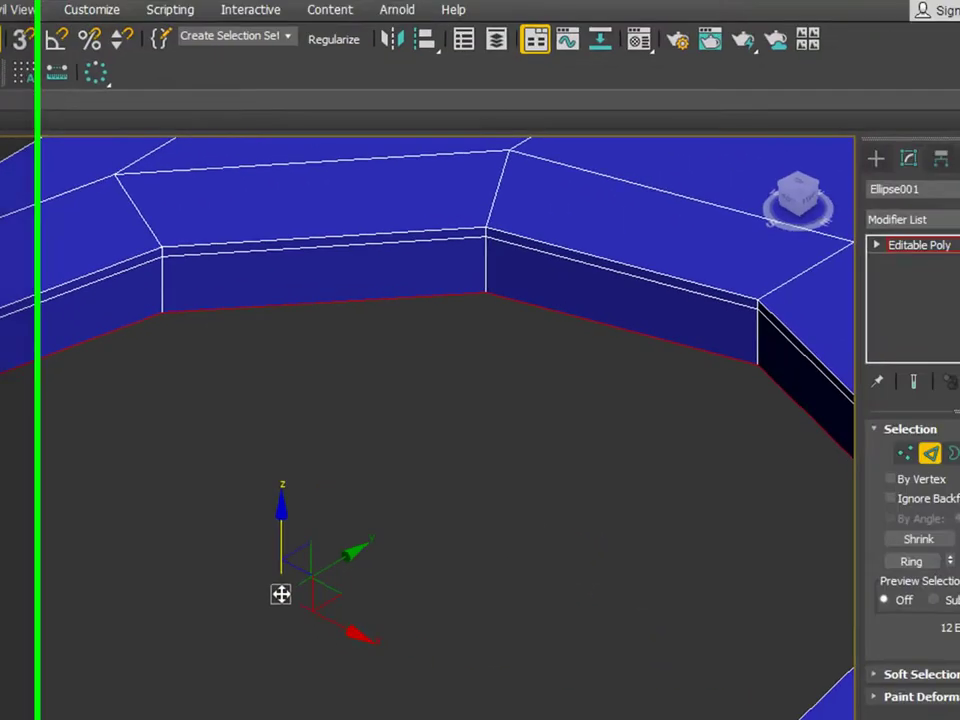
pyautogui.scroll(5, 284, 340)
pyautogui.scroll(-3, 250, 420)
# Step: Apply the MeshSmooth modifier to the ellipse object and inspect how the thin strip rounds the opening's rim
pyautogui.click(898, 240)
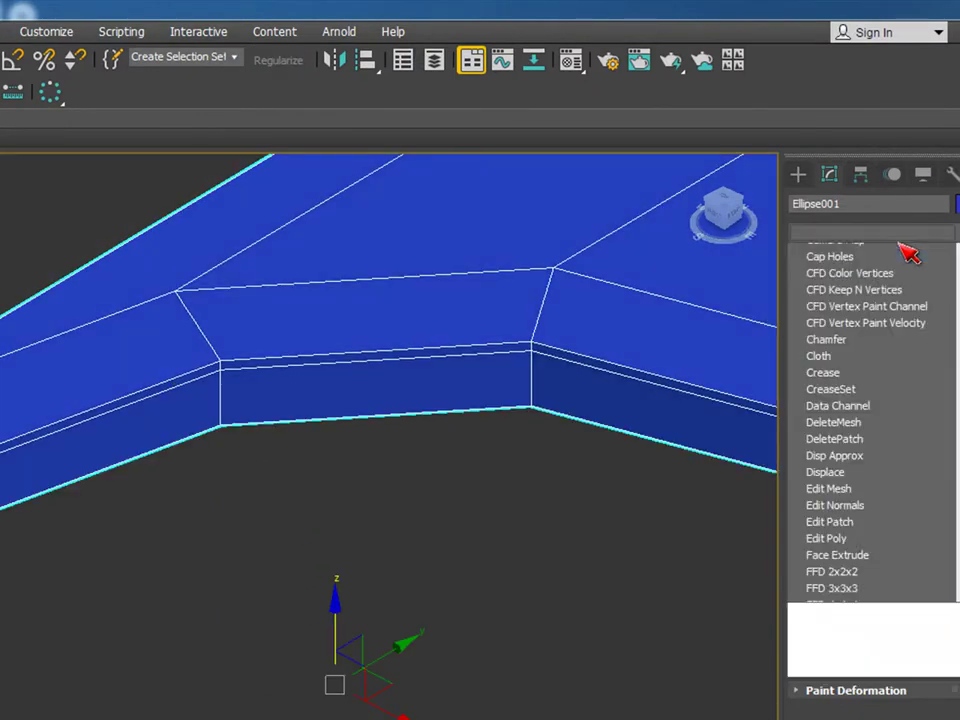
pyautogui.scroll(-2, 903, 250)
pyautogui.scroll(-5, 903, 255)
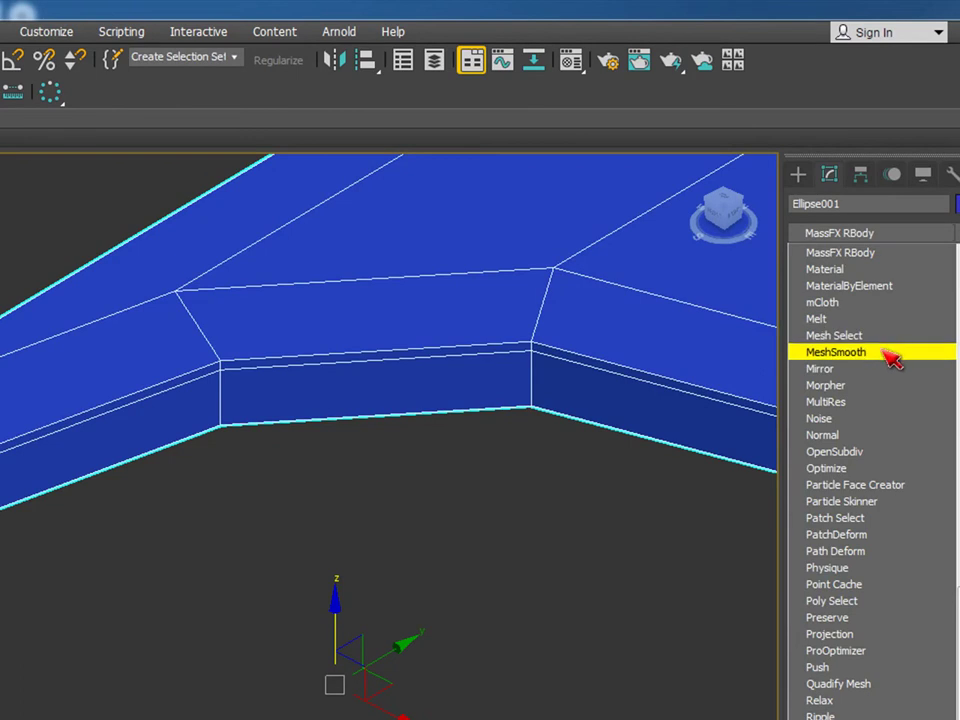
pyautogui.click(894, 358)
pyautogui.click(476, 510)
pyautogui.click(374, 371)
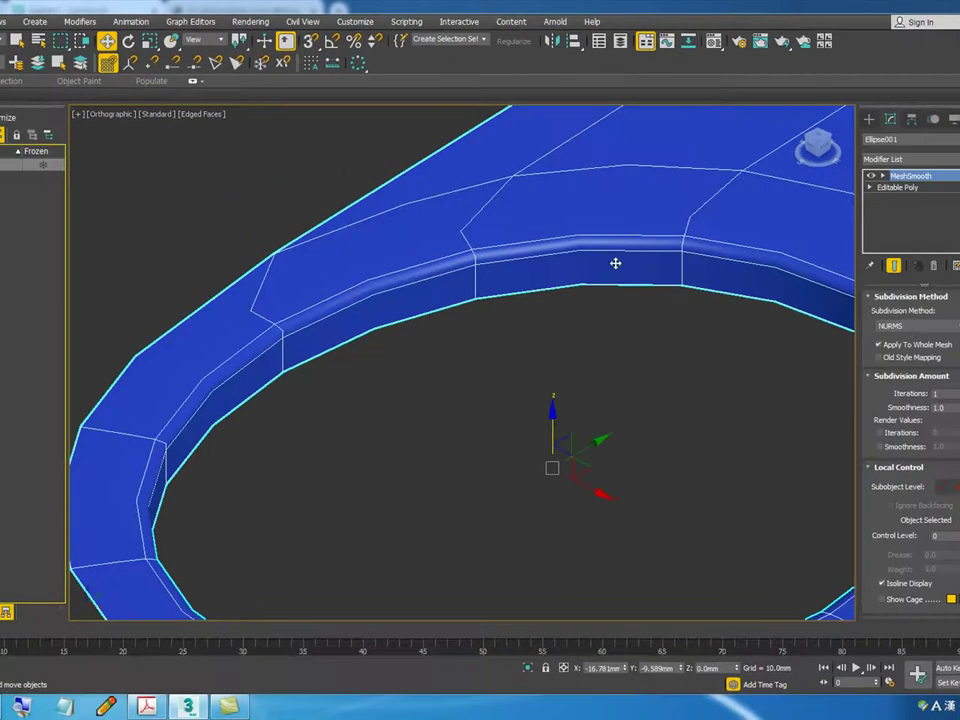
pyautogui.click(461, 336)
pyautogui.scroll(-3, 440, 325)
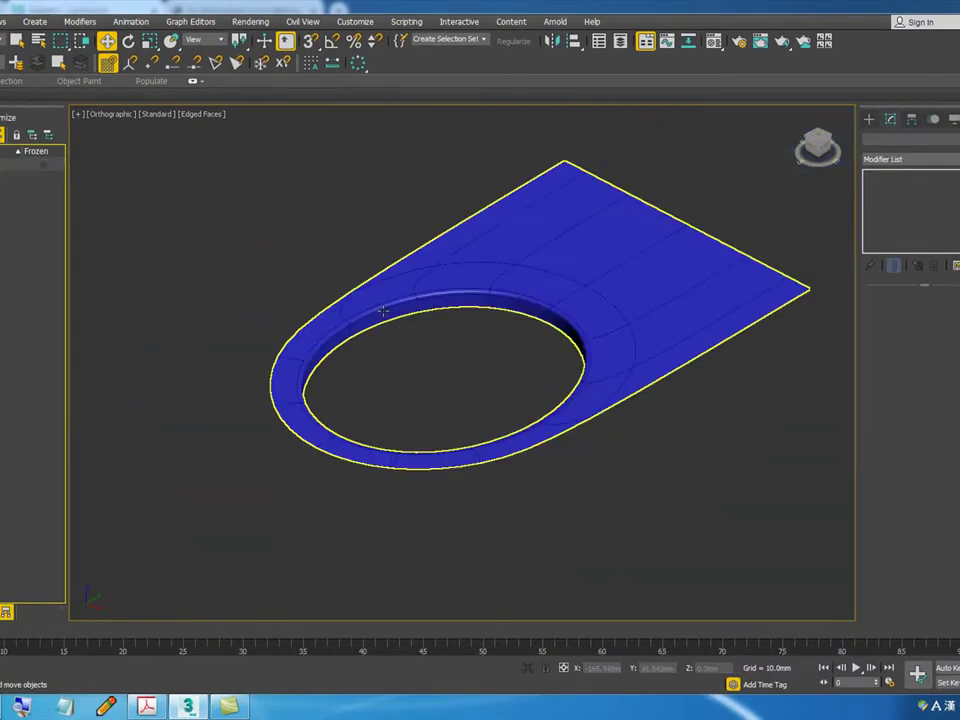
pyautogui.scroll(3, 390, 308)
pyautogui.press('F4')
pyautogui.scroll(2, 400, 312)
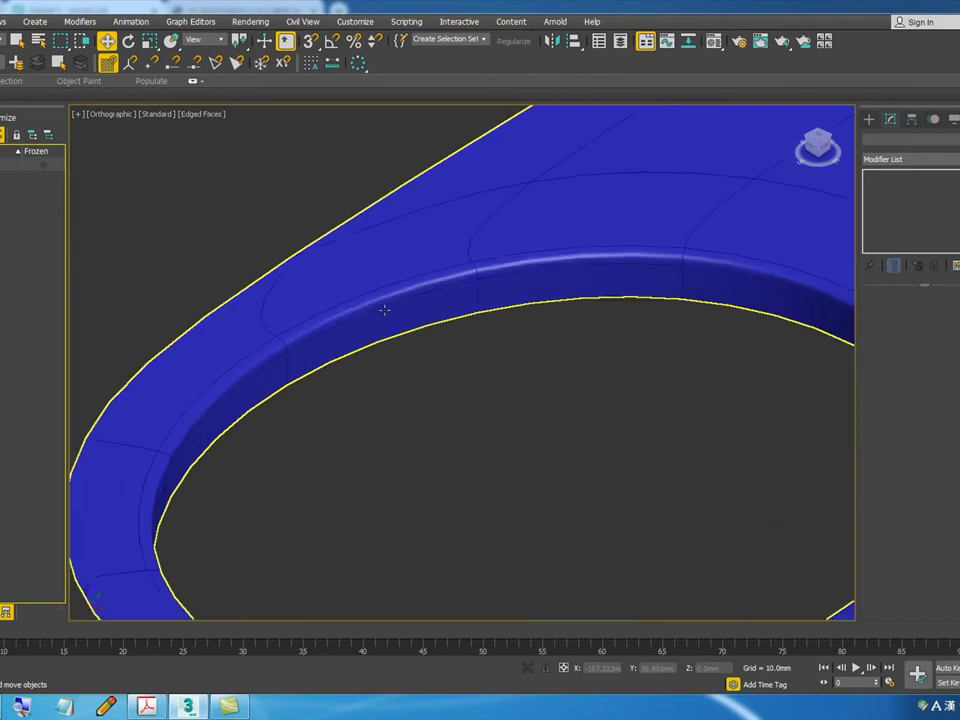
pyautogui.click(462, 324)
# Step: Undo the MeshSmooth modifier and both downward extrusions of the opening's edges
pyautogui.hotkey('ctrl', 'z')
pyautogui.hotkey('ctrl', 'z')
pyautogui.hotkey('ctrl', 'z')
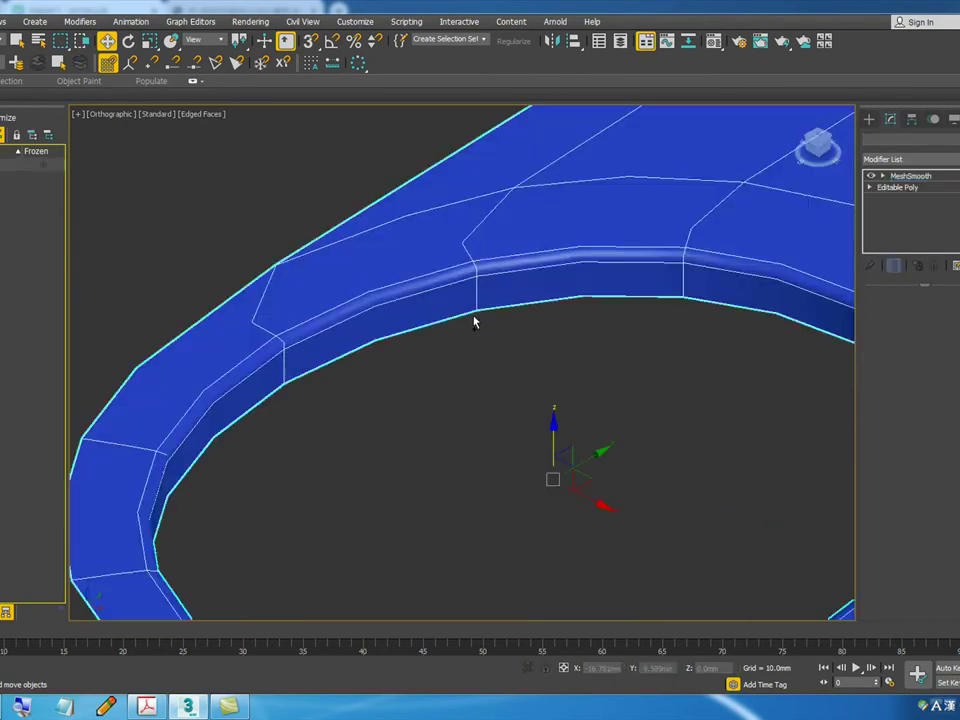
pyautogui.hotkey('ctrl', 'z')
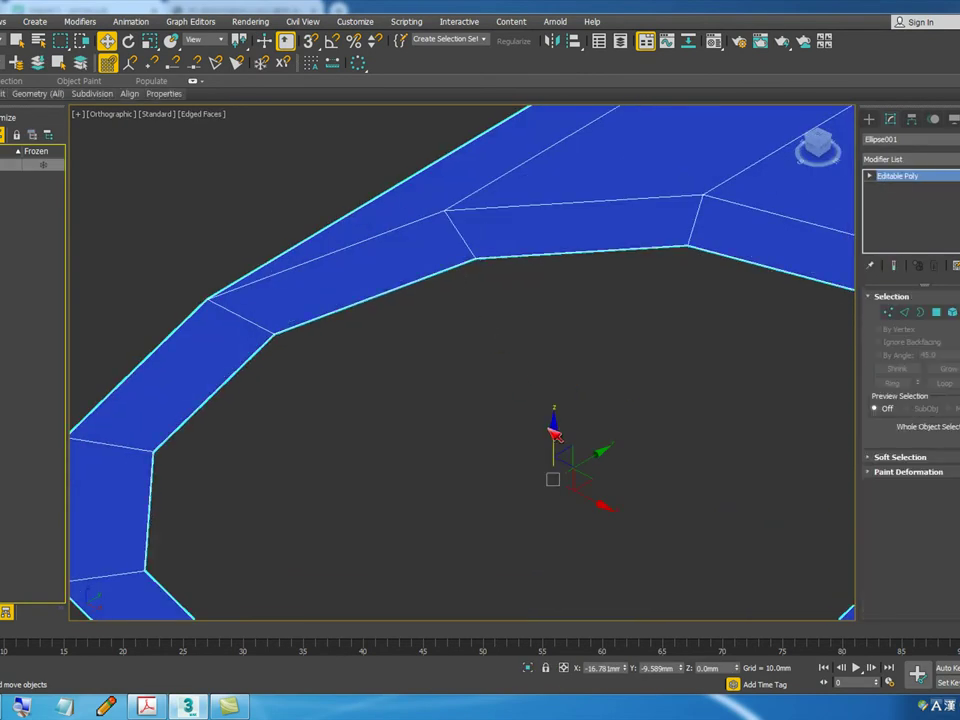
# Step: Extrude the bowl opening's inner edge loop downward as a single-segment wall without a thin support strip
pyautogui.keyDown('shift'); pyautogui.moveTo(555, 438); pyautogui.dragTo(555, 497); pyautogui.keyUp('shift')
pyautogui.press('Escape')
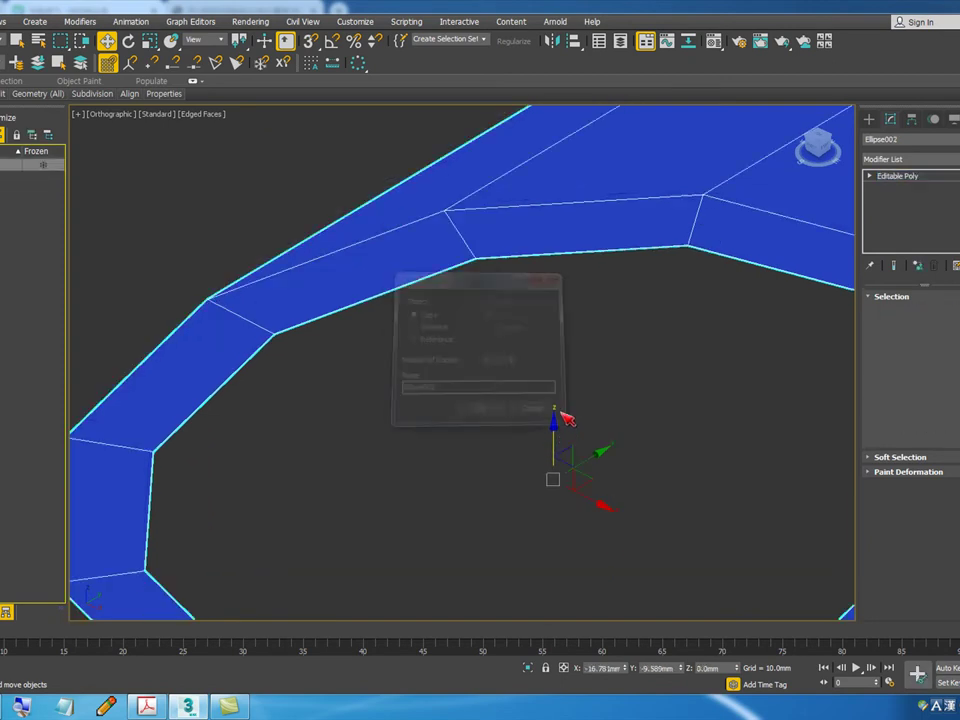
pyautogui.click(903, 312)
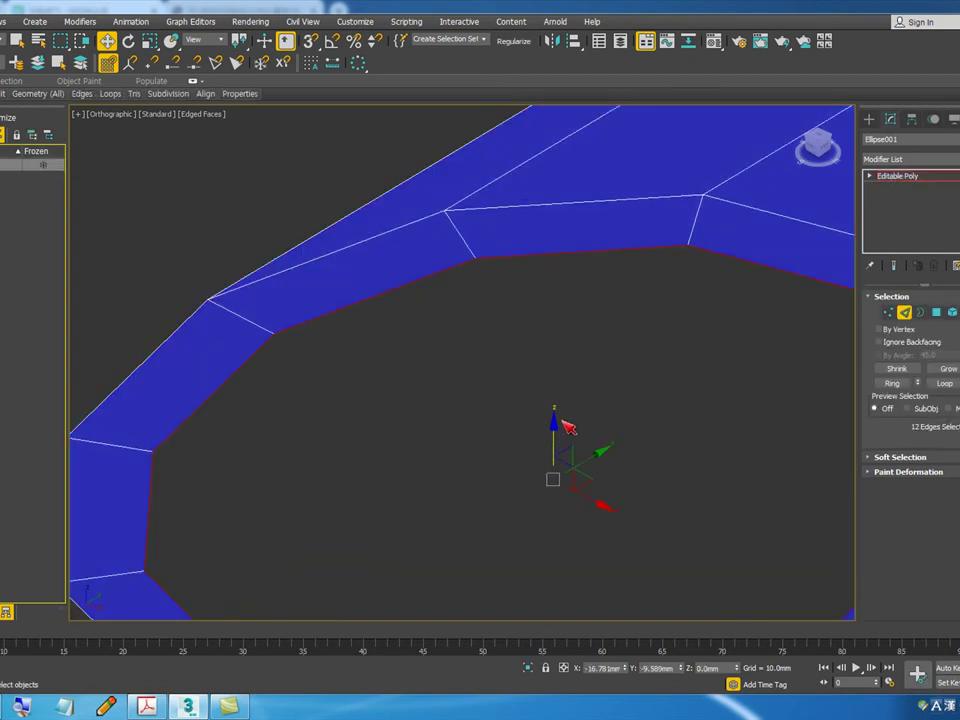
pyautogui.keyDown('shift'); pyautogui.moveTo(551, 433); pyautogui.dragTo(557, 510); pyautogui.keyUp('shift')
pyautogui.keyDown('alt'); pyautogui.moveTo(557, 510); pyautogui.dragTo(444, 326, button='middle'); pyautogui.keyUp('alt')
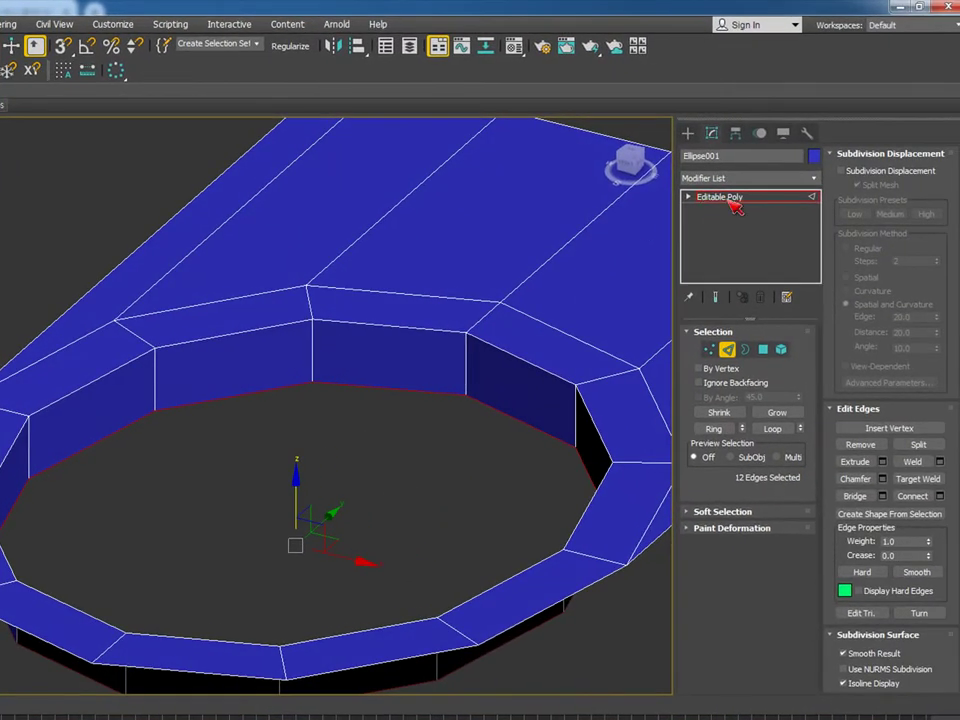
# Step: Apply MeshSmooth to the single-wall version, raise its iterations and inspect the softer rounding around the opening
pyautogui.click(733, 198)
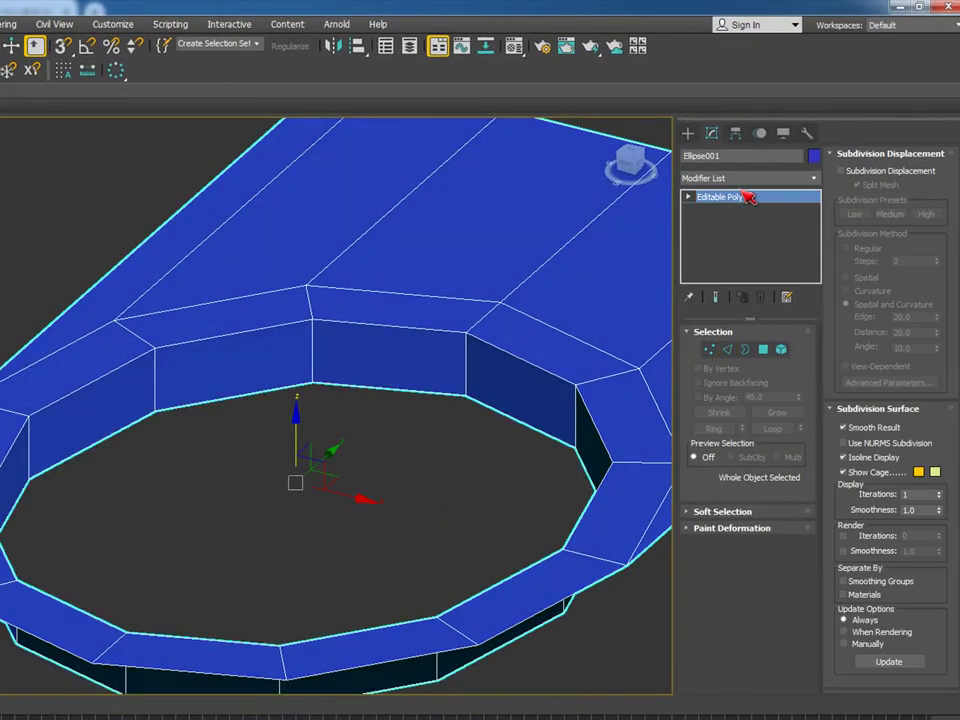
pyautogui.click(750, 180)
pyautogui.press('m')
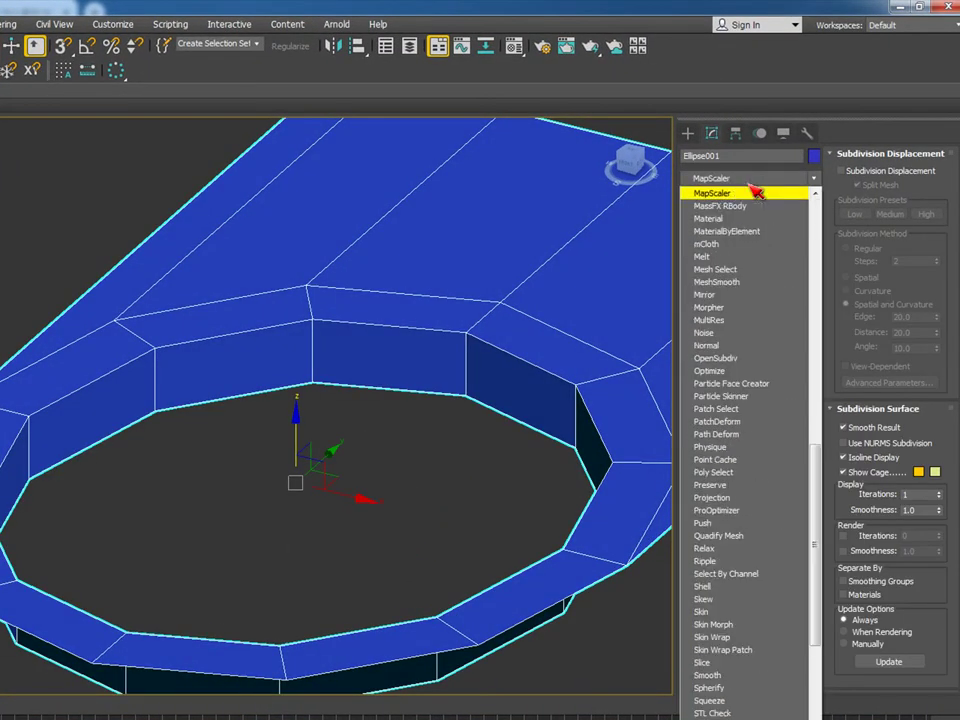
pyautogui.click(724, 343)
pyautogui.click(285, 420)
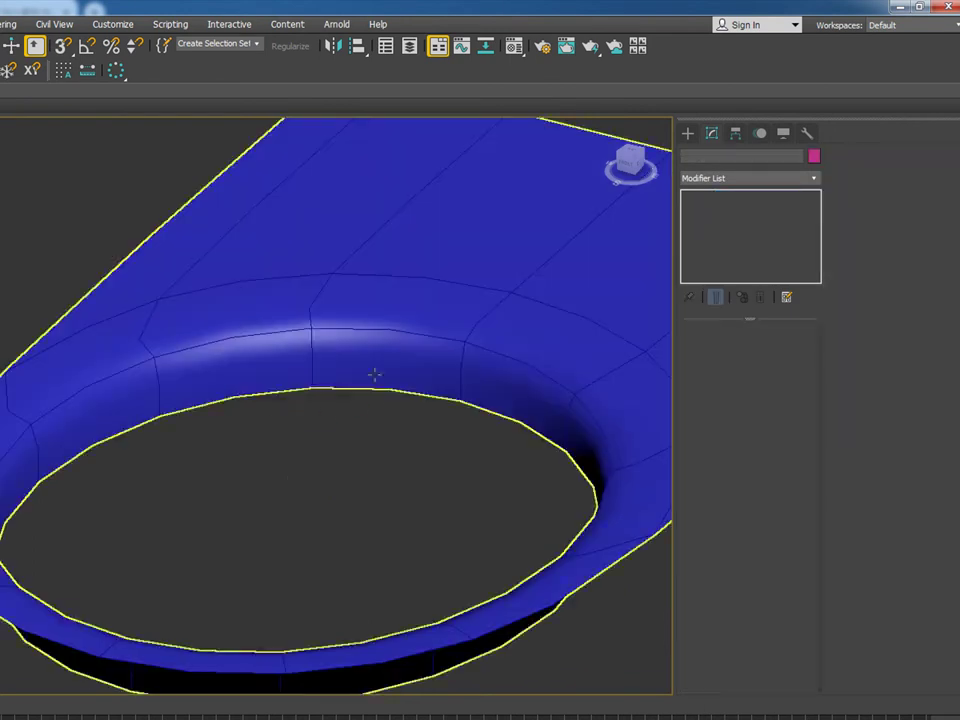
pyautogui.scroll(2, 290, 425)
pyautogui.click(393, 329)
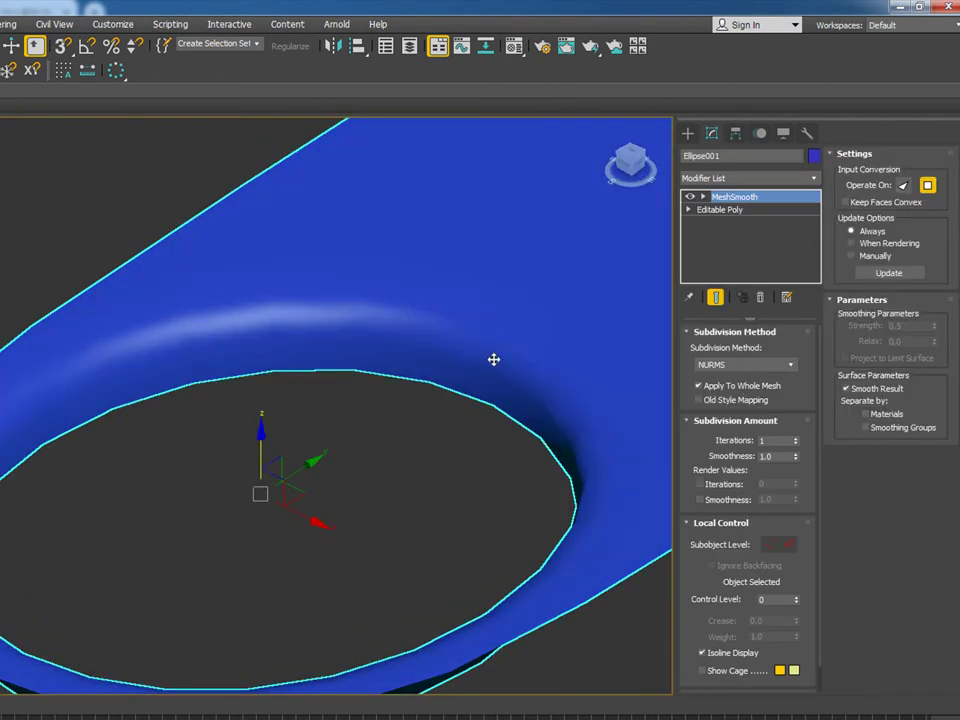
pyautogui.click(797, 441)
pyautogui.click(377, 431)
pyautogui.scroll(3, 88, 328)
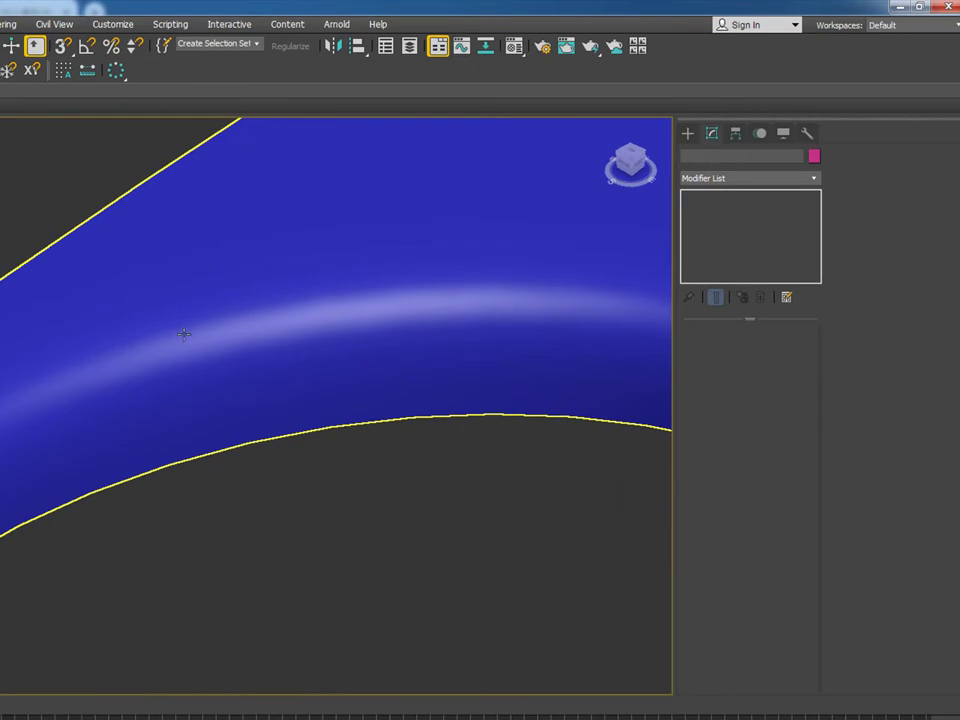
# Step: Undo the MeshSmooth test and the single-wall extrusion, and show the edged faces again
pyautogui.hotkey('ctrl', 'z')
pyautogui.hotkey('ctrl', 'z')
pyautogui.hotkey('ctrl', 'z')
pyautogui.hotkey('ctrl', 'z')
pyautogui.hotkey('ctrl', 'z')
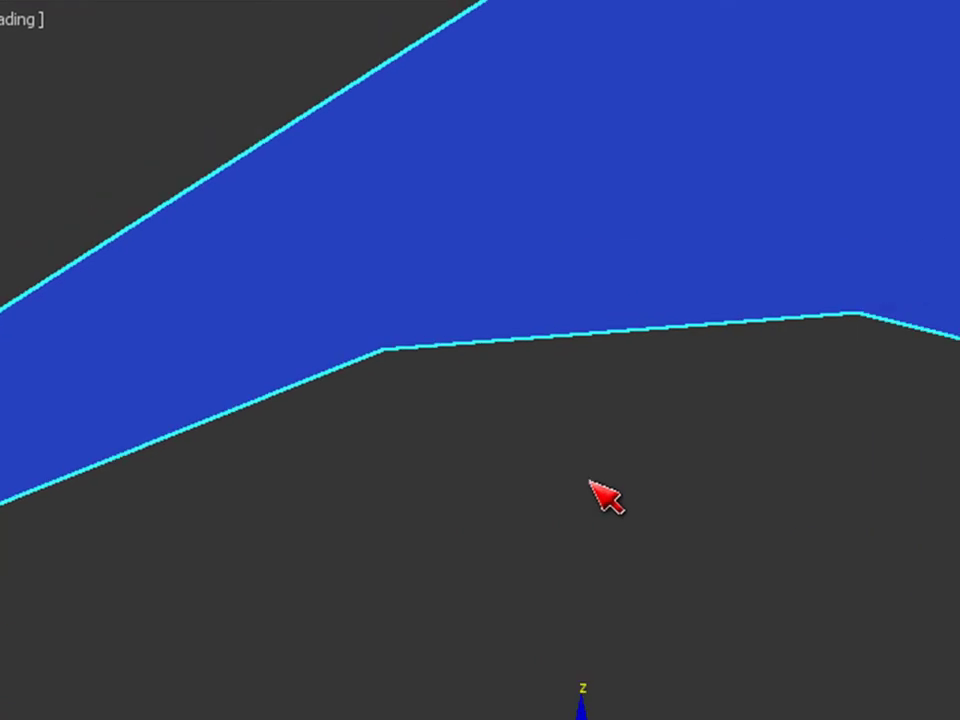
pyautogui.hotkey('alt', 'x')
pyautogui.press('F4')
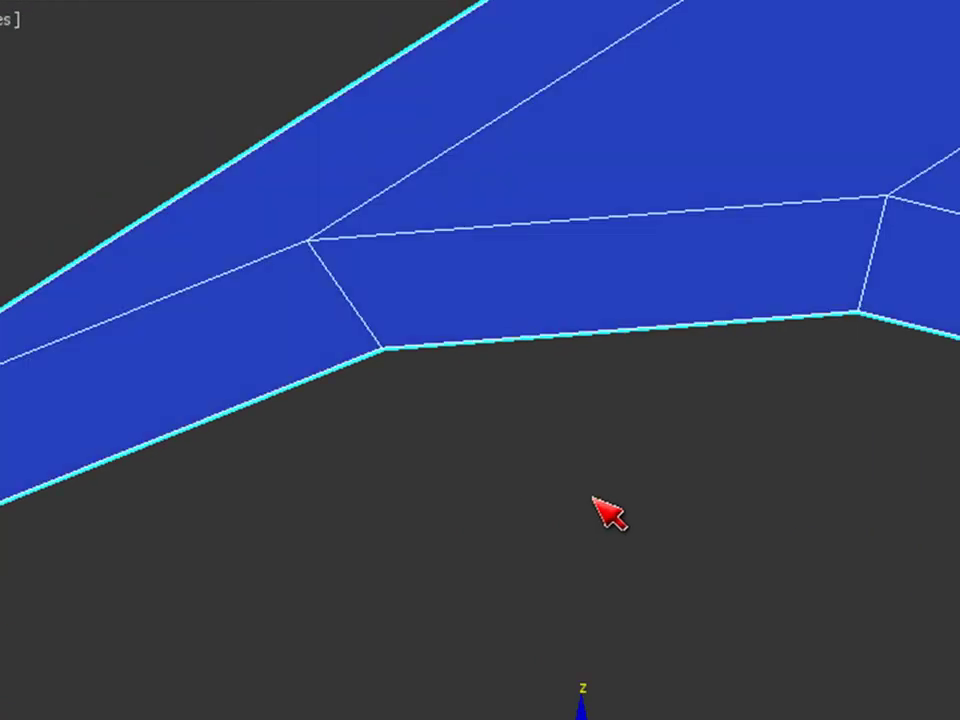
pyautogui.scroll(-2, 600, 510)
pyautogui.scroll(5, 386, 394)
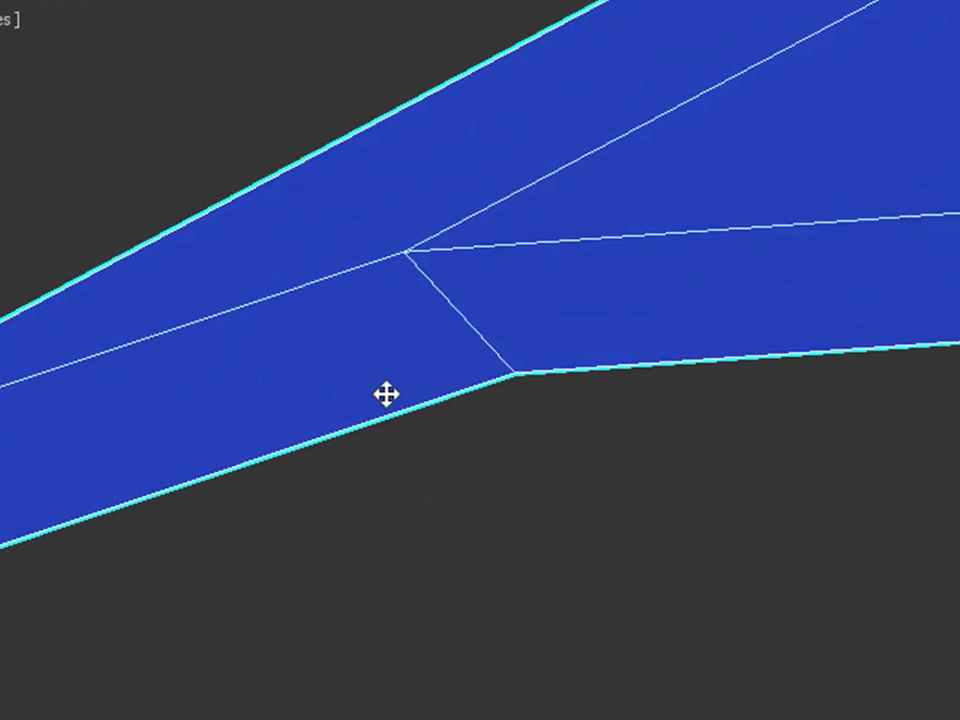
pyautogui.moveTo(557, 461); pyautogui.dragTo(549, 414, button='middle')
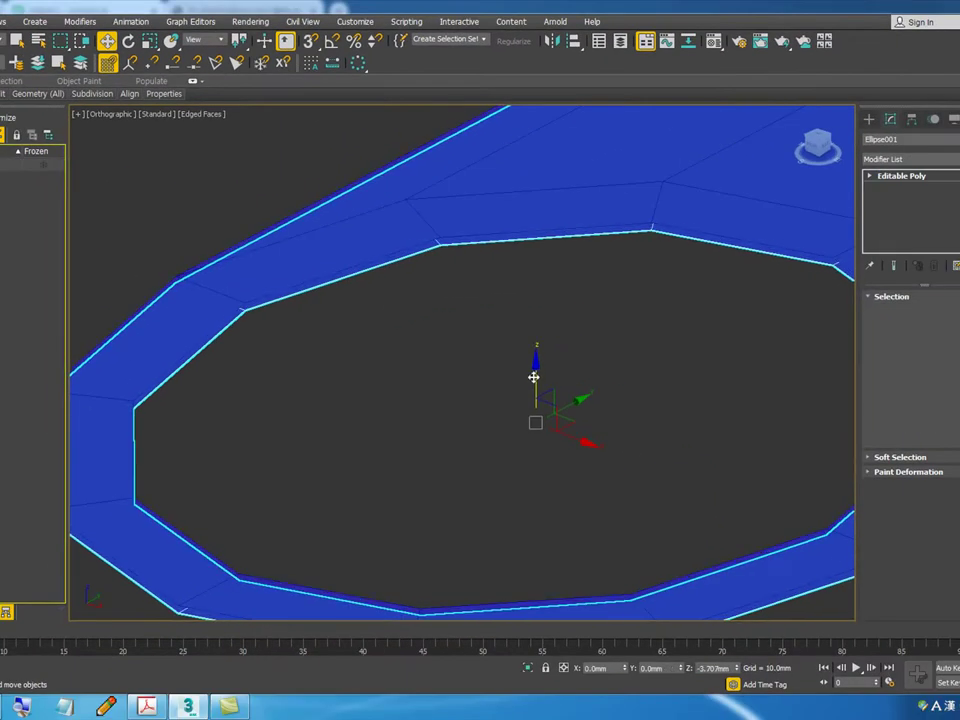
pyautogui.keyDown('shift'); pyautogui.moveTo(534, 377); pyautogui.dragTo(534, 375); pyautogui.keyUp('shift')
pyautogui.press('Escape')
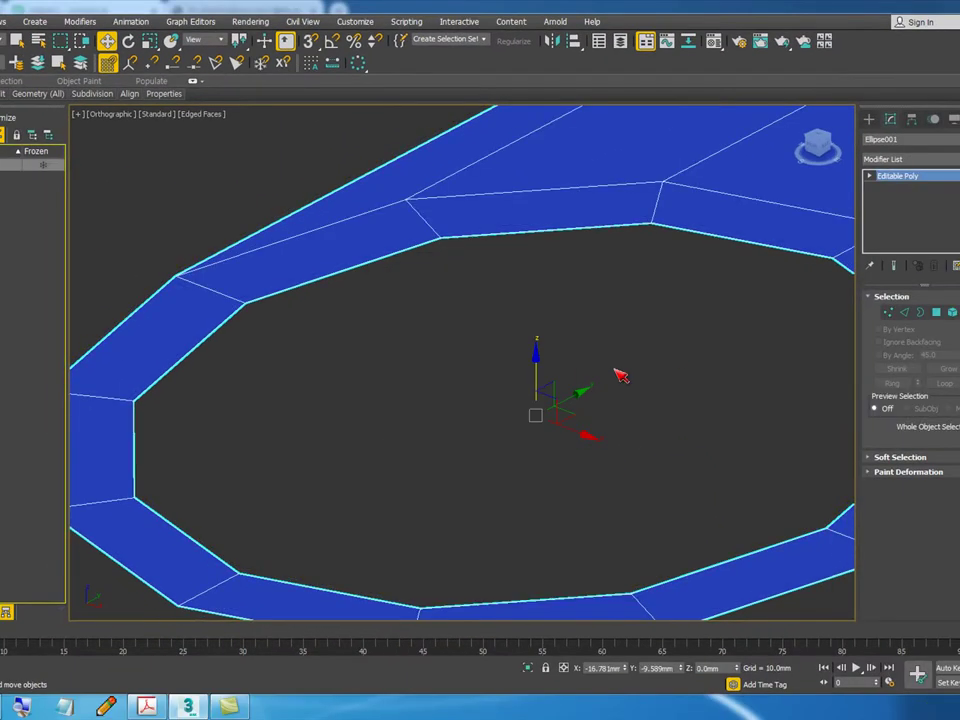
# Step: Extrude the bowl opening's inner edge loop downward twice, as a thin support strip and then a taller wall
pyautogui.press('2')
pyautogui.keyDown('shift'); pyautogui.moveTo(537, 368); pyautogui.dragTo(536, 364); pyautogui.keyUp('shift')
pyautogui.scroll(2, 566, 318)
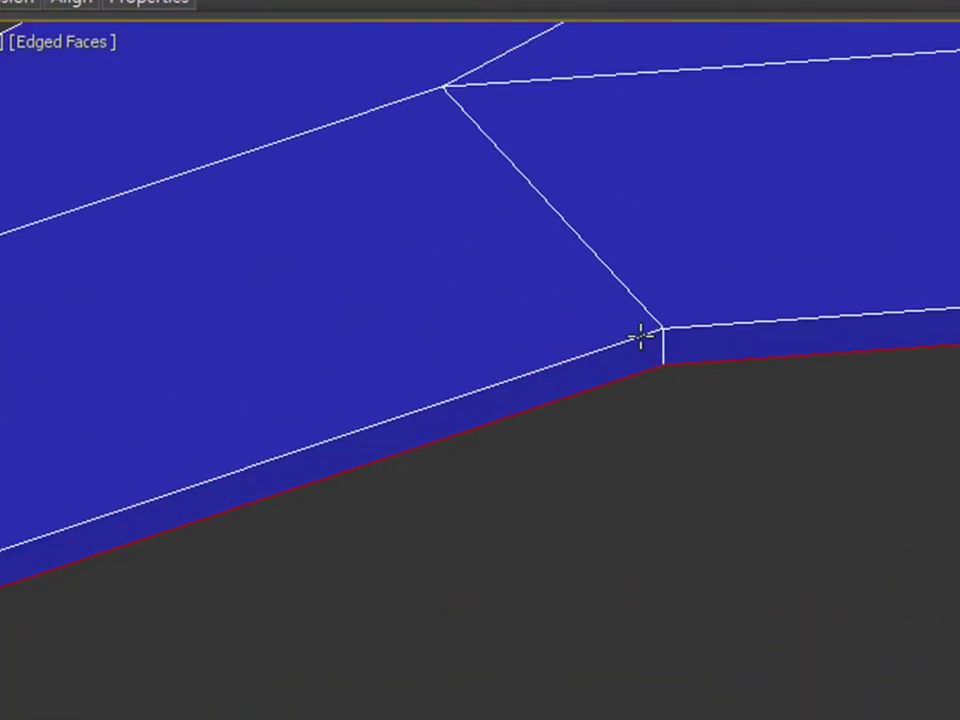
pyautogui.scroll(2, 831, 562)
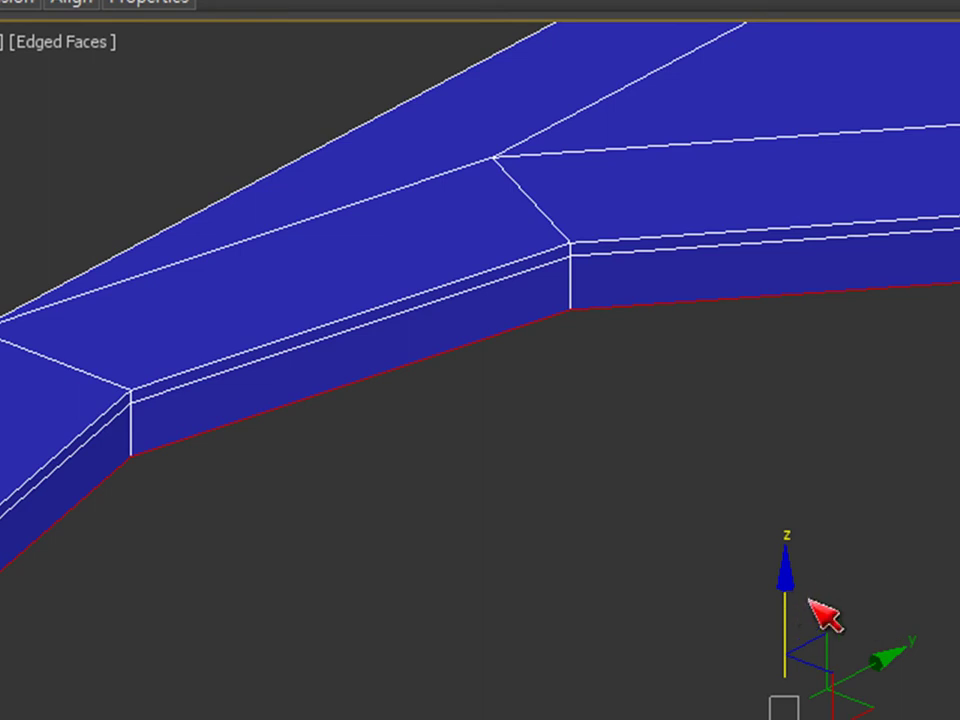
pyautogui.scroll(4, 430, 300)
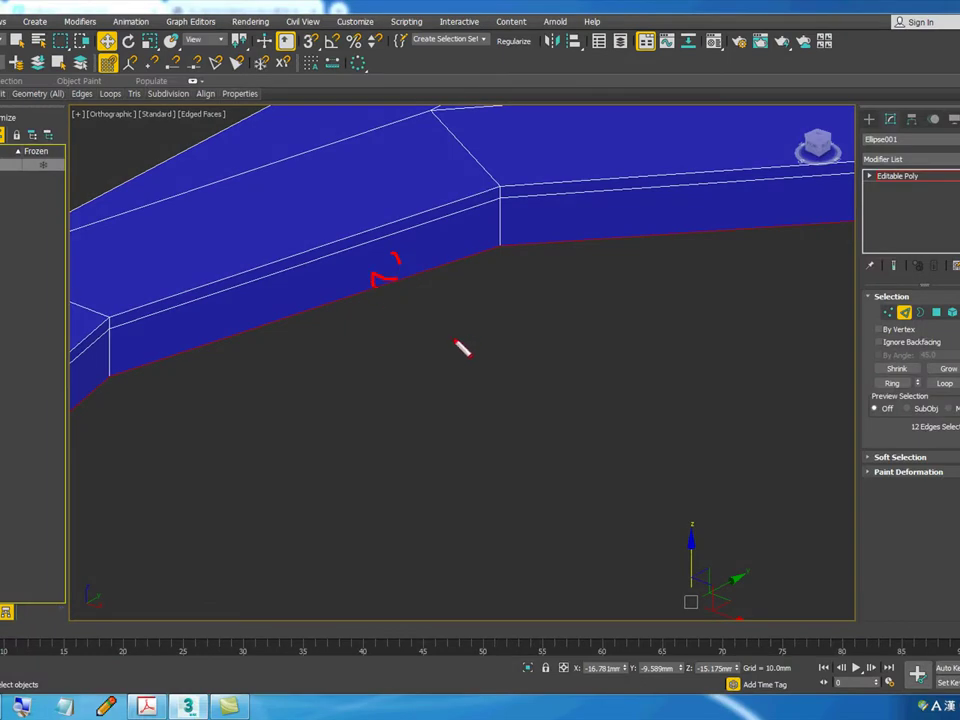
pyautogui.press('Escape')
pyautogui.scroll(-5, 381, 280)
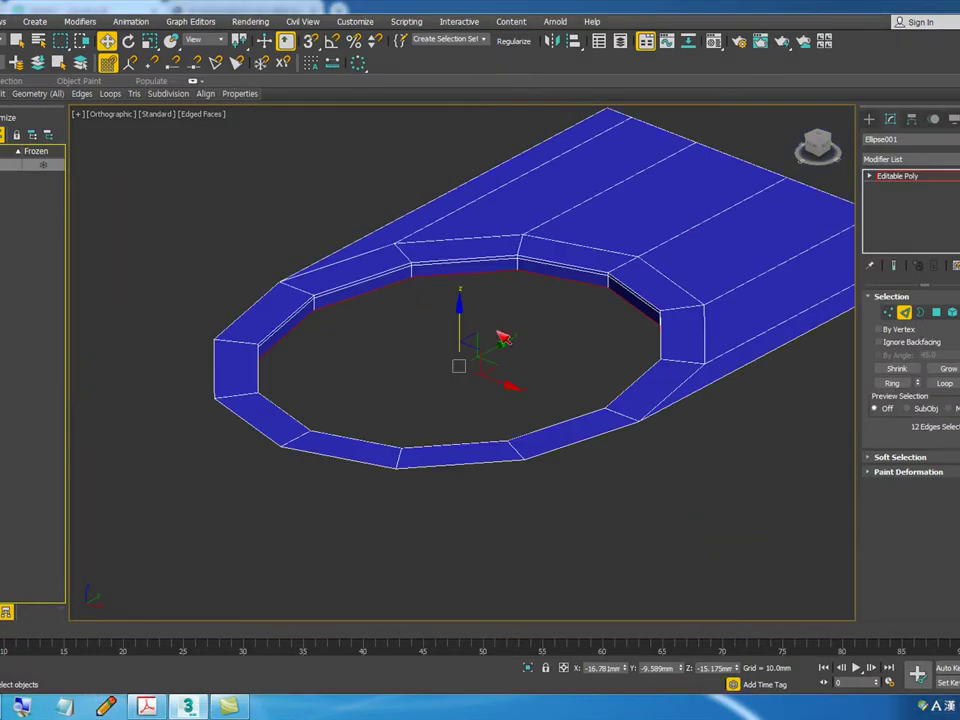
# Step: Extrude the wall's bottom edge loop outward by scaling it up horizontally, forming a ledge underneath the rim
pyautogui.keyDown('alt'); pyautogui.moveTo(429, 280); pyautogui.dragTo(567, 341, button='middle'); pyautogui.keyUp('alt')
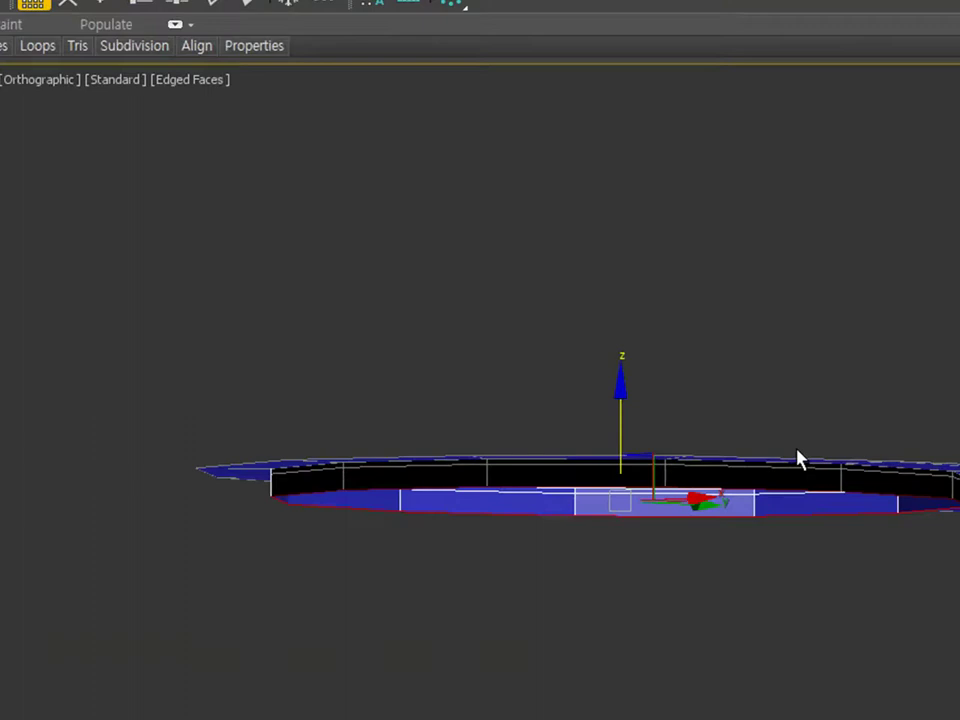
pyautogui.keyDown('alt'); pyautogui.moveTo(800, 460); pyautogui.dragTo(793, 367, button='middle'); pyautogui.keyUp('alt')
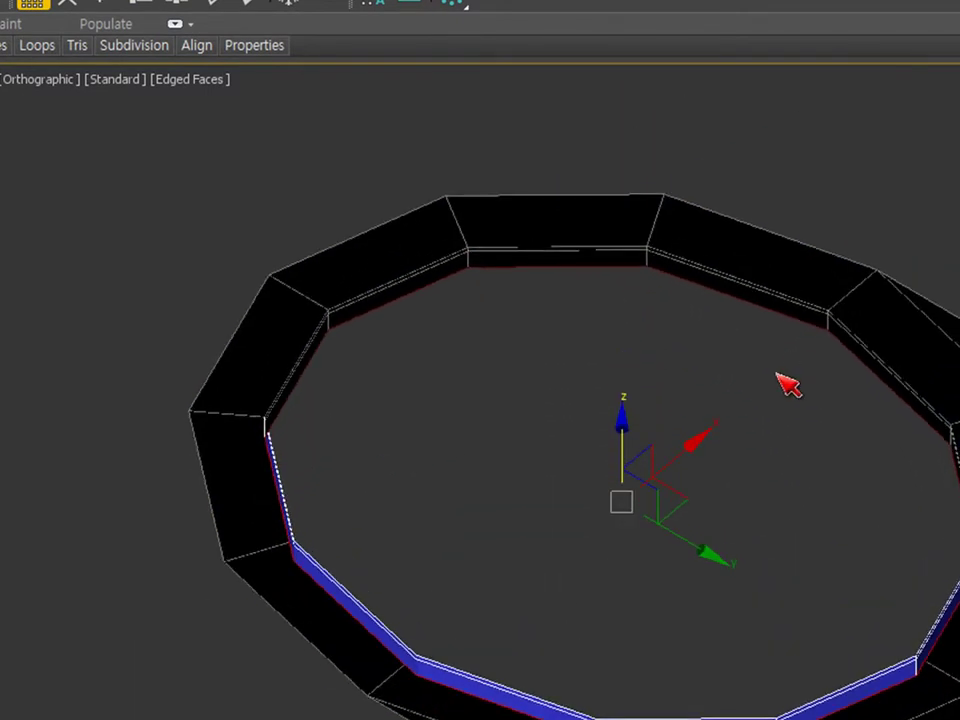
pyautogui.press('r')
pyautogui.keyDown('alt'); pyautogui.moveTo(778, 565); pyautogui.dragTo(577, 461, button='middle'); pyautogui.keyUp('alt')
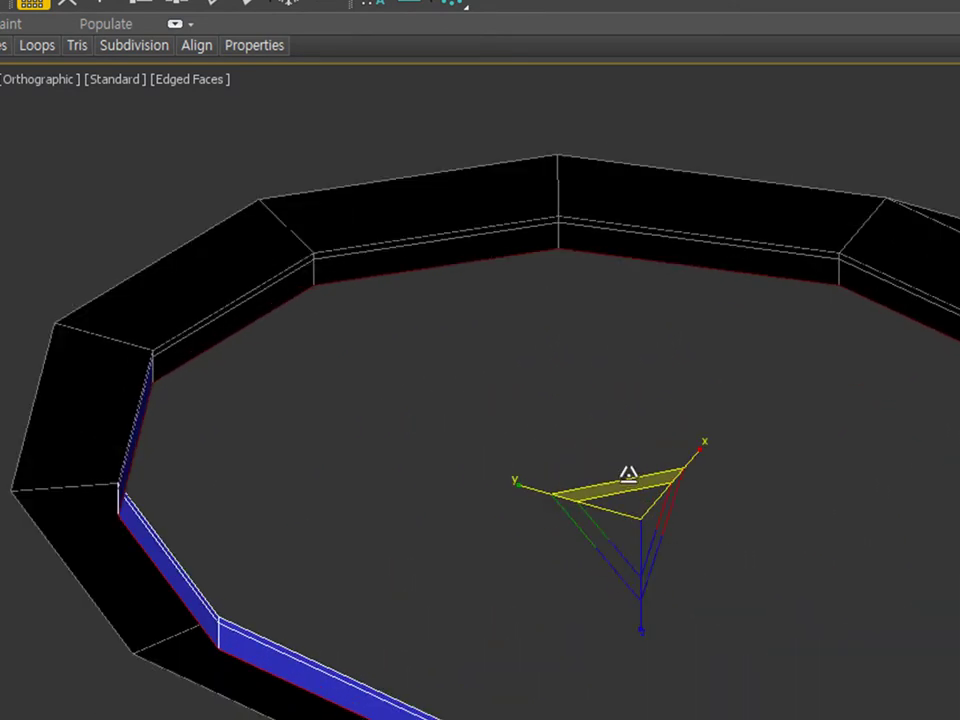
pyautogui.moveTo(624, 481); pyautogui.dragTo(643, 456)
pyautogui.keyDown('alt'); pyautogui.moveTo(643, 456); pyautogui.dragTo(618, 512, button='middle'); pyautogui.keyUp('alt')
pyautogui.keyDown('alt'); pyautogui.moveTo(185, 551); pyautogui.dragTo(615, 465, button='middle'); pyautogui.keyUp('alt')
pyautogui.moveTo(615, 465)
pyautogui.mouseDown()
pyautogui.moveTo(617, 454)
pyautogui.moveTo(622, 468)
pyautogui.mouseUp()
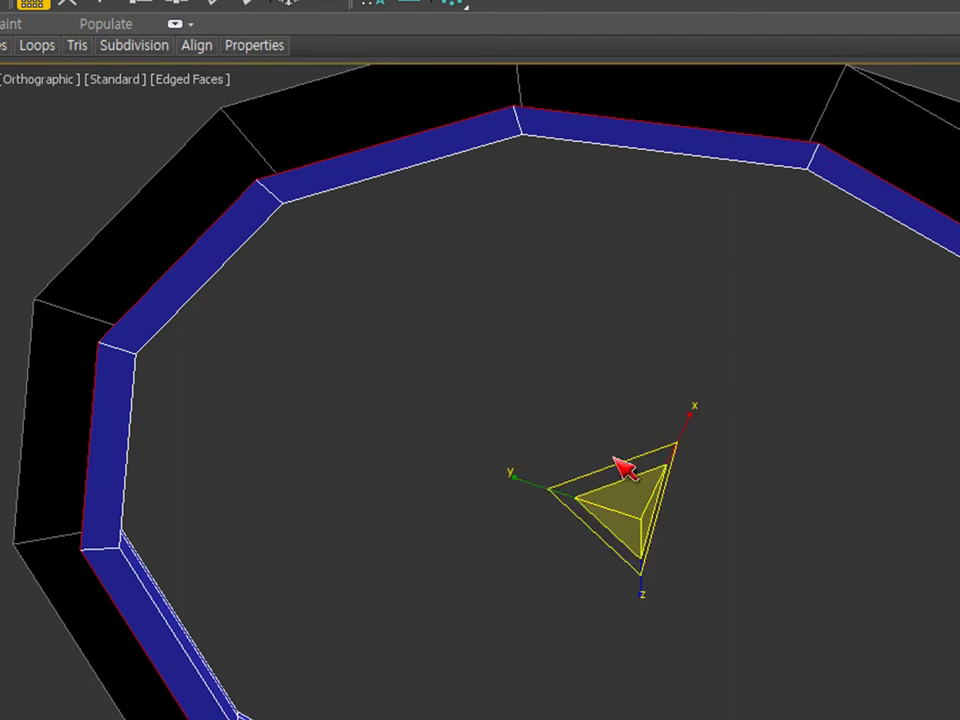
pyautogui.keyDown('alt'); pyautogui.moveTo(897, 508); pyautogui.dragTo(200, 507, button='middle'); pyautogui.keyUp('alt')
pyautogui.scroll(5, 228, 418)
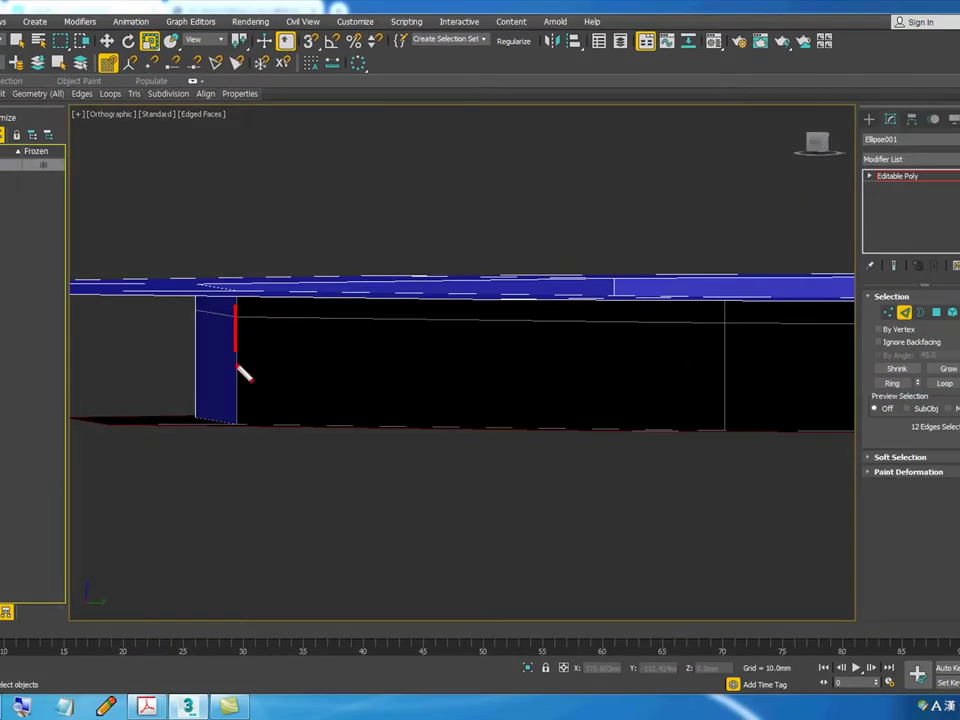
# Step: Extrude the widened edge loop downward to form a second wall below the ledge, and inspect the stepped profile
pyautogui.keyDown('alt'); pyautogui.moveTo(145, 430); pyautogui.dragTo(580, 345, button='middle'); pyautogui.keyUp('alt')
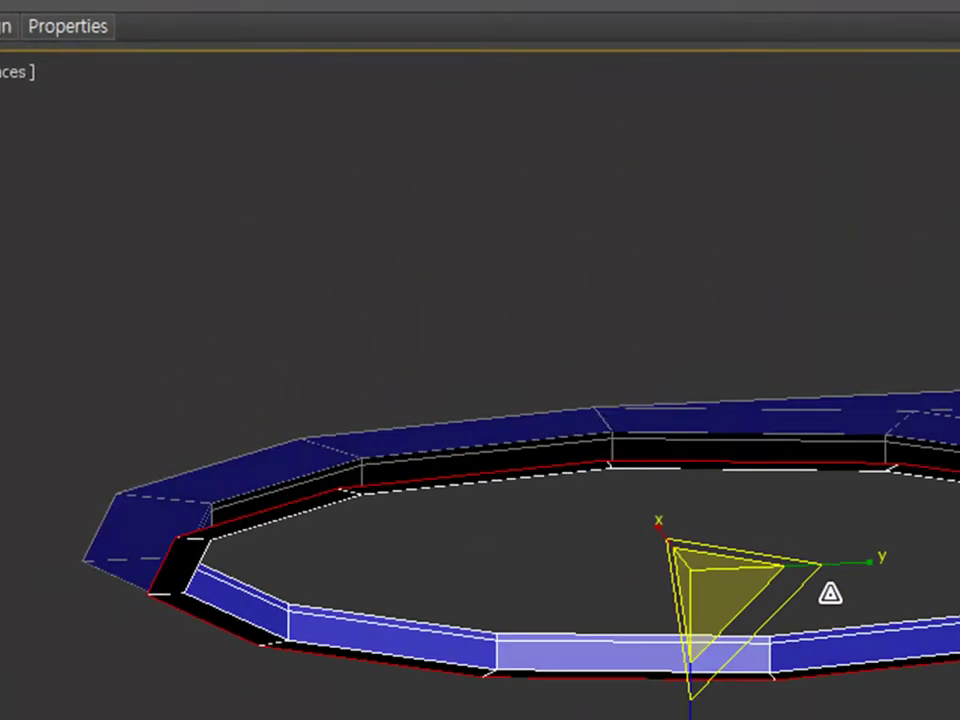
pyautogui.keyDown('alt'); pyautogui.moveTo(830, 593); pyautogui.dragTo(806, 602, button='middle'); pyautogui.keyUp('alt')
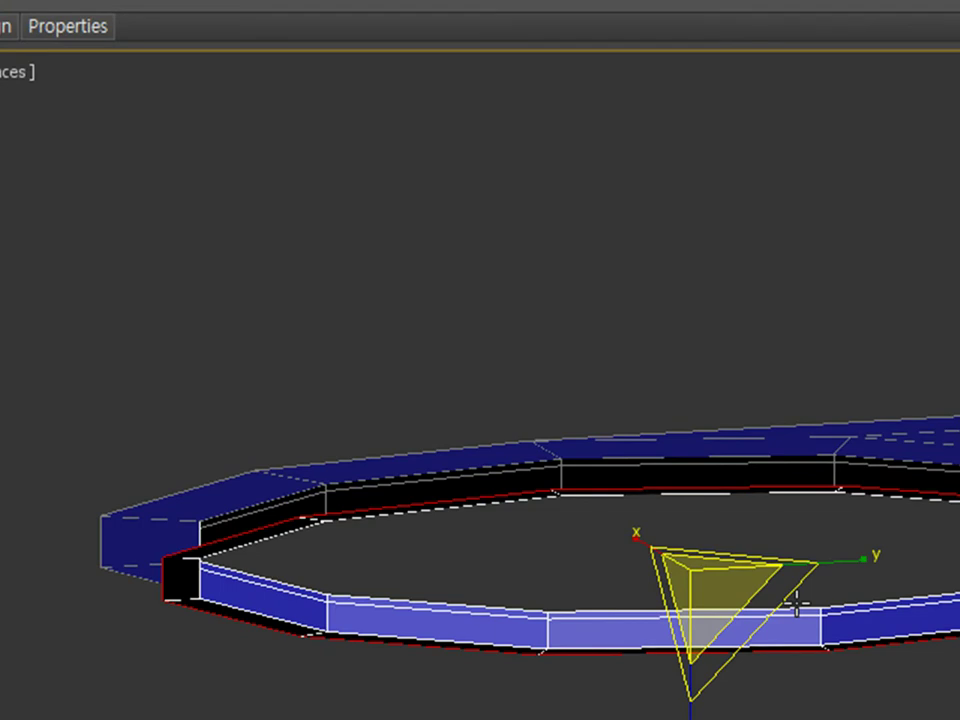
pyautogui.moveTo(959, 622); pyautogui.dragTo(747, 572, button='middle')
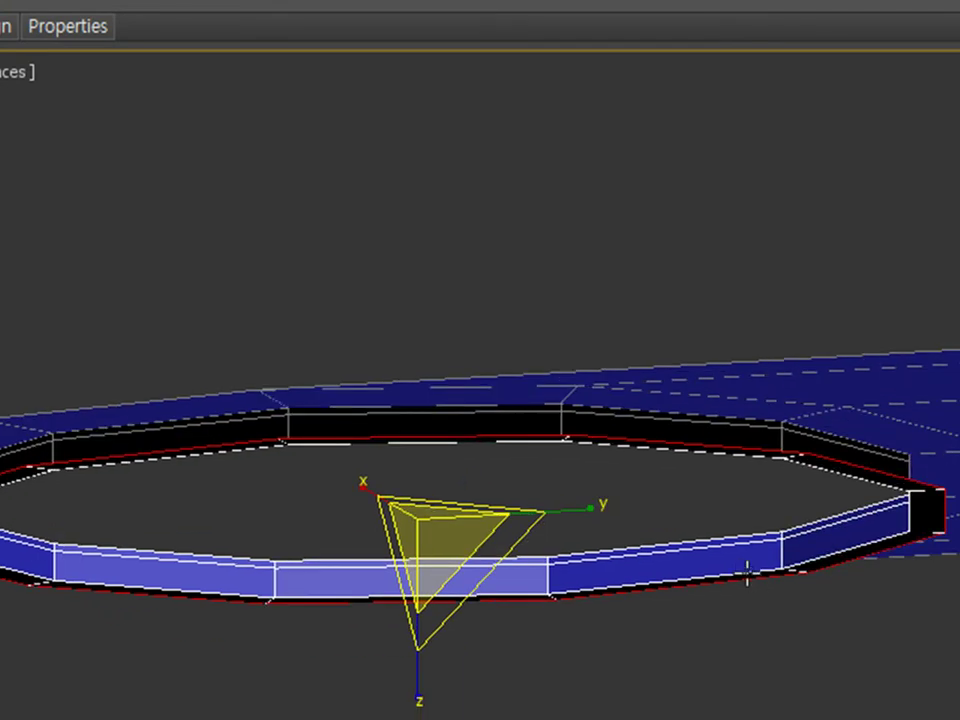
pyautogui.keyDown('alt'); pyautogui.moveTo(451, 531); pyautogui.dragTo(444, 493, button='middle'); pyautogui.keyUp('alt')
pyautogui.keyDown('shift'); pyautogui.moveTo(417, 400); pyautogui.dragTo(412, 443); pyautogui.keyUp('shift')
pyautogui.keyDown('alt'); pyautogui.moveTo(713, 591); pyautogui.dragTo(617, 566, button='middle'); pyautogui.keyUp('alt')
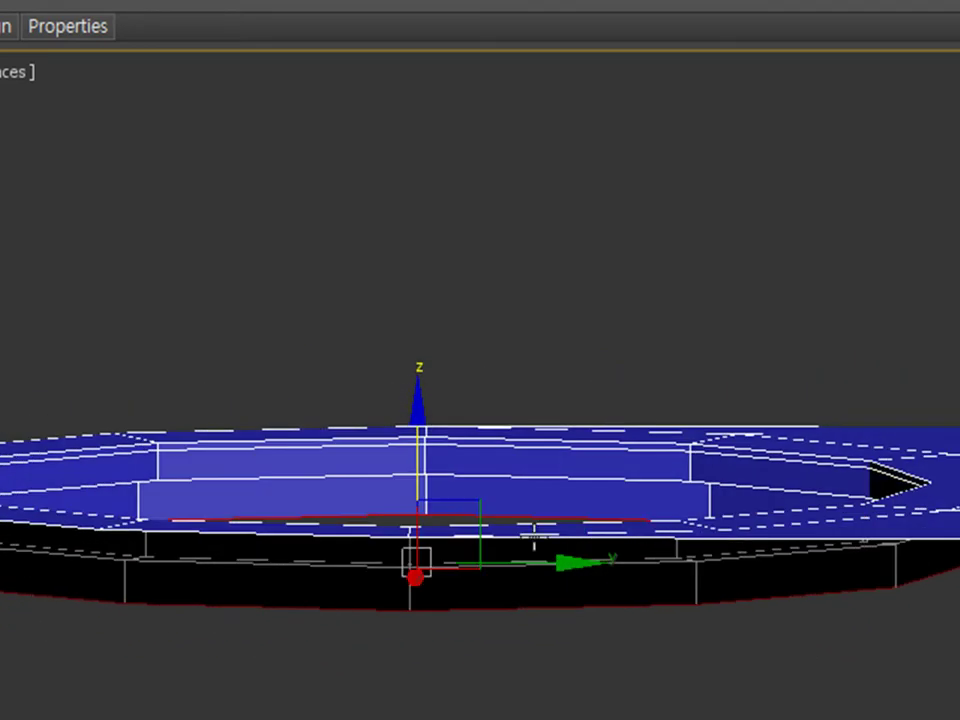
pyautogui.scroll(3, 531, 531)
pyautogui.moveTo(531, 531); pyautogui.dragTo(399, 589, button='middle')
pyautogui.scroll(2, 258, 505)
pyautogui.scroll(1, 244, 492)
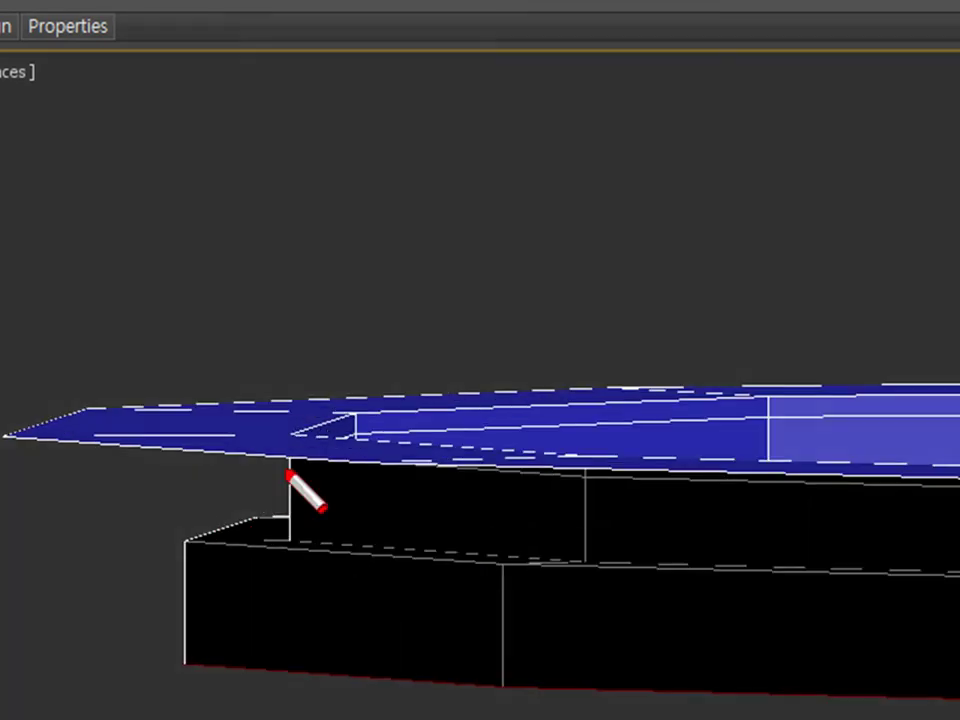
pyautogui.click(290, 490)
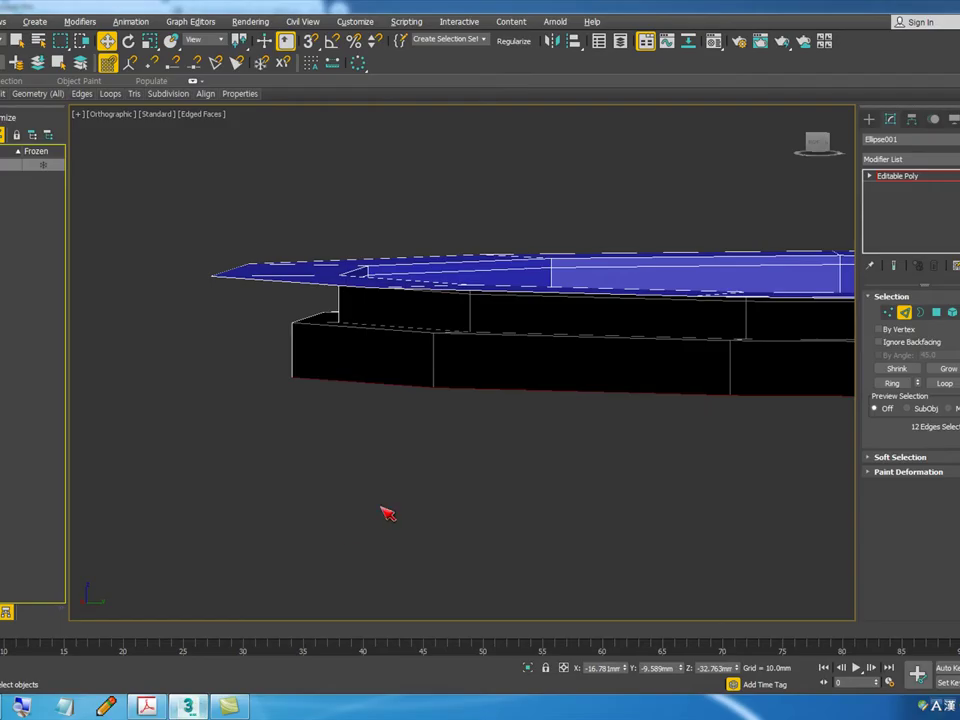
pyautogui.keyDown('alt'); pyautogui.moveTo(386, 514); pyautogui.dragTo(480, 377, button='middle'); pyautogui.keyUp('alt')
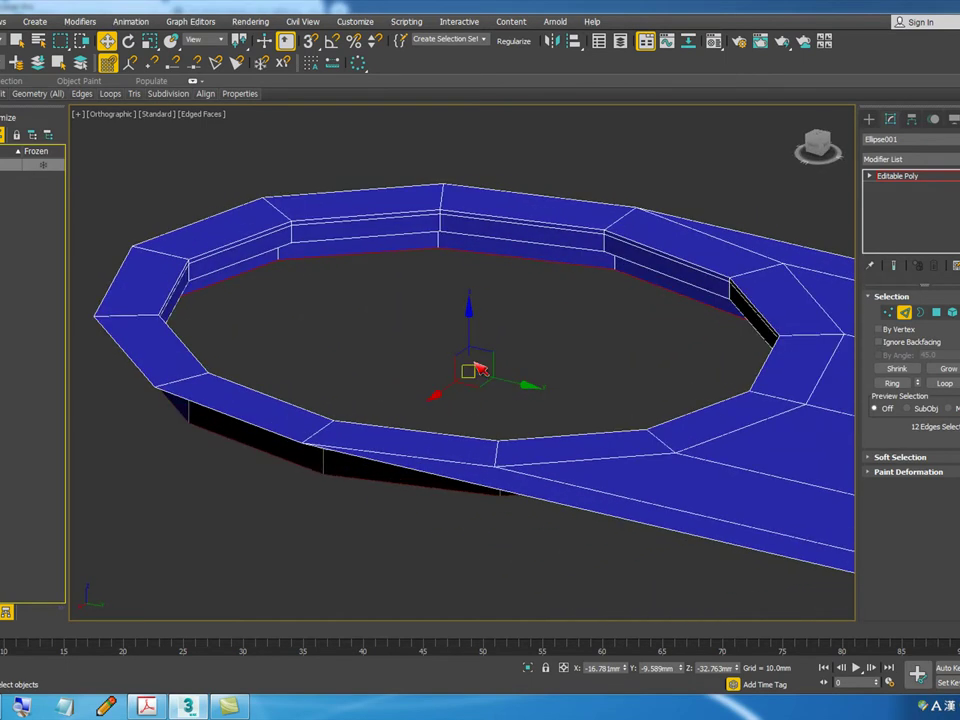
# Step: Extrude the second wall's bottom edge loop farther down and scale it slightly inward to begin the bowl's taper
pyautogui.scroll(3, 480, 360)
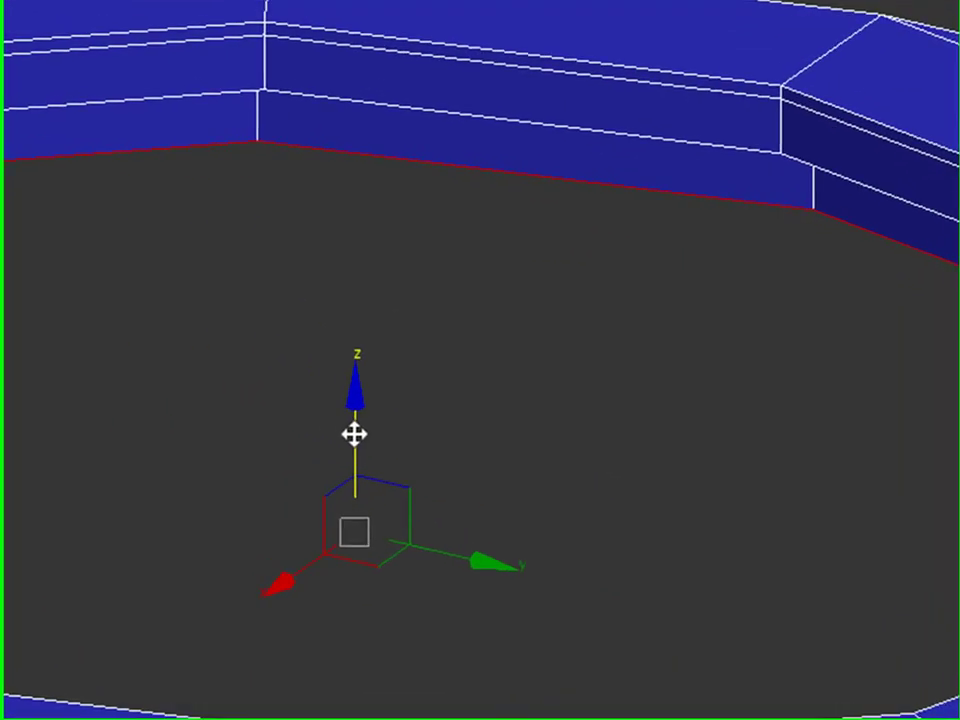
pyautogui.keyDown('alt'); pyautogui.moveTo(348, 487); pyautogui.dragTo(347, 530, button='middle'); pyautogui.keyUp('alt')
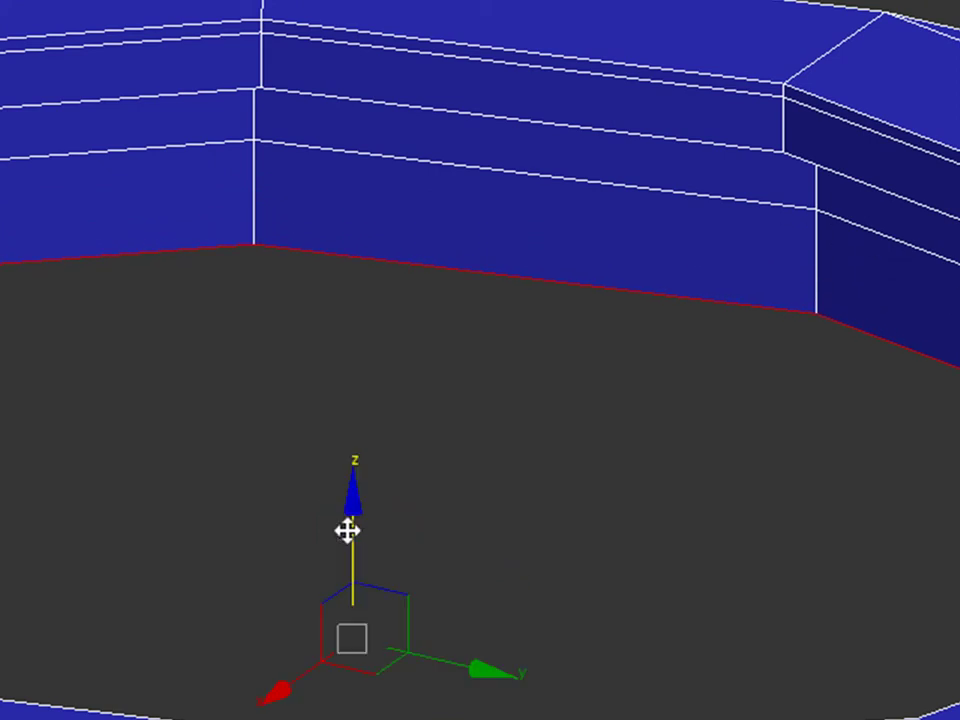
pyautogui.scroll(-4, 360, 500)
pyautogui.keyDown('alt'); pyautogui.moveTo(371, 456); pyautogui.dragTo(407, 482, button='middle'); pyautogui.keyUp('alt')
pyautogui.press('r')
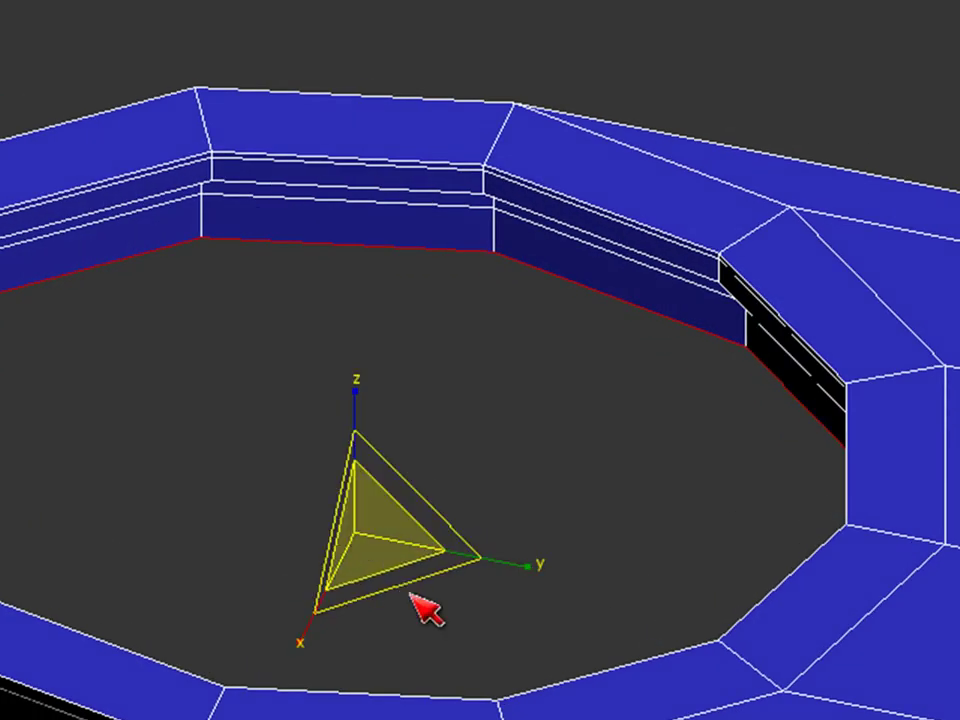
pyautogui.keyDown('alt'); pyautogui.moveTo(402, 574); pyautogui.dragTo(491, 463, button='middle'); pyautogui.keyUp('alt')
pyautogui.moveTo(908, 490)
pyautogui.mouseDown()
pyautogui.moveTo(930, 585)
pyautogui.moveTo(654, 719)
pyautogui.moveTo(578, 719)
pyautogui.mouseUp()
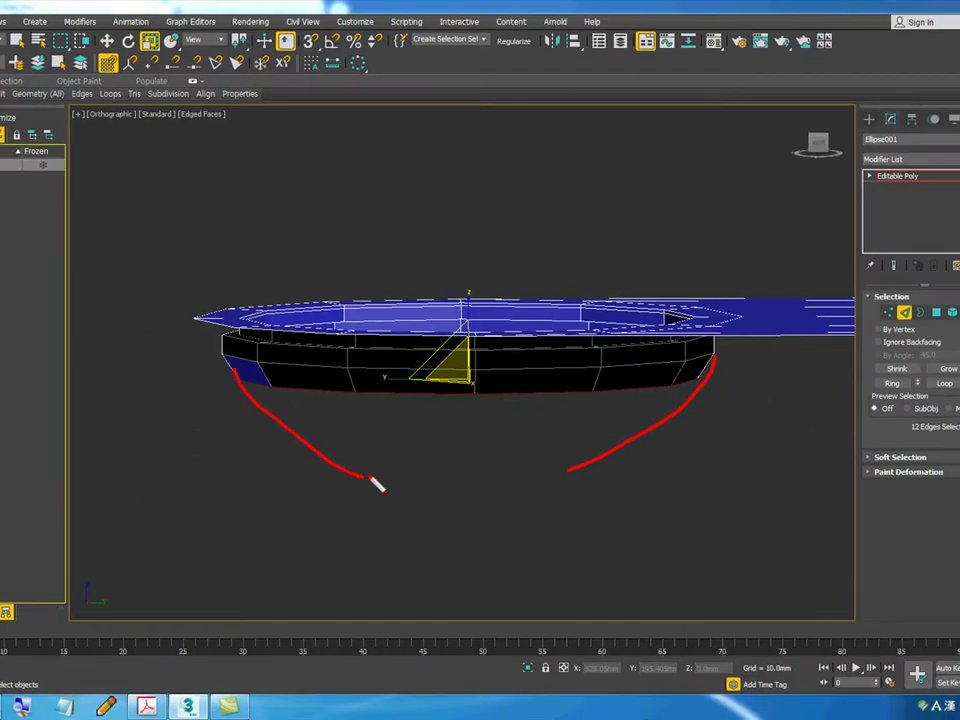
pyautogui.moveTo(396, 469)
pyautogui.keyDown('alt'); pyautogui.mouseDown(button='middle')
pyautogui.moveTo(549, 435)
pyautogui.moveTo(486, 342)
pyautogui.mouseUp(button='middle'); pyautogui.keyUp('alt')
# Step: Extrude a second tapered bowl section downward and scale its bottom edge loop farther inward
pyautogui.press('w')
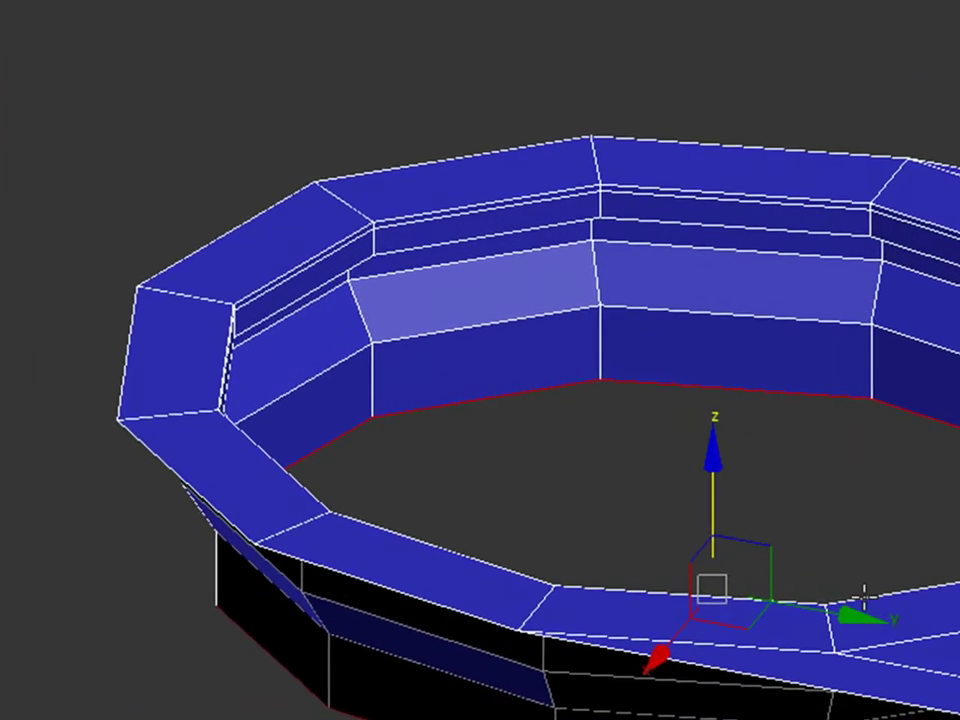
pyautogui.keyDown('alt'); pyautogui.moveTo(466, 368); pyautogui.dragTo(538, 362, button='middle'); pyautogui.keyUp('alt')
pyautogui.keyDown('alt'); pyautogui.moveTo(890, 550); pyautogui.dragTo(810, 579, button='middle'); pyautogui.keyUp('alt')
pyautogui.press('r')
pyautogui.moveTo(900, 520)
pyautogui.keyDown('alt'); pyautogui.mouseDown(button='middle')
pyautogui.moveTo(900, 428)
pyautogui.moveTo(945, 392)
pyautogui.moveTo(915, 452)
pyautogui.moveTo(945, 390)
pyautogui.mouseUp(button='middle'); pyautogui.keyUp('alt')
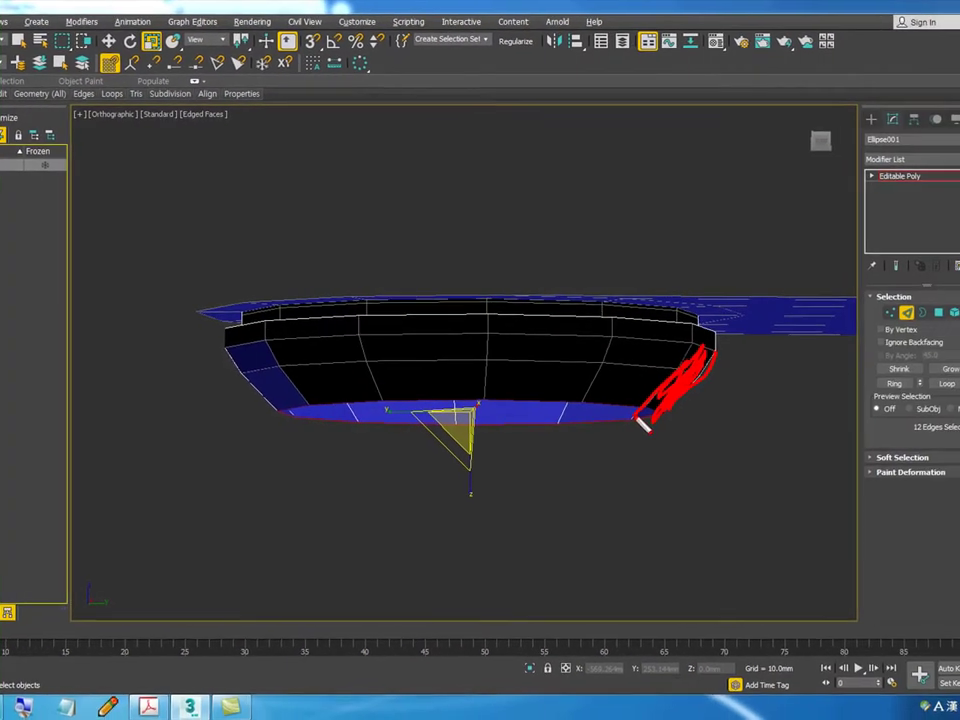
# Step: Add a third tapered section by extruding the bottom loop down and scaling it inward to continue the bowl's curve
pyautogui.keyDown('alt'); pyautogui.moveTo(888, 452); pyautogui.dragTo(725, 399, button='middle'); pyautogui.keyUp('alt')
pyautogui.press('w')
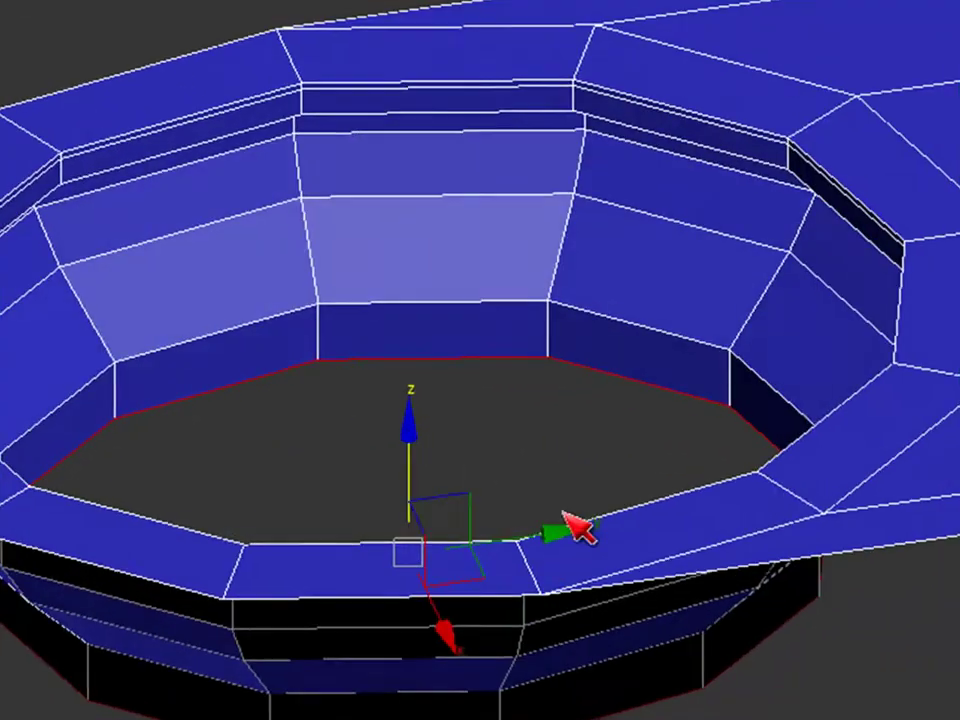
pyautogui.press('r')
pyautogui.keyDown('alt'); pyautogui.moveTo(734, 535); pyautogui.dragTo(525, 612, button='middle'); pyautogui.keyUp('alt')
pyautogui.moveTo(482, 589); pyautogui.dragTo(465, 560)
pyautogui.keyDown('alt'); pyautogui.moveTo(465, 560); pyautogui.dragTo(827, 456, button='middle'); pyautogui.keyUp('alt')
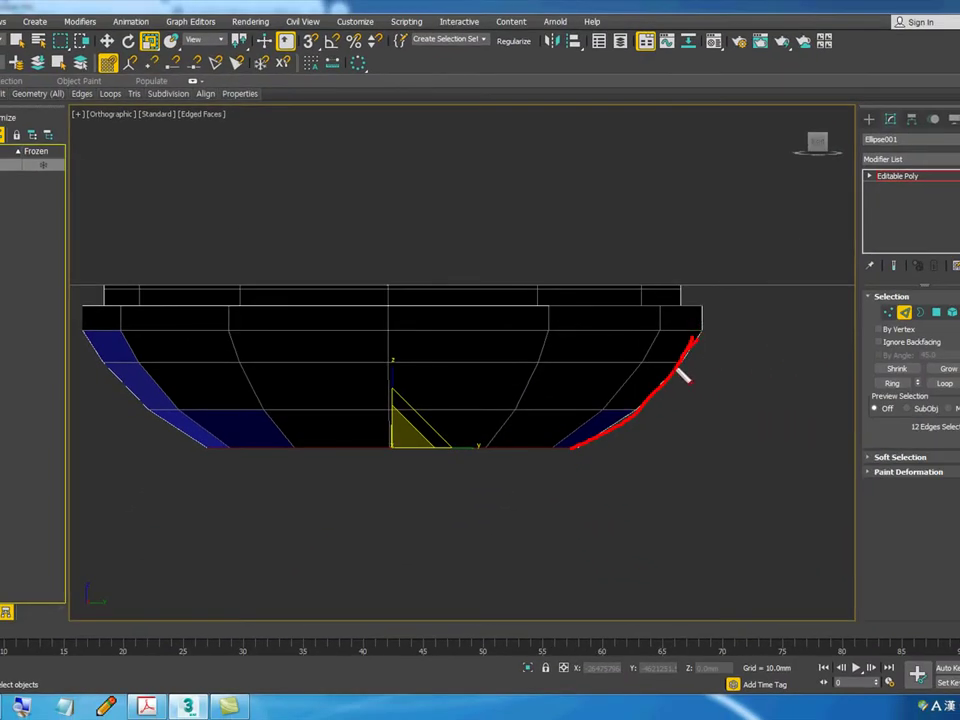
# Step: Extrude the bottom edge loop down once more and scale it strongly inward to leave a small drain hole
pyautogui.keyDown('alt'); pyautogui.moveTo(583, 447); pyautogui.dragTo(540, 365, button='middle'); pyautogui.keyUp('alt')
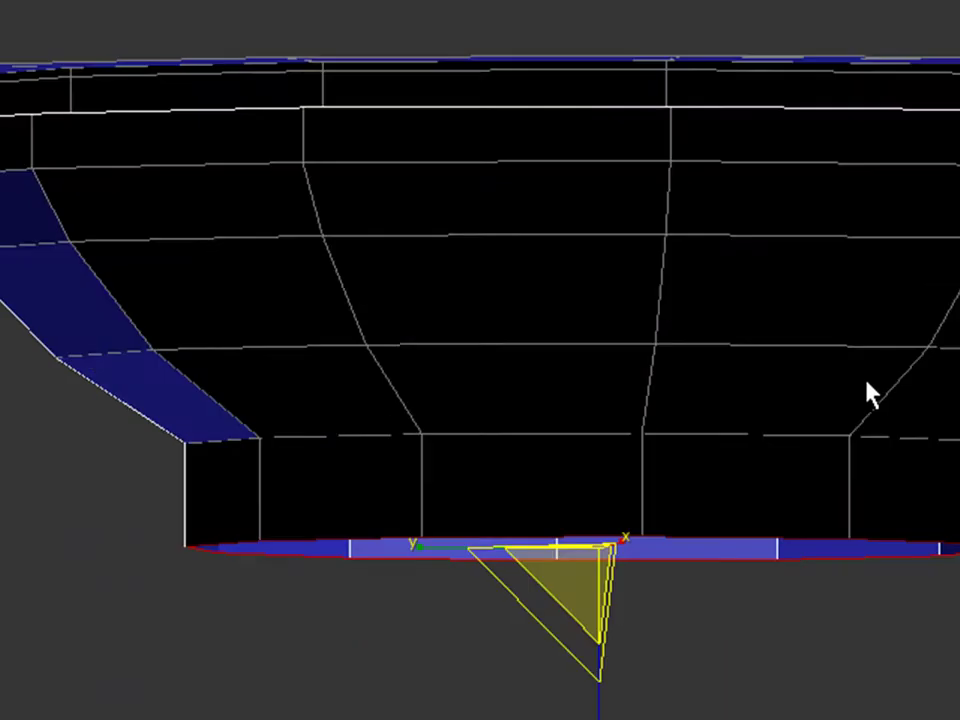
pyautogui.keyDown('alt'); pyautogui.moveTo(866, 392); pyautogui.dragTo(724, 611, button='middle'); pyautogui.keyUp('alt')
pyautogui.moveTo(705, 598); pyautogui.dragTo(636, 420)
pyautogui.keyDown('alt'); pyautogui.moveTo(658, 471); pyautogui.dragTo(658, 439, button='middle'); pyautogui.keyUp('alt')
# Step: Narrow the drain hole by scaling its edge loop along the X axis
pyautogui.press('w')
pyautogui.moveTo(600, 456); pyautogui.dragTo(739, 396, button='middle')
pyautogui.scroll(5, 593, 595)
pyautogui.scroll(-2, 739, 396)
pyautogui.keyDown('alt'); pyautogui.moveTo(668, 568); pyautogui.dragTo(690, 510, button='middle'); pyautogui.keyUp('alt')
pyautogui.scroll(2, 684, 541)
pyautogui.scroll(2, 494, 498)
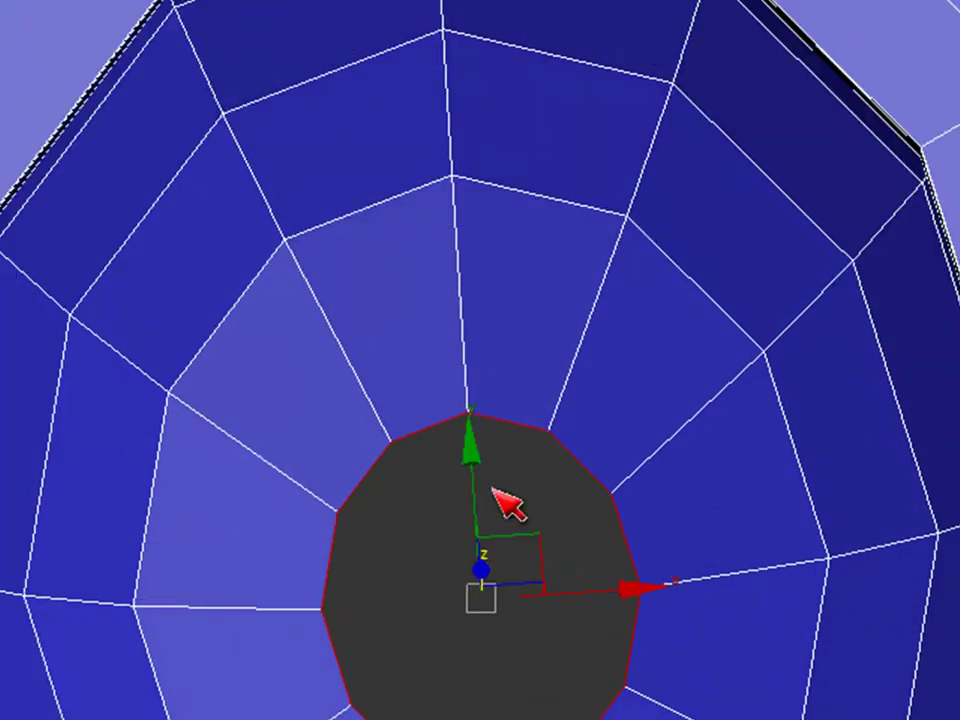
pyautogui.keyDown('alt'); pyautogui.moveTo(530, 628); pyautogui.dragTo(521, 608, button='middle'); pyautogui.keyUp('alt')
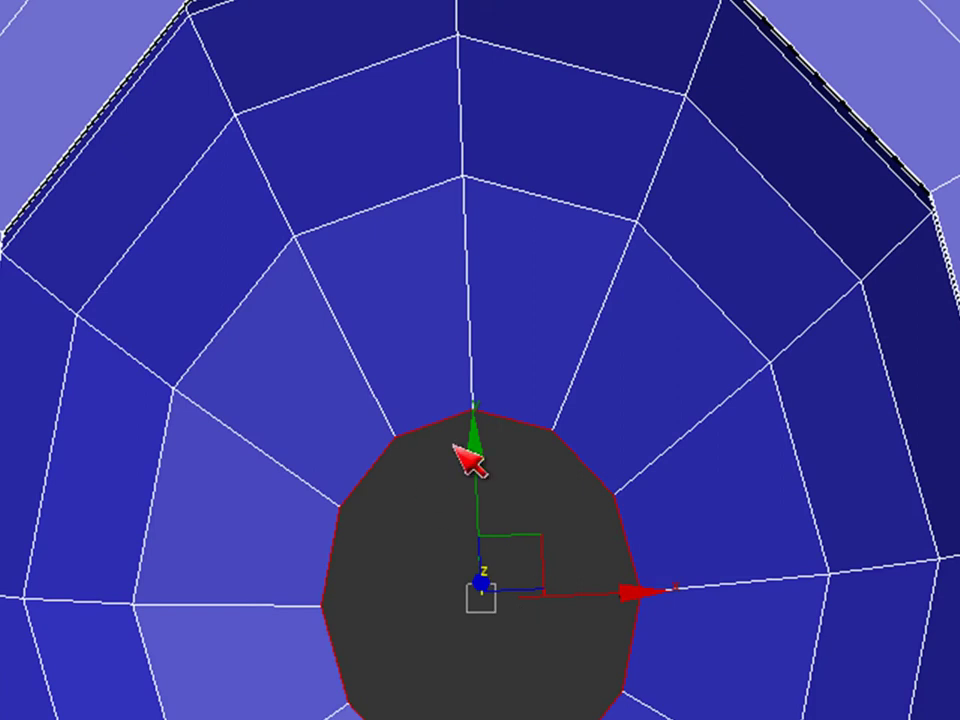
pyautogui.press('r')
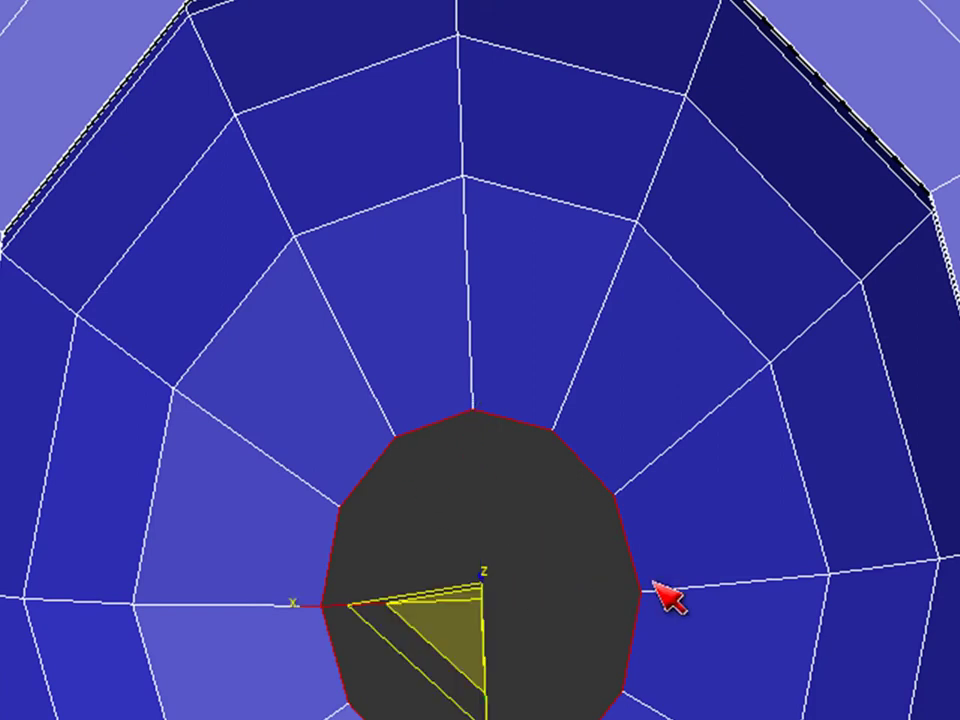
pyautogui.moveTo(324, 607); pyautogui.dragTo(362, 607)
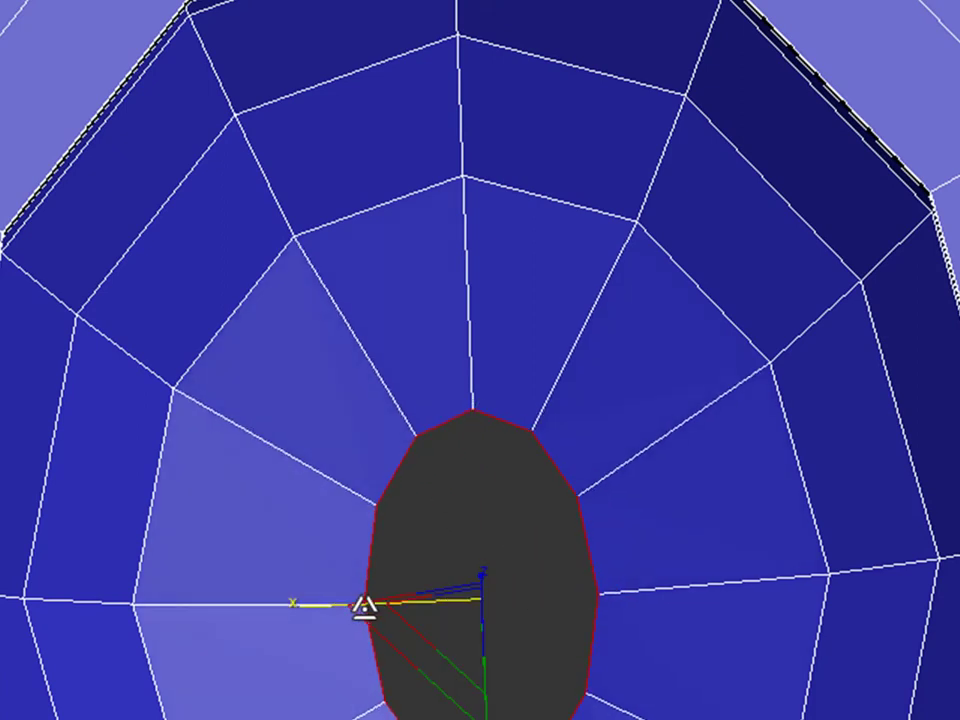
# Step: Select the five vertices on the drain hole's tank side and flatten them by scaling along the Y axis
pyautogui.scroll(-3, 357, 412)
pyautogui.scroll(5, 552, 479)
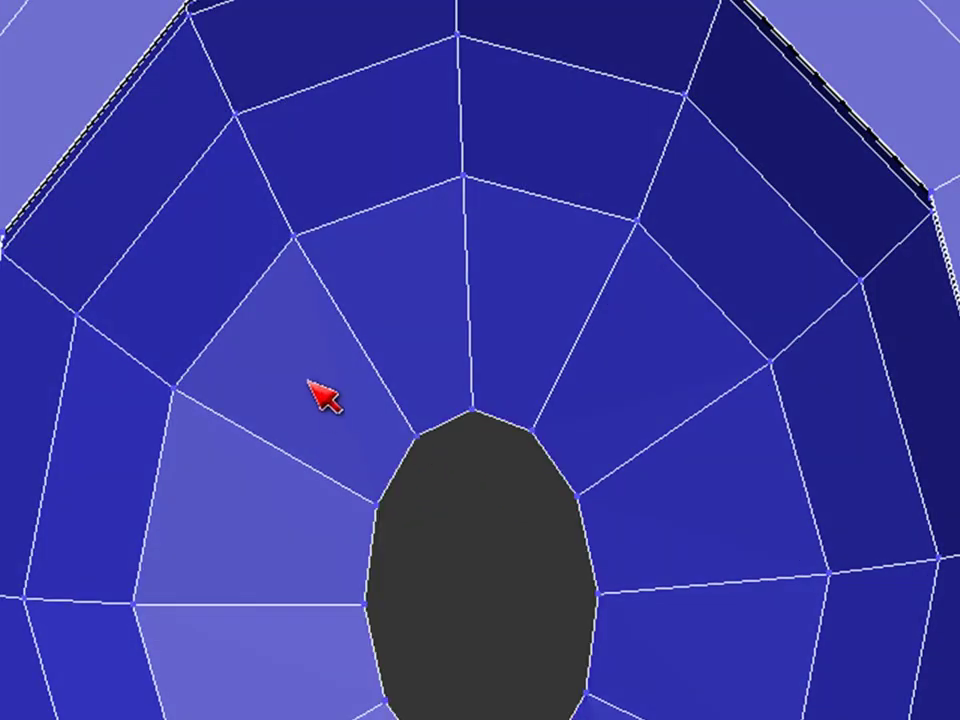
pyautogui.moveTo(620, 548); pyautogui.dragTo(639, 634)
pyautogui.keyDown('alt'); pyautogui.moveTo(639, 634); pyautogui.dragTo(484, 574, button='middle'); pyautogui.keyUp('alt')
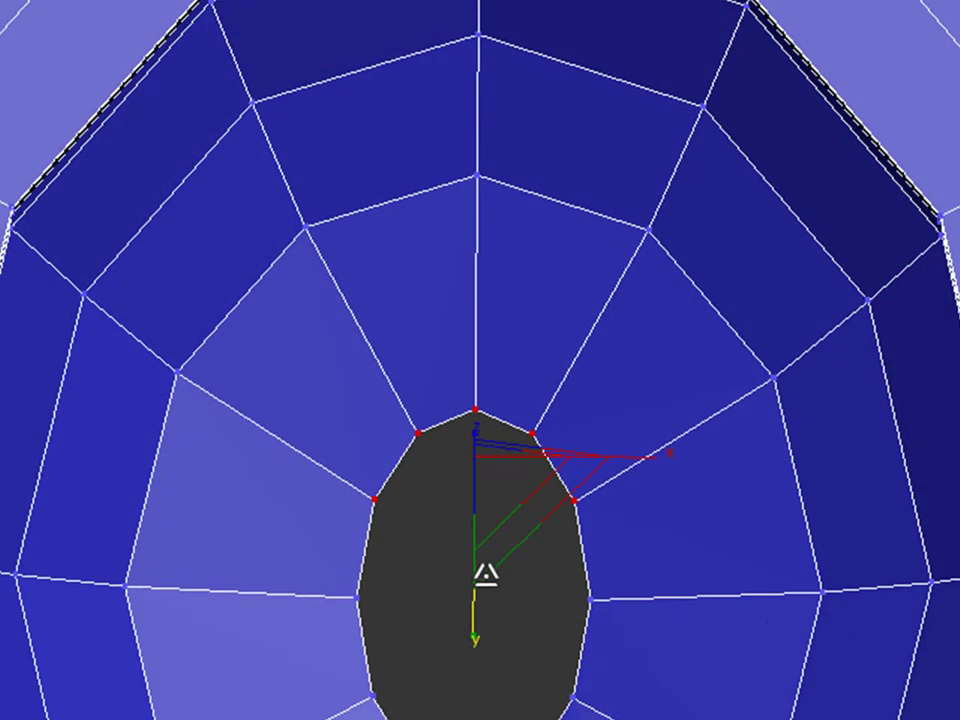
pyautogui.moveTo(487, 630); pyautogui.dragTo(485, 445)
# Step: Move all the drain hole's vertices along the Y axis toward the tank side, and show the bowl profile in an orthographic side-on view
pyautogui.press('w')
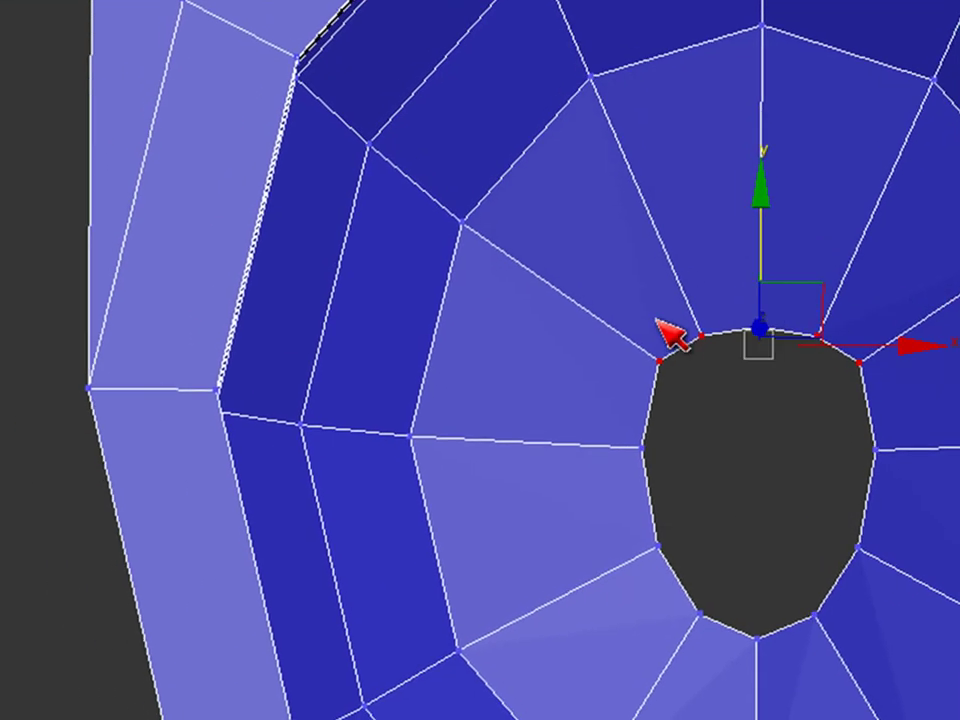
pyautogui.moveTo(826, 607); pyautogui.dragTo(930, 685)
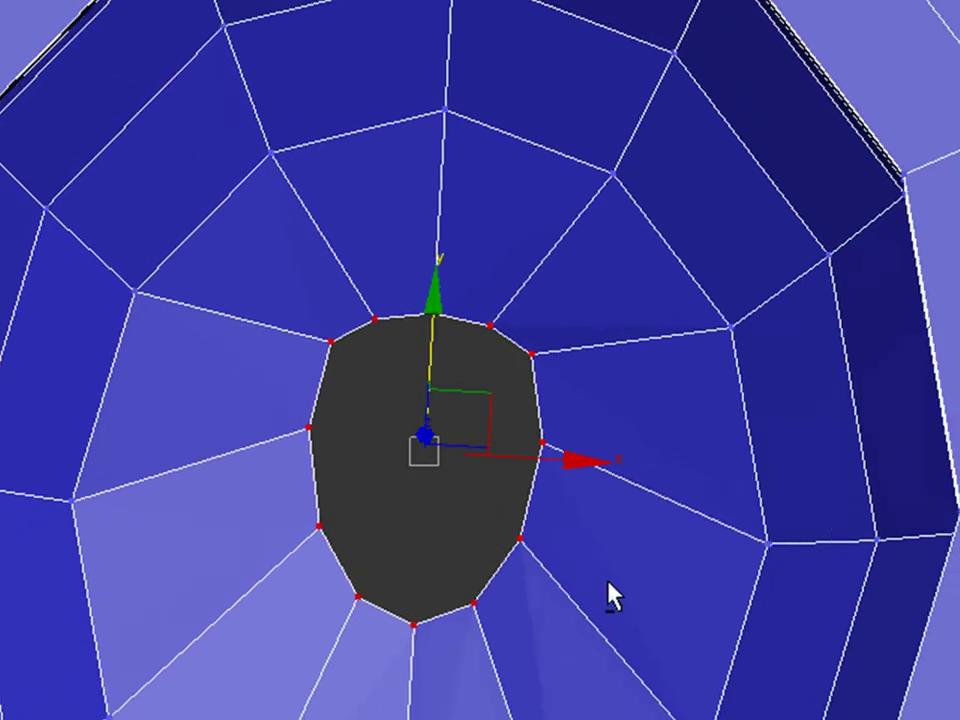
pyautogui.keyDown('alt'); pyautogui.moveTo(612, 596); pyautogui.dragTo(918, 336, button='middle'); pyautogui.keyUp('alt')
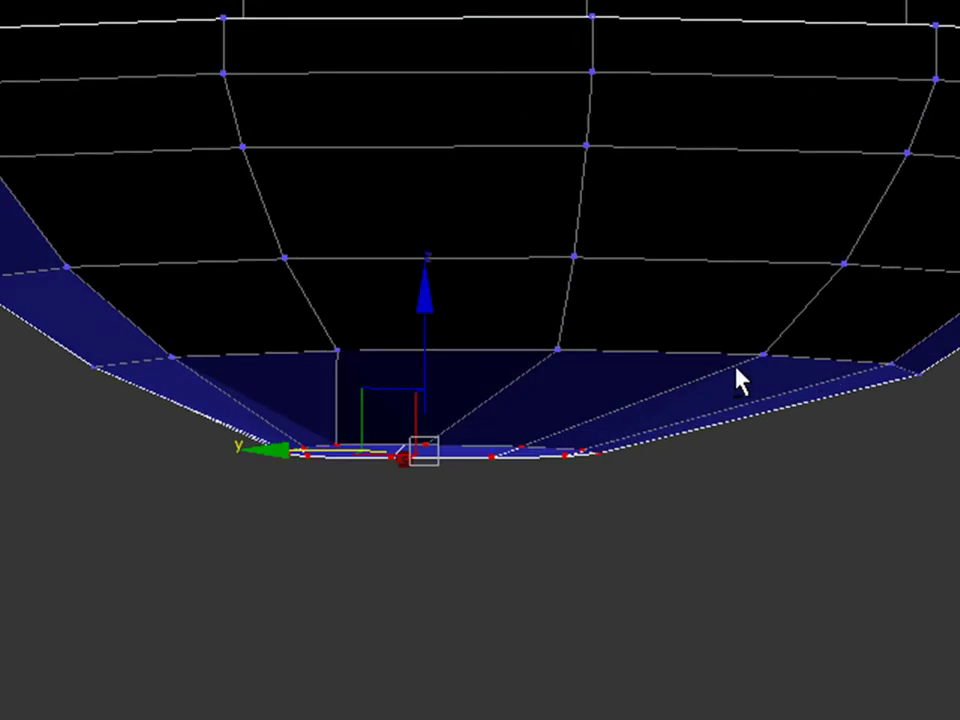
pyautogui.press('f')
pyautogui.scroll(2, 730, 250)
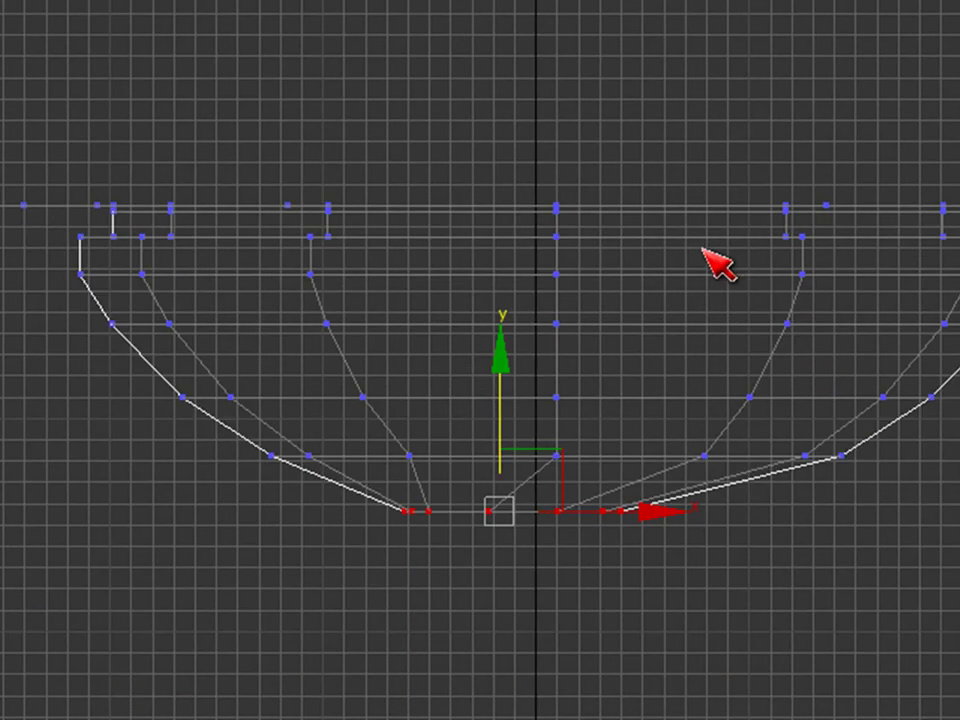
# Step: Shift the drain hole's selected vertices farther toward the tank along the Y axis, working in the shaded view with edged faces
pyautogui.press('F3')
pyautogui.moveTo(707, 257)
pyautogui.keyDown('alt'); pyautogui.mouseDown(button='middle')
pyautogui.moveTo(632, 381)
pyautogui.moveTo(500, 415)
pyautogui.moveTo(671, 557)
pyautogui.moveTo(487, 487)
pyautogui.mouseUp(button='middle'); pyautogui.keyUp('alt')
pyautogui.press('g')
pyautogui.press('F4')
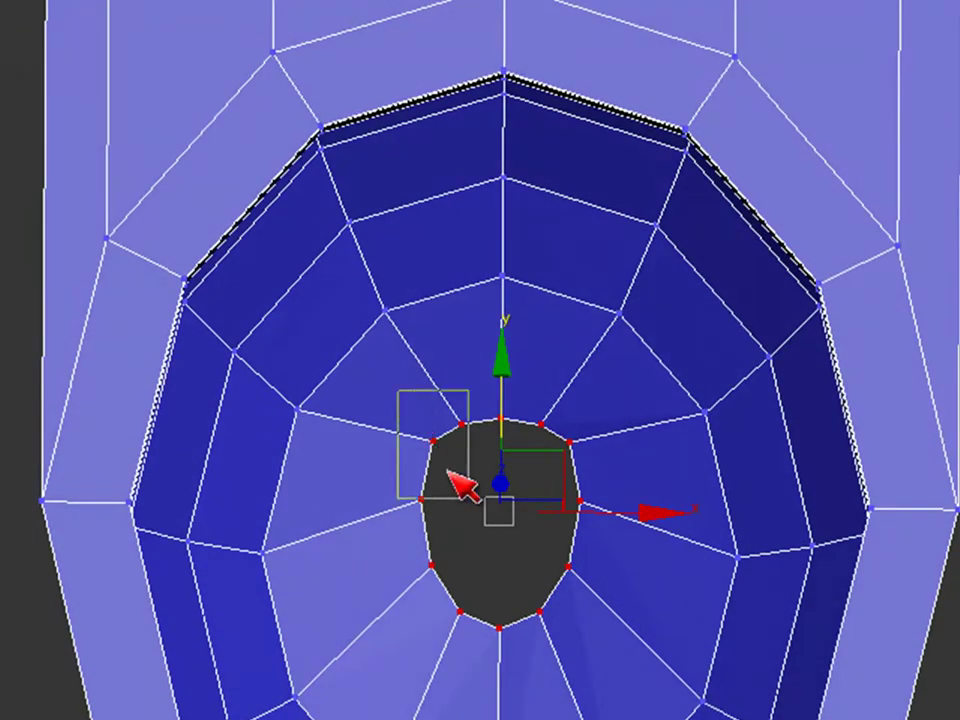
pyautogui.moveTo(501, 417); pyautogui.dragTo(501, 357)
# Step: In the Left view, move the tank-side vertices of the edge loop directly above the drain hole outward toward the tank
pyautogui.keyDown('alt'); pyautogui.moveTo(585, 580); pyautogui.dragTo(476, 96, button='middle'); pyautogui.keyUp('alt')
pyautogui.press('t')
pyautogui.scroll(2, 193, 514)
pyautogui.scroll(-2, 340, 420)
pyautogui.press('1')
pyautogui.click(67, 388)
pyautogui.click(231, 430)
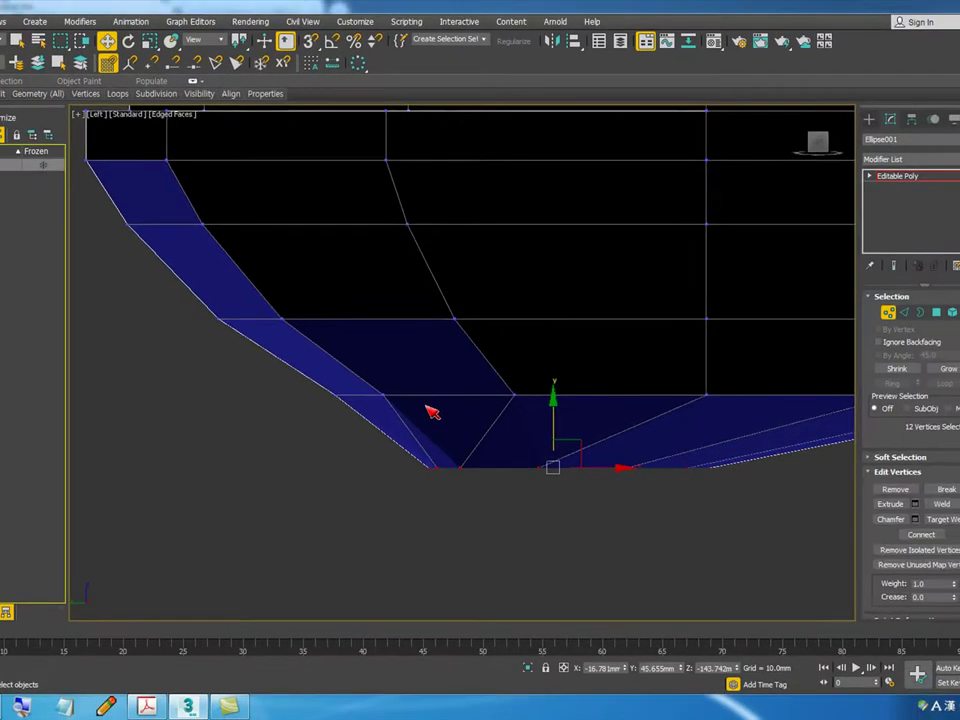
pyautogui.press('1')
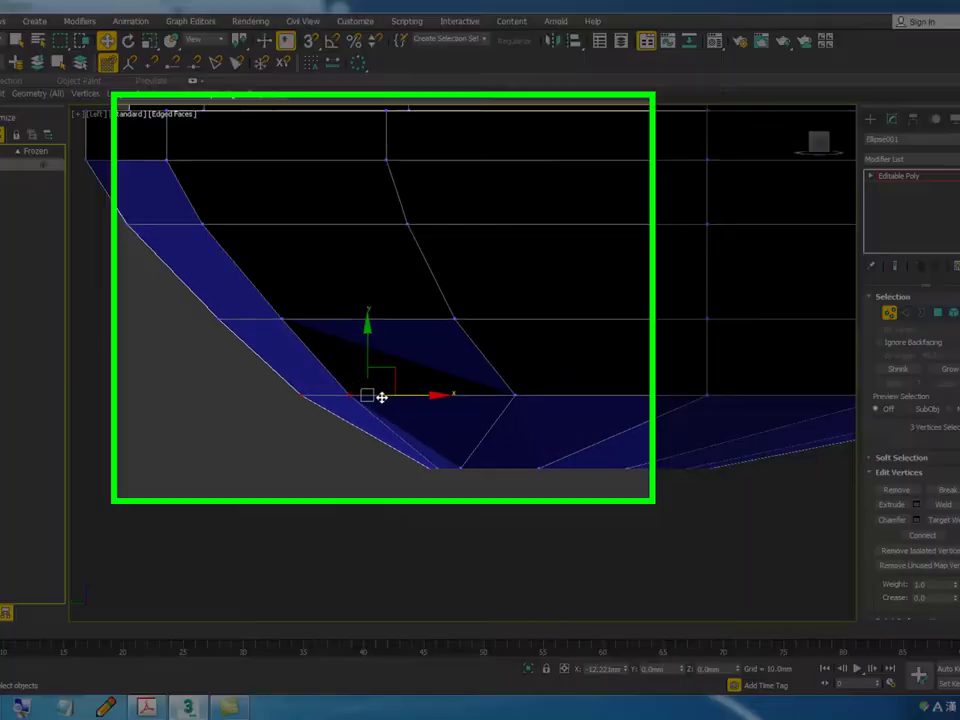
# Step: Slide the lower vertices of the column between the bowl's centre and its tank side horizontally, forming a smooth curve down to the drain
pyautogui.scroll(-3, 439, 402)
pyautogui.moveTo(504, 486); pyautogui.dragTo(572, 489)
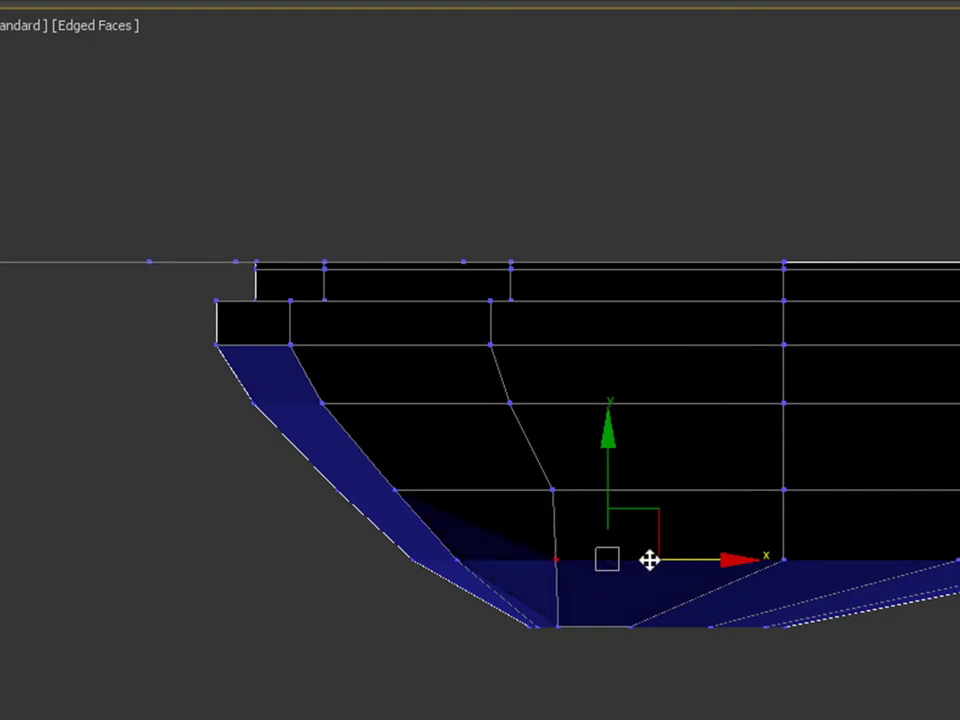
pyautogui.click(552, 490)
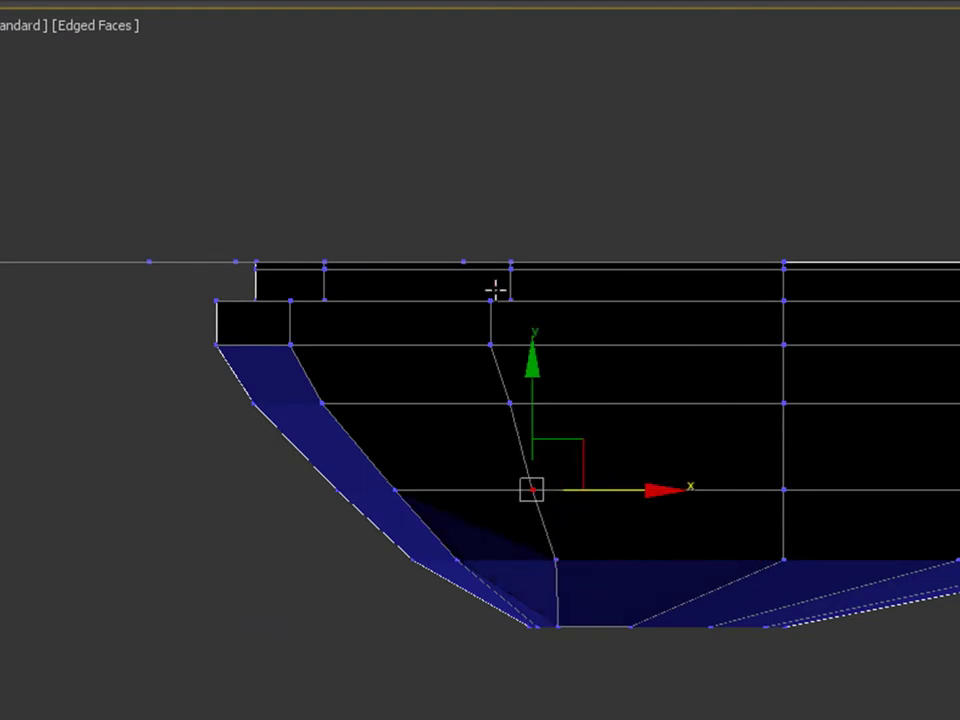
pyautogui.click(557, 561)
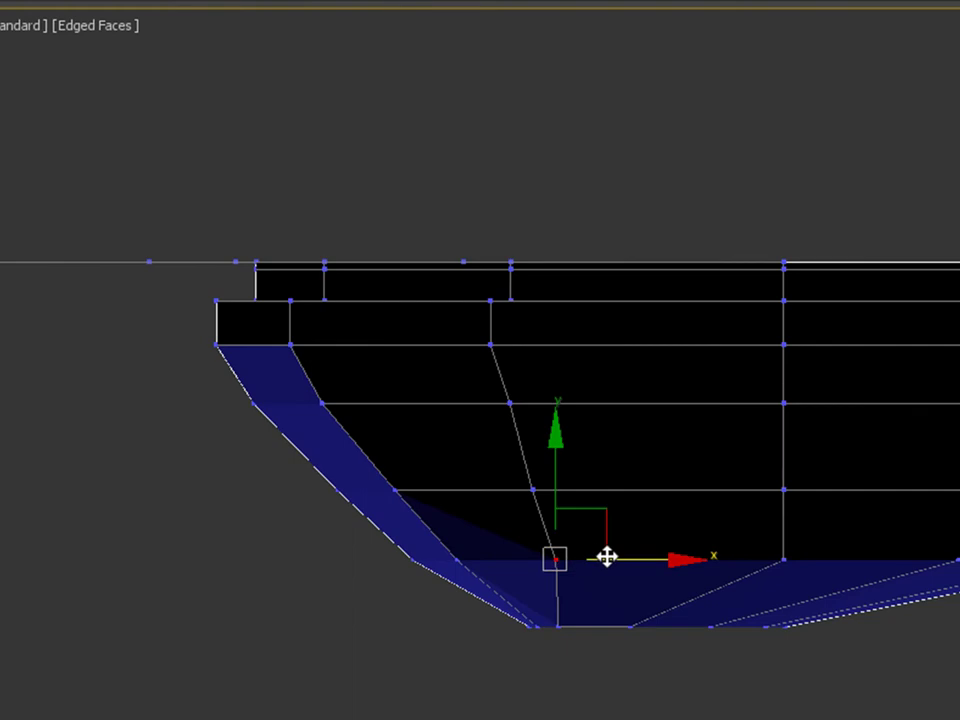
pyautogui.click(532, 490)
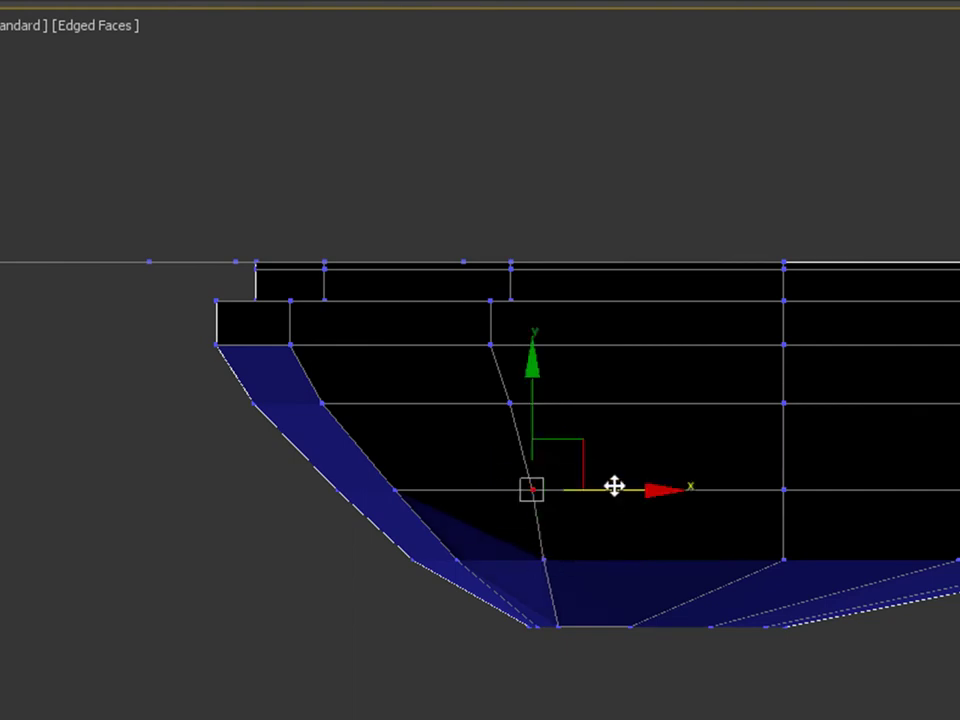
pyautogui.moveTo(609, 486); pyautogui.dragTo(601, 487)
pyautogui.click(510, 403)
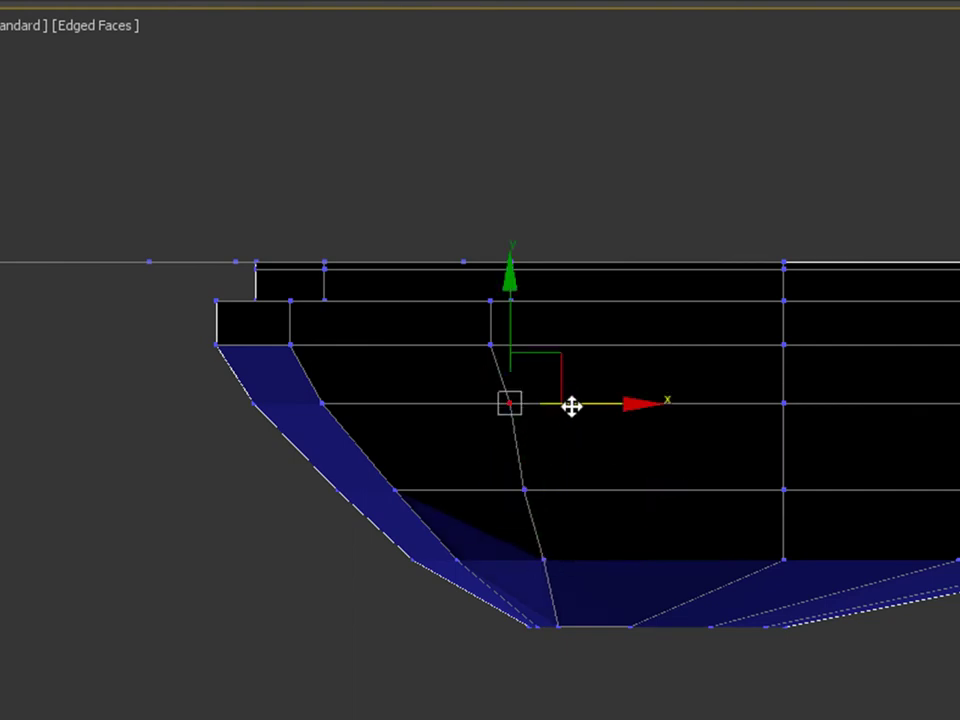
pyautogui.moveTo(566, 403); pyautogui.dragTo(559, 403)
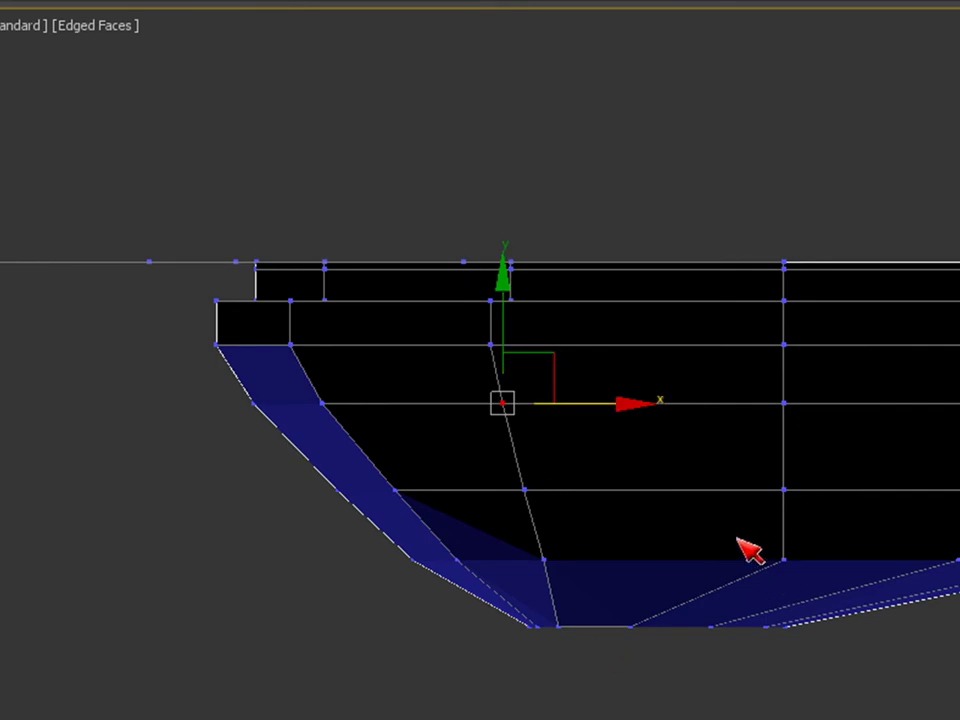
# Step: Move the centre column's vertices in the loop directly above the drain horizontally toward the tank, keeping the vertices above nearly in line
pyautogui.click(783, 559)
pyautogui.moveTo(799, 561); pyautogui.dragTo(742, 560)
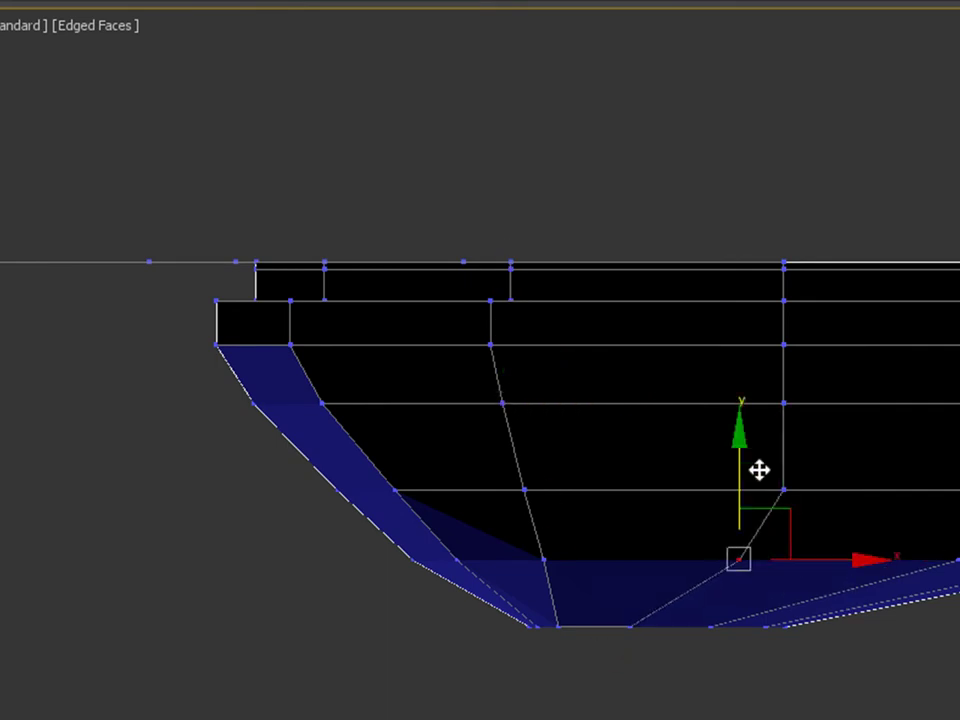
pyautogui.click(783, 490)
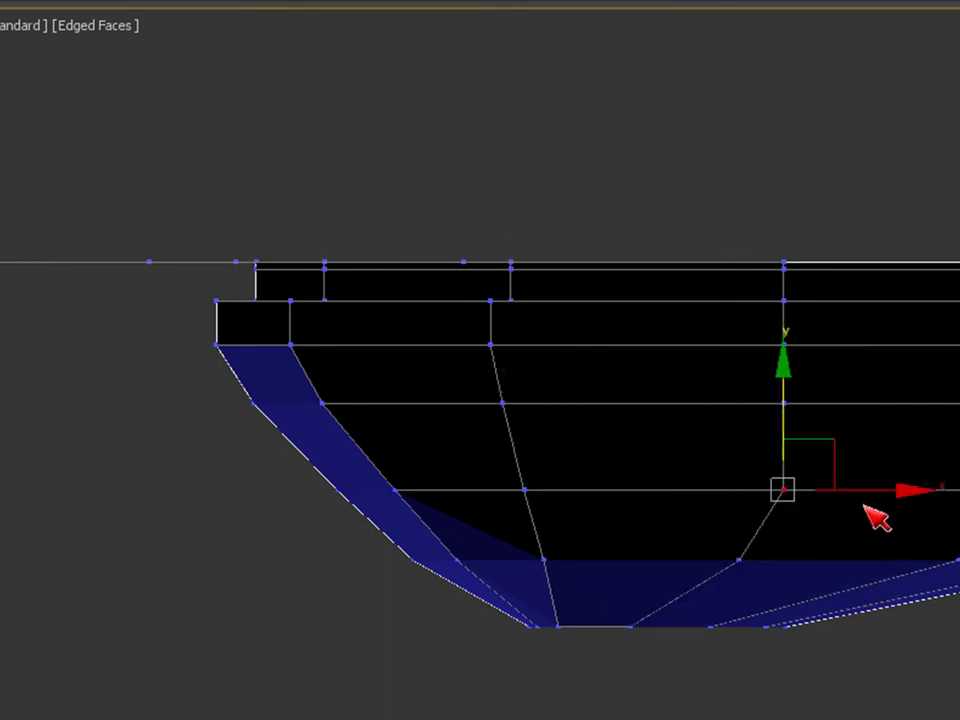
pyautogui.click(738, 559)
pyautogui.click(780, 490)
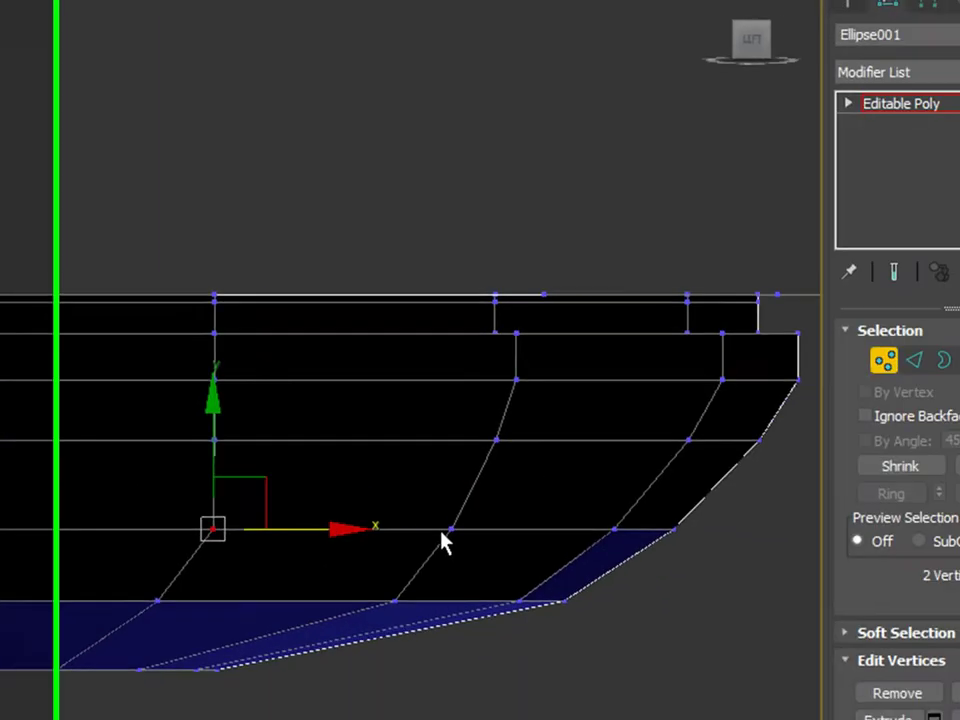
pyautogui.keyDown('alt'); pyautogui.moveTo(365, 535); pyautogui.dragTo(350, 500, button='middle'); pyautogui.keyUp('alt')
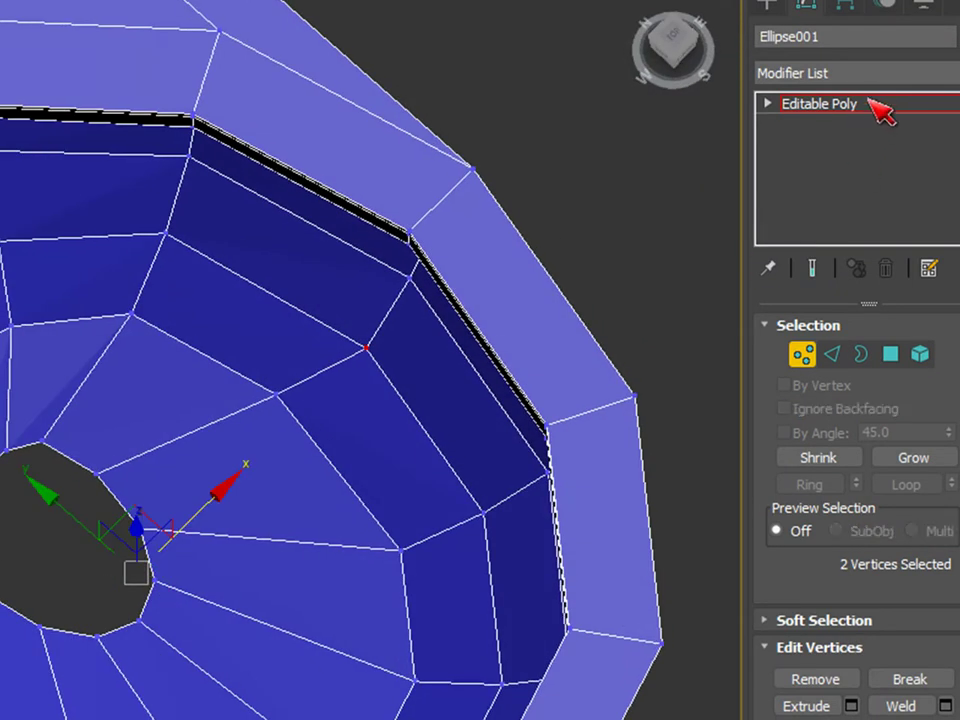
# Step: Apply a MeshSmooth modifier to the toilet bowl, deselect it and hide the edges to preview the smoothed surface
pyautogui.click(866, 105)
pyautogui.click(880, 73)
pyautogui.press('m')
pyautogui.press('m')
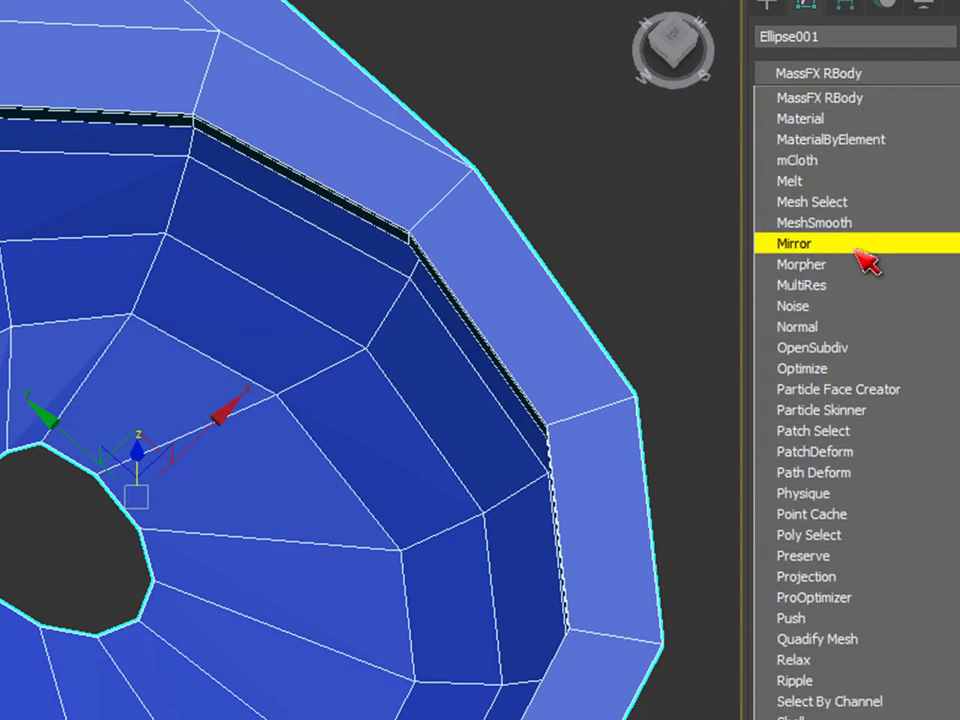
pyautogui.click(814, 222)
pyautogui.click(615, 204)
pyautogui.keyDown('alt'); pyautogui.moveTo(615, 204); pyautogui.dragTo(362, 451, button='middle'); pyautogui.keyUp('alt')
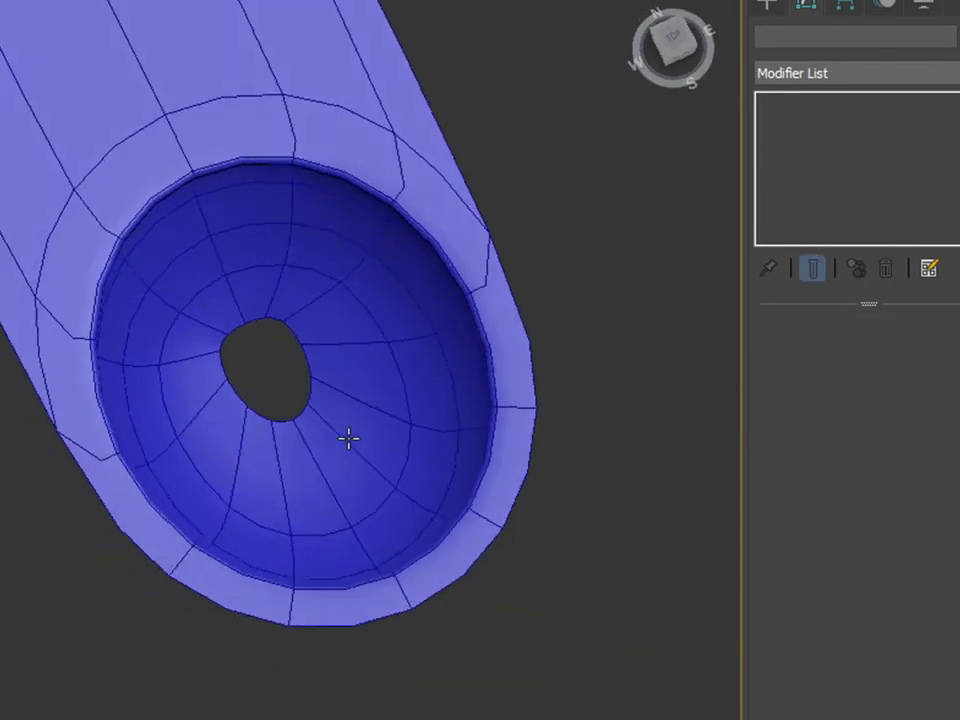
pyautogui.press('F4')
pyautogui.keyDown('alt'); pyautogui.moveTo(362, 403); pyautogui.dragTo(405, 435, button='middle'); pyautogui.keyUp('alt')
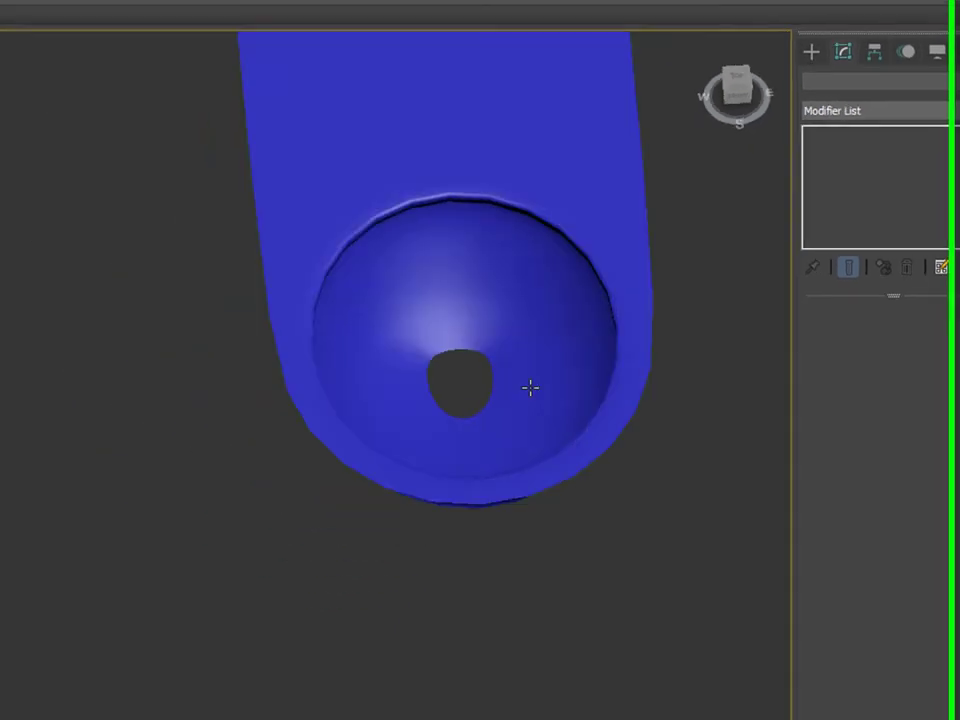
# Step: Set the MeshSmooth modifier's iterations to 2 and check the smoothed bowl from above and from the side
pyautogui.click(496, 411)
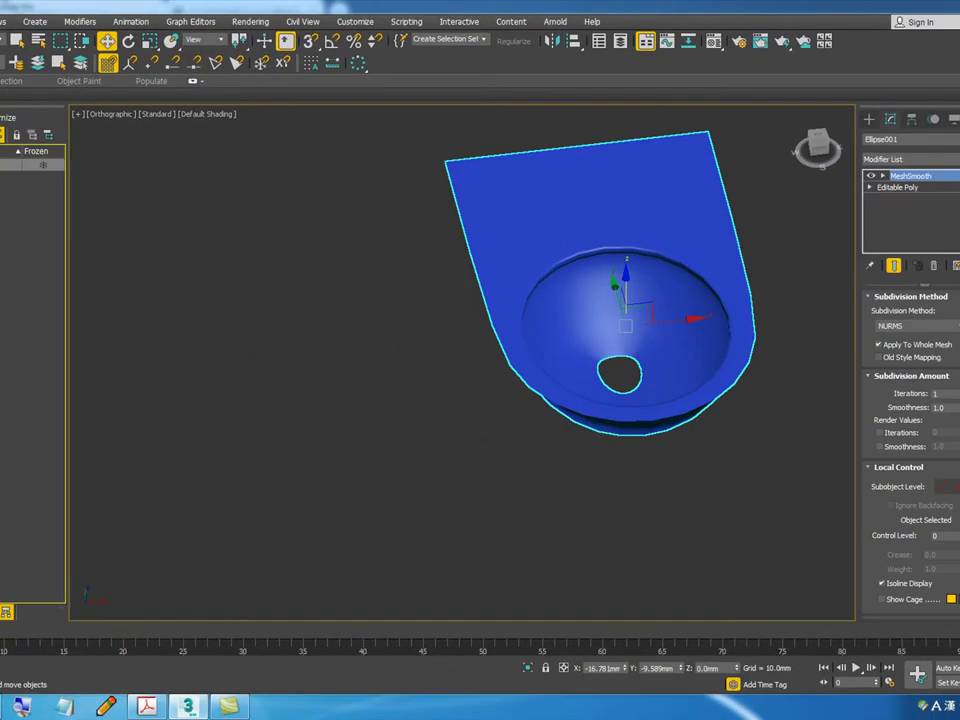
pyautogui.keyDown('alt'); pyautogui.moveTo(496, 411); pyautogui.dragTo(675, 354, button='middle'); pyautogui.keyUp('alt')
pyautogui.scroll(3, 129, 542)
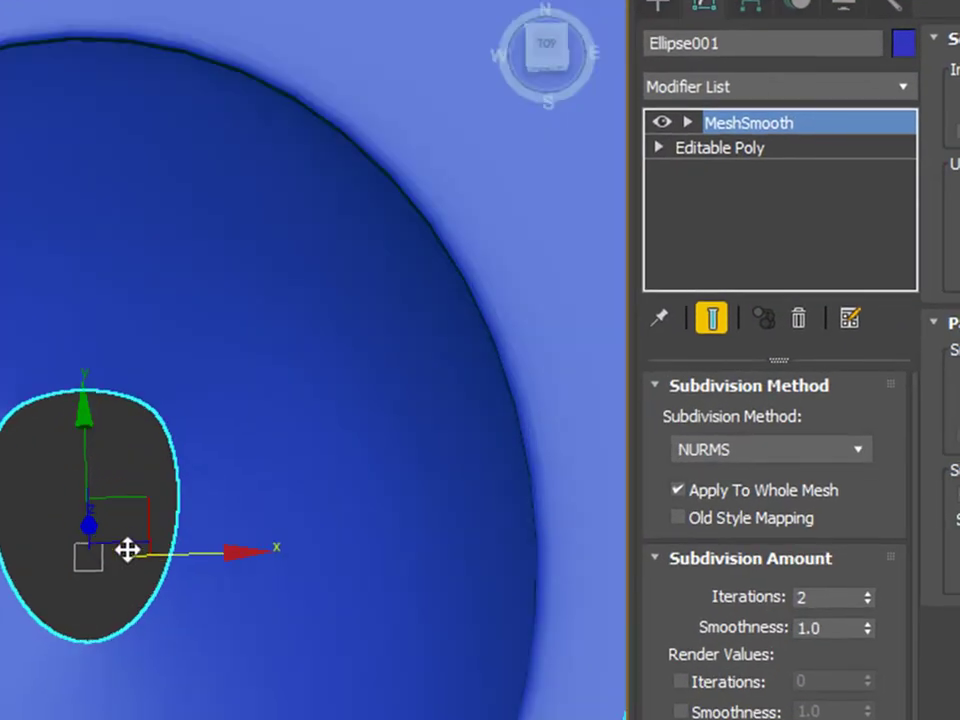
pyautogui.scroll(-2, 193, 621)
pyautogui.keyDown('alt'); pyautogui.moveTo(193, 621); pyautogui.dragTo(266, 480, button='middle'); pyautogui.keyUp('alt')
# Step: Cut the MeshSmooth modifier from the bowl's modifier stack
pyautogui.click(800, 122)
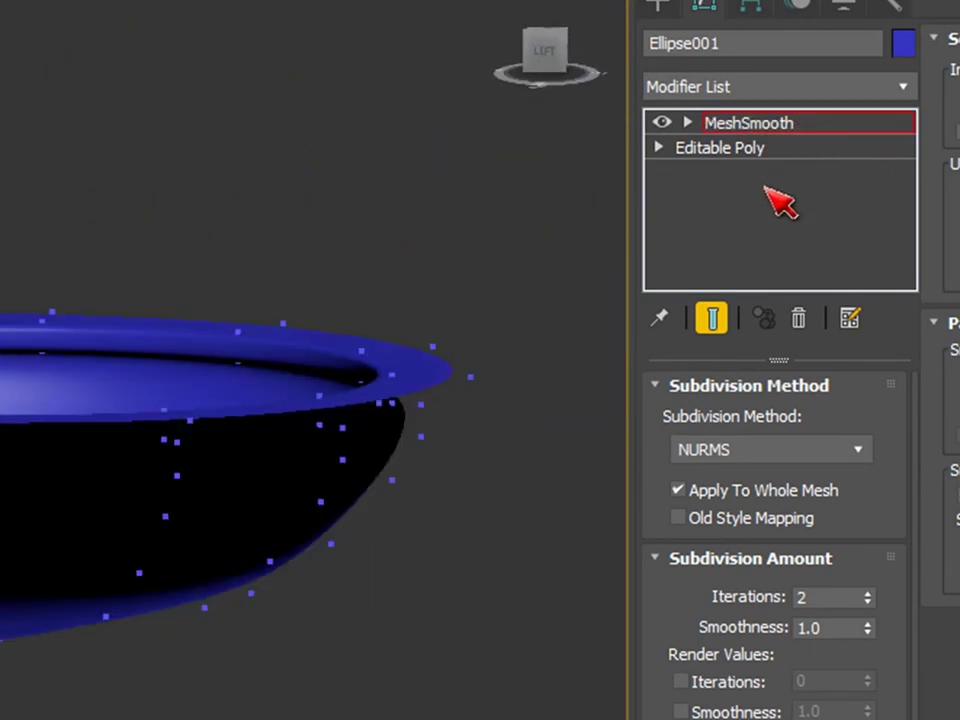
pyautogui.rightClick(788, 123)
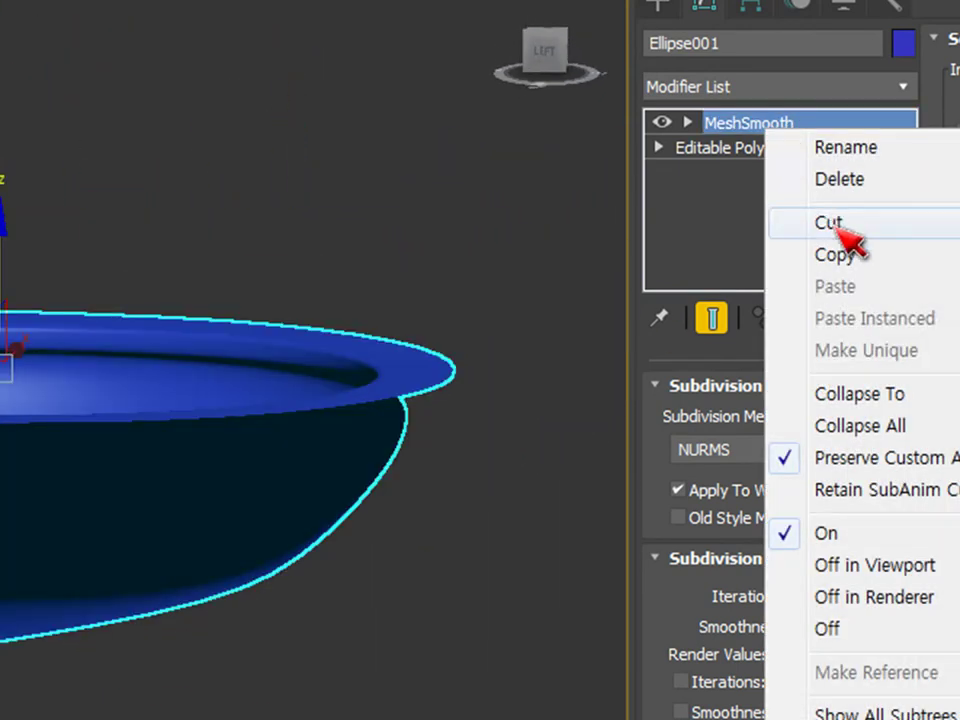
pyautogui.click(842, 223)
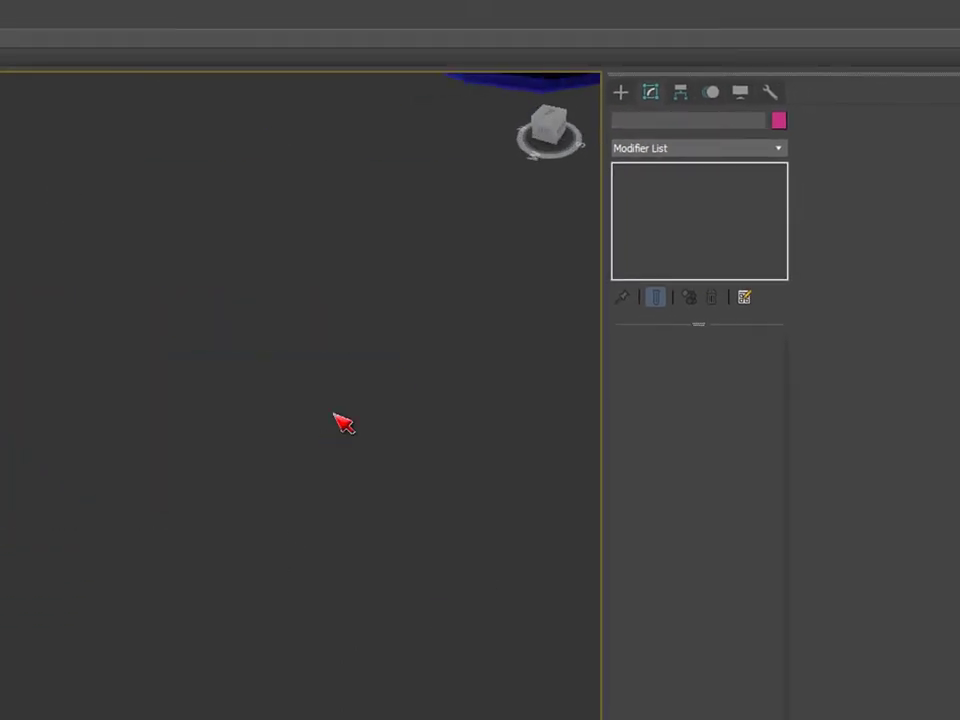
# Step: Show edged faces again, select the drain hole's border edges and extrude them downward along Z as a first pipe segment
pyautogui.moveTo(343, 423); pyautogui.dragTo(99, 619, button='middle')
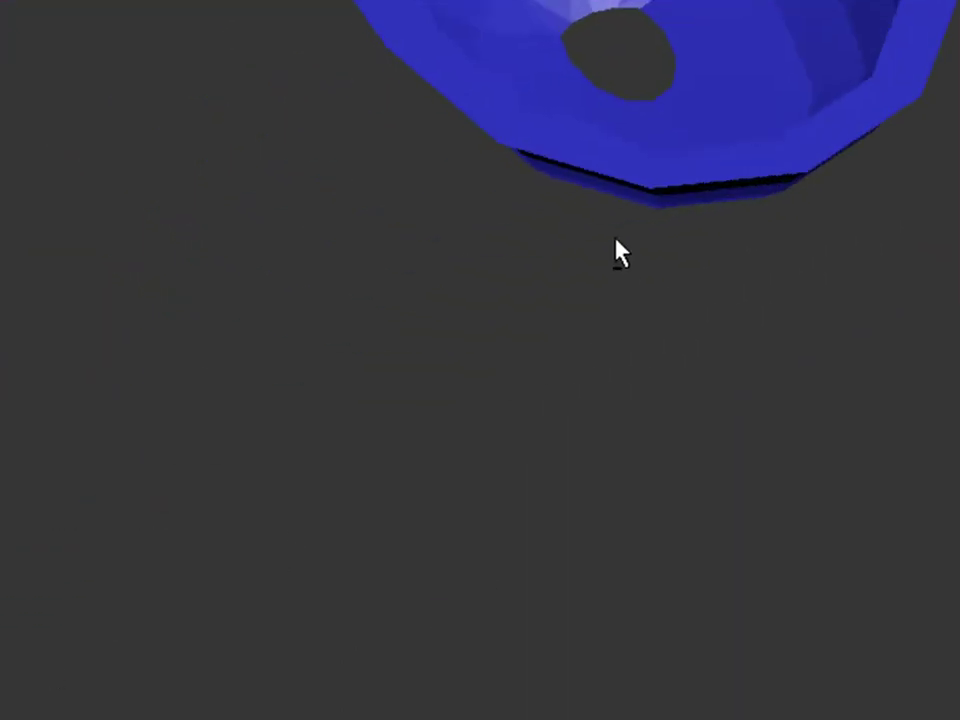
pyautogui.moveTo(615, 279); pyautogui.dragTo(444, 407, button='middle')
pyautogui.press('F4')
pyautogui.keyDown('alt'); pyautogui.moveTo(541, 289); pyautogui.dragTo(454, 298, button='middle'); pyautogui.keyUp('alt')
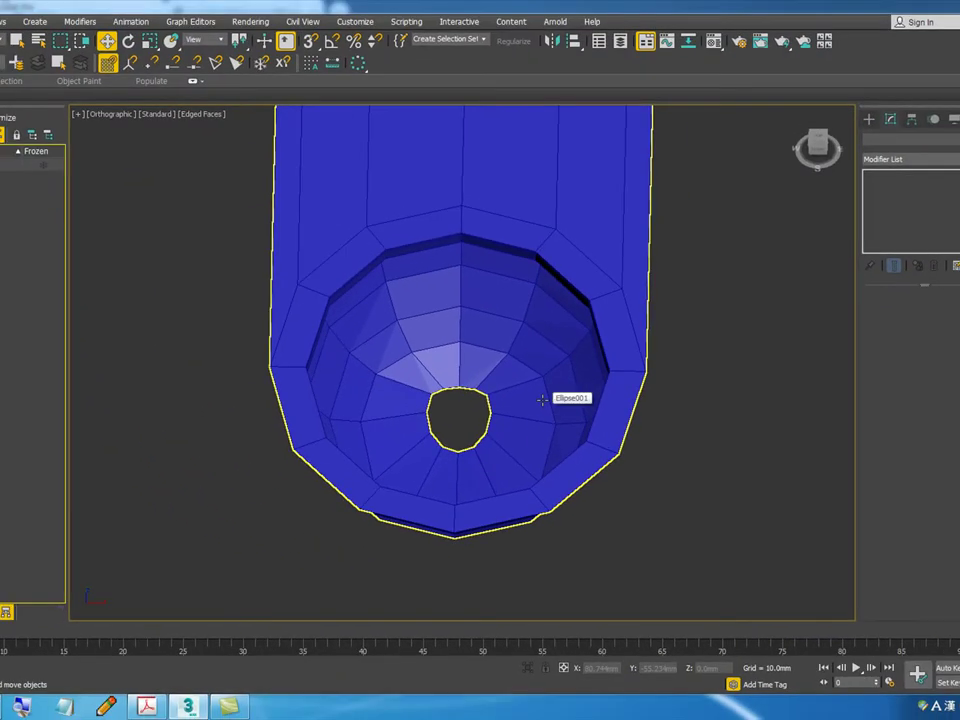
pyautogui.click(541, 399)
pyautogui.scroll(3, 541, 399)
pyautogui.moveTo(486, 405)
pyautogui.keyDown('alt'); pyautogui.mouseDown(button='middle')
pyautogui.moveTo(557, 349)
pyautogui.moveTo(486, 403)
pyautogui.moveTo(534, 396)
pyautogui.moveTo(494, 391)
pyautogui.mouseUp(button='middle'); pyautogui.keyUp('alt')
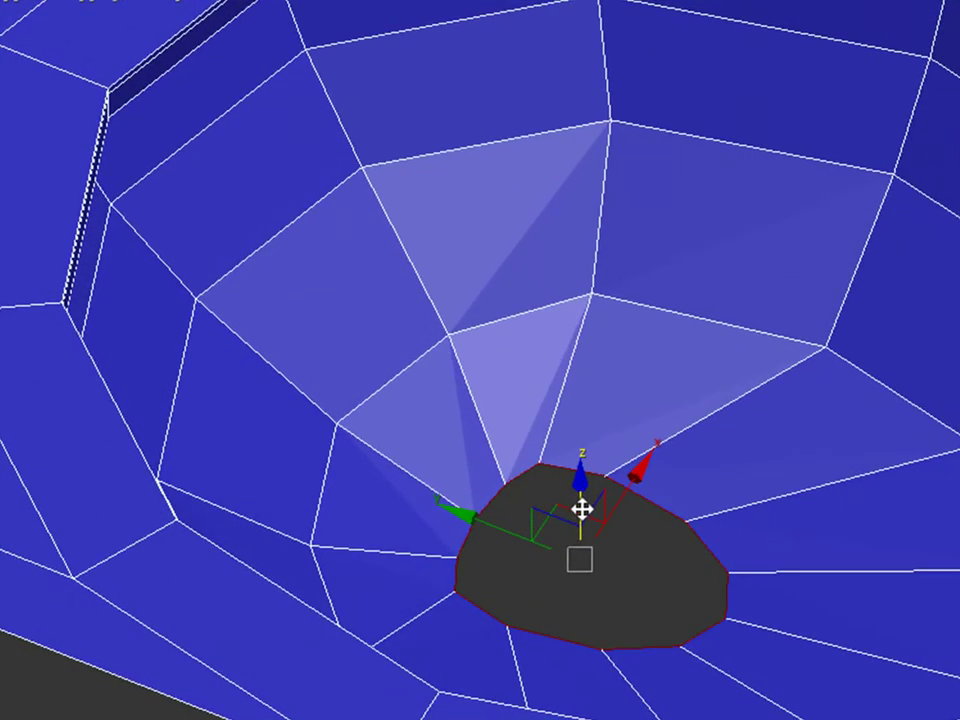
pyautogui.keyDown('shift'); pyautogui.moveTo(433, 380); pyautogui.dragTo(434, 390); pyautogui.keyUp('shift')
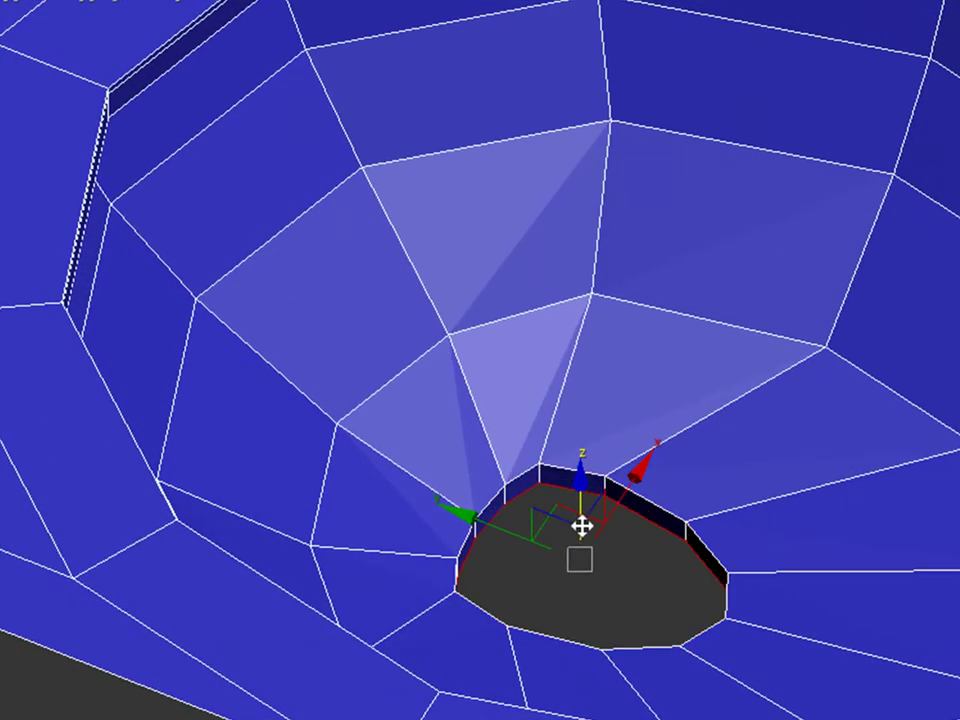
pyautogui.keyDown('shift'); pyautogui.moveTo(581, 523); pyautogui.dragTo(645, 609); pyautogui.keyUp('shift')
# Step: Extrude the drain pipe's bottom edge loop straight down along Z three more times, giving the pipe four segments
pyautogui.keyDown('alt'); pyautogui.moveTo(645, 609); pyautogui.dragTo(621, 491, button='middle'); pyautogui.keyUp('alt')
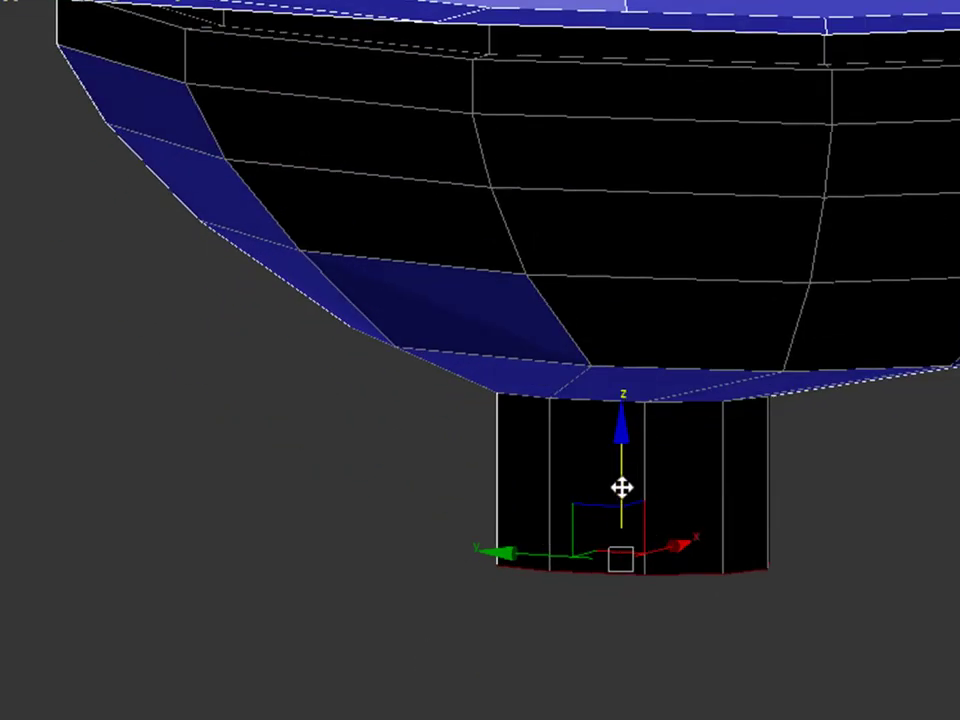
pyautogui.keyDown('shift'); pyautogui.moveTo(624, 468); pyautogui.dragTo(619, 581); pyautogui.keyUp('shift')
pyautogui.moveTo(619, 581); pyautogui.dragTo(666, 435, button='middle')
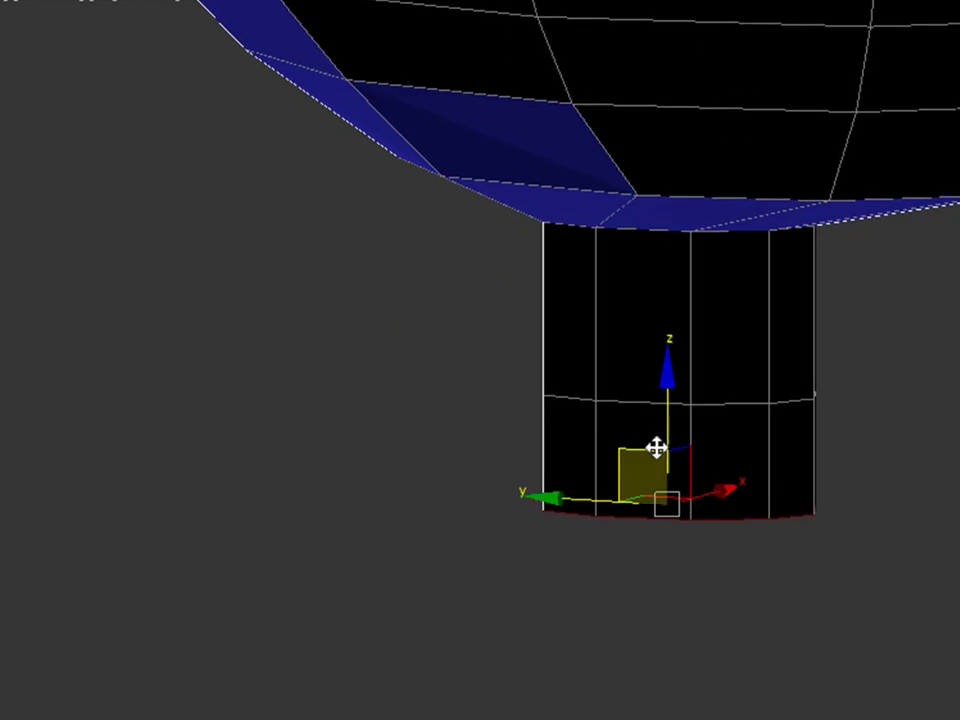
pyautogui.keyDown('shift'); pyautogui.moveTo(664, 426); pyautogui.dragTo(664, 549); pyautogui.keyUp('shift')
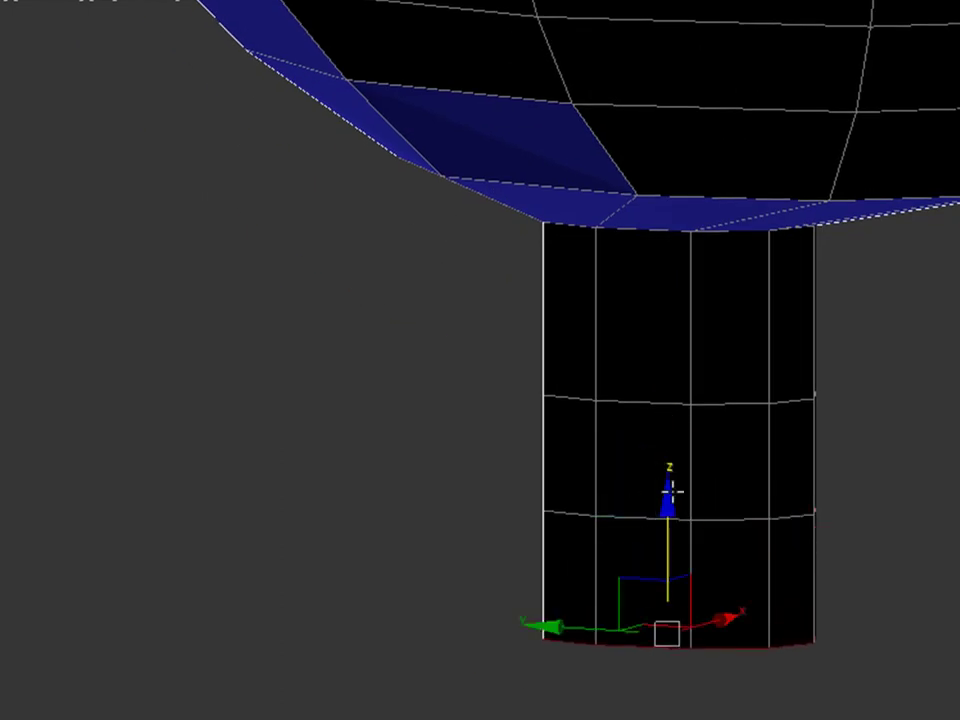
pyautogui.keyDown('shift'); pyautogui.moveTo(679, 634); pyautogui.dragTo(680, 718); pyautogui.keyUp('shift')
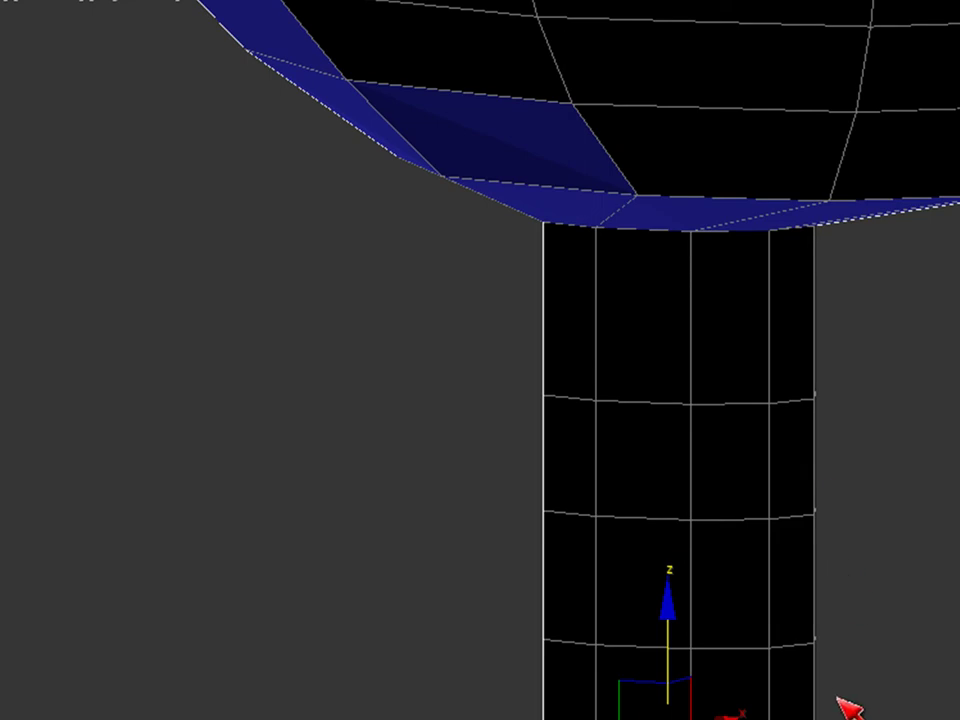
# Step: In a side view, select all drain pipe vertices below the ring where the pipe meets the bowl
pyautogui.keyDown('alt'); pyautogui.moveTo(765, 344); pyautogui.dragTo(880, 563, button='middle'); pyautogui.keyUp('alt')
pyautogui.scroll(-5, 750, 480)
pyautogui.keyDown('alt'); pyautogui.moveTo(750, 480); pyautogui.dragTo(722, 615, button='middle'); pyautogui.keyUp('alt')
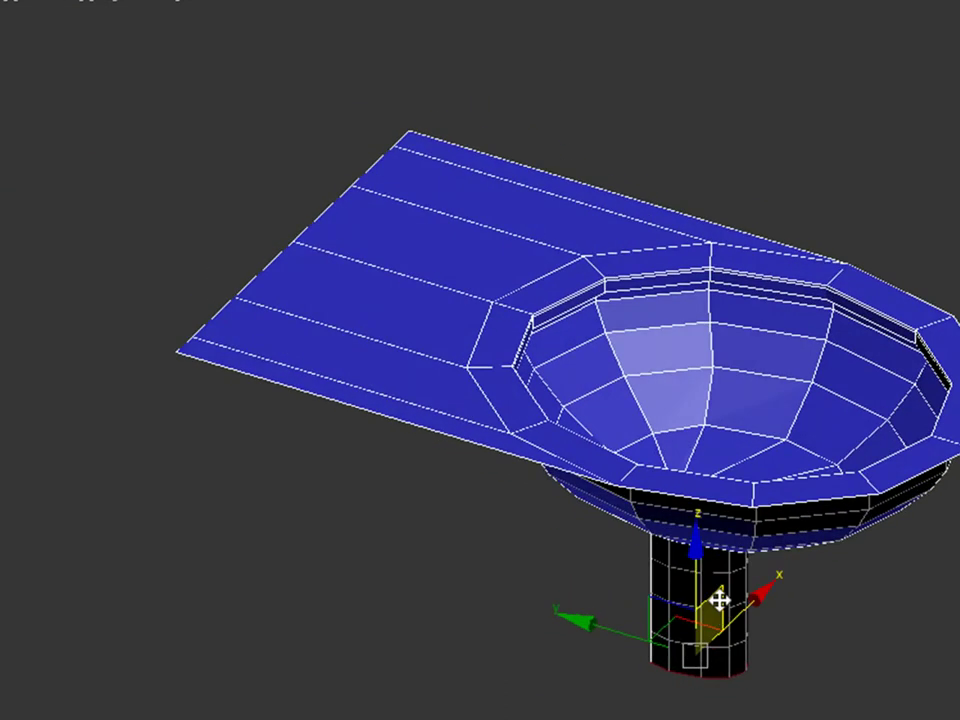
pyautogui.scroll(4, 678, 604)
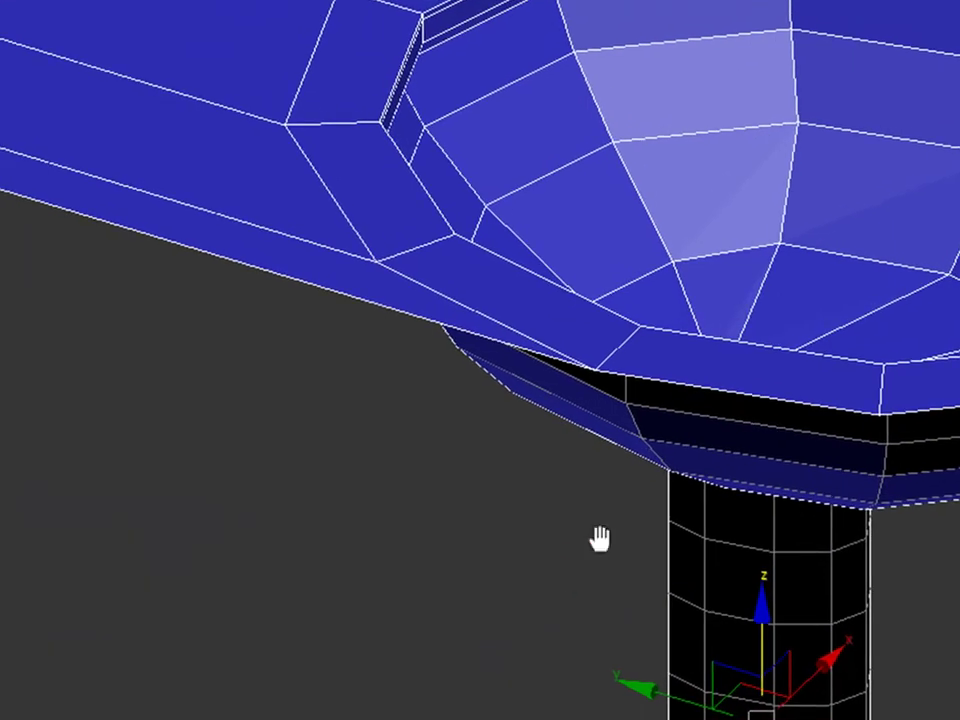
pyautogui.press('f')
pyautogui.moveTo(639, 536); pyautogui.dragTo(705, 422, button='middle')
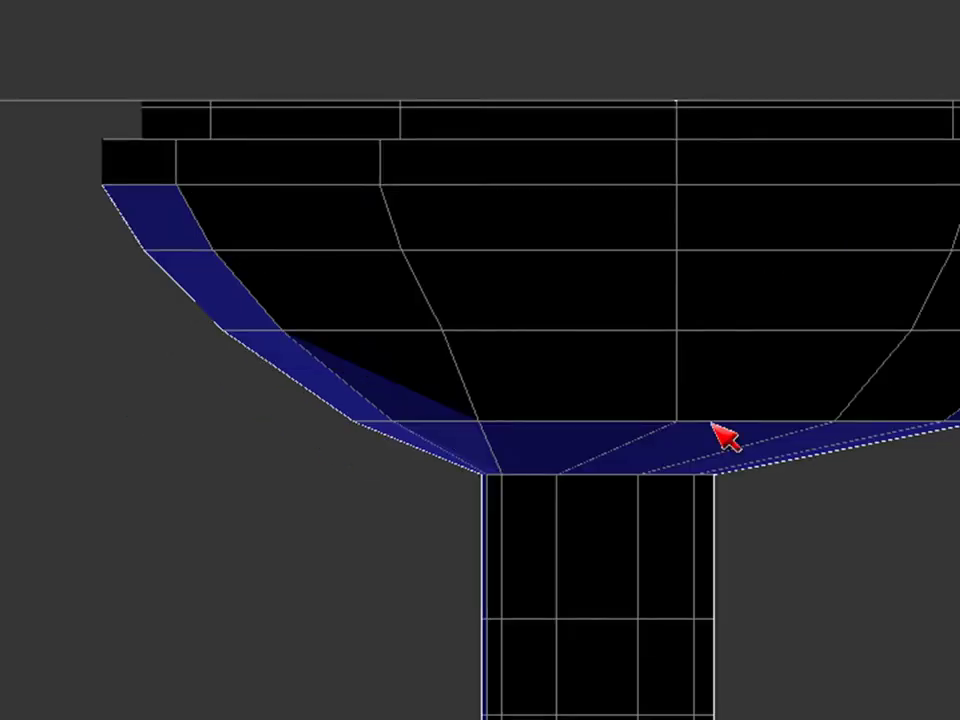
pyautogui.scroll(-4, 740, 400)
pyautogui.scroll(2, 565, 603)
pyautogui.scroll(2, 580, 600)
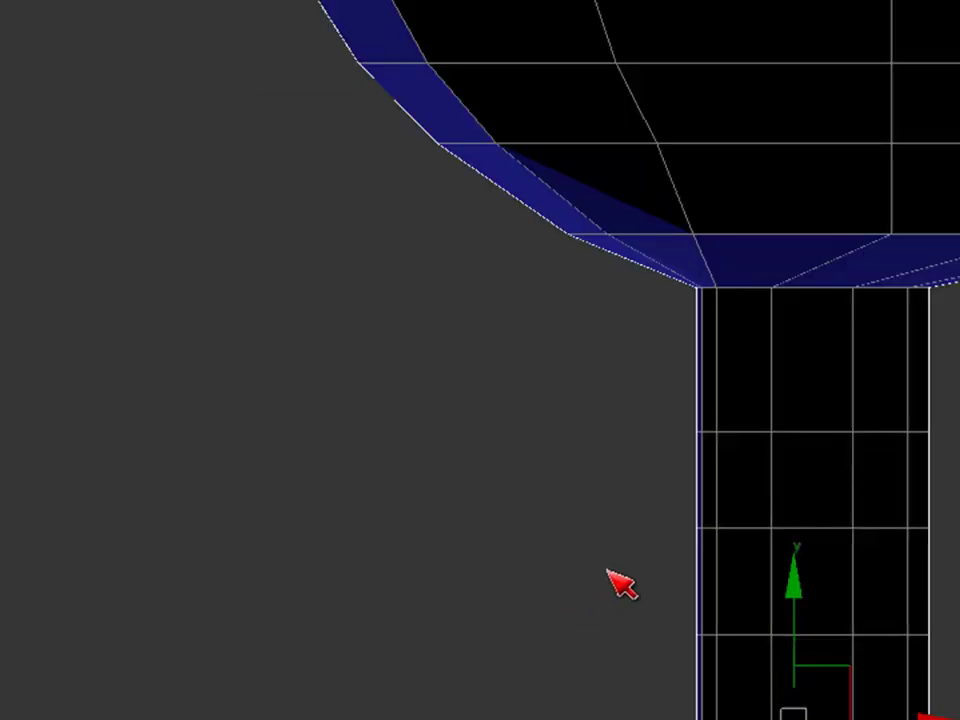
pyautogui.press('1')
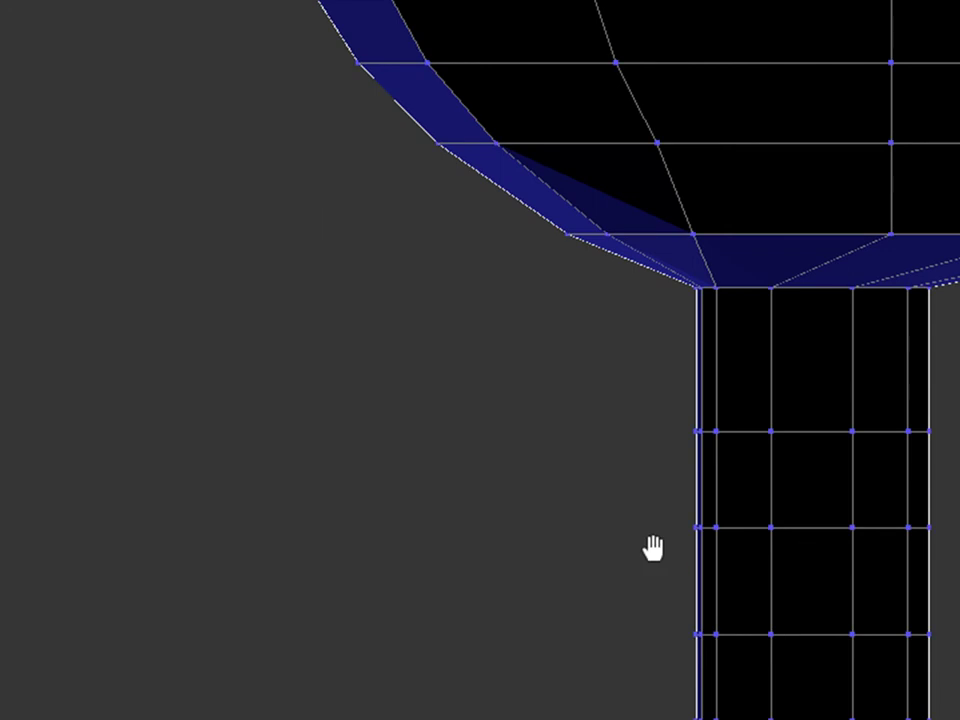
pyautogui.scroll(-3, 651, 549)
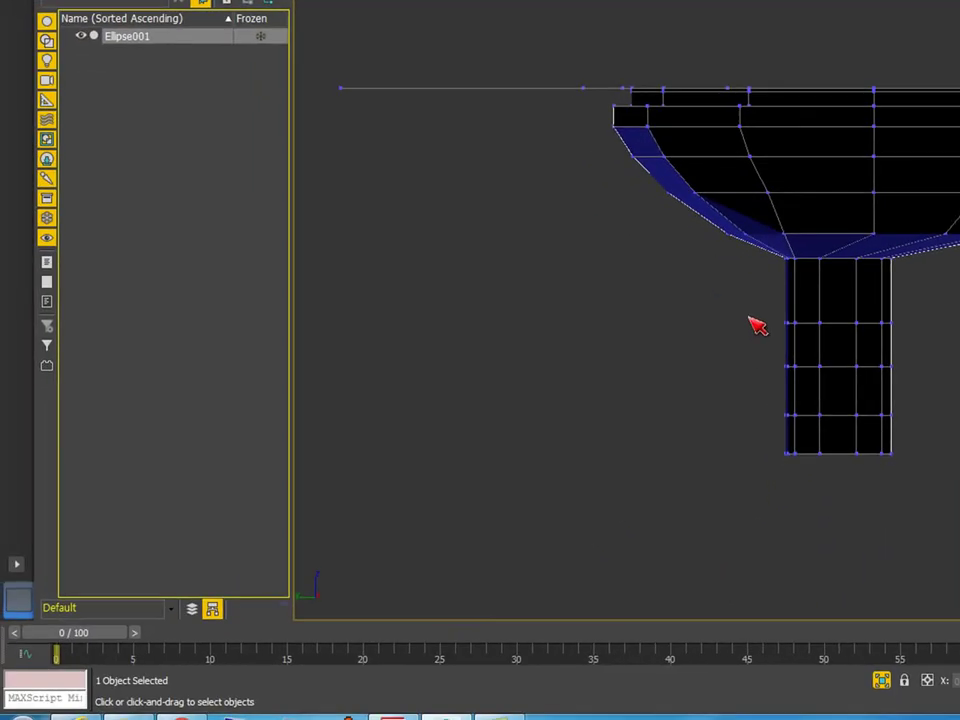
pyautogui.moveTo(808, 348); pyautogui.dragTo(942, 472)
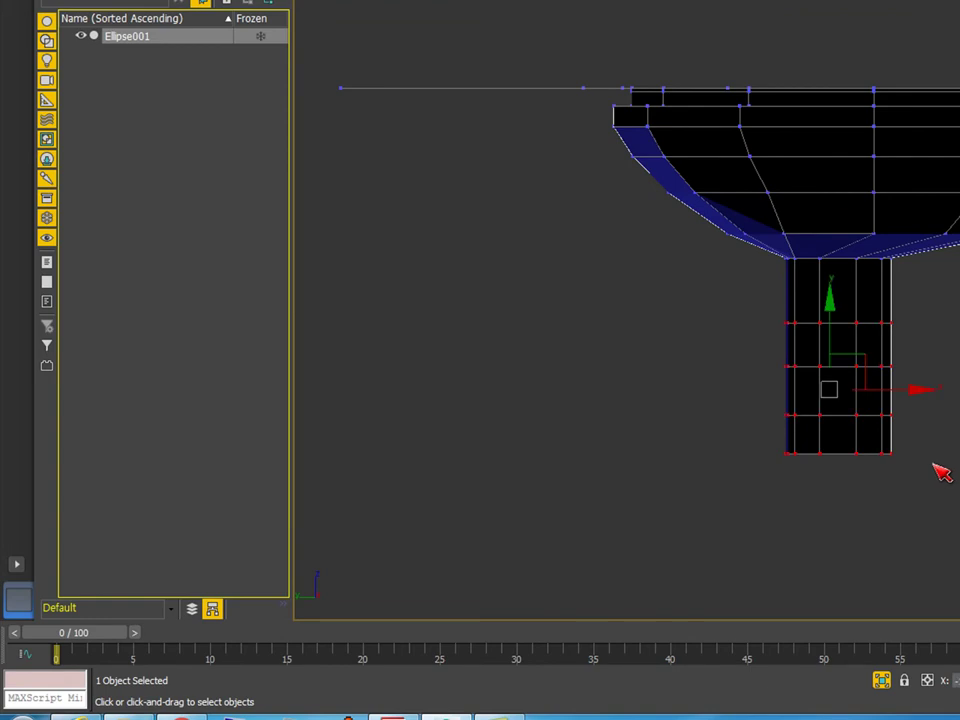
pyautogui.press('r')
pyautogui.press('w')
pyautogui.press('e')
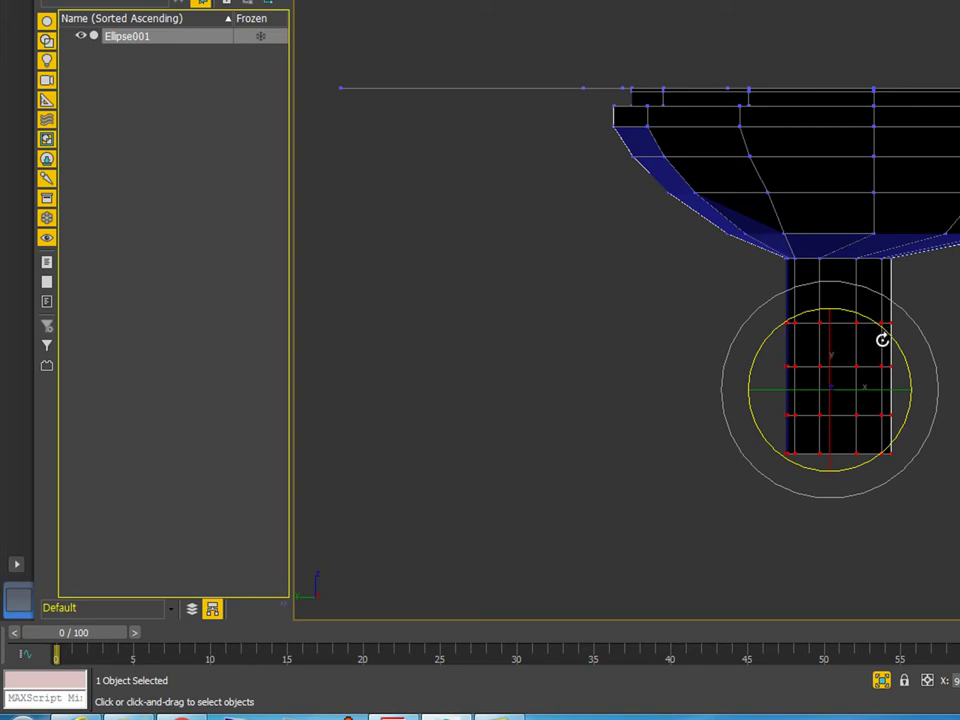
pyautogui.moveTo(883, 337)
pyautogui.mouseDown()
pyautogui.moveTo(900, 366)
pyautogui.moveTo(893, 347)
pyautogui.mouseUp()
pyautogui.press('super')
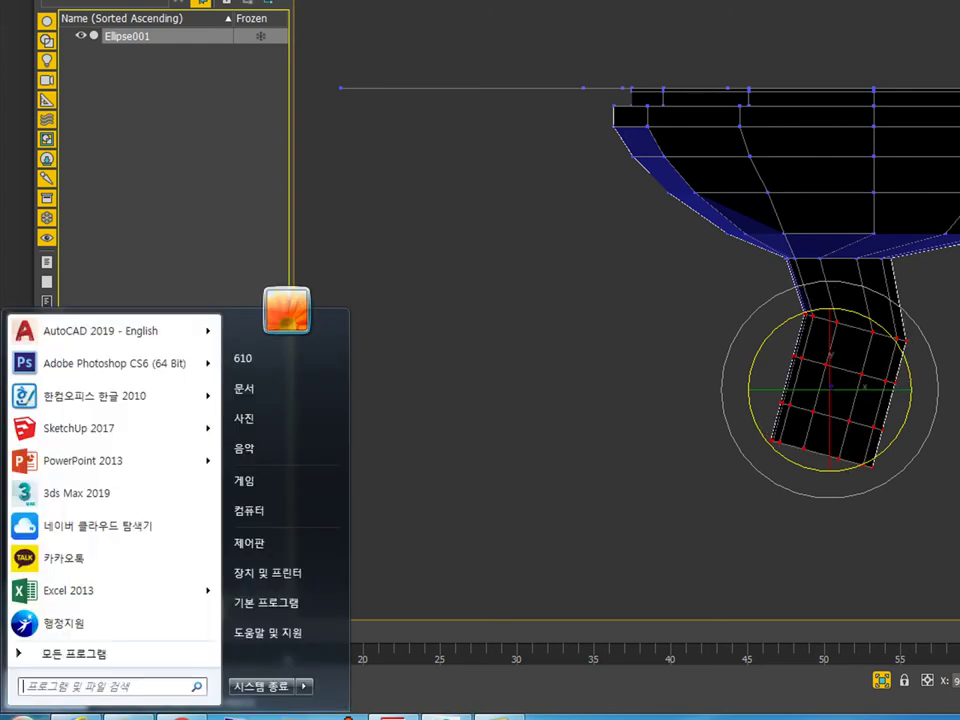
pyautogui.press('Escape')
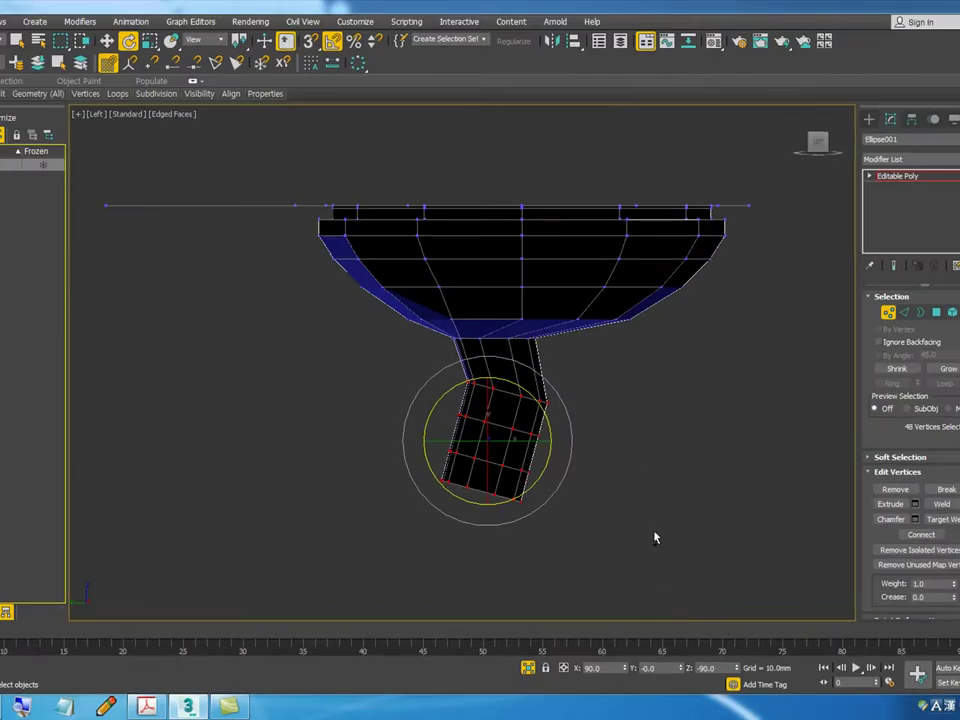
pyautogui.hotkey('ctrl', 'z')
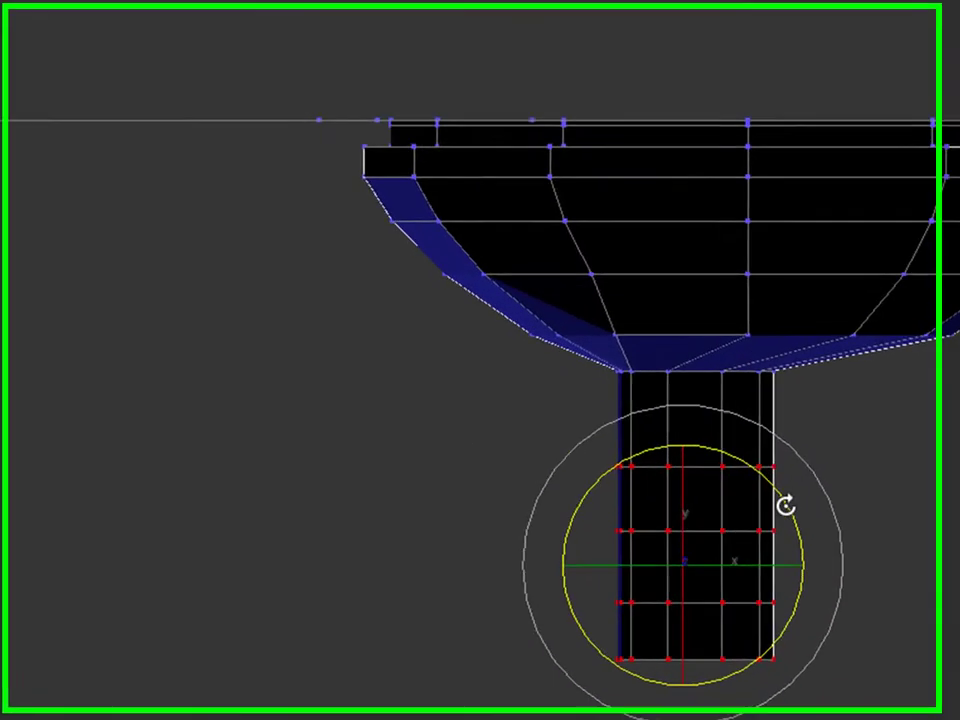
# Step: Rotate the selected pipe vertices clockwise and move them back beneath the bowl to form the first bend
pyautogui.moveTo(769, 499); pyautogui.dragTo(817, 556)
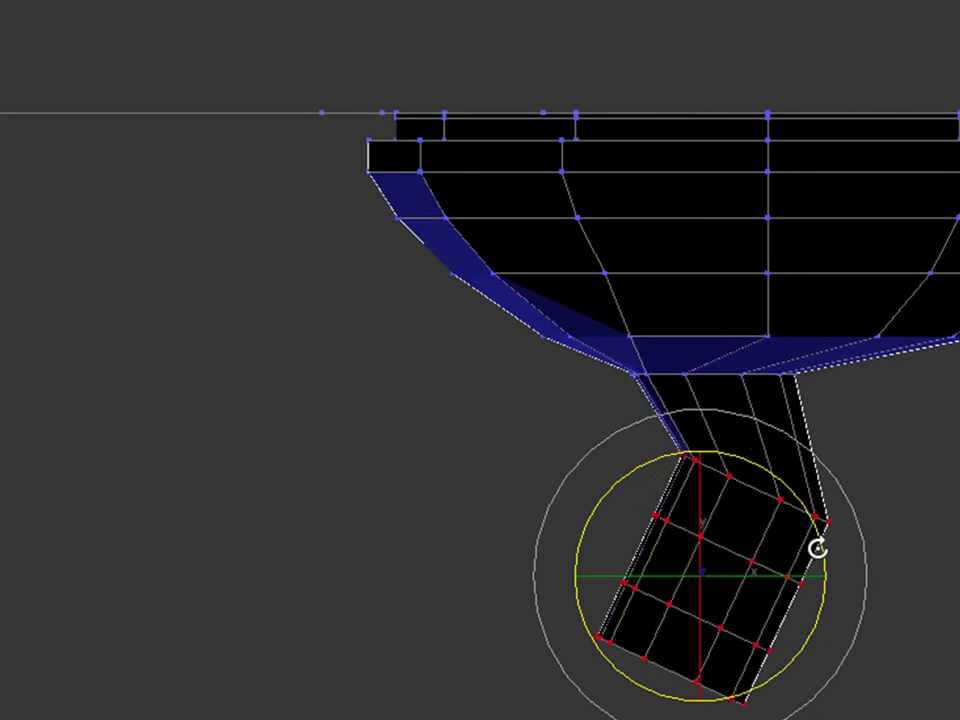
pyautogui.press('w')
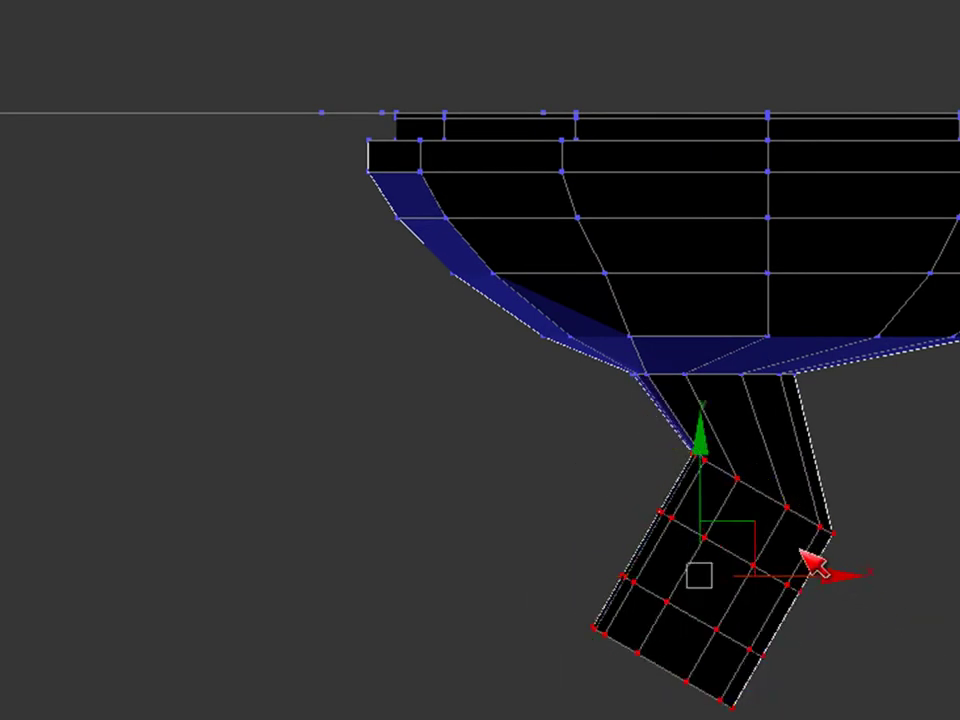
pyautogui.moveTo(750, 525); pyautogui.dragTo(697, 482)
pyautogui.scroll(4, 640, 395)
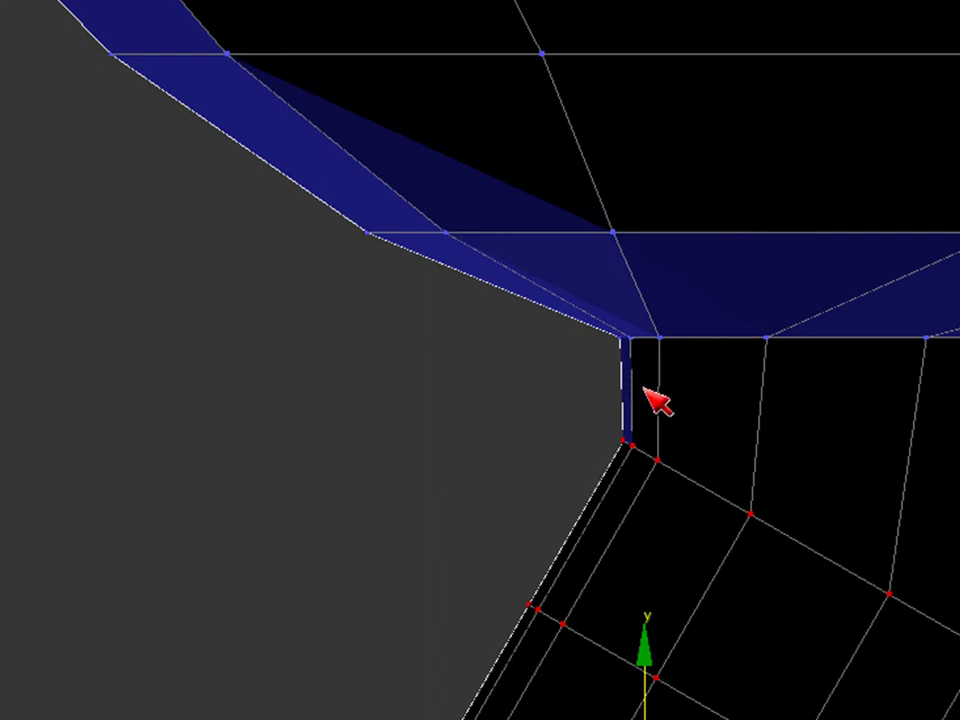
# Step: Select the pipe's three lowest vertex rings, rotate them further clockwise and move them up toward the back to continue the bend
pyautogui.scroll(-3, 640, 400)
pyautogui.click(489, 463)
pyautogui.moveTo(525, 321); pyautogui.dragTo(800, 615)
pyautogui.keyDown('ctrl'); pyautogui.moveTo(930, 668); pyautogui.dragTo(735, 468); pyautogui.keyUp('ctrl')
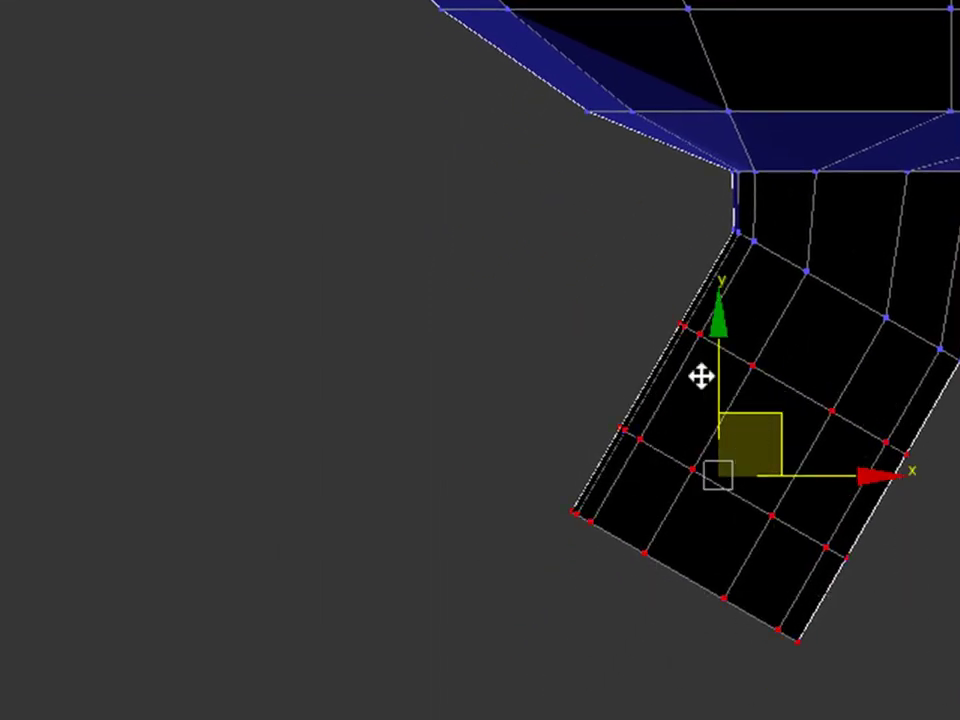
pyautogui.press('e')
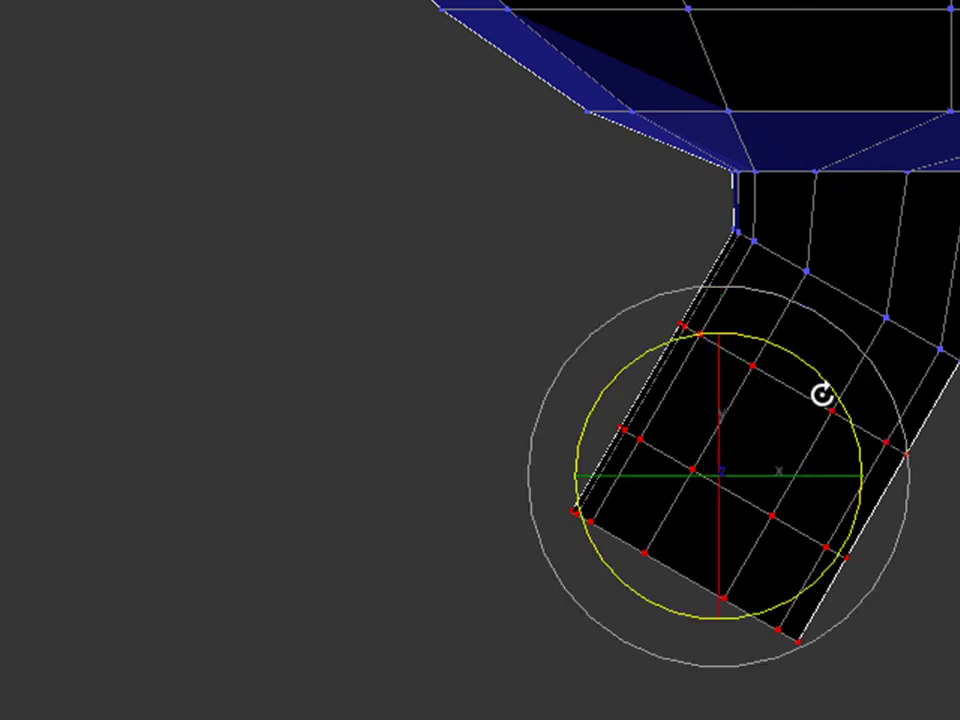
pyautogui.moveTo(824, 385); pyautogui.dragTo(842, 433)
pyautogui.press('w')
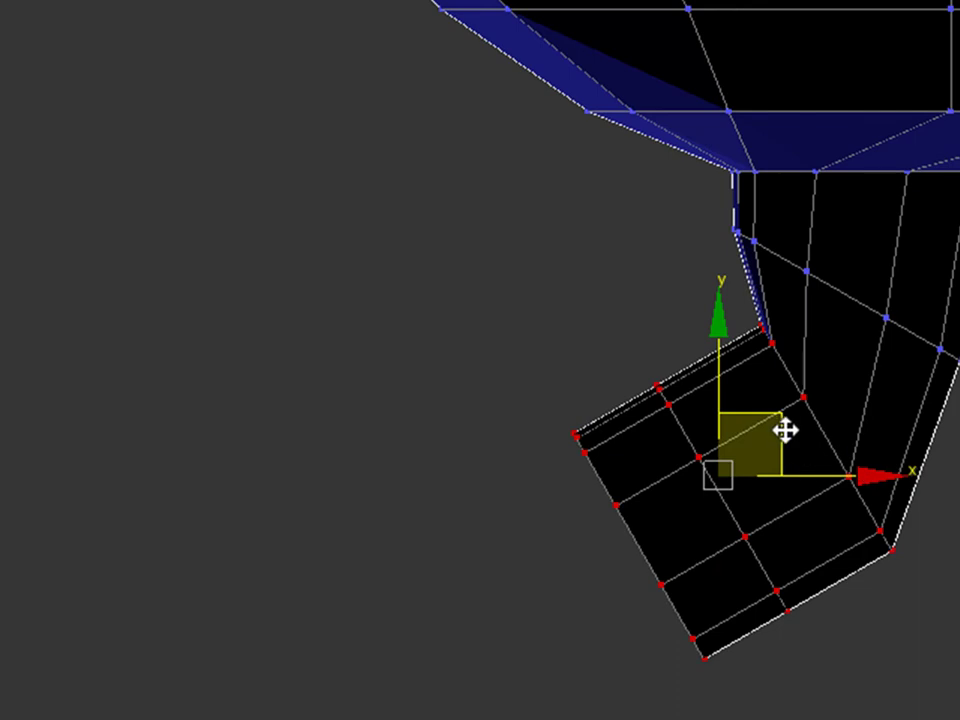
pyautogui.moveTo(779, 439); pyautogui.dragTo(730, 391)
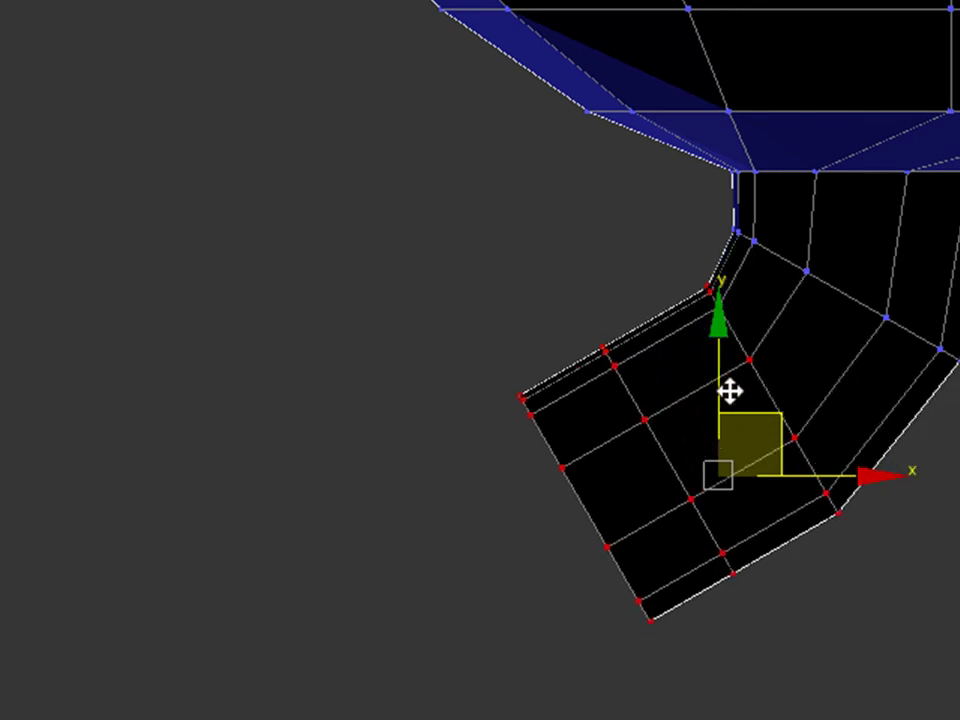
# Step: Select the pipe's last two vertex rings and rotate them clockwise until the pipe's opening stands vertical
pyautogui.click(388, 304)
pyautogui.moveTo(388, 304); pyautogui.dragTo(645, 533)
pyautogui.moveTo(740, 668); pyautogui.dragTo(536, 465)
pyautogui.press('e')
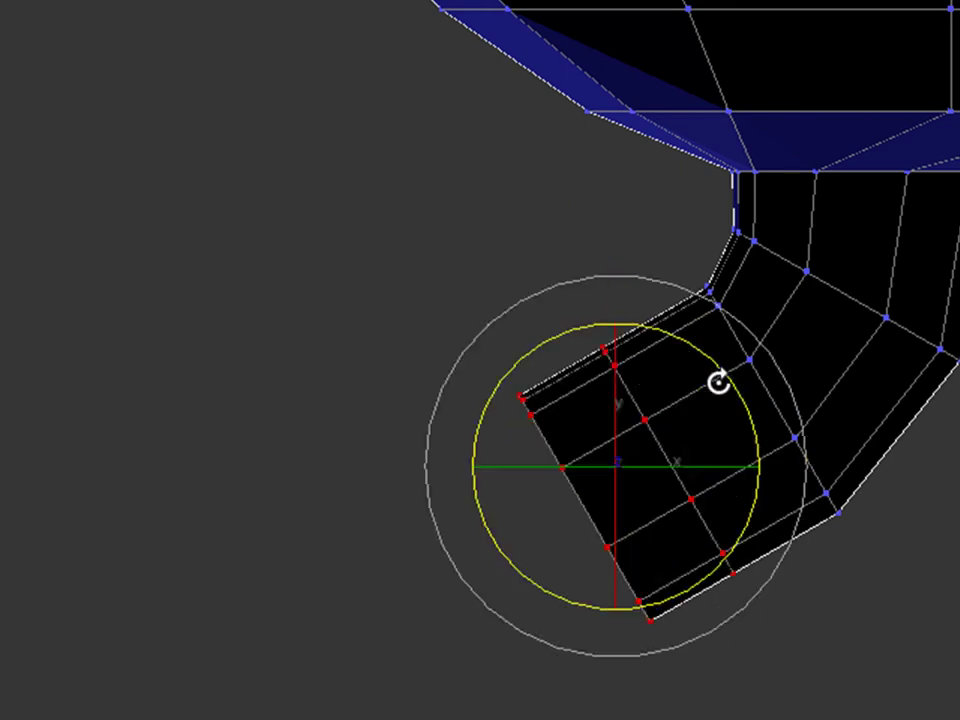
pyautogui.moveTo(716, 369); pyautogui.dragTo(732, 411)
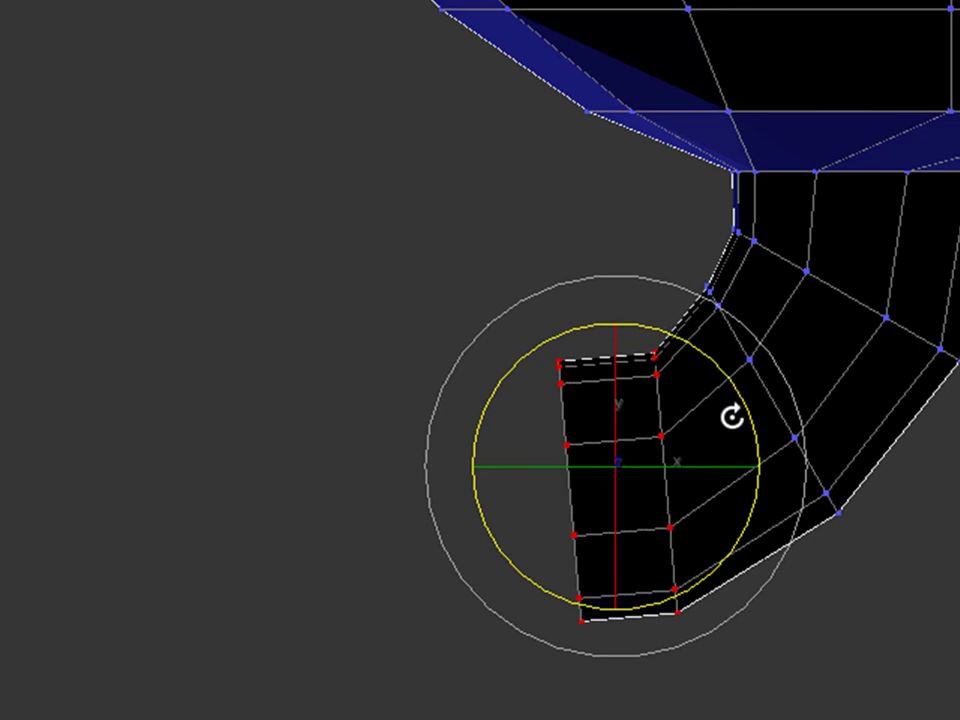
pyautogui.rightClick(732, 418)
pyautogui.press('w')
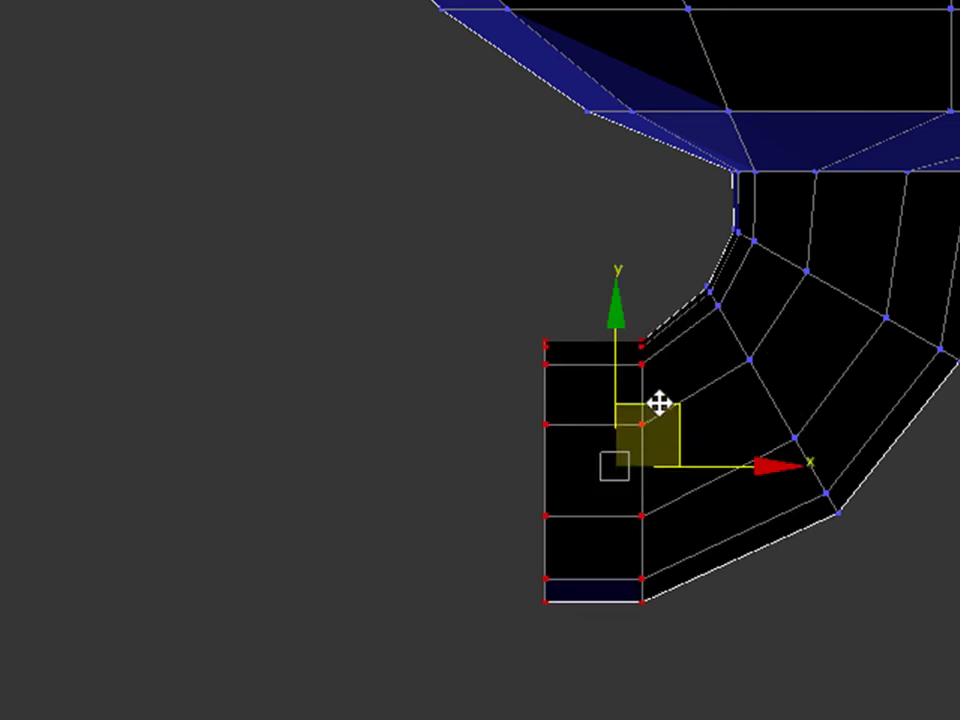
# Step: Examine the bent drain pipe from inside the bowl and from below, with edged faces on and off
pyautogui.keyDown('alt'); pyautogui.moveTo(654, 379); pyautogui.dragTo(810, 510, button='middle'); pyautogui.keyUp('alt')
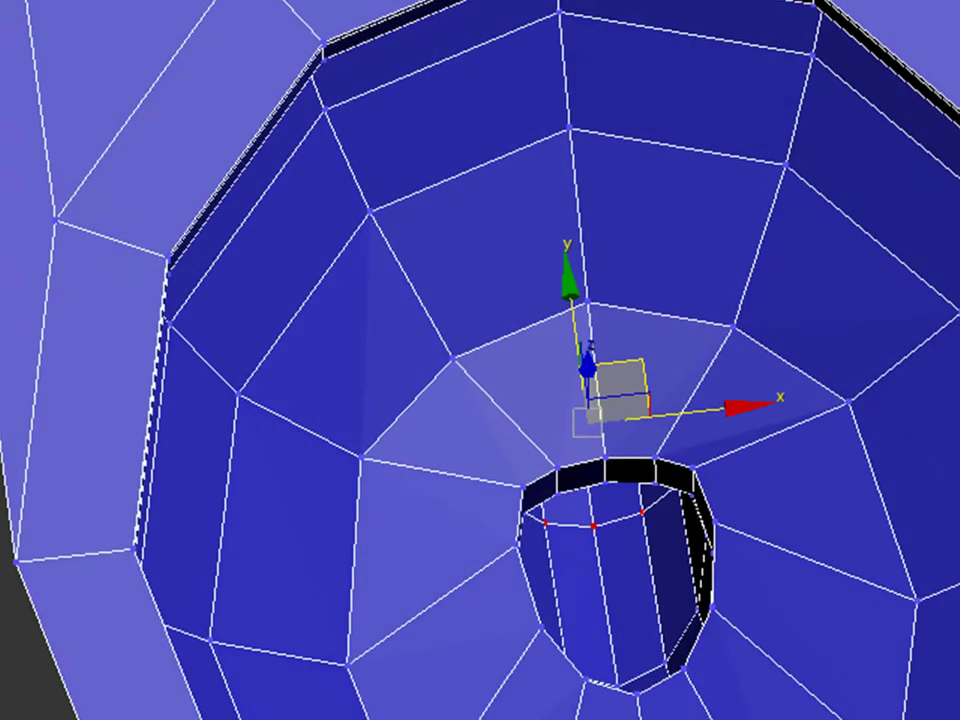
pyautogui.press('2')
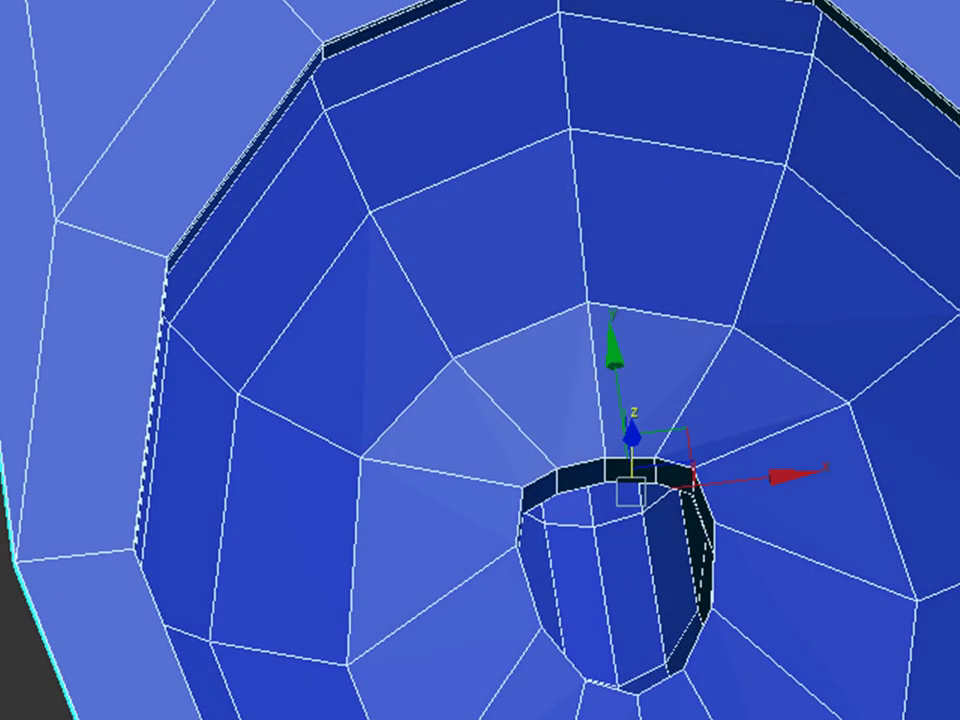
pyautogui.scroll(-1, 630, 440)
pyautogui.press('2')
pyautogui.scroll(-4, 823, 156)
pyautogui.scroll(1, 735, 279)
pyautogui.press('F4')
pyautogui.keyDown('alt'); pyautogui.moveTo(825, 289); pyautogui.dragTo(857, 294, button='middle'); pyautogui.keyUp('alt')
pyautogui.scroll(3, 828, 297)
pyautogui.press('F4')
pyautogui.keyDown('alt'); pyautogui.moveTo(568, 364); pyautogui.dragTo(520, 400, button='middle'); pyautogui.keyUp('alt')
pyautogui.scroll(-3, 520, 400)
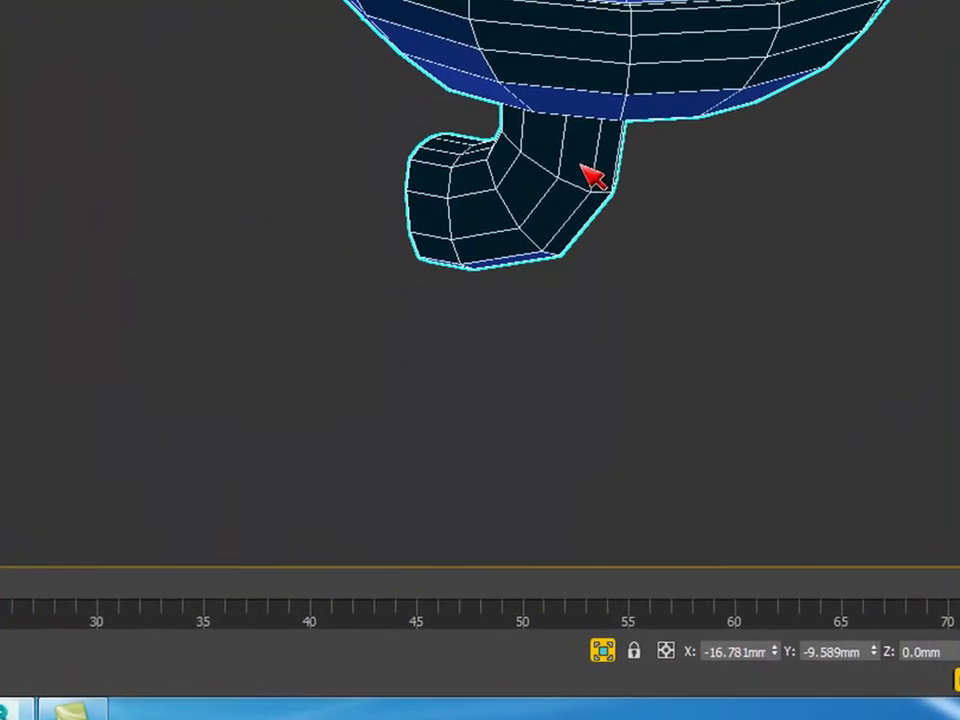
pyautogui.scroll(-3, 596, 377)
pyautogui.keyDown('alt'); pyautogui.moveTo(725, 135); pyautogui.dragTo(752, 150, button='middle'); pyautogui.keyUp('alt')
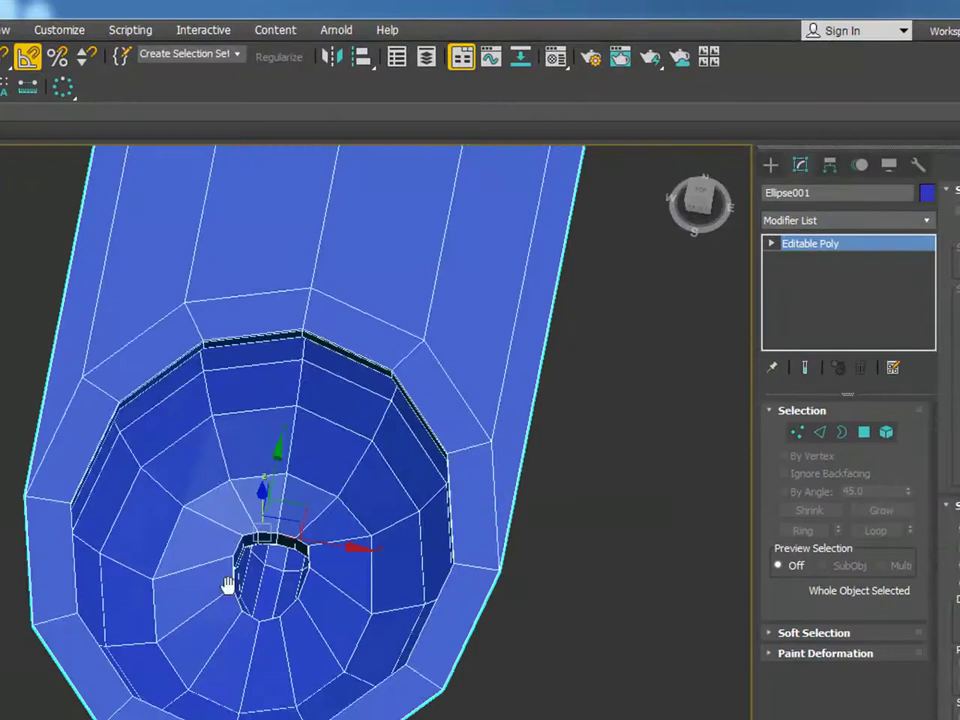
# Step: Select the complete outer edge loop around the toilet bowl's rim
pyautogui.keyDown('alt'); pyautogui.moveTo(228, 585); pyautogui.dragTo(76, 578, button='middle'); pyautogui.keyUp('alt')
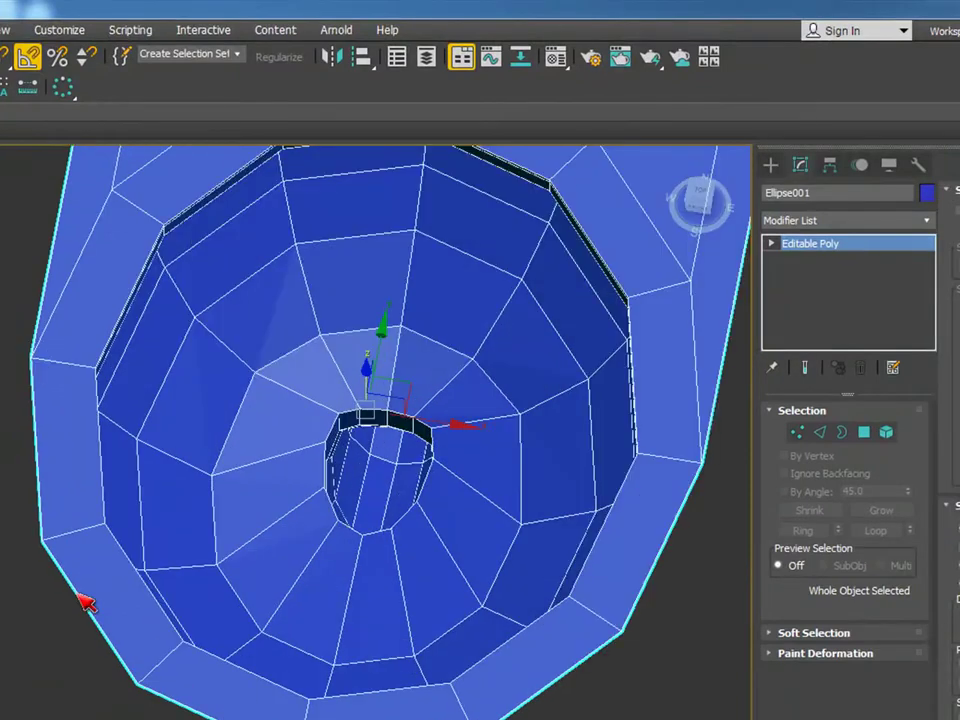
pyautogui.click(819, 432)
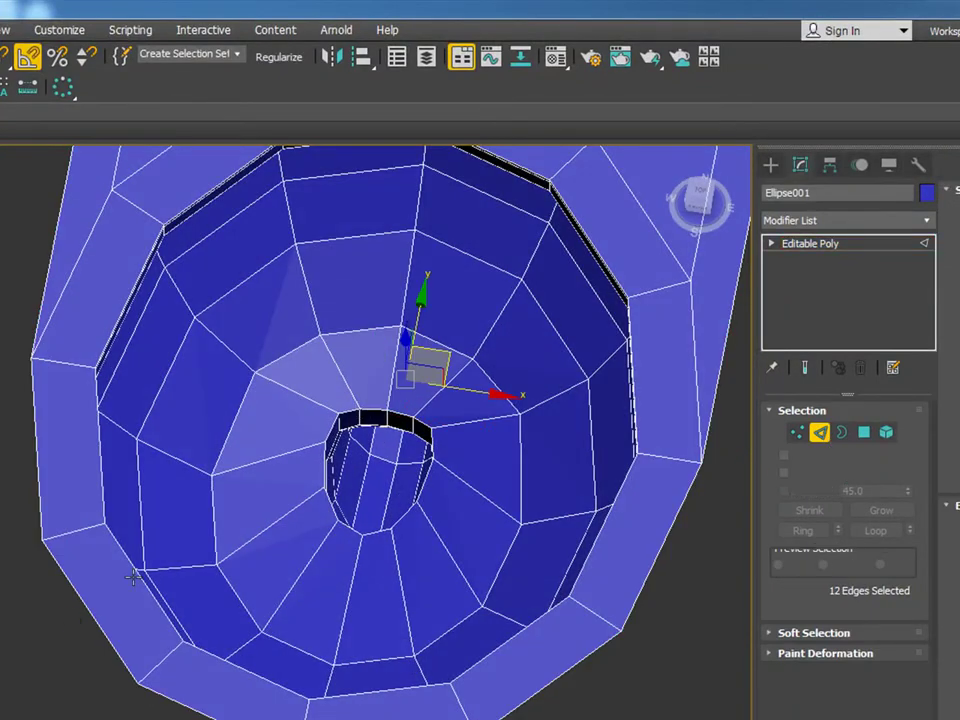
pyautogui.click(75, 590)
pyautogui.click(890, 533)
pyautogui.keyDown('alt'); pyautogui.moveTo(330, 530); pyautogui.dragTo(195, 562, button='middle'); pyautogui.keyUp('alt')
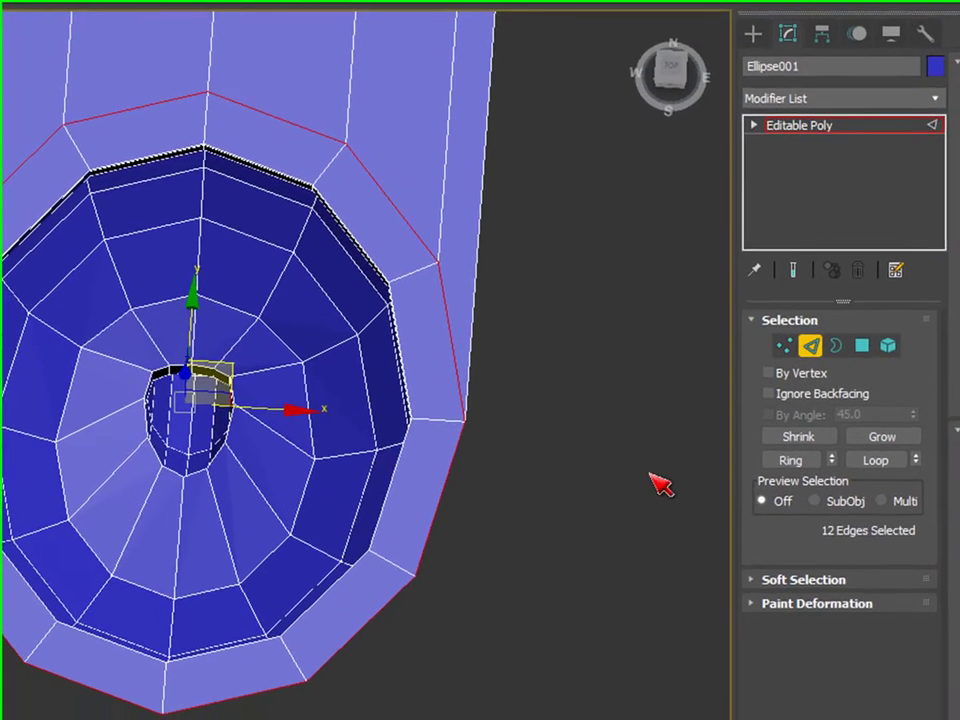
pyautogui.click(682, 552)
pyautogui.click(463, 663)
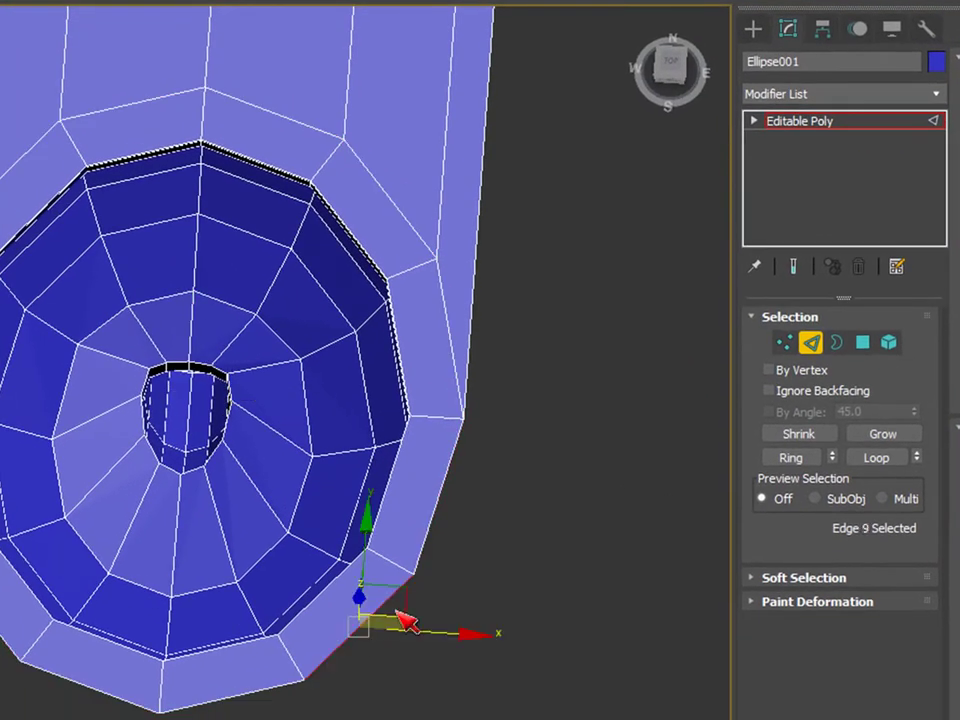
pyautogui.click(878, 459)
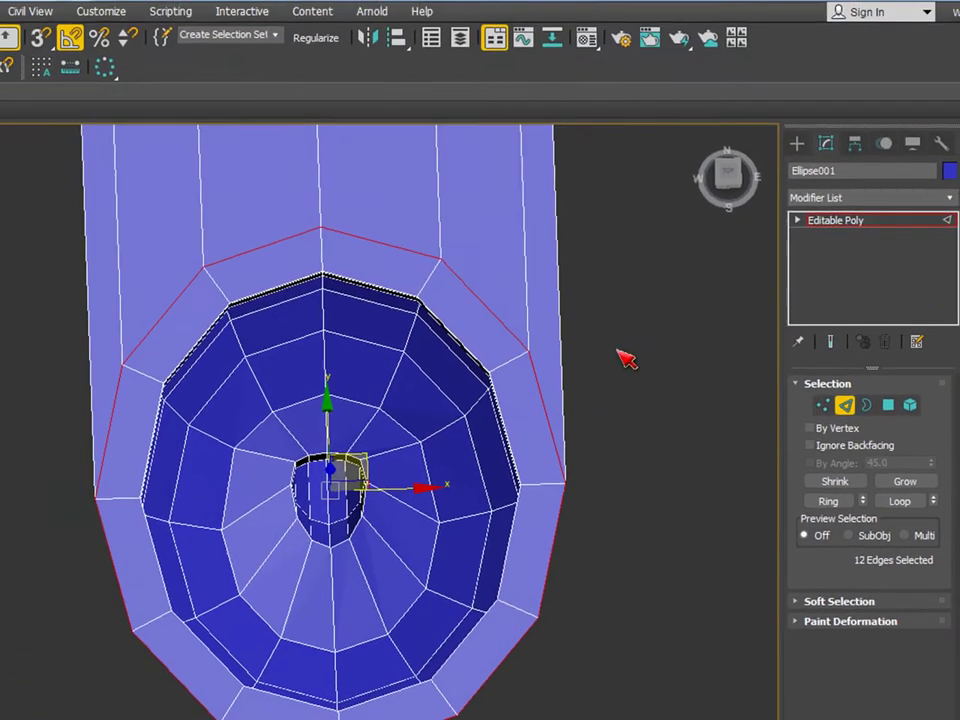
# Step: Deselect the loop's inner edges crossing the rear plate and select the plate's side and back edges to complete the outer outline
pyautogui.moveTo(632, 246); pyautogui.dragTo(247, 311)
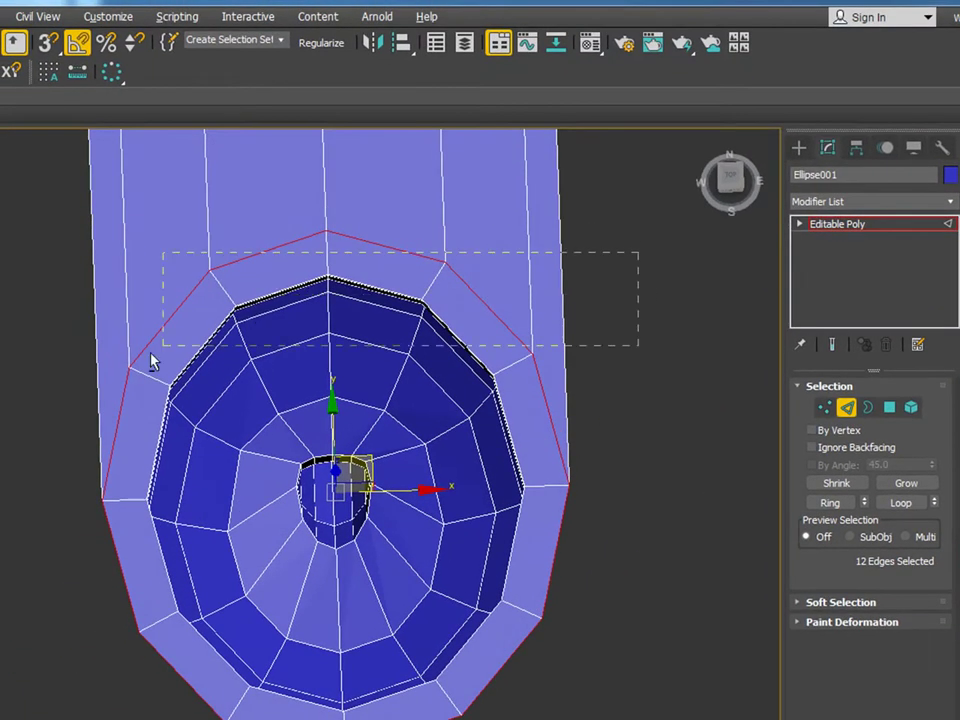
pyautogui.keyDown('alt'); pyautogui.moveTo(33, 397); pyautogui.dragTo(33, 397); pyautogui.keyUp('alt')
pyautogui.scroll(-4, 477, 445)
pyautogui.keyDown('alt'); pyautogui.moveTo(477, 445); pyautogui.dragTo(615, 302, button='middle'); pyautogui.keyUp('alt')
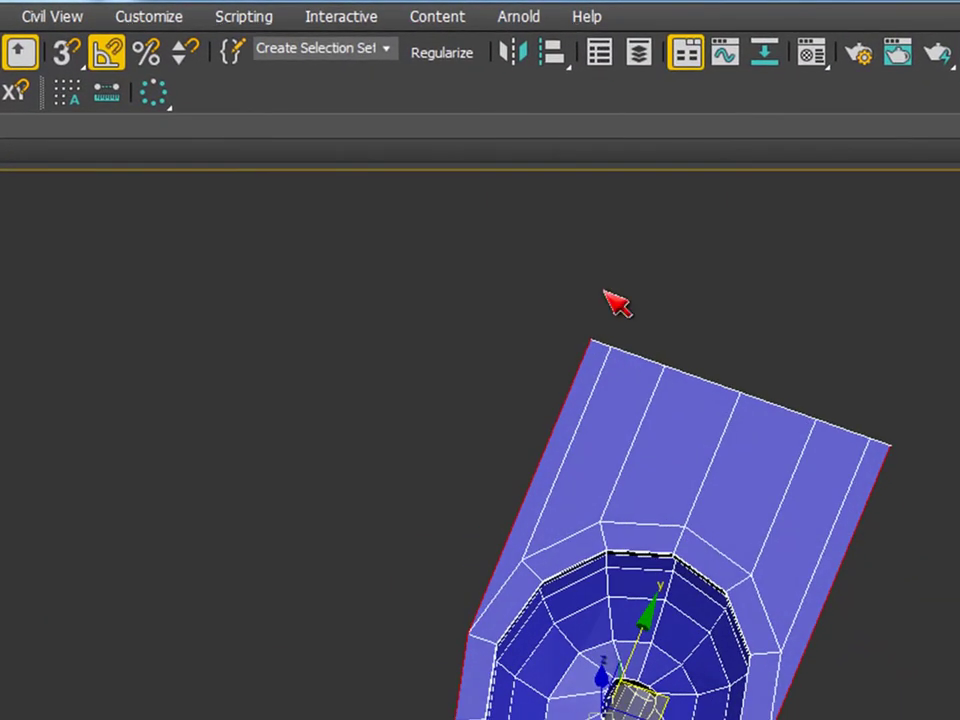
pyautogui.moveTo(536, 259); pyautogui.dragTo(921, 471)
pyautogui.keyDown('alt'); pyautogui.moveTo(921, 471); pyautogui.dragTo(615, 440, button='middle'); pyautogui.keyUp('alt')
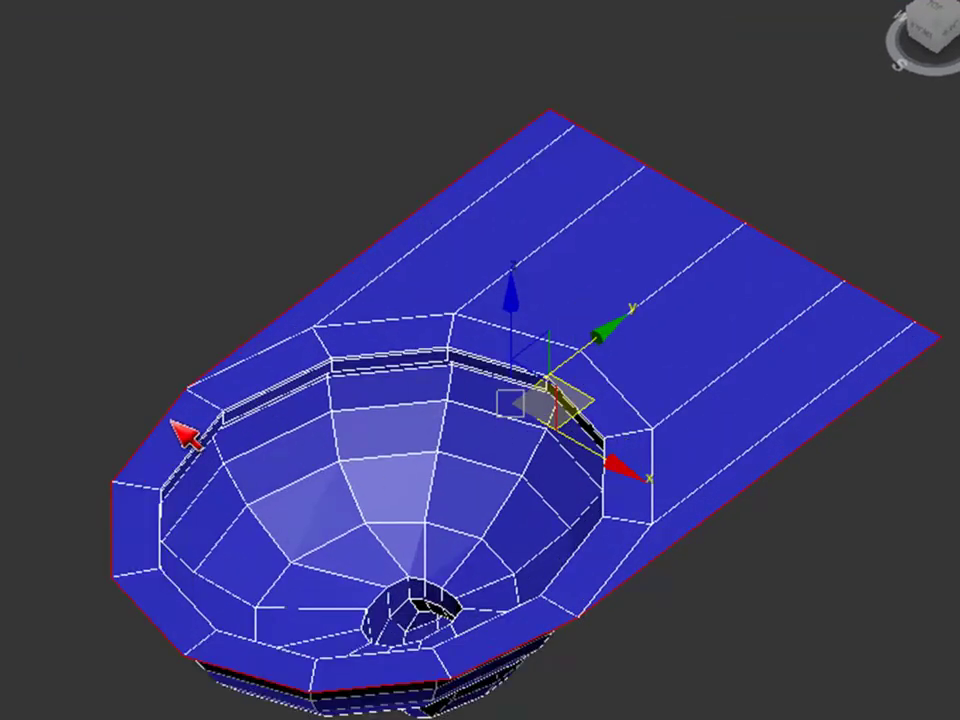
# Step: Extrude the selected outer outline edges slightly downward along Z
pyautogui.keyDown('alt'); pyautogui.moveTo(697, 522); pyautogui.dragTo(557, 384, button='middle'); pyautogui.keyUp('alt')
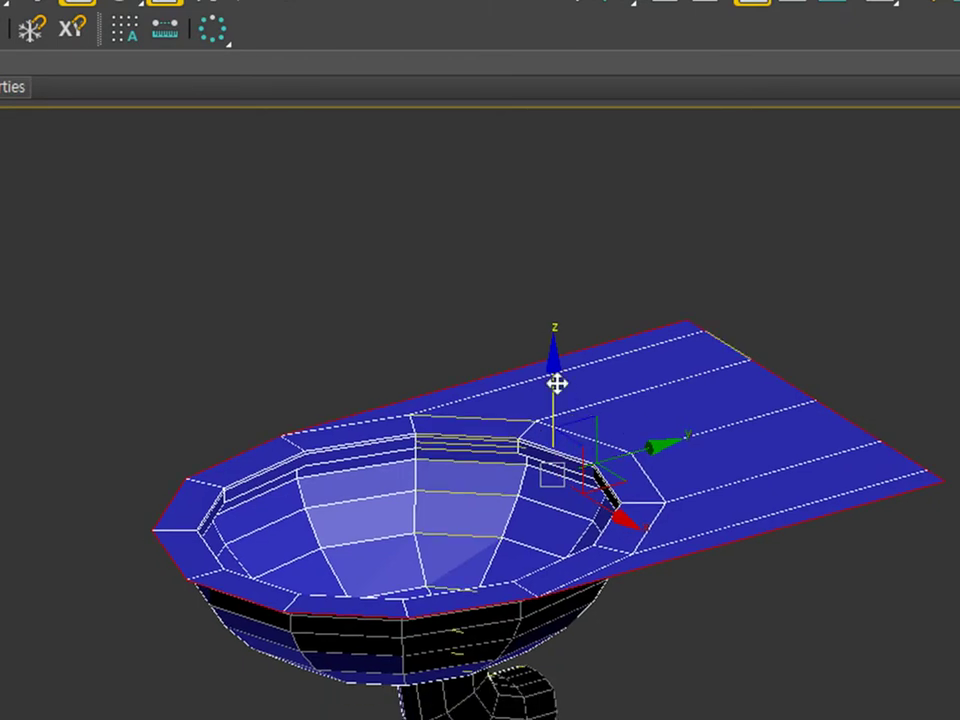
pyautogui.keyDown('shift'); pyautogui.moveTo(552, 384); pyautogui.dragTo(552, 410); pyautogui.keyUp('shift')
pyautogui.keyDown('alt'); pyautogui.moveTo(422, 559); pyautogui.dragTo(621, 531, button='middle'); pyautogui.keyUp('alt')
pyautogui.scroll(3, 621, 531)
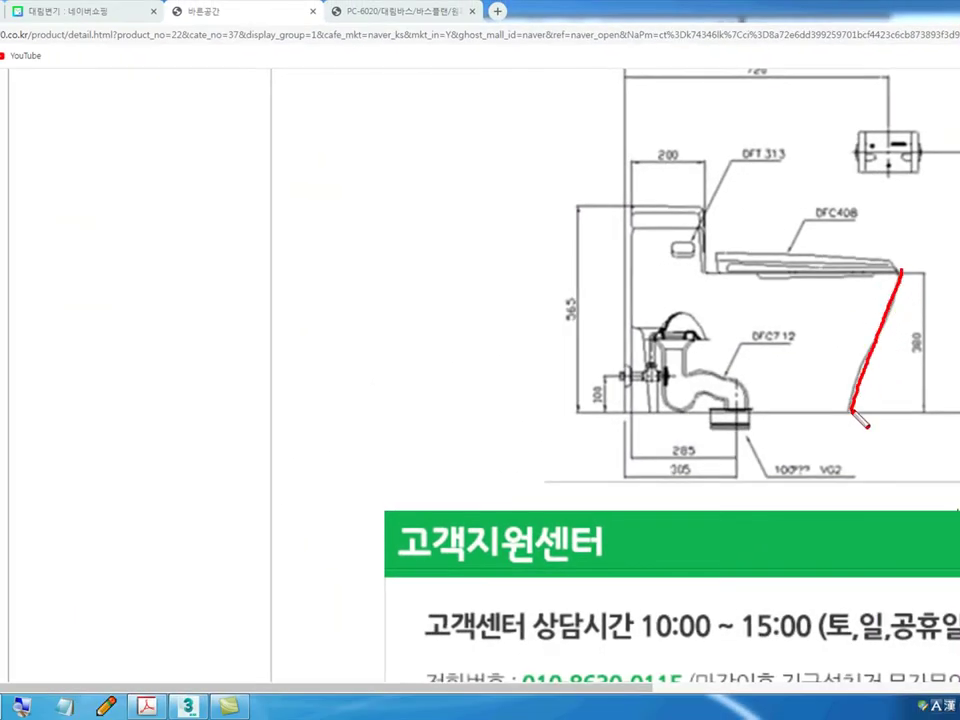
# Step: Check the toilet's curved front profile and 380 mm rim height in the reference drawing, and return to the model in 3ds Max
pyautogui.press('Escape')
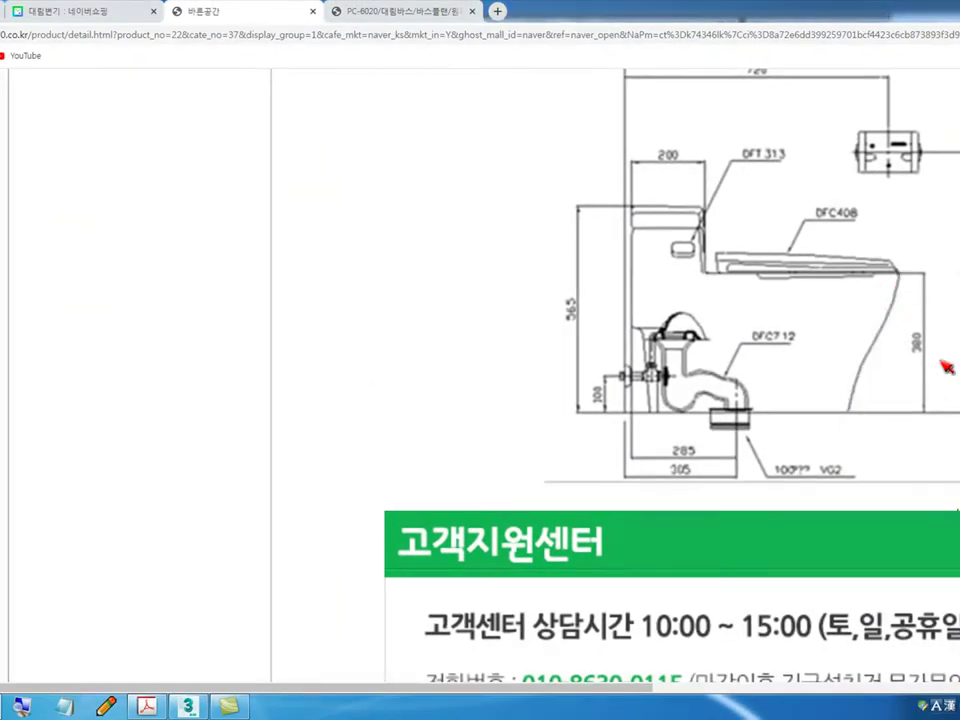
pyautogui.keyDown('ctrl'); pyautogui.scroll(-1, 700, 380); pyautogui.keyUp('ctrl')
pyautogui.keyDown('ctrl'); pyautogui.scroll(-1, 595, 250); pyautogui.keyUp('ctrl')
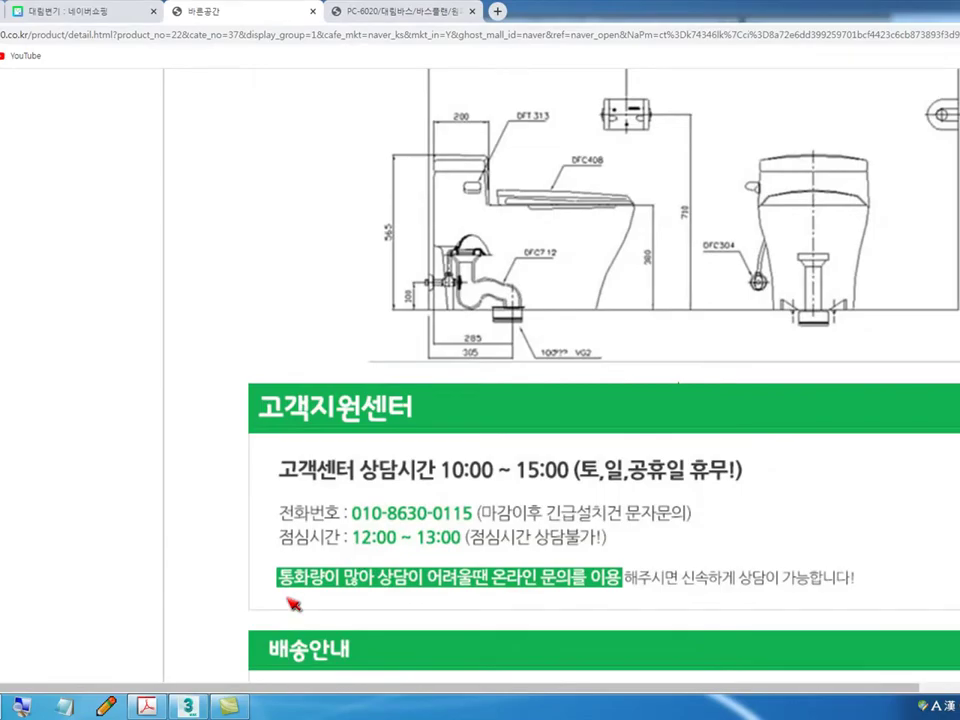
pyautogui.click(189, 707)
pyautogui.scroll(-5, 345, 515)
pyautogui.keyDown('alt'); pyautogui.moveTo(291, 280); pyautogui.dragTo(308, 285, button='middle'); pyautogui.keyUp('alt')
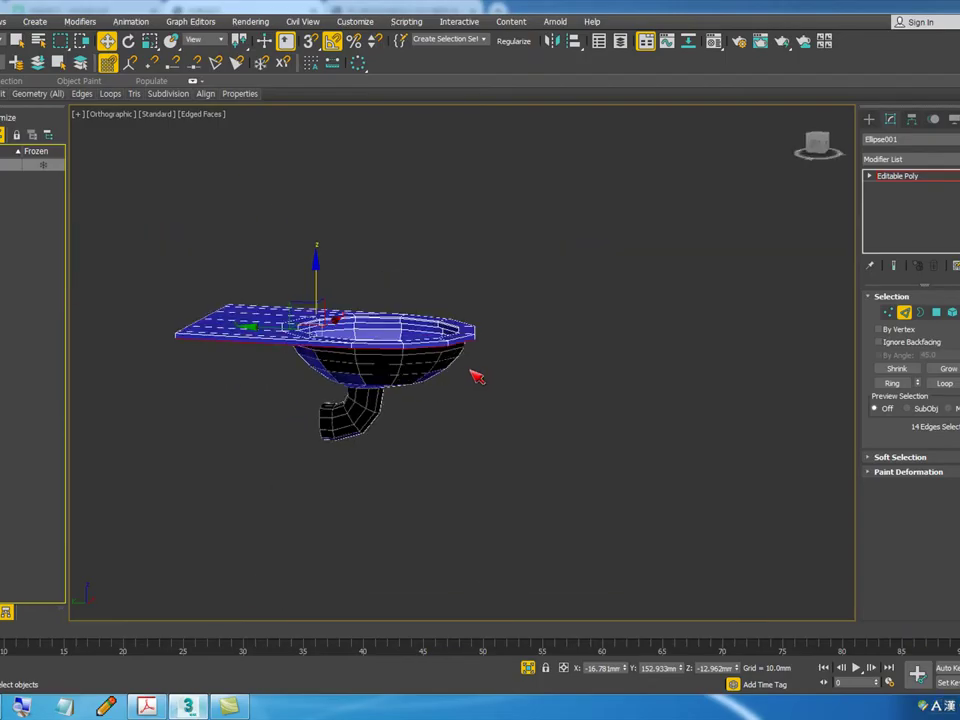
pyautogui.scroll(2, 465, 385)
pyautogui.moveTo(349, 364); pyautogui.dragTo(383, 355, button='middle')
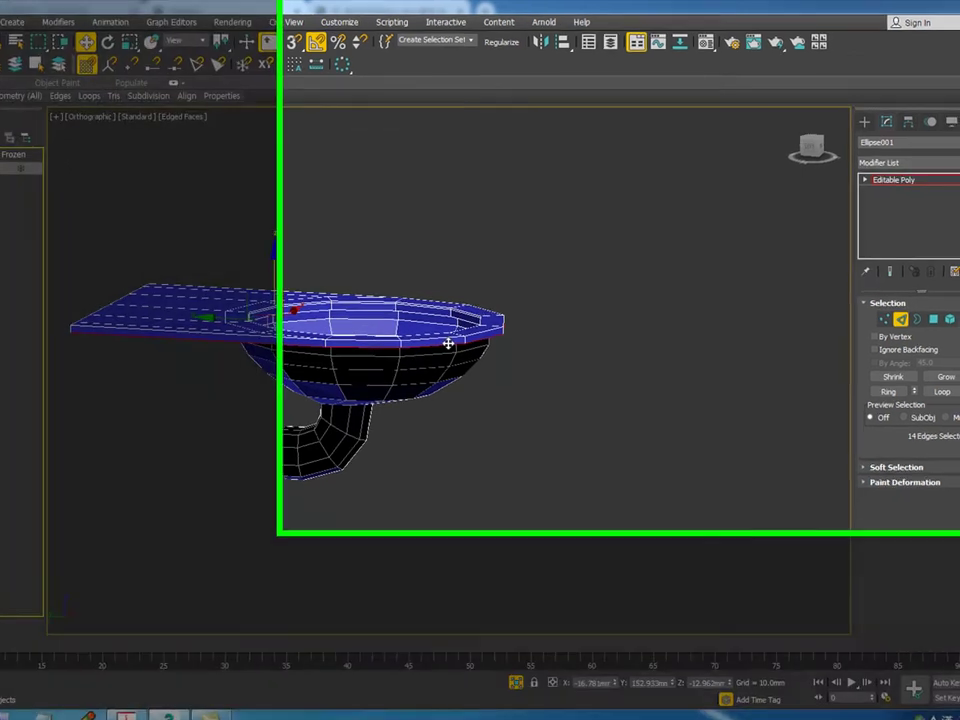
# Step: Draw a Standard Primitives box beside the toilet in the top view, about 666 mm long and 450 mm wide
pyautogui.press('t')
pyautogui.scroll(-4, 461, 319)
pyautogui.click(792, 167)
pyautogui.click(847, 292)
pyautogui.click(792, 193)
pyautogui.click(832, 279)
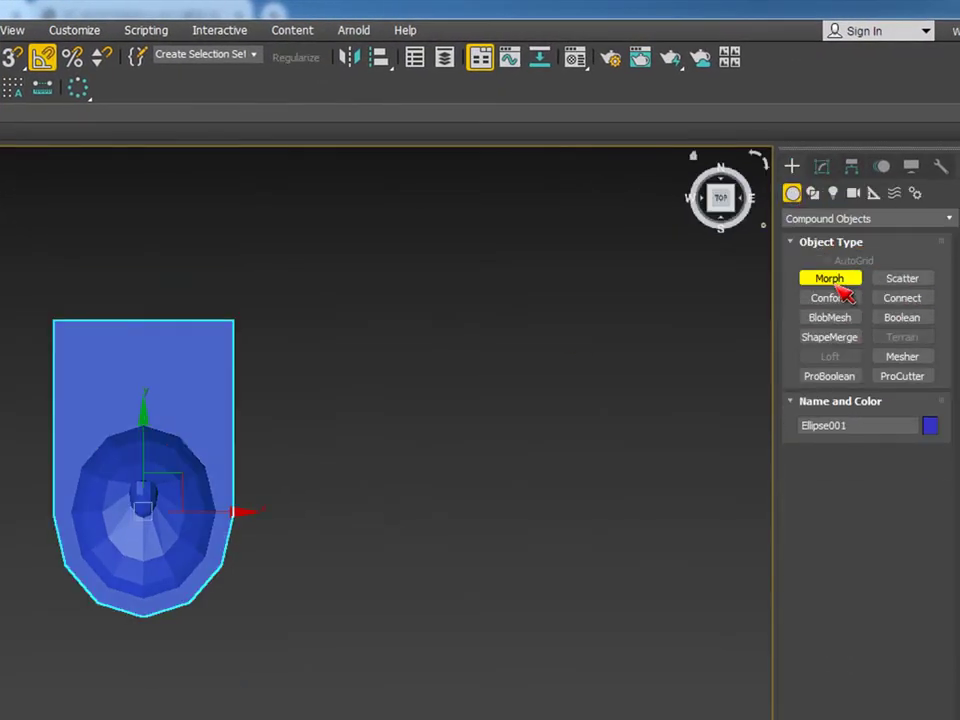
pyautogui.click(806, 219)
pyautogui.click(816, 240)
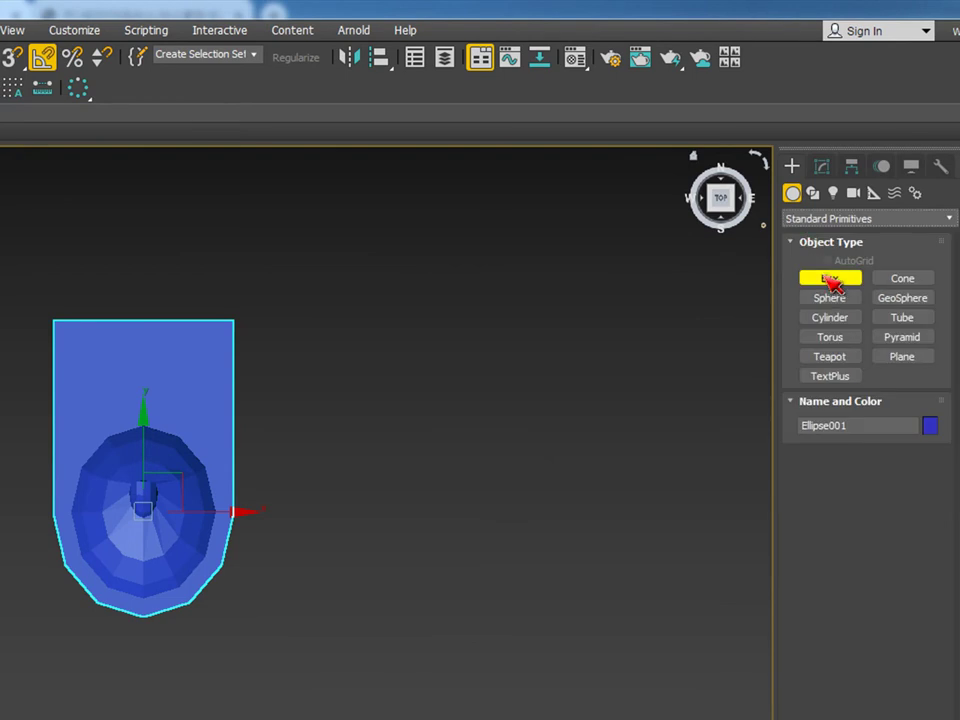
pyautogui.click(826, 278)
pyautogui.moveTo(312, 319); pyautogui.dragTo(478, 593)
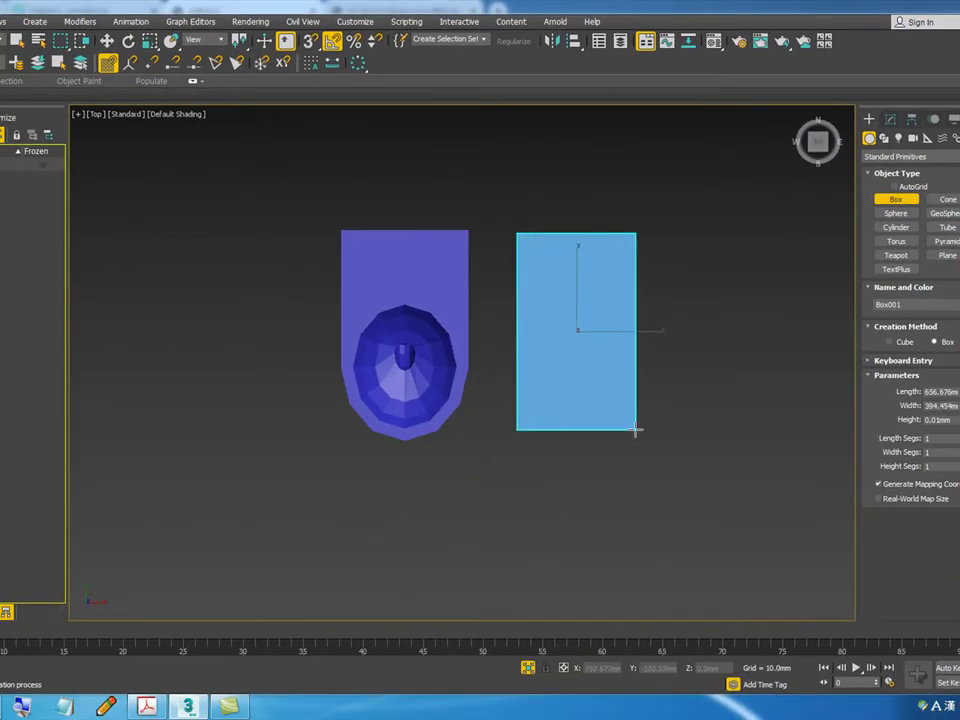
# Step: Pull the box downward and set its height to -400 mm as a height guide
pyautogui.keyDown('alt'); pyautogui.moveTo(647, 446); pyautogui.dragTo(670, 380, button='middle'); pyautogui.keyUp('alt')
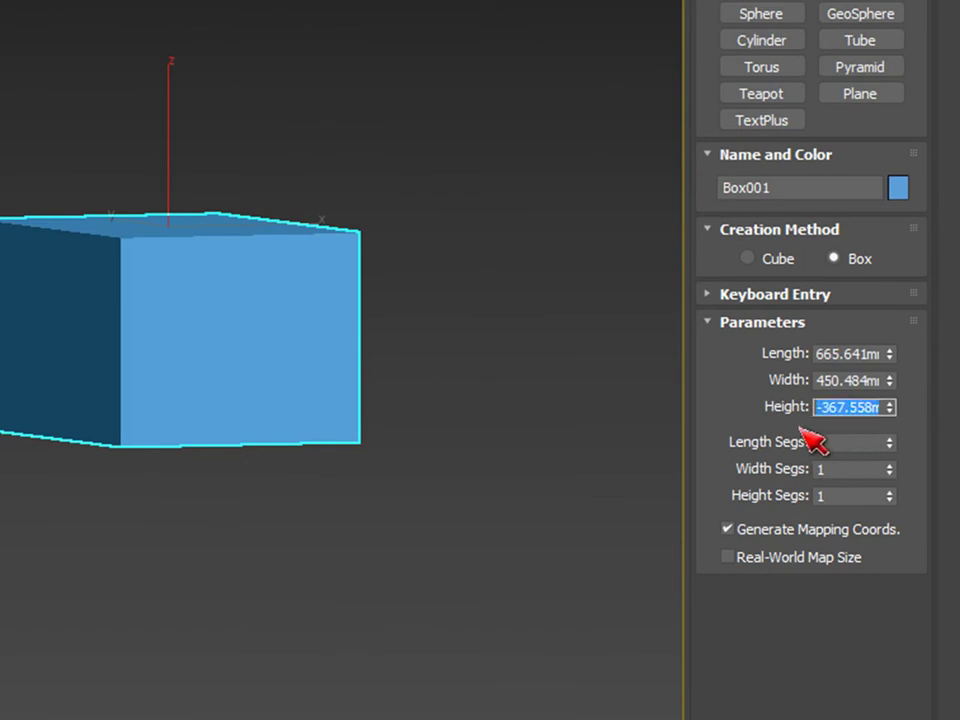
pyautogui.write('0')
pyautogui.press('Return')
pyautogui.moveTo(478, 352); pyautogui.dragTo(491, 358)
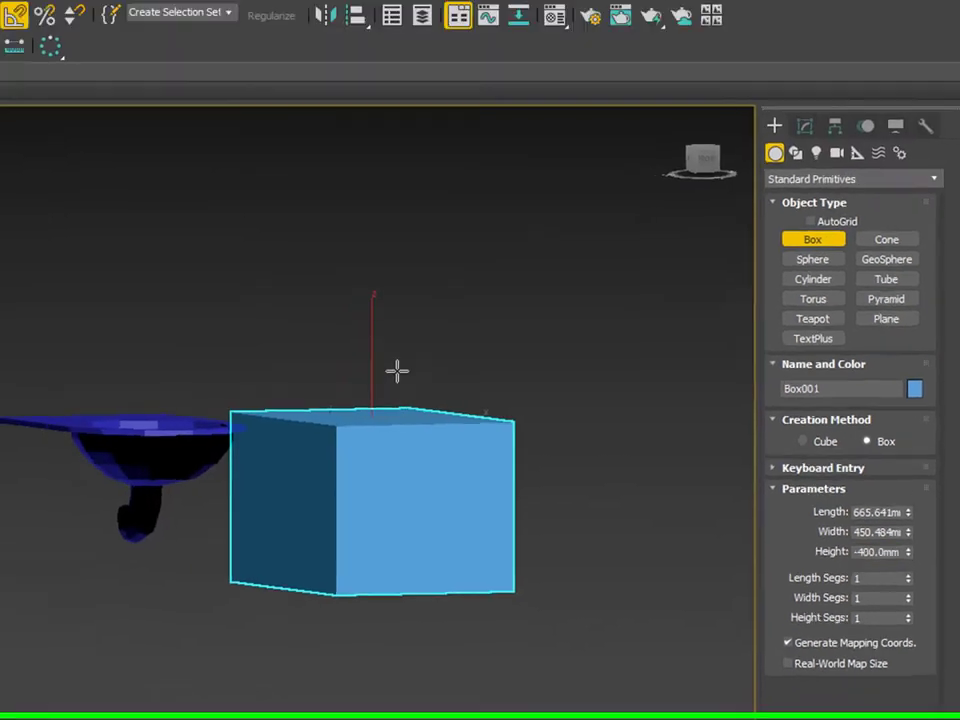
pyautogui.rightClick(411, 444)
pyautogui.rightClick(456, 450)
# Step: Compare the toilet's side profile with the guide box from the left side and in an angled view
pyautogui.moveTo(456, 450); pyautogui.dragTo(56, 409, button='middle')
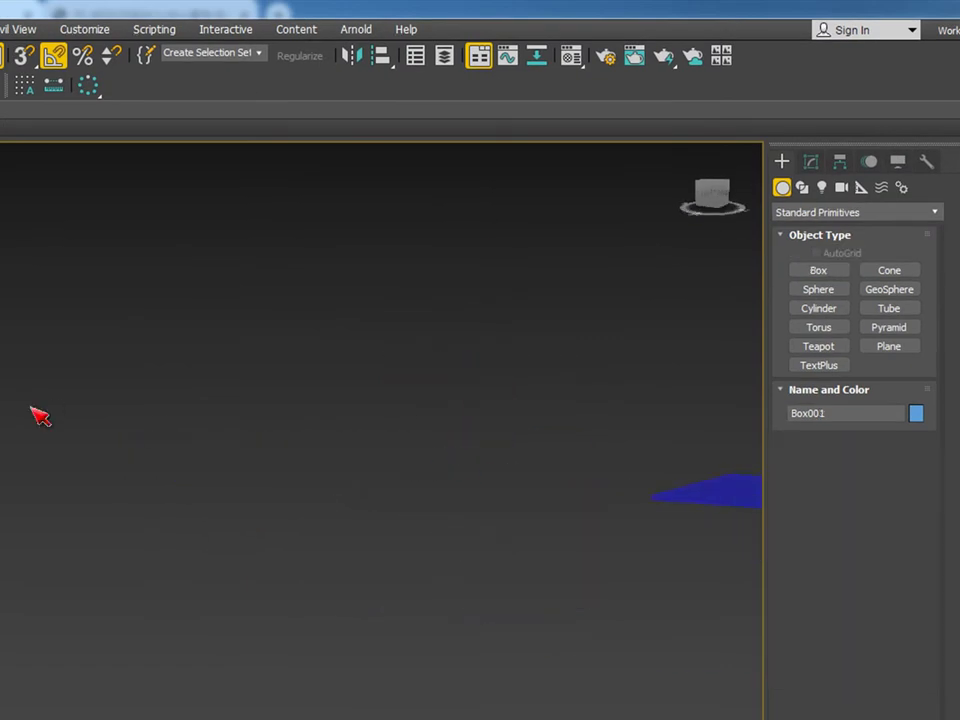
pyautogui.press('z')
pyautogui.press('f')
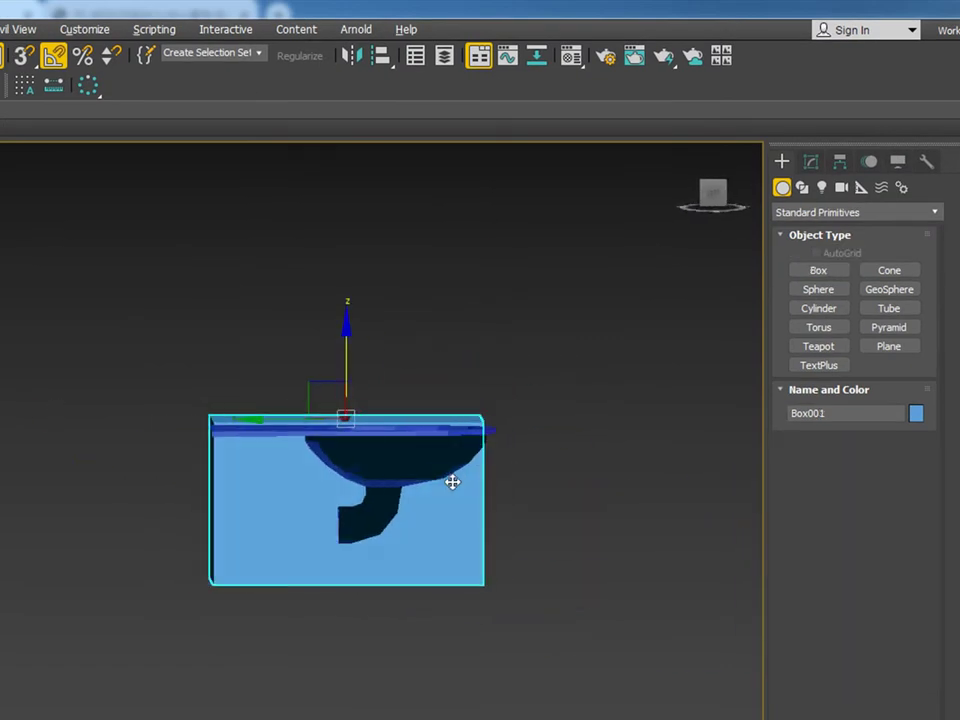
pyautogui.scroll(3, 471, 469)
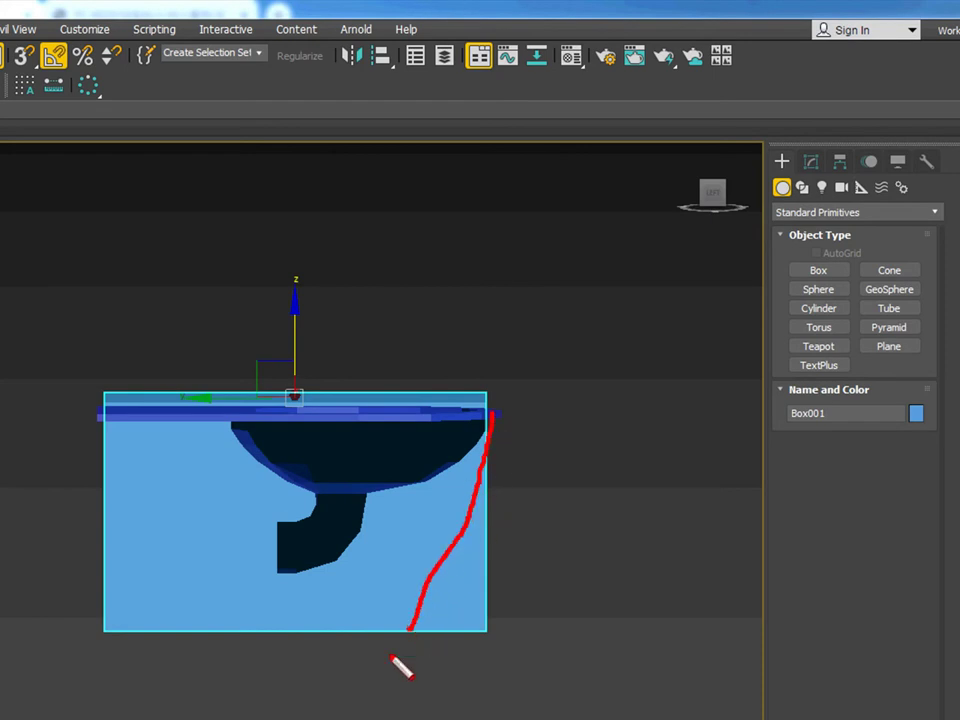
pyautogui.moveTo(413, 652)
pyautogui.keyDown('alt'); pyautogui.mouseDown(button='middle')
pyautogui.moveTo(442, 567)
pyautogui.moveTo(300, 560)
pyautogui.mouseUp(button='middle'); pyautogui.keyUp('alt')
pyautogui.scroll(2, 0, 540)
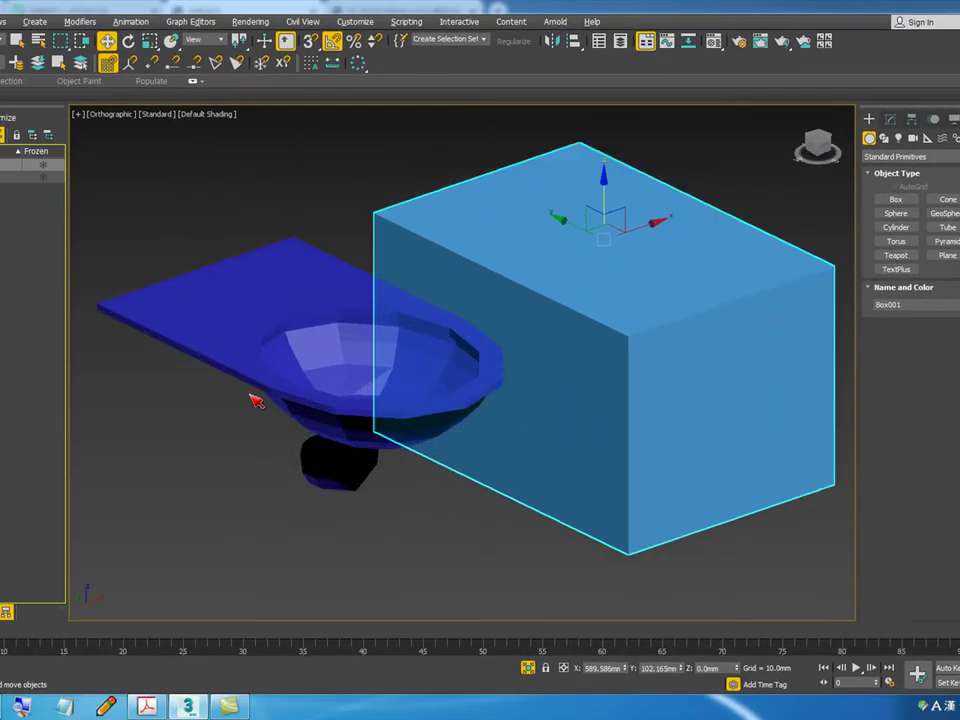
# Step: Select the toilet, extrude its outer outline edges downward along Z with edged faces shown, and scale them slightly inward in XY
pyautogui.click(255, 400)
pyautogui.press('z')
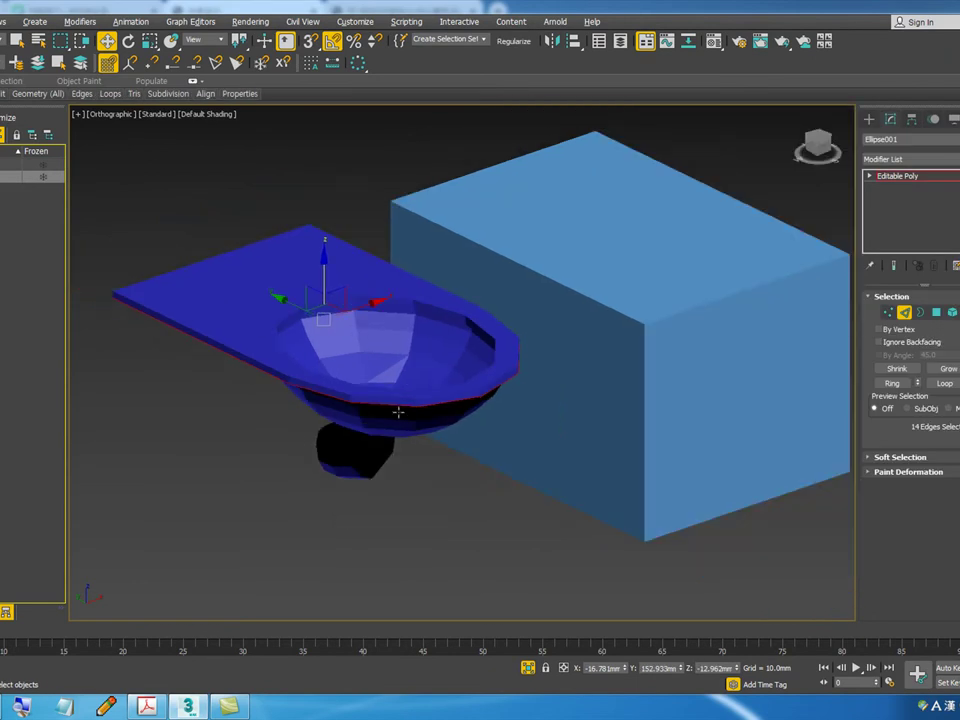
pyautogui.keyDown('alt'); pyautogui.moveTo(398, 411); pyautogui.dragTo(411, 337, button='middle'); pyautogui.keyUp('alt')
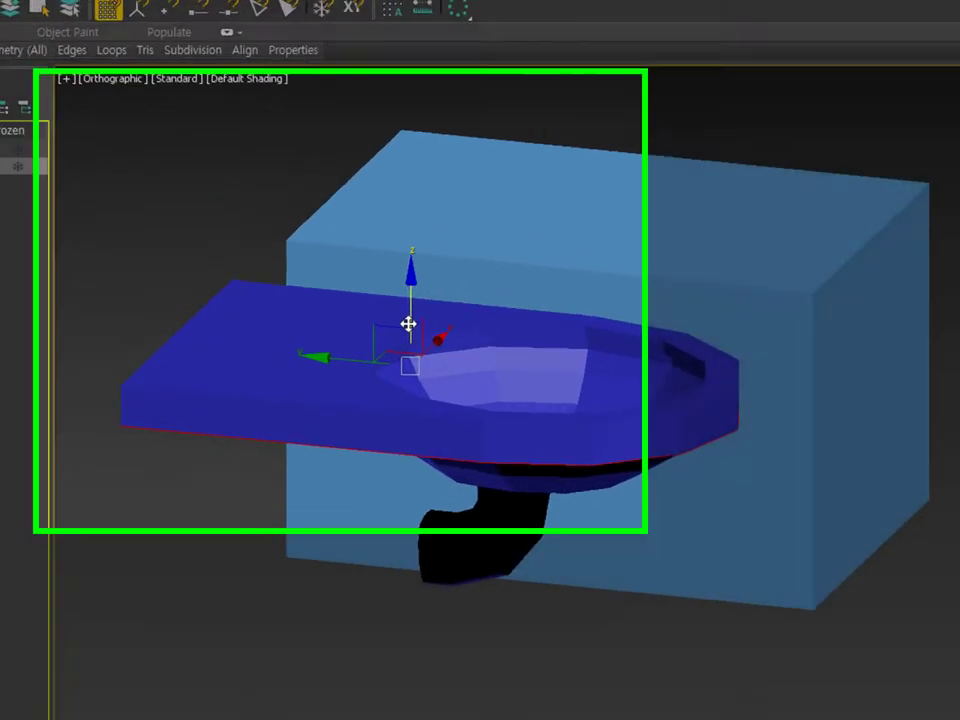
pyautogui.press('F4')
pyautogui.keyDown('alt'); pyautogui.moveTo(833, 584); pyautogui.dragTo(864, 552, button='middle'); pyautogui.keyUp('alt')
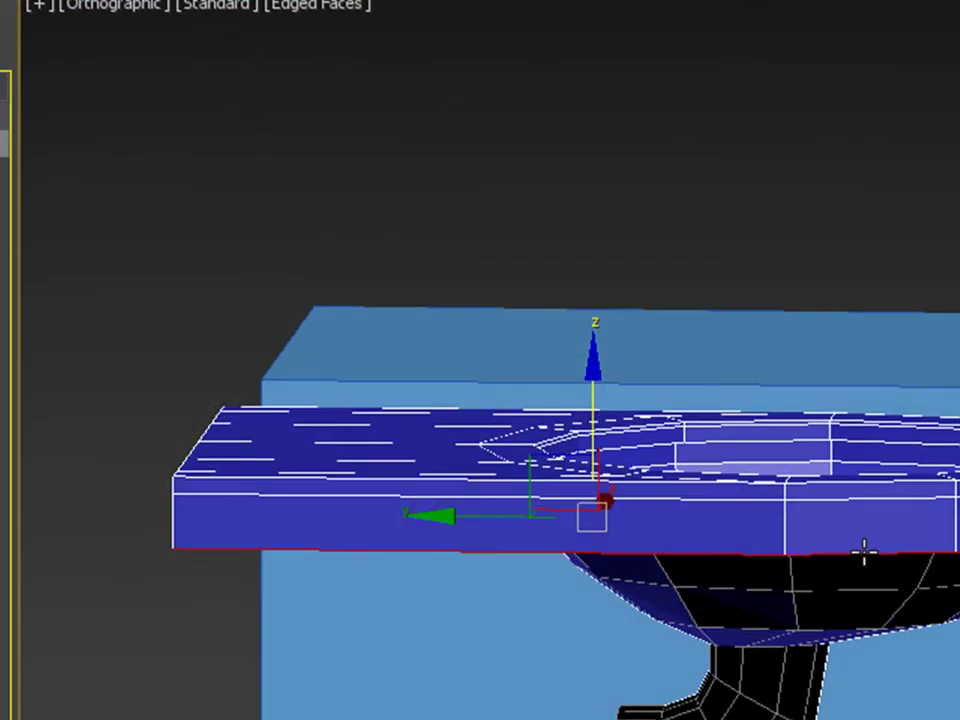
pyautogui.keyDown('alt'); pyautogui.moveTo(797, 585); pyautogui.dragTo(648, 537, button='middle'); pyautogui.keyUp('alt')
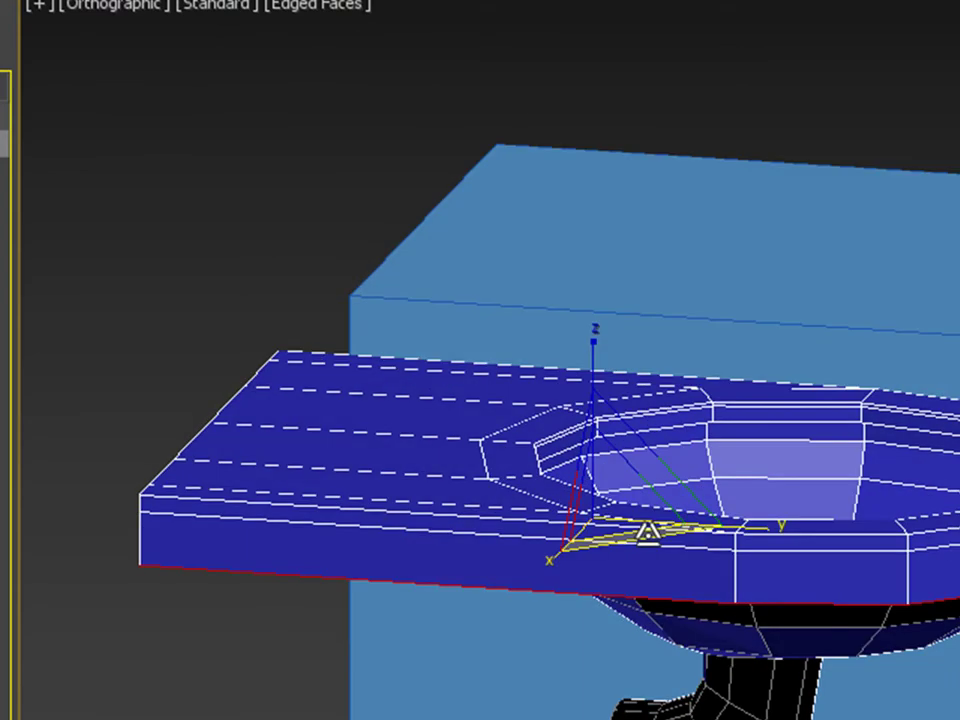
pyautogui.moveTo(647, 530); pyautogui.dragTo(657, 527)
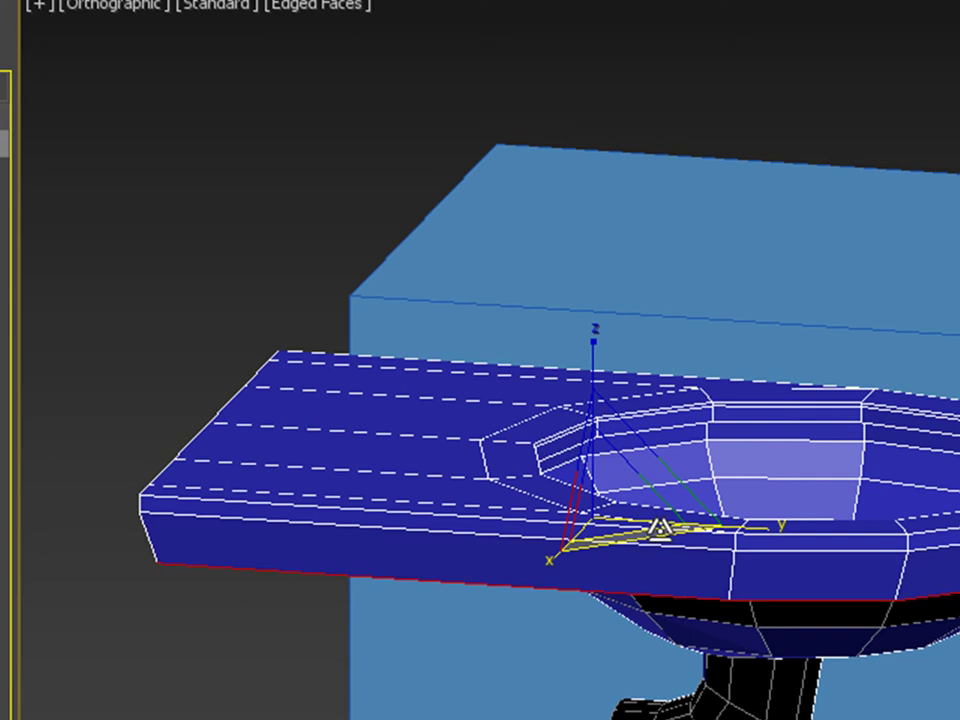
# Step: Extrude the toilet body's lower outline edges downward in two more short bands, tapering each one inward
pyautogui.press('w')
pyautogui.keyDown('alt'); pyautogui.moveTo(669, 523); pyautogui.dragTo(600, 400, button='middle'); pyautogui.keyUp('alt')
pyautogui.moveTo(600, 387); pyautogui.dragTo(598, 450)
pyautogui.keyDown('alt'); pyautogui.moveTo(700, 510); pyautogui.dragTo(583, 489, button='middle'); pyautogui.keyUp('alt')
pyautogui.keyDown('alt'); pyautogui.moveTo(671, 600); pyautogui.dragTo(615, 530, button='middle'); pyautogui.keyUp('alt')
pyautogui.press('r')
pyautogui.press('w')
# Step: Extrude the body's lower edges downward in a taller fourth band and scale its bottom edges slightly inward in XY
pyautogui.keyDown('shift'); pyautogui.moveTo(590, 522); pyautogui.dragTo(598, 621); pyautogui.keyUp('shift')
pyautogui.keyDown('alt'); pyautogui.moveTo(570, 551); pyautogui.dragTo(590, 404, button='middle'); pyautogui.keyUp('alt')
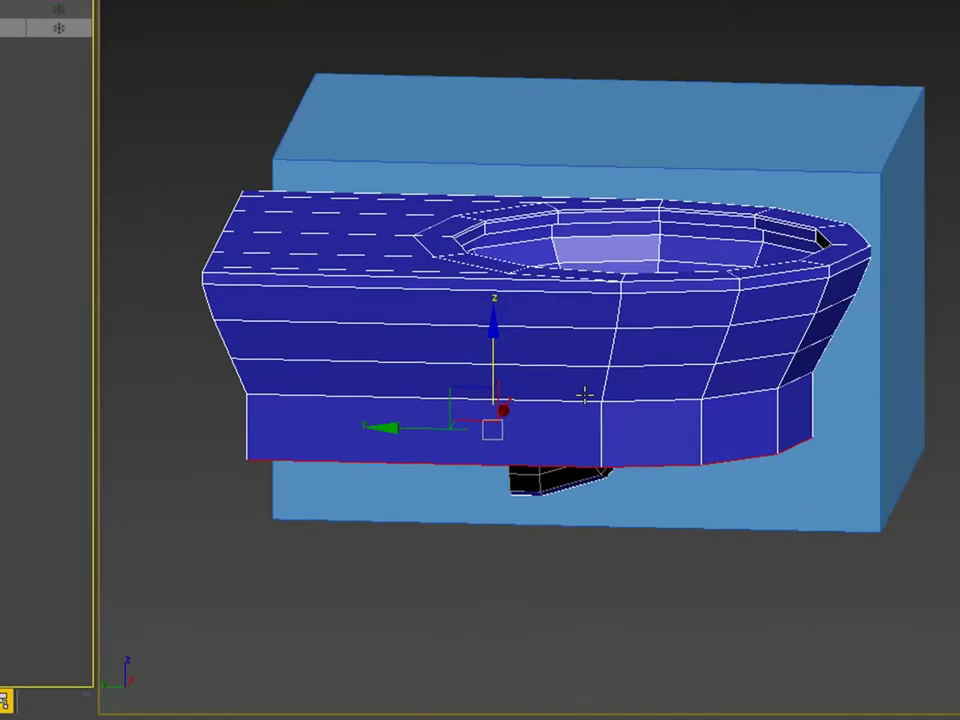
pyautogui.press('e')
pyautogui.keyDown('alt'); pyautogui.moveTo(527, 445); pyautogui.dragTo(575, 465, button='middle'); pyautogui.keyUp('alt')
pyautogui.press('w')
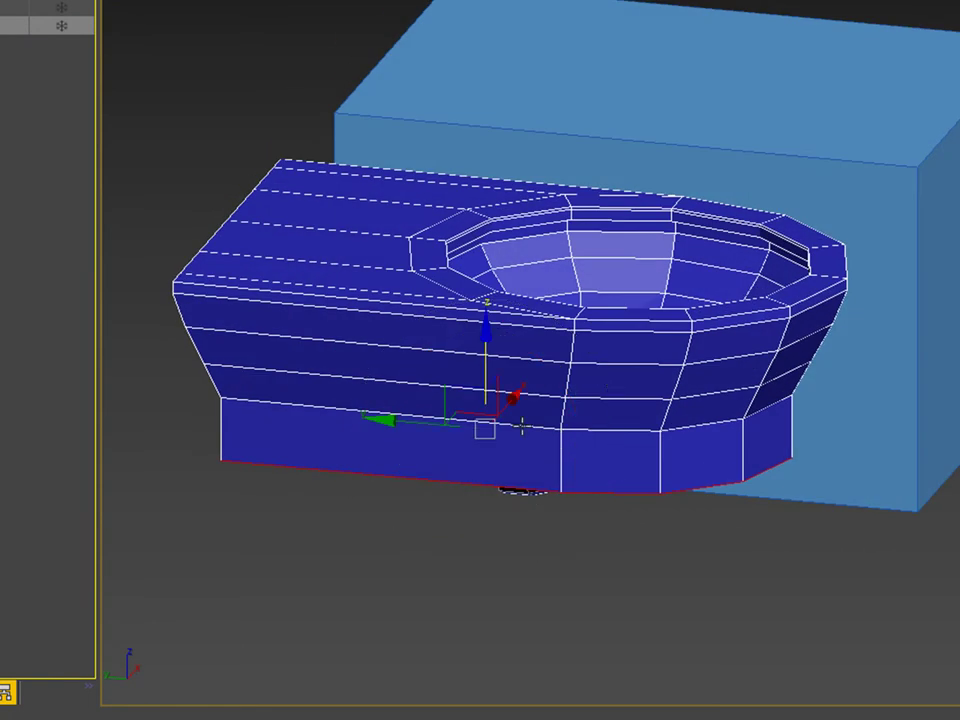
pyautogui.press('r')
pyautogui.moveTo(522, 450); pyautogui.dragTo(519, 446)
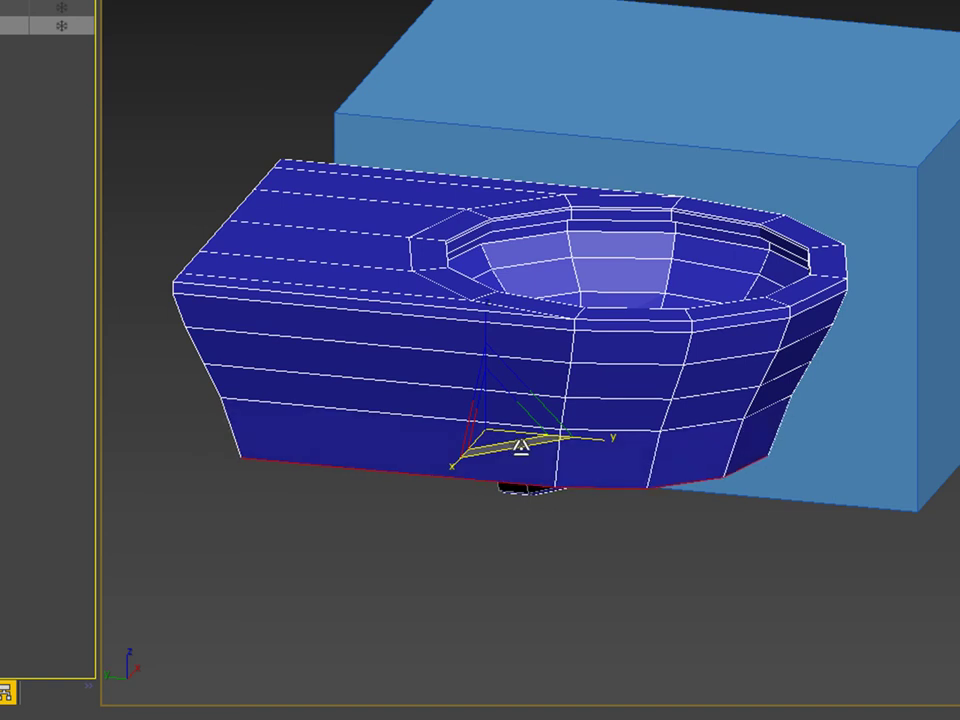
# Step: Add a fifth band by extruding the body's bottom edges past the drain pipe's lower end and scaling them slightly inward
pyautogui.keyDown('alt'); pyautogui.moveTo(519, 446); pyautogui.dragTo(668, 423, button='middle'); pyautogui.keyUp('alt')
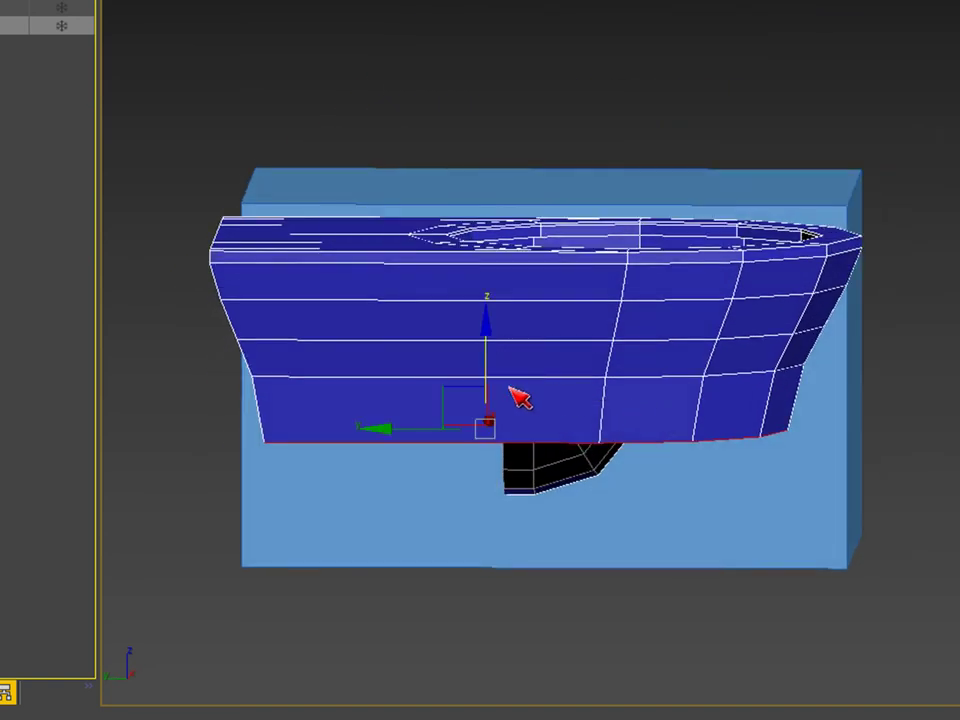
pyautogui.keyDown('shift'); pyautogui.moveTo(485, 365); pyautogui.dragTo(485, 443); pyautogui.keyUp('shift')
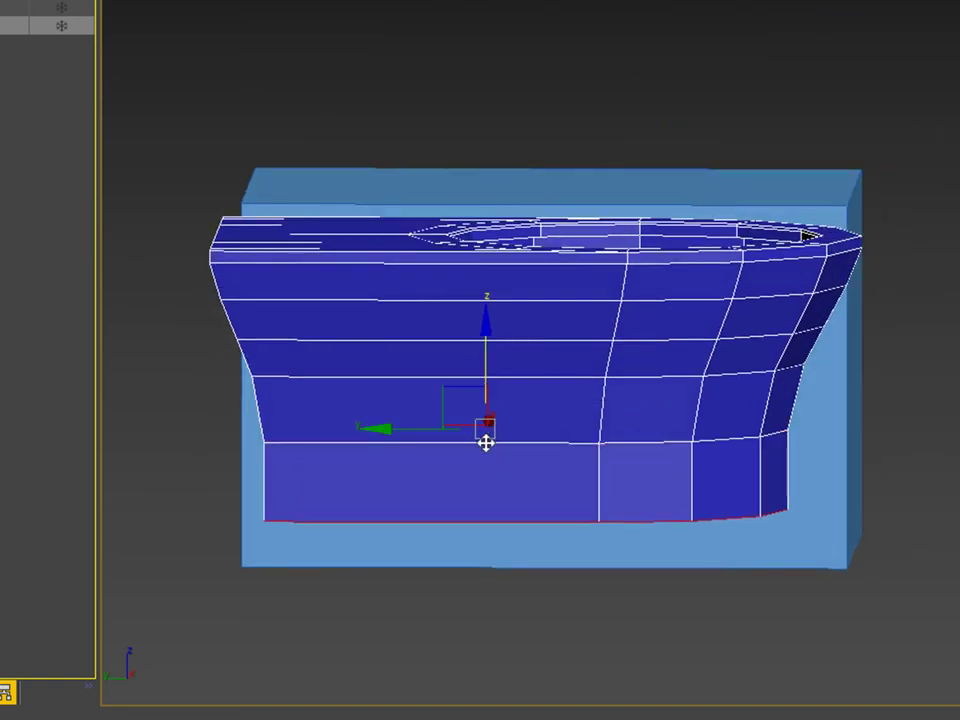
pyautogui.keyDown('alt'); pyautogui.moveTo(573, 470); pyautogui.dragTo(545, 524, button='middle'); pyautogui.keyUp('alt')
pyautogui.press('e')
pyautogui.press('r')
pyautogui.moveTo(517, 519); pyautogui.dragTo(518, 519)
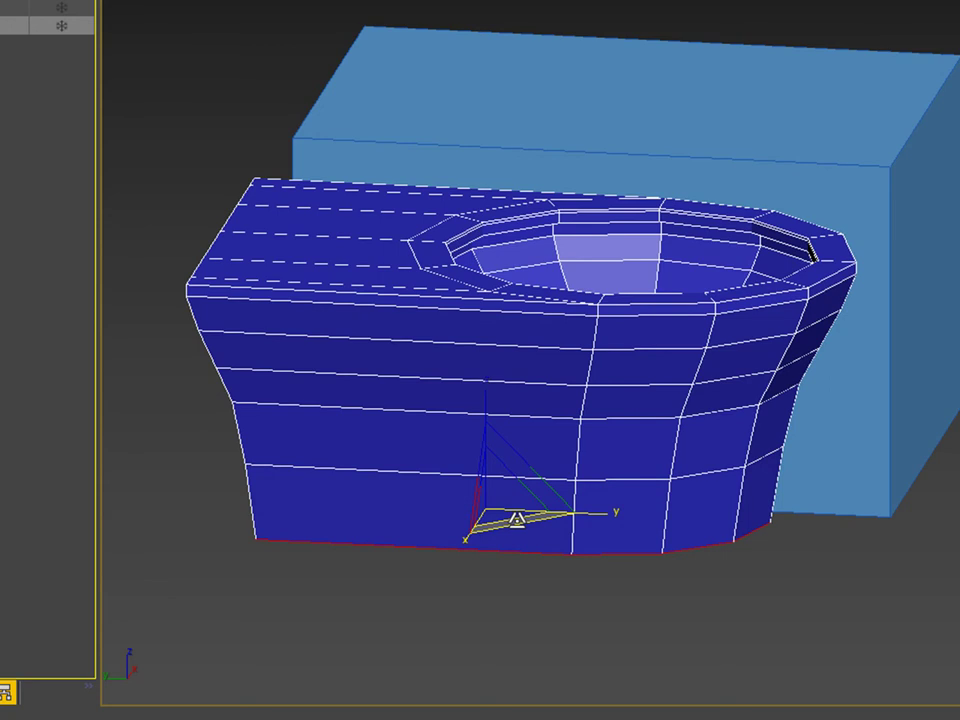
# Step: Extrude the body's bottom edges down to the guide box's underside and scale them slightly inward in XY
pyautogui.keyDown('alt'); pyautogui.moveTo(536, 522); pyautogui.dragTo(690, 463, button='middle'); pyautogui.keyUp('alt')
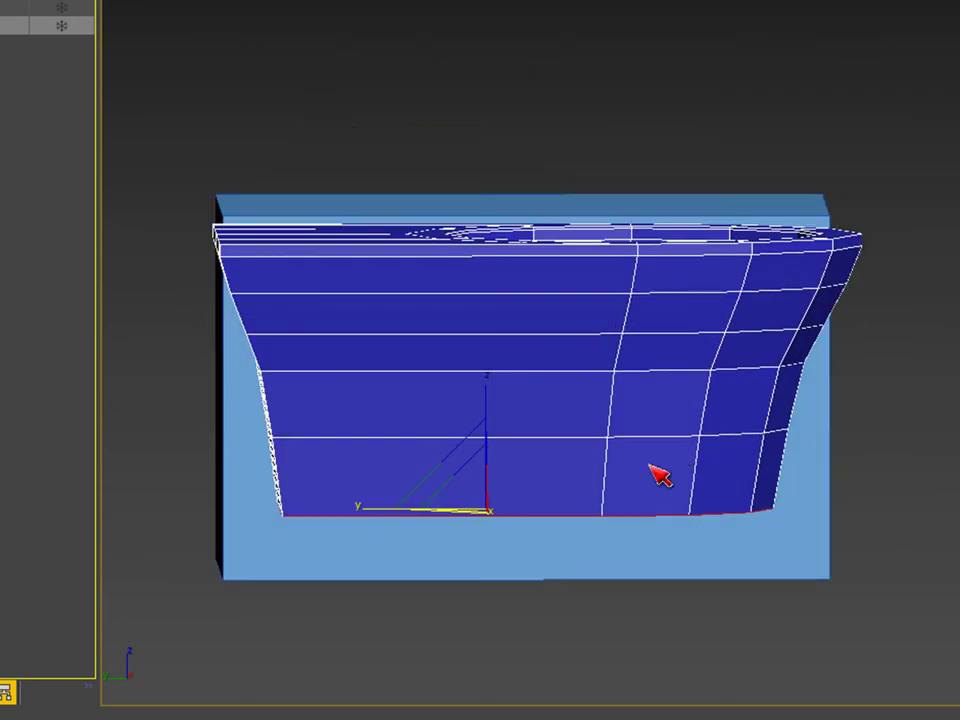
pyautogui.keyDown('shift'); pyautogui.moveTo(484, 440); pyautogui.dragTo(486, 500); pyautogui.keyUp('shift')
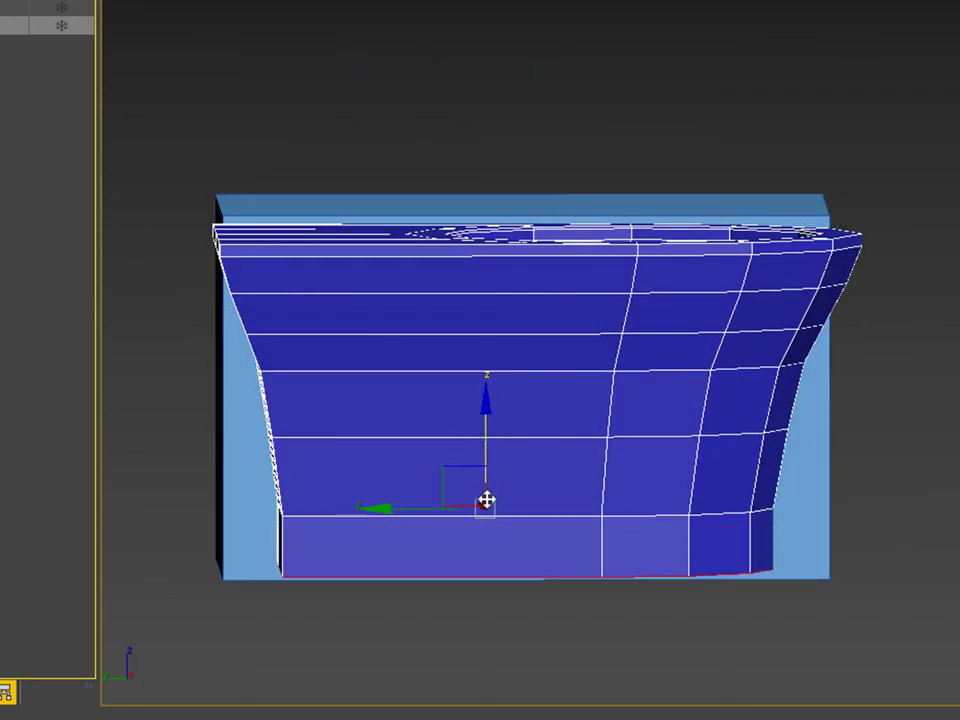
pyautogui.scroll(5, 587, 512)
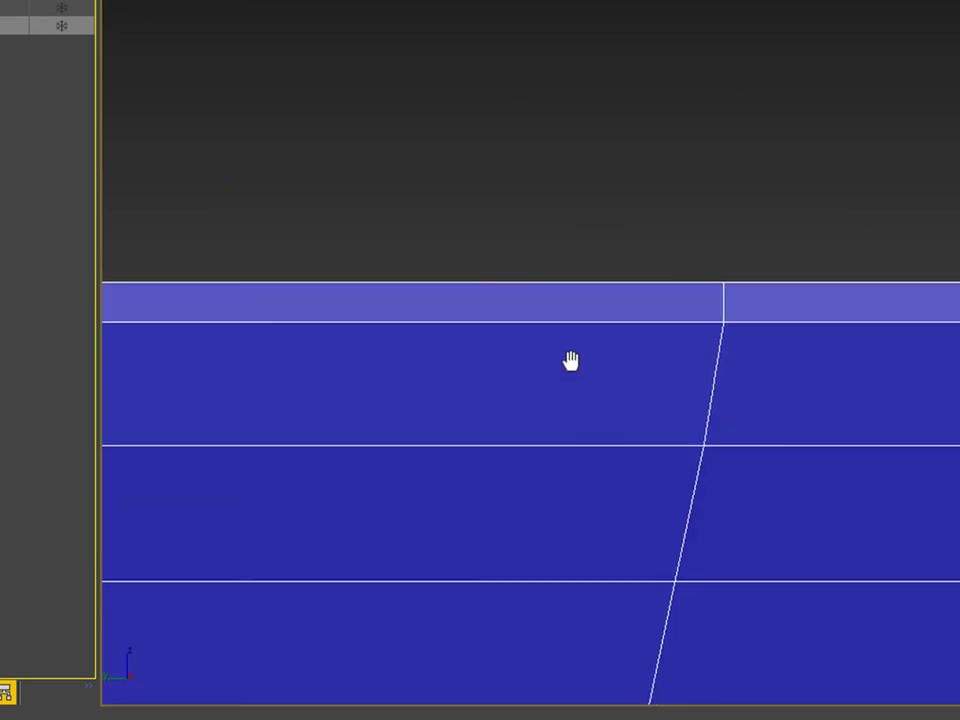
pyautogui.scroll(-6, 699, 482)
pyautogui.scroll(2, 615, 535)
pyautogui.moveTo(484, 459); pyautogui.dragTo(484, 484)
pyautogui.keyDown('alt'); pyautogui.moveTo(484, 484); pyautogui.dragTo(573, 583, button='middle'); pyautogui.keyUp('alt')
pyautogui.press('e')
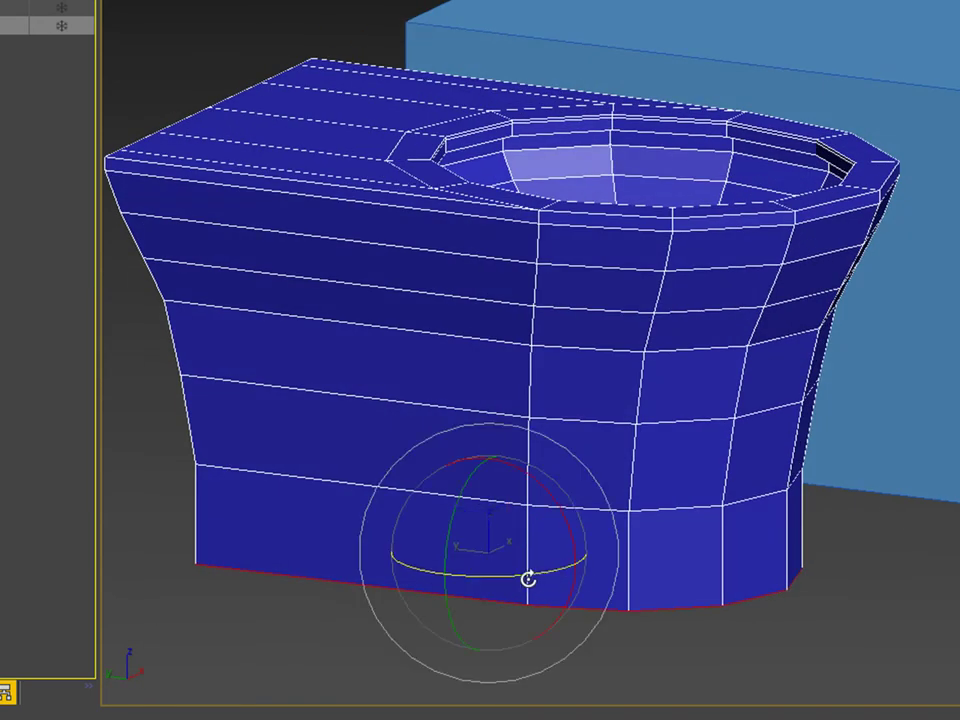
pyautogui.press('r')
pyautogui.moveTo(523, 566); pyautogui.dragTo(526, 565)
# Step: Select all the vertices along the toilet body's slanted back in the left view
pyautogui.scroll(-3, 814, 499)
pyautogui.keyDown('alt'); pyautogui.moveTo(814, 499); pyautogui.dragTo(925, 475, button='middle'); pyautogui.keyUp('alt')
pyautogui.press('f')
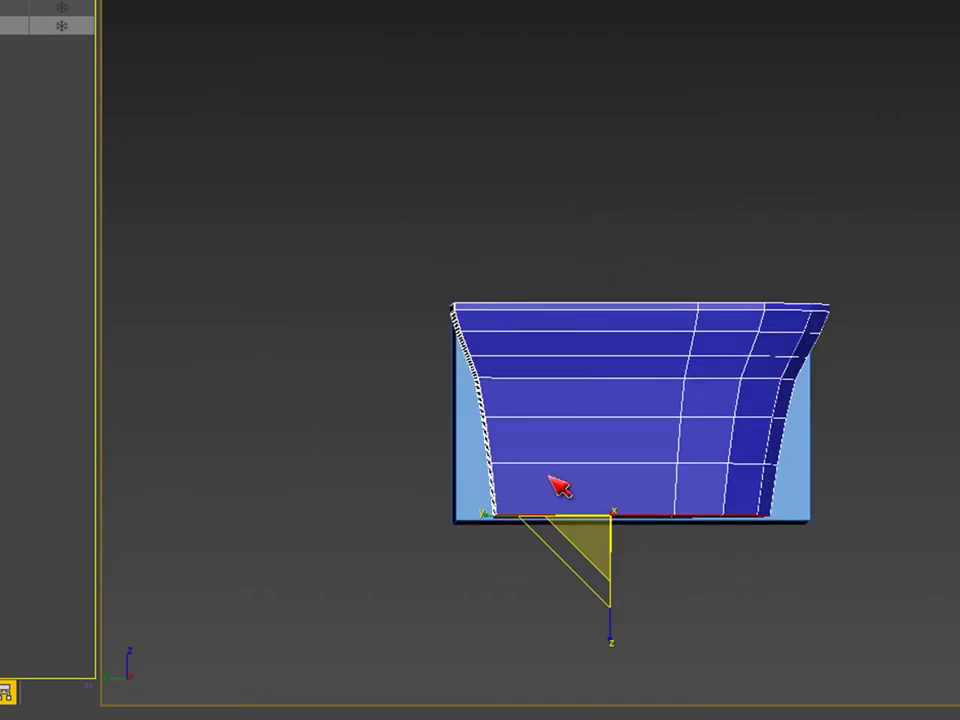
pyautogui.scroll(5, 550, 480)
pyautogui.scroll(-4, 619, 231)
pyautogui.moveTo(275, 94); pyautogui.dragTo(441, 572)
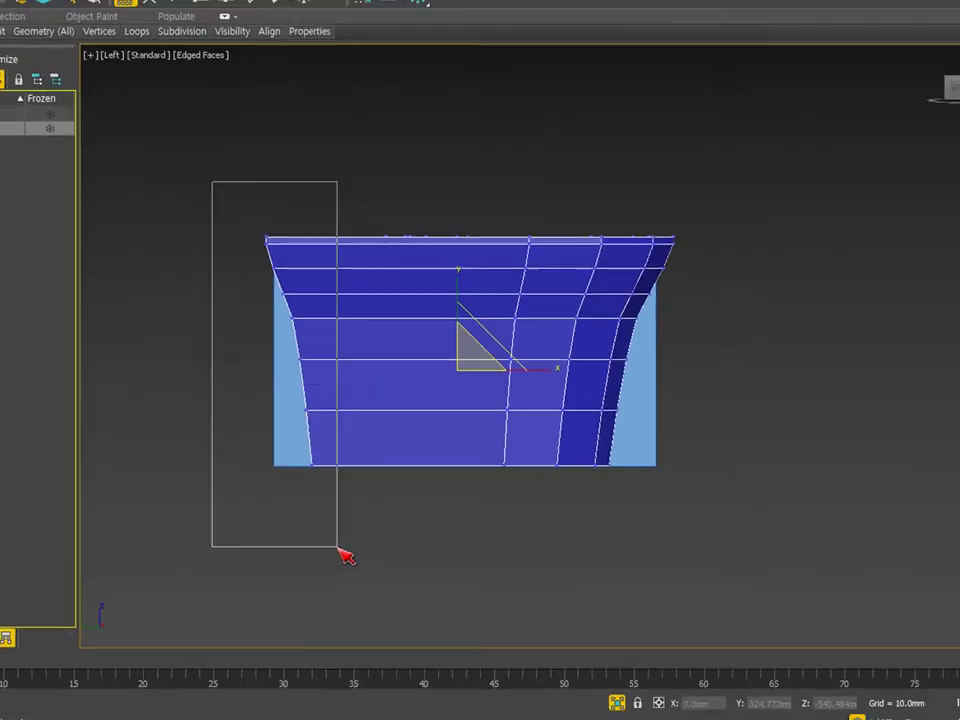
pyautogui.moveTo(358, 556); pyautogui.dragTo(358, 556)
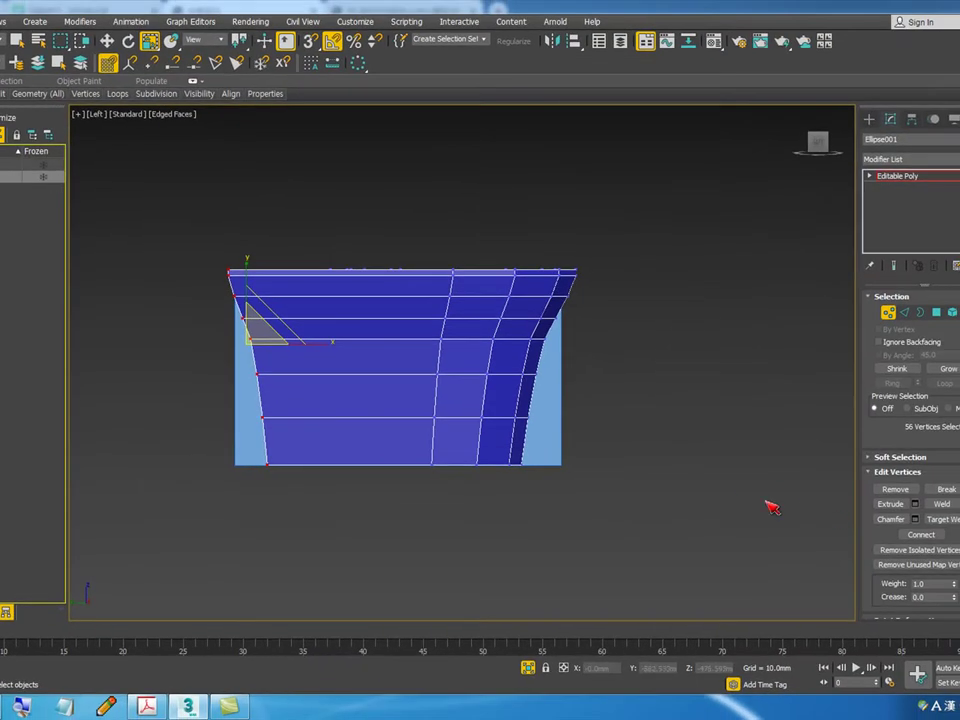
# Step: Switch to wireframe display and make the selected back vertices planar along Y to flatten the toilet's rear
pyautogui.press('F3')
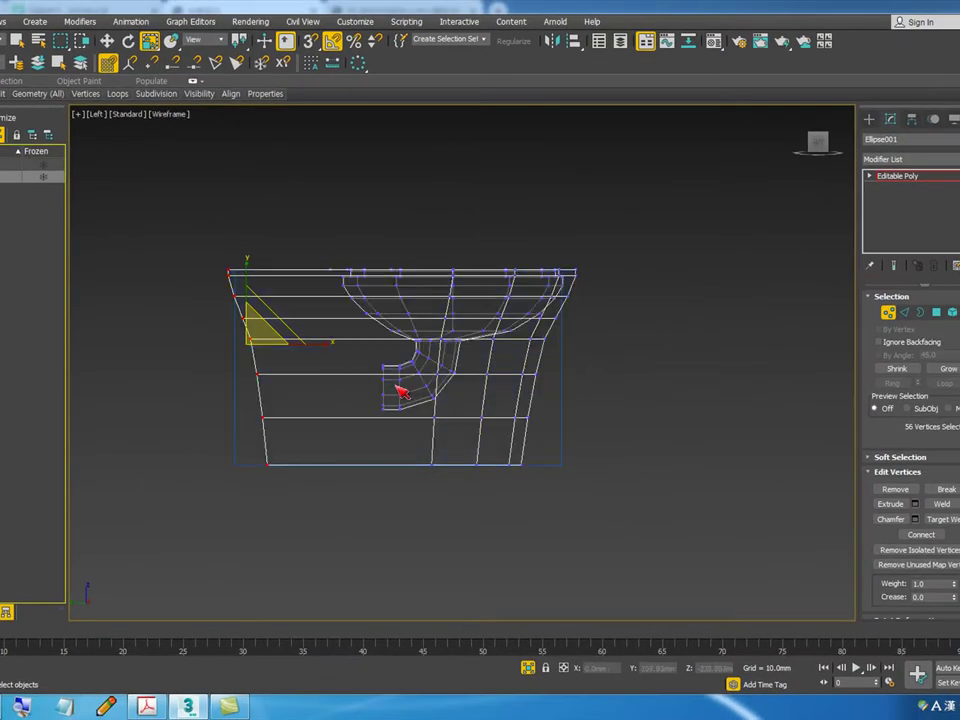
pyautogui.scroll(4, 400, 393)
pyautogui.moveTo(386, 403); pyautogui.dragTo(429, 386, button='middle')
pyautogui.scroll(-4, 314, 480)
pyautogui.click(740, 533)
pyautogui.moveTo(935, 550); pyautogui.dragTo(936, 165)
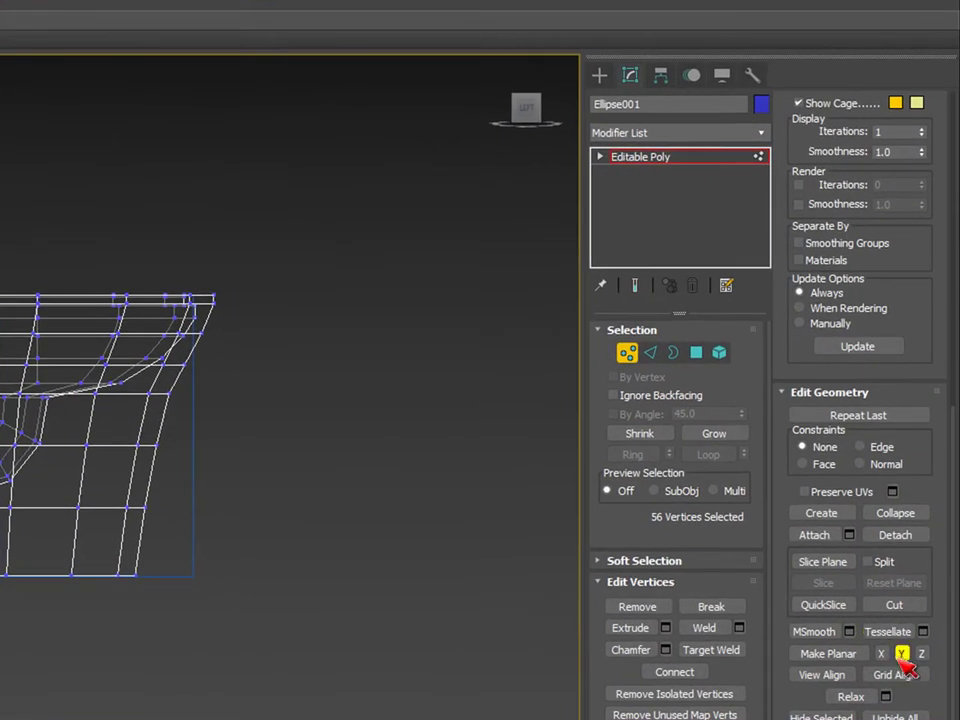
pyautogui.click(902, 654)
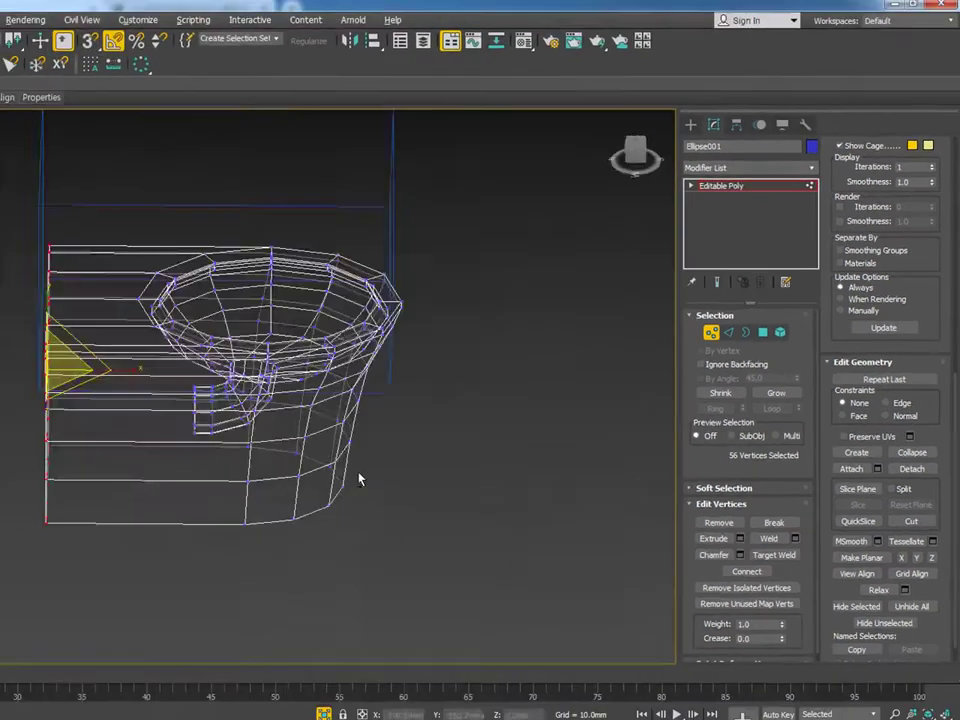
pyautogui.keyDown('alt'); pyautogui.moveTo(52, 351); pyautogui.dragTo(122, 311, button='middle'); pyautogui.keyUp('alt')
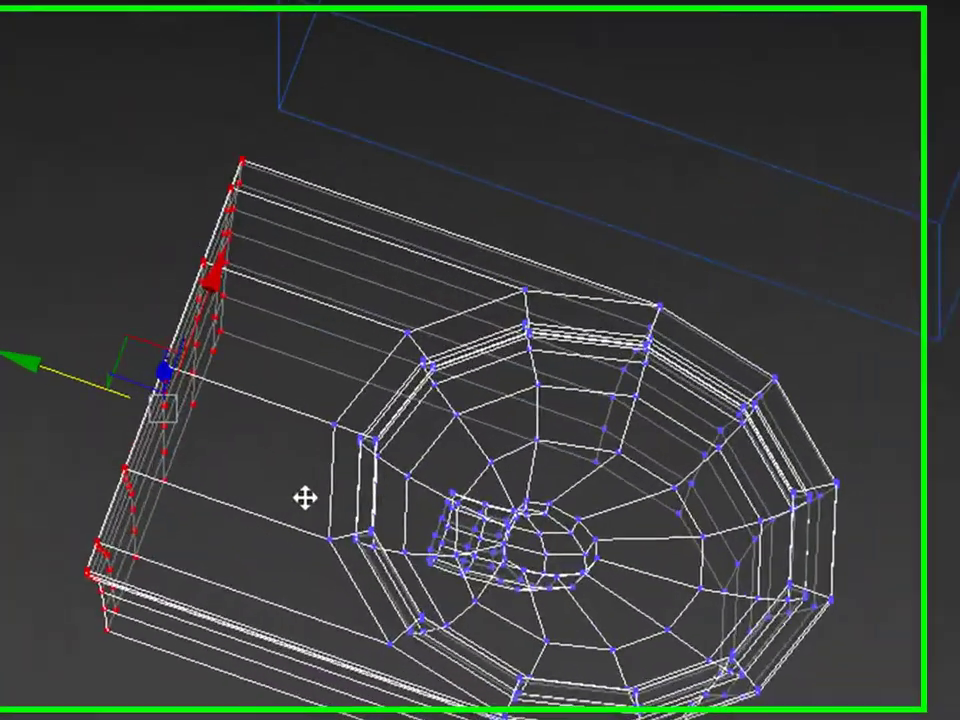
# Step: Return to shaded display and apply a MeshSmooth modifier to the toilet body to preview its rounded form
pyautogui.moveTo(304, 497)
pyautogui.keyDown('alt'); pyautogui.mouseDown(button='middle')
pyautogui.moveTo(354, 493)
pyautogui.moveTo(414, 294)
pyautogui.moveTo(368, 288)
pyautogui.moveTo(375, 283)
pyautogui.moveTo(289, 321)
pyautogui.moveTo(475, 507)
pyautogui.mouseUp(button='middle'); pyautogui.keyUp('alt')
pyautogui.press('F3')
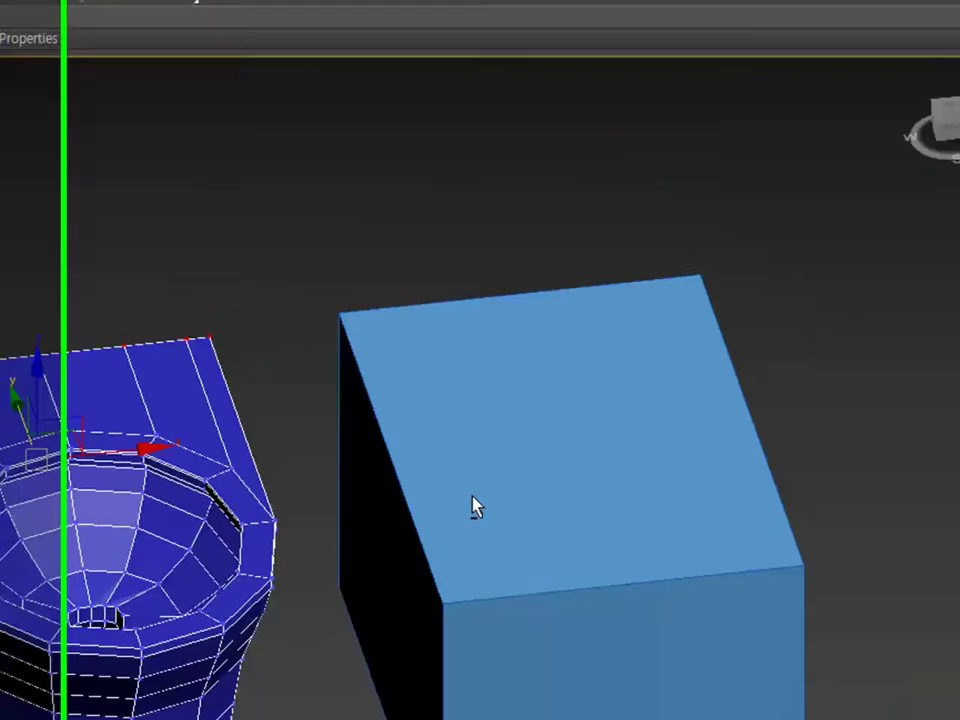
pyautogui.click(880, 247)
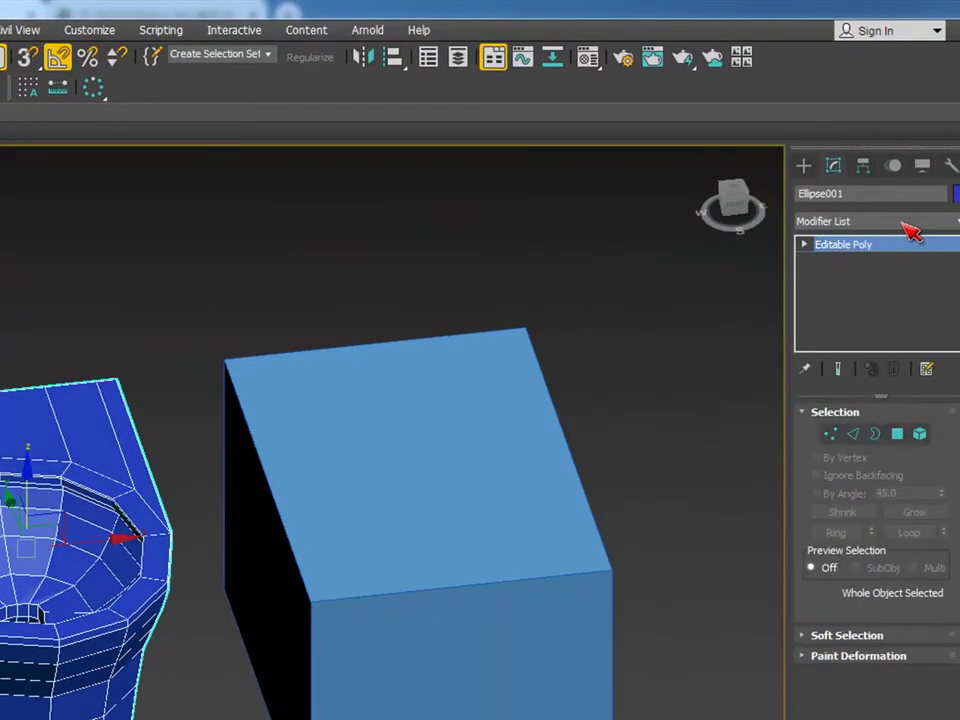
pyautogui.click(902, 222)
pyautogui.press('m')
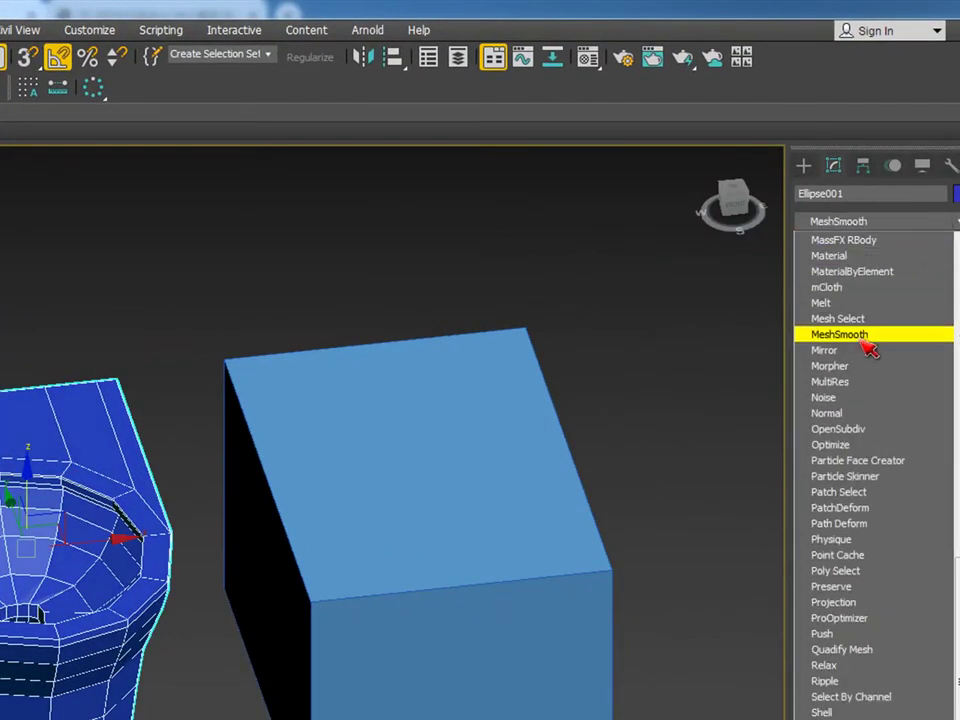
pyautogui.click(868, 334)
pyautogui.click(143, 378)
pyautogui.keyDown('alt'); pyautogui.moveTo(143, 378); pyautogui.dragTo(205, 570, button='middle'); pyautogui.keyUp('alt')
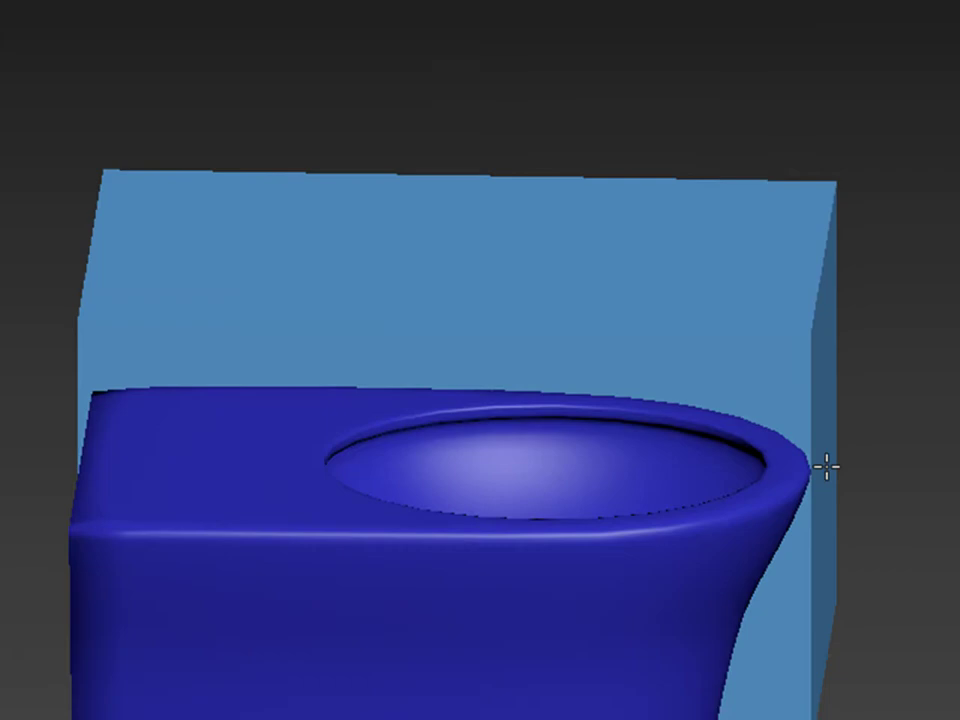
pyautogui.keyDown('alt'); pyautogui.moveTo(827, 465); pyautogui.dragTo(531, 673, button='middle'); pyautogui.keyUp('alt')
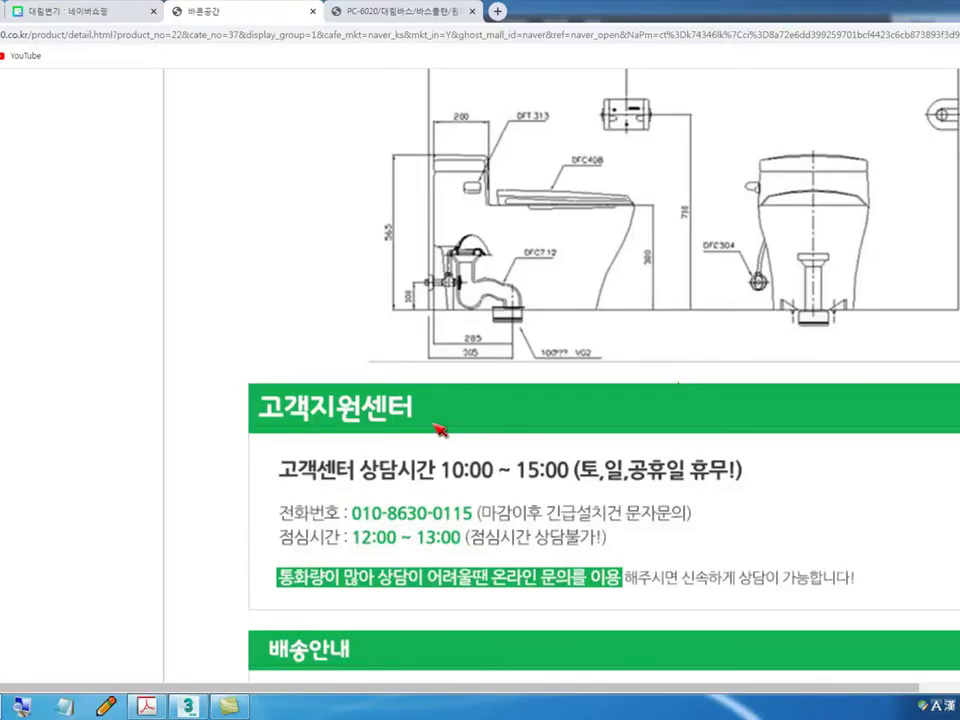
# Step: Check the toilet's dimension drawing in the browser and set the guide box's width to match it
pyautogui.scroll(3, 443, 369)
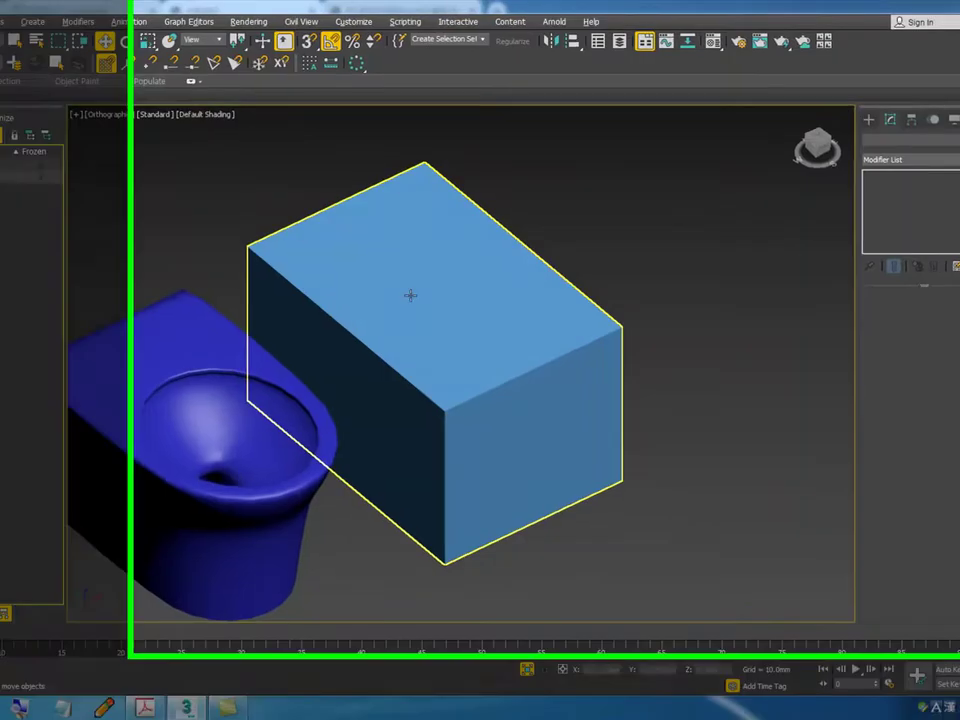
pyautogui.click(410, 295)
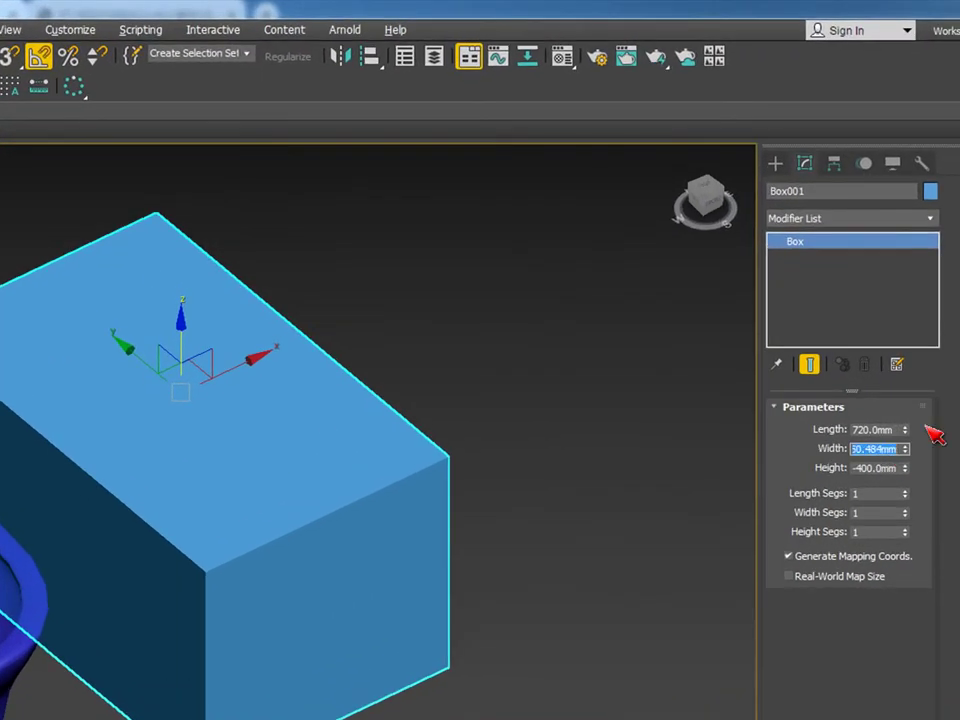
pyautogui.write('0')
pyautogui.press('Return')
pyautogui.click(553, 411)
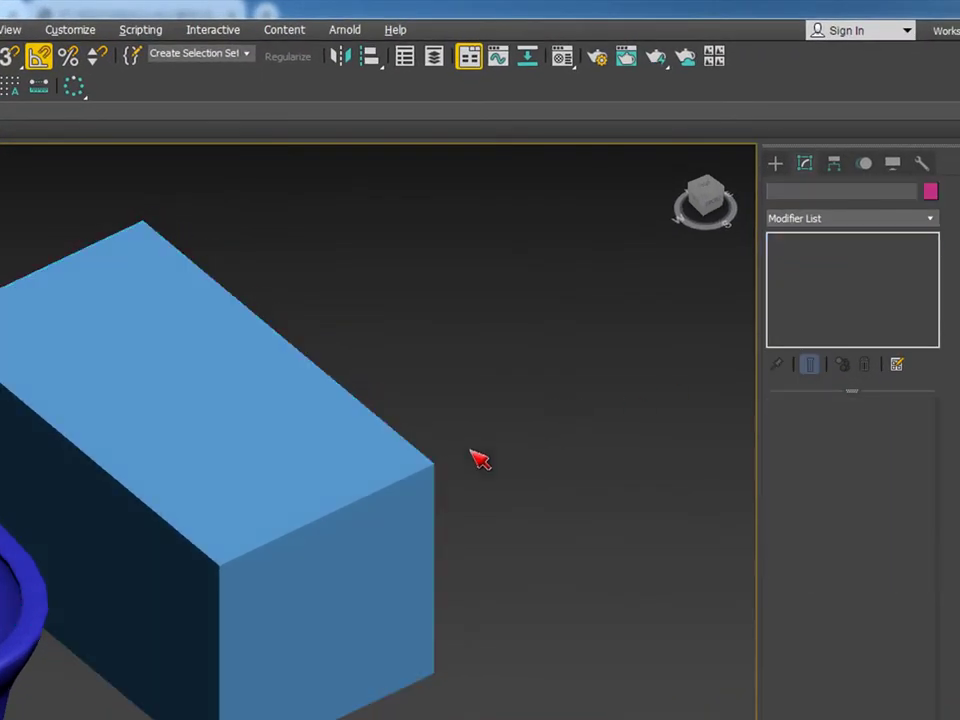
# Step: Move the toilet slightly forward along Y in a top-down view beside the guide box
pyautogui.scroll(-3, 332, 489)
pyautogui.press('t')
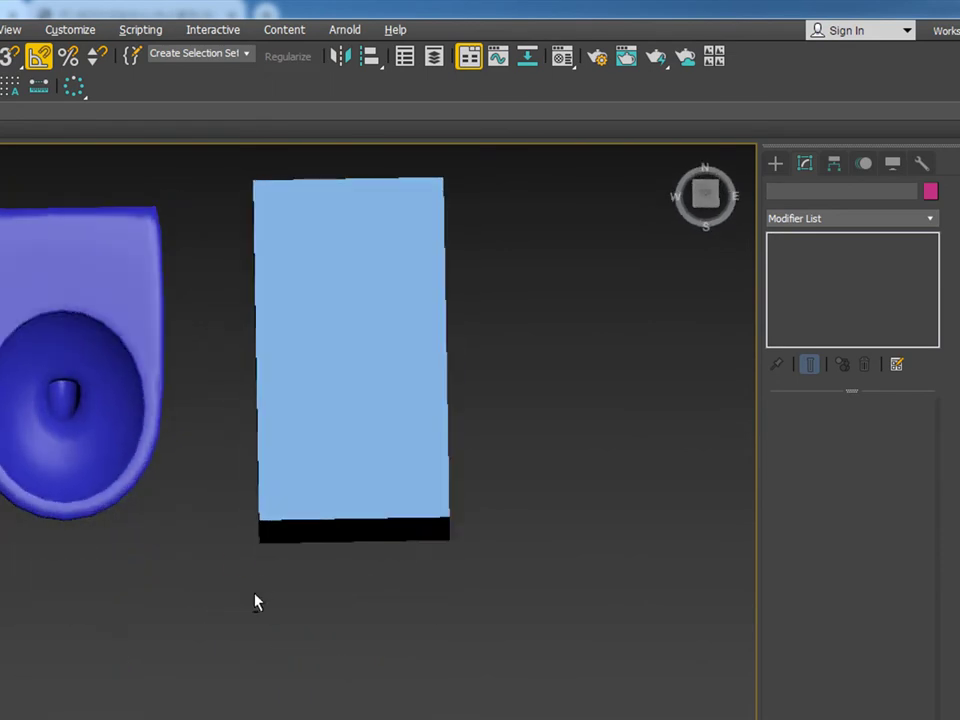
pyautogui.click(116, 396)
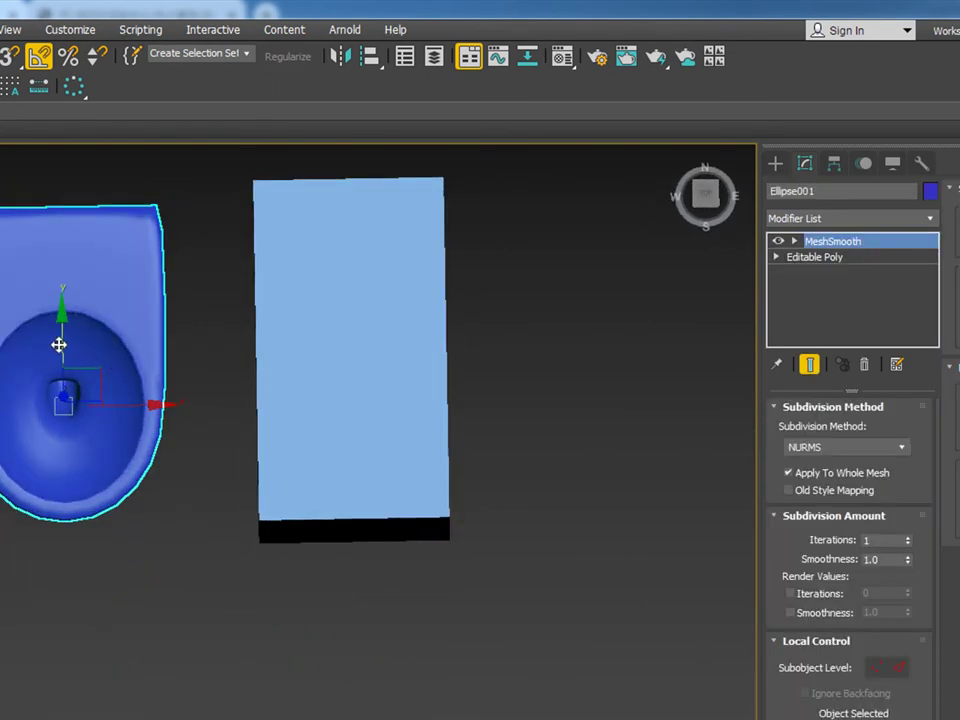
pyautogui.moveTo(59, 344); pyautogui.dragTo(58, 360)
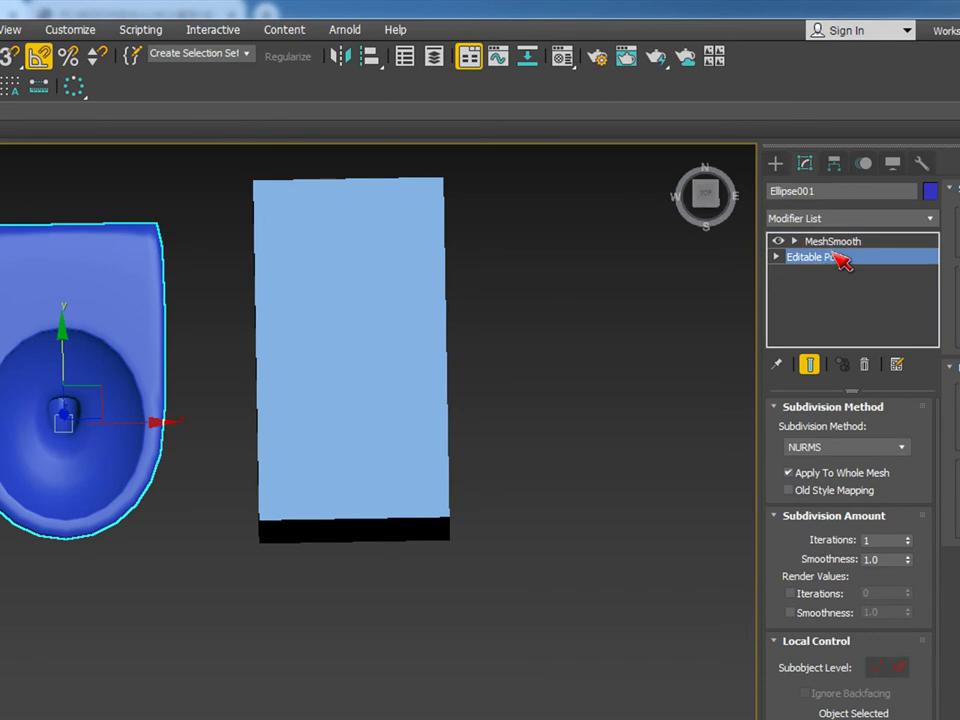
# Step: Delete the MeshSmooth modifier from the toilet so only the Editable Poly remains
pyautogui.click(835, 257)
pyautogui.keyDown('alt'); pyautogui.moveTo(50, 421); pyautogui.dragTo(204, 288, button='middle'); pyautogui.keyUp('alt')
pyautogui.moveTo(210, 368); pyautogui.dragTo(408, 347, button='middle')
pyautogui.press('f')
pyautogui.rightClick(838, 247)
pyautogui.click(826, 254)
pyautogui.rightClick(834, 258)
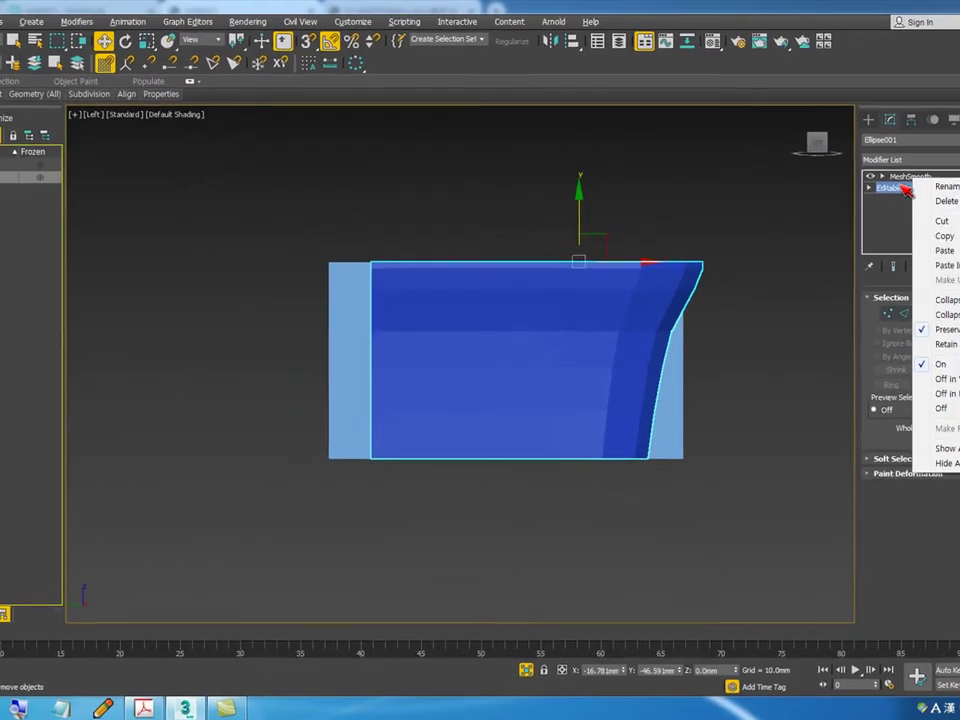
pyautogui.click(936, 201)
# Step: Move the whole toilet along X in the left view so its front rim aligns with the guide box's front face
pyautogui.press('1')
pyautogui.moveTo(313, 208); pyautogui.dragTo(410, 470)
pyautogui.click(422, 394)
pyautogui.press('1')
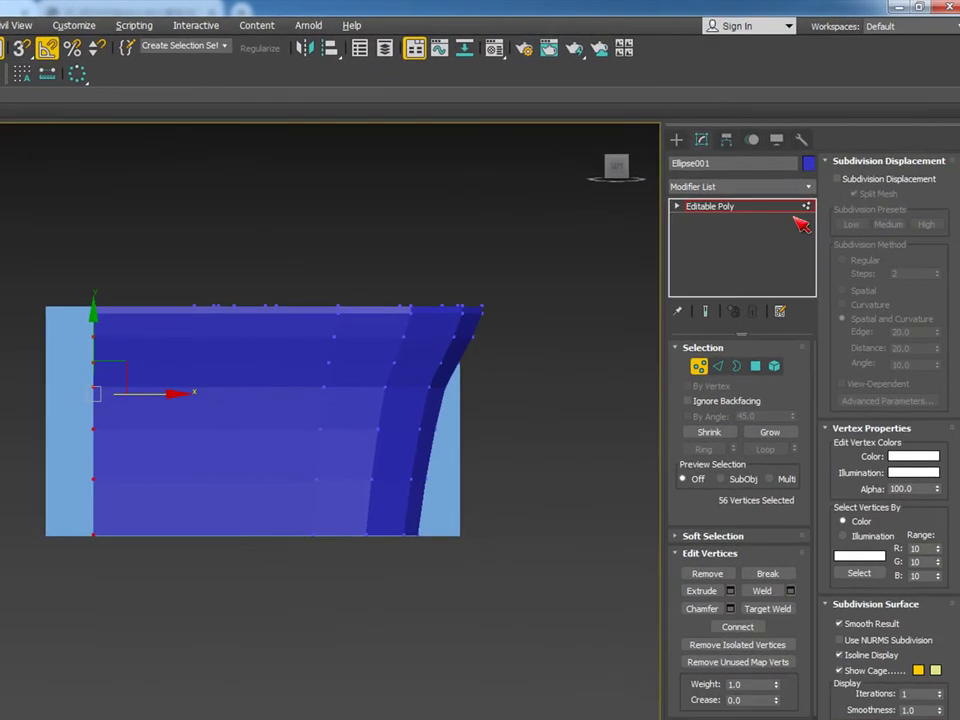
pyautogui.click(784, 210)
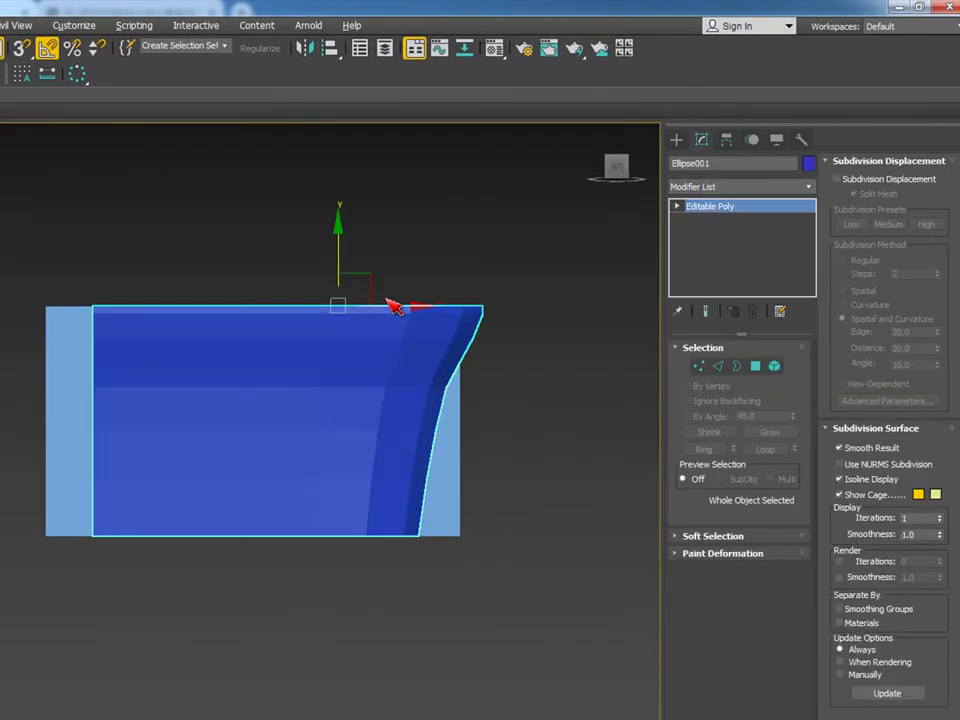
pyautogui.moveTo(389, 304); pyautogui.dragTo(366, 302)
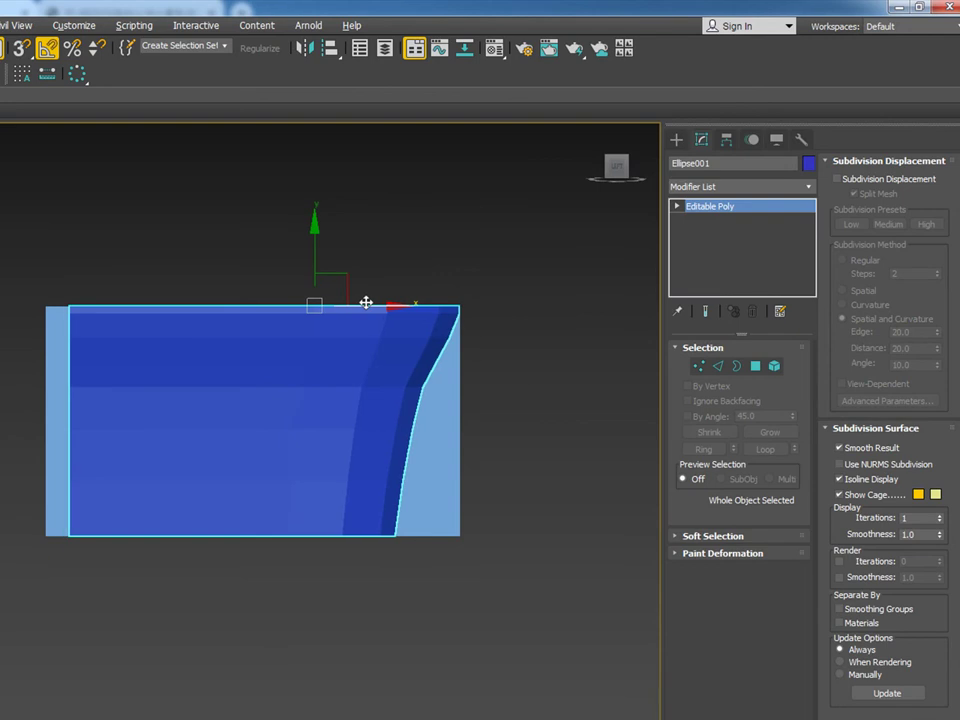
# Step: Move the toilet's back vertices out to the guide box's rear face and leave vertex editing
pyautogui.press('1')
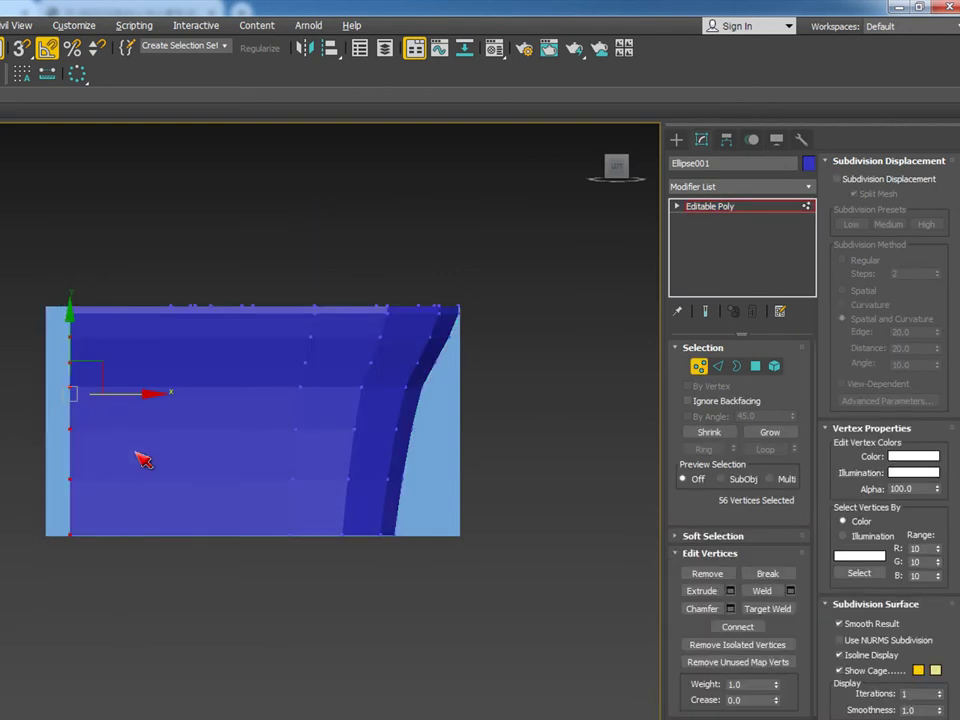
pyautogui.keyDown('alt'); pyautogui.moveTo(418, 487); pyautogui.dragTo(296, 571, button='middle'); pyautogui.keyUp('alt')
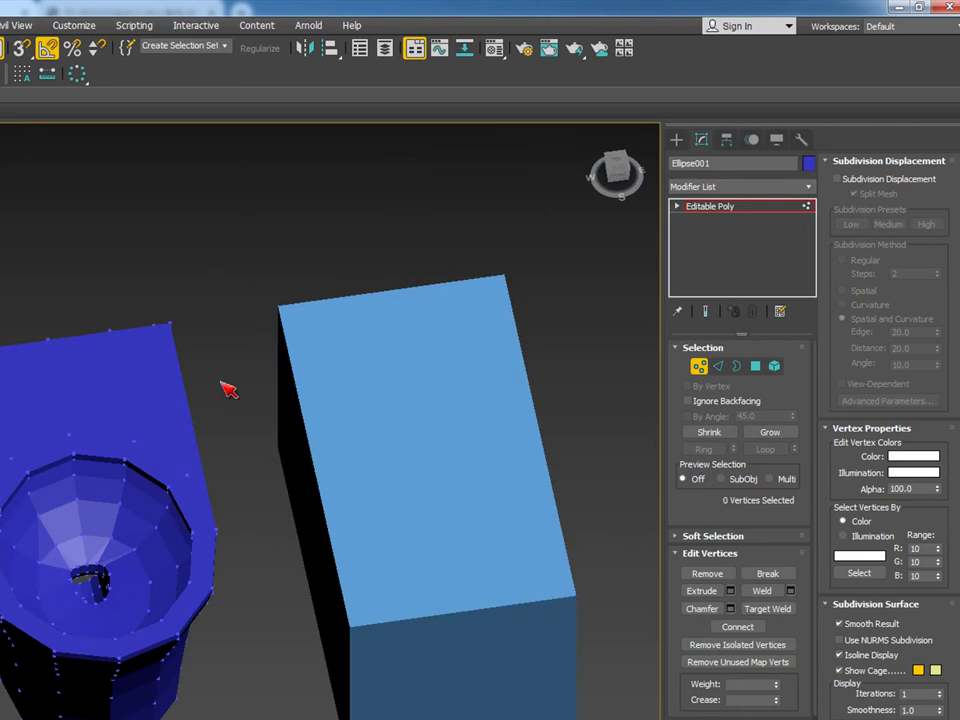
pyautogui.scroll(-3, 229, 389)
pyautogui.keyDown('alt'); pyautogui.moveTo(225, 399); pyautogui.dragTo(224, 436, button='middle'); pyautogui.keyUp('alt')
pyautogui.scroll(3, 257, 412)
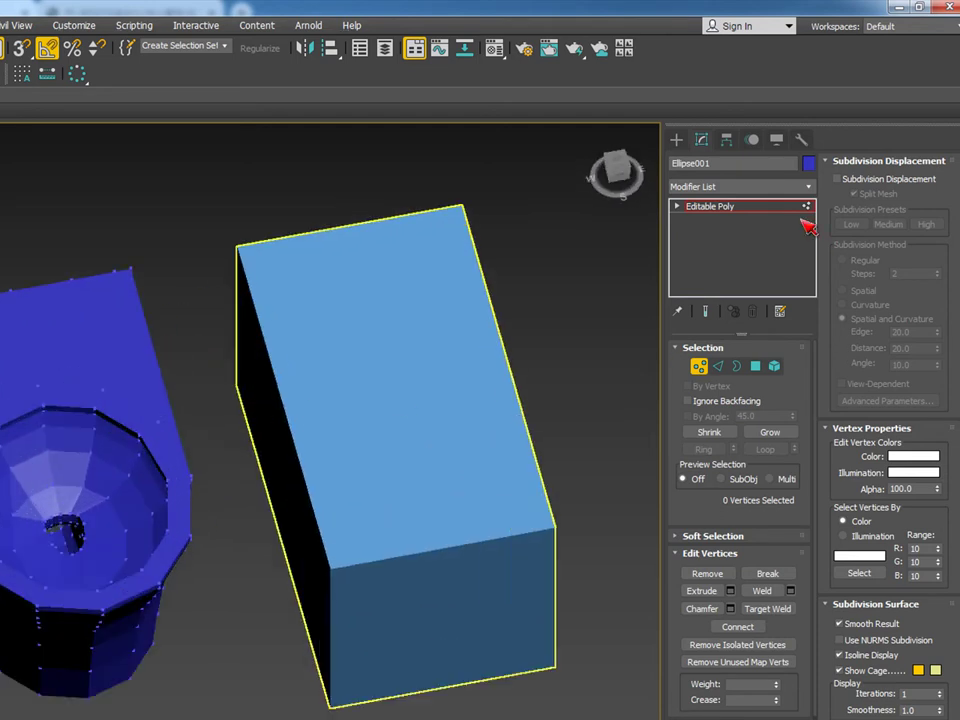
pyautogui.click(750, 206)
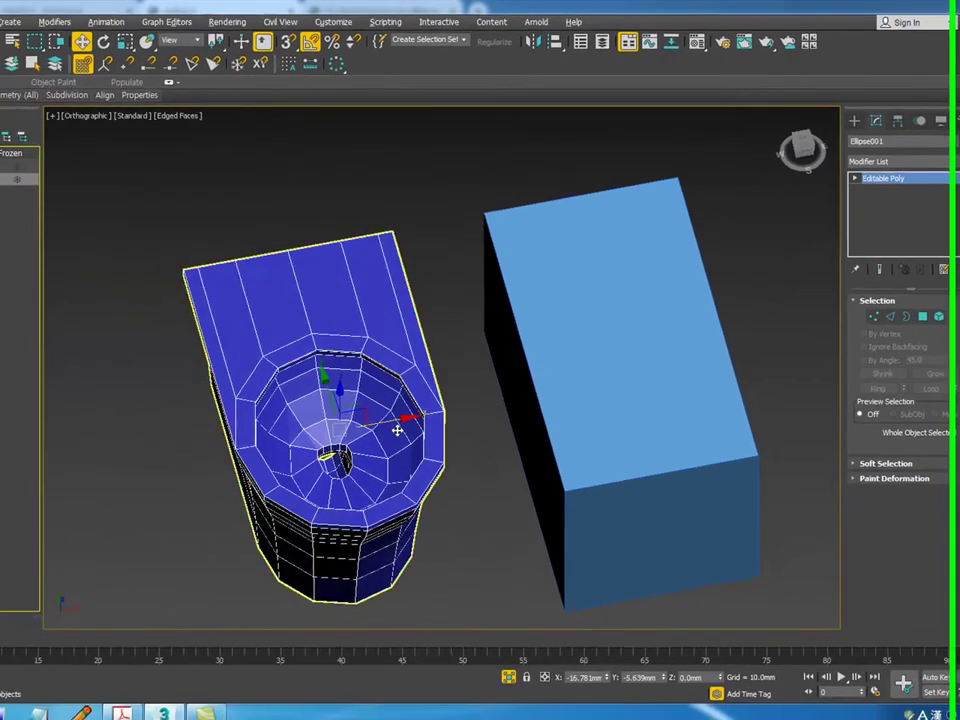
pyautogui.keyDown('alt'); pyautogui.moveTo(92, 482); pyautogui.dragTo(343, 431, button='middle'); pyautogui.keyUp('alt')
pyautogui.moveTo(587, 365)
pyautogui.keyDown('alt'); pyautogui.mouseDown(button='middle')
pyautogui.moveTo(461, 317)
pyautogui.moveTo(470, 250)
pyautogui.moveTo(848, 519)
pyautogui.moveTo(831, 536)
pyautogui.moveTo(857, 581)
pyautogui.moveTo(879, 673)
pyautogui.moveTo(759, 564)
pyautogui.moveTo(782, 534)
pyautogui.moveTo(770, 538)
pyautogui.mouseUp(button='middle'); pyautogui.keyUp('alt')
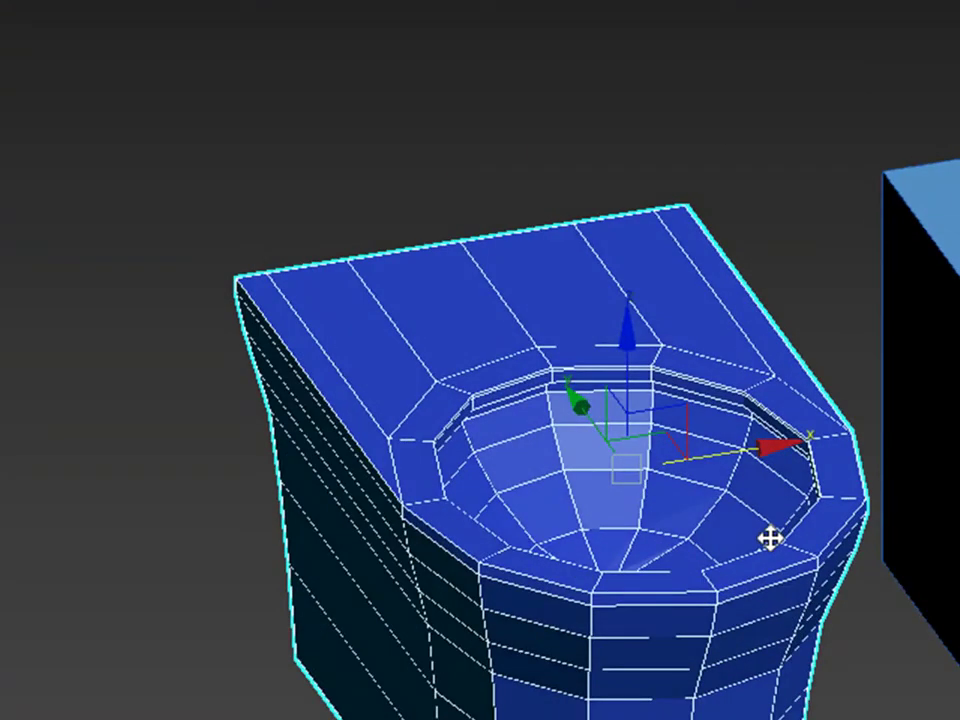
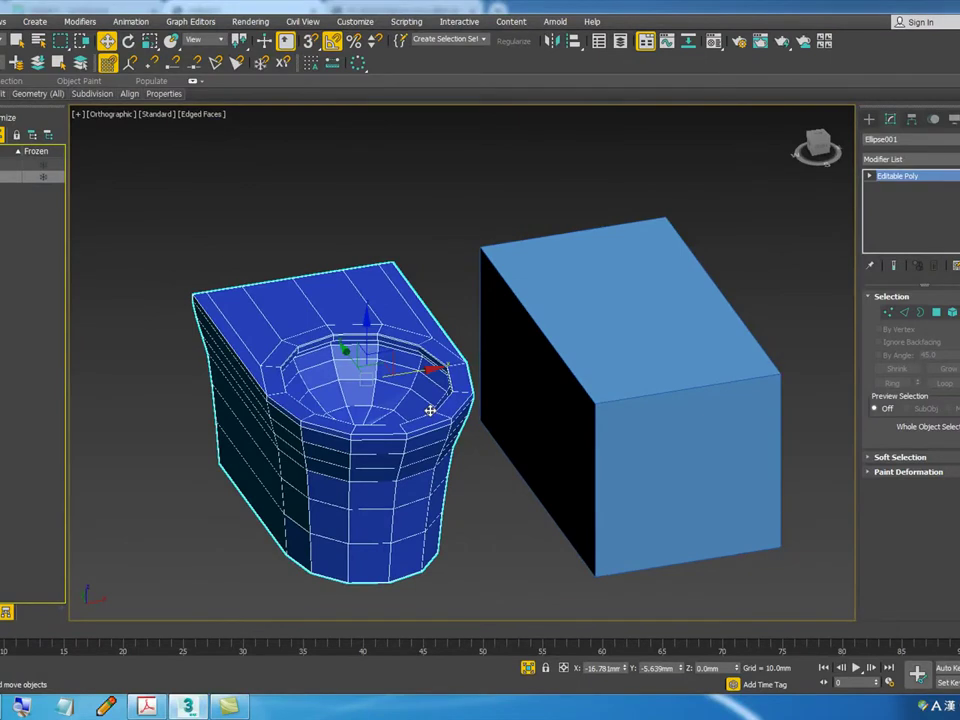
# Step: Switch to the browser and examine the toilet's dimension drawing and photos on the product page
pyautogui.hotkey('alt', 'Tab')
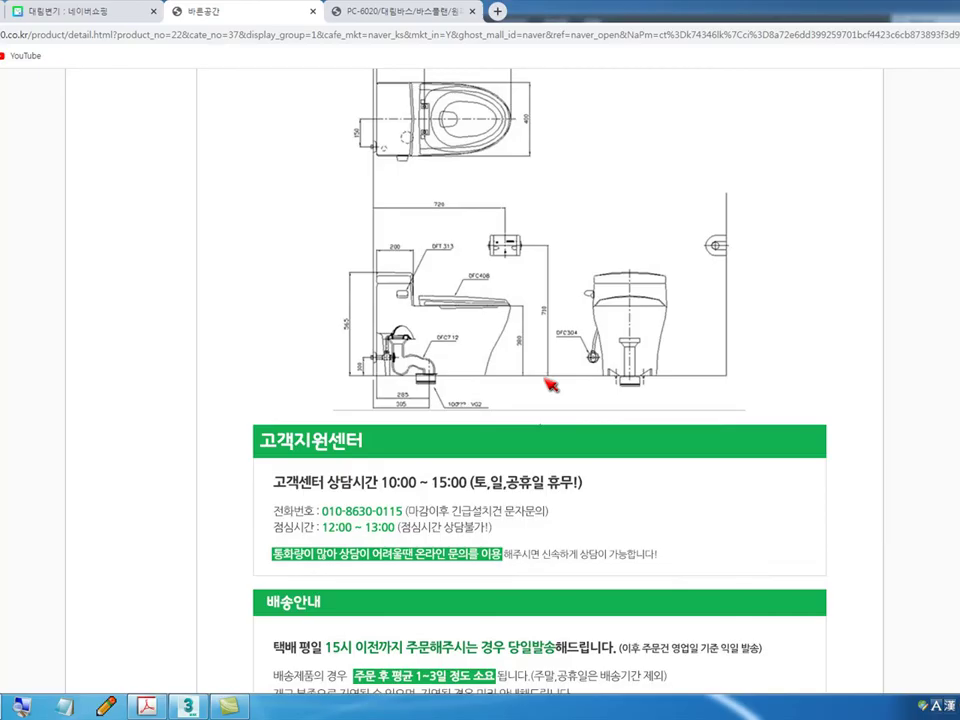
pyautogui.scroll(7, 520, 268)
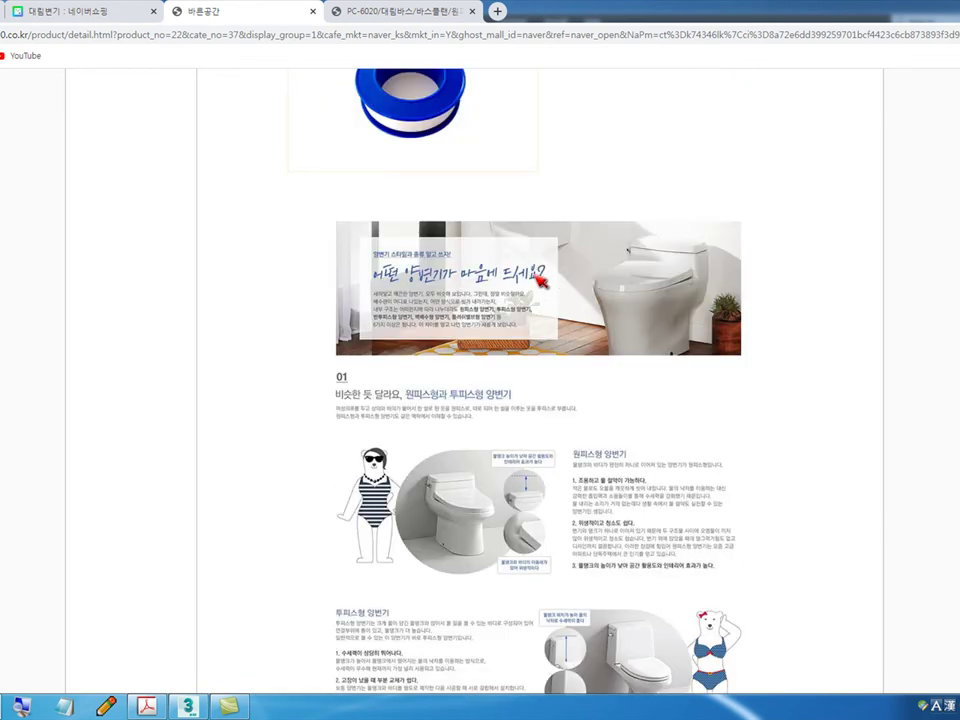
pyautogui.scroll(15, 540, 280)
pyautogui.scroll(15, 541, 282)
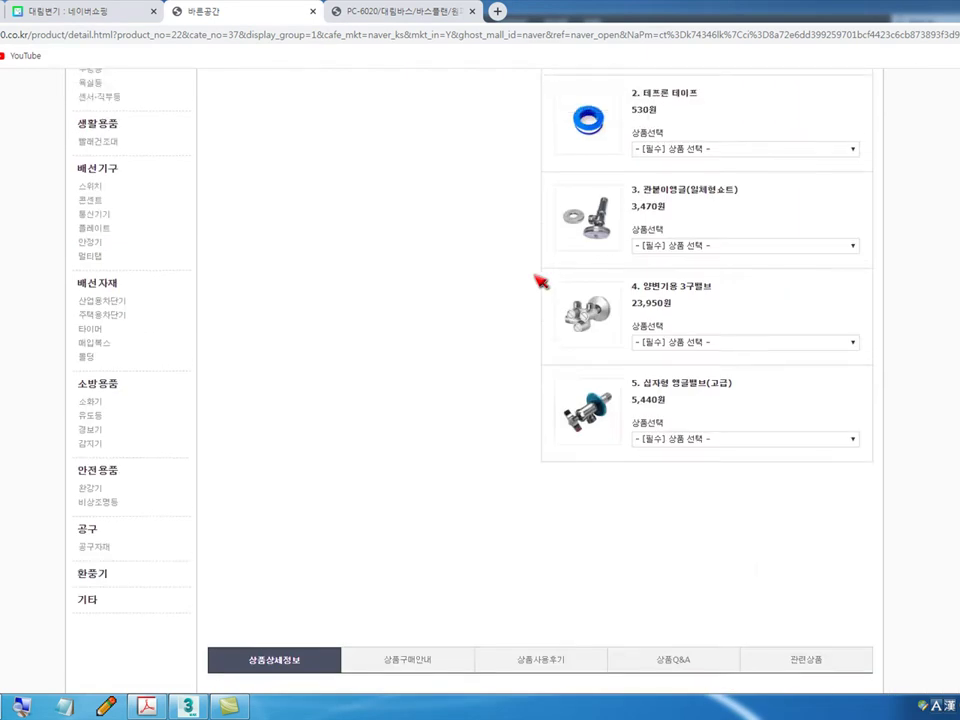
pyautogui.scroll(10, 540, 282)
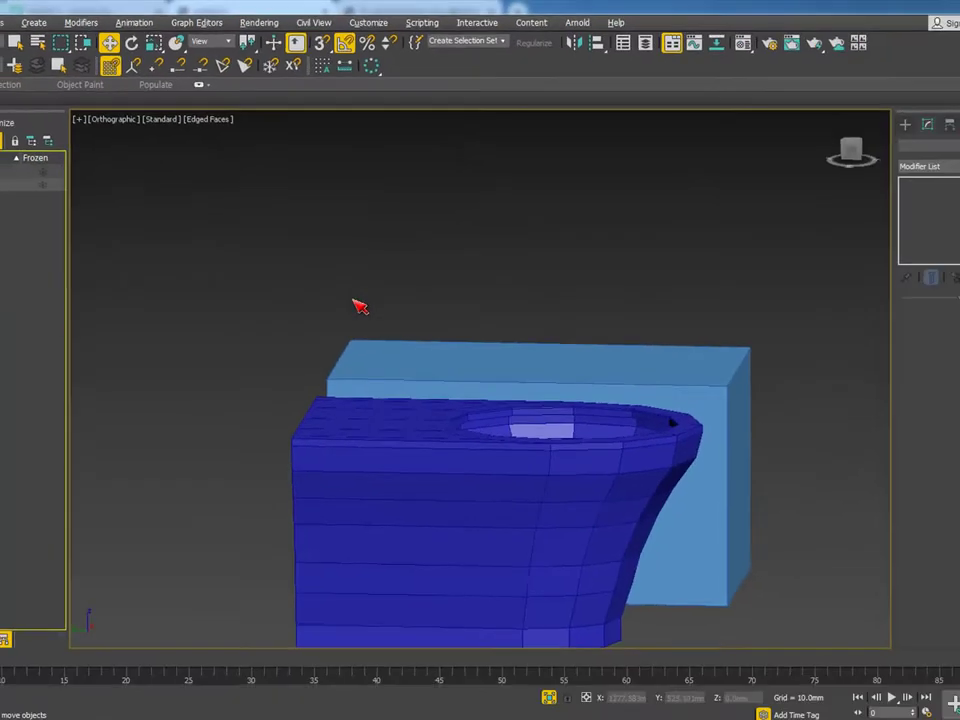
# Step: Select the bottom four rows of the toilet's back vertices in the left view and move them inward along X
pyautogui.keyDown('alt'); pyautogui.moveTo(354, 306); pyautogui.dragTo(464, 382, button='middle'); pyautogui.keyUp('alt')
pyautogui.keyDown('alt'); pyautogui.moveTo(462, 462); pyautogui.dragTo(465, 416, button='middle'); pyautogui.keyUp('alt')
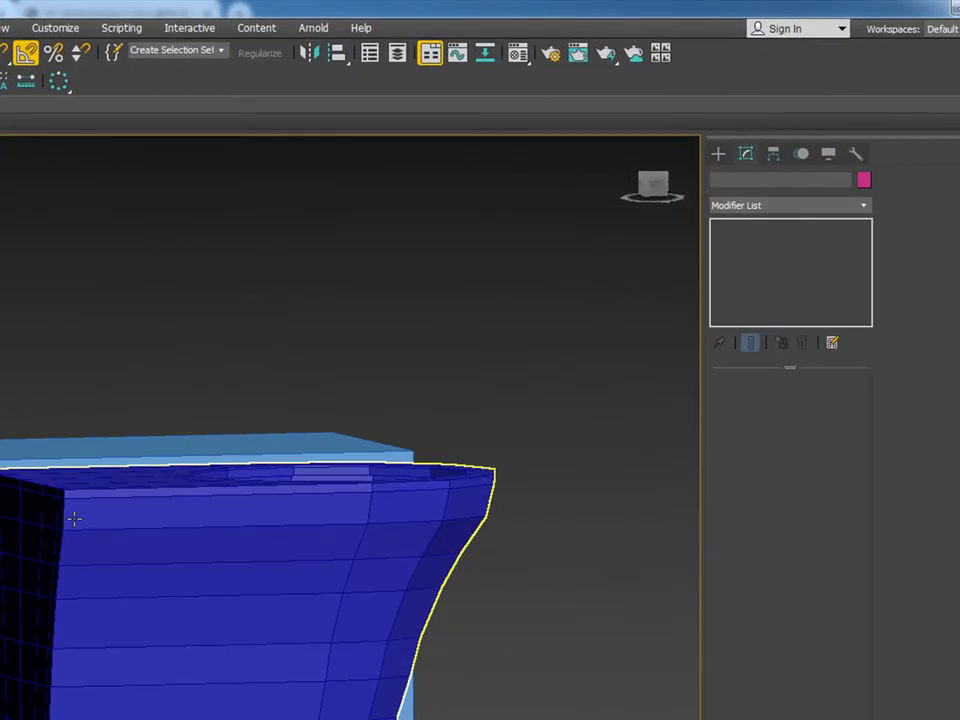
pyautogui.click(74, 518)
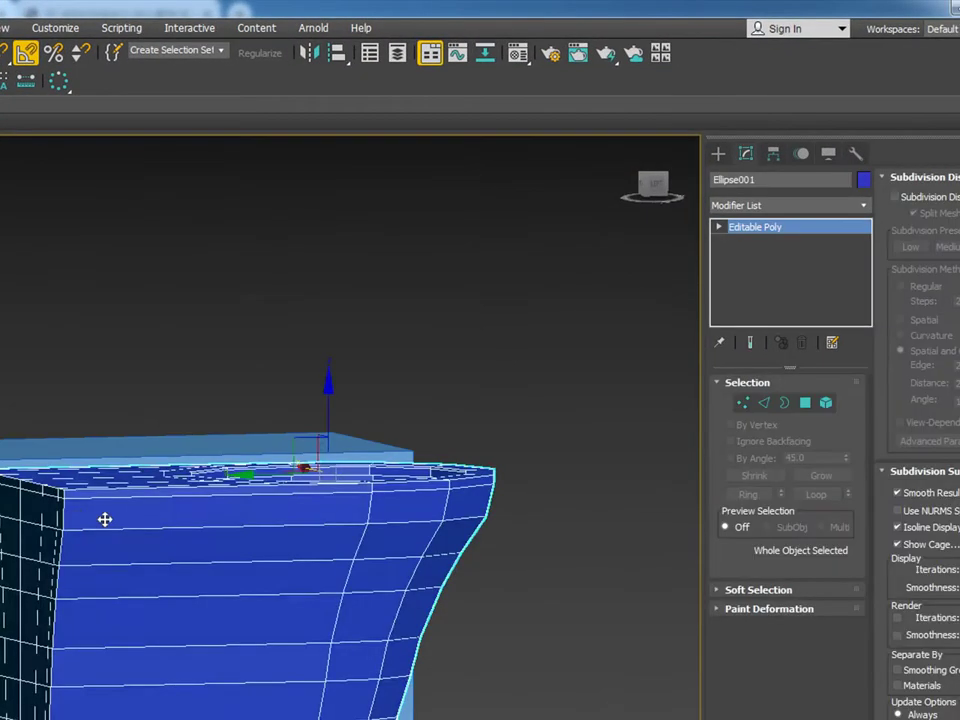
pyautogui.scroll(5, 224, 543)
pyautogui.scroll(-5, 214, 407)
pyautogui.press('1')
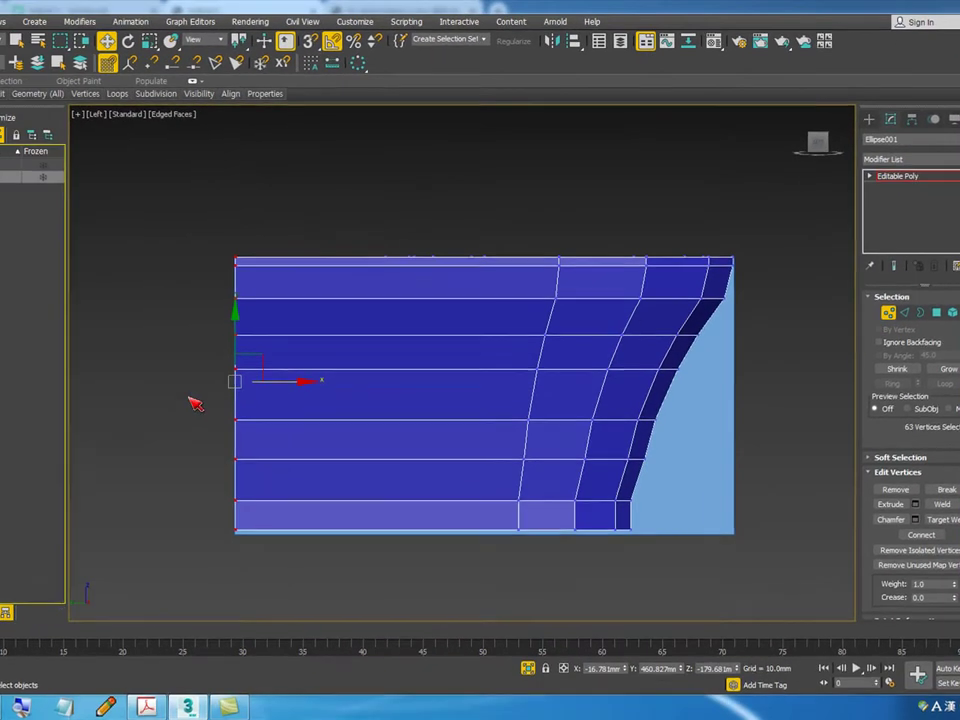
pyautogui.moveTo(195, 403); pyautogui.dragTo(347, 477)
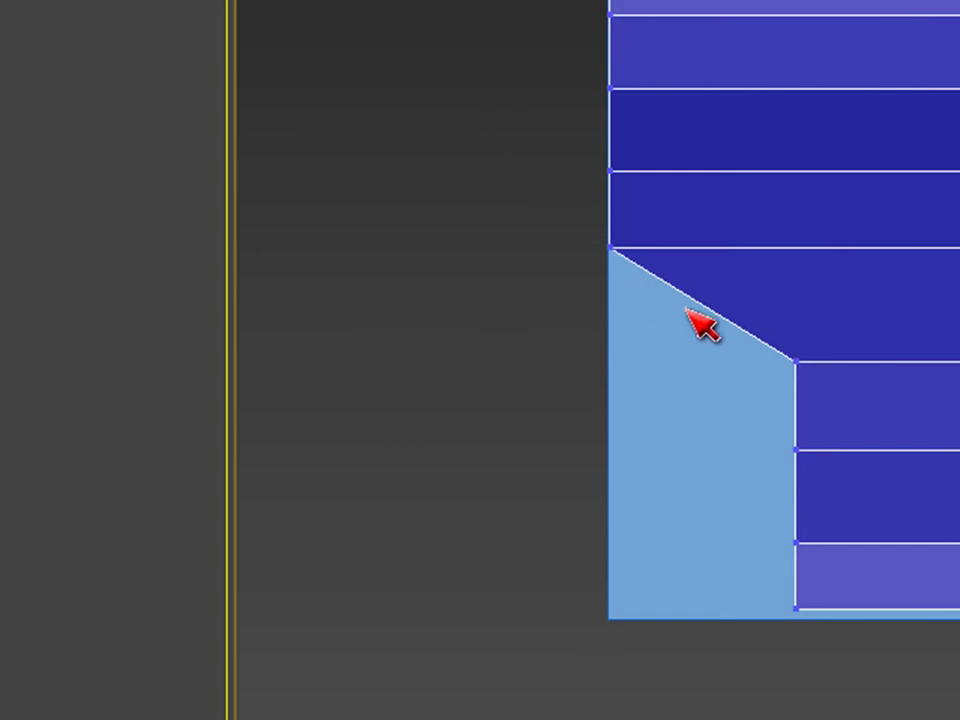
# Step: Extend the rear recess upward by moving the bottom five rows of back vertices inward along X
pyautogui.moveTo(700, 367); pyautogui.dragTo(830, 562)
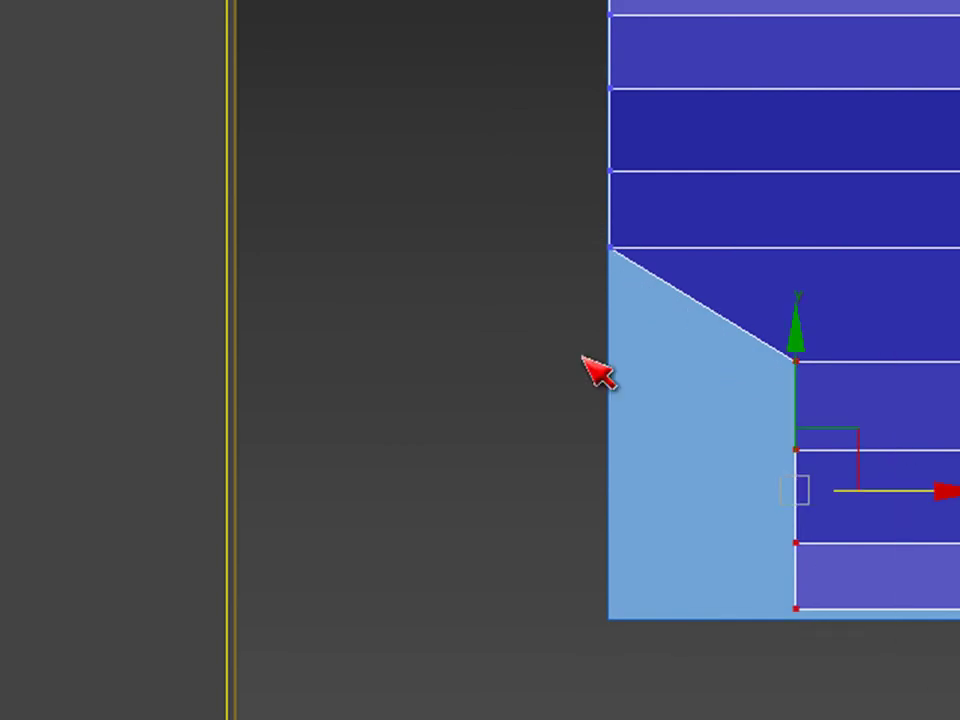
pyautogui.hotkey('ctrl', 'z')
pyautogui.keyDown('ctrl'); pyautogui.moveTo(546, 221); pyautogui.dragTo(874, 465); pyautogui.keyUp('ctrl')
pyautogui.scroll(-2, 100, 463)
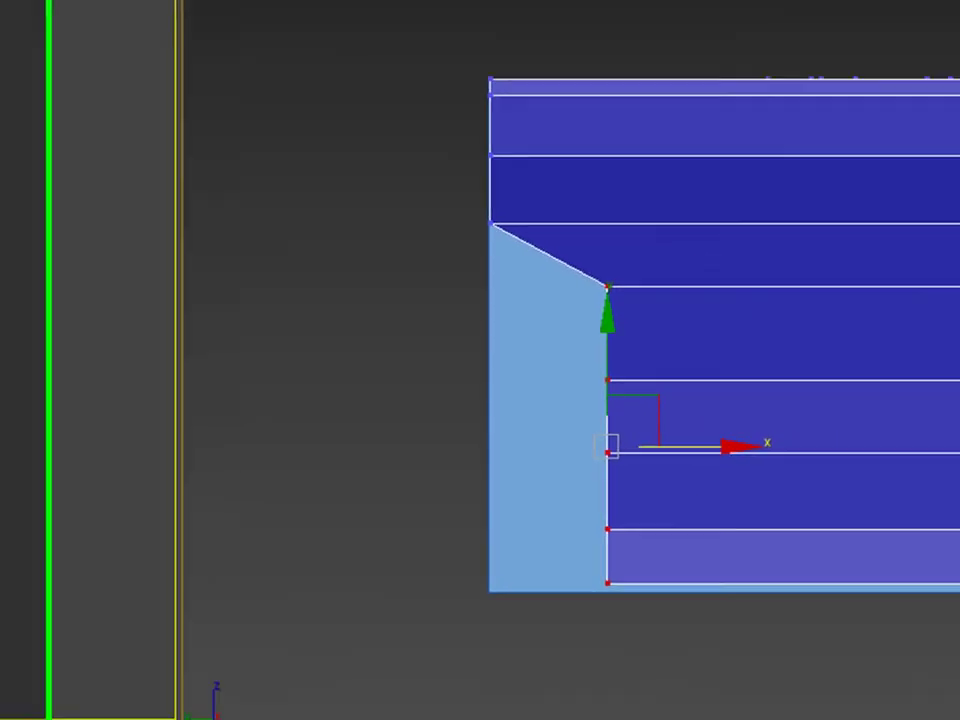
# Step: Try a MeshSmooth modifier on the recessed toilet body and inspect the rear from behind
pyautogui.click(900, 158)
pyautogui.scroll(-5, 950, 203)
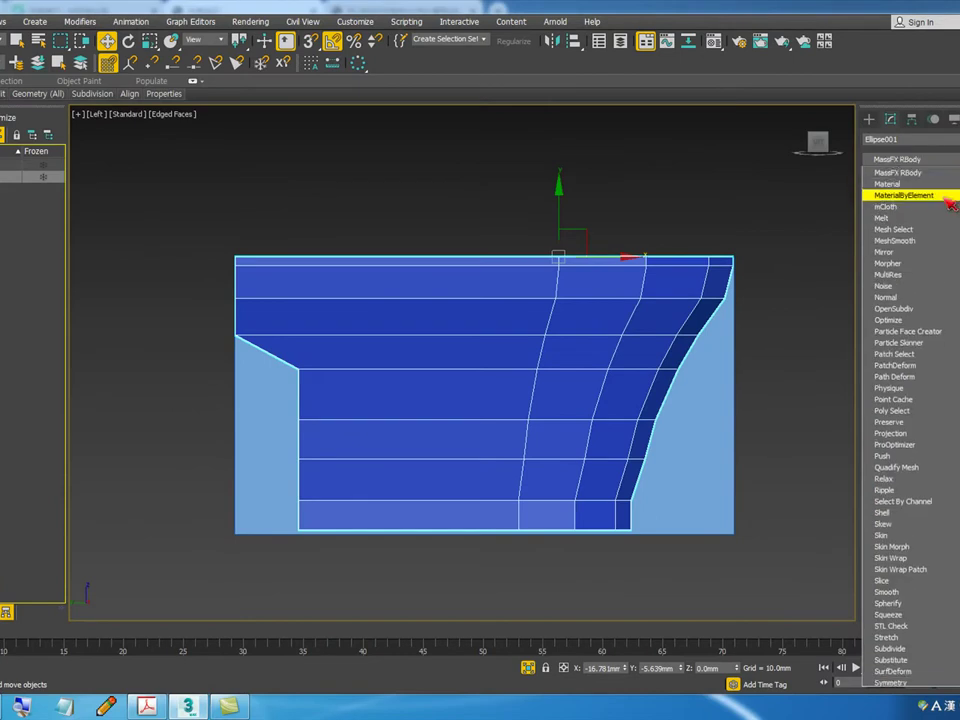
pyautogui.click(927, 242)
pyautogui.hotkey('ctrl', 'd')
pyautogui.keyDown('alt'); pyautogui.moveTo(407, 375); pyautogui.dragTo(470, 361, button='middle'); pyautogui.keyUp('alt')
pyautogui.click(470, 361)
pyautogui.click(647, 411)
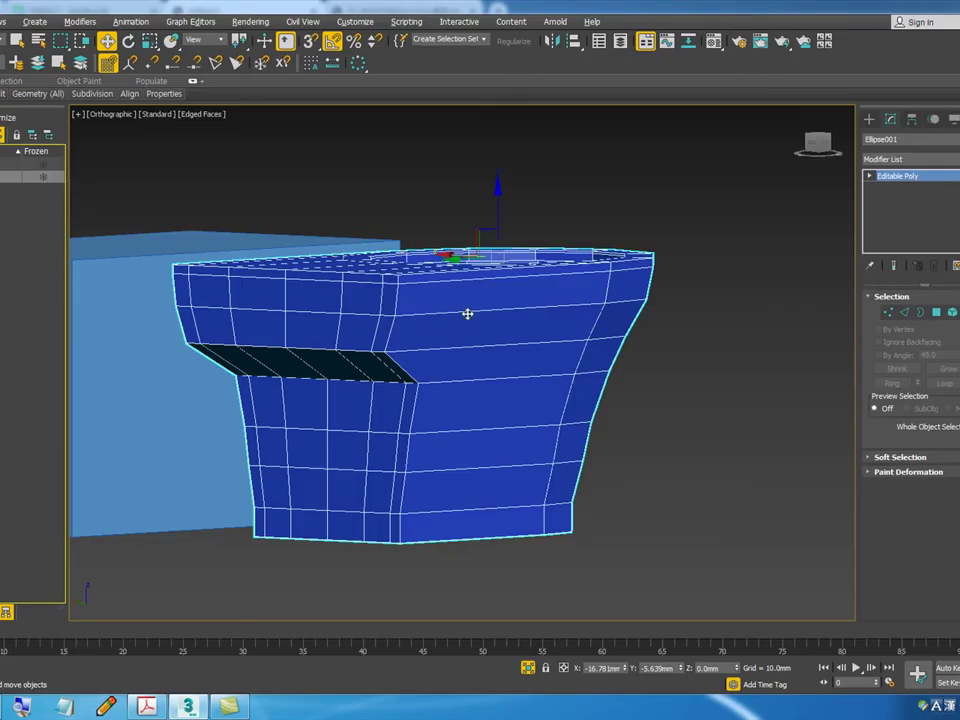
# Step: Recess the toilet's lower rear by moving the bottom five rows of back vertices inward along X in the left view
pyautogui.press('l')
pyautogui.scroll(-3, 501, 236)
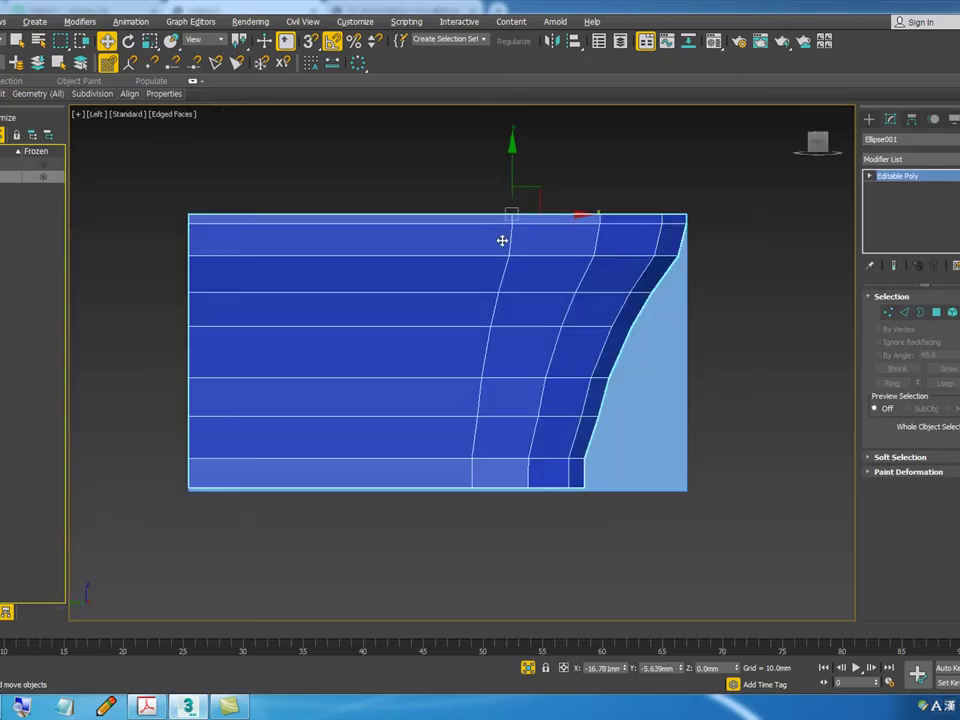
pyautogui.press('1')
pyautogui.moveTo(163, 316); pyautogui.dragTo(297, 416)
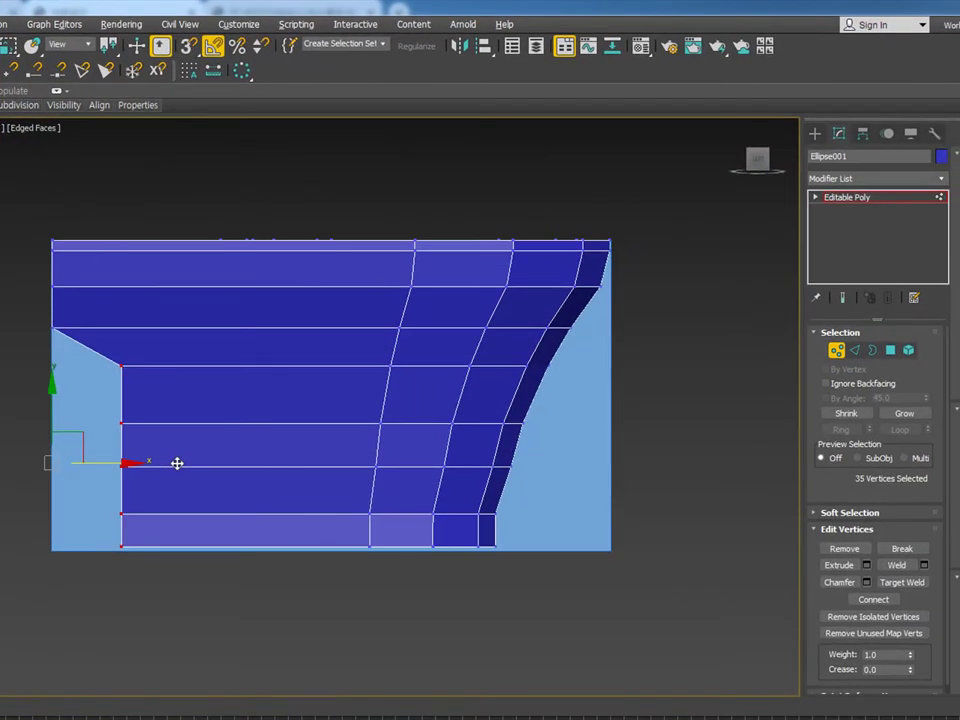
pyautogui.moveTo(179, 463); pyautogui.dragTo(193, 464)
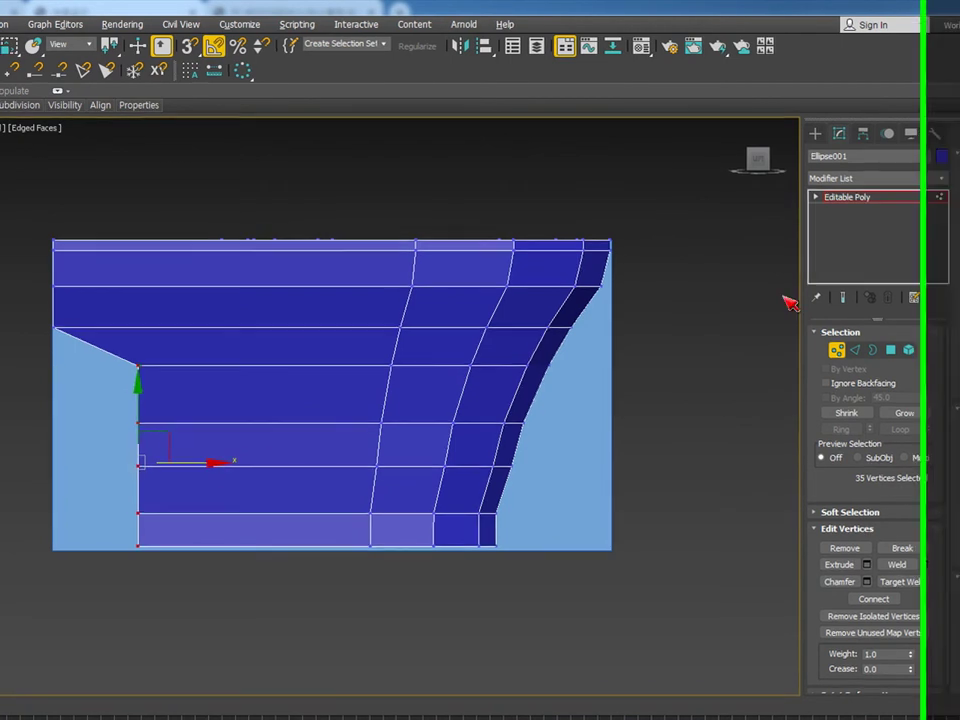
pyautogui.press('1')
pyautogui.click(877, 178)
pyautogui.keyDown('alt'); pyautogui.moveTo(380, 290); pyautogui.dragTo(319, 283, button='middle'); pyautogui.keyUp('alt')
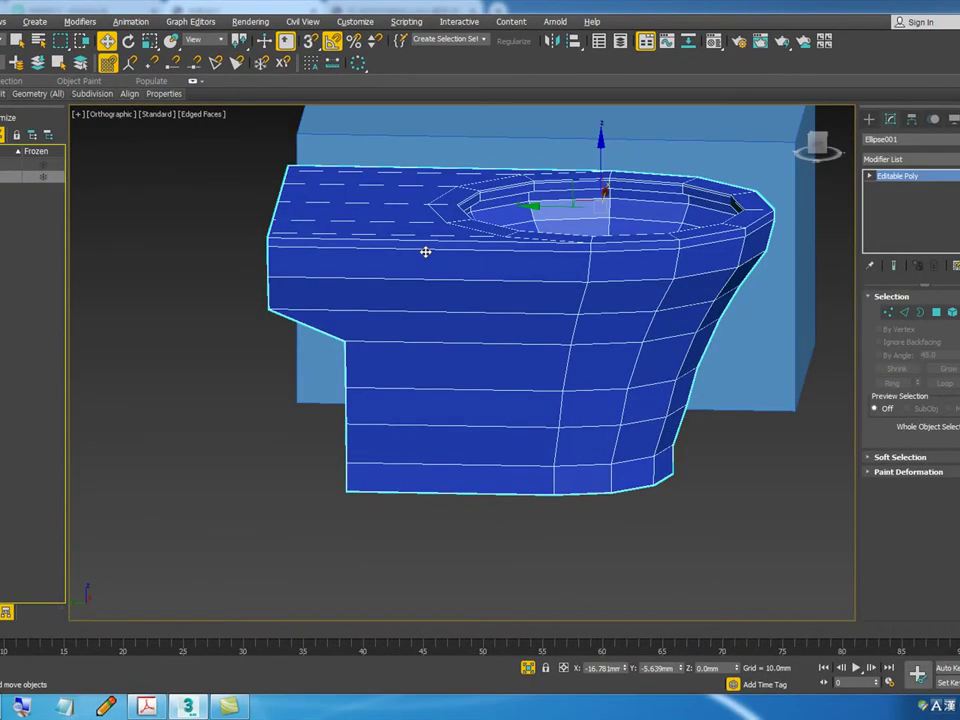
# Step: Switch to the browser to check the toilet photo's tank shape, and compare it with the model's flat rear deck
pyautogui.click(468, 8)
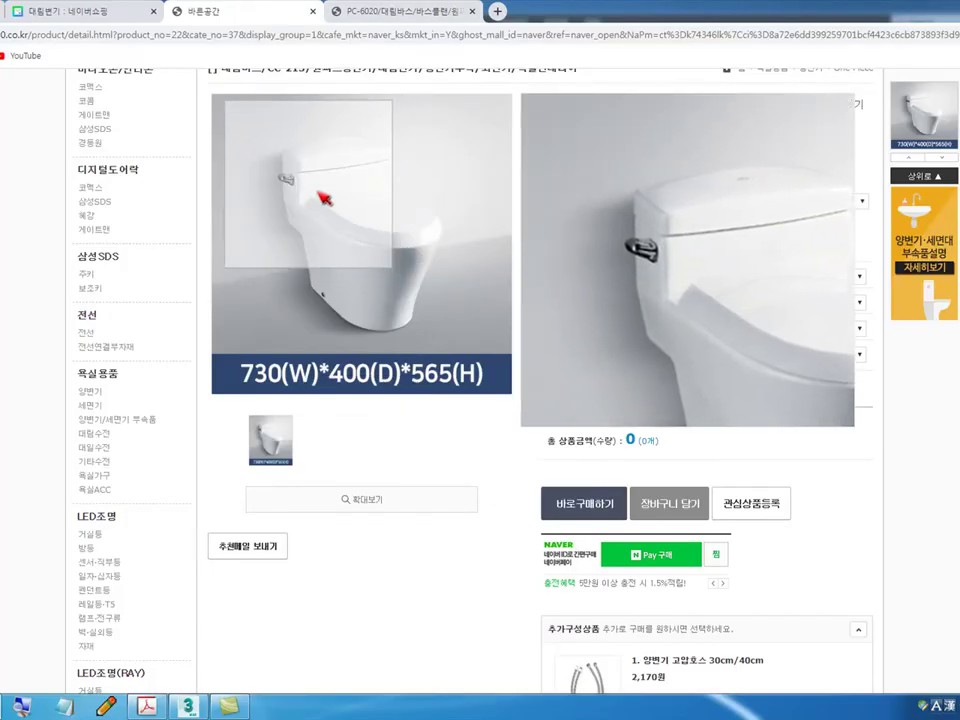
pyautogui.hotkey('alt', 'Tab')
pyautogui.keyDown('alt'); pyautogui.moveTo(520, 305); pyautogui.dragTo(468, 315, button='middle'); pyautogui.keyUp('alt')
pyautogui.keyDown('alt'); pyautogui.moveTo(735, 458); pyautogui.dragTo(874, 495, button='middle'); pyautogui.keyUp('alt')
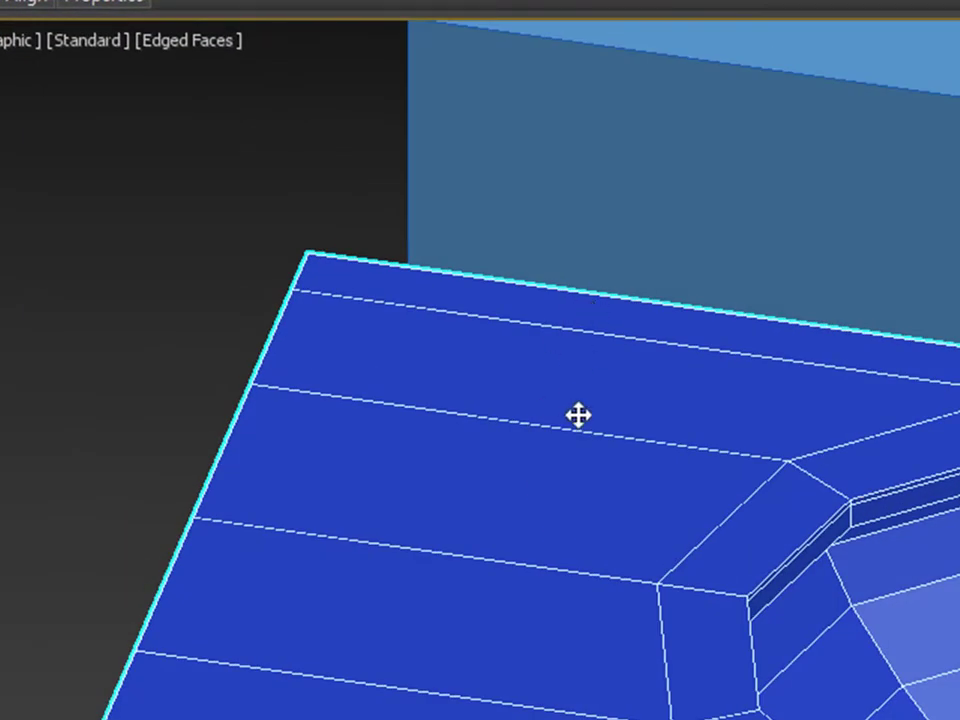
pyautogui.scroll(-3, 575, 425)
pyautogui.keyDown('alt'); pyautogui.moveTo(578, 435); pyautogui.dragTo(471, 574, button='middle'); pyautogui.keyUp('alt')
pyautogui.scroll(2, 490, 562)
pyautogui.keyDown('alt'); pyautogui.moveTo(577, 520); pyautogui.dragTo(477, 466, button='middle'); pyautogui.keyUp('alt')
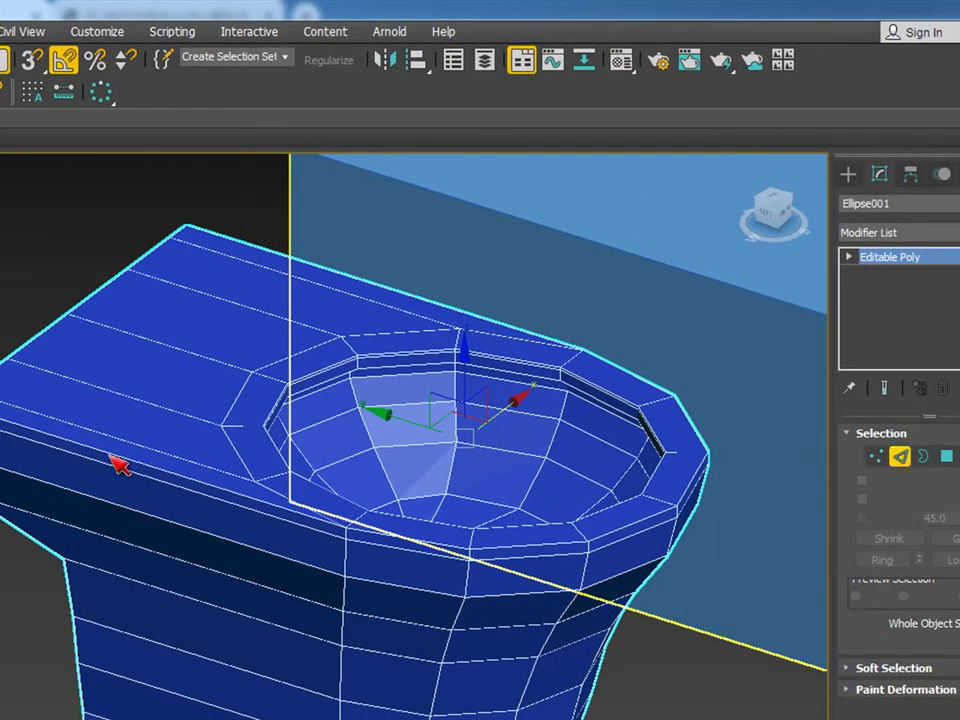
# Step: Select the ring of lengthwise edges around the toilet's rear section and connect them with 1 segment
pyautogui.scroll(3, 64, 439)
pyautogui.scroll(2, 92, 375)
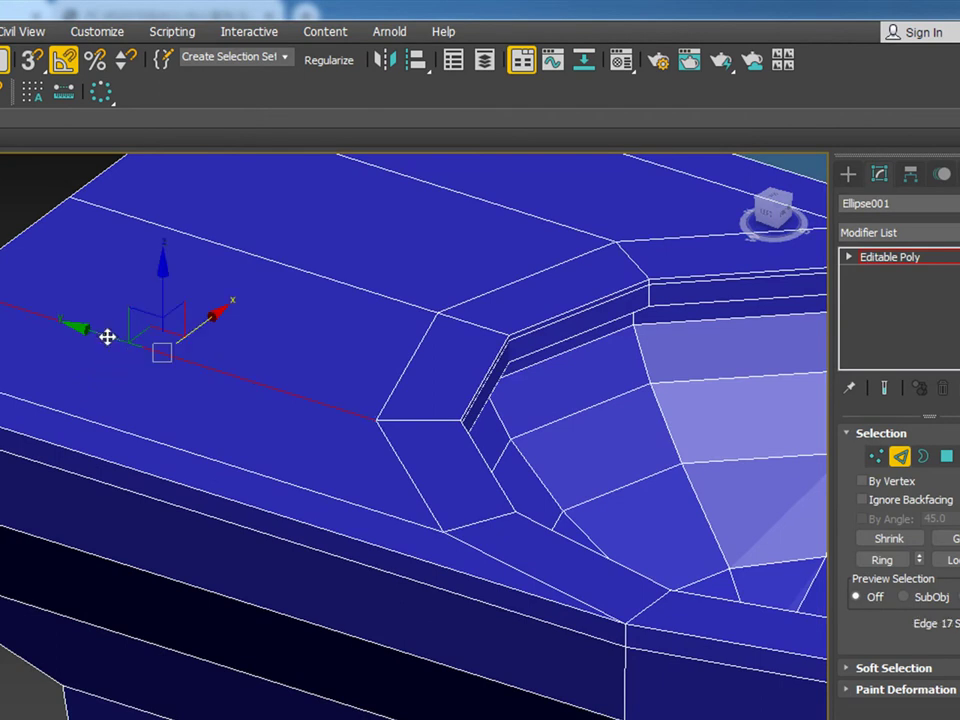
pyautogui.scroll(-4, 107, 337)
pyautogui.keyDown('alt'); pyautogui.moveTo(107, 337); pyautogui.dragTo(130, 496, button='middle'); pyautogui.keyUp('alt')
pyautogui.scroll(1, 145, 548)
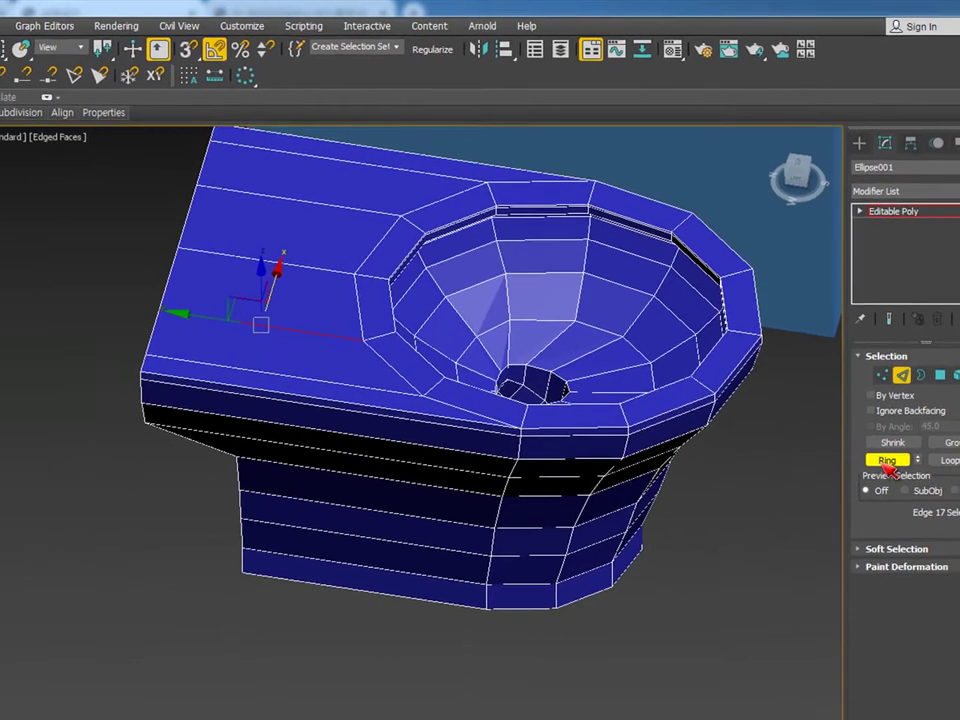
pyautogui.click(882, 560)
pyautogui.keyDown('alt'); pyautogui.moveTo(292, 492); pyautogui.dragTo(60, 508, button='middle'); pyautogui.keyUp('alt')
pyautogui.click(60, 508)
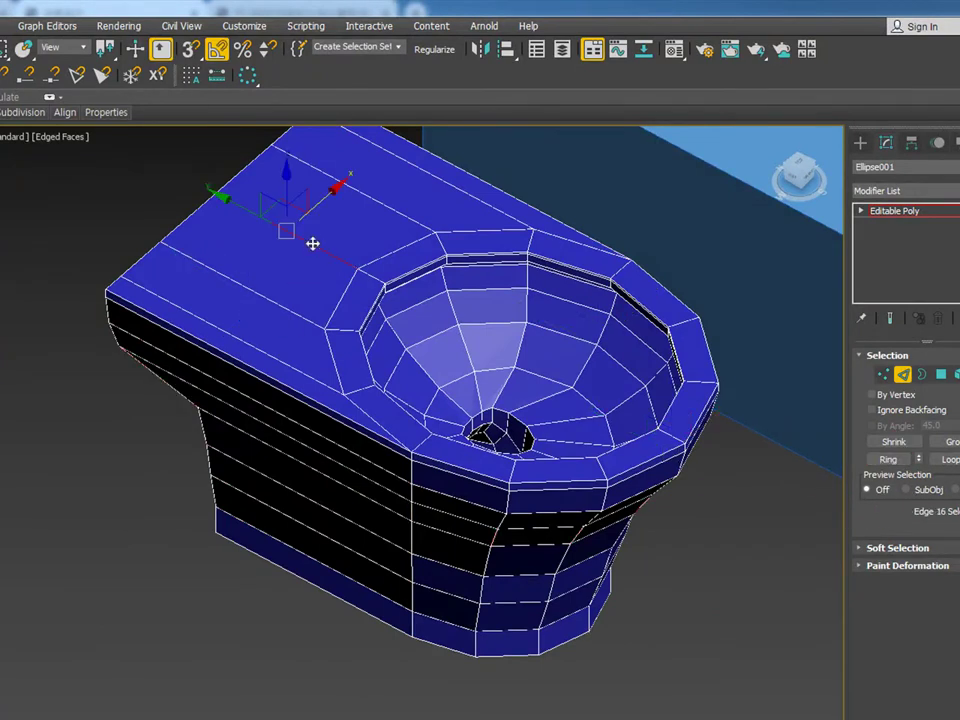
pyautogui.click(889, 459)
pyautogui.keyDown('alt'); pyautogui.moveTo(340, 405); pyautogui.dragTo(343, 368, button='middle'); pyautogui.keyUp('alt')
pyautogui.rightClick(253, 238)
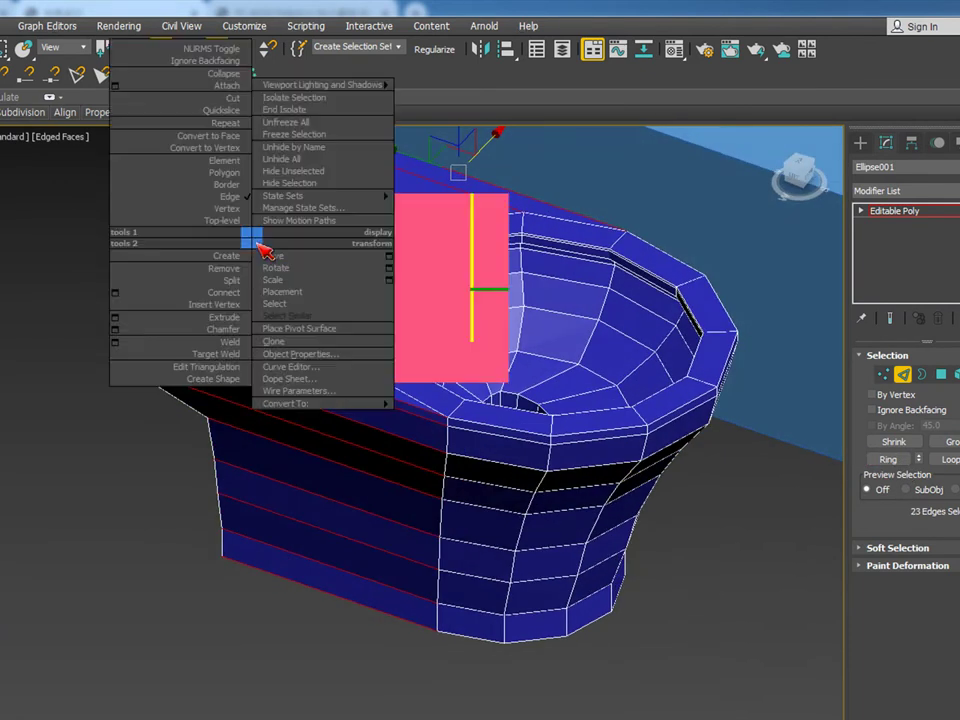
pyautogui.click(117, 293)
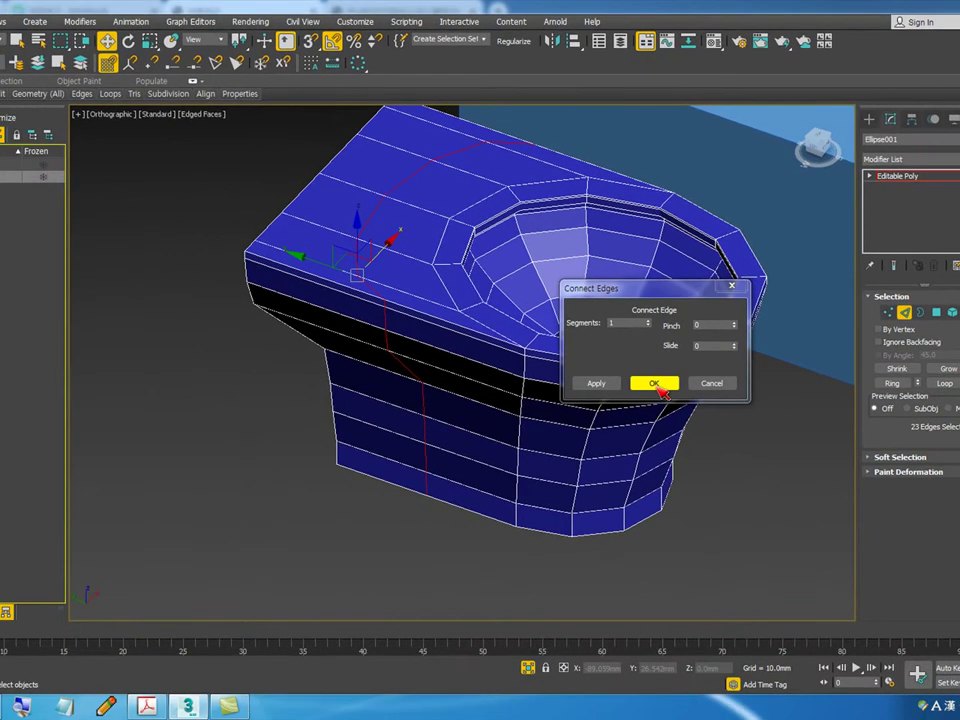
pyautogui.click(602, 459)
# Step: Make the new edge loop planar and move it backward along Y, clear of the bowl rim
pyautogui.keyDown('alt'); pyautogui.moveTo(520, 376); pyautogui.dragTo(502, 350, button='middle'); pyautogui.keyUp('alt')
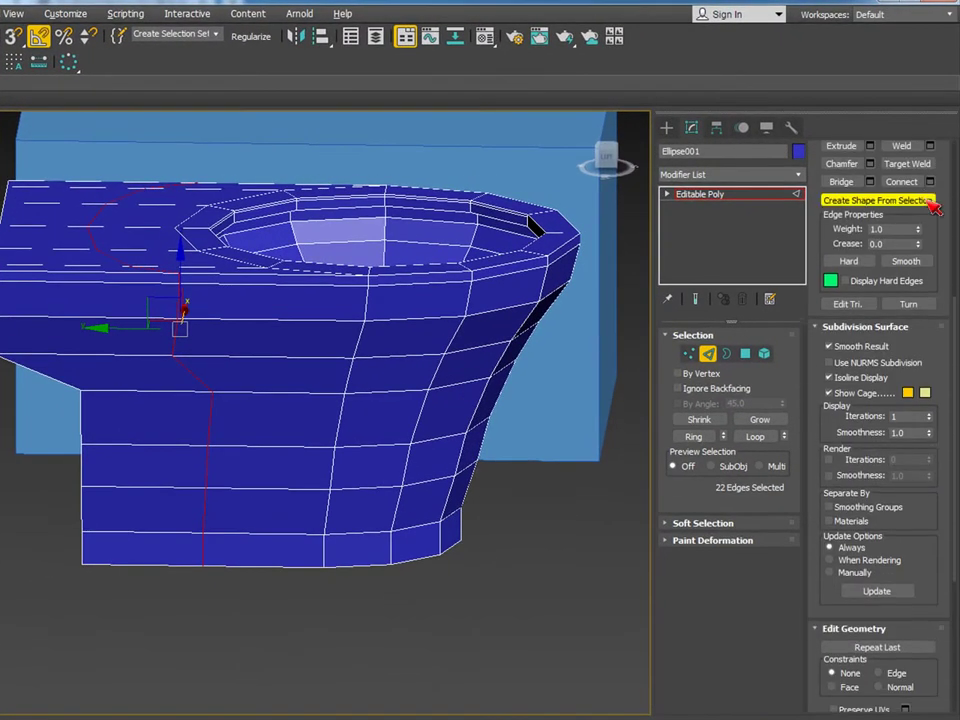
pyautogui.moveTo(930, 580); pyautogui.dragTo(934, 367)
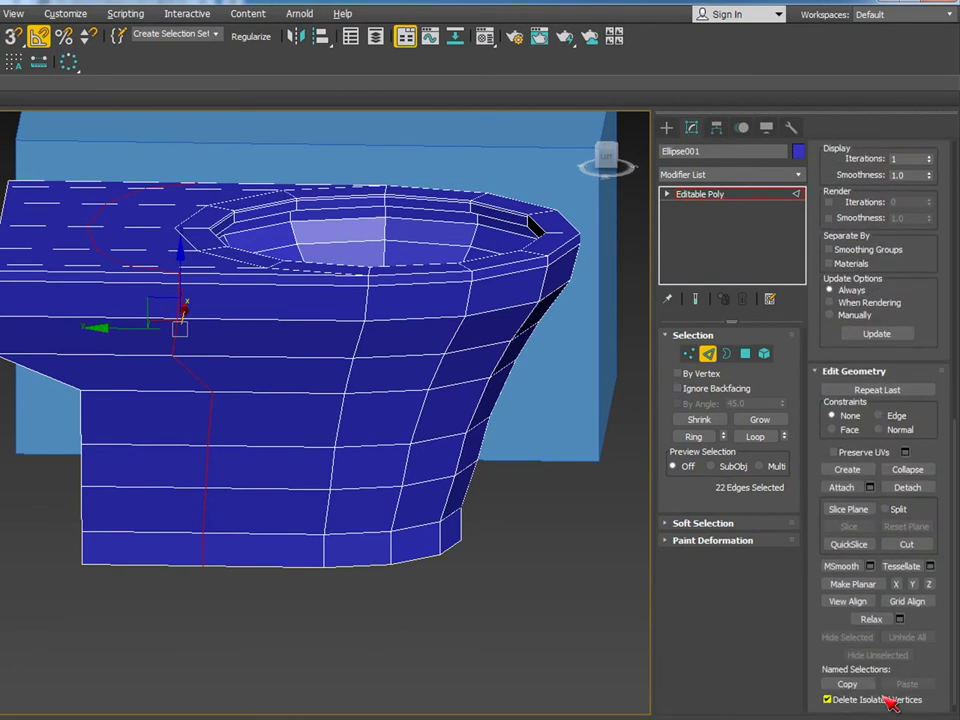
pyautogui.keyDown('alt'); pyautogui.moveTo(284, 378); pyautogui.dragTo(251, 397, button='middle'); pyautogui.keyUp('alt')
pyautogui.scroll(5, 251, 397)
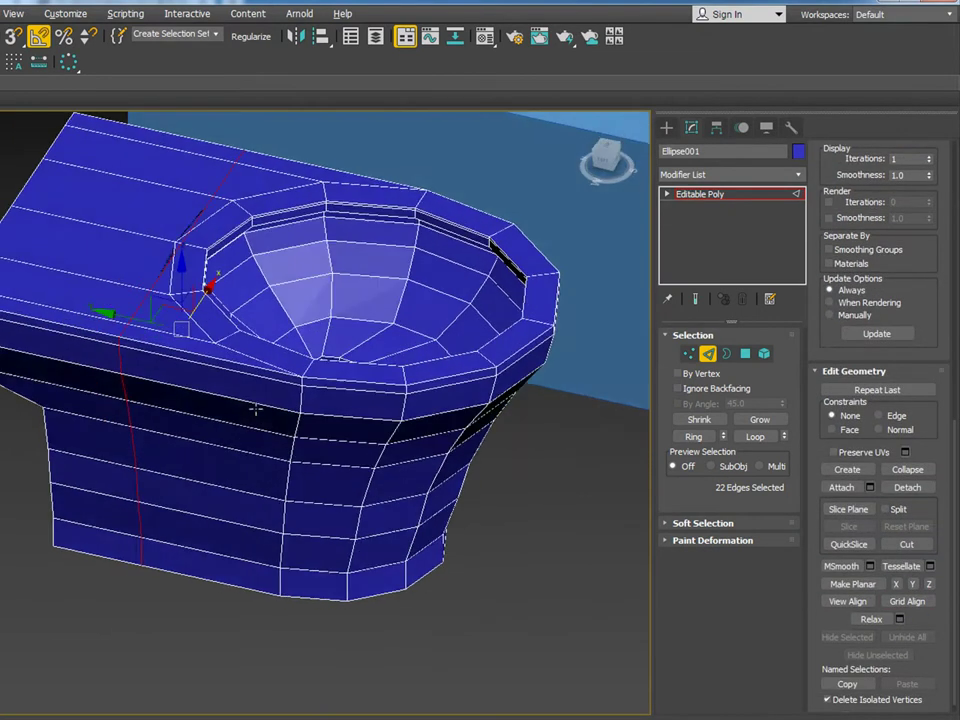
pyautogui.scroll(3, 180, 253)
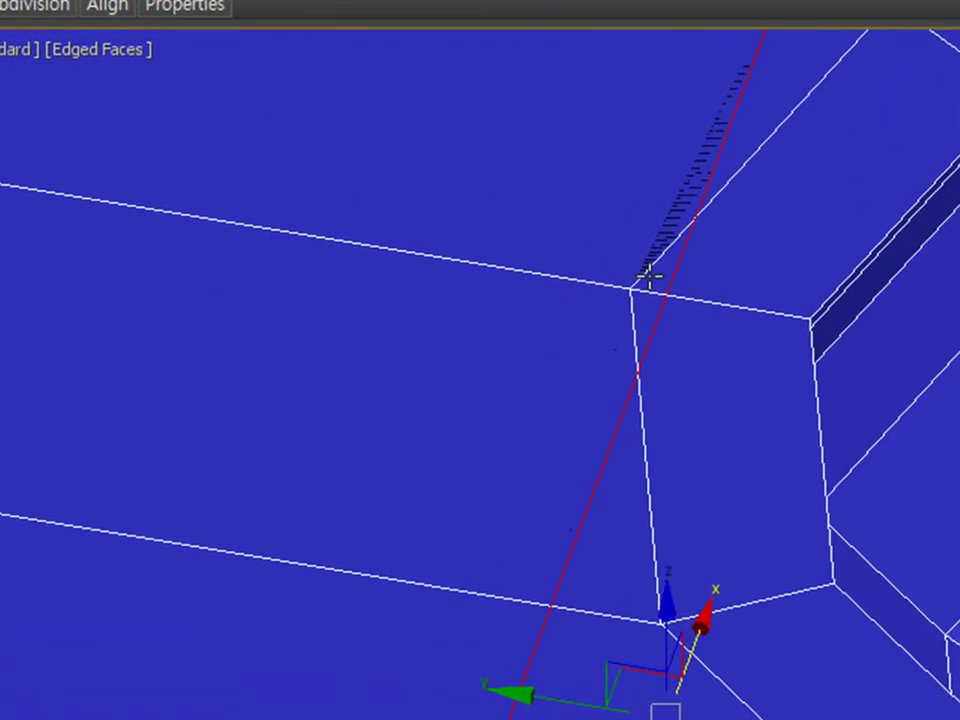
pyautogui.scroll(-4, 378, 262)
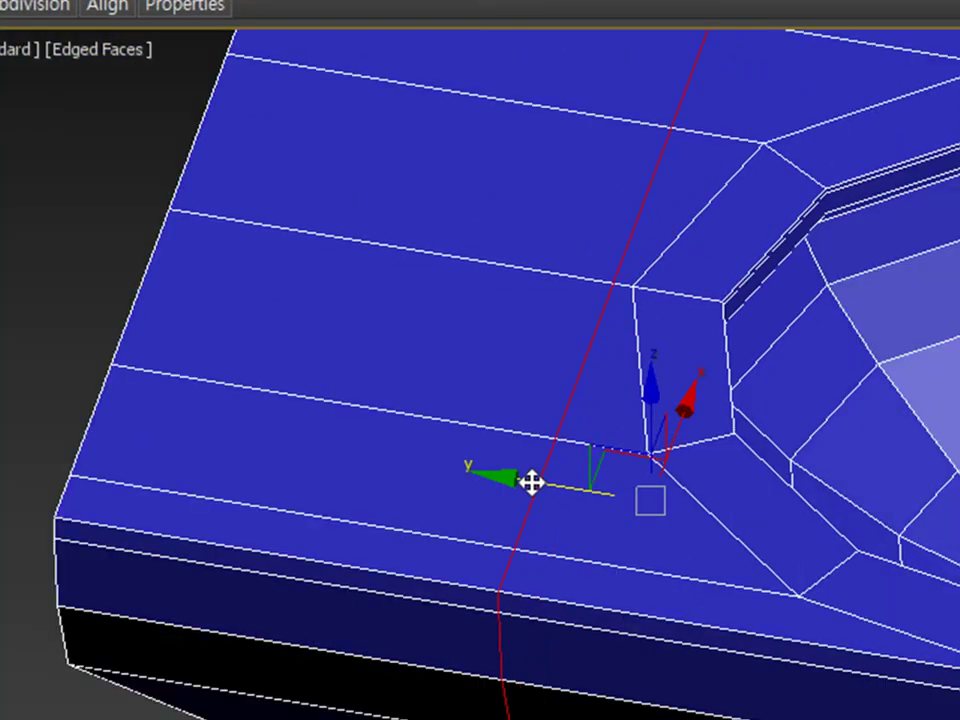
pyautogui.keyDown('alt'); pyautogui.moveTo(598, 559); pyautogui.dragTo(440, 375, button='middle'); pyautogui.keyUp('alt')
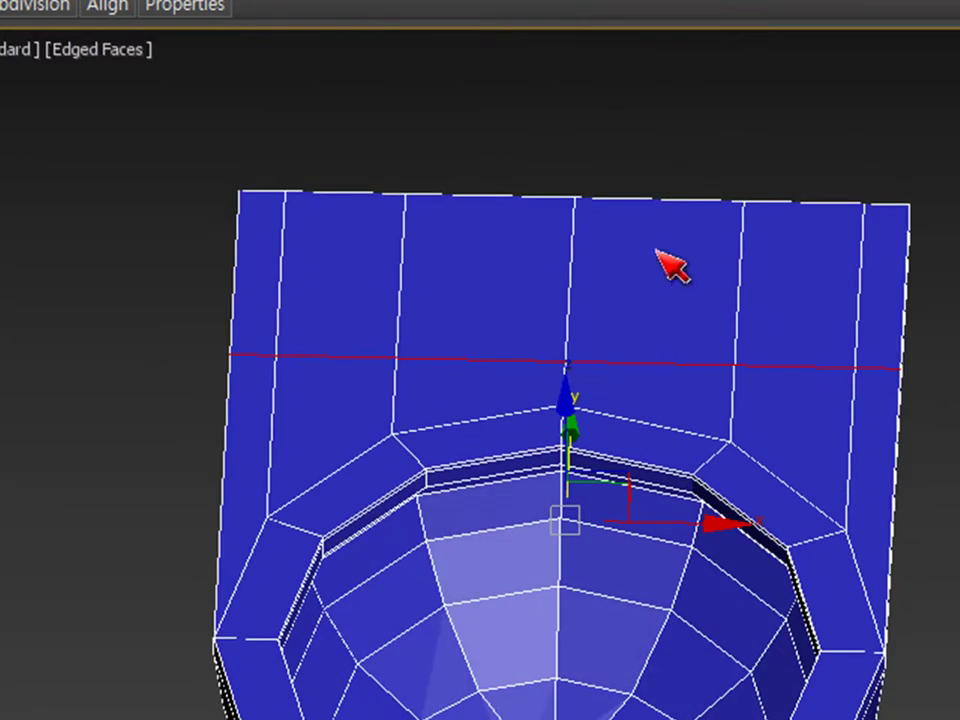
# Step: Select the six top polygons behind the new edge loop across the full width of the rear deck
pyautogui.press('1')
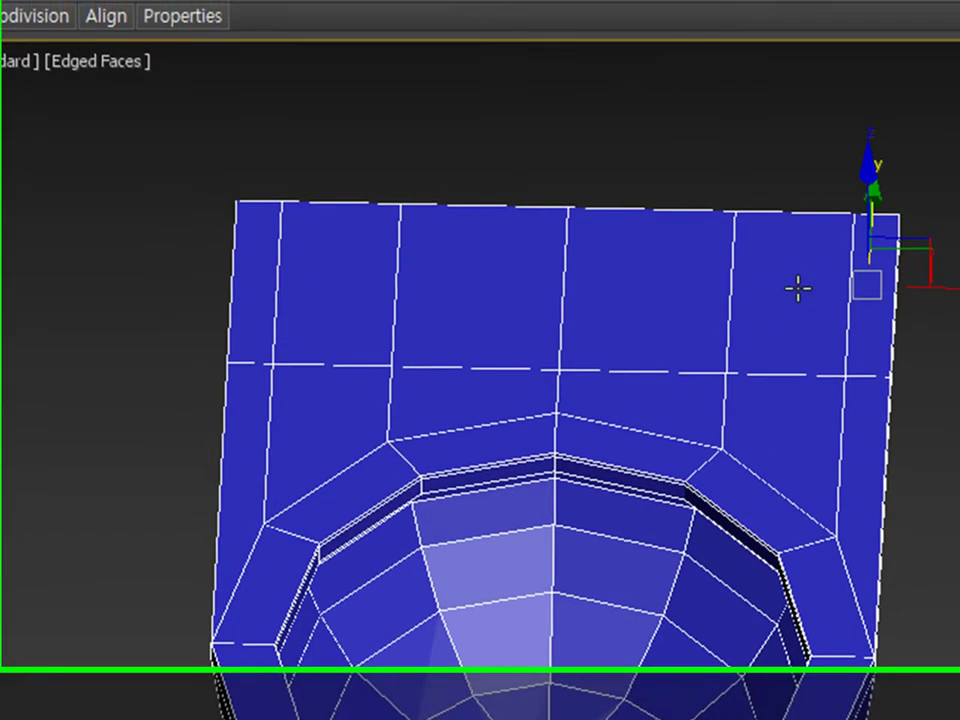
pyautogui.press('4')
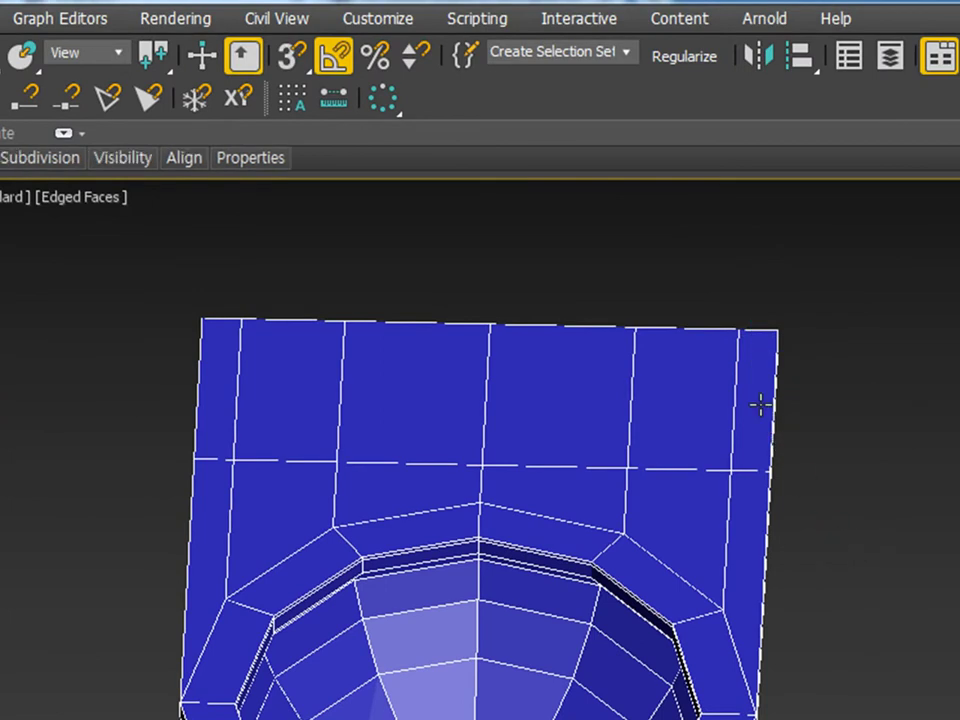
pyautogui.click(756, 402)
pyautogui.keyDown('ctrl'); pyautogui.click(672, 398); pyautogui.keyUp('ctrl')
pyautogui.keyDown('ctrl'); pyautogui.click(596, 398); pyautogui.keyUp('ctrl')
pyautogui.keyDown('ctrl'); pyautogui.click(362, 396); pyautogui.keyUp('ctrl')
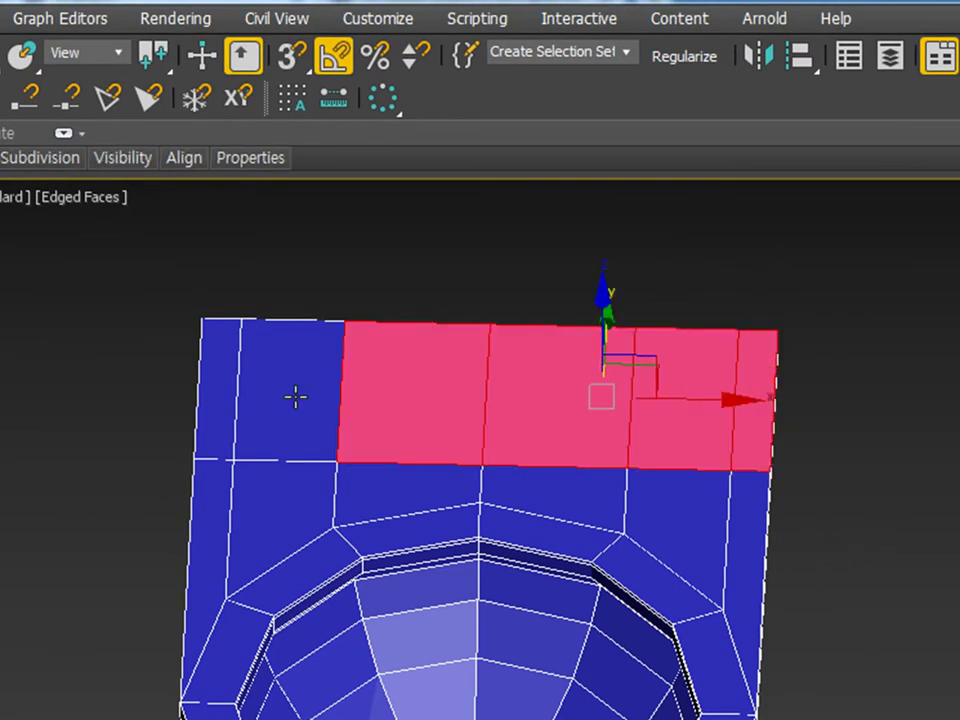
pyautogui.keyDown('ctrl'); pyautogui.click(290, 396); pyautogui.keyUp('ctrl')
pyautogui.keyDown('ctrl'); pyautogui.click(223, 396); pyautogui.keyUp('ctrl')
pyautogui.keyDown('alt'); pyautogui.moveTo(456, 603); pyautogui.dragTo(668, 555, button='middle'); pyautogui.keyUp('alt')
pyautogui.keyDown('alt'); pyautogui.moveTo(615, 588); pyautogui.dragTo(540, 628, button='middle'); pyautogui.keyUp('alt')
# Step: Extrude the selected rear deck polygons upward as a group by 200 mm to form the tank
pyautogui.rightClick(410, 445)
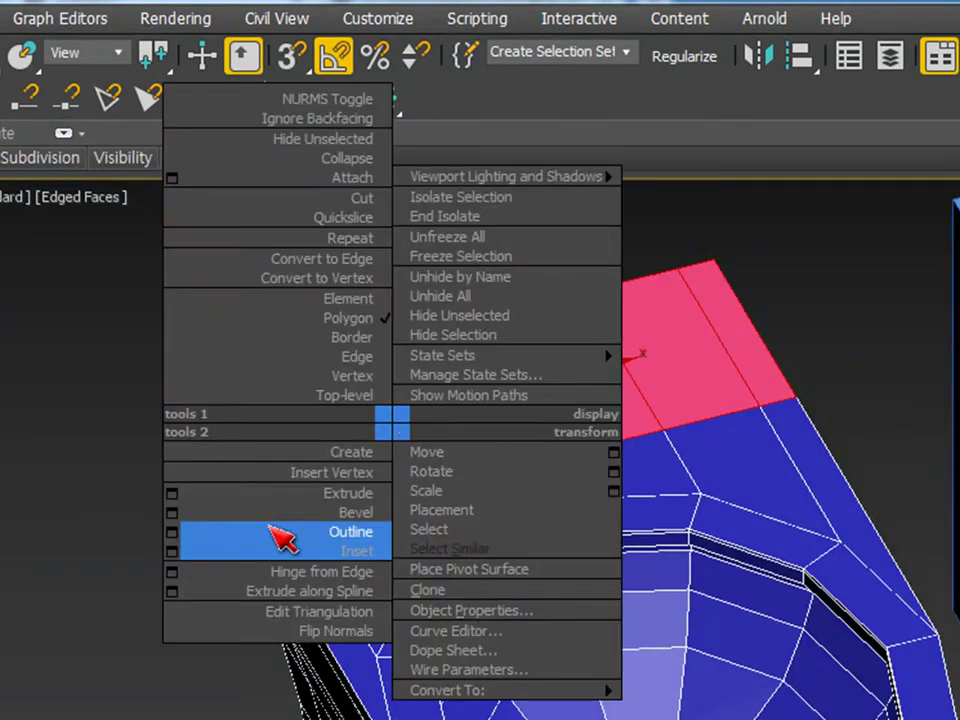
pyautogui.click(175, 494)
pyautogui.scroll(-2, 311, 568)
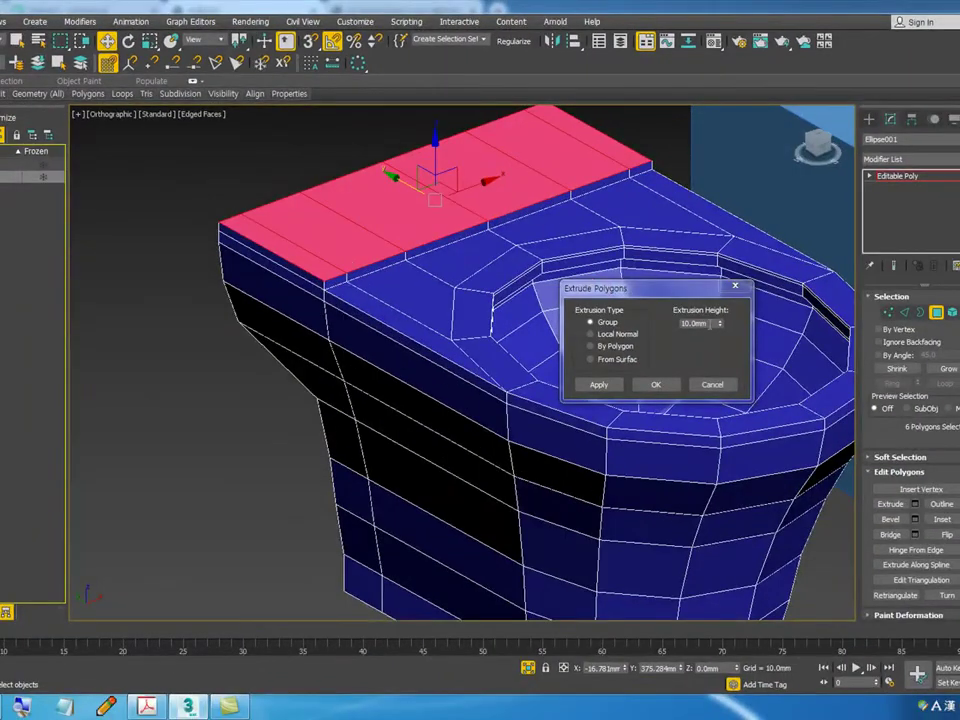
pyautogui.click(628, 325)
pyautogui.write('1')
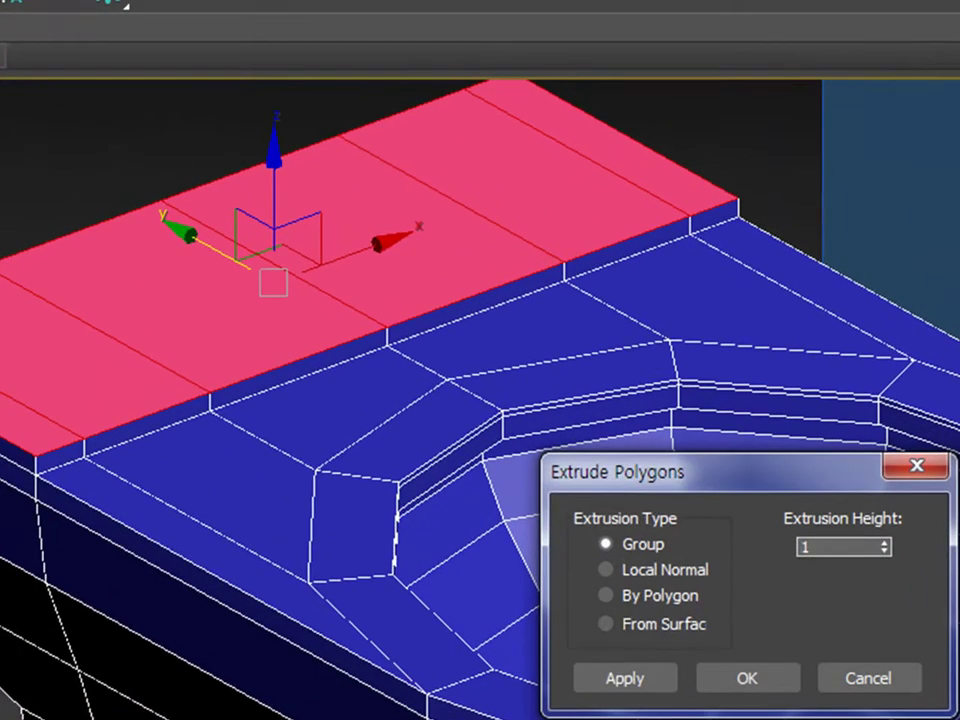
pyautogui.press('Return')
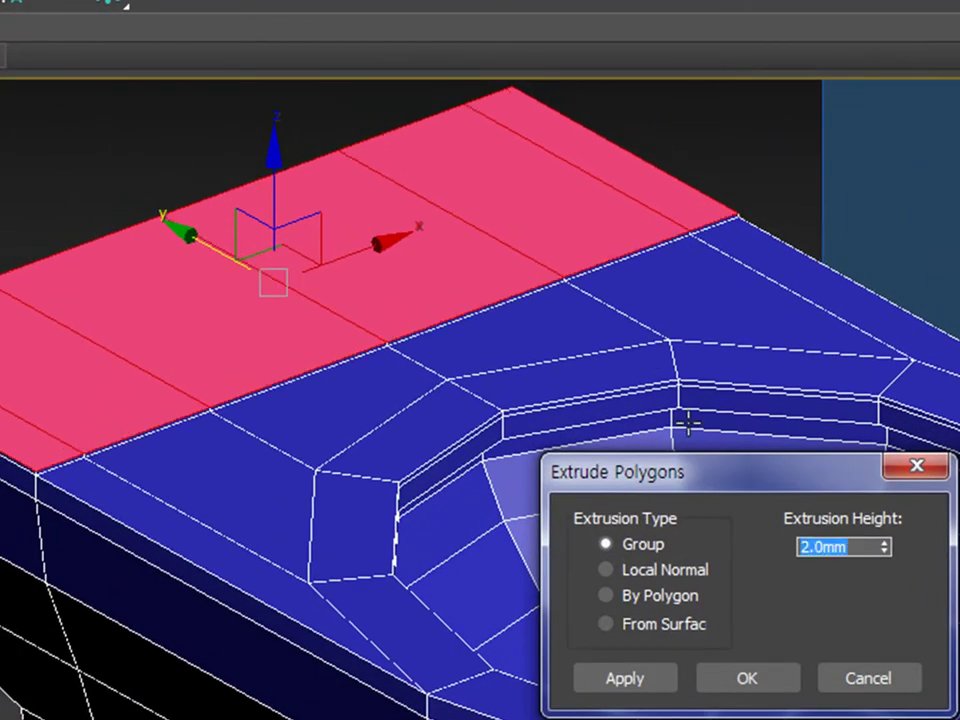
pyautogui.scroll(8, 92, 465)
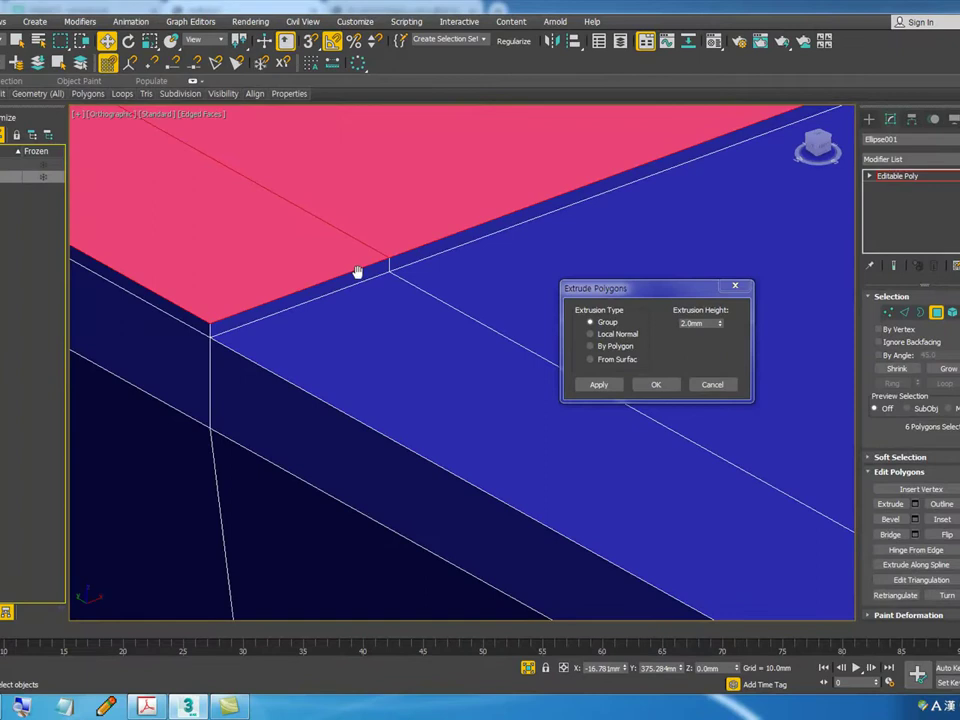
pyautogui.scroll(-5, 357, 271)
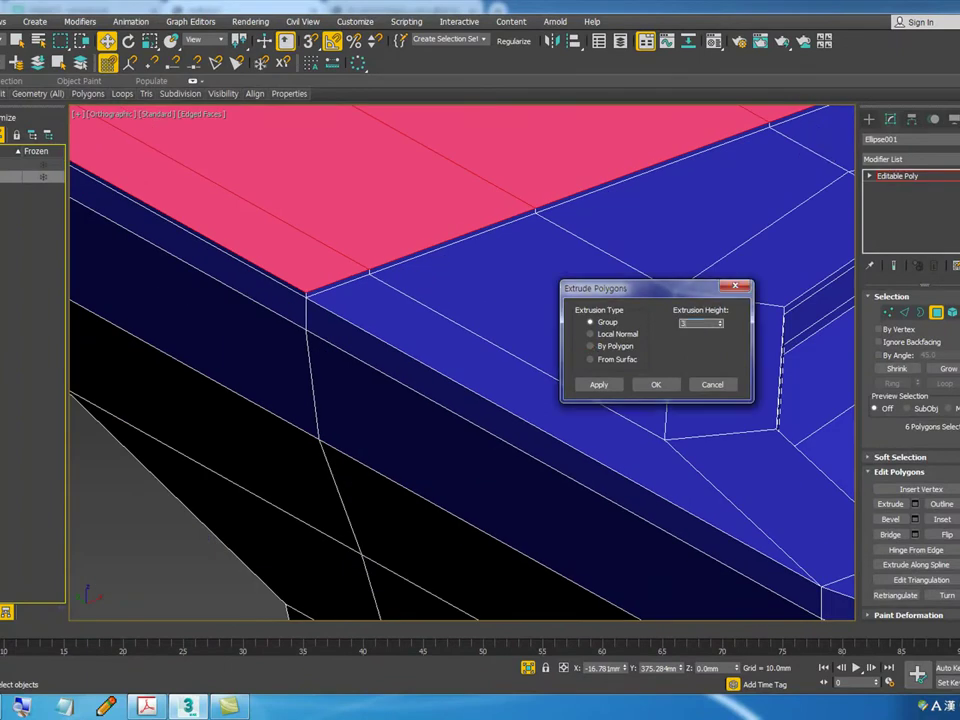
pyautogui.write('00')
pyautogui.press('Return')
pyautogui.scroll(-8, 293, 293)
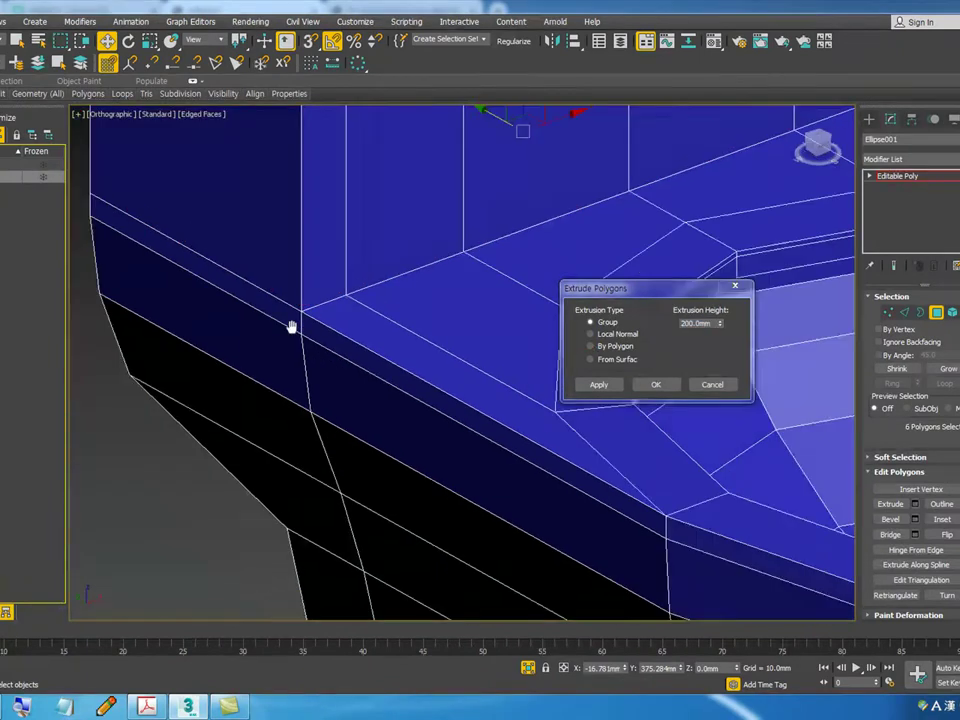
pyautogui.click(656, 385)
pyautogui.scroll(-5, 344, 339)
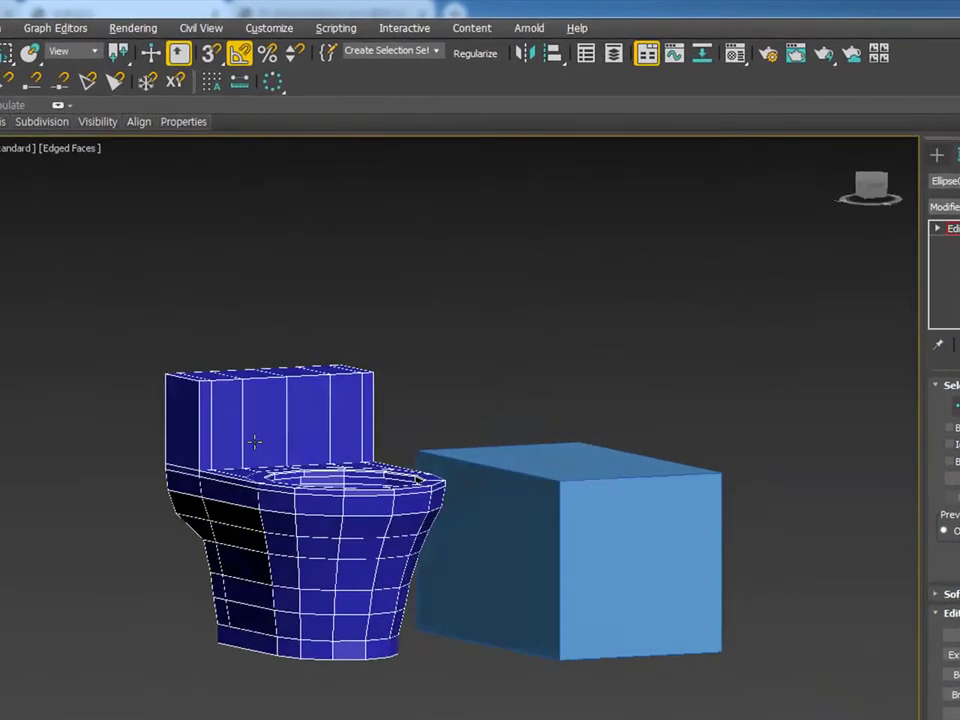
# Step: Try a MeshSmooth modifier on the toilet with its tank, inspect the tank corners, and undo it
pyautogui.keyDown('alt'); pyautogui.moveTo(255, 441); pyautogui.dragTo(287, 466, button='middle'); pyautogui.keyUp('alt')
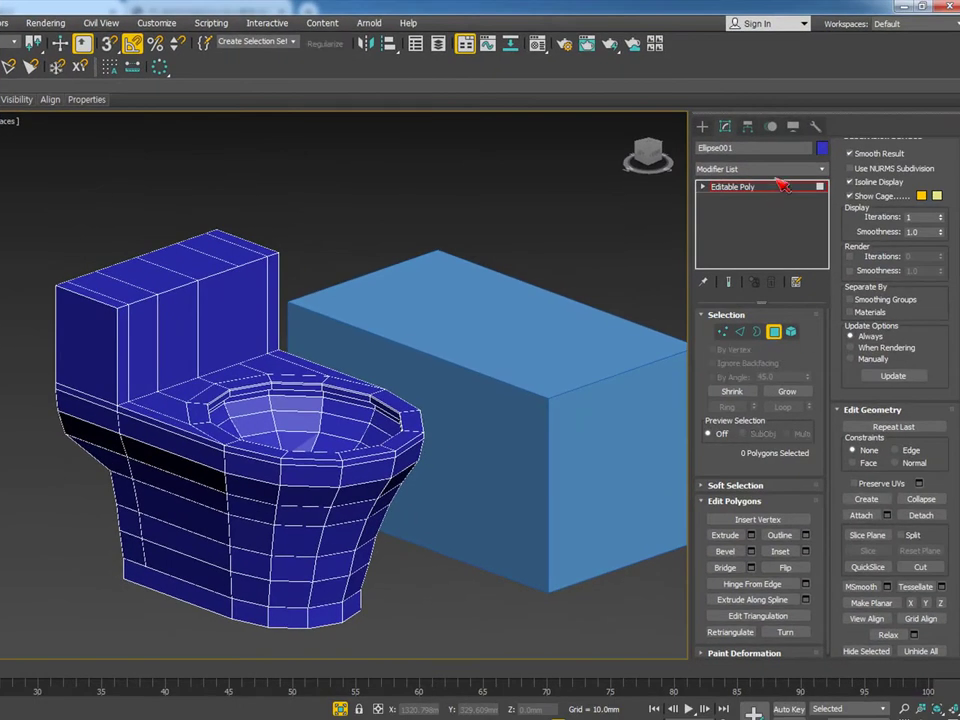
pyautogui.click(780, 170)
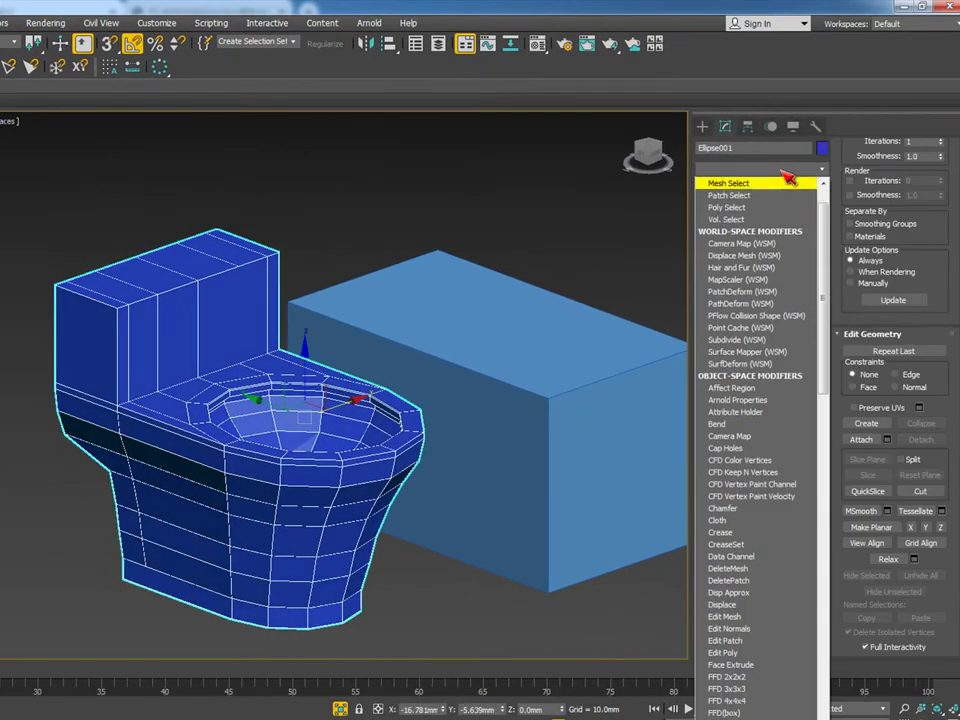
pyautogui.scroll(-12, 780, 230)
pyautogui.click(768, 256)
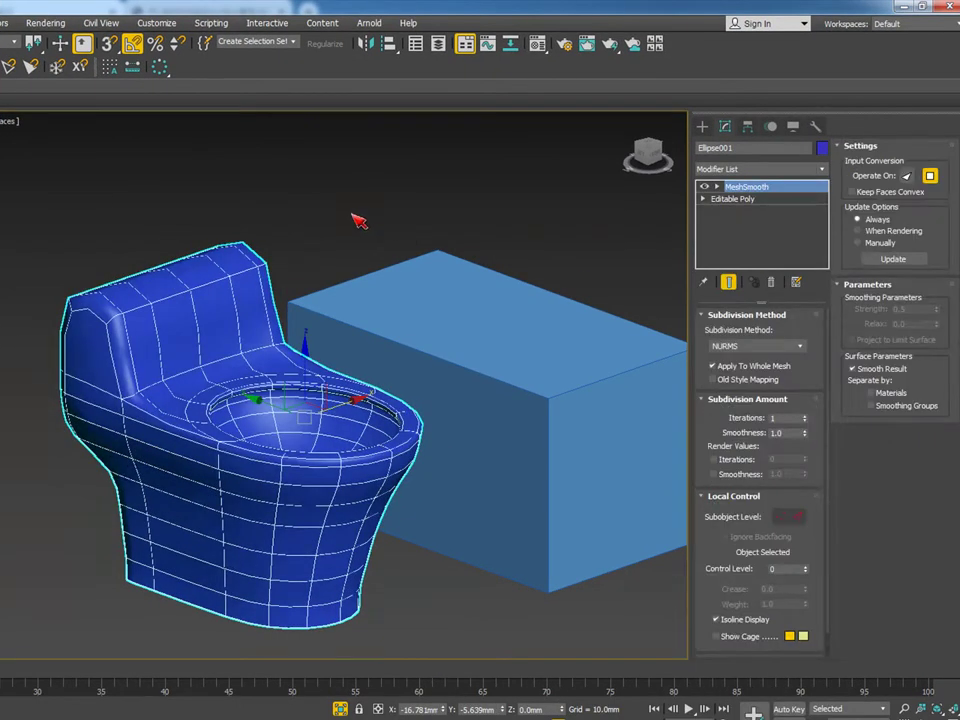
pyautogui.click(364, 221)
pyautogui.scroll(8, 150, 322)
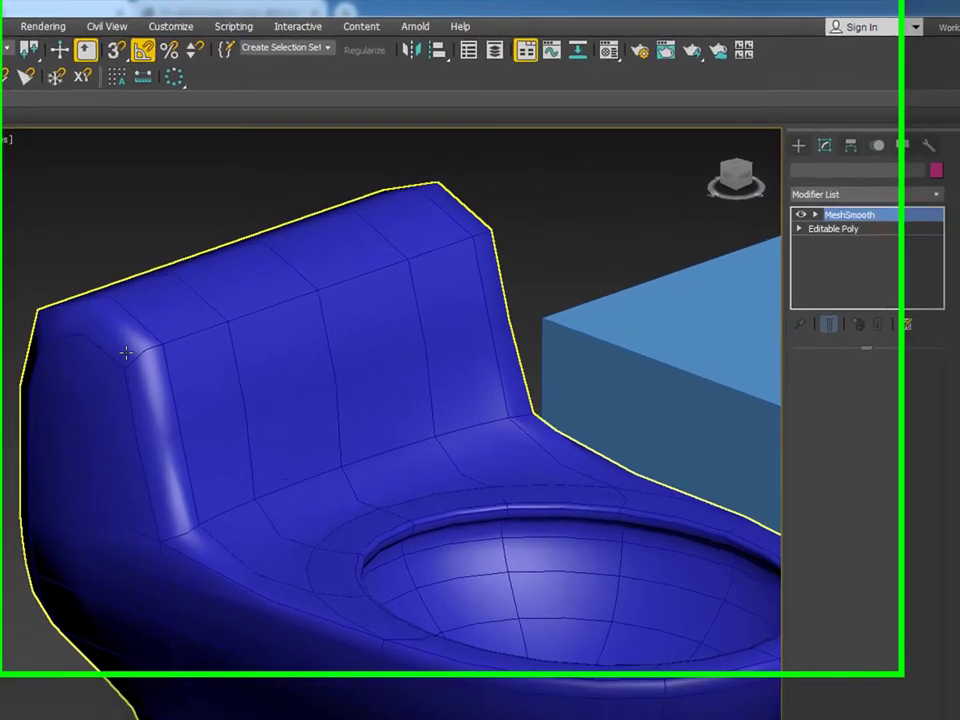
pyautogui.click(65, 310)
pyautogui.hotkey('ctrl', 'z')
# Step: Try connecting the ring of vertical tank edges with one segment and slide 93, adding an edge loop just below the tank top
pyautogui.keyDown('alt'); pyautogui.moveTo(450, 409); pyautogui.dragTo(470, 418, button='middle'); pyautogui.keyUp('alt')
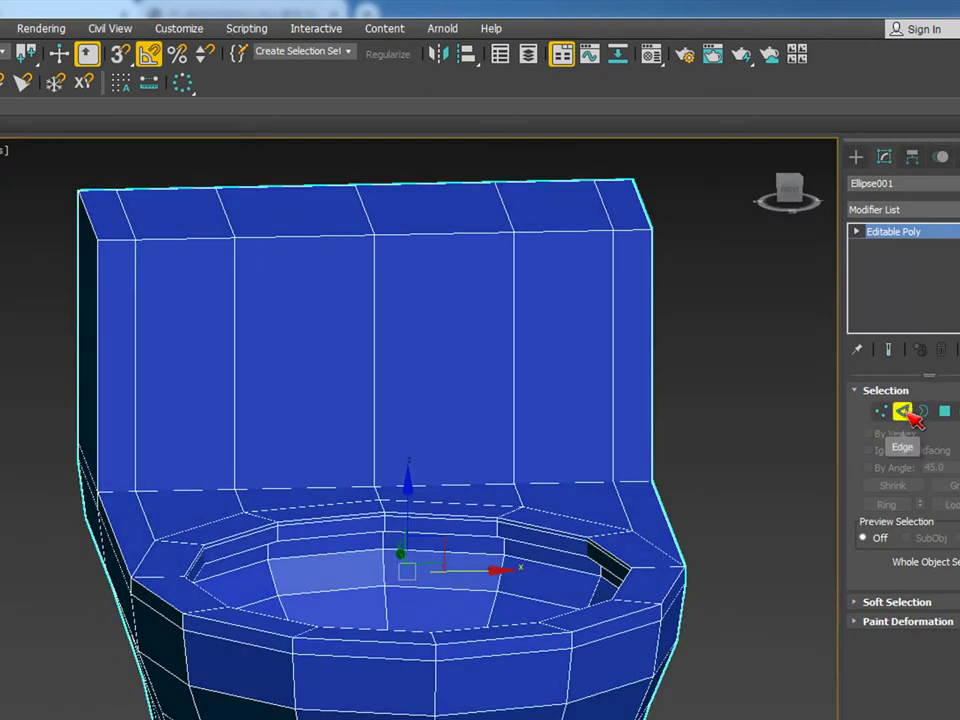
pyautogui.click(905, 411)
pyautogui.keyDown('alt'); pyautogui.moveTo(520, 590); pyautogui.dragTo(552, 592, button='middle'); pyautogui.keyUp('alt')
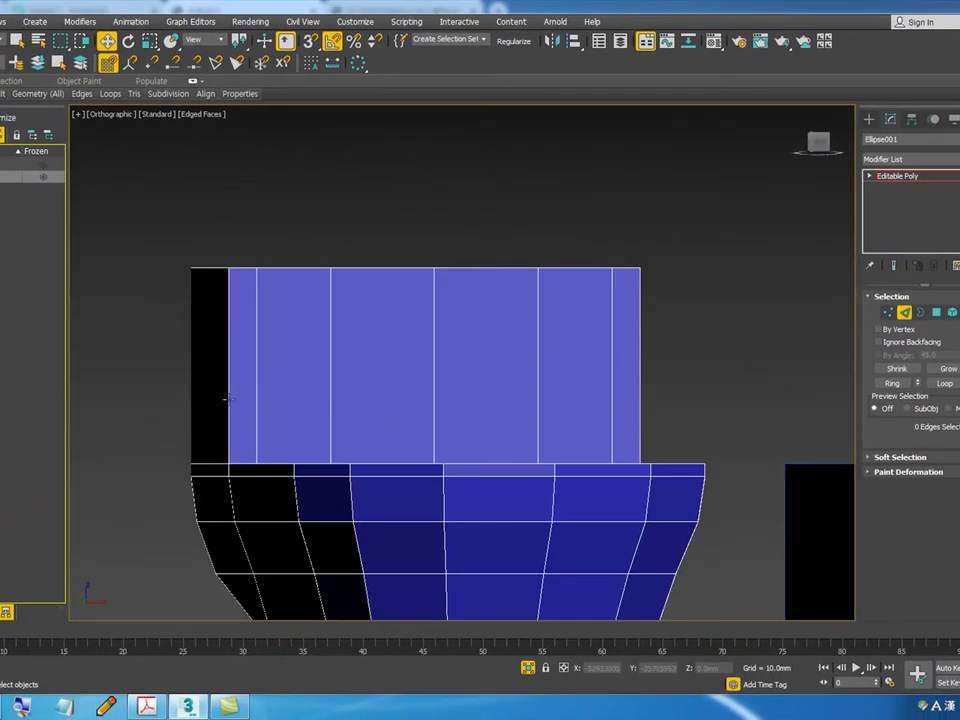
pyautogui.keyDown('alt'); pyautogui.moveTo(581, 349); pyautogui.dragTo(585, 380, button='middle'); pyautogui.keyUp('alt')
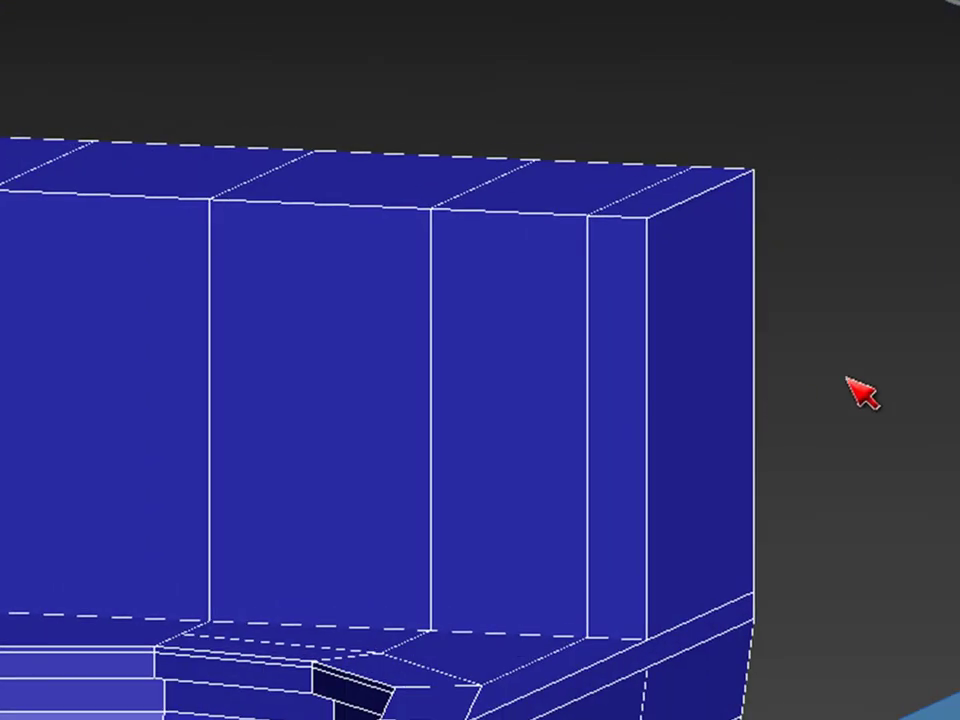
pyautogui.click(646, 375)
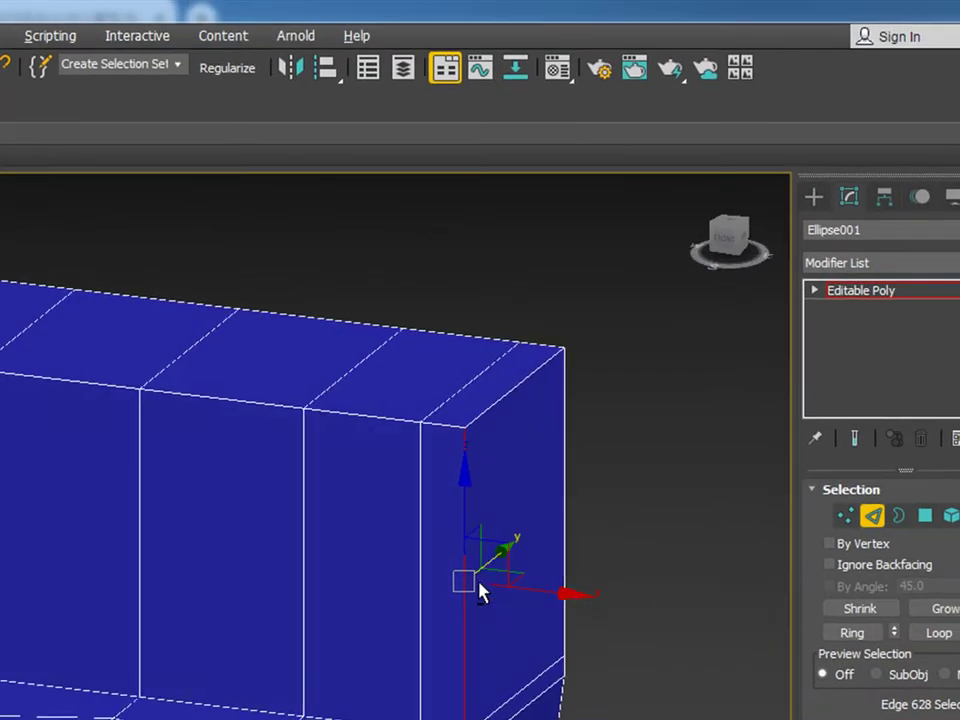
pyautogui.click(852, 632)
pyautogui.rightClick(266, 499)
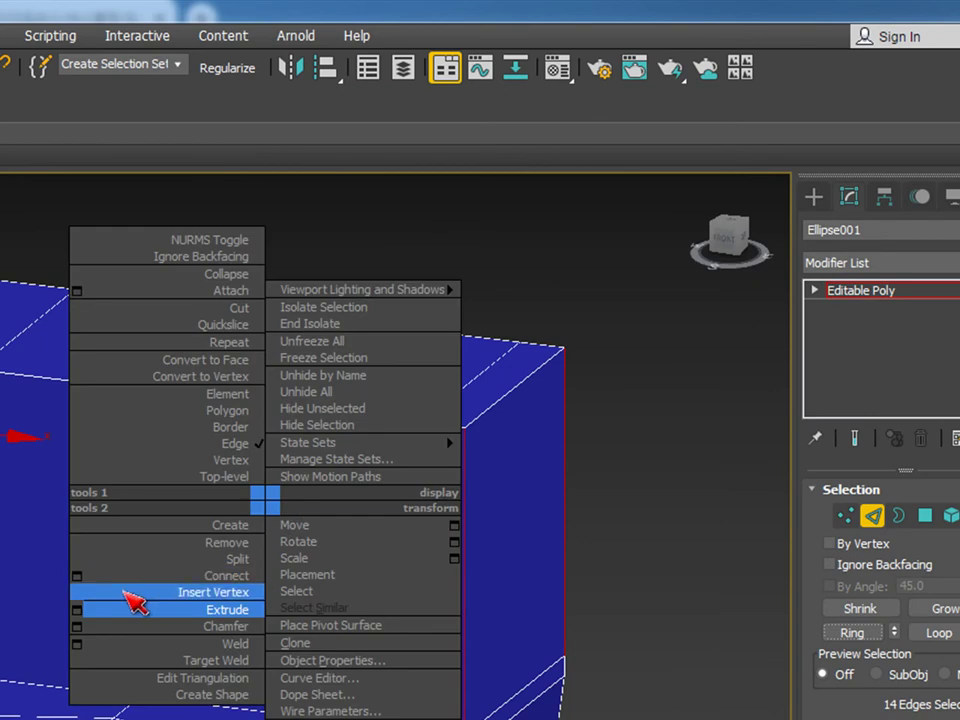
pyautogui.click(77, 574)
pyautogui.moveTo(590, 570); pyautogui.dragTo(591, 495)
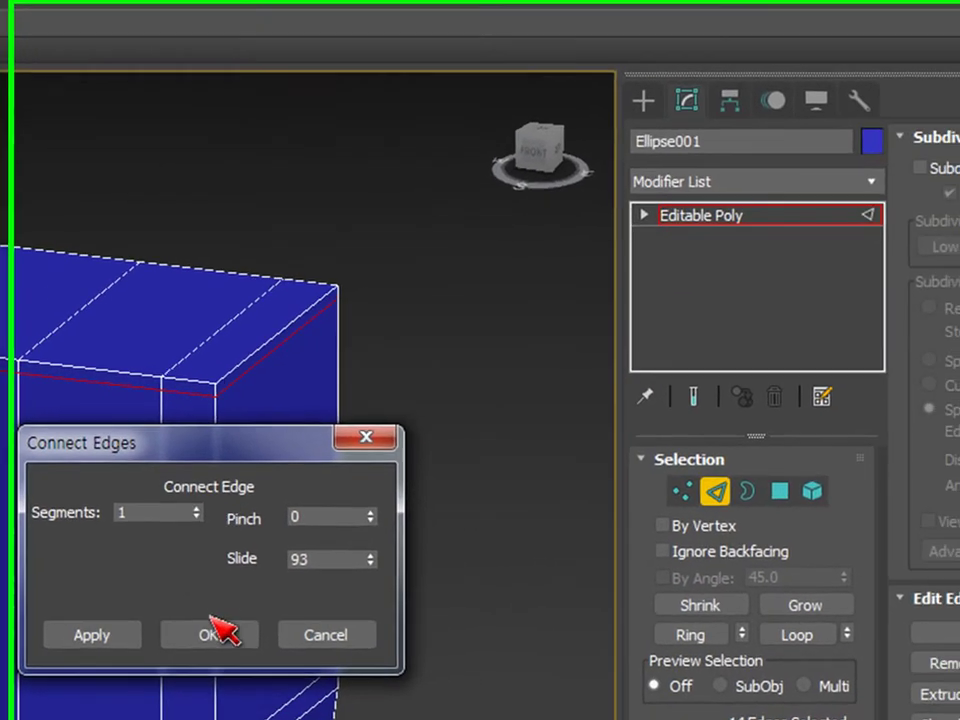
pyautogui.click(458, 632)
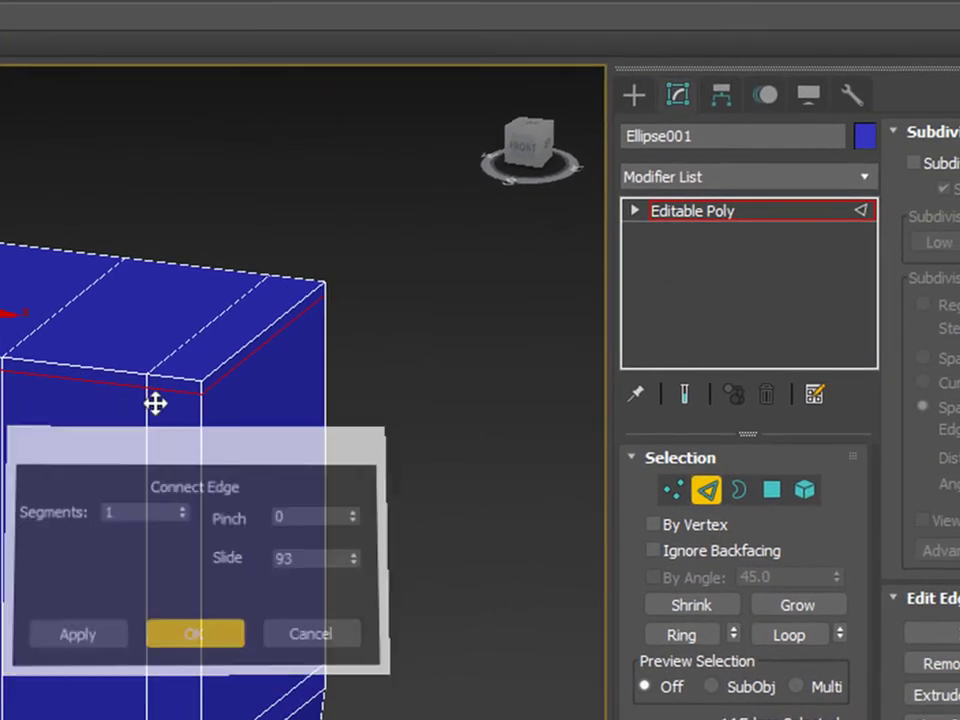
# Step: Try a MeshSmooth modifier on the toilet with the added loop and inspect the tank's corners and base
pyautogui.click(812, 211)
pyautogui.click(806, 178)
pyautogui.press('m')
pyautogui.press('m')
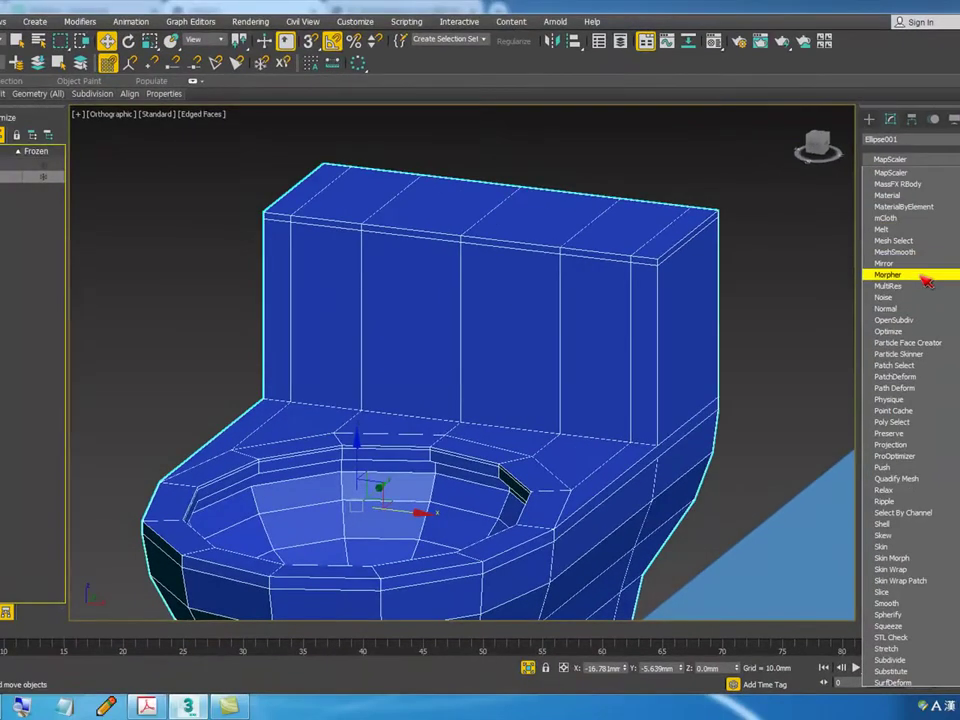
pyautogui.click(893, 252)
pyautogui.click(767, 285)
pyautogui.keyDown('alt'); pyautogui.moveTo(665, 327); pyautogui.dragTo(371, 422, button='middle'); pyautogui.keyUp('alt')
pyautogui.scroll(5, 409, 428)
pyautogui.click(420, 410)
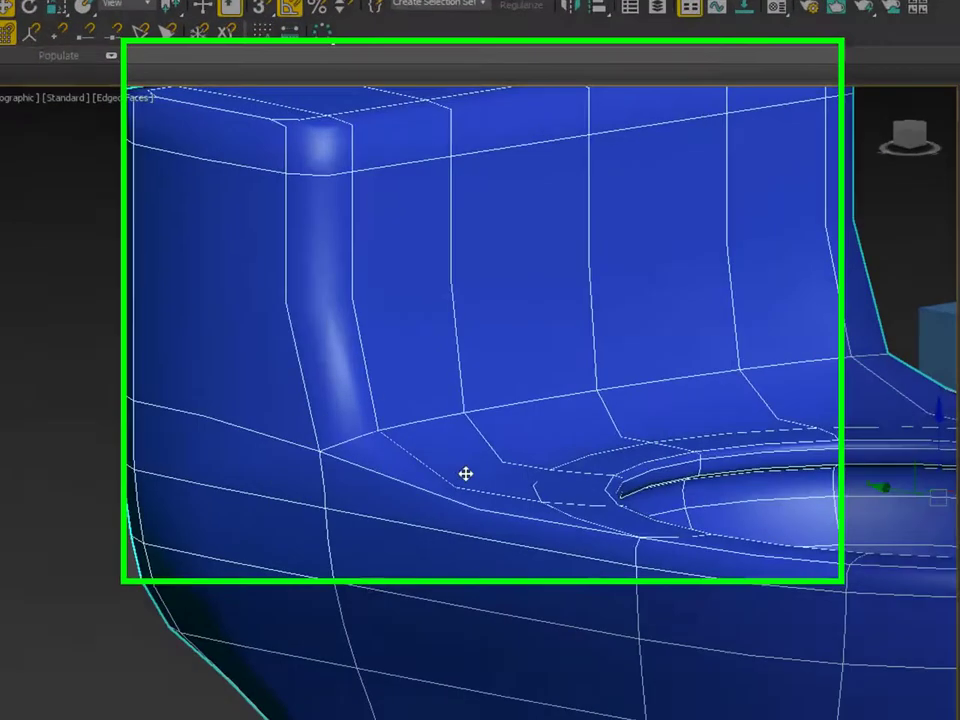
# Step: Undo the changes back to the flat rear deck before the tank extrusion
pyautogui.scroll(3, 79, 491)
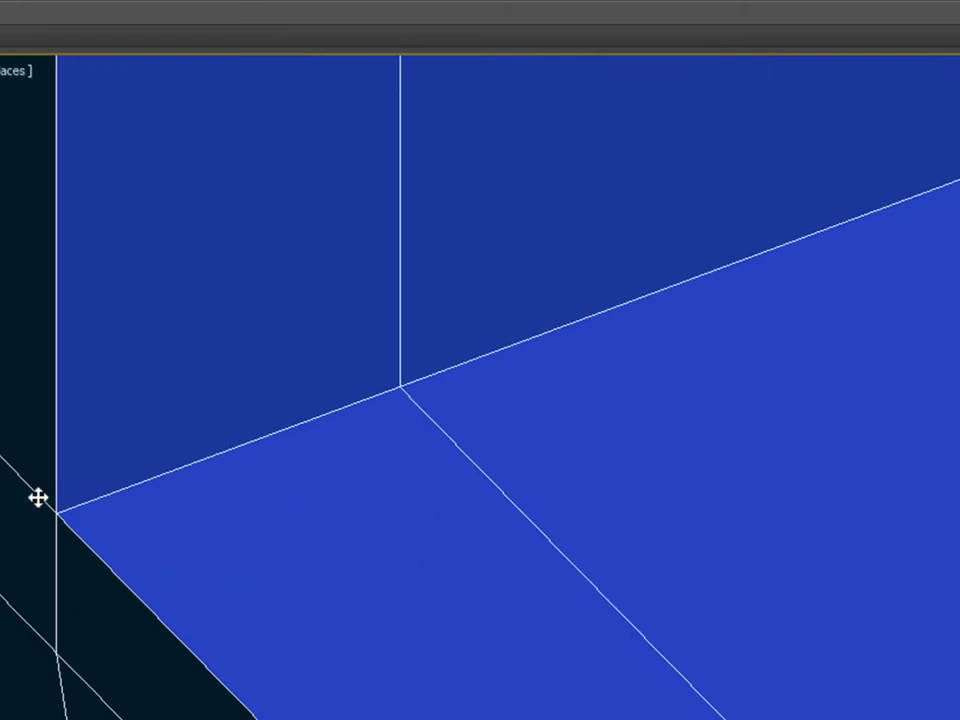
pyautogui.scroll(-12, 161, 514)
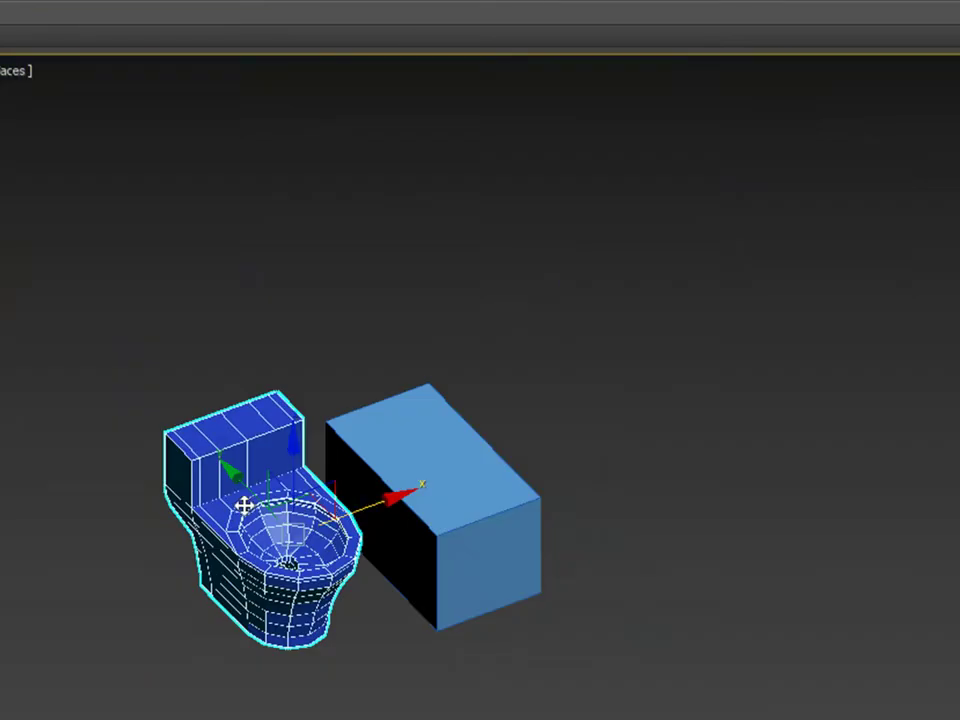
pyautogui.scroll(5, 314, 488)
pyautogui.scroll(-2, 422, 390)
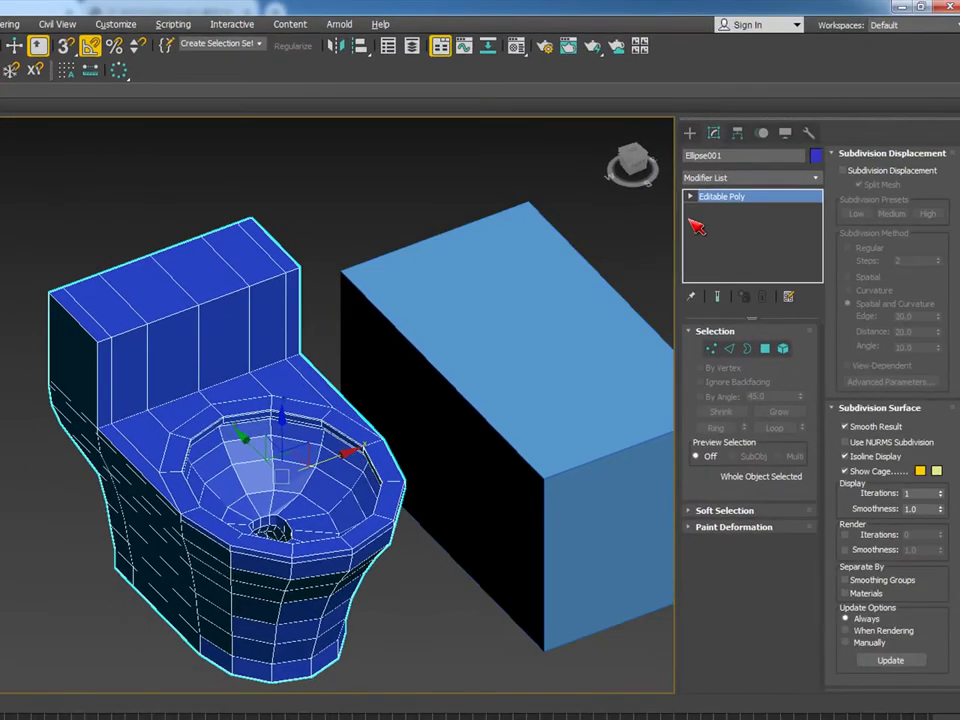
pyautogui.press('1')
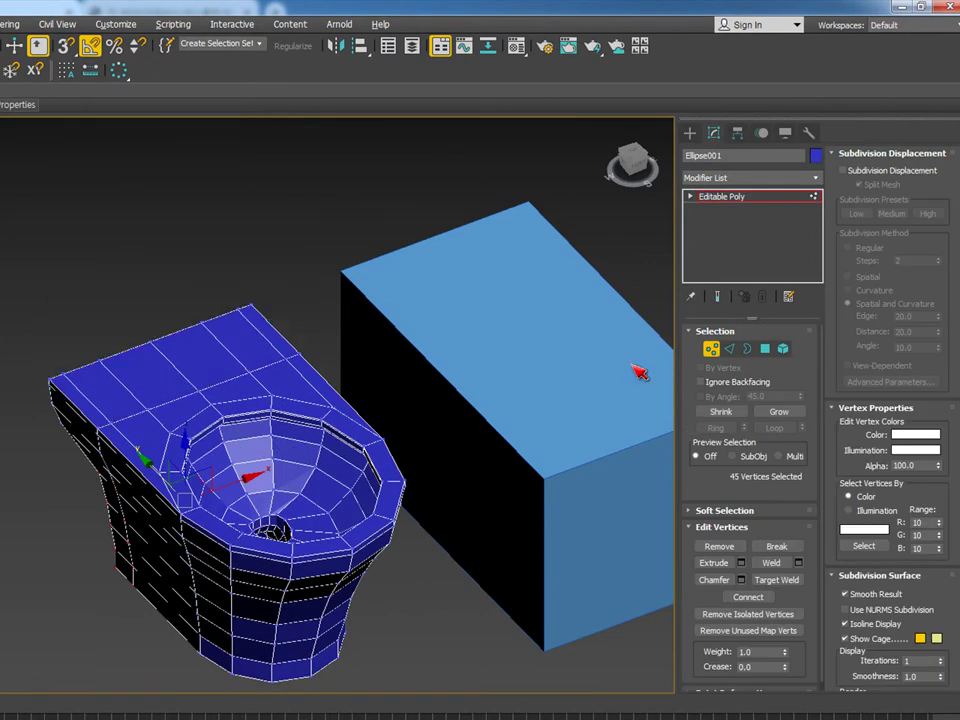
# Step: Extrude the six rear deck polygons upward as a group by 2 mm to form a thin support strip
pyautogui.press('4')
pyautogui.rightClick(161, 364)
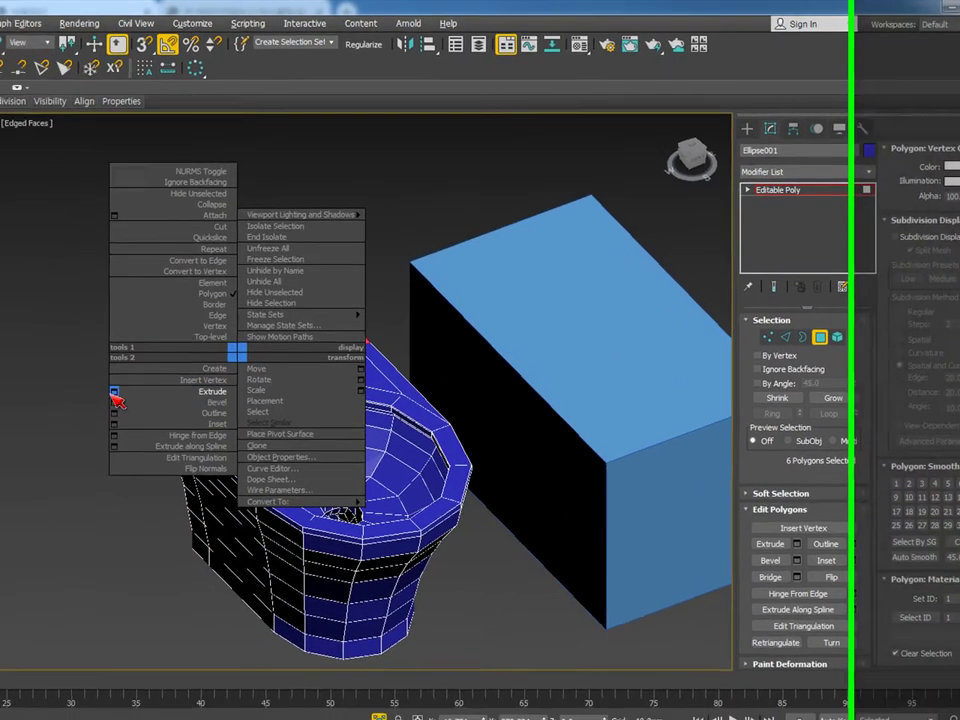
pyautogui.click(35, 405)
pyautogui.scroll(8, 151, 417)
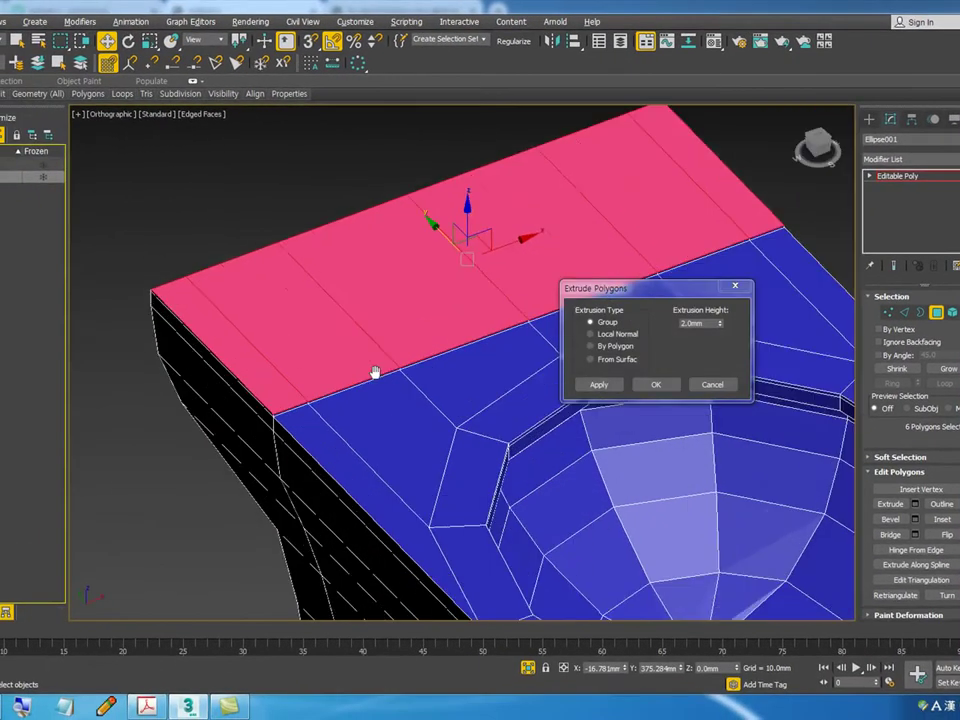
pyautogui.keyDown('alt'); pyautogui.moveTo(372, 383); pyautogui.dragTo(511, 344, button='middle'); pyautogui.keyUp('alt')
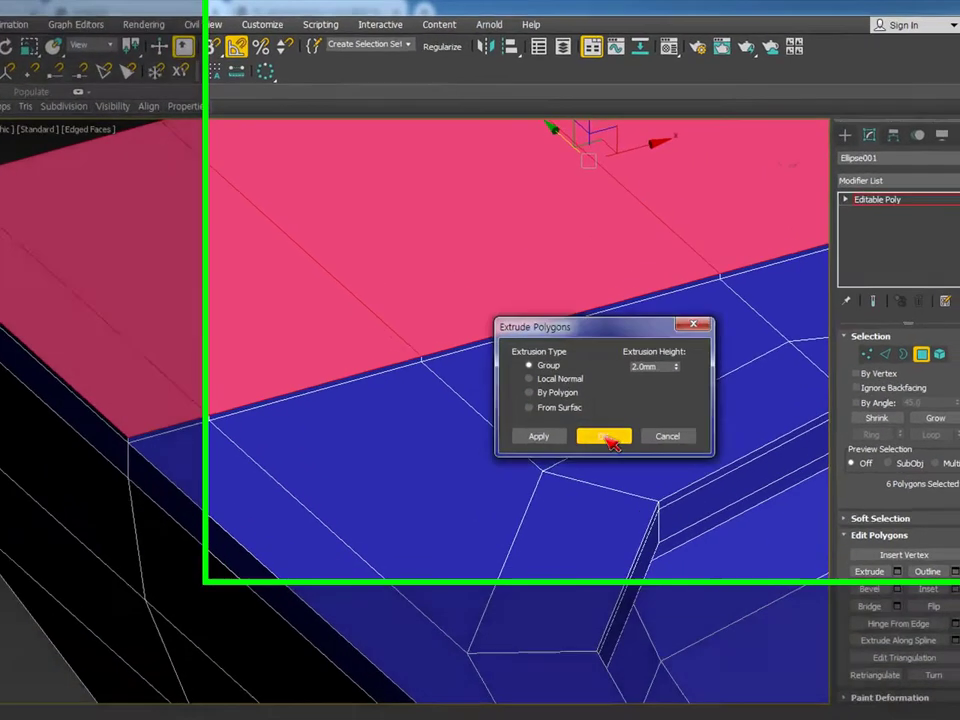
pyautogui.click(657, 385)
# Step: Extrude the same six polygons upward again as a group by 200 mm to form the tank
pyautogui.rightClick(469, 275)
pyautogui.click(62, 441)
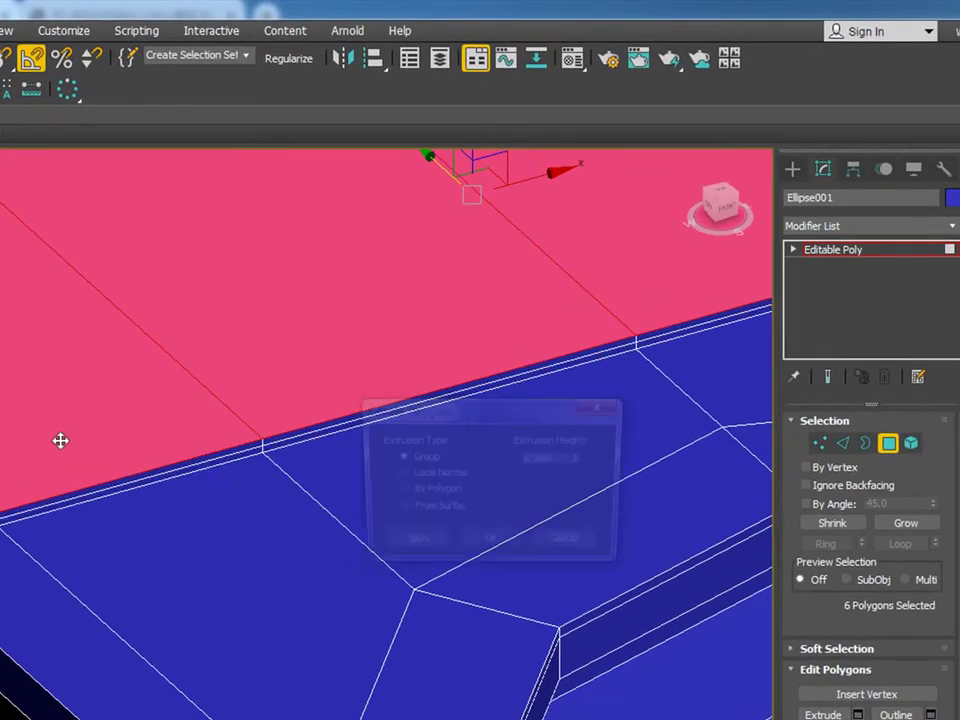
pyautogui.click(570, 458)
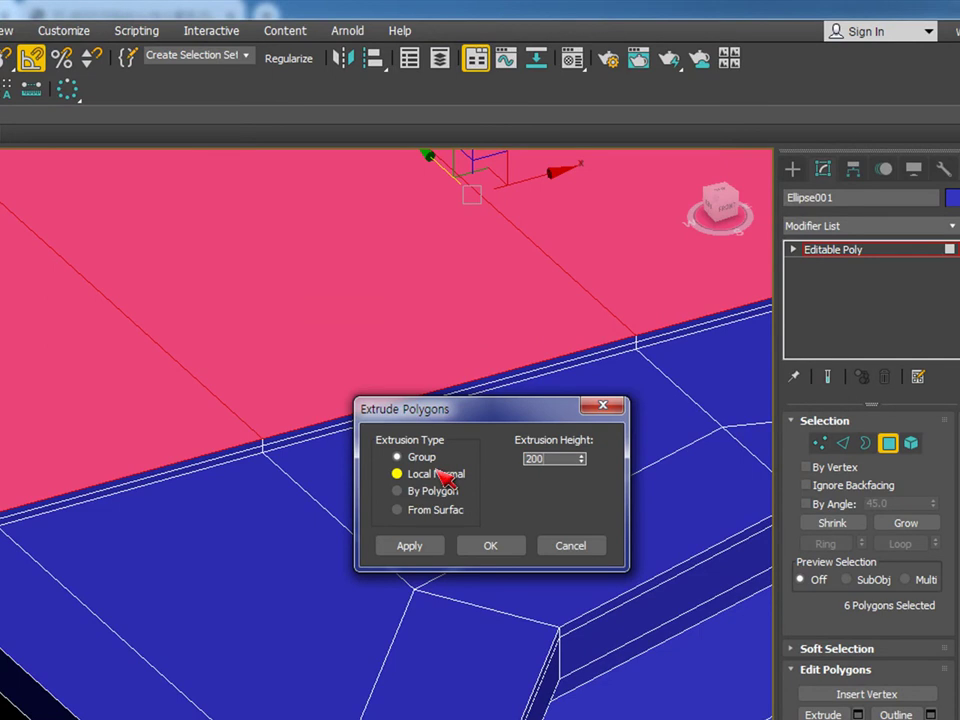
pyautogui.press('Return')
pyautogui.click(513, 544)
pyautogui.scroll(-5, 330, 540)
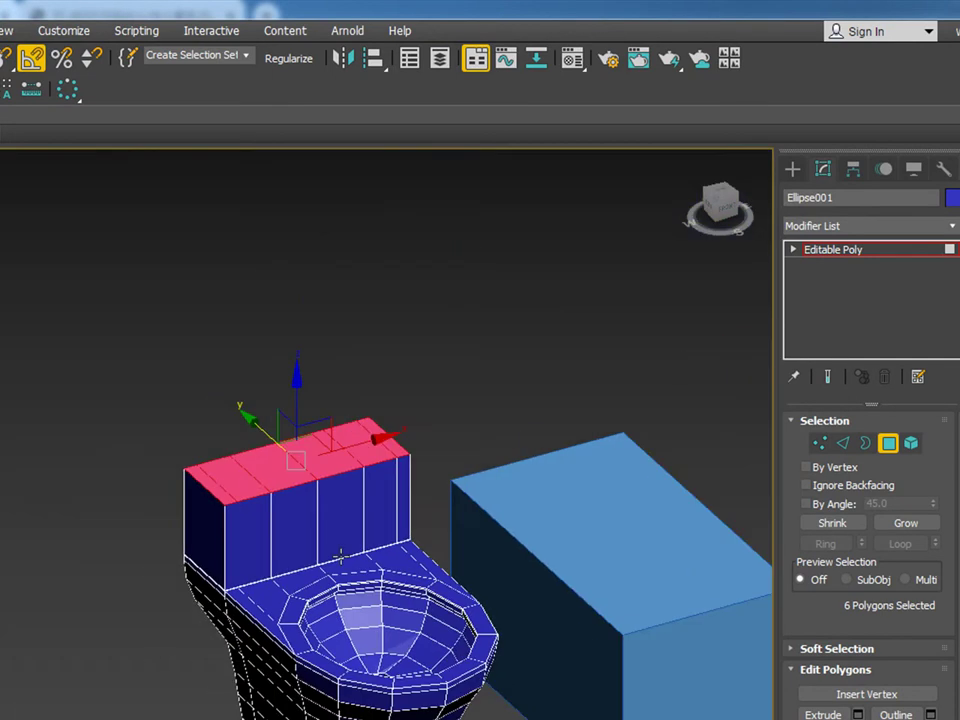
# Step: Try a MeshSmooth modifier on the whole toilet with the re-extruded tank
pyautogui.press('6')
pyautogui.click(918, 226)
pyautogui.scroll(-5, 905, 330)
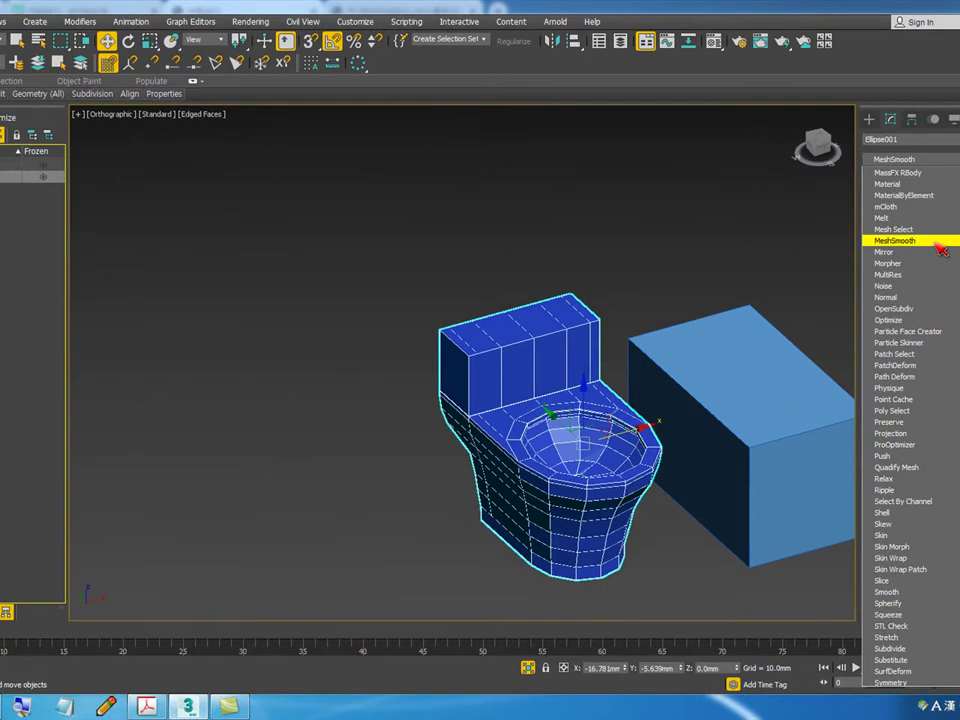
pyautogui.click(938, 243)
pyautogui.click(628, 272)
pyautogui.scroll(6, 497, 429)
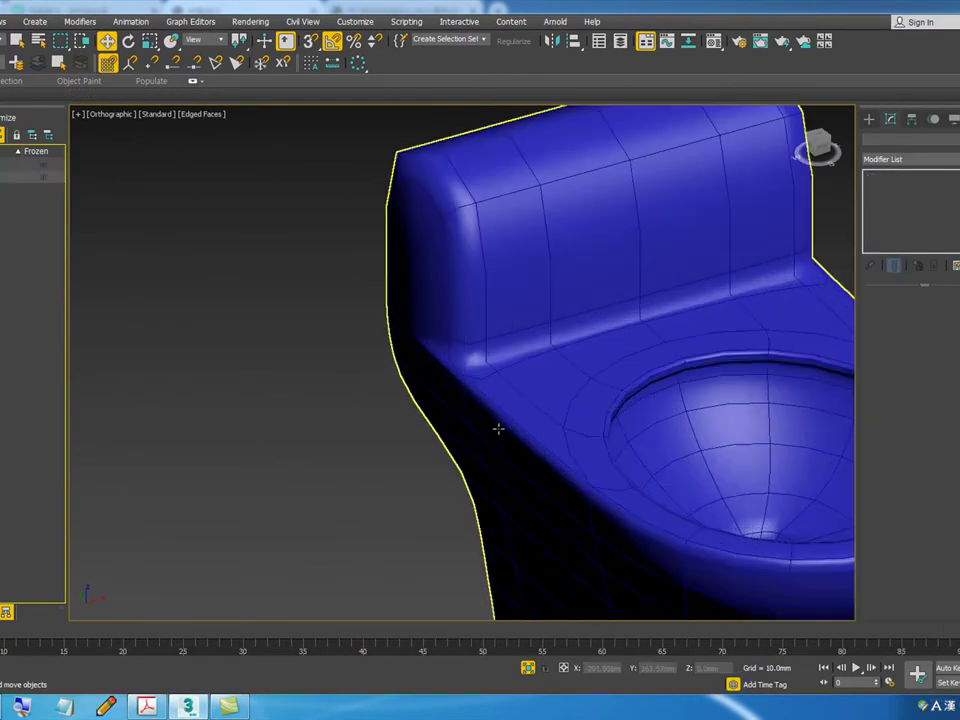
# Step: Examine the smoothed joint between tank and deck and the tank corners, with and without the edge display
pyautogui.scroll(-2, 470, 388)
pyautogui.press('F3')
pyautogui.press('F3')
pyautogui.click(388, 392)
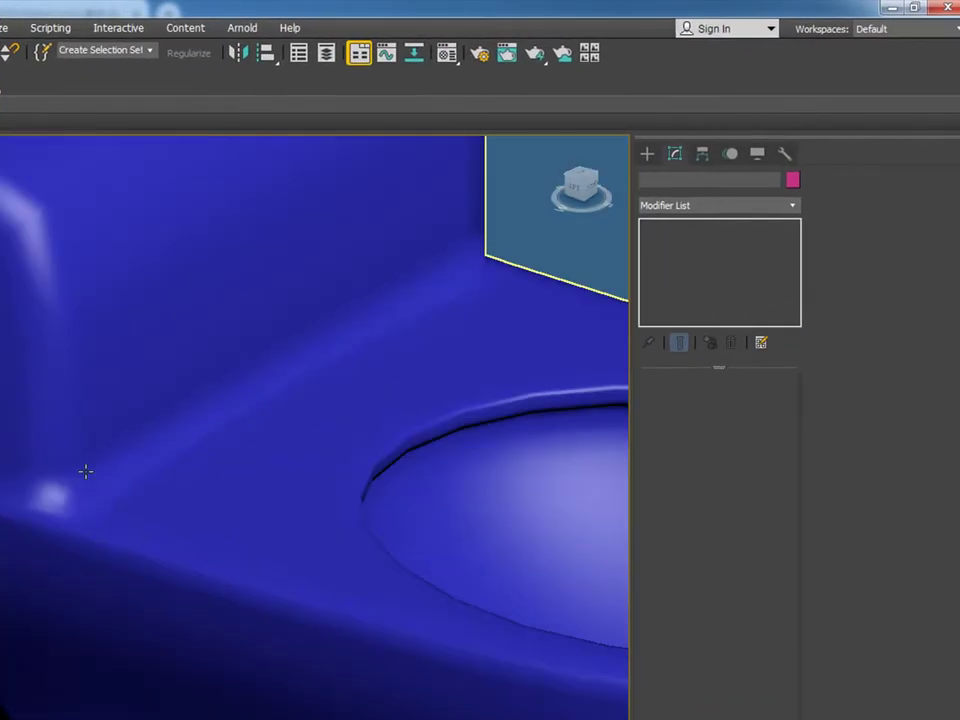
pyautogui.press('F4')
pyautogui.scroll(-5, 192, 427)
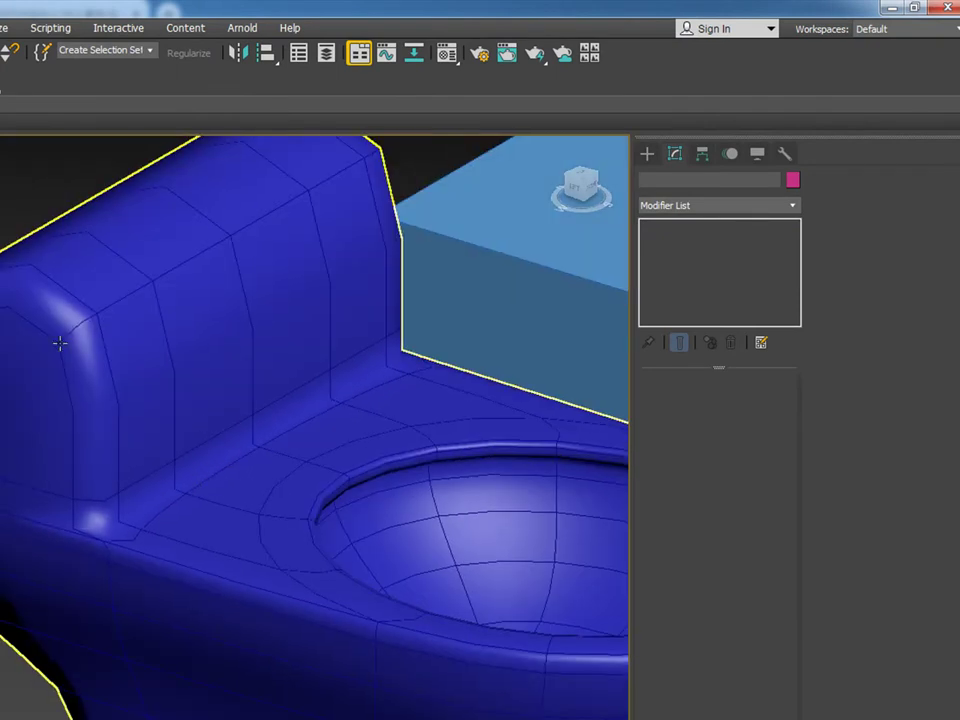
pyautogui.press('F4')
pyautogui.keyDown('alt'); pyautogui.moveTo(266, 420); pyautogui.dragTo(409, 345, button='middle'); pyautogui.keyUp('alt')
# Step: Remove the MeshSmooth modifier from the toilet and restore the shaded view with edged faces
pyautogui.click(512, 307)
pyautogui.rightClick(718, 238)
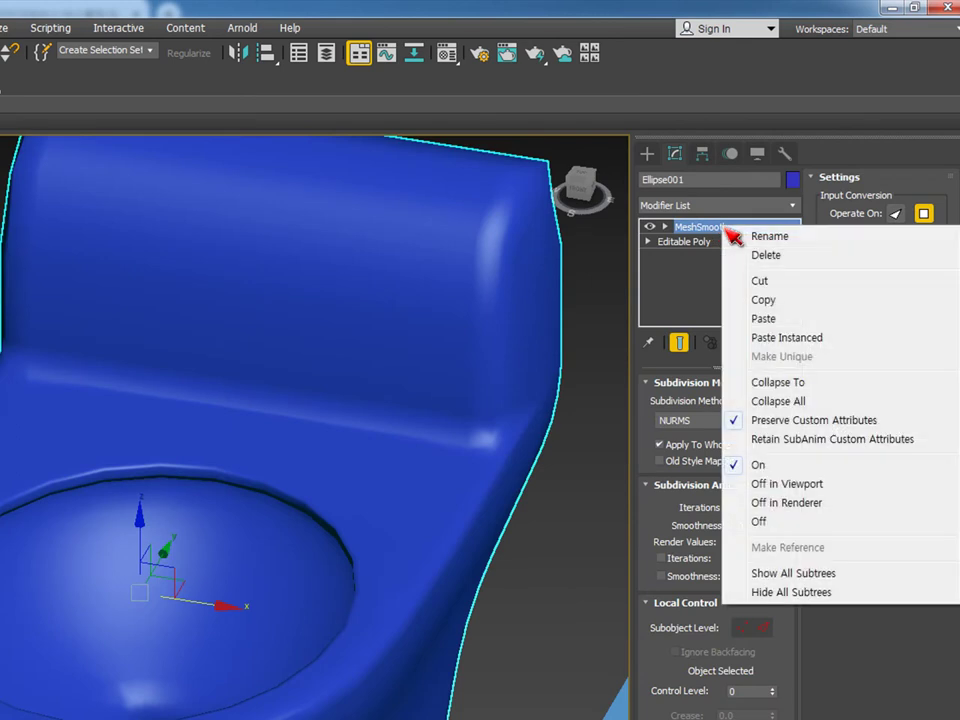
pyautogui.click(776, 280)
pyautogui.scroll(-3, 318, 399)
pyautogui.press('F3')
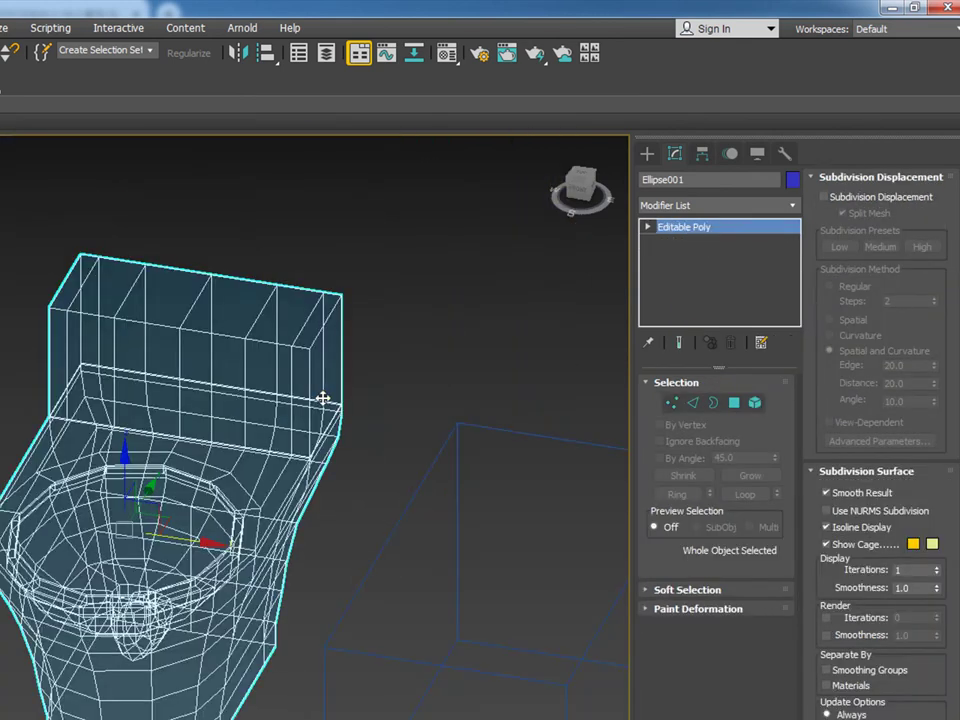
pyautogui.click(392, 373)
pyautogui.press('F3')
pyautogui.click(259, 366)
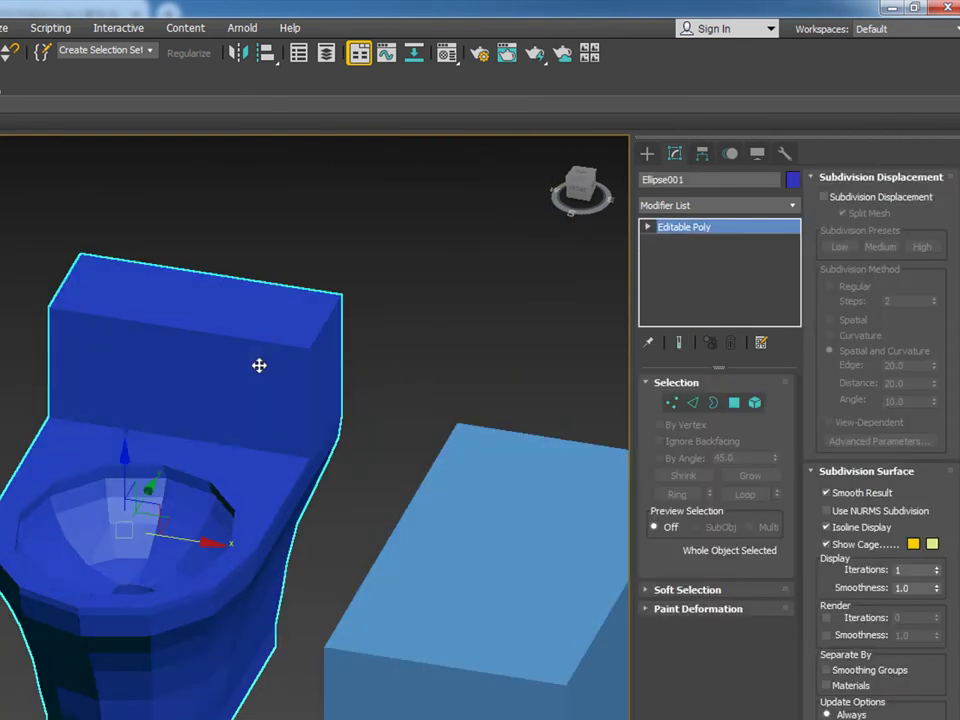
pyautogui.press('F3')
pyautogui.press('F3')
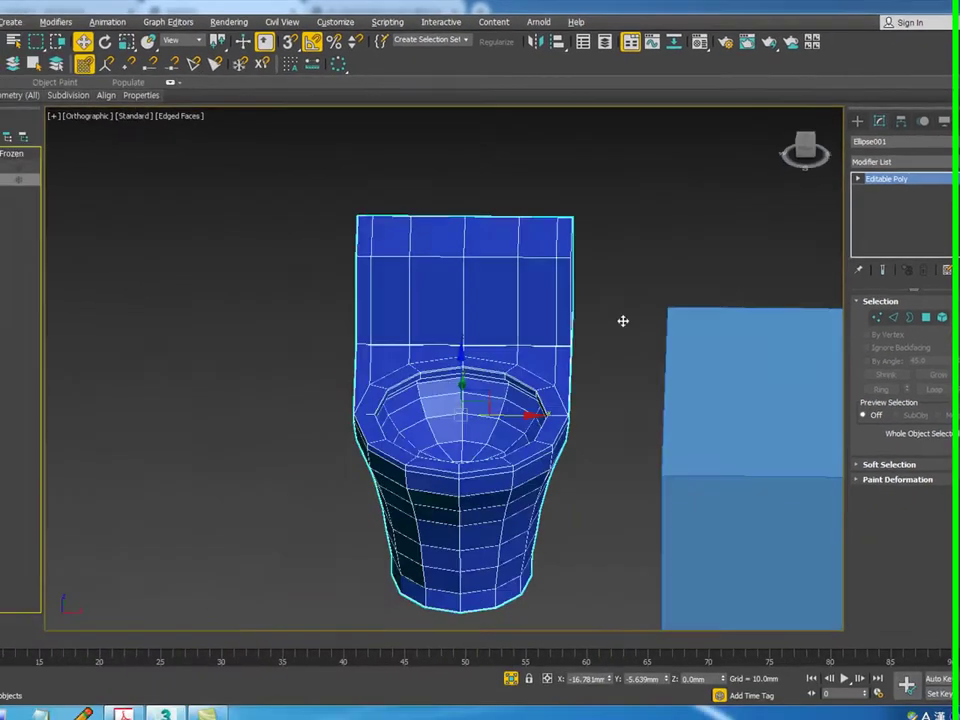
# Step: Connect the ring of vertical tank edges with one segment and slide 95, adding an edge loop just below the tank top
pyautogui.click(906, 313)
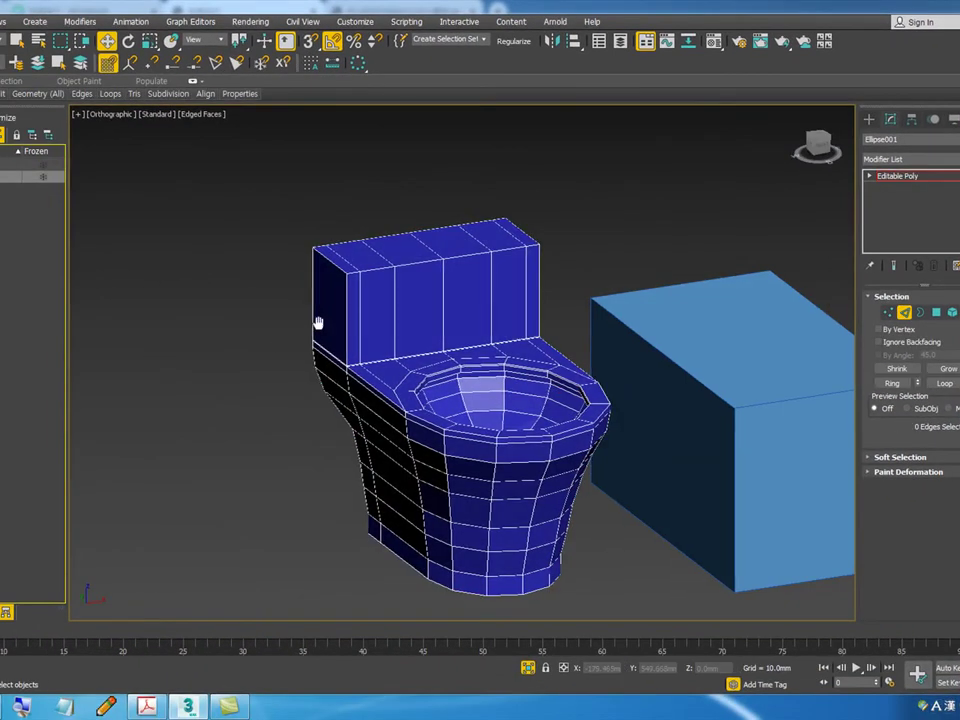
pyautogui.scroll(6, 318, 322)
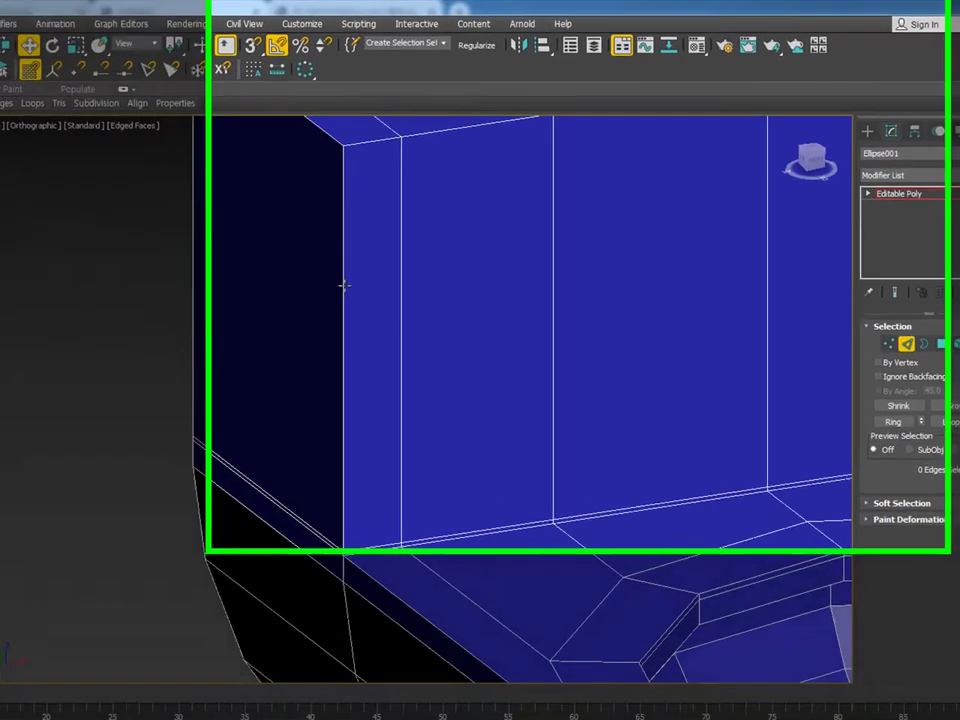
pyautogui.click(391, 285)
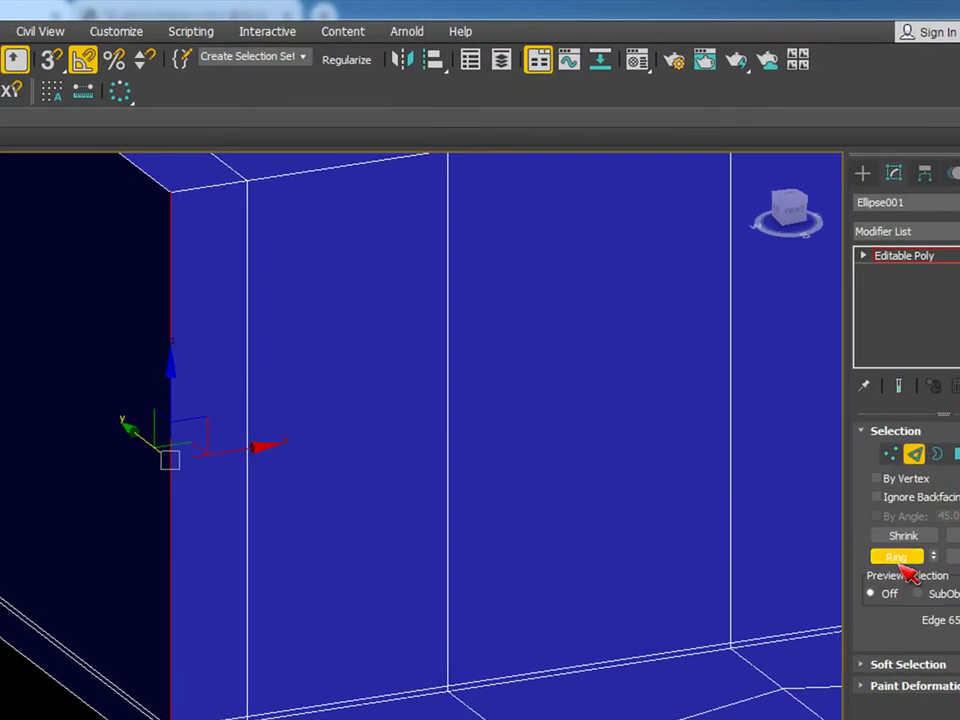
pyautogui.click(896, 557)
pyautogui.scroll(-5, 356, 567)
pyautogui.keyDown('alt'); pyautogui.moveTo(363, 566); pyautogui.dragTo(341, 566, button='middle'); pyautogui.keyUp('alt')
pyautogui.rightClick(301, 466)
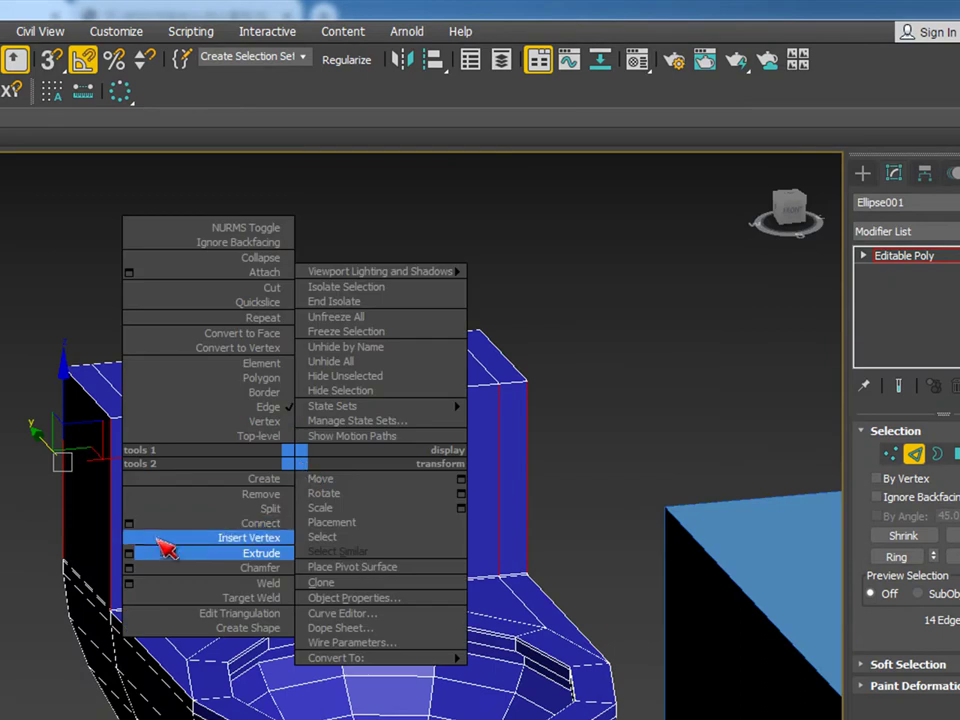
pyautogui.click(137, 523)
pyautogui.keyDown('alt'); pyautogui.moveTo(222, 541); pyautogui.dragTo(156, 467, button='middle'); pyautogui.keyUp('alt')
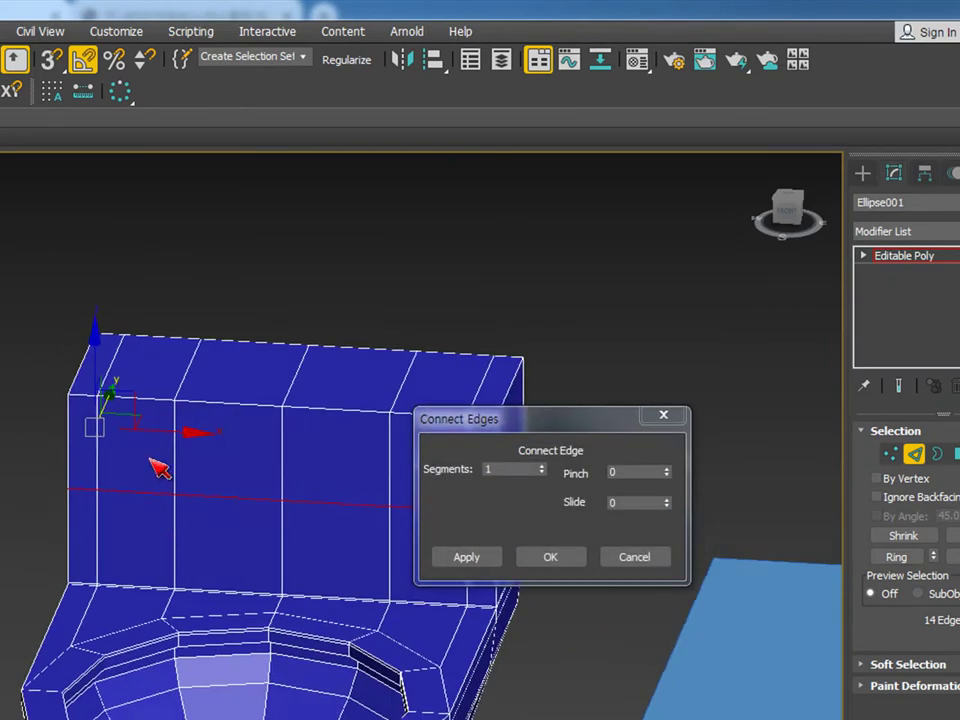
pyautogui.scroll(3, 157, 467)
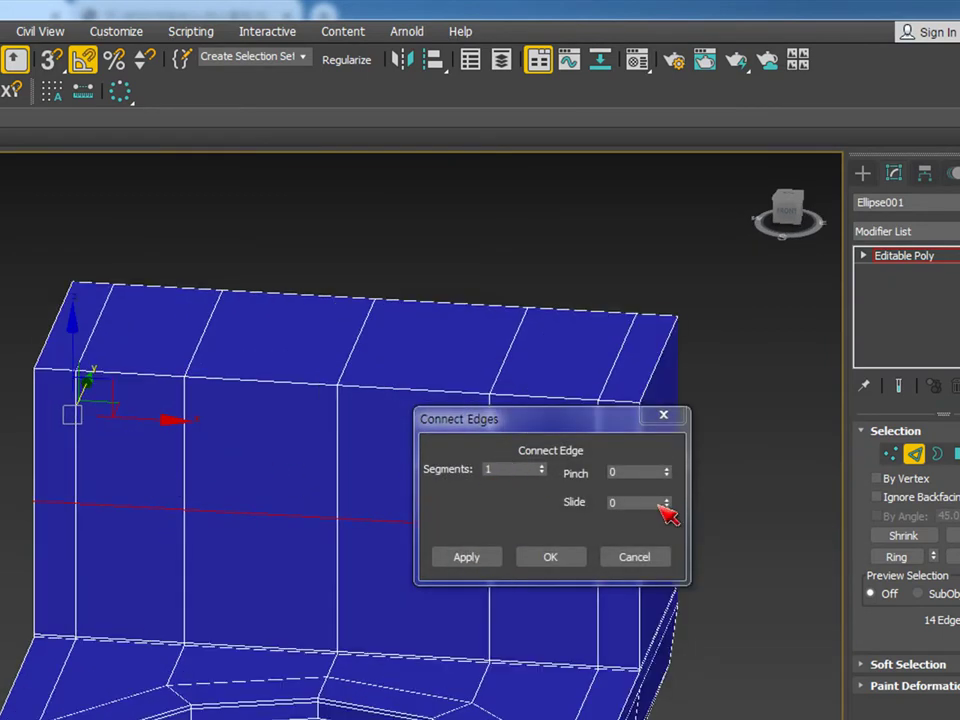
pyautogui.moveTo(666, 503); pyautogui.dragTo(675, 430)
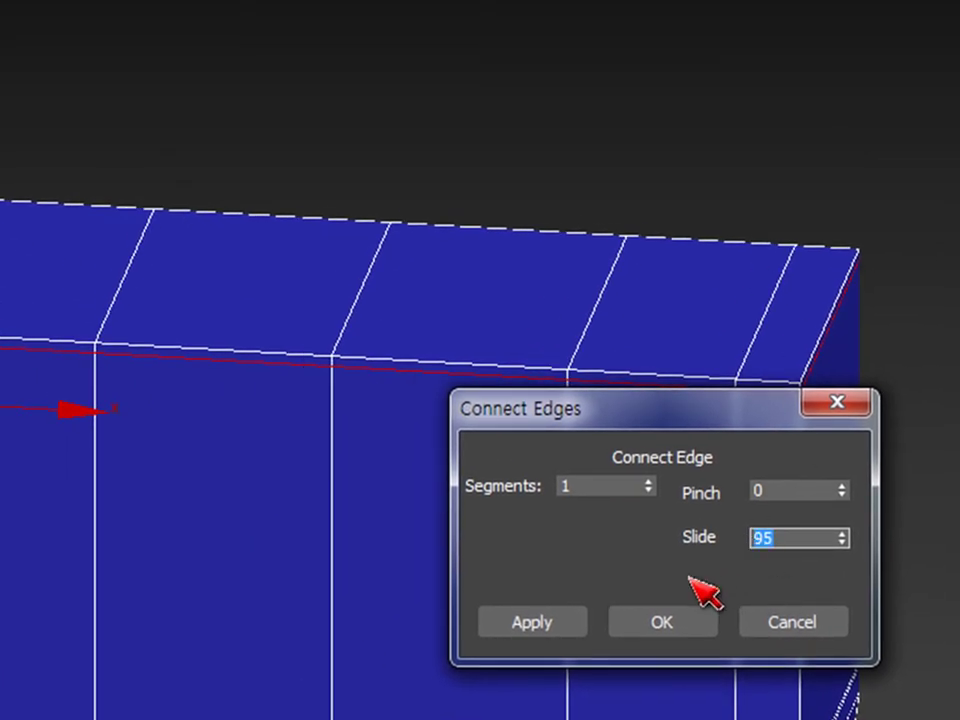
pyautogui.click(671, 618)
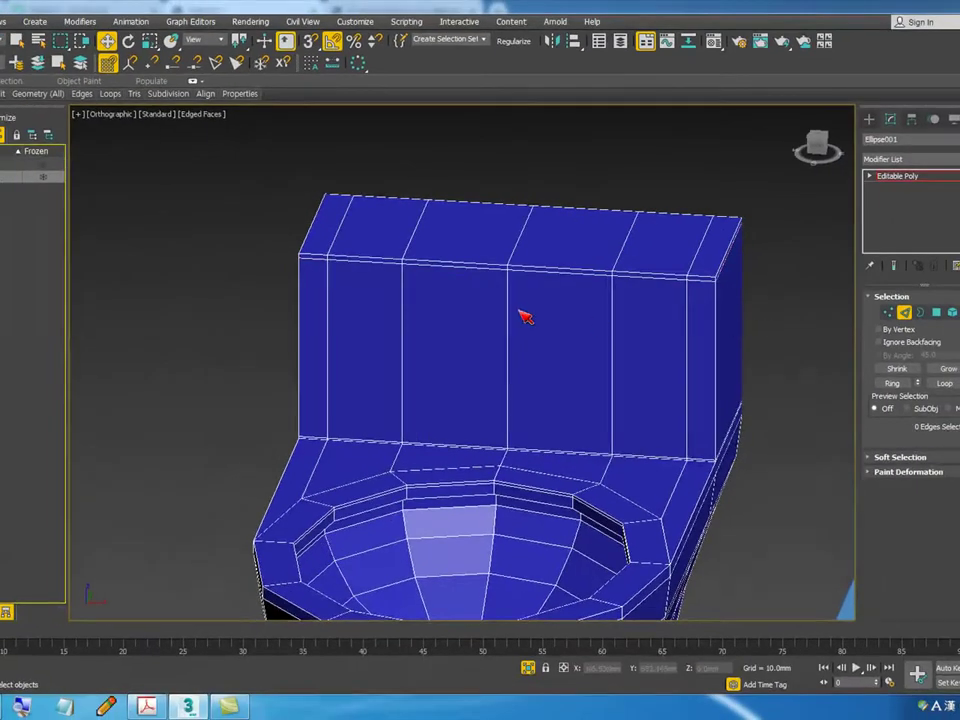
# Step: Try a MeshSmooth modifier on the toilet with the new edge loop below the tank top
pyautogui.scroll(-5, 598, 326)
pyautogui.keyDown('alt'); pyautogui.moveTo(525, 328); pyautogui.dragTo(680, 330, button='middle'); pyautogui.keyUp('alt')
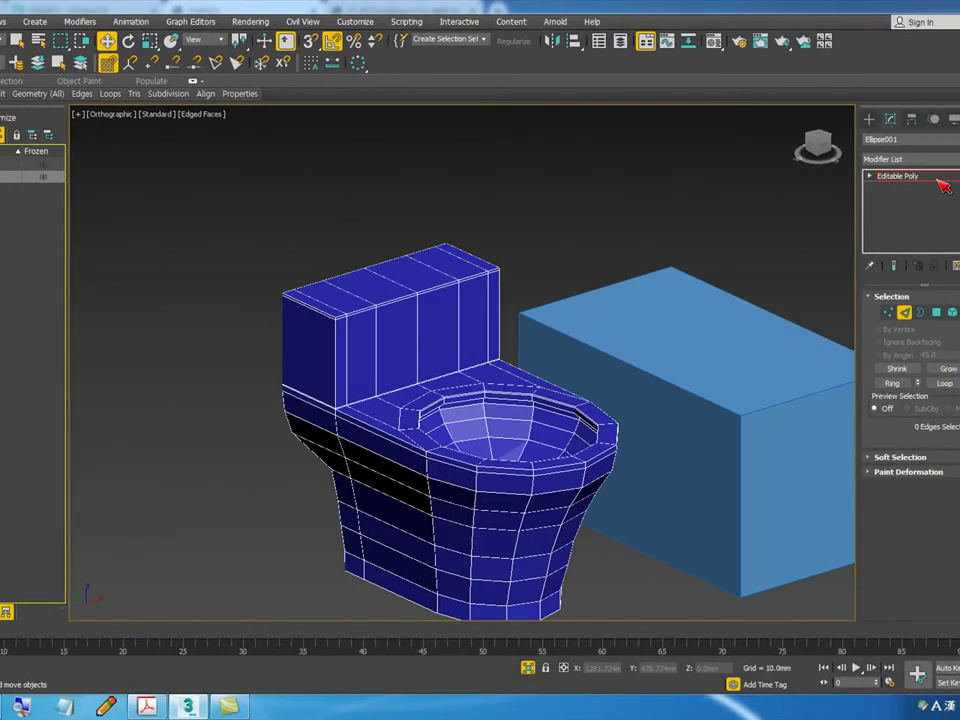
pyautogui.click(900, 176)
pyautogui.click(930, 159)
pyautogui.press('m')
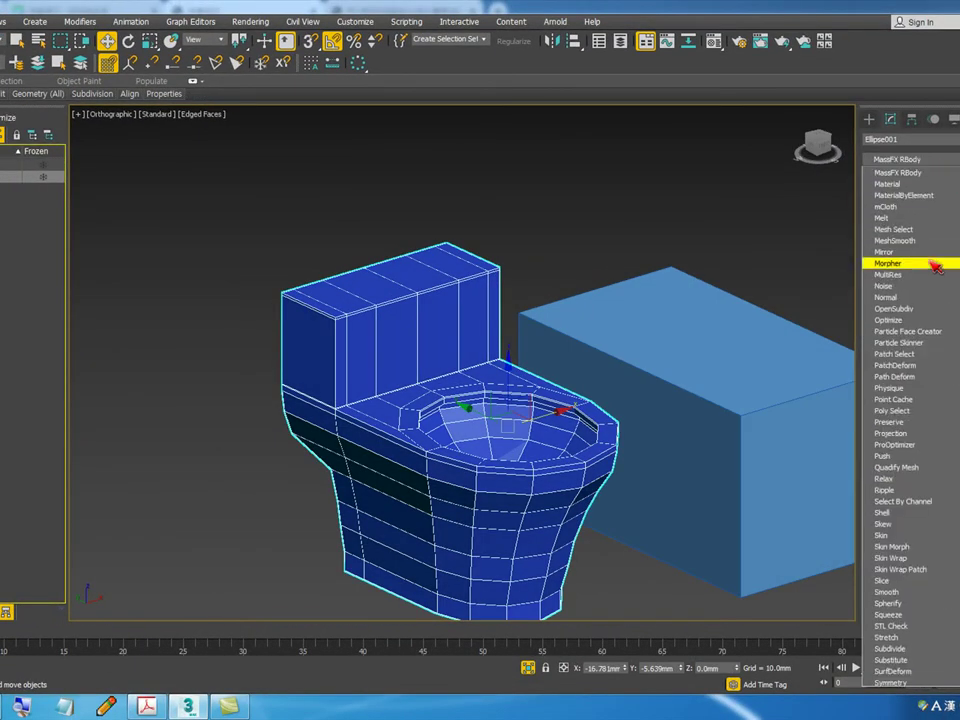
pyautogui.click(885, 241)
pyautogui.click(505, 213)
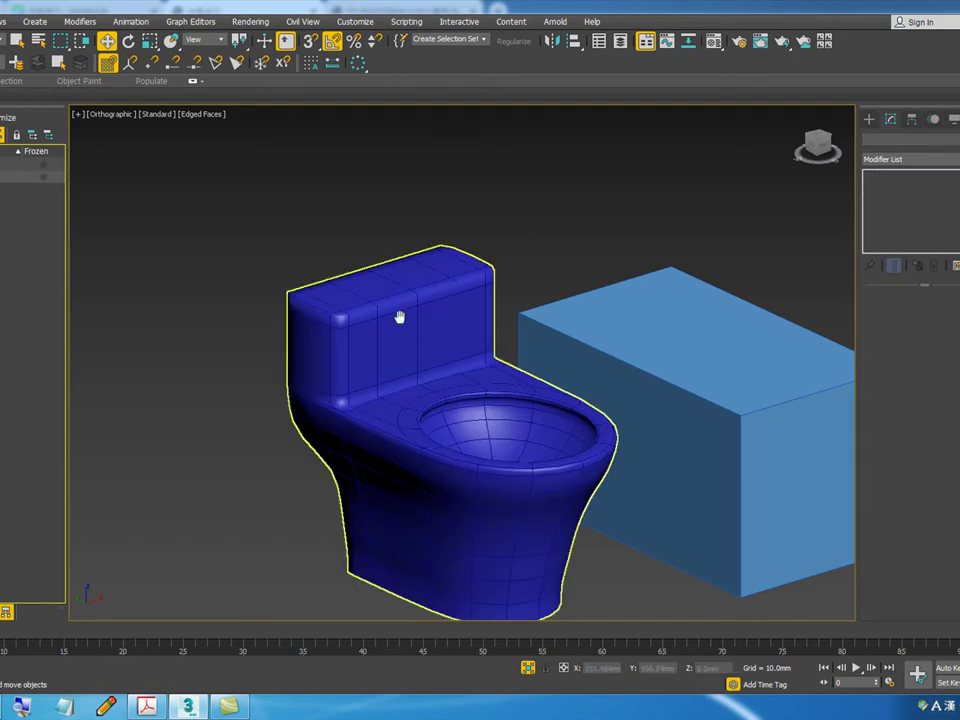
# Step: Compare the smoothed tank with the product photo in the browser, and remove the MeshSmooth modifier from the toilet
pyautogui.scroll(2, 399, 317)
pyautogui.hotkey('alt', 'Tab')
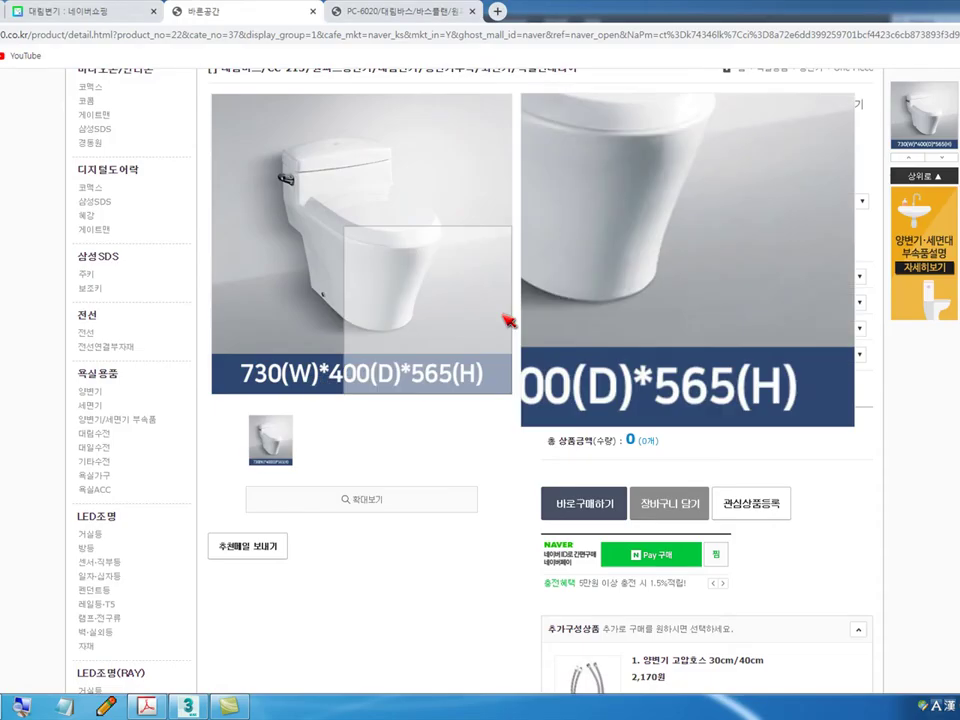
pyautogui.hotkey('alt', 'Tab')
pyautogui.click(489, 279)
pyautogui.hotkey('alt', 'Tab')
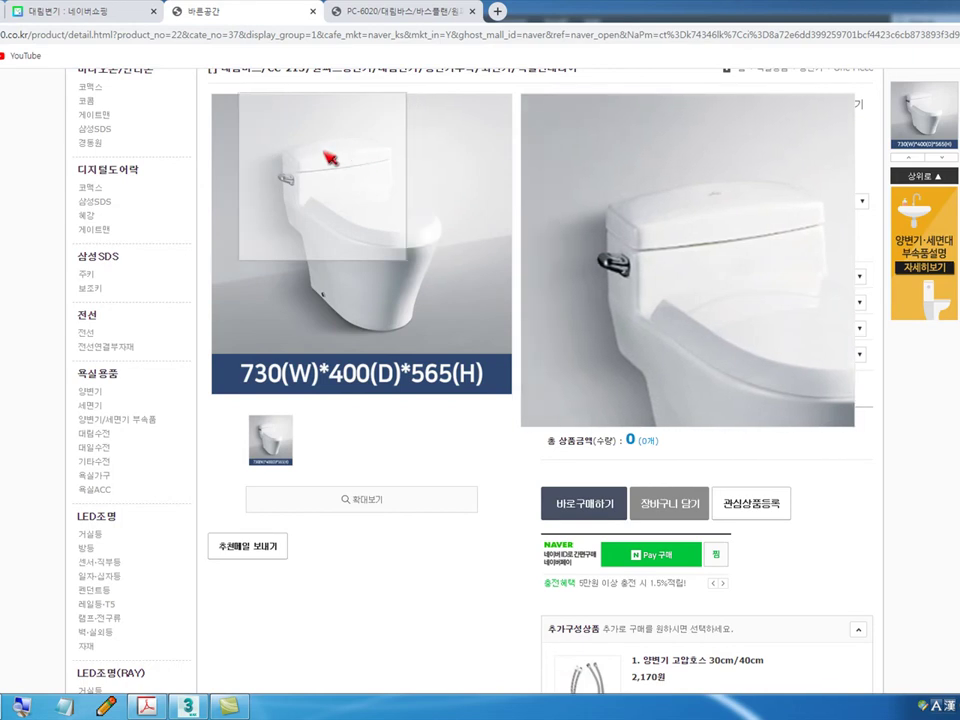
pyautogui.hotkey('alt', 'Tab')
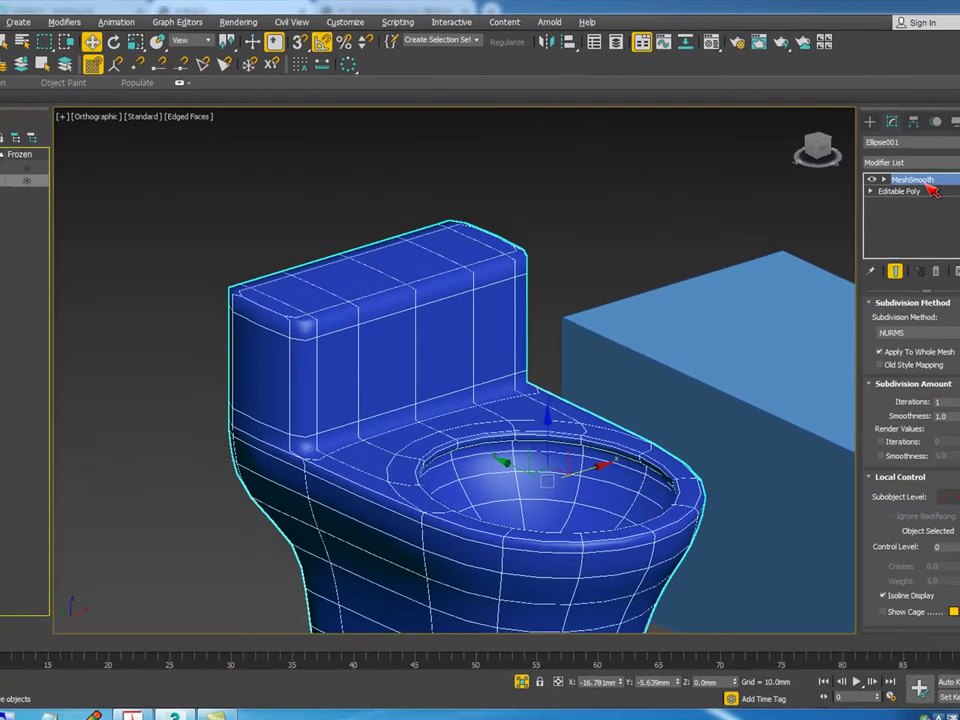
pyautogui.press('Delete')
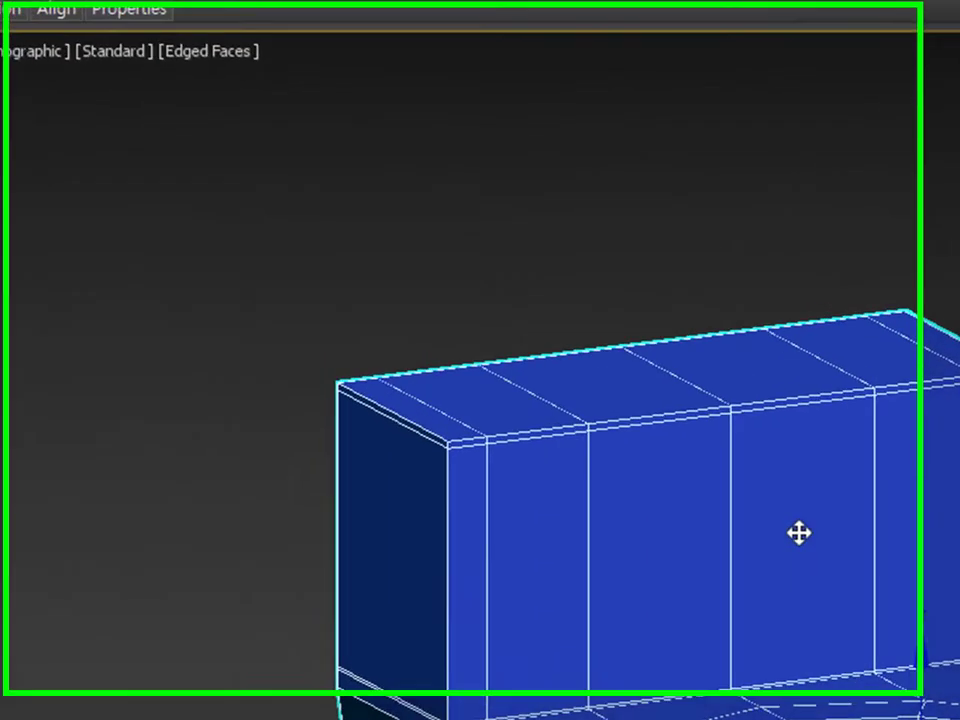
# Step: Check the tank's proportions against the product photo, and lower its top two rows of vertices in the front view
pyautogui.scroll(-3, 348, 343)
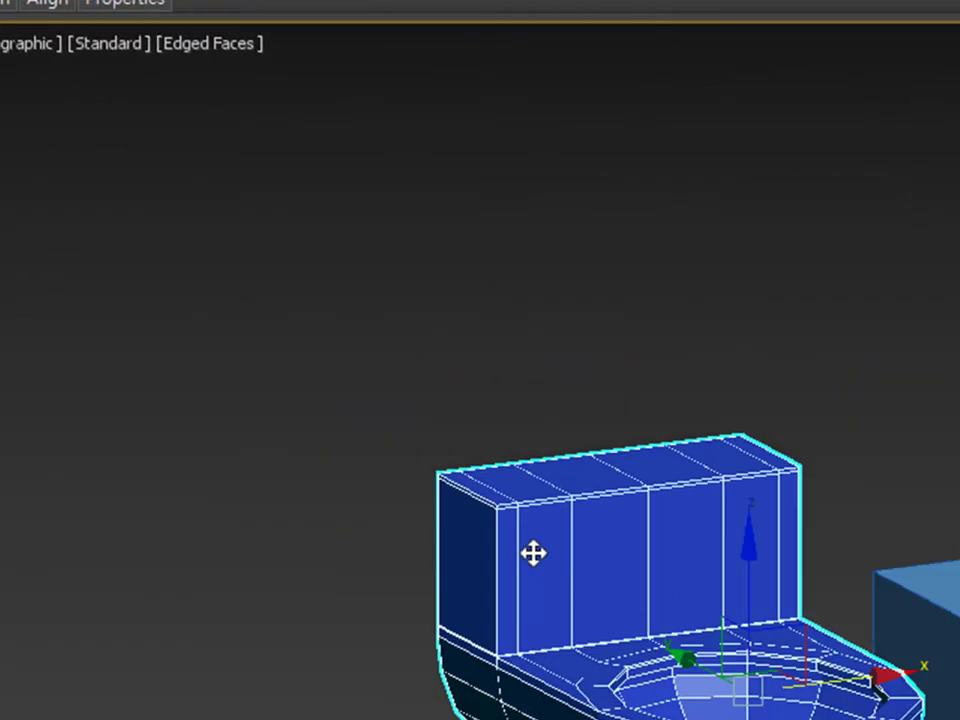
pyautogui.hotkey('alt', 'Tab')
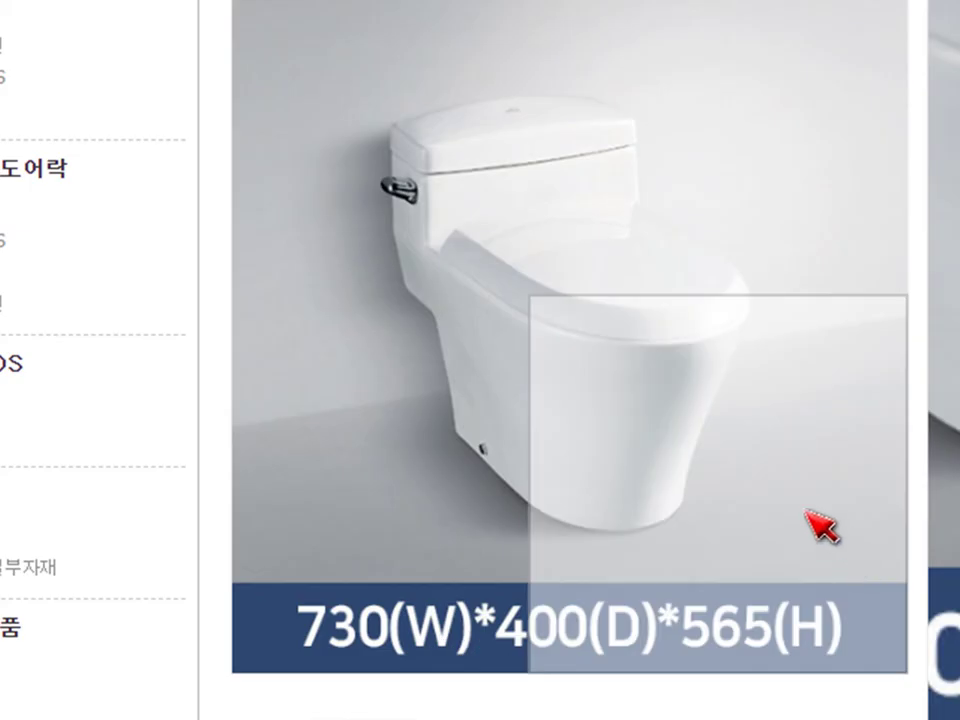
pyautogui.hotkey('alt', 'Tab')
pyautogui.keyDown('alt'); pyautogui.moveTo(805, 668); pyautogui.dragTo(651, 627, button='middle'); pyautogui.keyUp('alt')
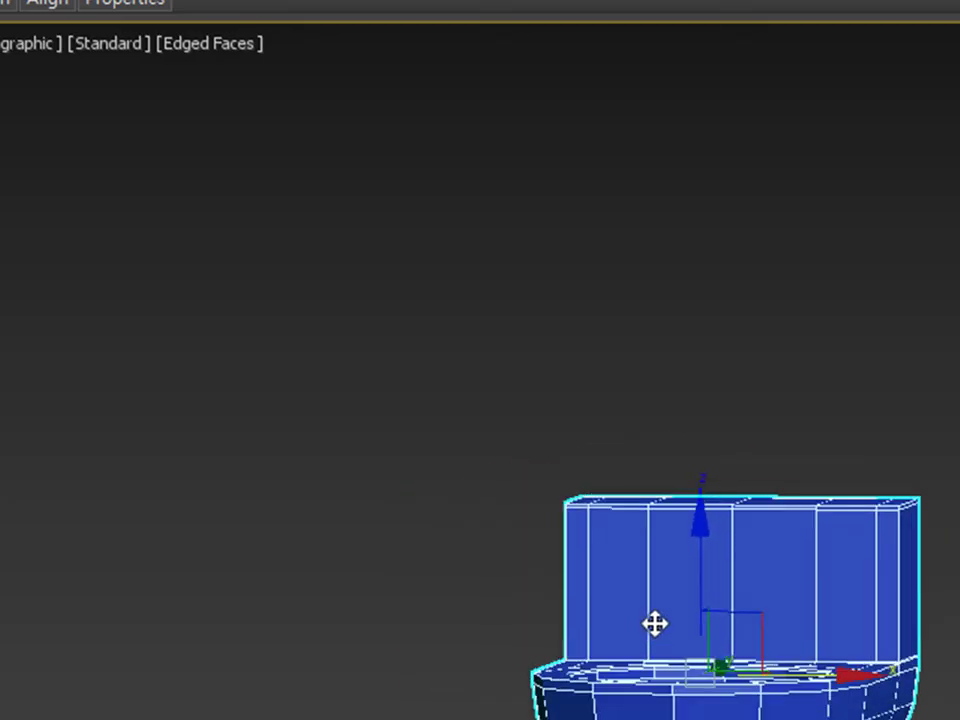
pyautogui.scroll(5, 683, 597)
pyautogui.scroll(-5, 480, 470)
pyautogui.scroll(3, 472, 467)
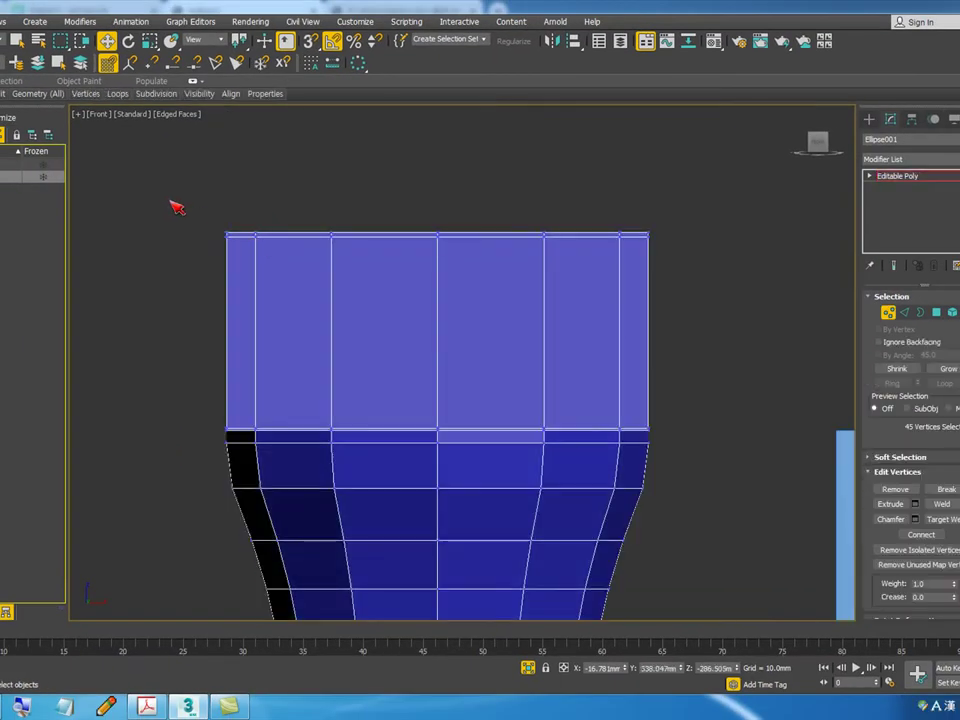
pyautogui.moveTo(172, 214); pyautogui.dragTo(632, 254)
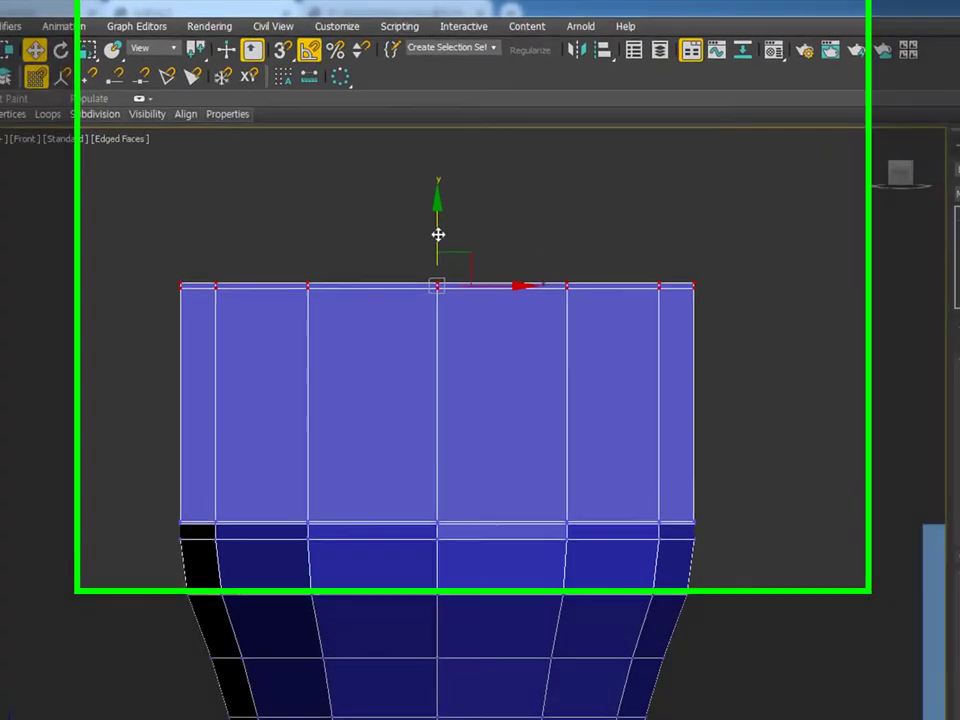
pyautogui.moveTo(435, 190); pyautogui.dragTo(437, 233)
pyautogui.scroll(-2, 581, 454)
pyautogui.keyDown('alt'); pyautogui.moveTo(581, 454); pyautogui.dragTo(649, 551, button='middle'); pyautogui.keyUp('alt')
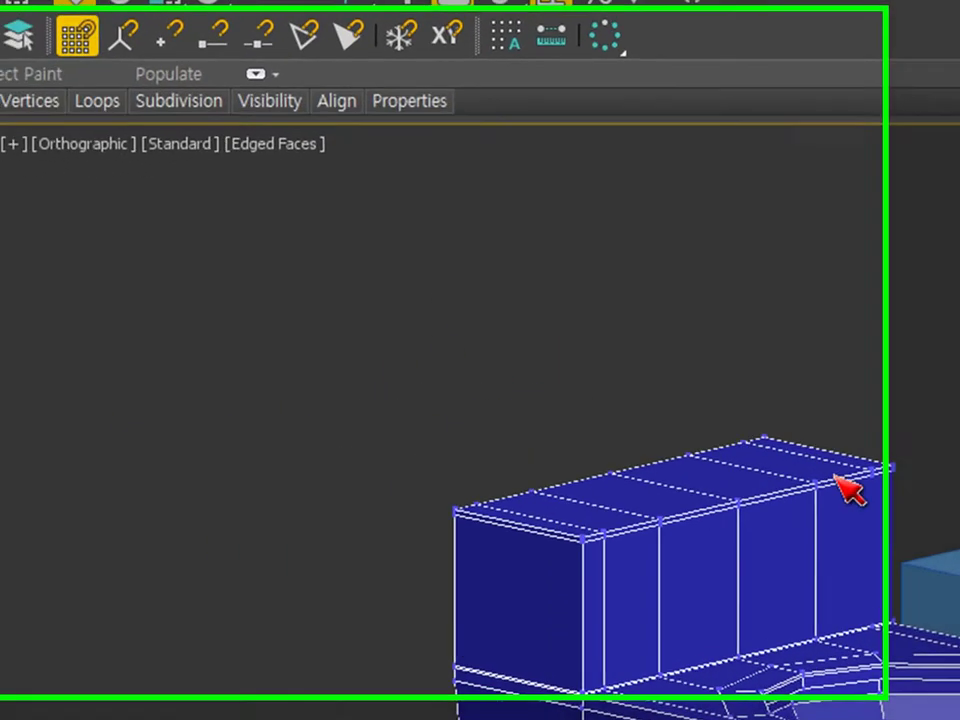
pyautogui.scroll(2, 316, 487)
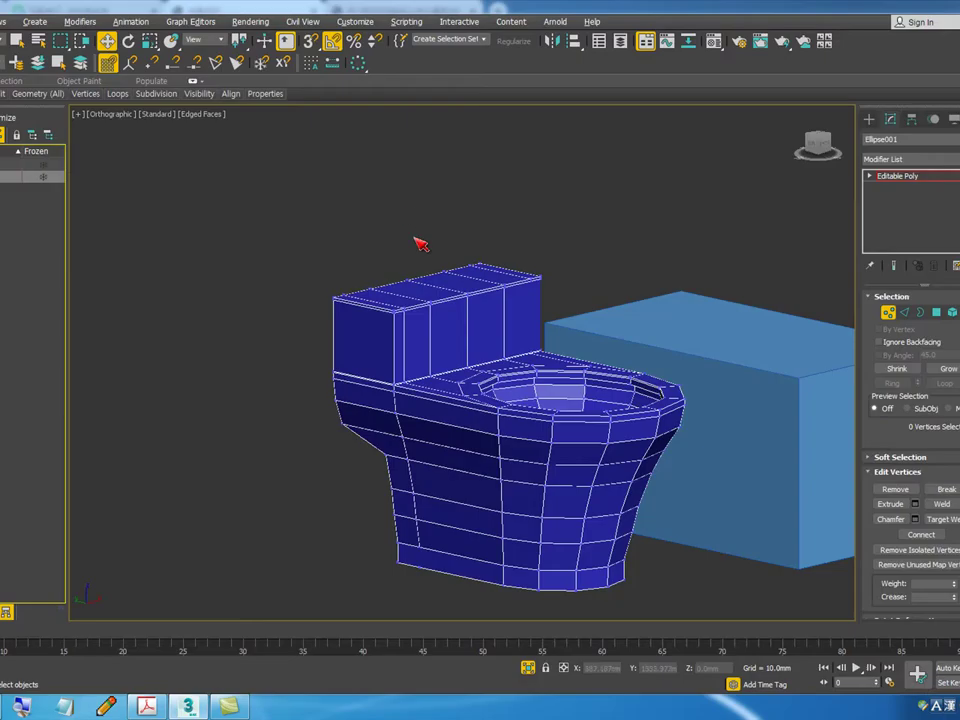
# Step: Examine the tank's rear corner vertices in a wireframe top view and from an angle
pyautogui.press('t')
pyautogui.scroll(-3, 531, 392)
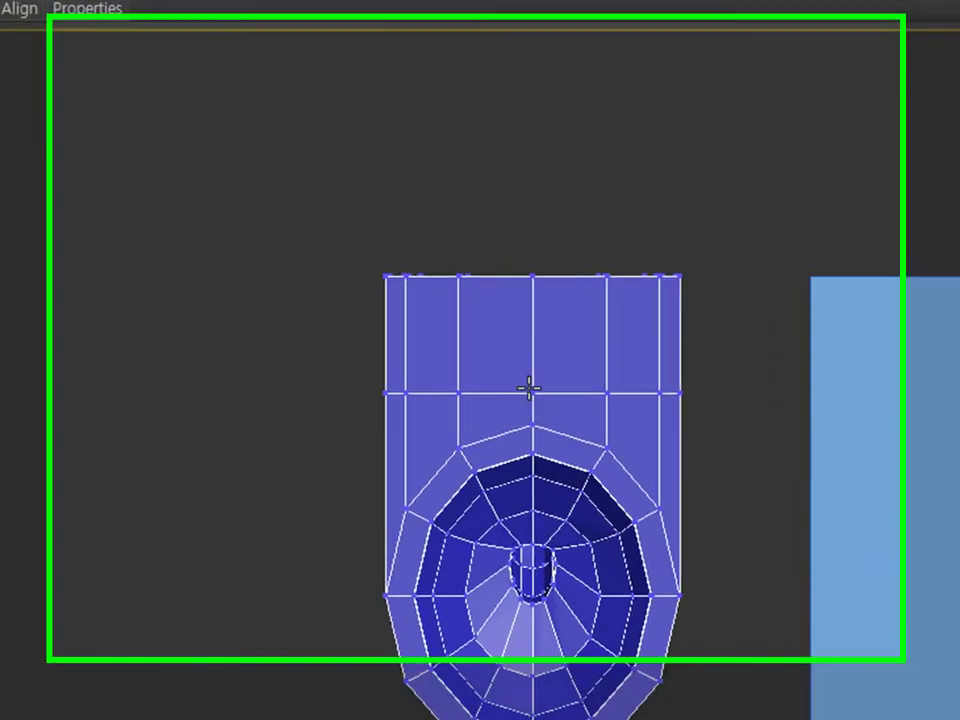
pyautogui.press('F3')
pyautogui.moveTo(821, 476); pyautogui.dragTo(785, 562, button='middle')
pyautogui.scroll(2, 773, 345)
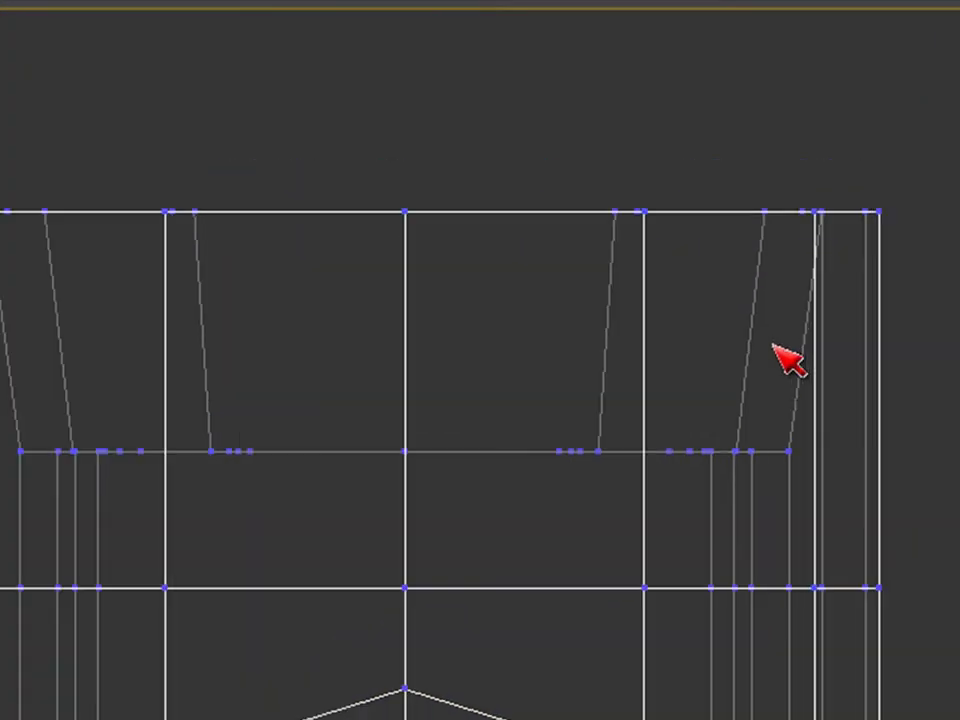
pyautogui.moveTo(801, 414); pyautogui.dragTo(814, 490, button='middle')
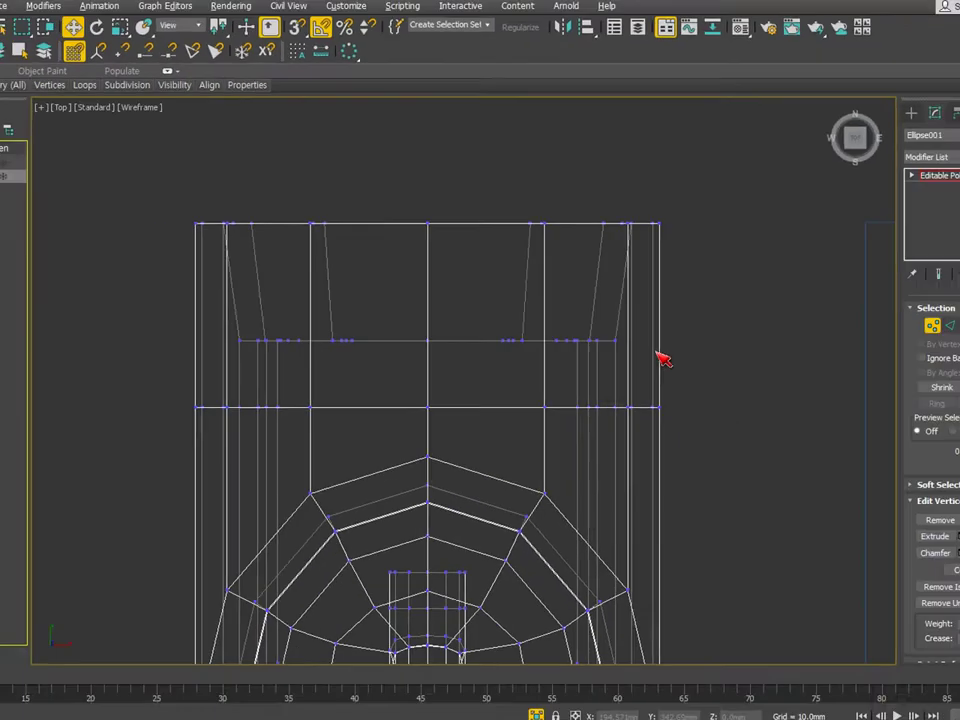
pyautogui.click(877, 528)
pyautogui.press('1')
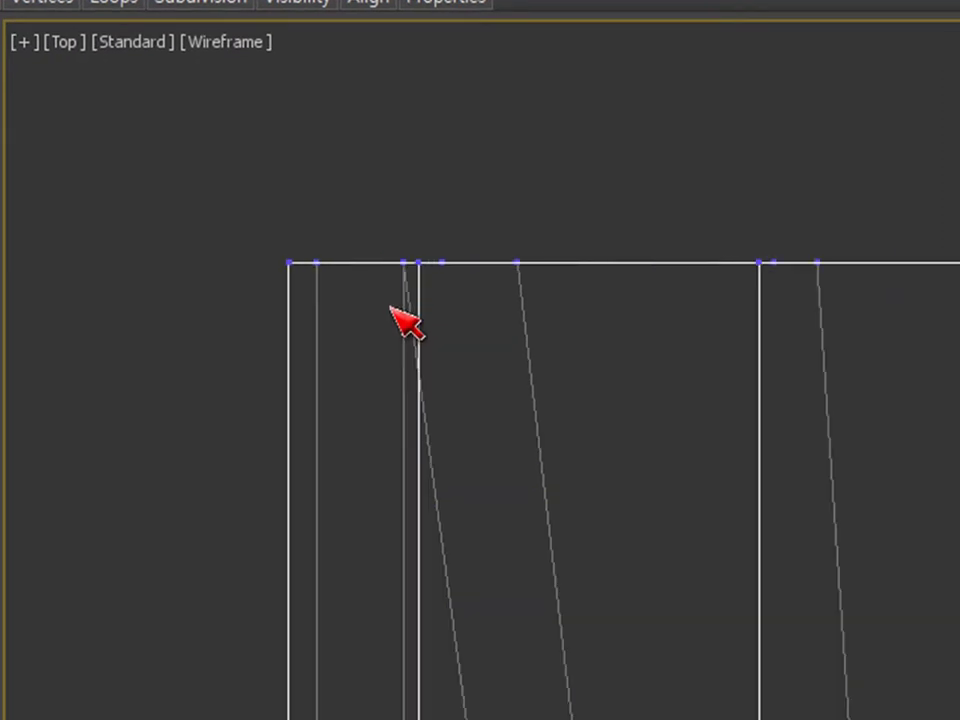
pyautogui.scroll(-2, 403, 294)
pyautogui.scroll(2, 443, 303)
pyautogui.keyDown('alt'); pyautogui.moveTo(868, 418); pyautogui.dragTo(840, 444, button='middle'); pyautogui.keyUp('alt')
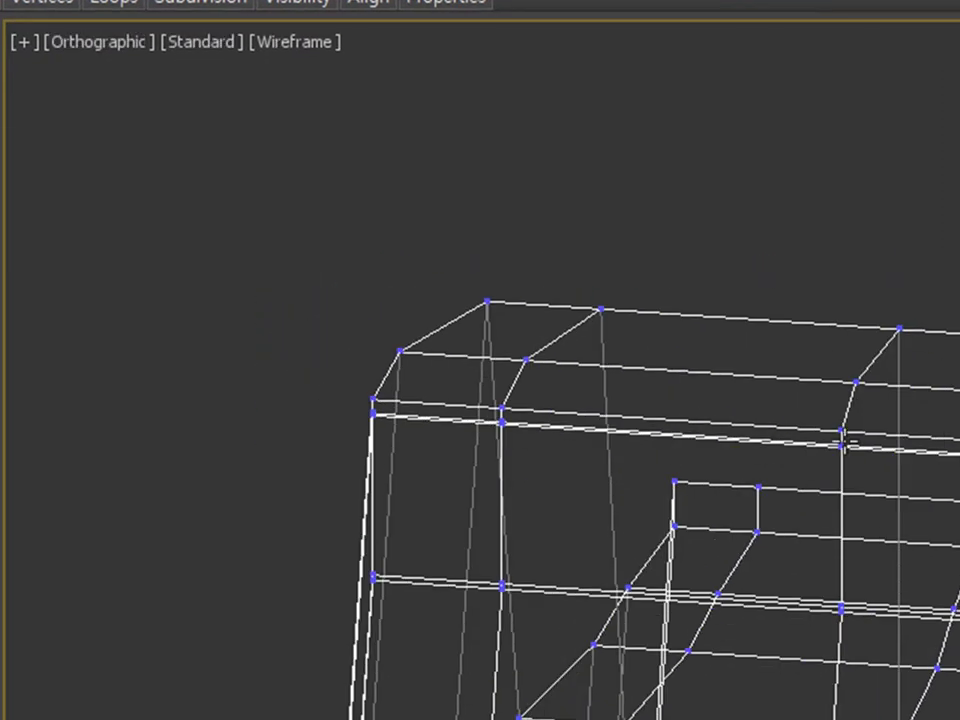
pyautogui.press('t')
pyautogui.scroll(-5, 765, 681)
pyautogui.scroll(7, 540, 590)
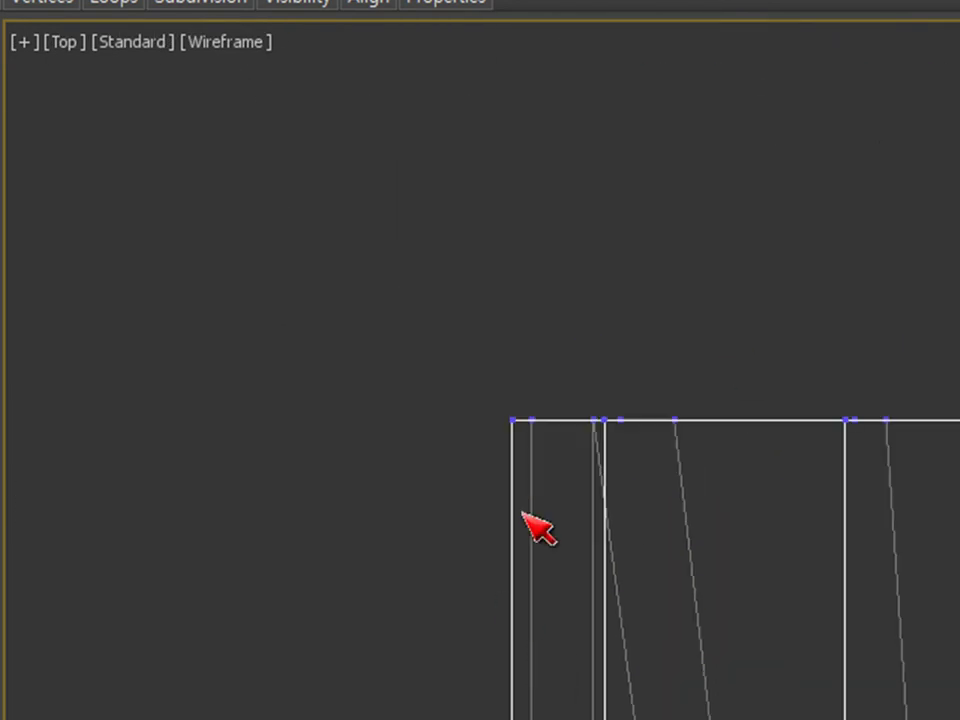
# Step: Select the vertex columns at both rear corners of the tank and check from several angles which vertices are included
pyautogui.click(508, 384)
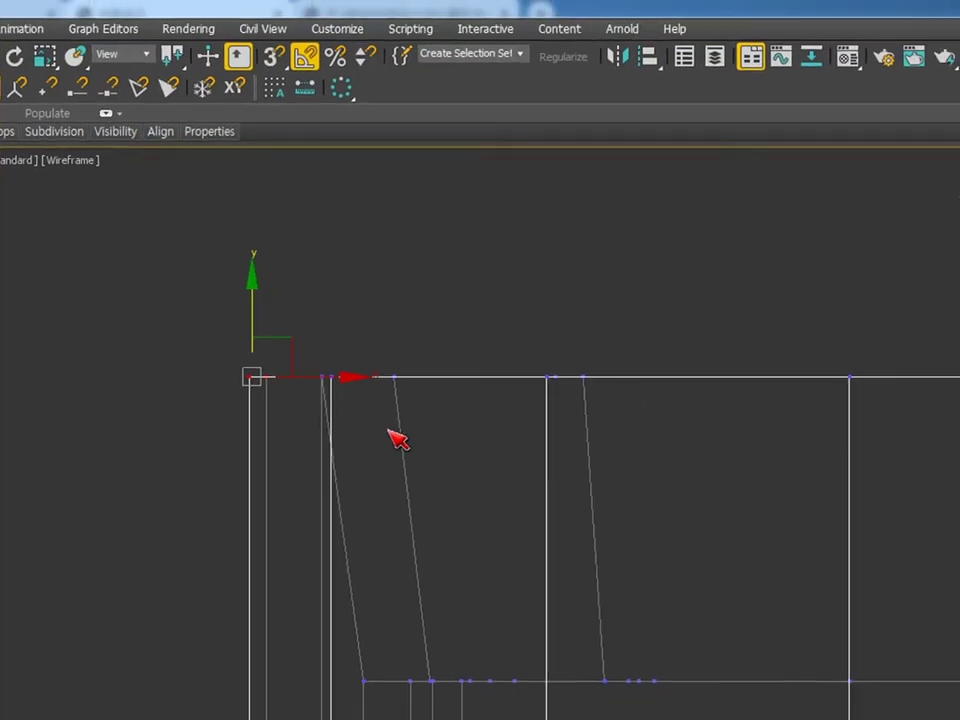
pyautogui.moveTo(939, 400); pyautogui.dragTo(739, 407, button='middle')
pyautogui.scroll(2, 590, 418)
pyautogui.keyDown('alt'); pyautogui.moveTo(677, 490); pyautogui.dragTo(836, 471, button='middle'); pyautogui.keyUp('alt')
pyautogui.scroll(5, 808, 589)
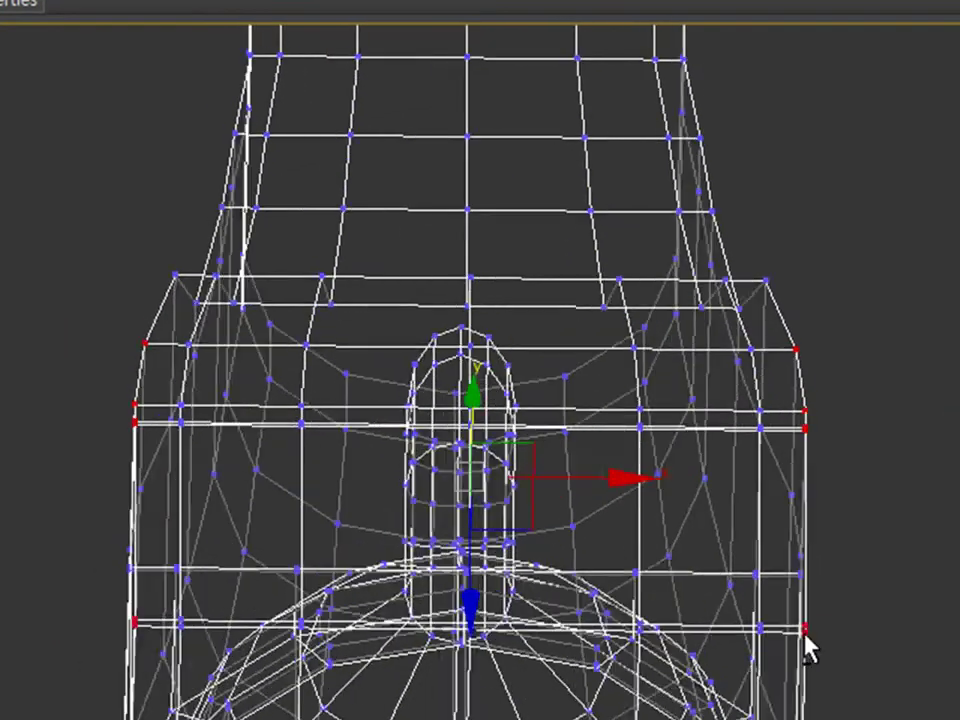
pyautogui.keyDown('alt'); pyautogui.moveTo(808, 648); pyautogui.dragTo(626, 261, button='middle'); pyautogui.keyUp('alt')
pyautogui.moveTo(617, 528); pyautogui.dragTo(621, 538, button='middle')
pyautogui.scroll(3, 650, 550)
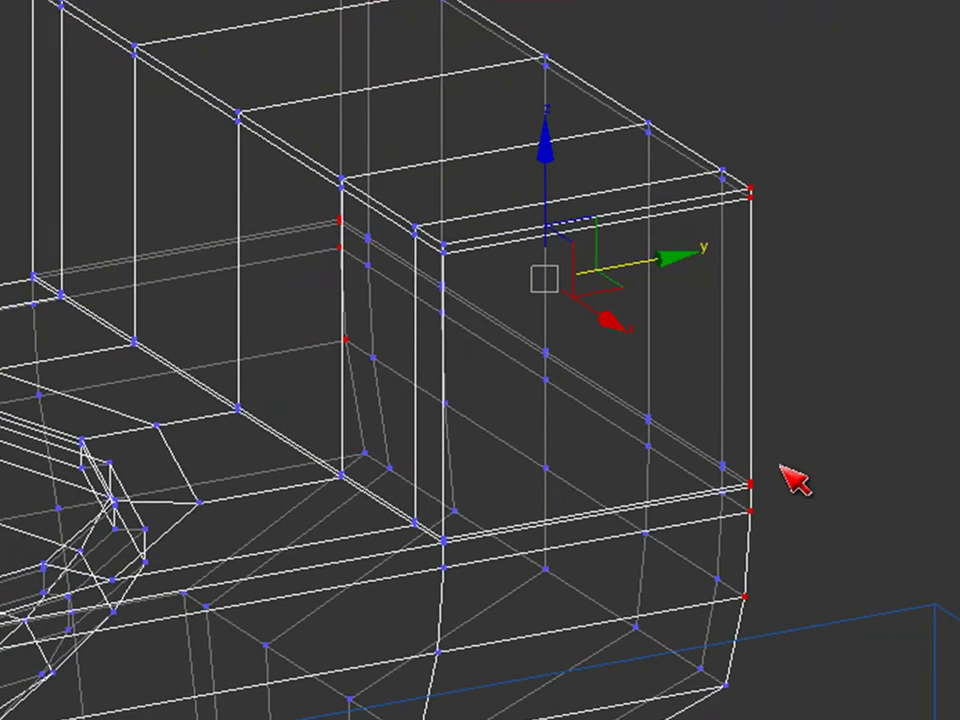
# Step: Select the vertices at both rear corners in the top view and move them toward the bowl to cut the corners back
pyautogui.press('f')
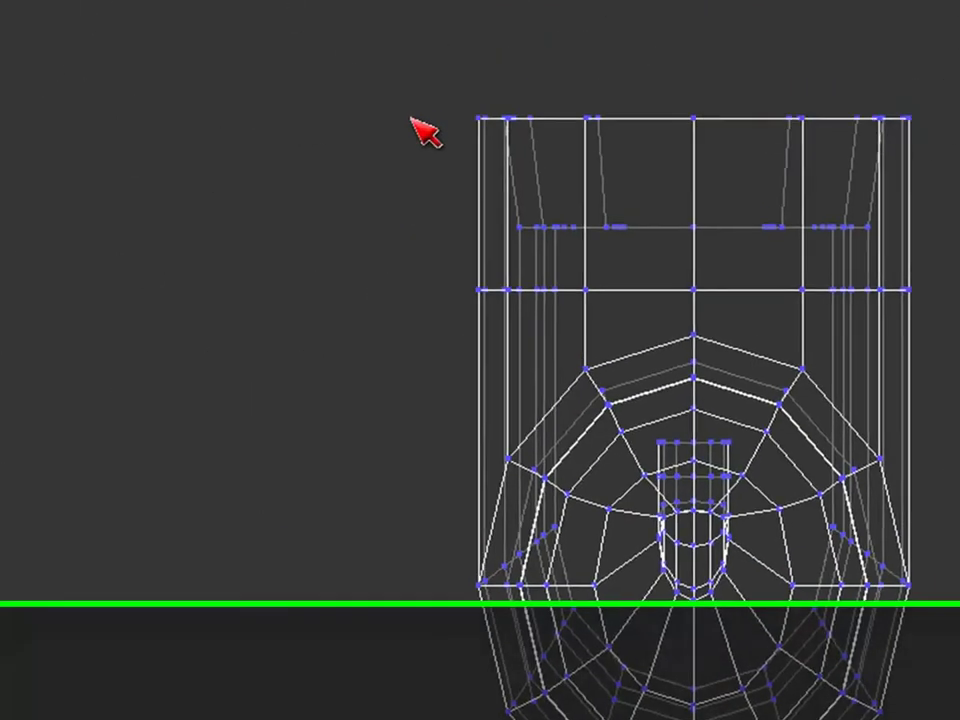
pyautogui.scroll(2, 530, 278)
pyautogui.moveTo(604, 389); pyautogui.dragTo(248, 381, button='middle')
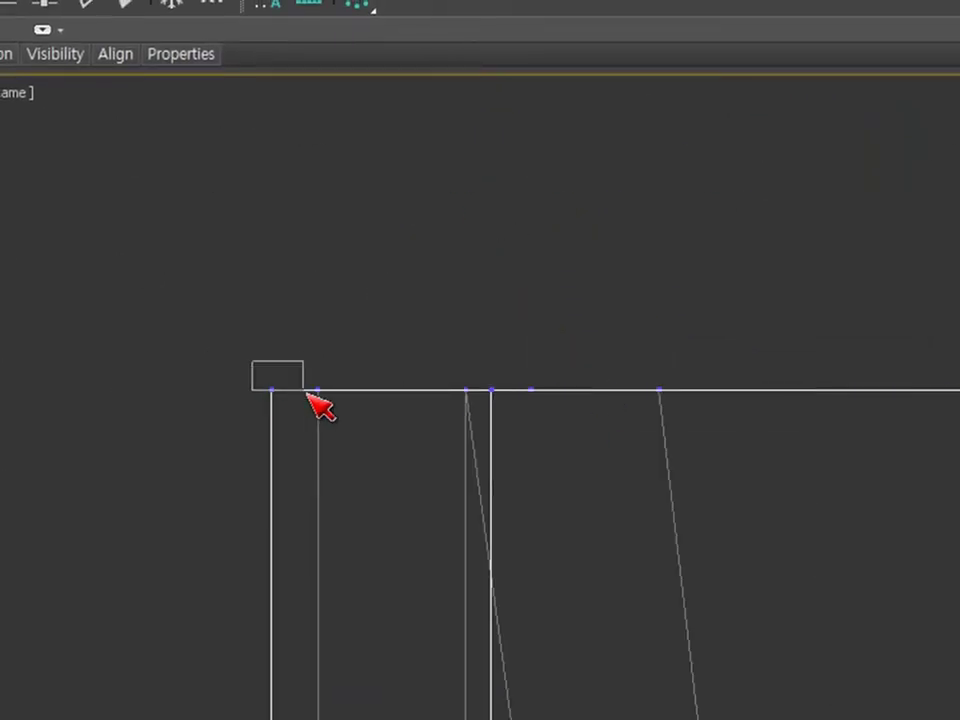
pyautogui.click(310, 395)
pyautogui.moveTo(167, 411); pyautogui.dragTo(476, 416, button='middle')
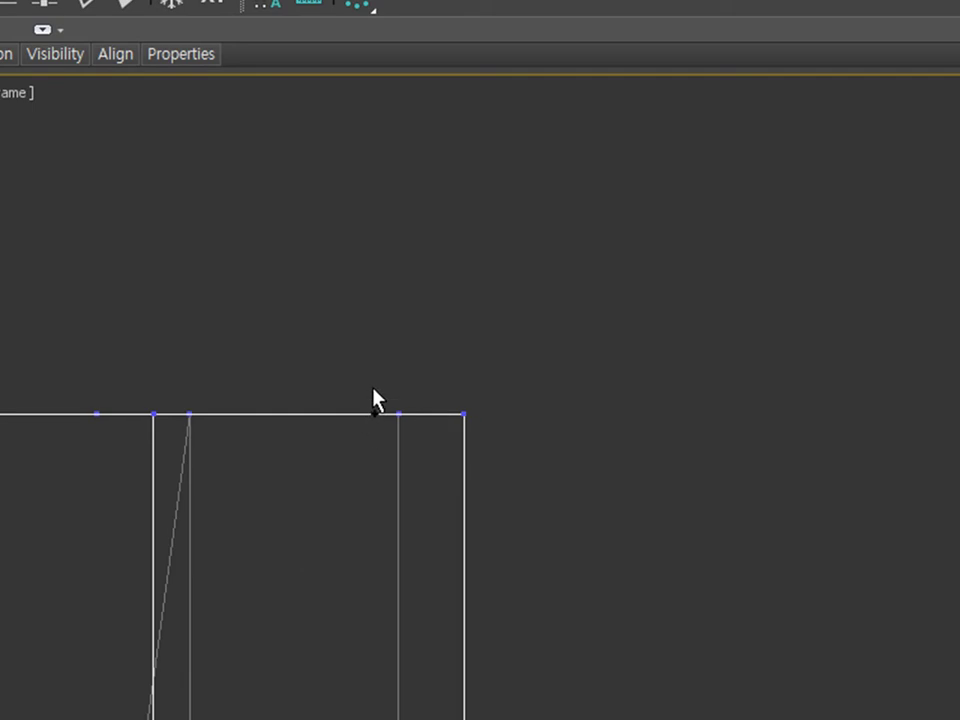
pyautogui.press('z')
pyautogui.scroll(2, 525, 476)
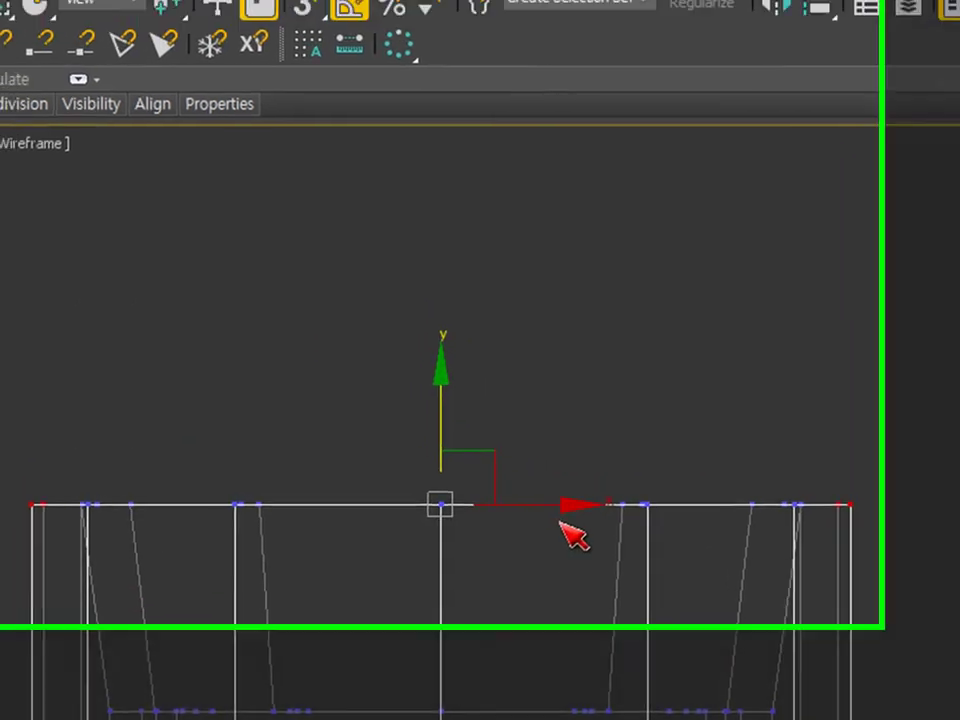
pyautogui.moveTo(512, 517); pyautogui.dragTo(512, 563)
# Step: Move the vertex groups just inward of both rear corners slightly toward the bowl
pyautogui.moveTo(164, 604); pyautogui.dragTo(160, 603)
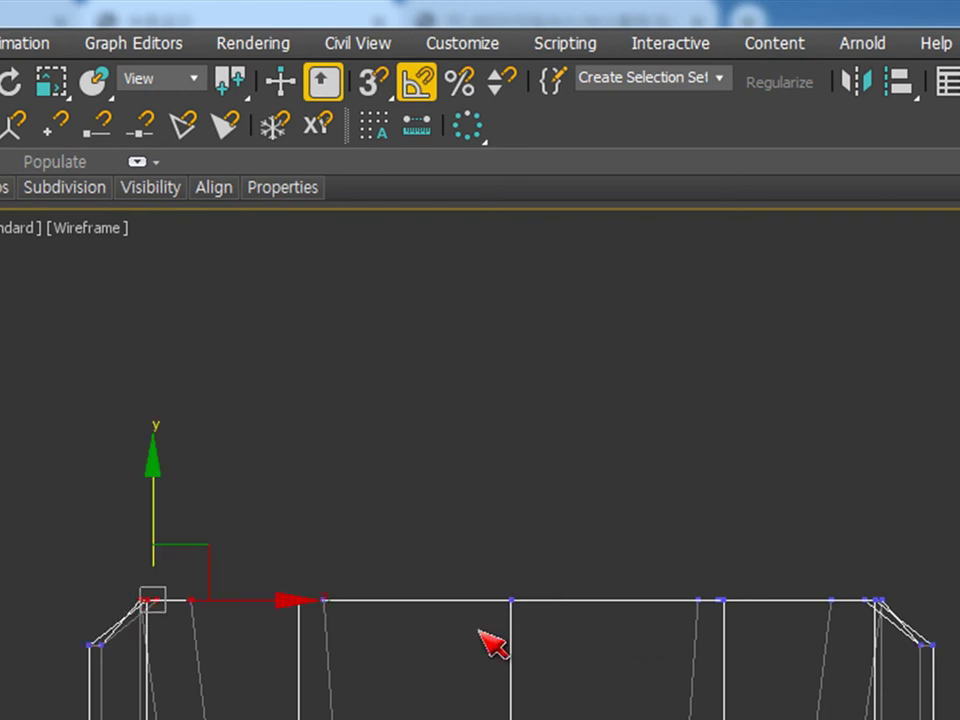
pyautogui.keyDown('ctrl'); pyautogui.moveTo(895, 614); pyautogui.dragTo(893, 611); pyautogui.keyUp('ctrl')
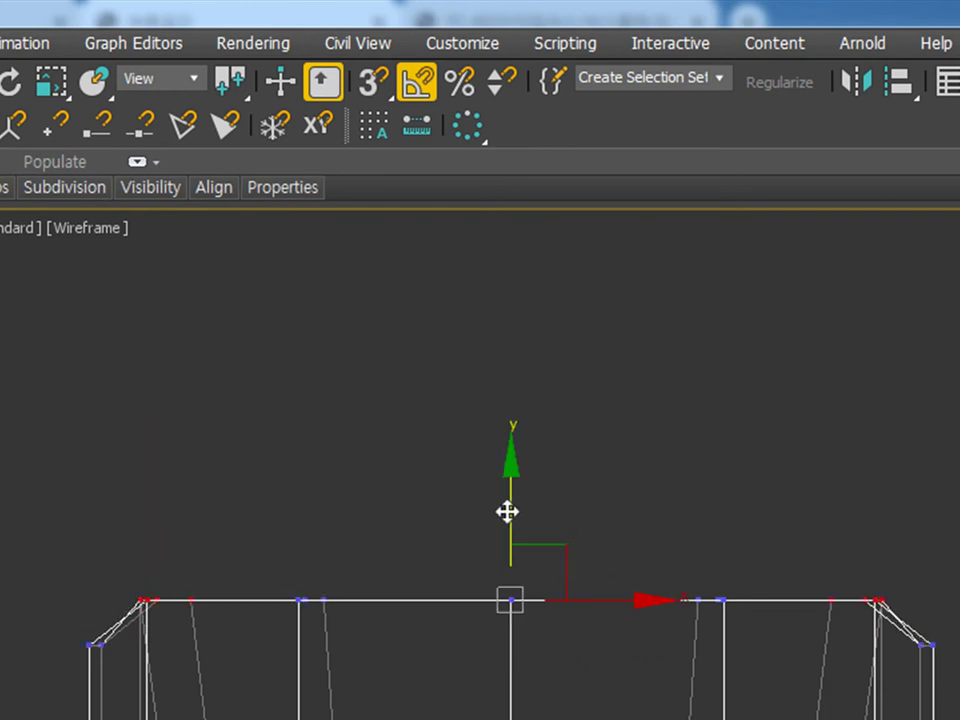
pyautogui.moveTo(507, 512); pyautogui.dragTo(510, 526)
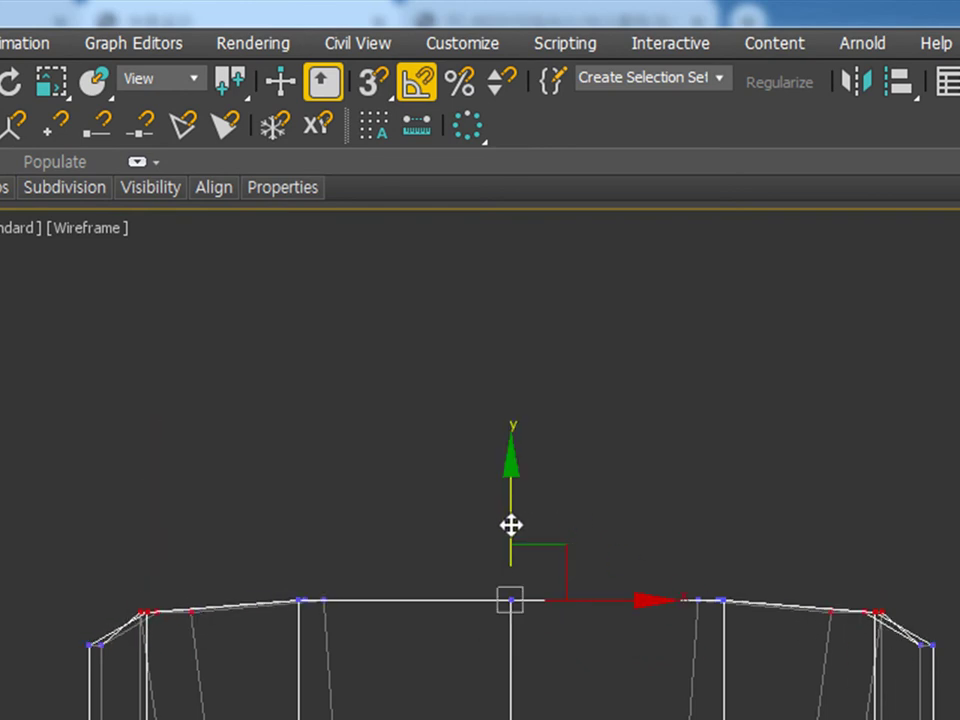
# Step: Select the corner and adjacent vertex groups on both sides of the rear edge and shift them together further toward the bowl
pyautogui.click(315, 548)
pyautogui.moveTo(41, 579); pyautogui.dragTo(160, 652)
pyautogui.keyDown('ctrl'); pyautogui.moveTo(829, 568); pyautogui.dragTo(936, 692); pyautogui.keyUp('ctrl')
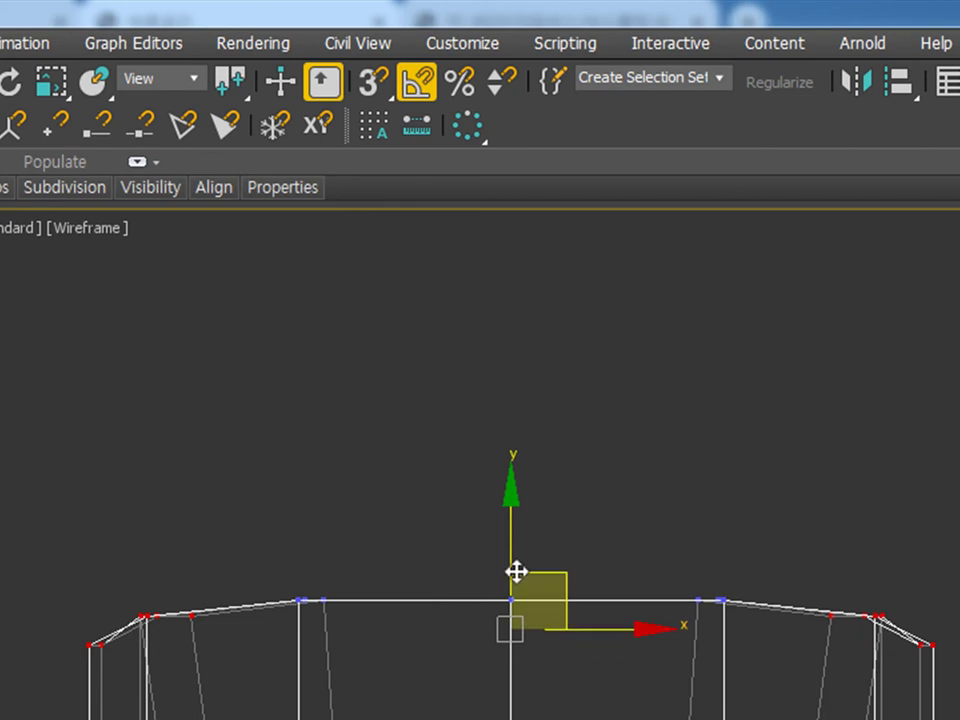
pyautogui.moveTo(510, 539); pyautogui.dragTo(510, 555)
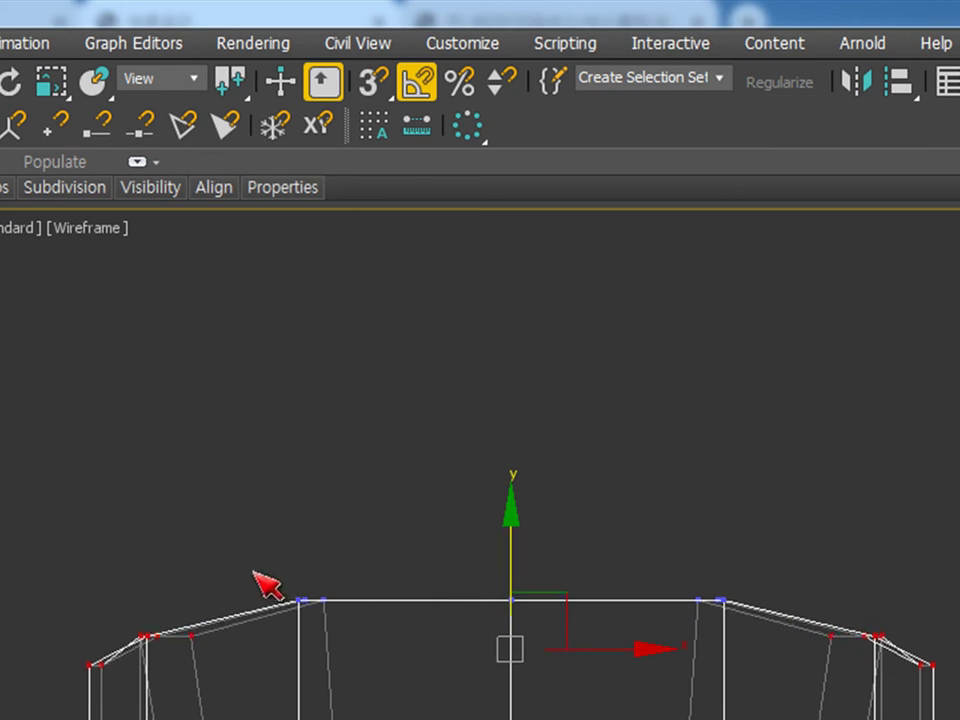
# Step: Shift the vertex groups on either side of the rear center slightly toward the bowl to round the back, and restore shaded display
pyautogui.click(300, 600)
pyautogui.keyDown('ctrl'); pyautogui.moveTo(694, 590); pyautogui.dragTo(728, 608); pyautogui.keyUp('ctrl')
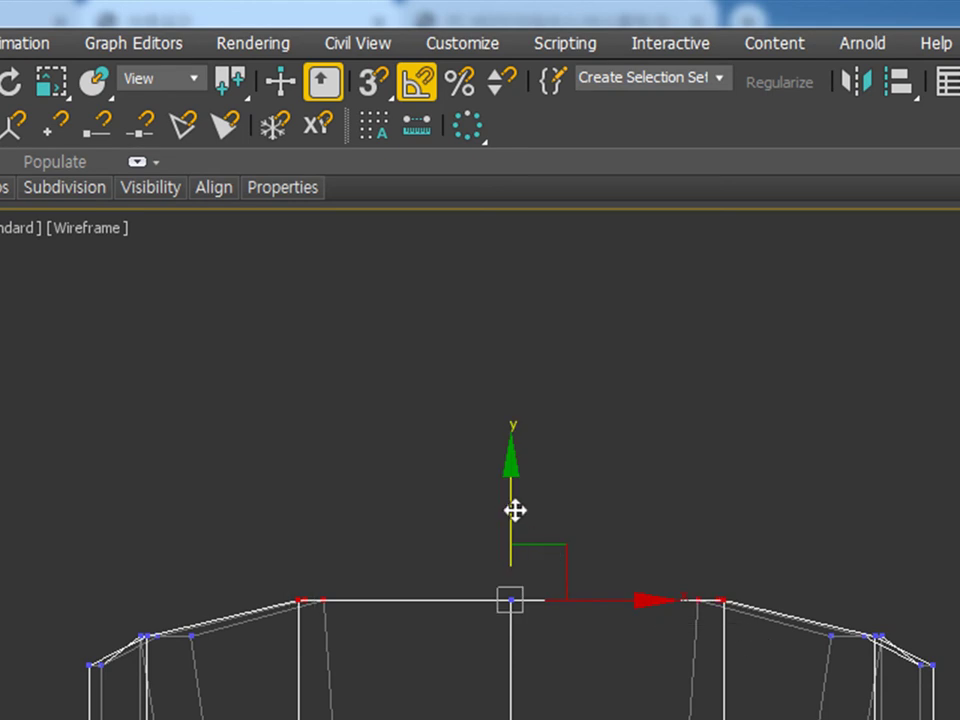
pyautogui.moveTo(551, 527); pyautogui.dragTo(804, 510, button='middle')
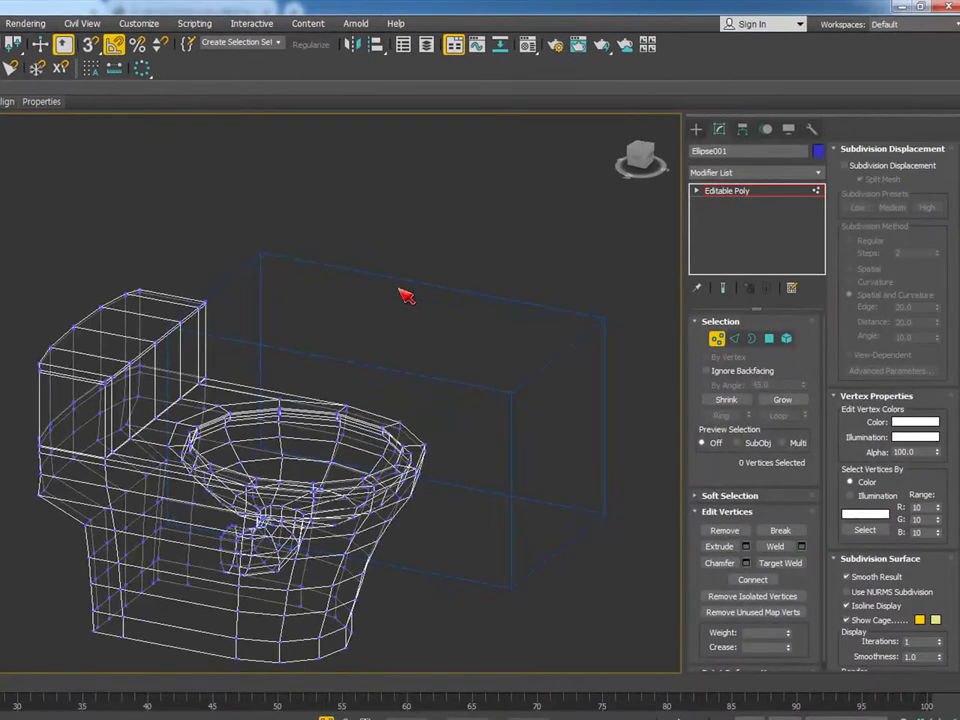
pyautogui.press('F3')
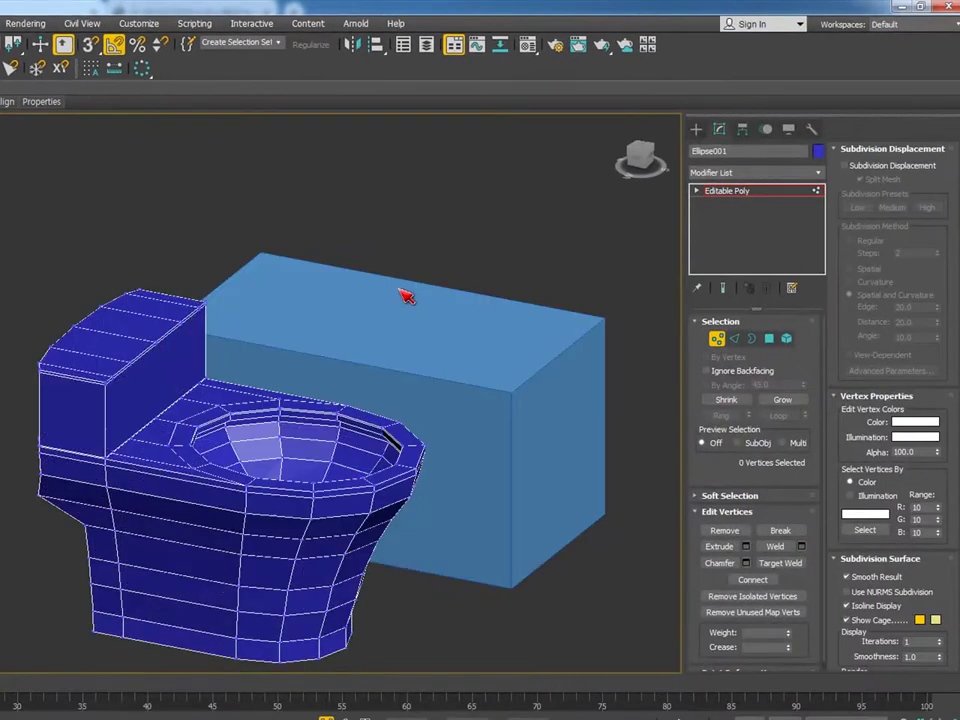
# Step: Apply a MeshSmooth modifier to the whole toilet mesh and inspect the rounded tank and bowl from several angles
pyautogui.click(718, 192)
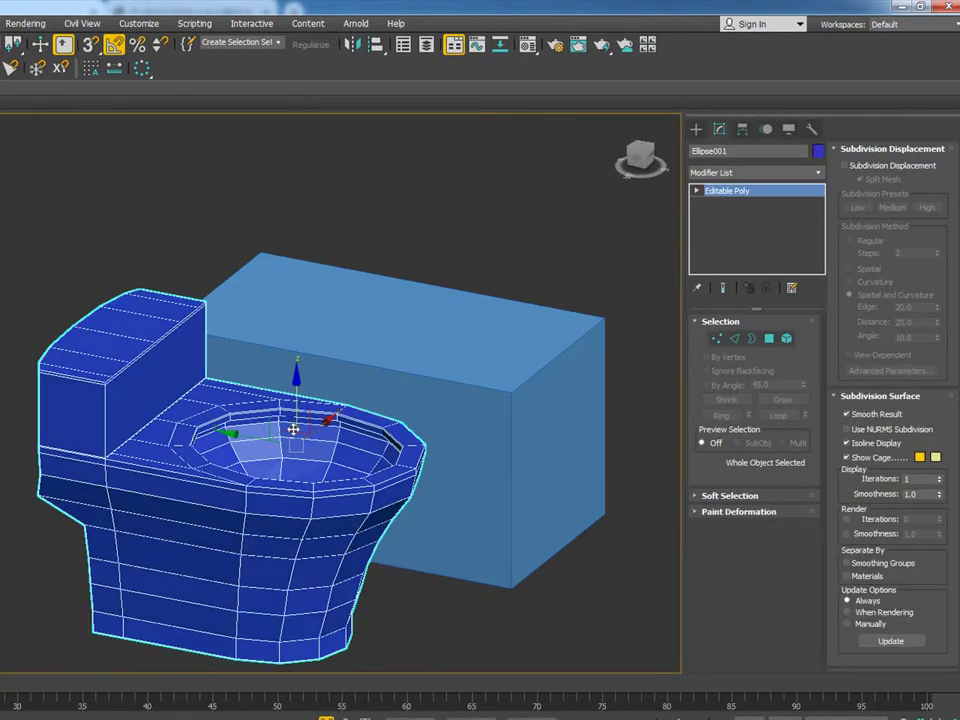
pyautogui.click(788, 176)
pyautogui.press('m')
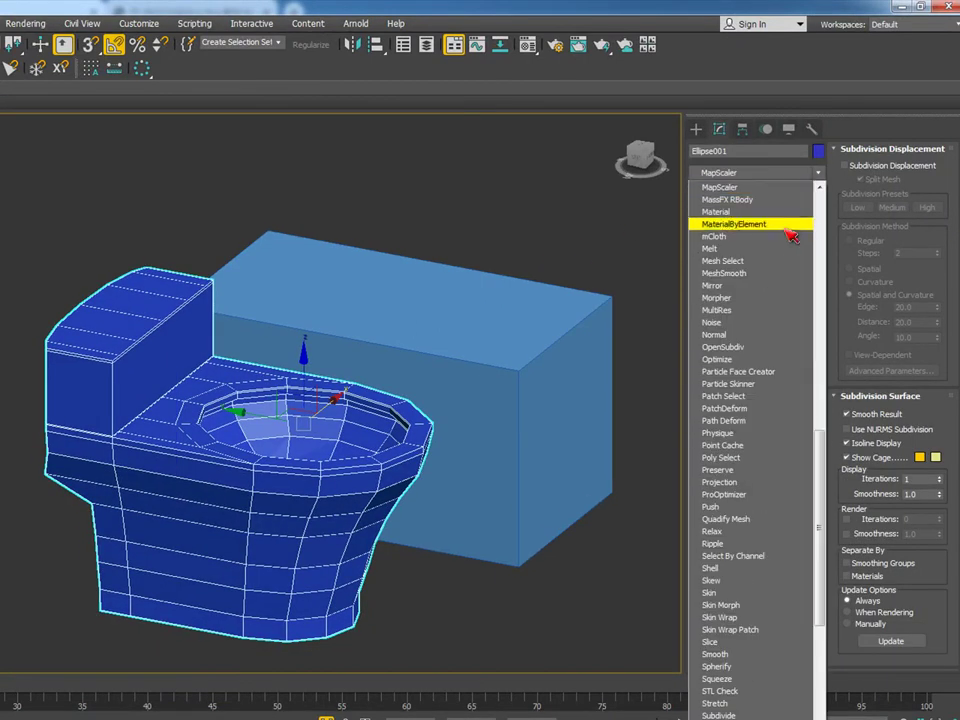
pyautogui.click(775, 275)
pyautogui.click(52, 213)
pyautogui.scroll(10, 75, 294)
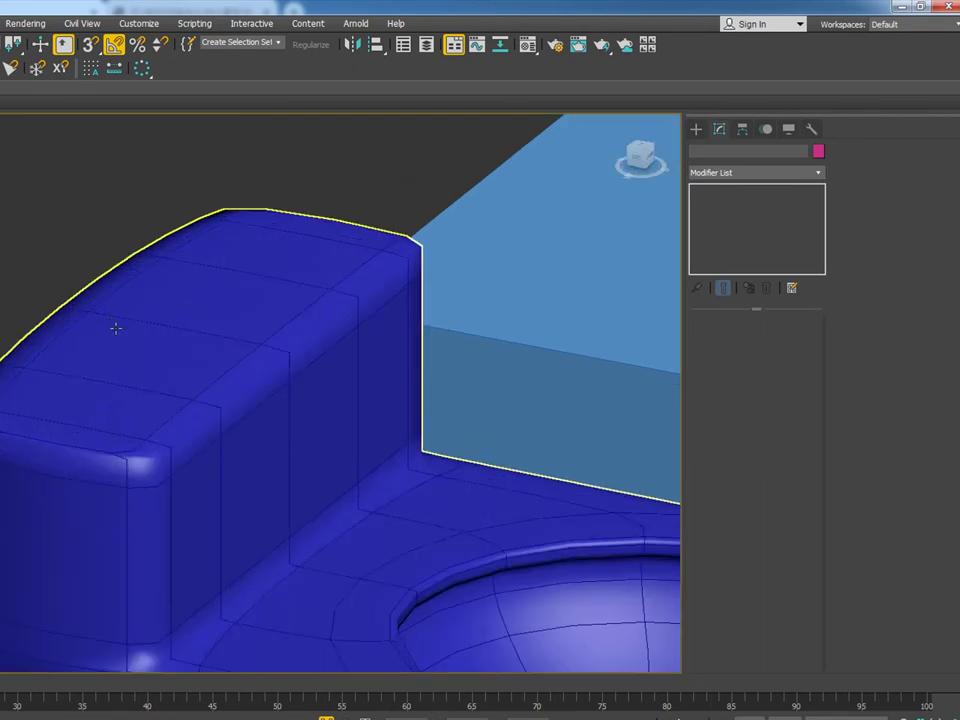
pyautogui.scroll(-15, 225, 317)
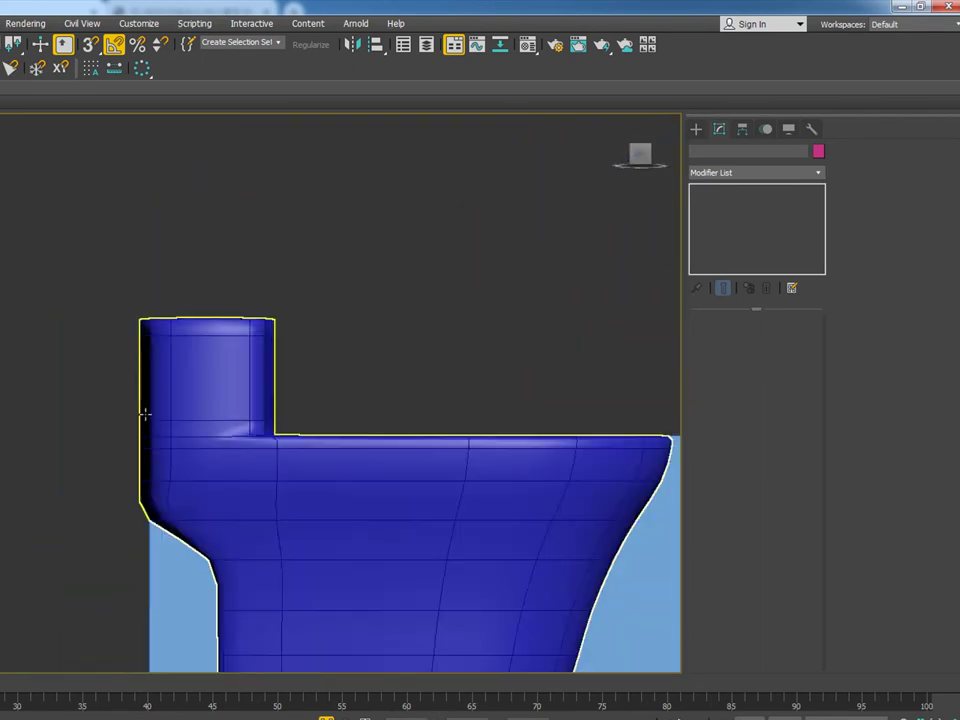
pyautogui.scroll(-10, 188, 384)
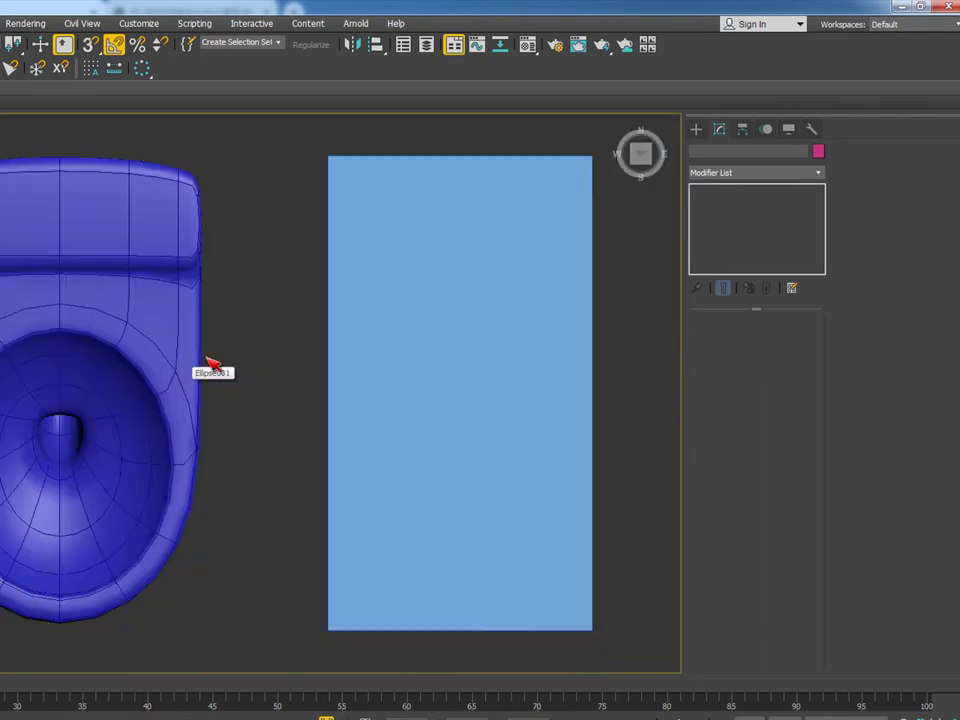
pyautogui.keyDown('alt'); pyautogui.moveTo(122, 353); pyautogui.dragTo(80, 300, button='middle'); pyautogui.keyUp('alt')
pyautogui.scroll(10, 80, 305)
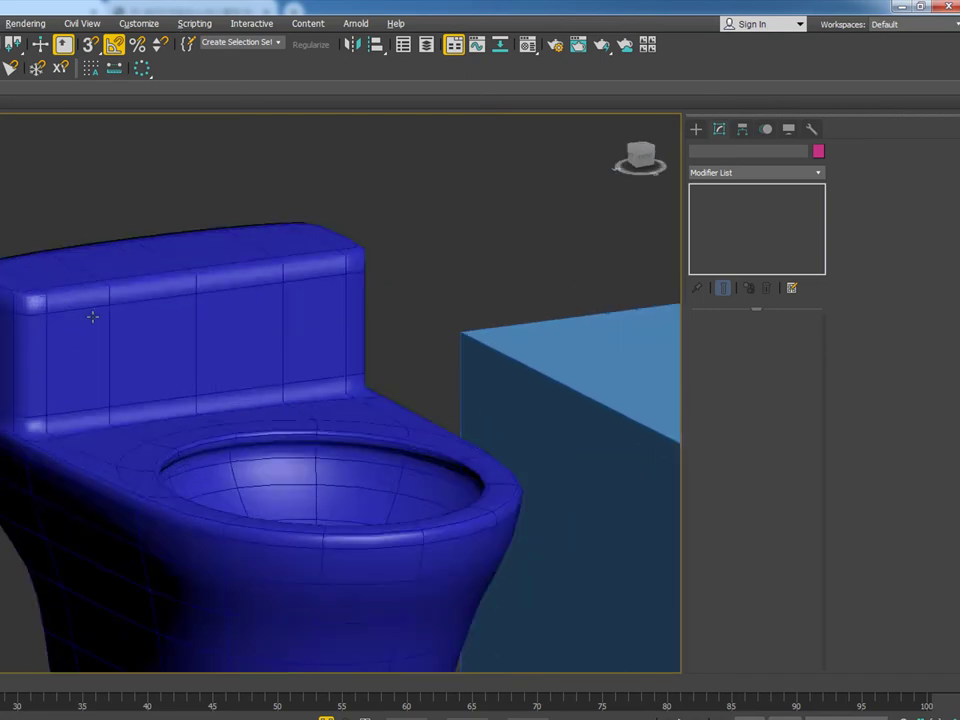
pyautogui.keyDown('alt'); pyautogui.moveTo(143, 302); pyautogui.dragTo(189, 285, button='middle'); pyautogui.keyUp('alt')
pyautogui.scroll(-5, 189, 285)
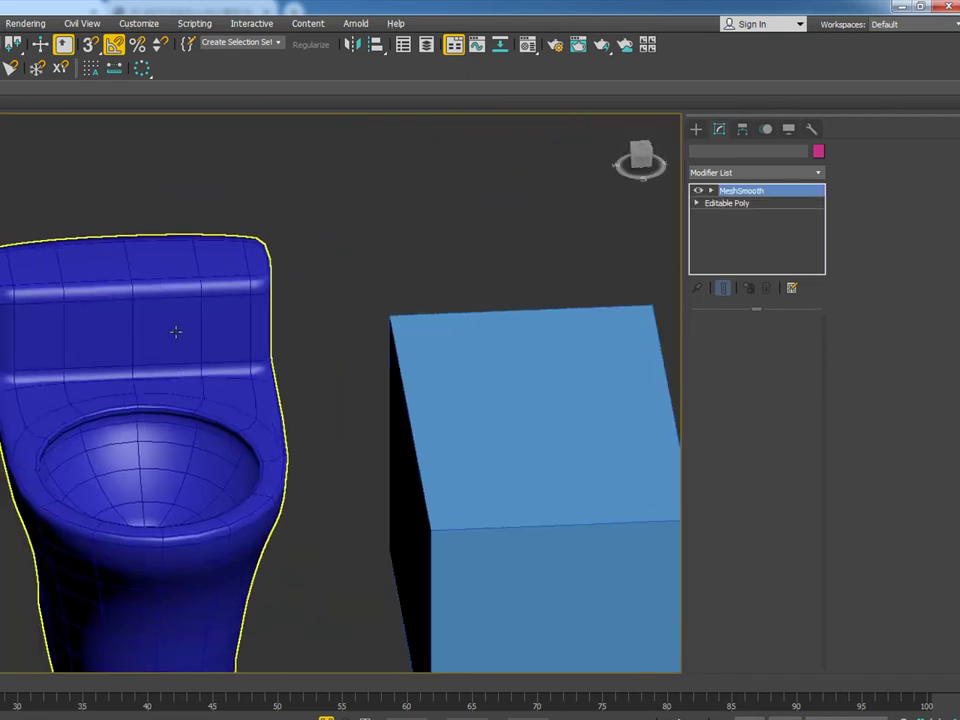
# Step: Remove the MeshSmooth modifier from the toilet, returning to the Editable Poly
pyautogui.click(176, 332)
pyautogui.rightClick(746, 198)
pyautogui.click(716, 243)
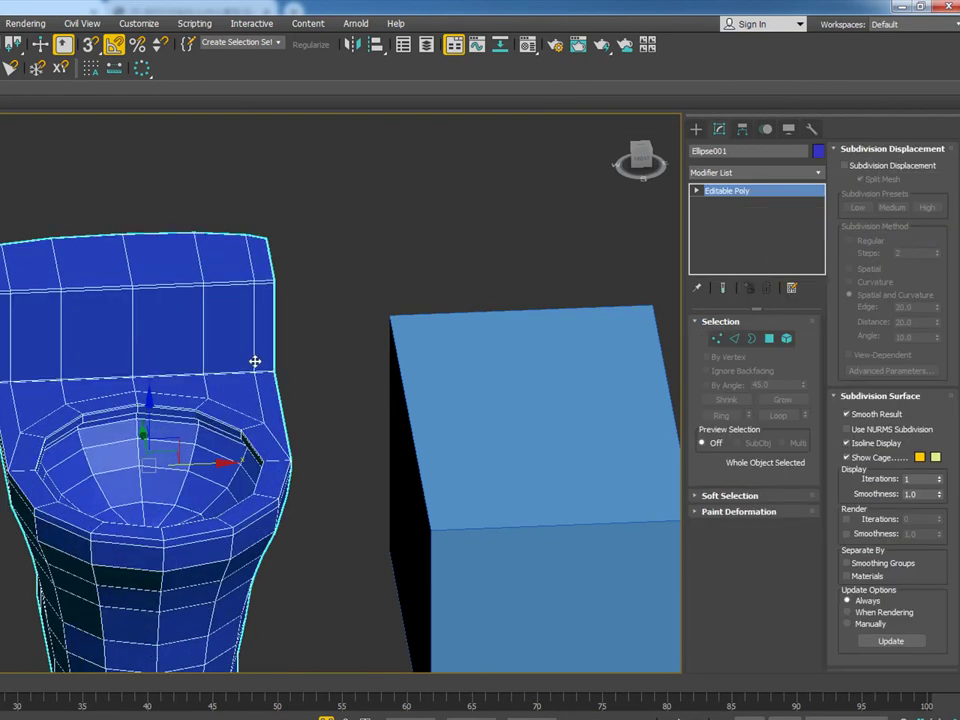
# Step: Examine the tank's curved back outline and the bowl's edge layout from above
pyautogui.scroll(8, 214, 369)
pyautogui.scroll(-6, 214, 369)
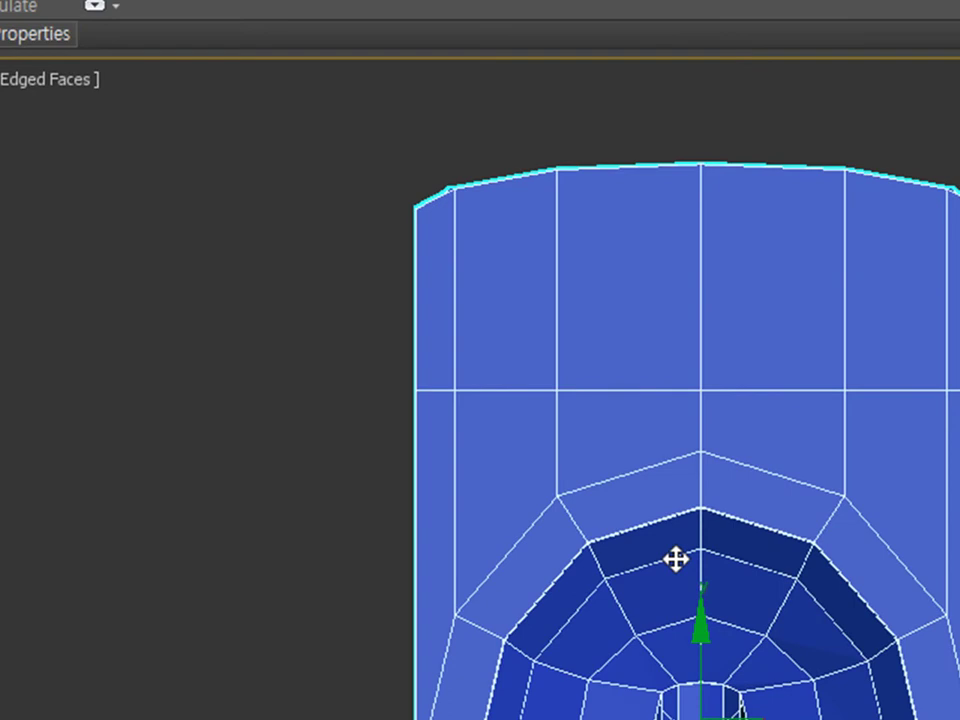
pyautogui.keyDown('alt'); pyautogui.moveTo(724, 624); pyautogui.dragTo(829, 476, button='middle'); pyautogui.keyUp('alt')
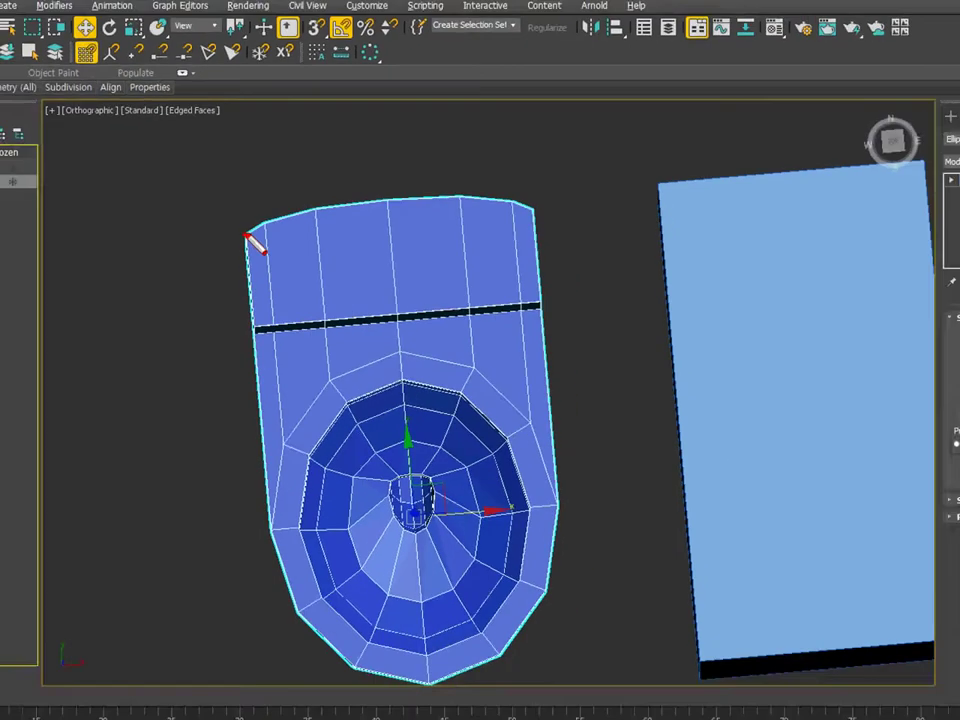
pyautogui.click(247, 237)
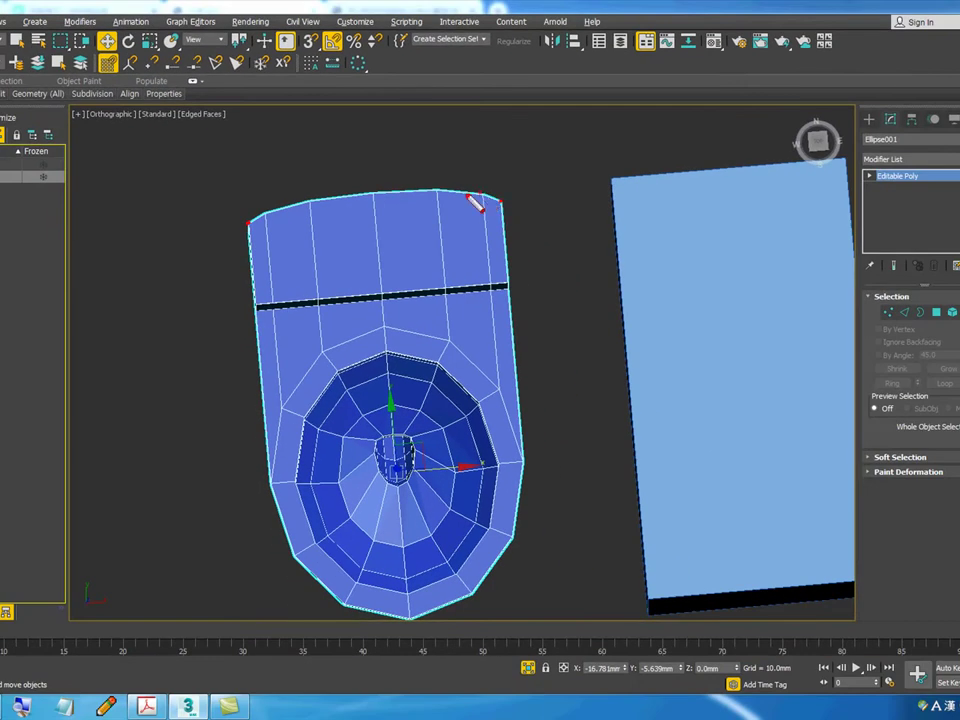
pyautogui.click(316, 198)
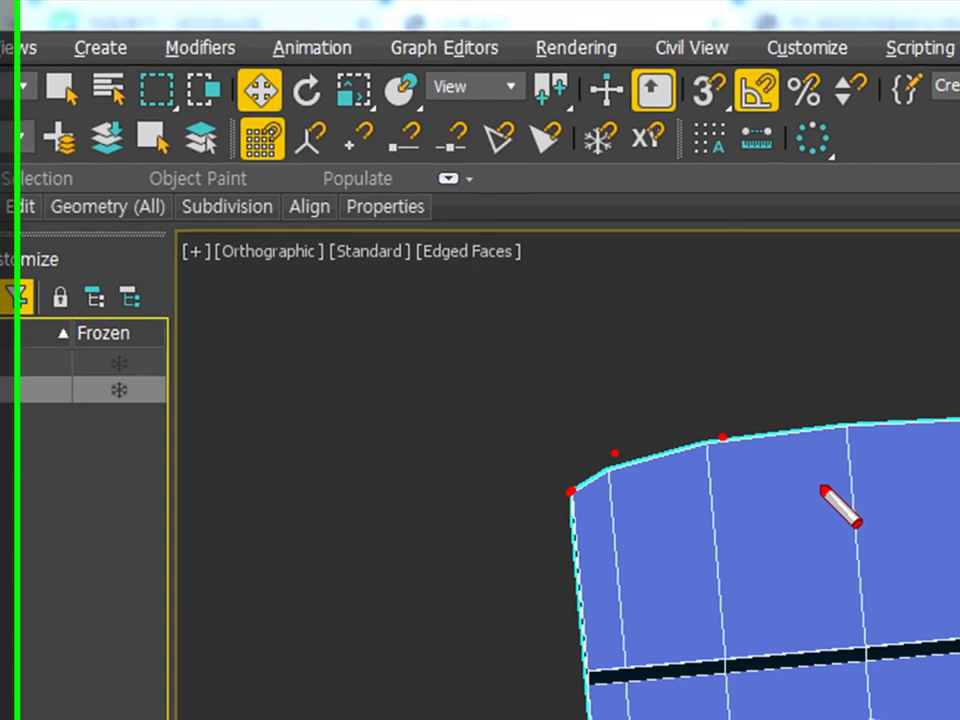
pyautogui.press('t')
pyautogui.scroll(5, 493, 300)
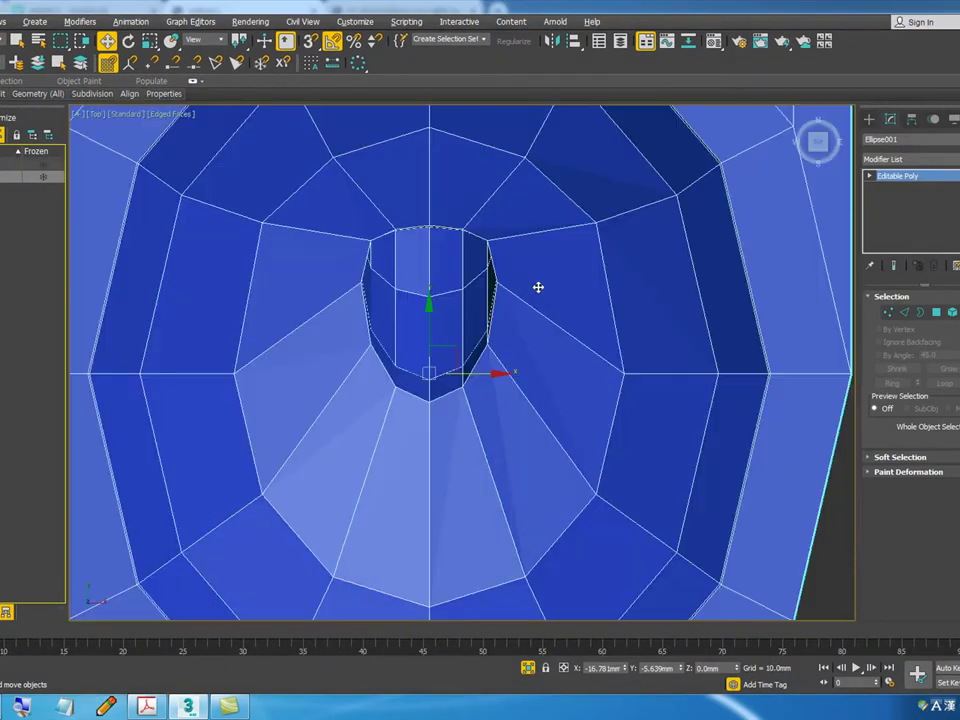
pyautogui.scroll(-8, 450, 327)
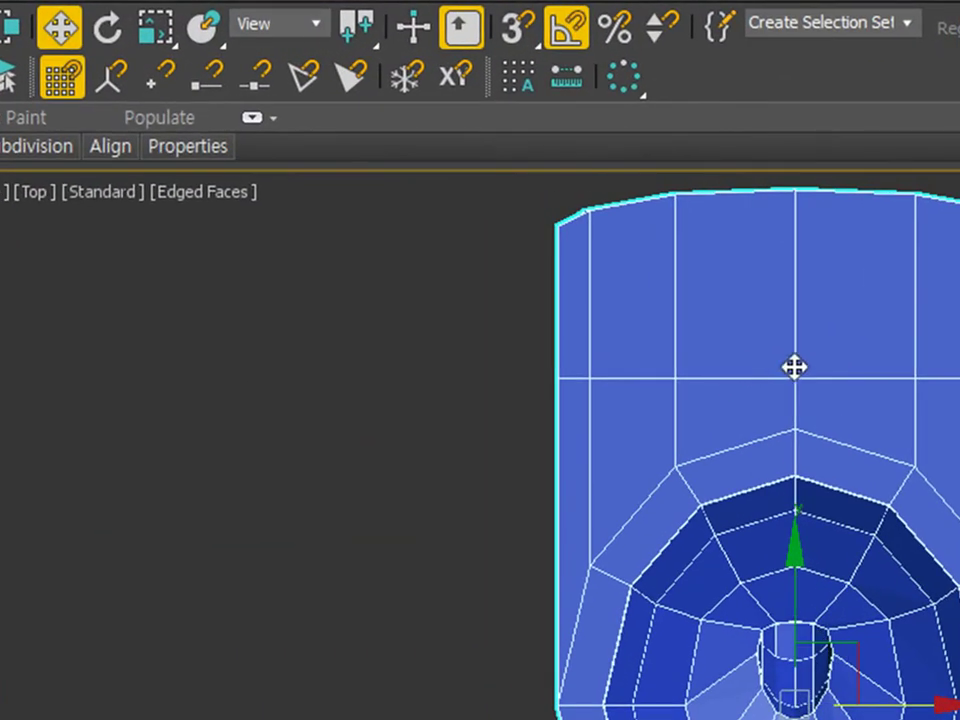
pyautogui.moveTo(794, 367); pyautogui.dragTo(781, 589, button='middle')
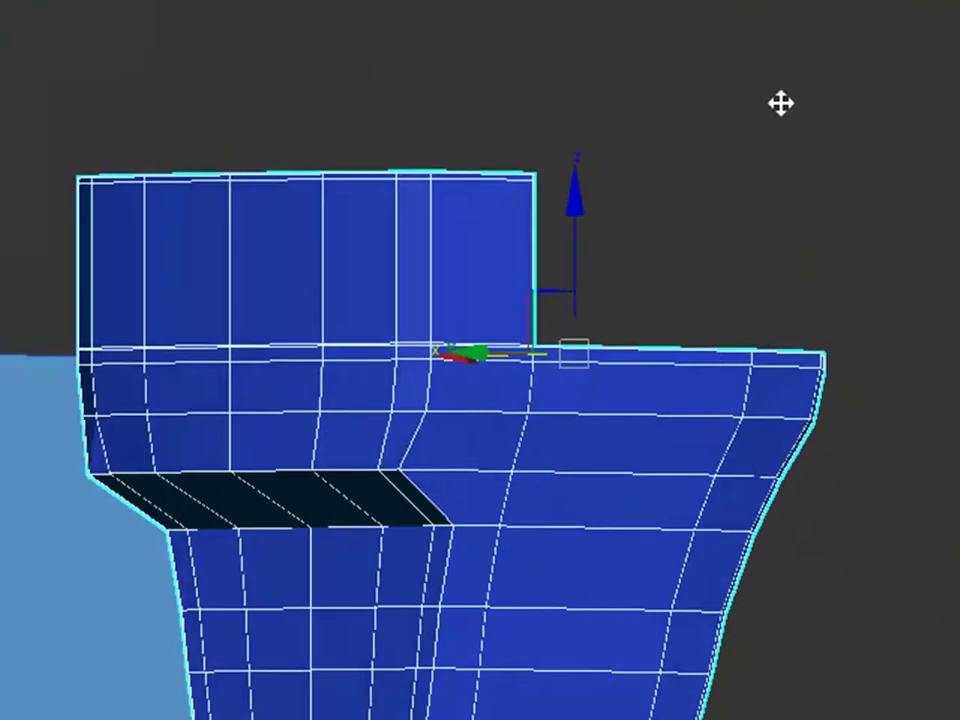
# Step: Select the two outer corner vertices at the back of the overhang beneath the tank and shift them forward along Y
pyautogui.keyDown('alt'); pyautogui.moveTo(781, 103); pyautogui.dragTo(799, 561, button='middle'); pyautogui.keyUp('alt')
pyautogui.scroll(6, 729, 583)
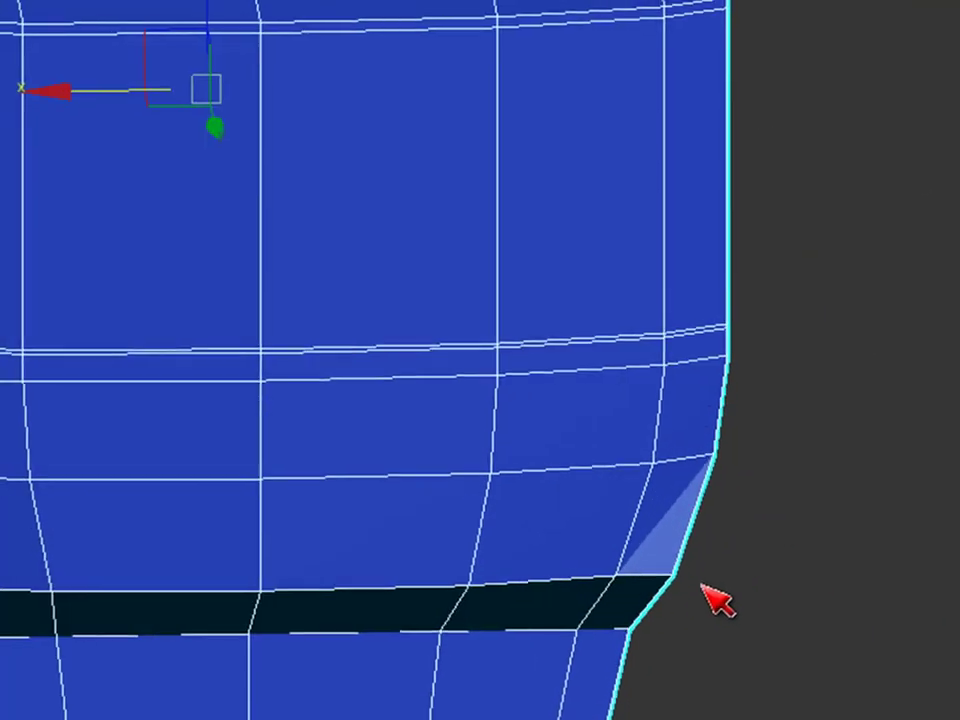
pyautogui.press('1')
pyautogui.click(714, 582)
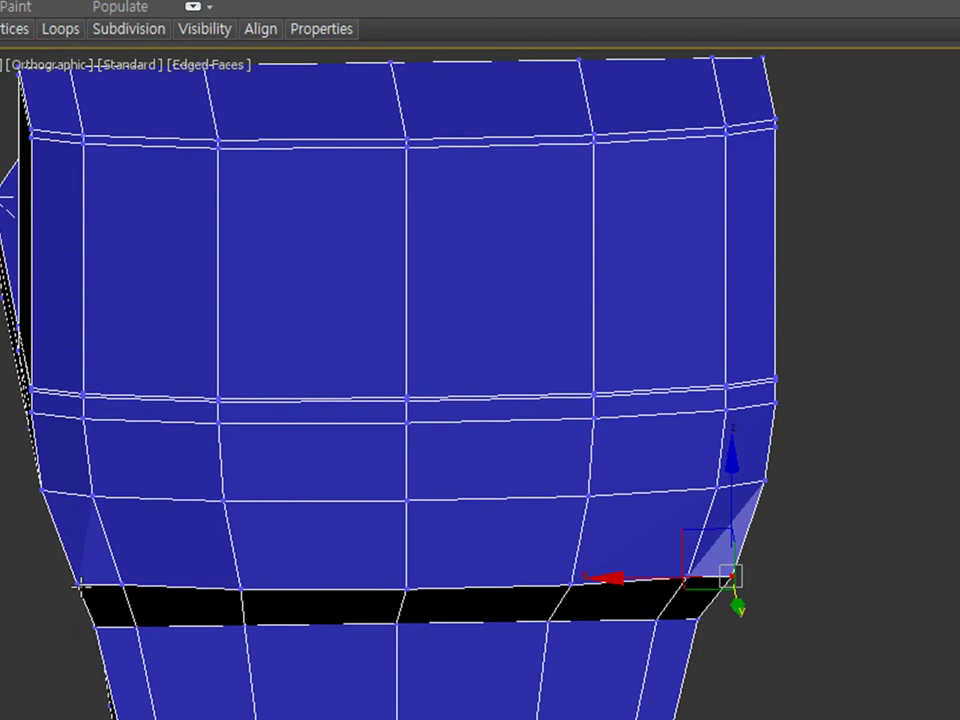
pyautogui.keyDown('alt'); pyautogui.moveTo(714, 582); pyautogui.dragTo(585, 645, button='middle'); pyautogui.keyUp('alt')
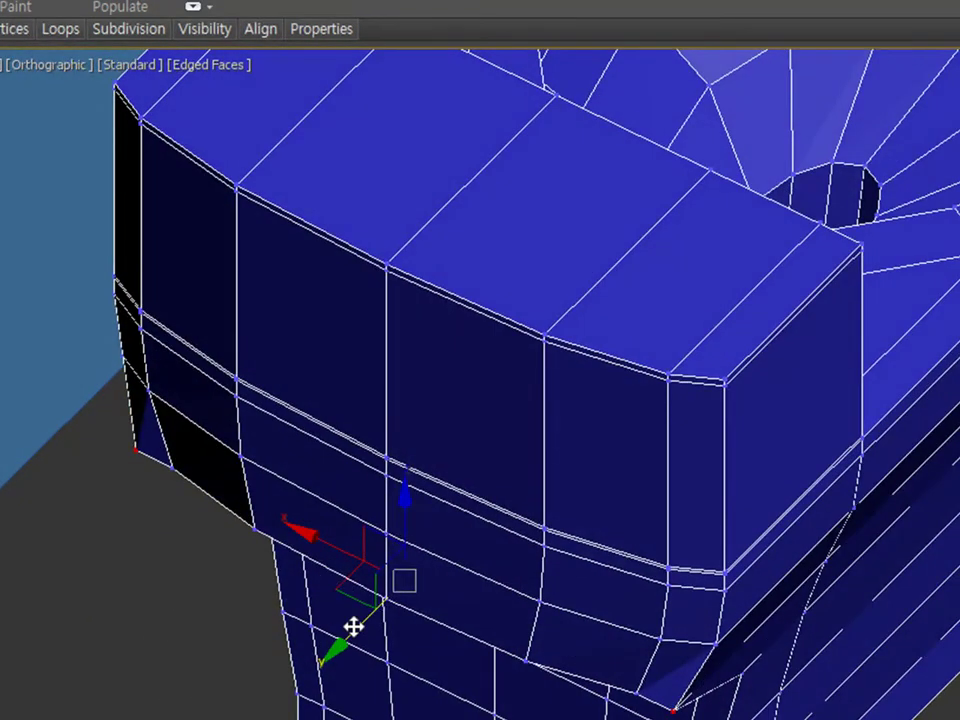
pyautogui.moveTo(375, 606); pyautogui.dragTo(420, 612)
pyautogui.keyDown('alt'); pyautogui.moveTo(418, 608); pyautogui.dragTo(521, 549, button='middle'); pyautogui.keyUp('alt')
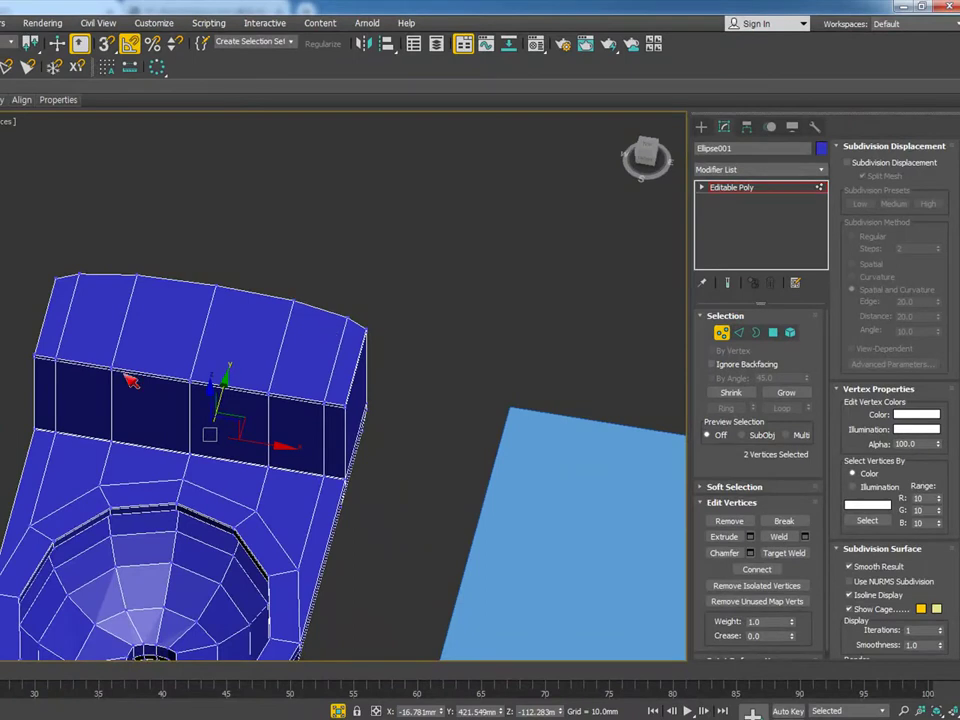
# Step: Clone the six polygons of the tank's top face upward along Z as a separate object
pyautogui.keyDown('alt'); pyautogui.moveTo(319, 374); pyautogui.dragTo(310, 320, button='middle'); pyautogui.keyUp('alt')
pyautogui.scroll(-3, 310, 320)
pyautogui.scroll(5, 297, 297)
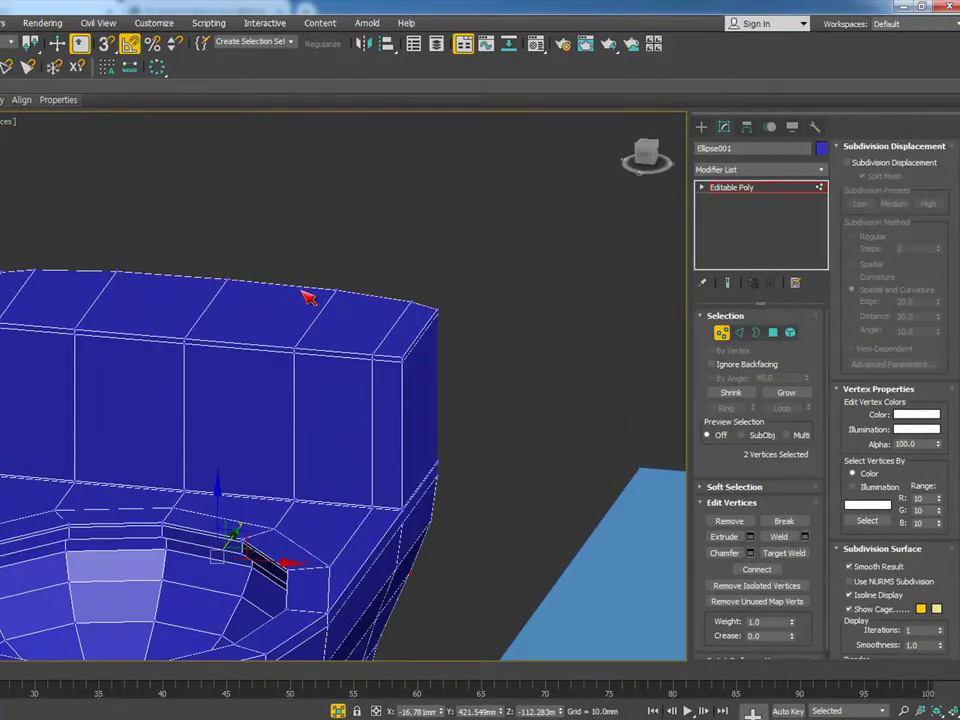
pyautogui.click(776, 335)
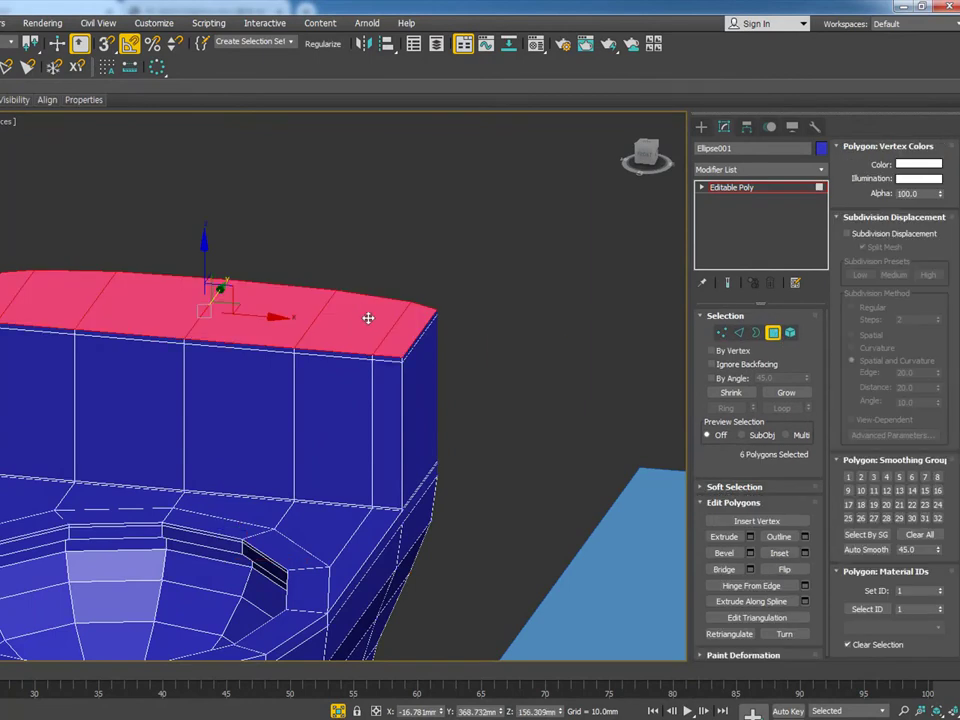
pyautogui.moveTo(243, 291)
pyautogui.keyDown('alt'); pyautogui.mouseDown(button='middle')
pyautogui.moveTo(263, 274)
pyautogui.moveTo(261, 285)
pyautogui.mouseUp(button='middle'); pyautogui.keyUp('alt')
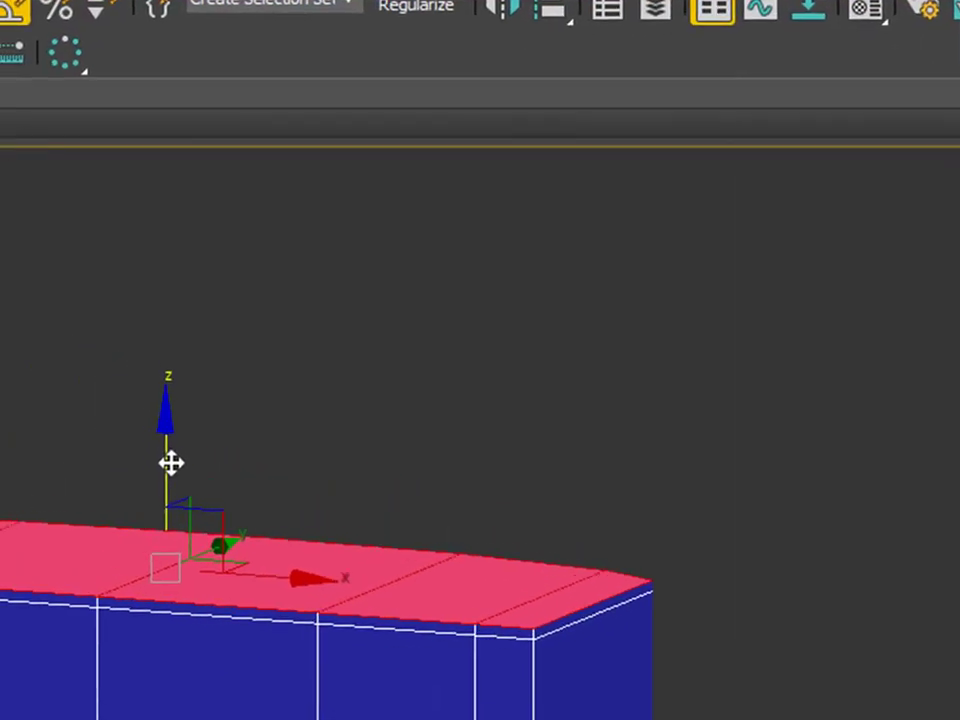
pyautogui.keyDown('shift'); pyautogui.moveTo(42, 388); pyautogui.dragTo(65, 343); pyautogui.keyUp('shift')
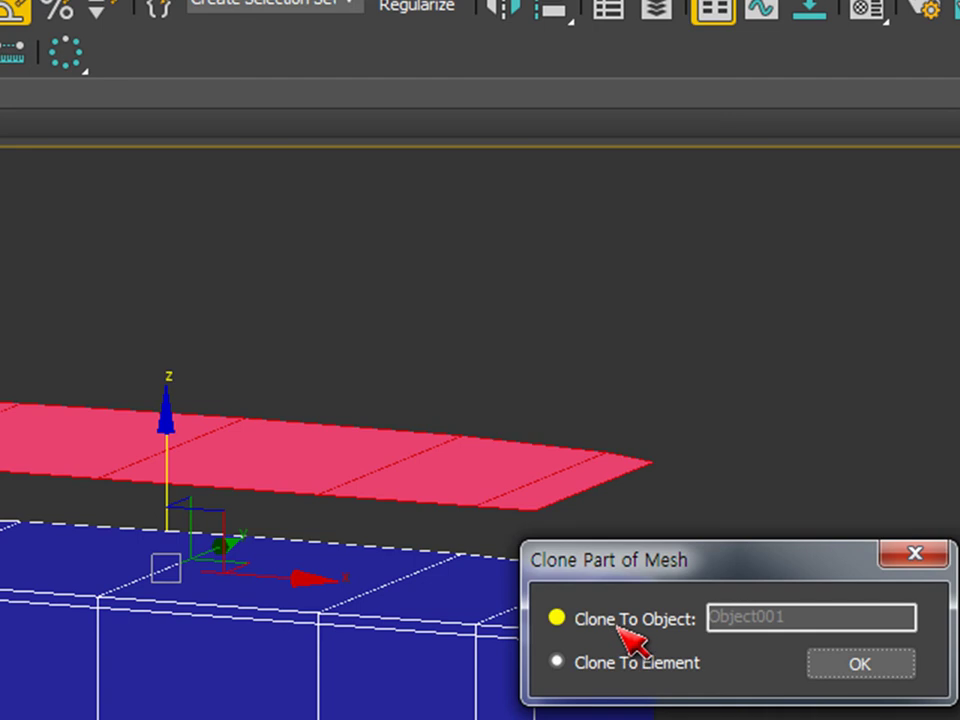
pyautogui.click(614, 630)
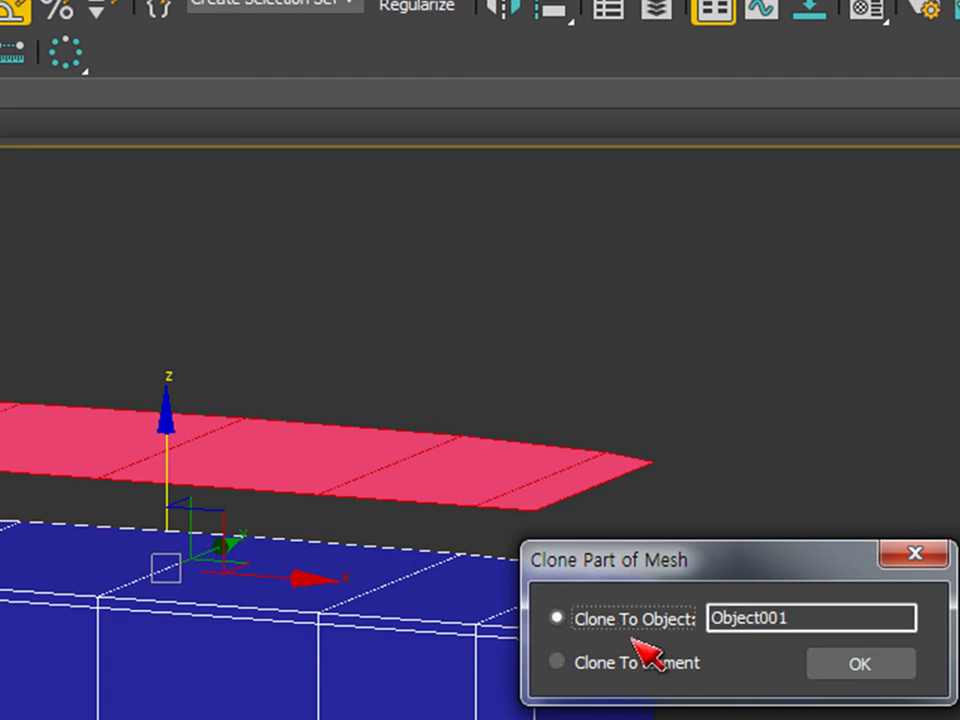
pyautogui.click(890, 670)
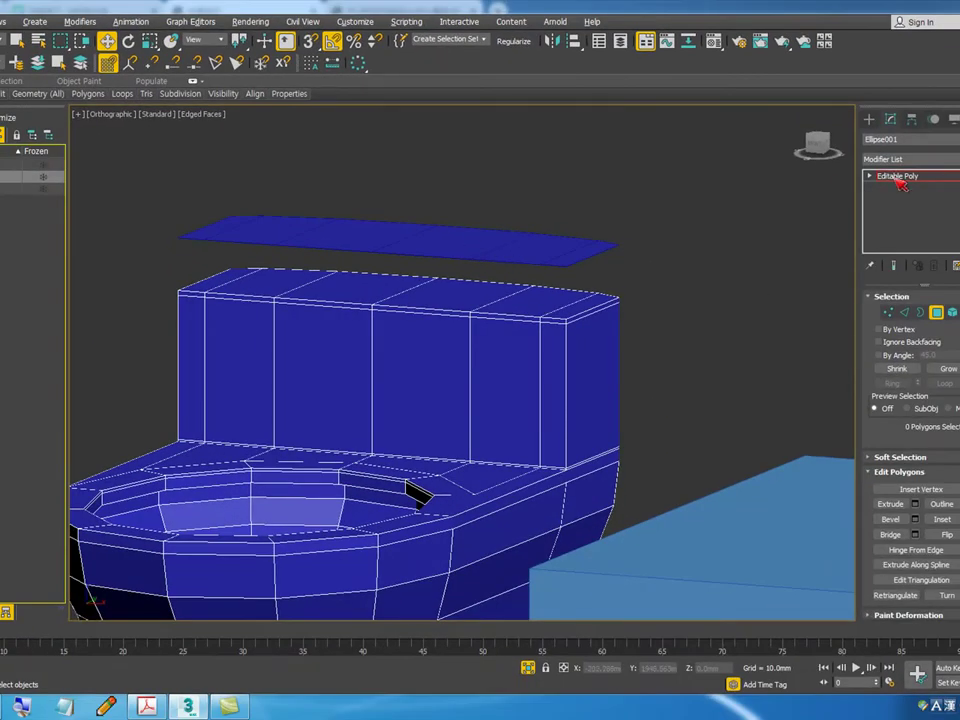
# Step: Leave polygon editing on the toilet and select all six polygons of the cloned tank-top sheet
pyautogui.click(900, 180)
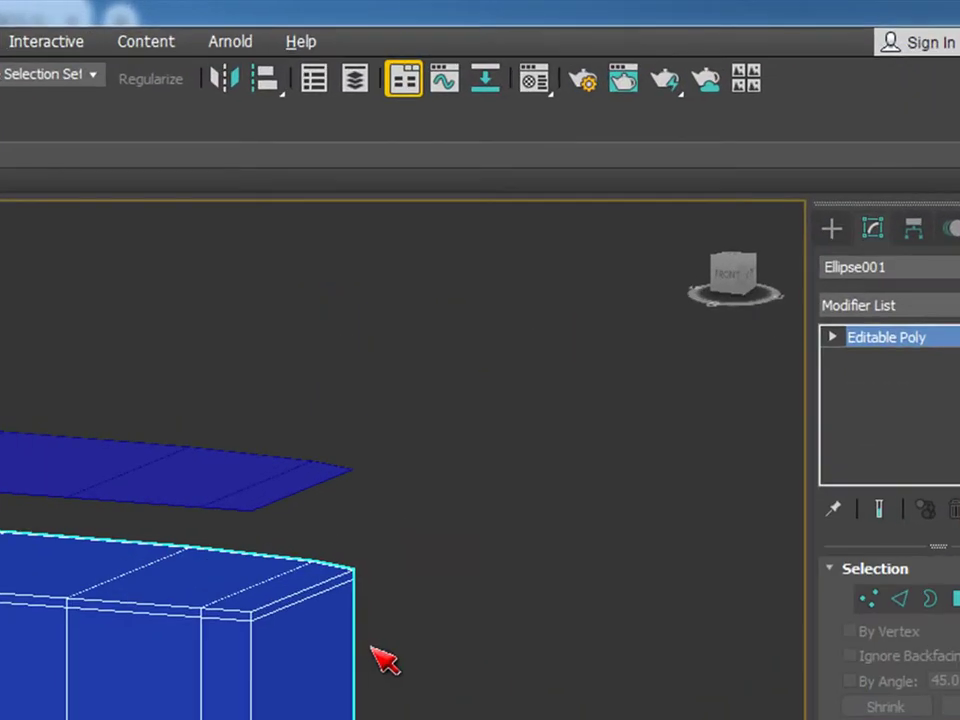
pyautogui.click(154, 489)
pyautogui.moveTo(253, 569)
pyautogui.keyDown('alt'); pyautogui.mouseDown(button='middle')
pyautogui.moveTo(300, 550)
pyautogui.moveTo(251, 602)
pyautogui.moveTo(242, 585)
pyautogui.mouseUp(button='middle'); pyautogui.keyUp('alt')
pyautogui.moveTo(270, 453)
pyautogui.keyDown('alt'); pyautogui.mouseDown(button='middle')
pyautogui.moveTo(296, 439)
pyautogui.moveTo(264, 501)
pyautogui.moveTo(309, 501)
pyautogui.moveTo(268, 463)
pyautogui.mouseUp(button='middle'); pyautogui.keyUp('alt')
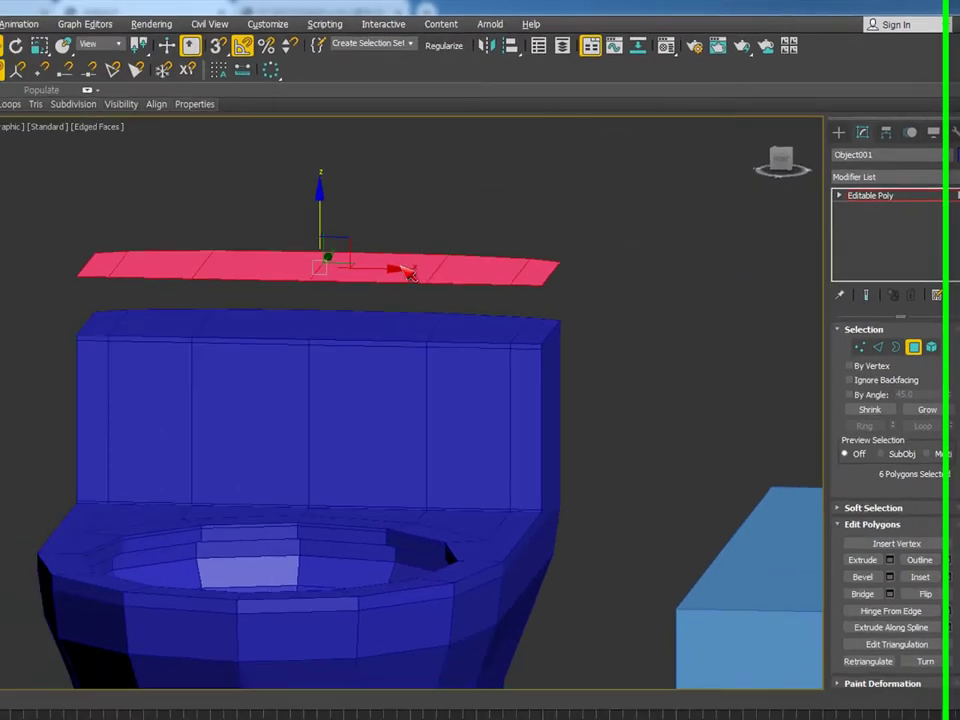
# Step: Try to extrude the cloned sheet's six polygons as a group by 200 mm and check its underside
pyautogui.rightClick(470, 236)
pyautogui.click(360, 271)
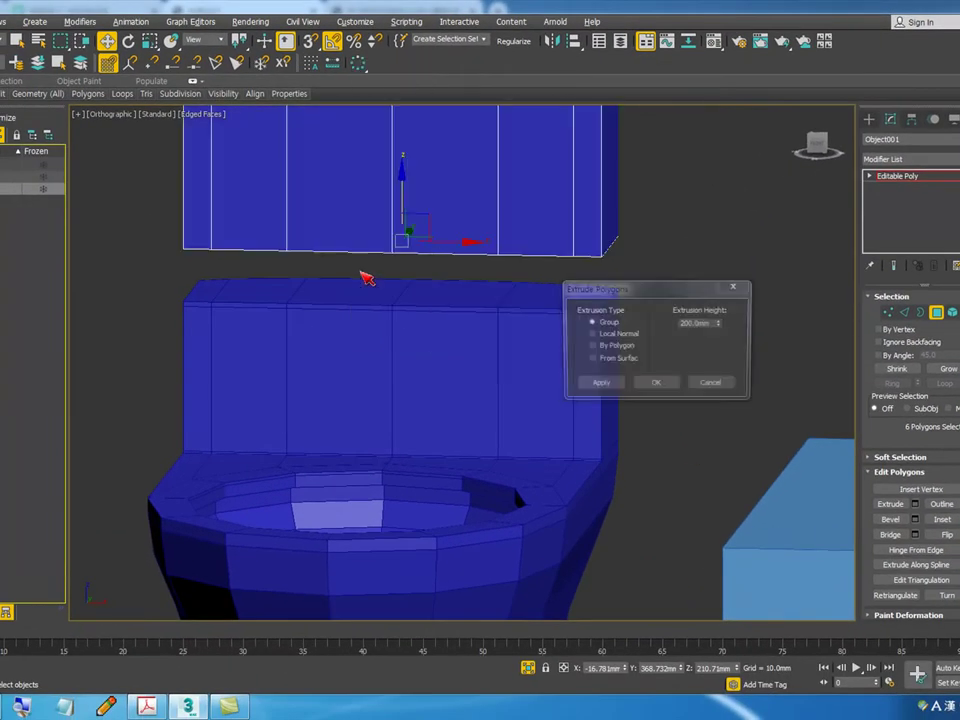
pyautogui.click(660, 386)
pyautogui.scroll(10, 536, 347)
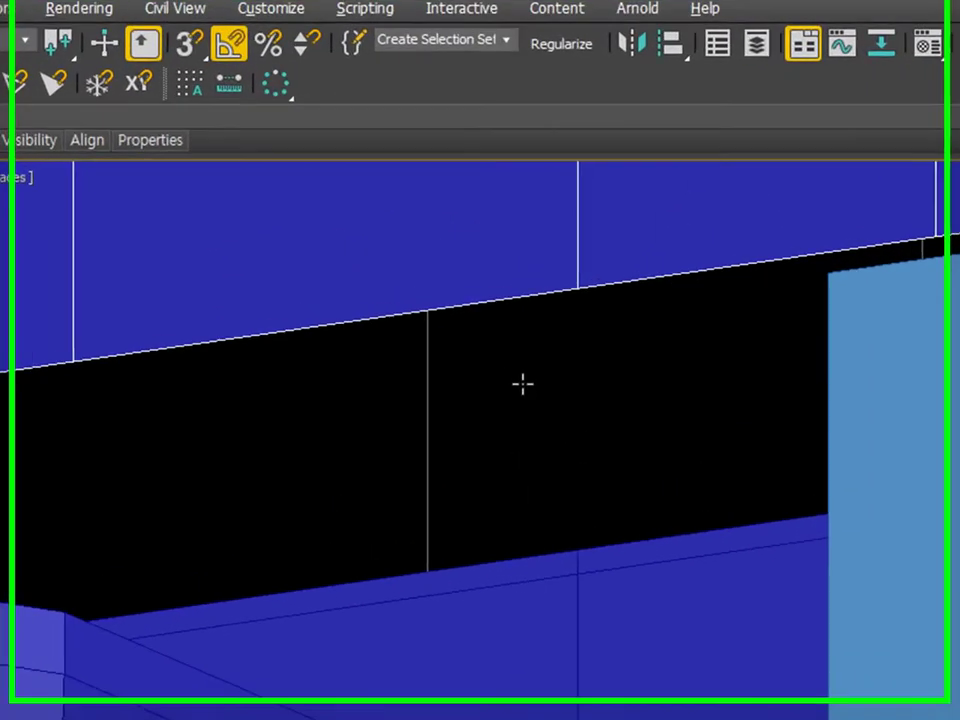
pyautogui.scroll(-8, 555, 272)
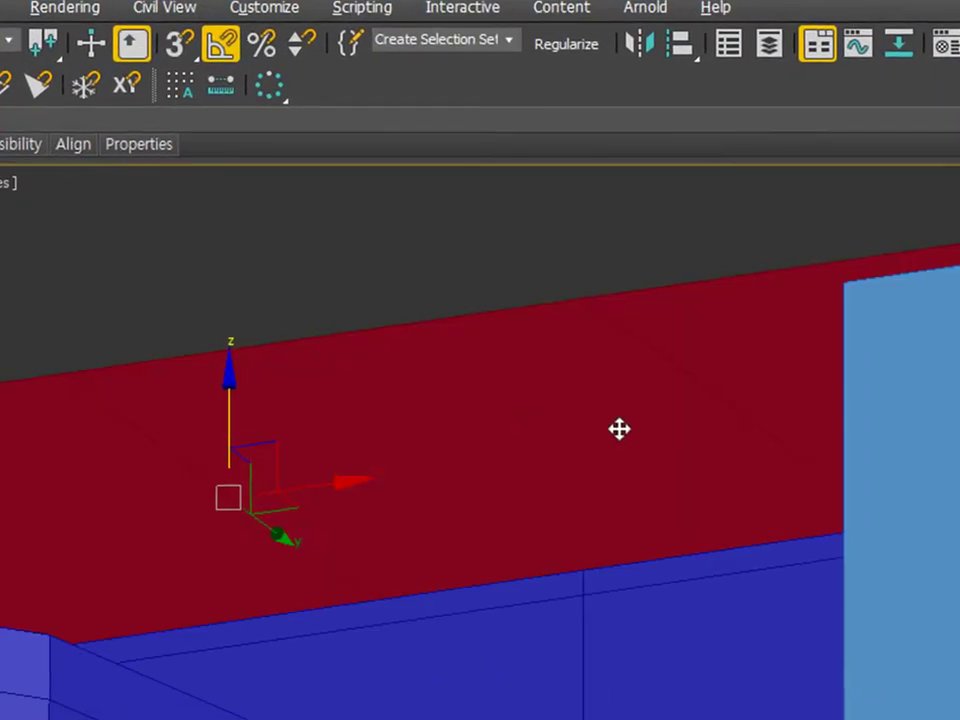
pyautogui.scroll(5, 613, 560)
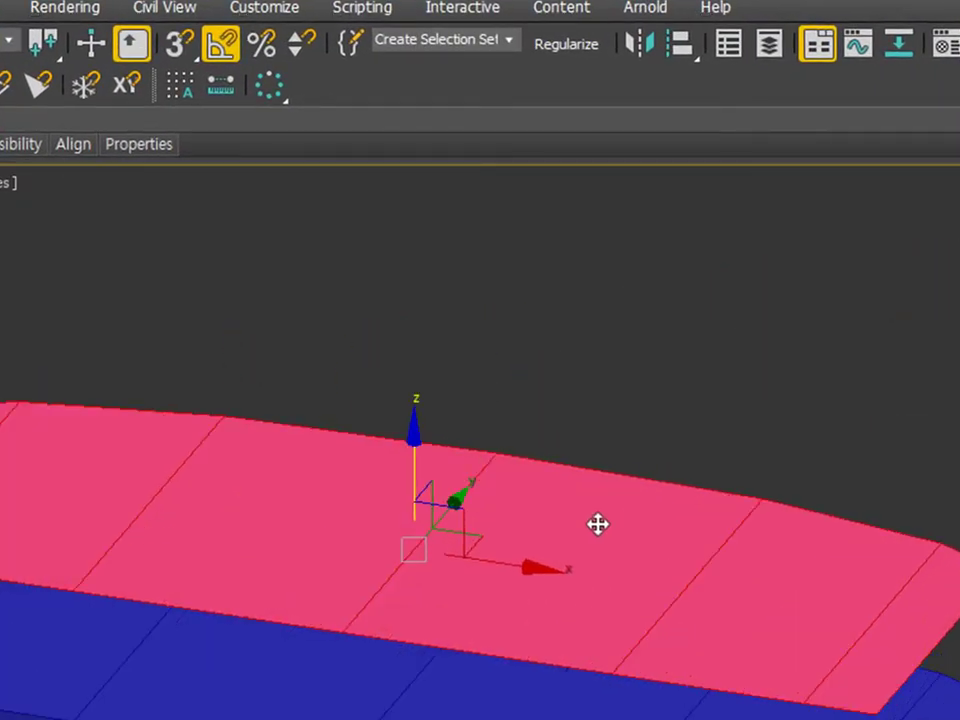
# Step: Return the cloned tank-top sheet to object level and try to thicken it with a Shell modifier
pyautogui.click(712, 452)
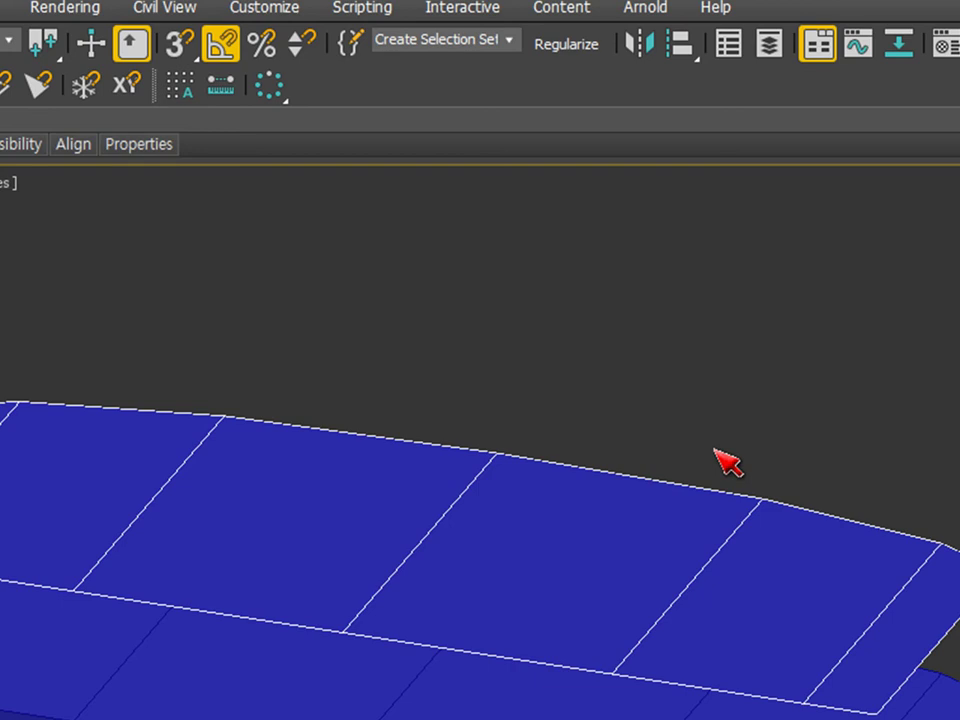
pyautogui.keyDown('alt'); pyautogui.moveTo(845, 573); pyautogui.dragTo(851, 604, button='middle'); pyautogui.keyUp('alt')
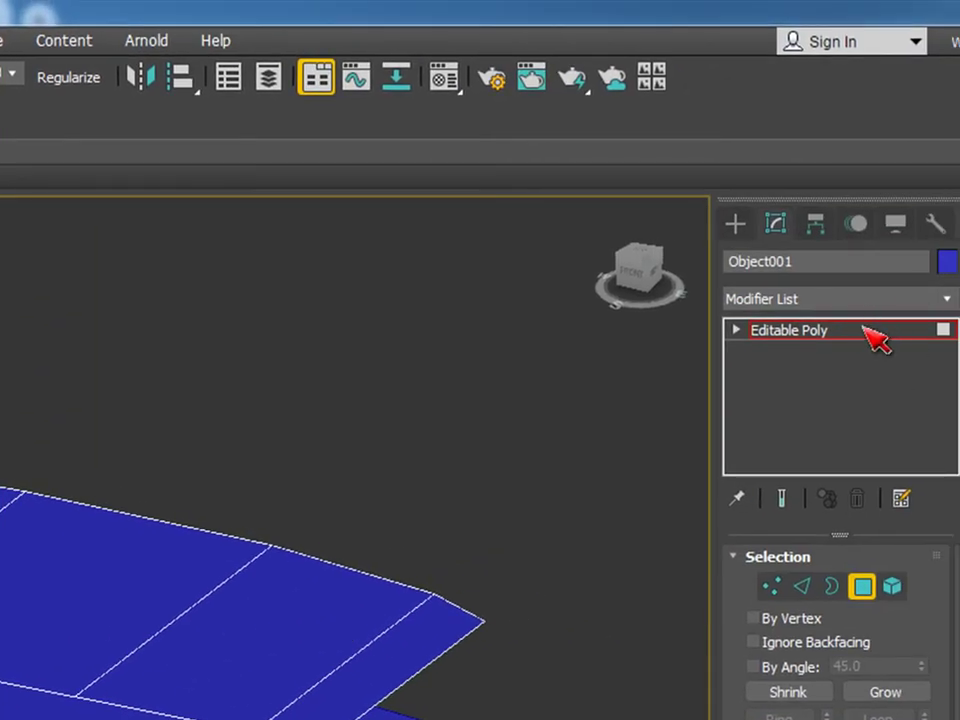
pyautogui.click(875, 330)
pyautogui.click(878, 300)
pyautogui.write('sh')
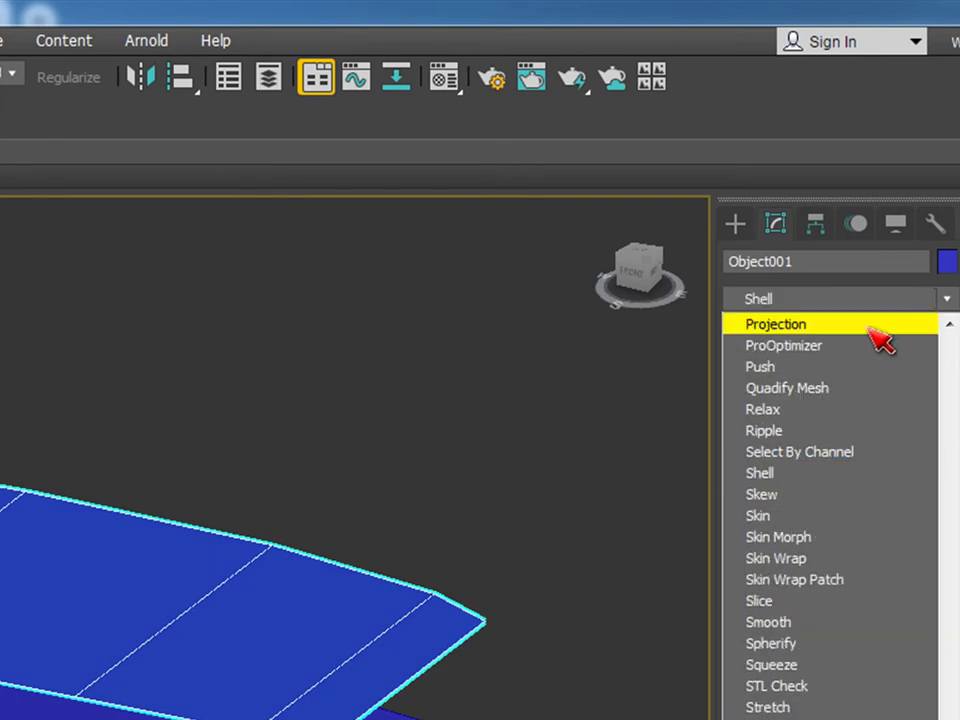
pyautogui.click(795, 473)
pyautogui.keyDown('alt'); pyautogui.moveTo(595, 597); pyautogui.dragTo(456, 506, button='middle'); pyautogui.keyUp('alt')
pyautogui.scroll(3, 79, 536)
pyautogui.keyDown('alt'); pyautogui.moveTo(226, 546); pyautogui.dragTo(214, 493, button='middle'); pyautogui.keyUp('alt')
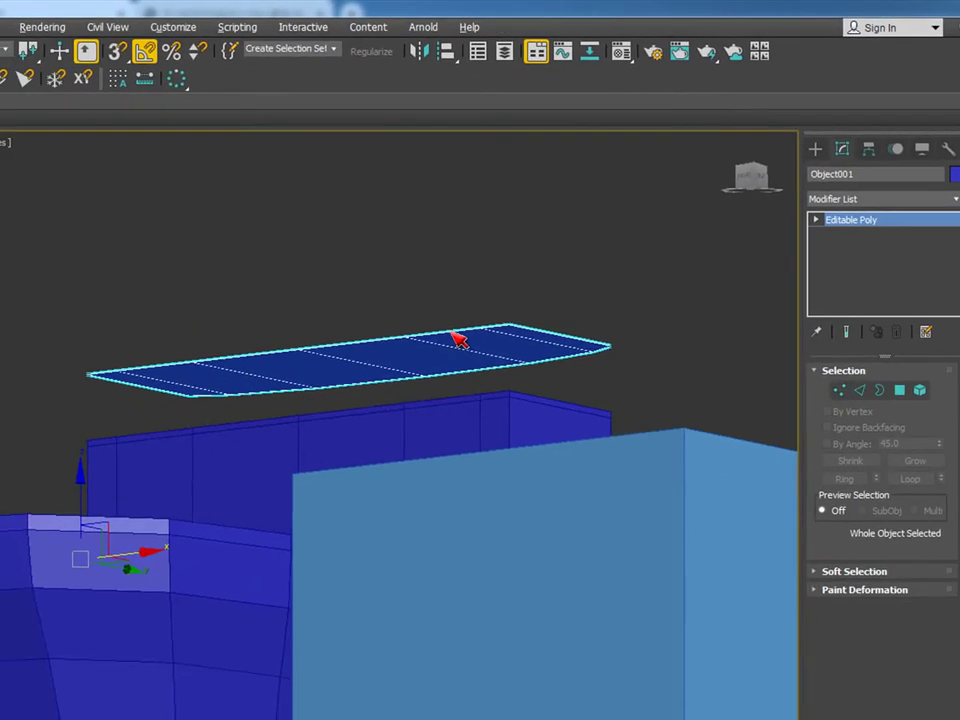
# Step: Select the cloned tank-top sheet's six polygons, extrude them as a group by 50 mm, and return to object level
pyautogui.keyDown('alt'); pyautogui.moveTo(455, 338); pyautogui.dragTo(599, 403, button='middle'); pyautogui.keyUp('alt')
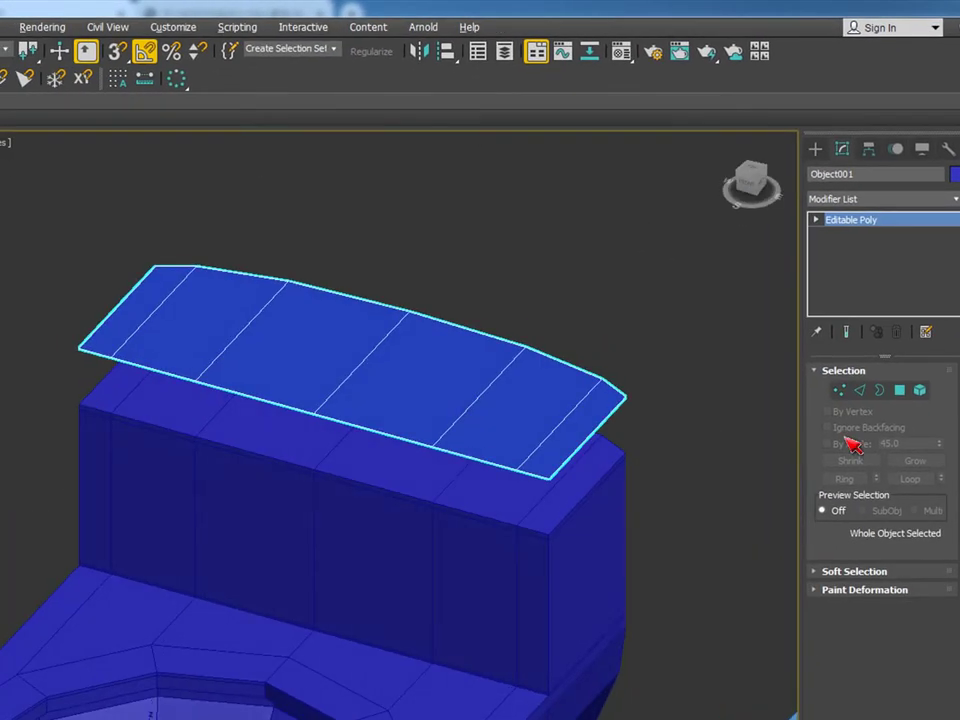
pyautogui.click(900, 389)
pyautogui.moveTo(642, 225); pyautogui.dragTo(207, 392)
pyautogui.keyDown('alt'); pyautogui.moveTo(207, 392); pyautogui.dragTo(281, 471, button='middle'); pyautogui.keyUp('alt')
pyautogui.rightClick(312, 318)
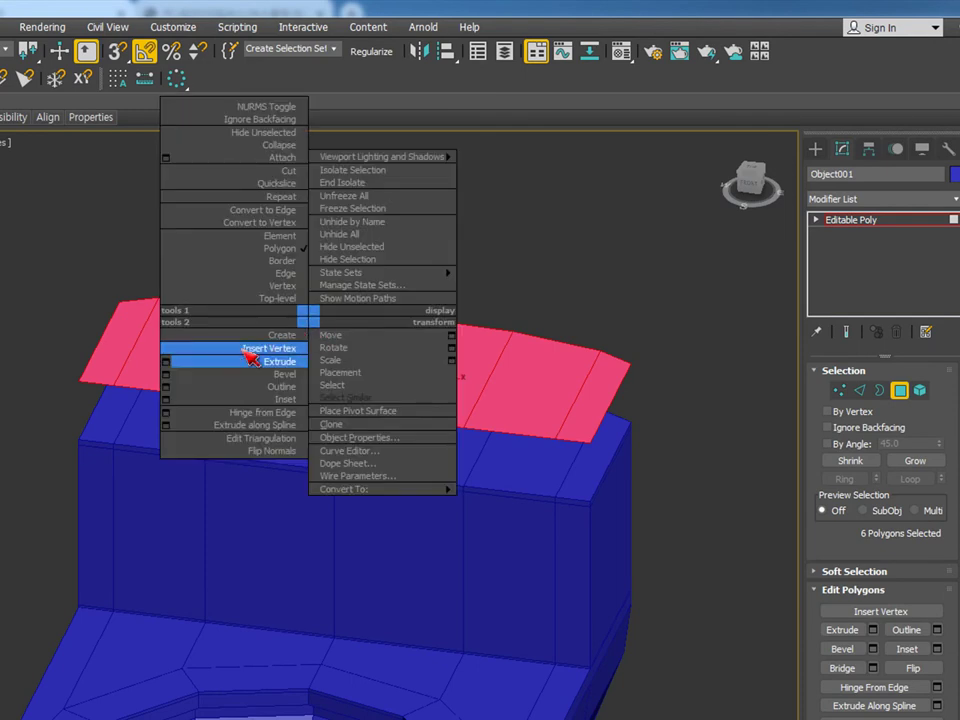
pyautogui.click(166, 361)
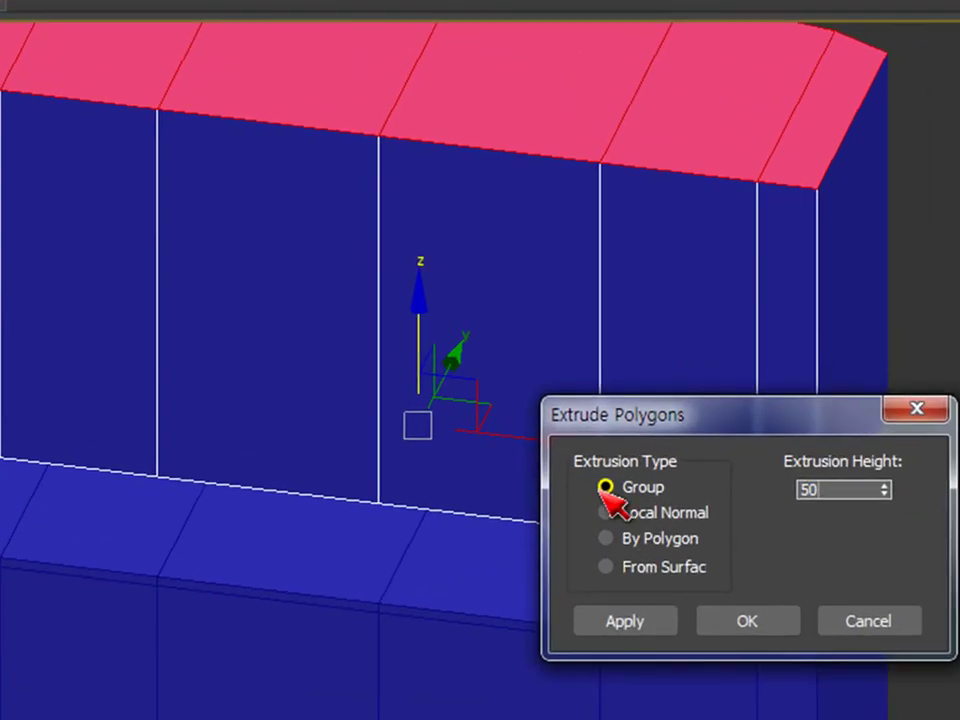
pyautogui.write('50')
pyautogui.press('Return')
pyautogui.click(754, 630)
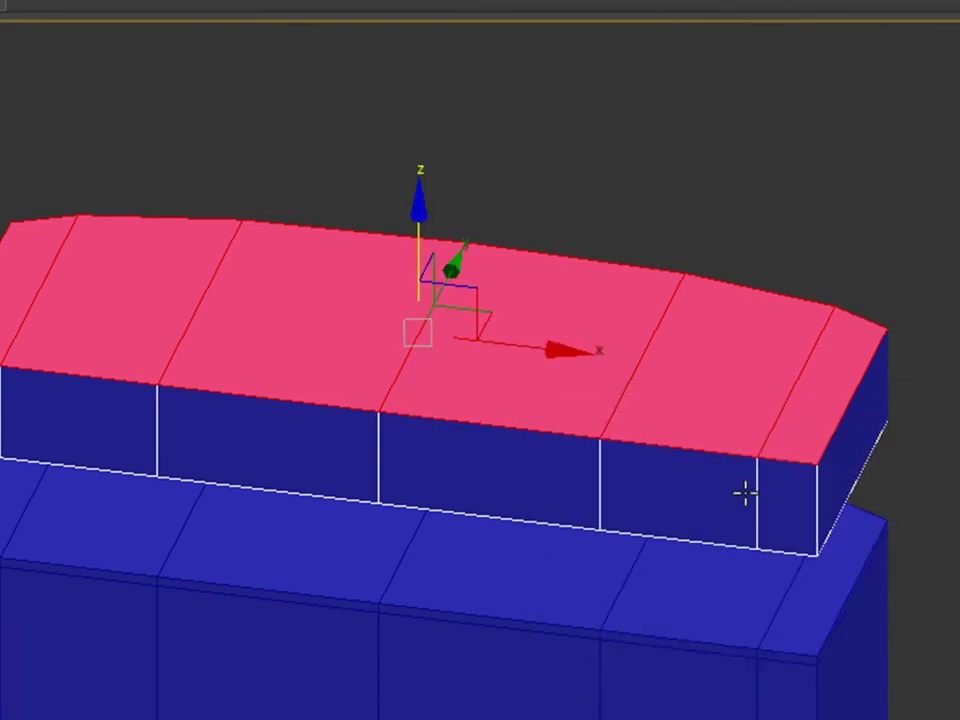
pyautogui.scroll(-2, 438, 460)
pyautogui.keyDown('alt'); pyautogui.moveTo(495, 456); pyautogui.dragTo(548, 307, button='middle'); pyautogui.keyUp('alt')
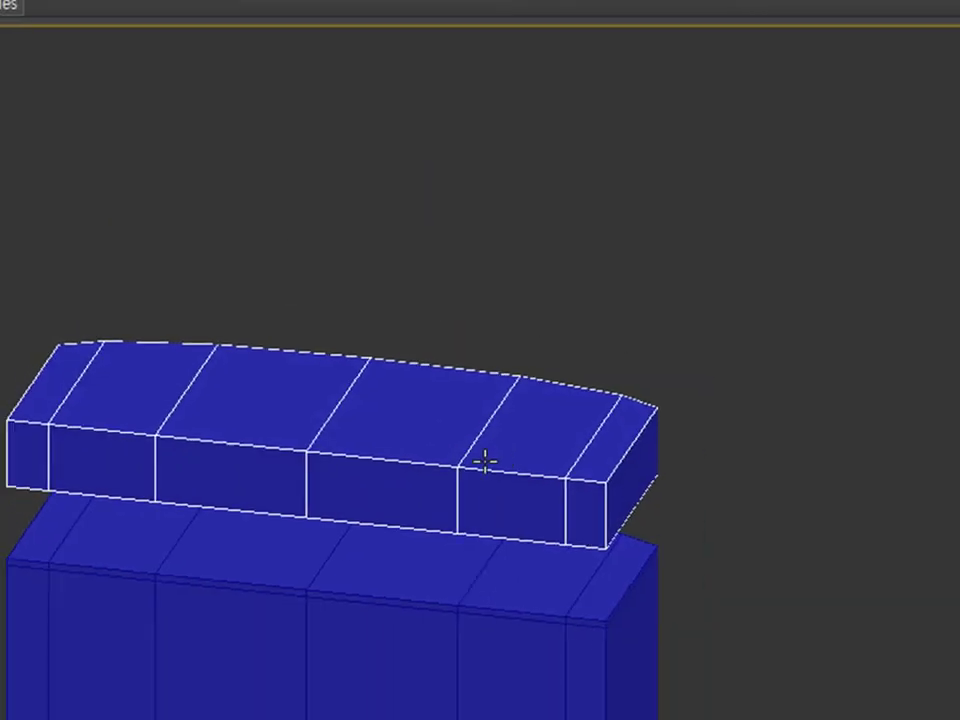
pyautogui.keyDown('alt'); pyautogui.moveTo(554, 221); pyautogui.dragTo(474, 282, button='middle'); pyautogui.keyUp('alt')
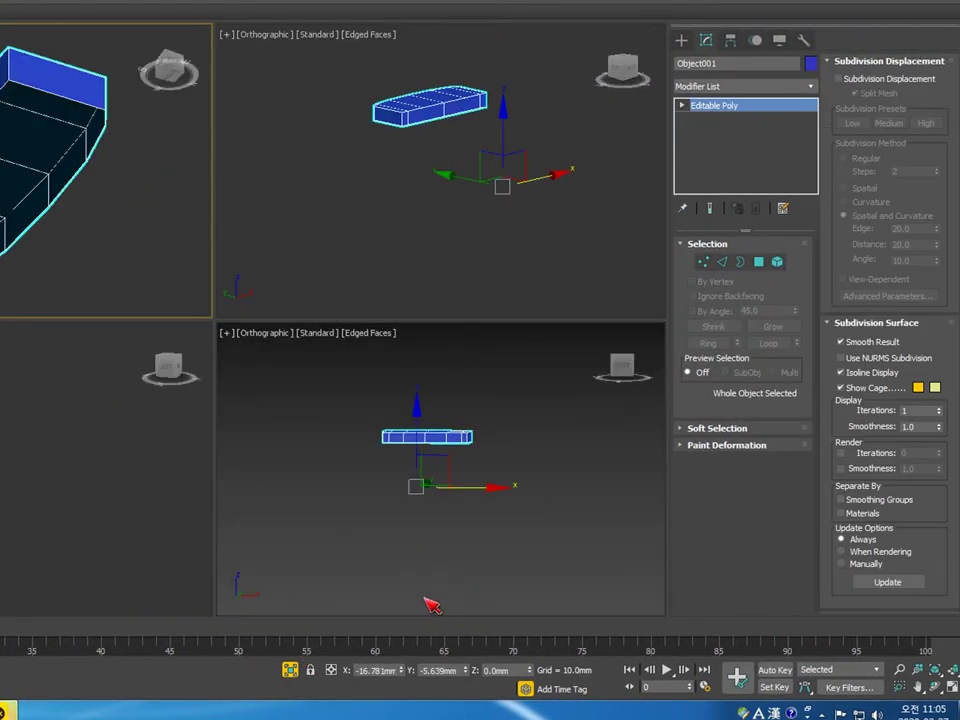
# Step: End the isolation of the lid, enlarge one view to full size, and delete the light blue box beside the toilet
pyautogui.click(312, 670)
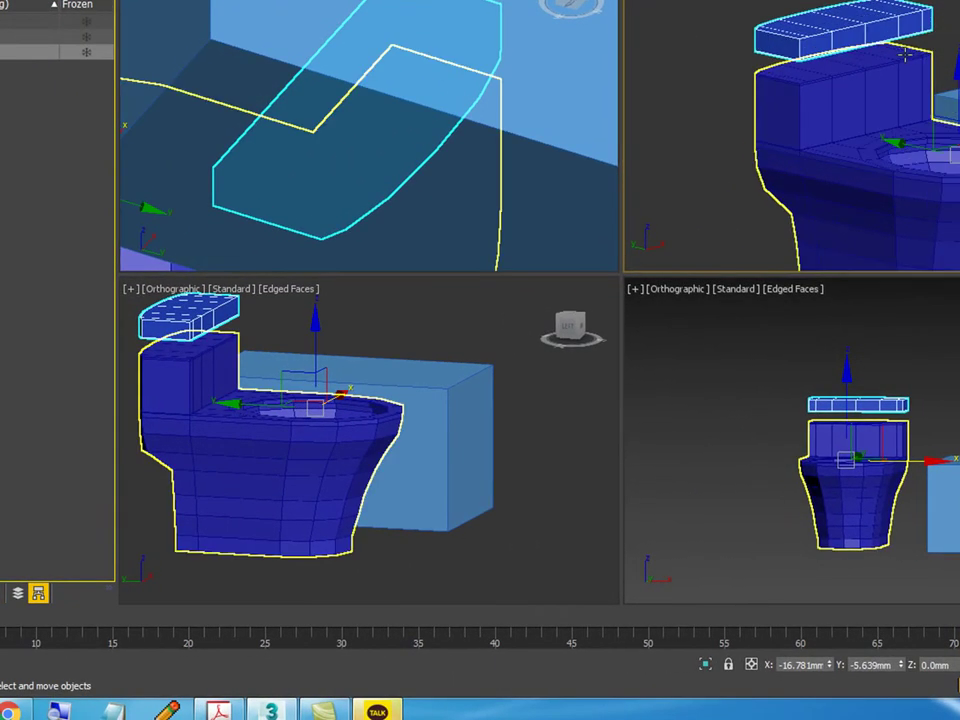
pyautogui.hotkey('alt', 'w')
pyautogui.keyDown('alt'); pyautogui.moveTo(835, 135); pyautogui.dragTo(690, 330, button='middle'); pyautogui.keyUp('alt')
pyautogui.click(655, 540)
pyautogui.press('Delete')
pyautogui.scroll(-5, 572, 553)
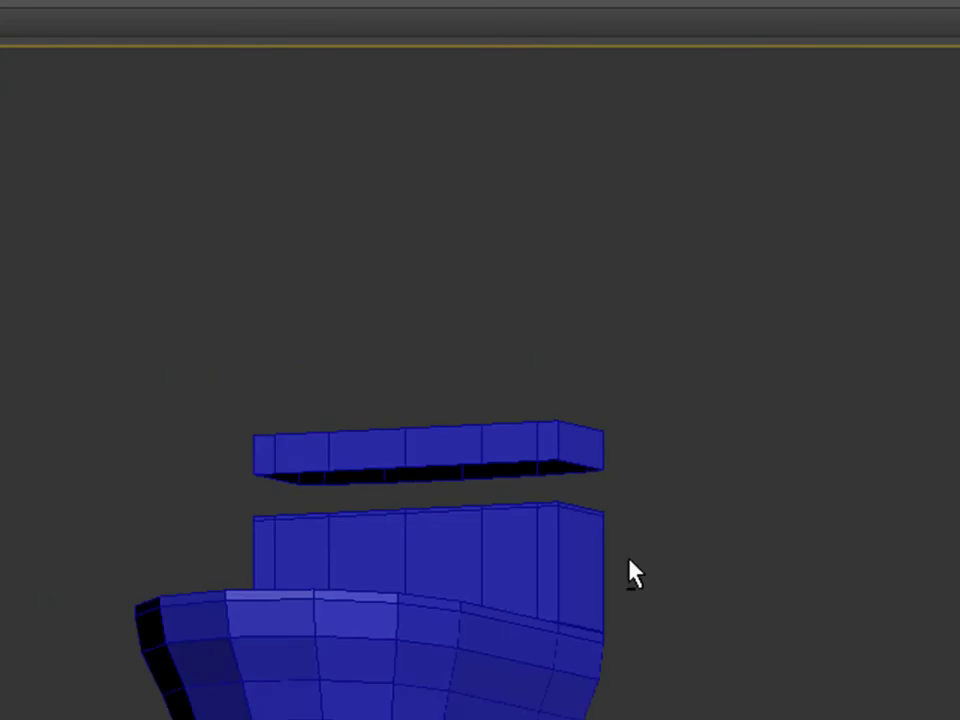
# Step: Examine the extruded lid and the toilet body from below, from the side and from above
pyautogui.keyDown('alt'); pyautogui.moveTo(643, 574); pyautogui.dragTo(595, 528, button='middle'); pyautogui.keyUp('alt')
pyautogui.scroll(4, 595, 528)
pyautogui.scroll(-4, 568, 604)
pyautogui.keyDown('alt'); pyautogui.moveTo(666, 493); pyautogui.dragTo(632, 622, button='middle'); pyautogui.keyUp('alt')
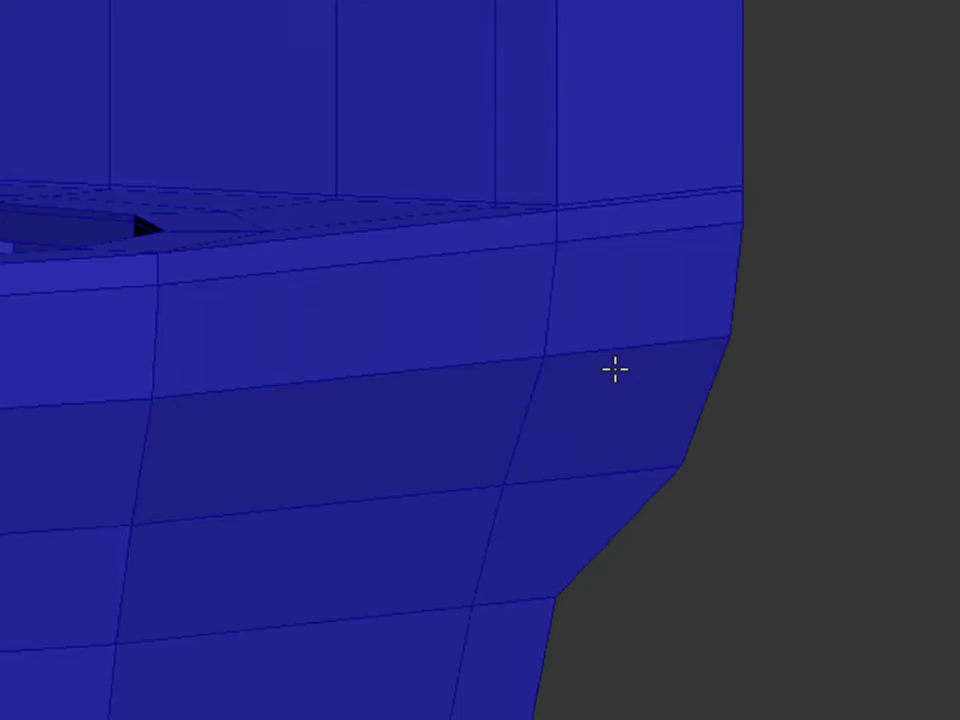
pyautogui.scroll(-8, 615, 370)
pyautogui.keyDown('alt'); pyautogui.moveTo(497, 300); pyautogui.dragTo(636, 639, button='middle'); pyautogui.keyUp('alt')
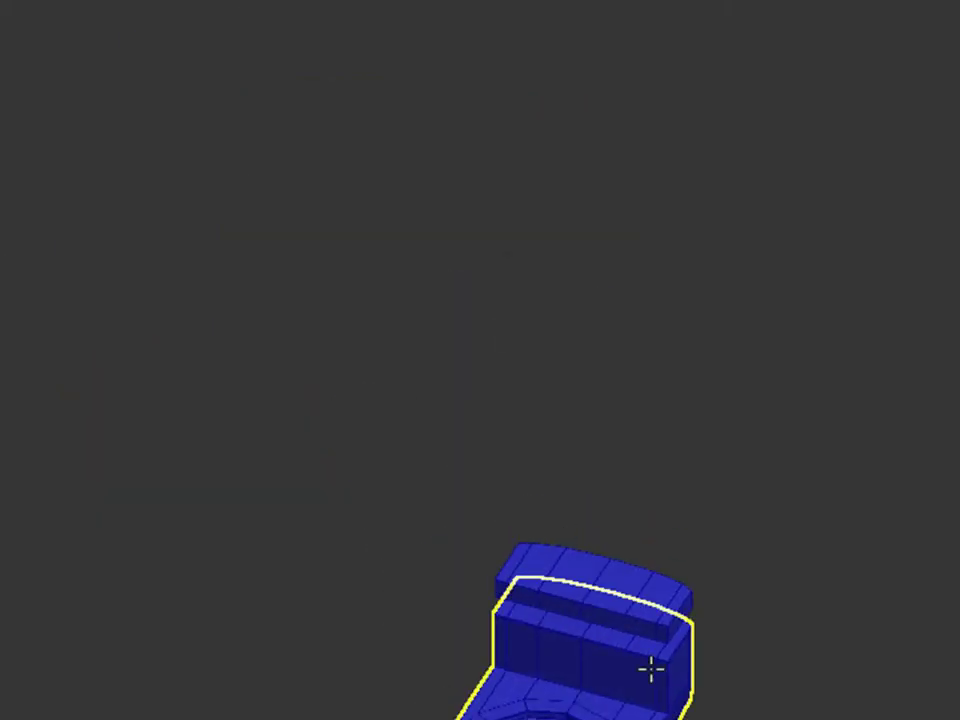
pyautogui.scroll(4, 544, 454)
pyautogui.scroll(-2, 868, 285)
pyautogui.scroll(5, 270, 306)
# Step: Select the extruded lid and examine its flat top and end face from several angles
pyautogui.click(416, 368)
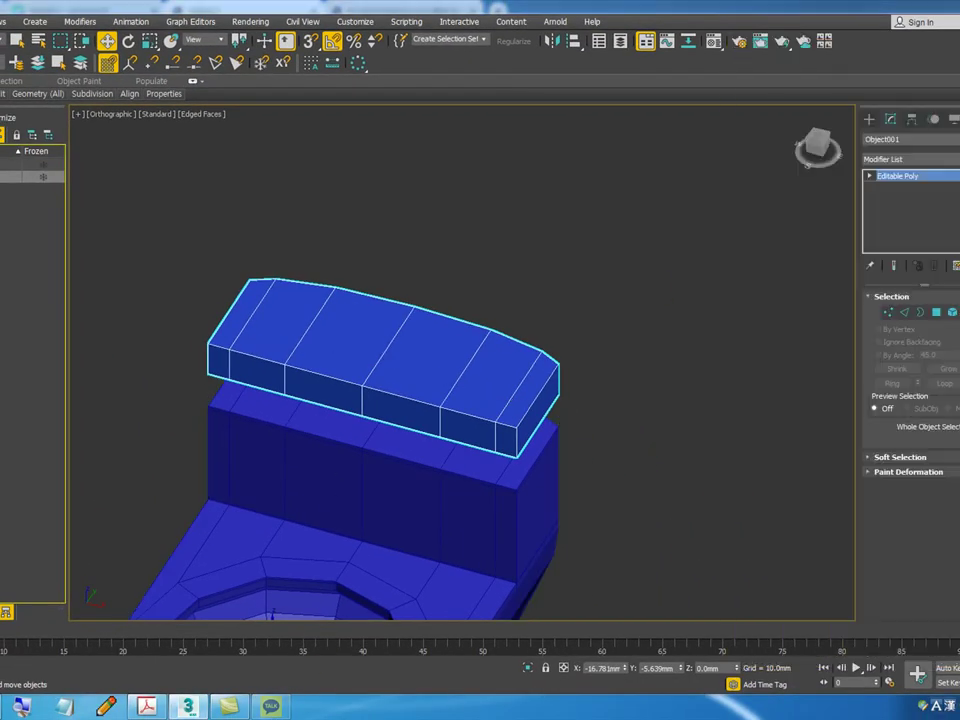
pyautogui.scroll(-1, 545, 311)
pyautogui.scroll(1, 424, 354)
pyautogui.scroll(2, 411, 354)
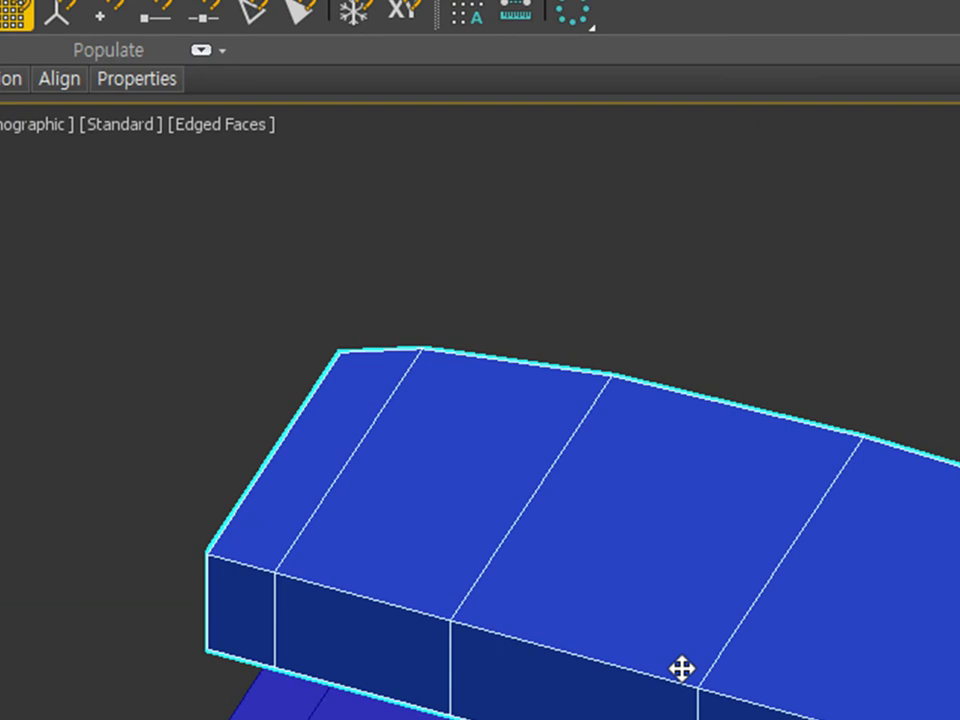
pyautogui.keyDown('alt'); pyautogui.moveTo(691, 604); pyautogui.dragTo(913, 532, button='middle'); pyautogui.keyUp('alt')
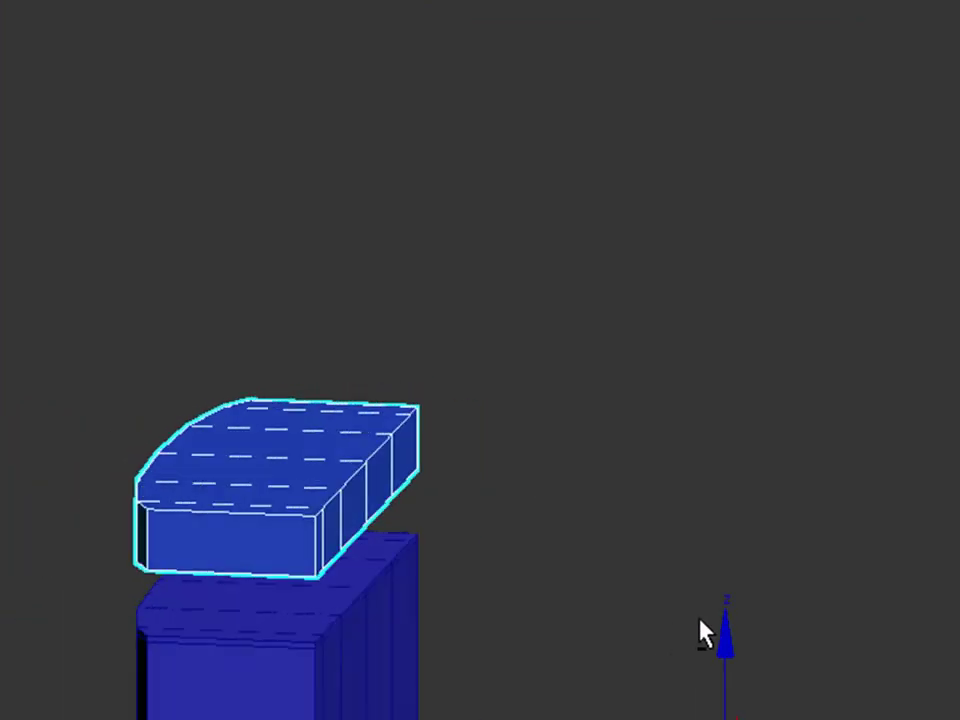
pyautogui.keyDown('alt'); pyautogui.moveTo(700, 632); pyautogui.dragTo(704, 400, button='middle'); pyautogui.keyUp('alt')
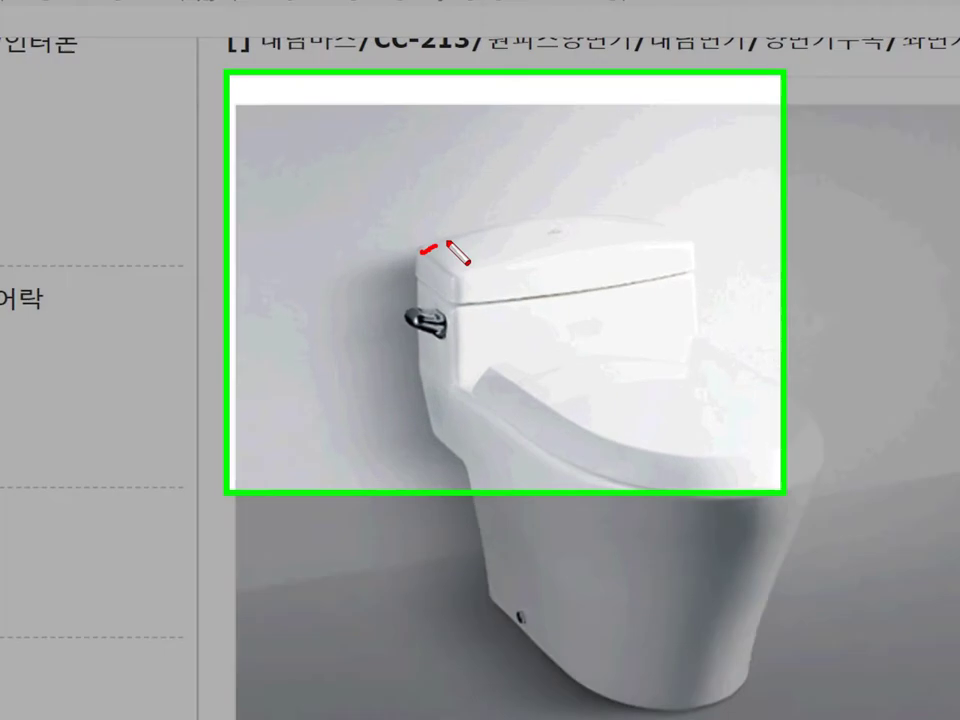
# Step: Study the arched top profile of the tank lid in the reference toilet photo, tracing its curve
pyautogui.moveTo(449, 244); pyautogui.dragTo(649, 224)
pyautogui.moveTo(440, 266)
pyautogui.mouseDown()
pyautogui.moveTo(523, 226)
pyautogui.moveTo(638, 220)
pyautogui.mouseUp()
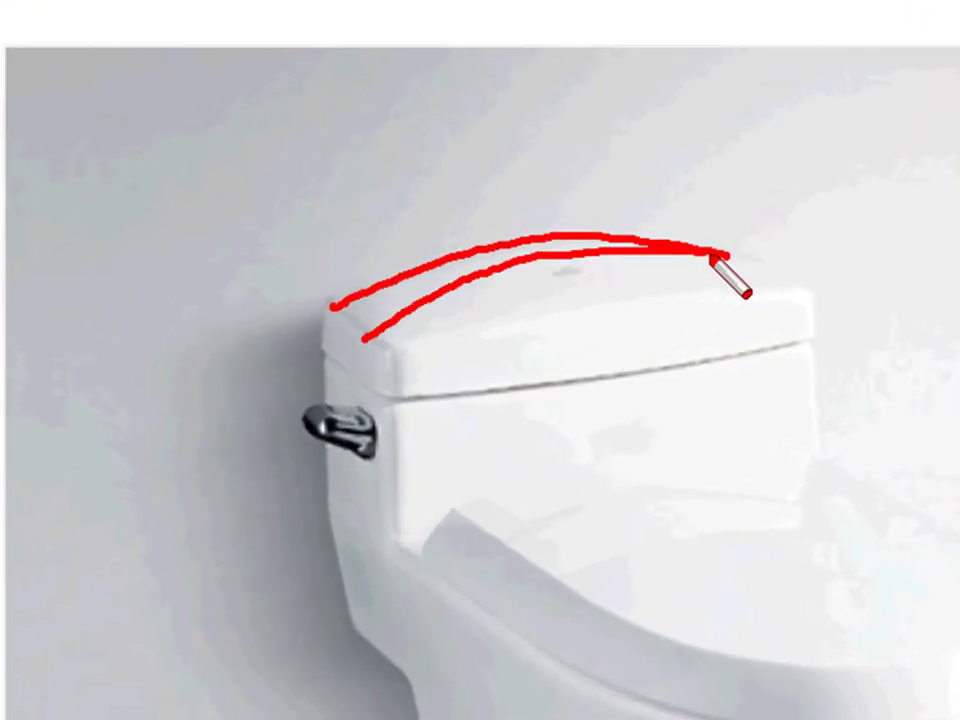
pyautogui.moveTo(504, 277); pyautogui.dragTo(530, 260)
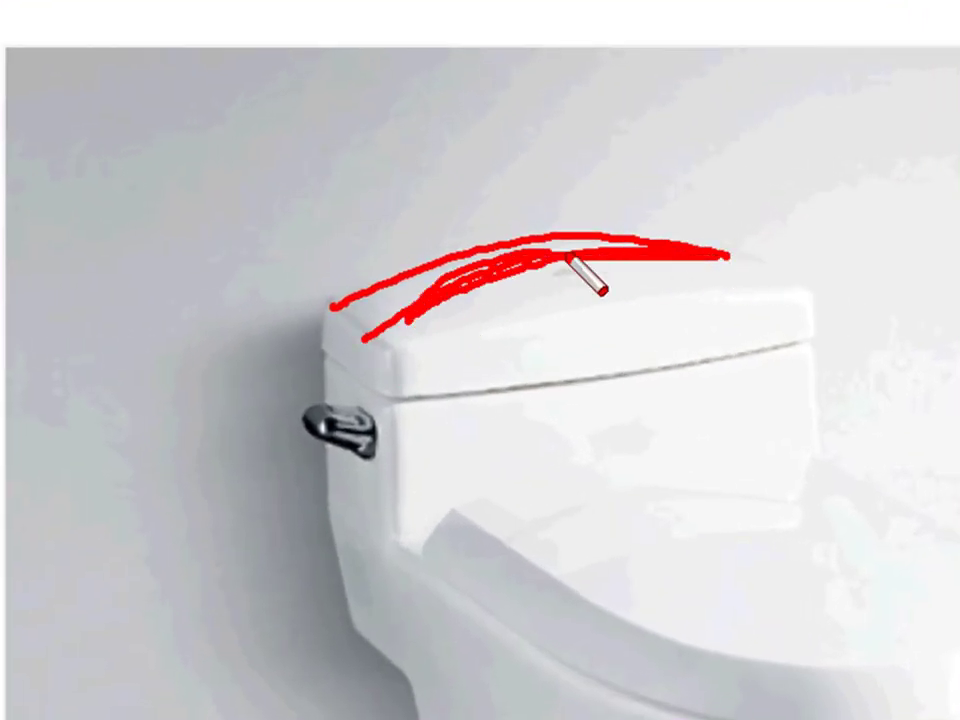
pyautogui.moveTo(743, 274)
pyautogui.mouseDown()
pyautogui.moveTo(390, 342)
pyautogui.moveTo(716, 264)
pyautogui.moveTo(872, 274)
pyautogui.mouseUp()
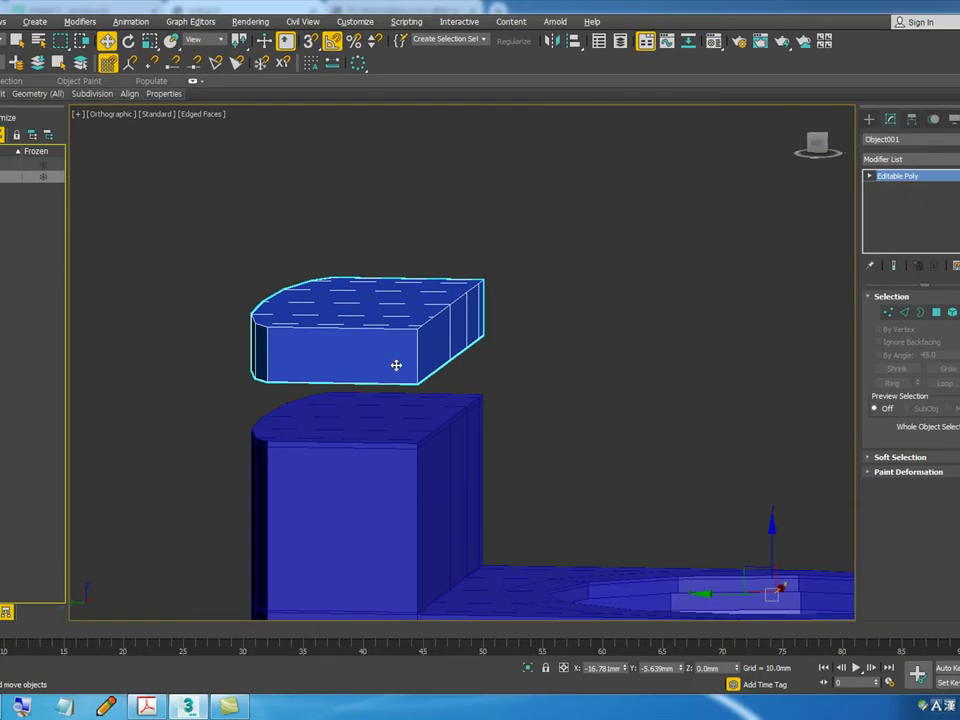
# Step: In the left view, raise the lid's rear top vertices slightly so its top slopes down towards the front
pyautogui.keyDown('alt'); pyautogui.moveTo(396, 365); pyautogui.dragTo(430, 376, button='middle'); pyautogui.keyUp('alt')
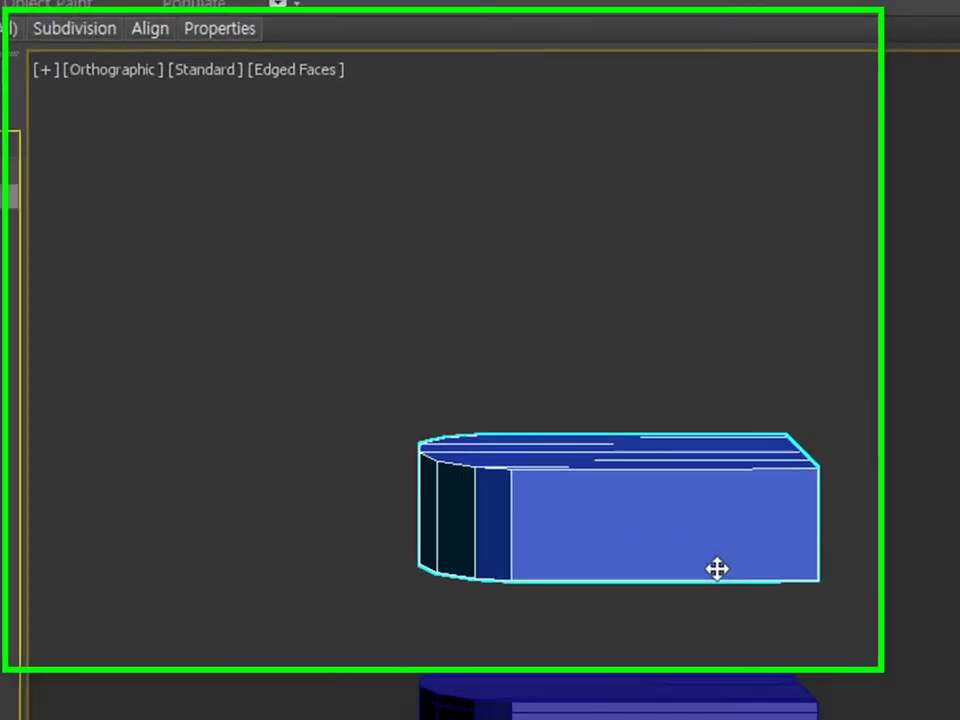
pyautogui.press('l')
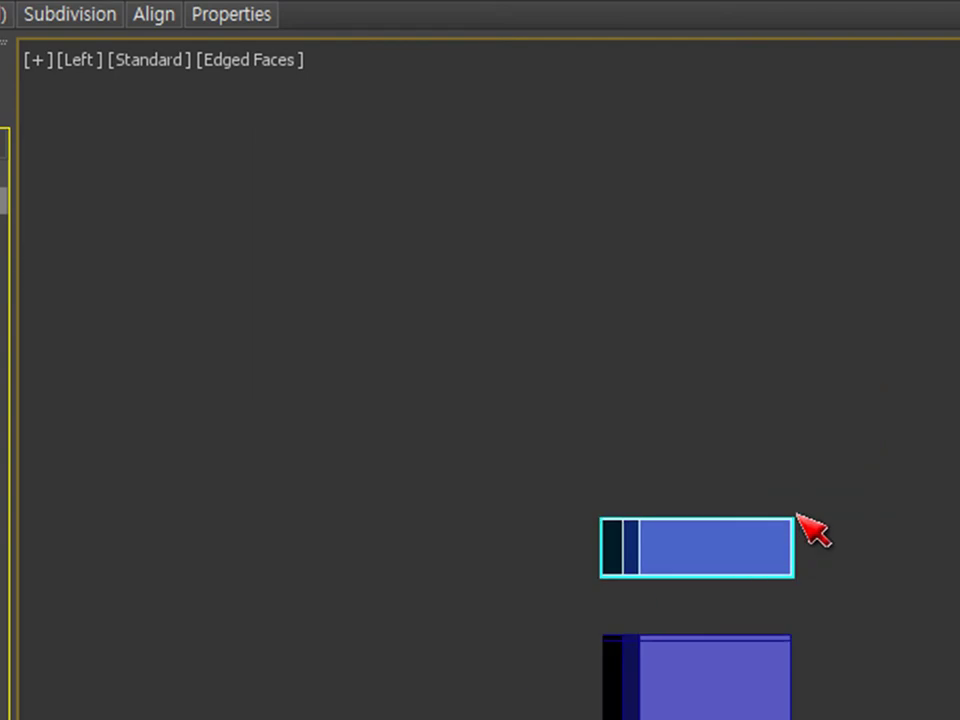
pyautogui.scroll(6, 700, 540)
pyautogui.scroll(2, 514, 448)
pyautogui.press('1')
pyautogui.moveTo(705, 460); pyautogui.dragTo(670, 527, button='middle')
pyautogui.moveTo(354, 414); pyautogui.dragTo(612, 527)
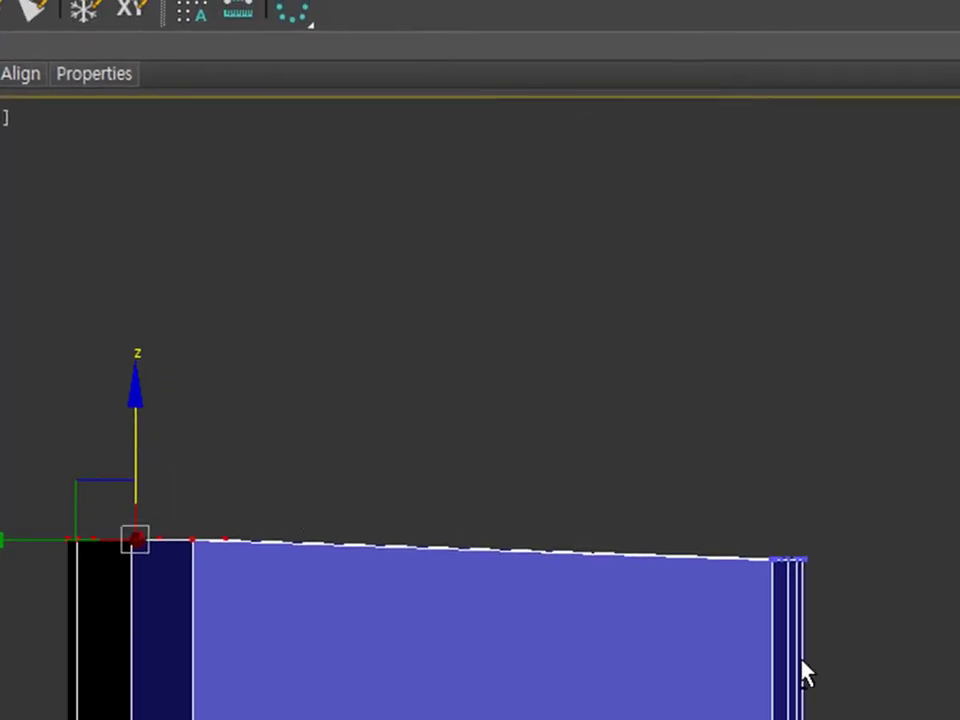
pyautogui.keyDown('alt'); pyautogui.moveTo(958, 611); pyautogui.dragTo(958, 560, button='middle'); pyautogui.keyUp('alt')
# Step: From the front, raise the lid's central top vertices and the groups on either side along Z to start an arch
pyautogui.keyDown('alt'); pyautogui.moveTo(560, 640); pyautogui.dragTo(504, 671, button='middle'); pyautogui.keyUp('alt')
pyautogui.moveTo(44, 440); pyautogui.dragTo(233, 719)
pyautogui.keyDown('alt'); pyautogui.moveTo(233, 719); pyautogui.dragTo(330, 598, button='middle'); pyautogui.keyUp('alt')
pyautogui.moveTo(228, 543); pyautogui.dragTo(337, 660)
pyautogui.moveTo(321, 549); pyautogui.dragTo(319, 512)
pyautogui.scroll(-3, 680, 603)
pyautogui.moveTo(736, 634); pyautogui.dragTo(736, 634)
pyautogui.keyDown('ctrl'); pyautogui.moveTo(182, 594); pyautogui.dragTo(406, 645); pyautogui.keyUp('ctrl')
pyautogui.moveTo(478, 525); pyautogui.dragTo(483, 520)
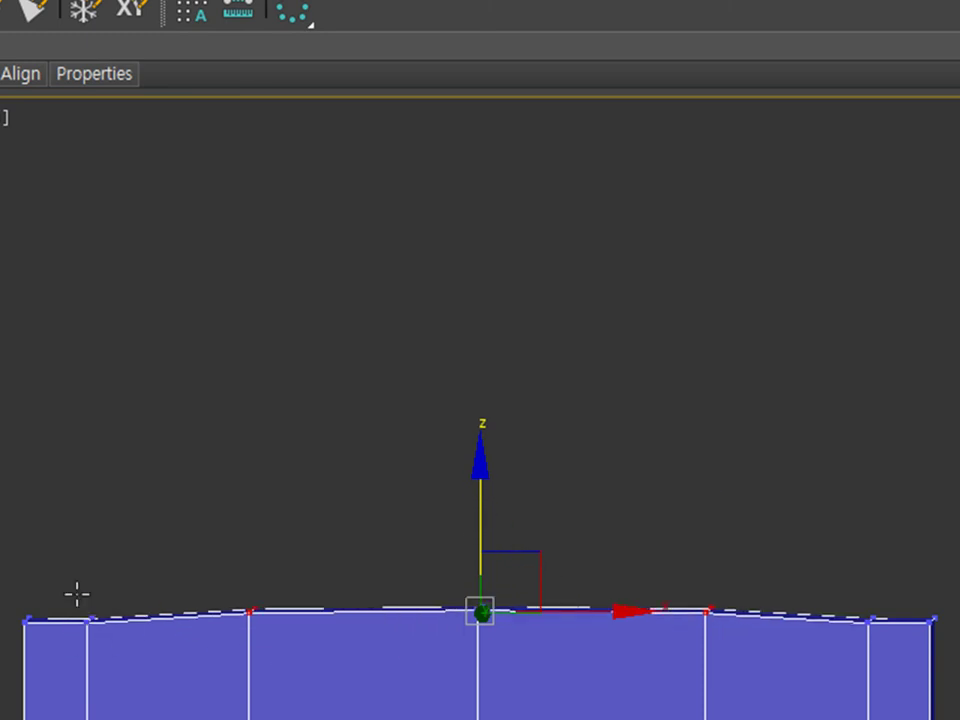
# Step: Raise the top vertices next to both ends of the lid slightly along Z
pyautogui.click(129, 653)
pyautogui.keyDown('ctrl'); pyautogui.click(903, 643); pyautogui.keyUp('ctrl')
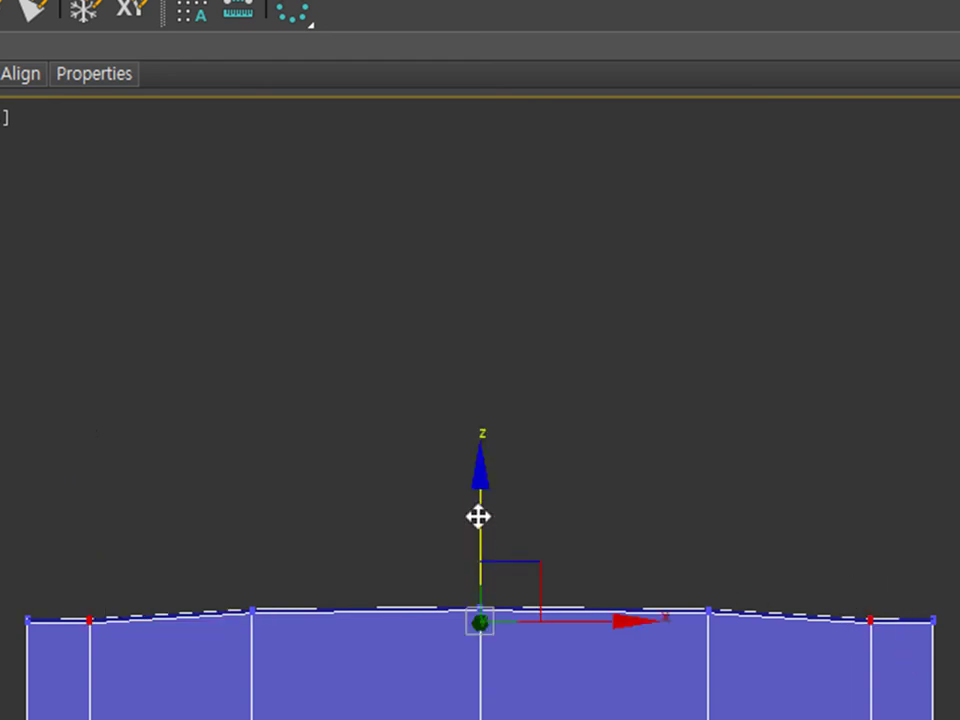
pyautogui.moveTo(478, 510); pyautogui.dragTo(479, 502)
pyautogui.keyDown('alt'); pyautogui.moveTo(645, 480); pyautogui.dragTo(549, 587, button='middle'); pyautogui.keyUp('alt')
# Step: Even out the arch by adjusting the centre top vertices and raising the four beside them, and leave vertex editing
pyautogui.moveTo(446, 553); pyautogui.dragTo(546, 681)
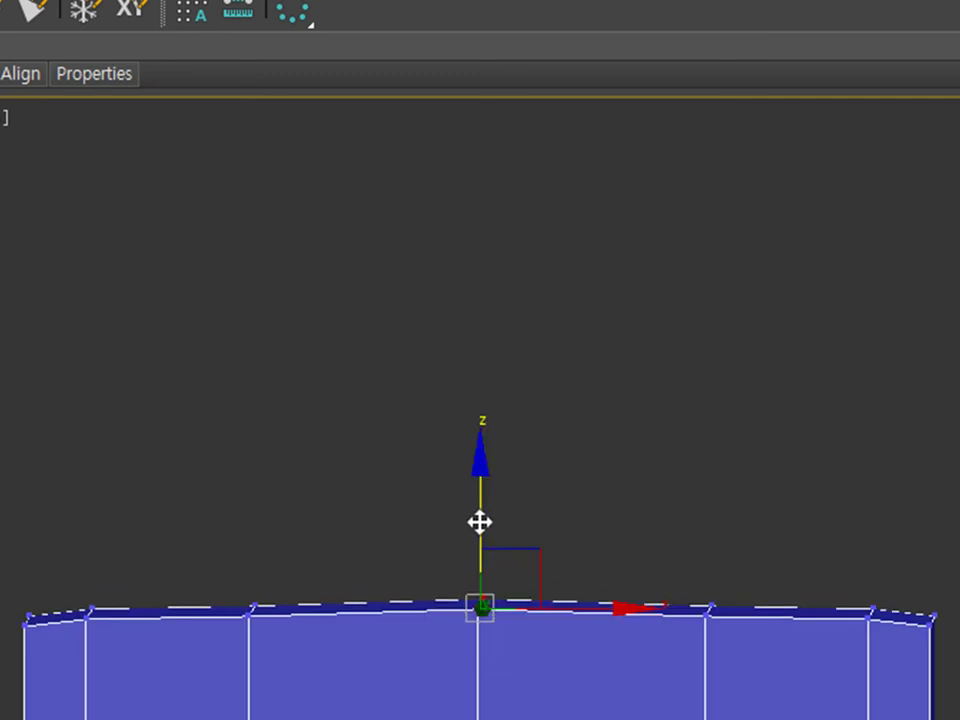
pyautogui.moveTo(214, 598); pyautogui.dragTo(300, 650)
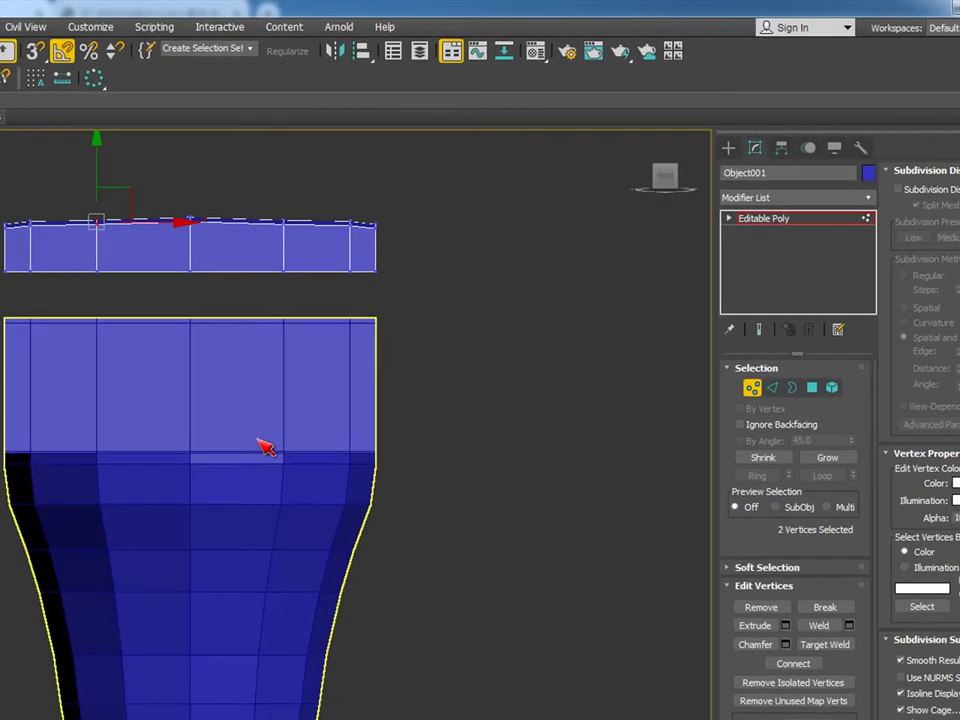
pyautogui.scroll(4, 270, 218)
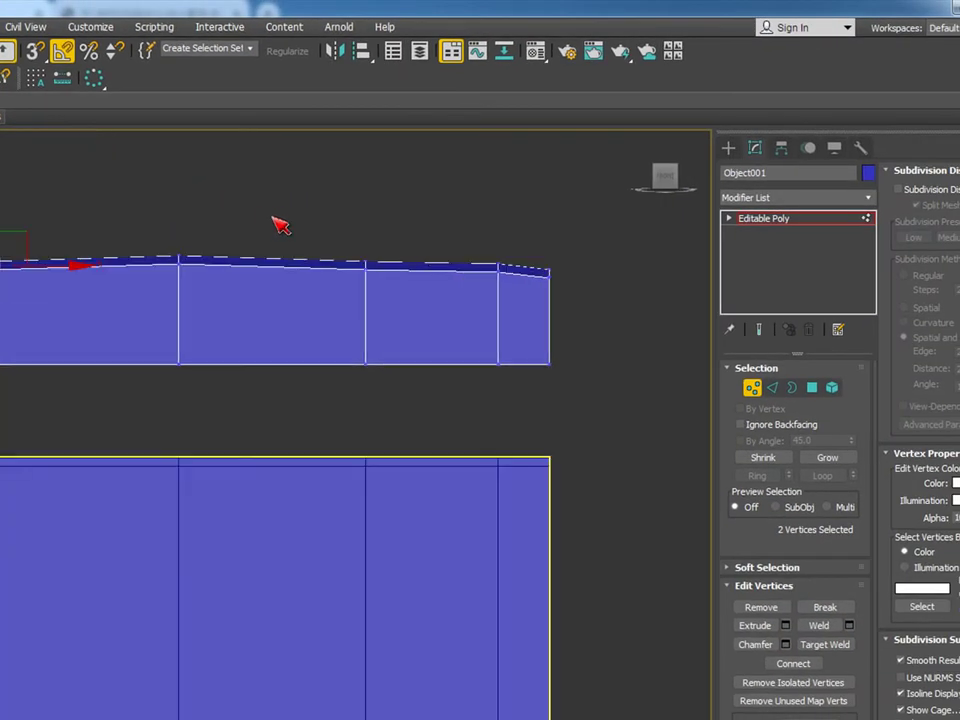
pyautogui.moveTo(176, 213); pyautogui.dragTo(177, 209)
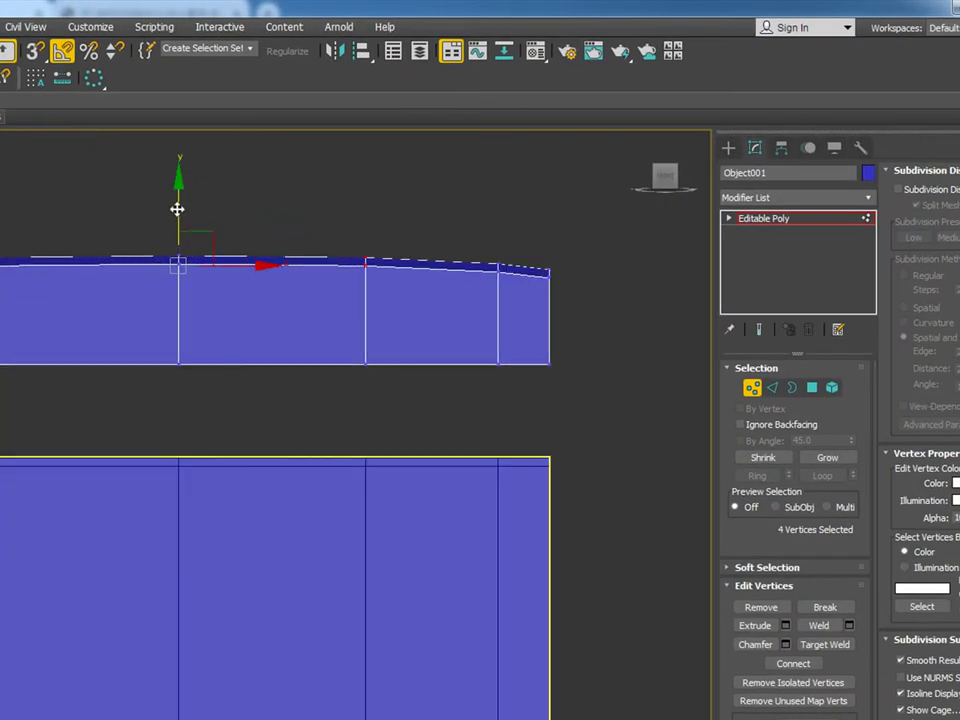
pyautogui.click(345, 220)
pyautogui.scroll(-5, 300, 347)
pyautogui.keyDown('alt'); pyautogui.moveTo(300, 347); pyautogui.dragTo(340, 337, button='middle'); pyautogui.keyUp('alt')
pyautogui.scroll(5, 340, 337)
pyautogui.keyDown('alt'); pyautogui.moveTo(386, 399); pyautogui.dragTo(697, 302, button='middle'); pyautogui.keyUp('alt')
pyautogui.click(820, 218)
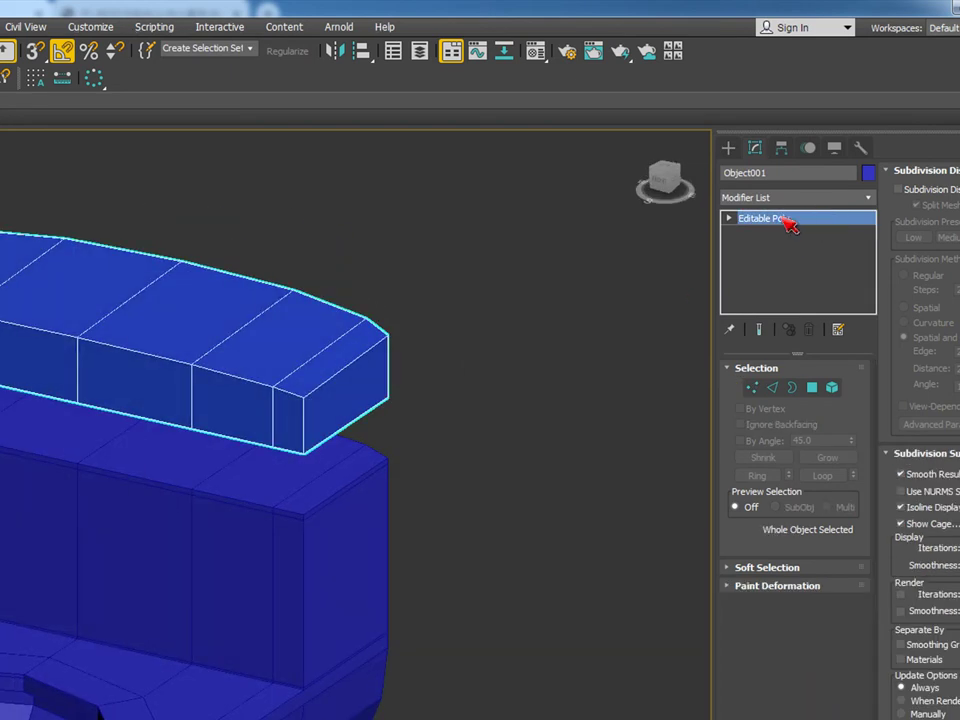
# Step: Thicken the lid with a Shell modifier using an outer amount of 5 mm and check the wall from below
pyautogui.click(798, 200)
pyautogui.write('sh')
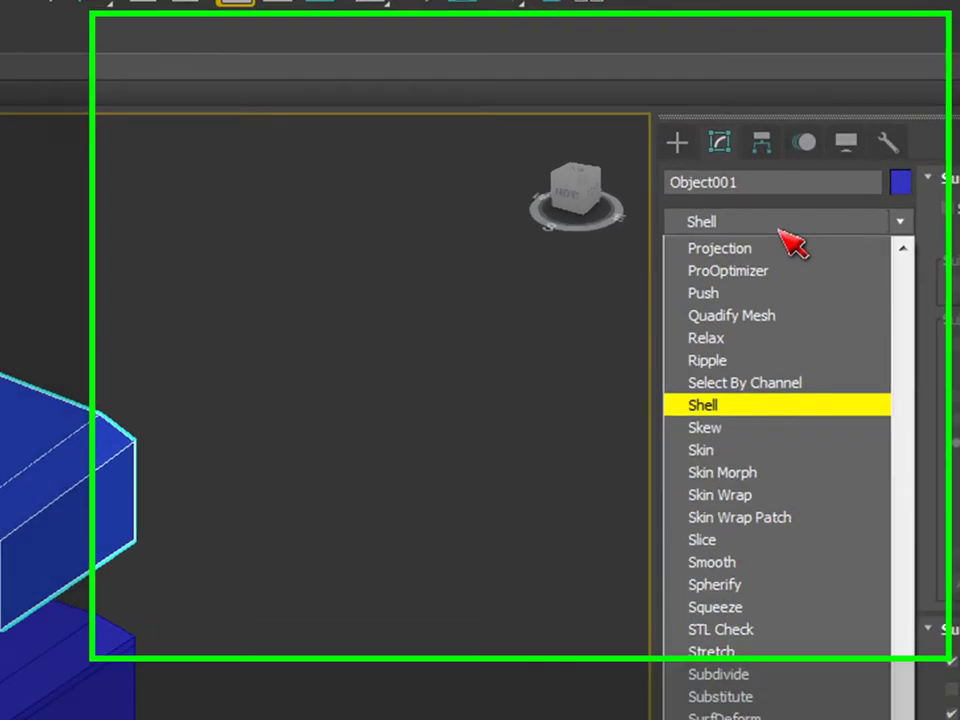
pyautogui.click(716, 440)
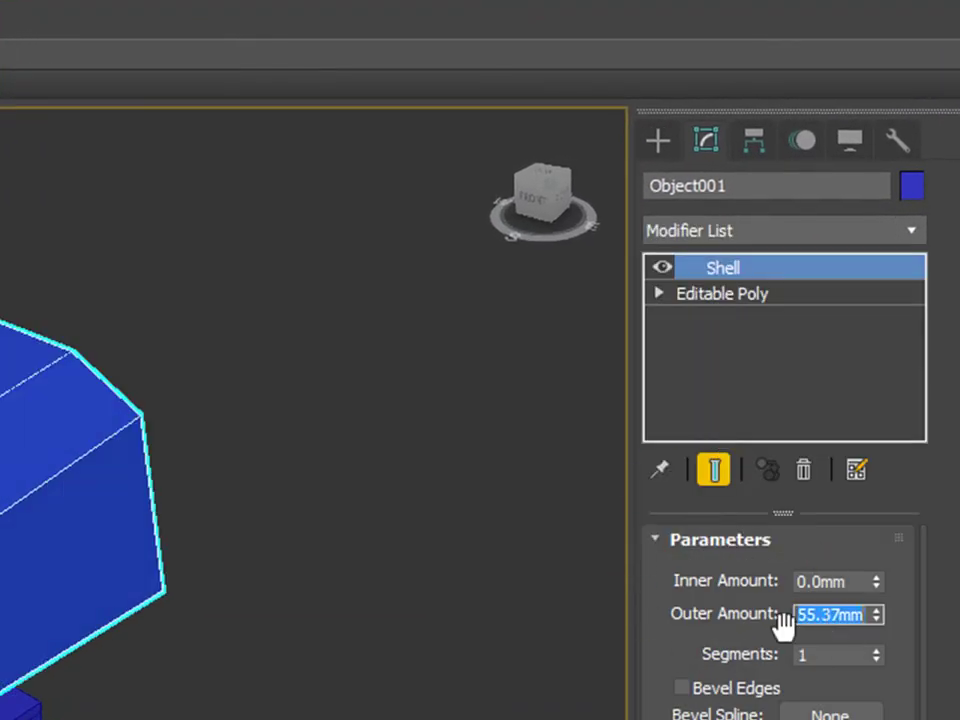
pyautogui.write('5')
pyautogui.press('Return')
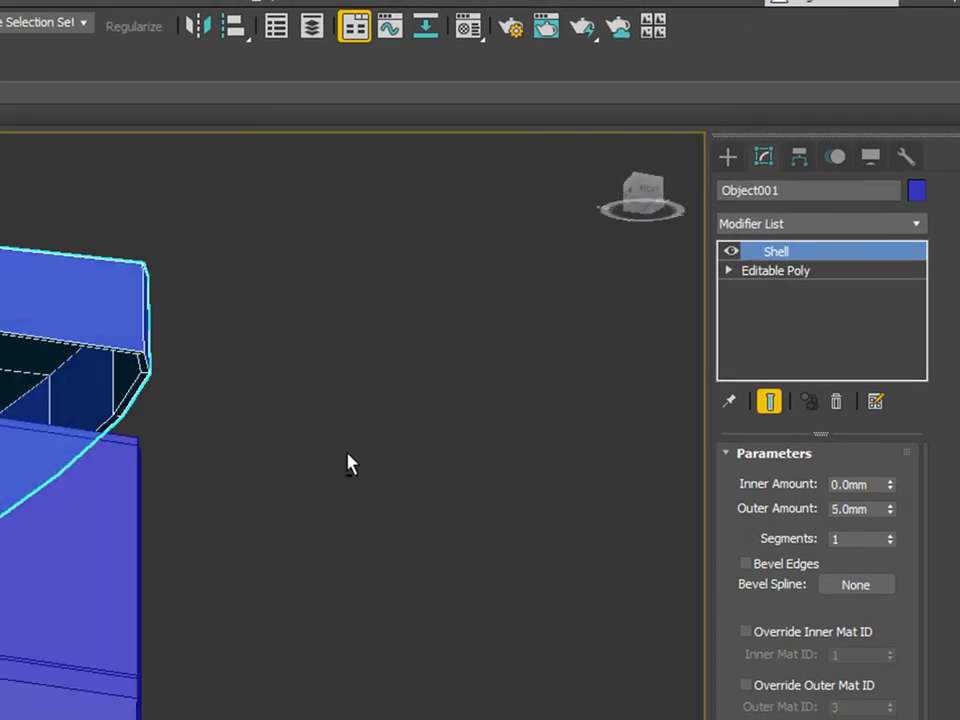
pyautogui.moveTo(358, 470); pyautogui.dragTo(71, 332, button='middle')
pyautogui.scroll(5, 111, 309)
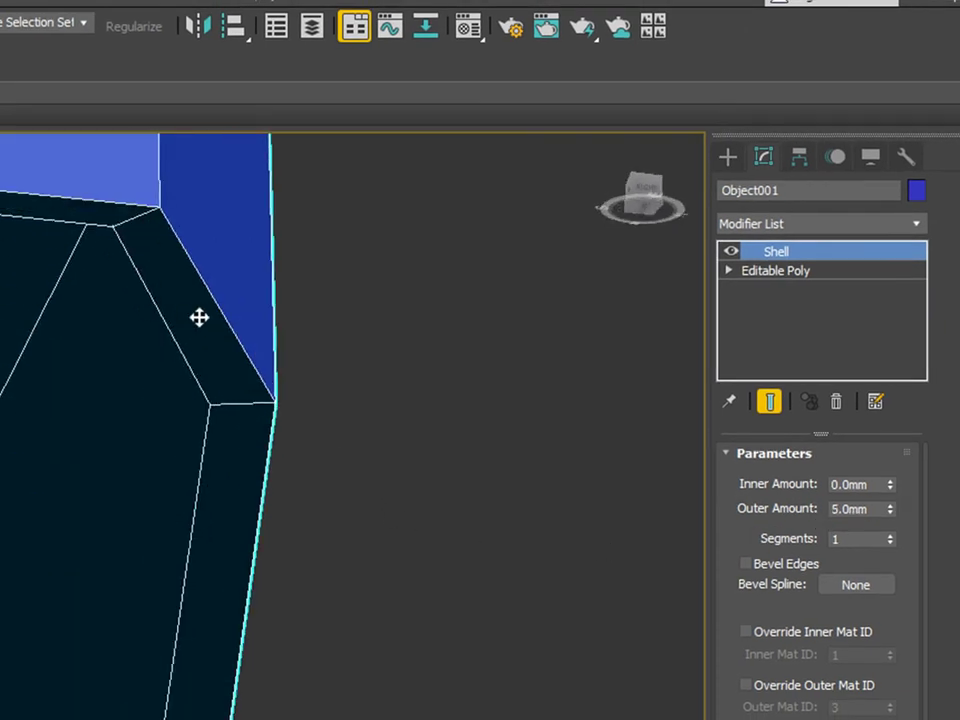
pyautogui.scroll(-5, 199, 317)
pyautogui.keyDown('alt'); pyautogui.moveTo(253, 476); pyautogui.dragTo(310, 570, button='middle'); pyautogui.keyUp('alt')
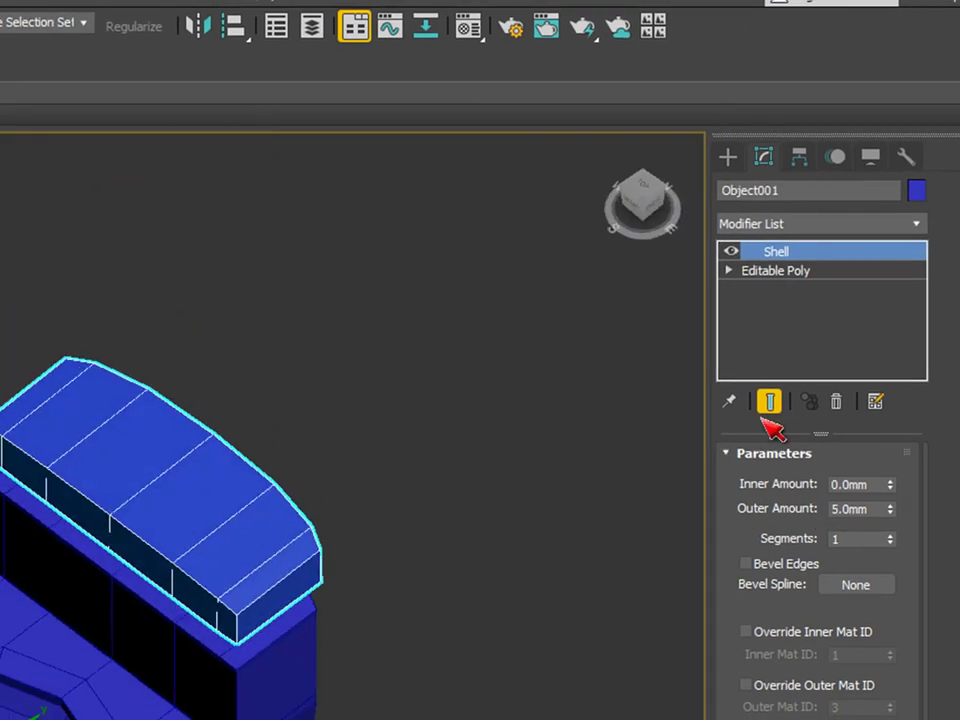
# Step: Round the shelled lid by adding a MeshSmooth modifier above the Shell
pyautogui.click(850, 226)
pyautogui.press('m')
pyautogui.press('m')
pyautogui.press('m')
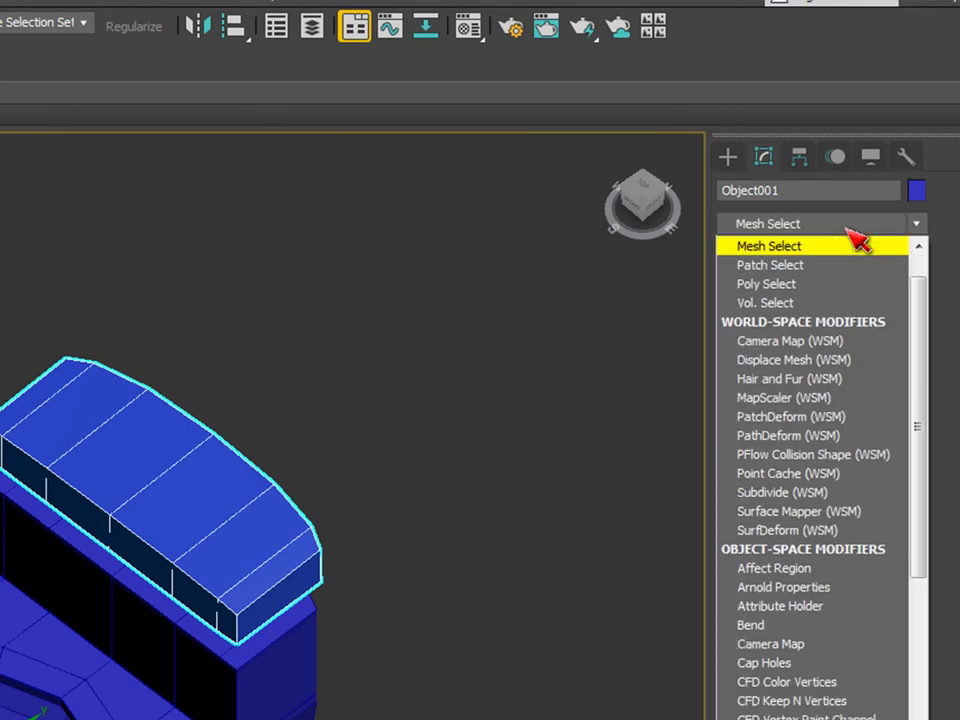
pyautogui.click(808, 381)
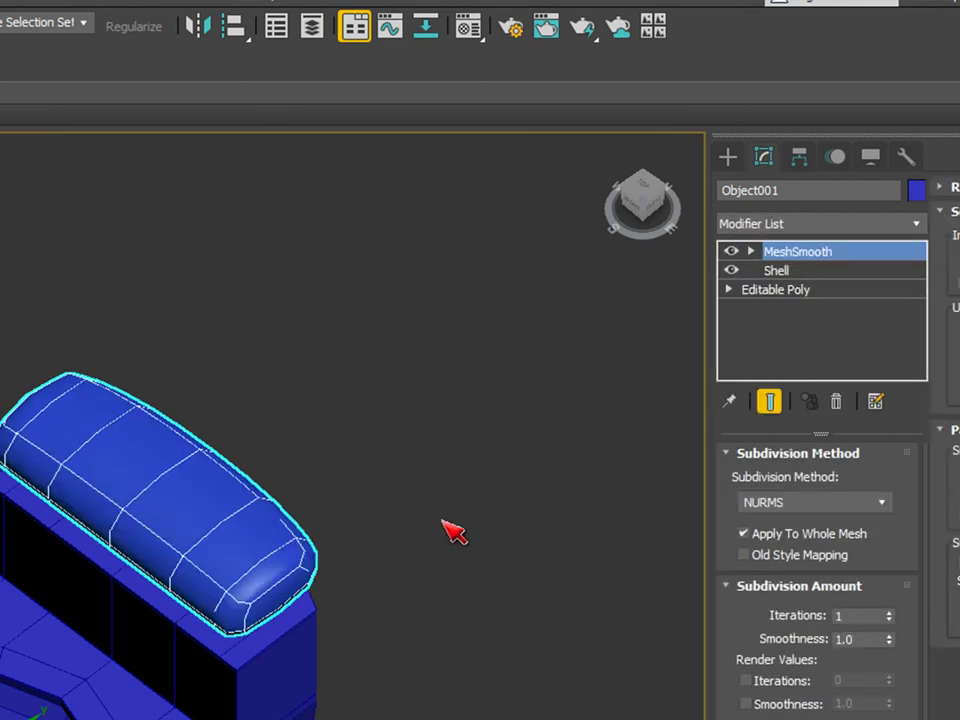
# Step: Deselect the smoothed lid and inspect it with the toilet body in wireframe display
pyautogui.click(454, 529)
pyautogui.keyDown('alt'); pyautogui.moveTo(243, 673); pyautogui.dragTo(349, 619, button='middle'); pyautogui.keyUp('alt')
pyautogui.press('F3')
pyautogui.click(310, 590)
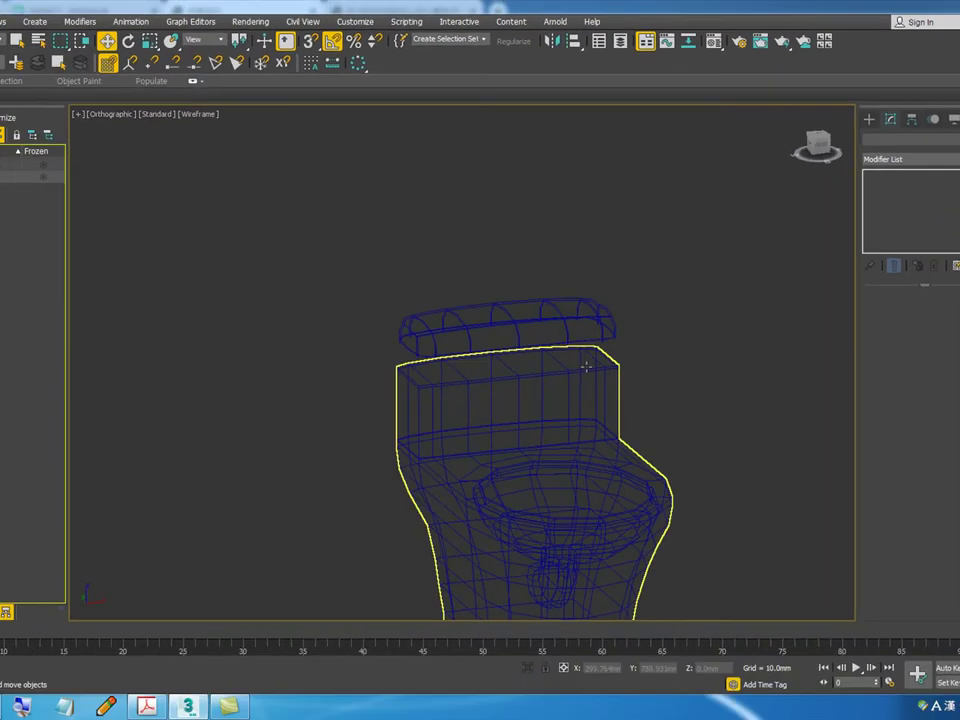
# Step: Return to shaded display and examine the smoothed lid and its modifier stack with the edge lines hidden
pyautogui.press('F3')
pyautogui.moveTo(566, 364)
pyautogui.keyDown('alt'); pyautogui.mouseDown(button='middle')
pyautogui.moveTo(600, 380)
pyautogui.moveTo(583, 369)
pyautogui.mouseUp(button='middle'); pyautogui.keyUp('alt')
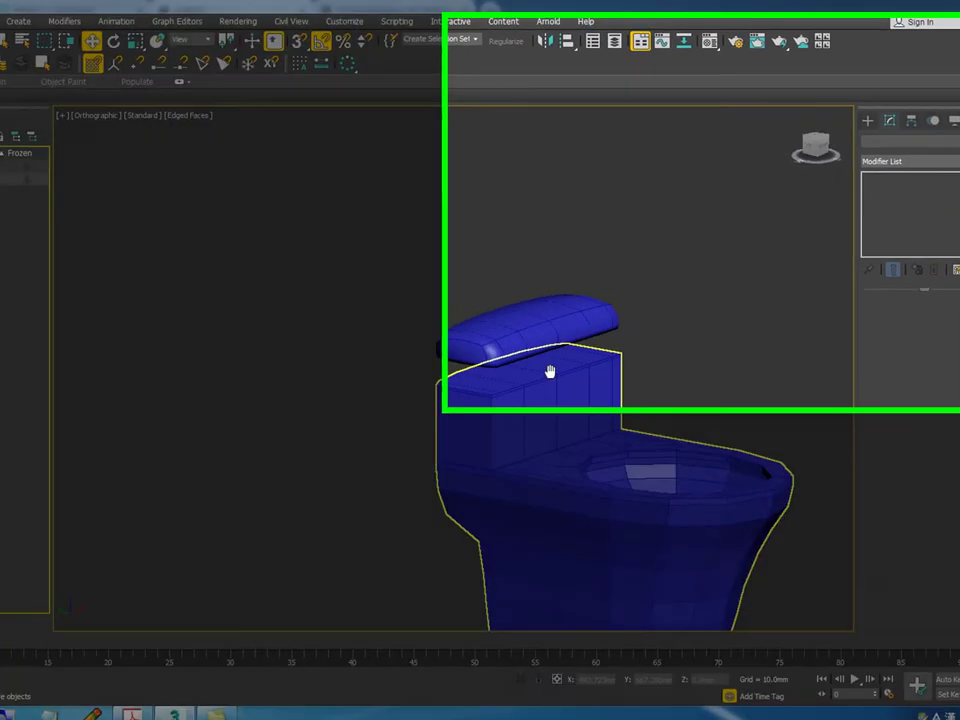
pyautogui.click(496, 347)
pyautogui.click(231, 519)
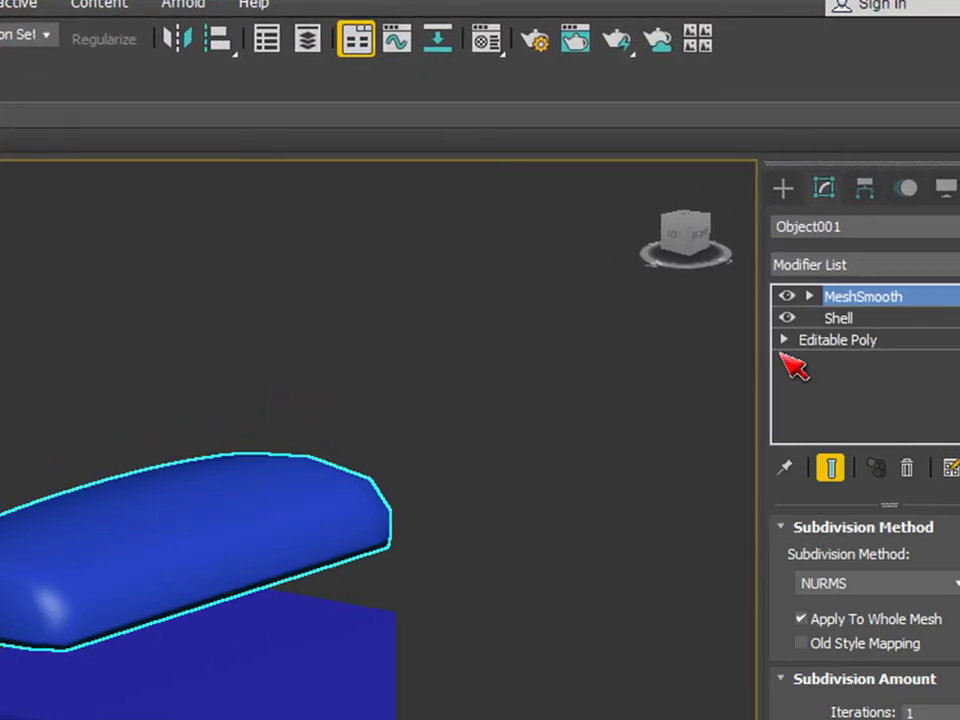
pyautogui.click(301, 296)
pyautogui.click(276, 493)
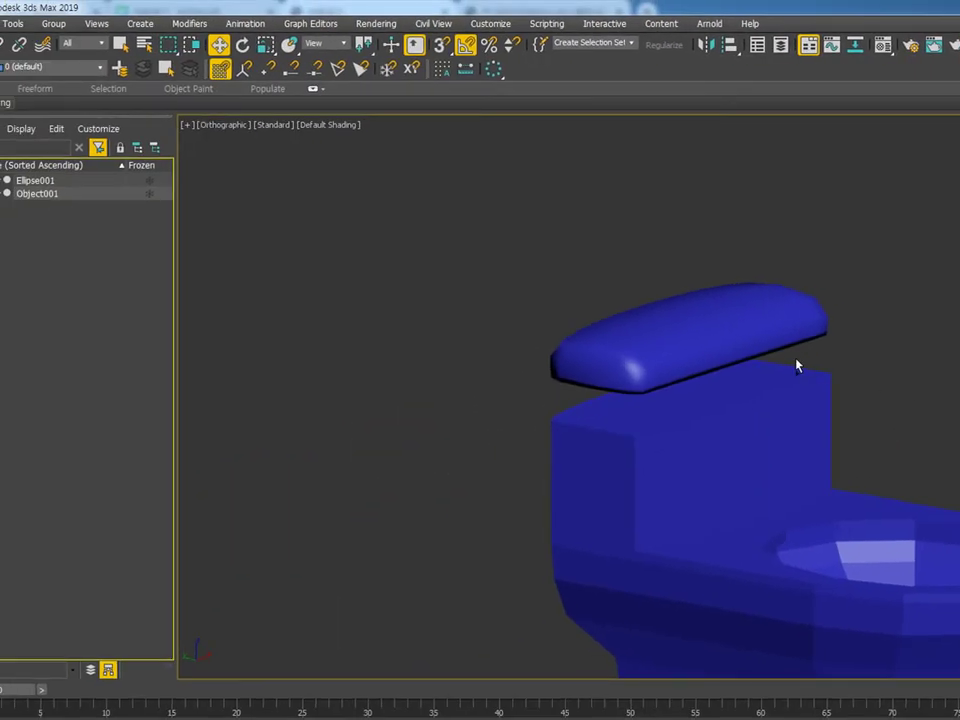
# Step: Try lowering the lid along Z, and undo back past the MeshSmooth modifier so only the Shell remains
pyautogui.moveTo(911, 491); pyautogui.dragTo(913, 535)
pyautogui.hotkey('ctrl', 'z')
pyautogui.hotkey('ctrl', 'z')
pyautogui.hotkey('ctrl', 'z')
pyautogui.hotkey('ctrl', 'z')
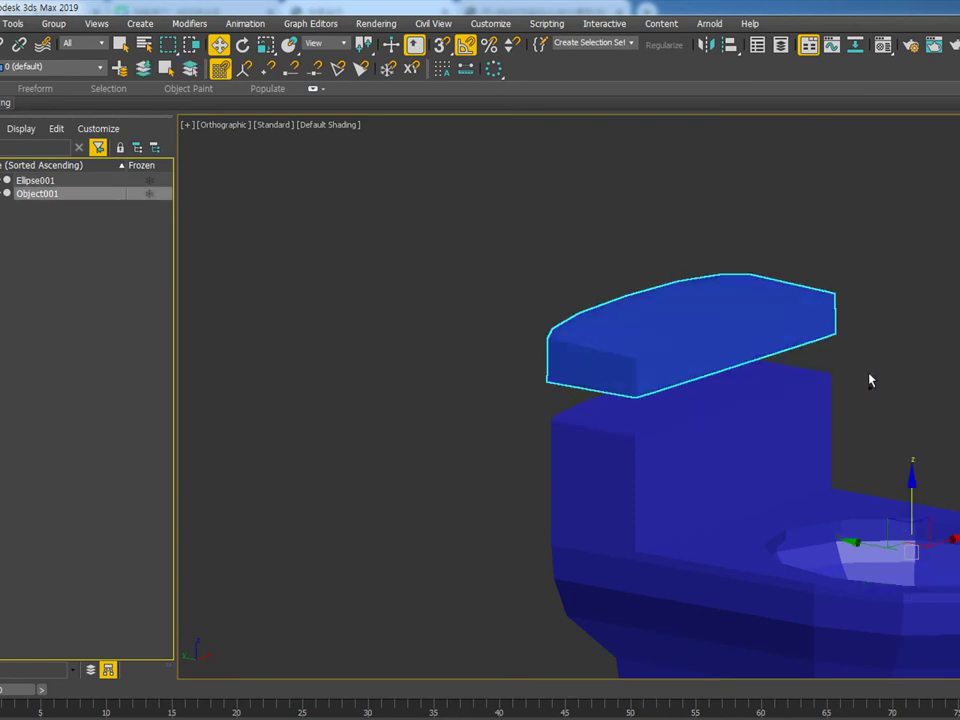
# Step: Show edged faces and remove the Shell modifier from the lid, leaving only its Editable Poly base
pyautogui.moveTo(870, 375); pyautogui.dragTo(795, 372, button='middle')
pyautogui.scroll(2, 652, 346)
pyautogui.press('F4')
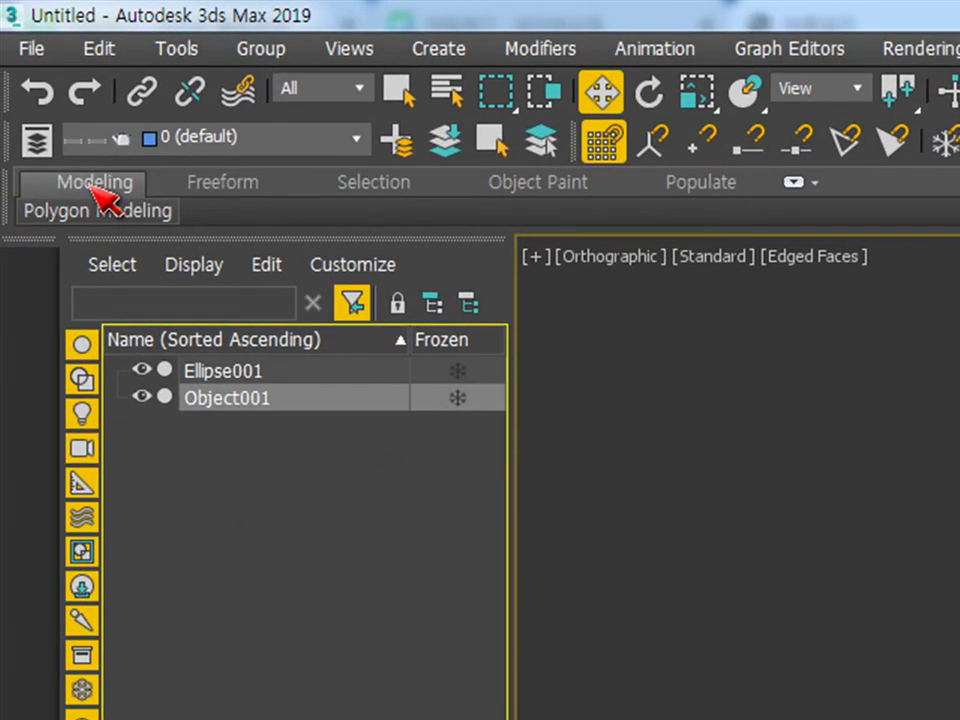
pyautogui.moveTo(97, 224)
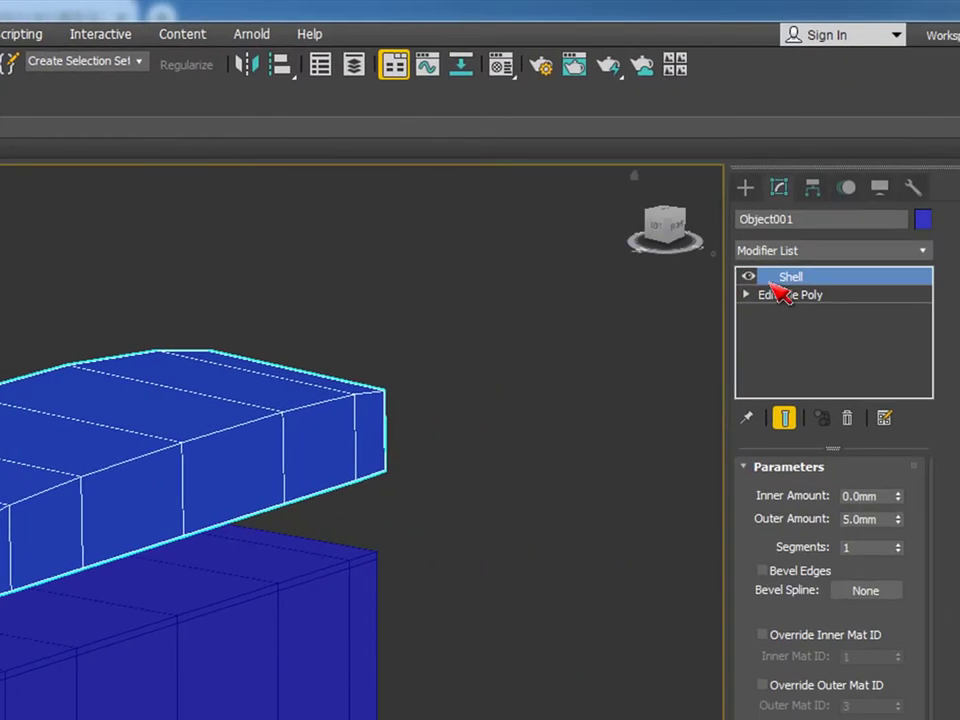
pyautogui.rightClick(826, 291)
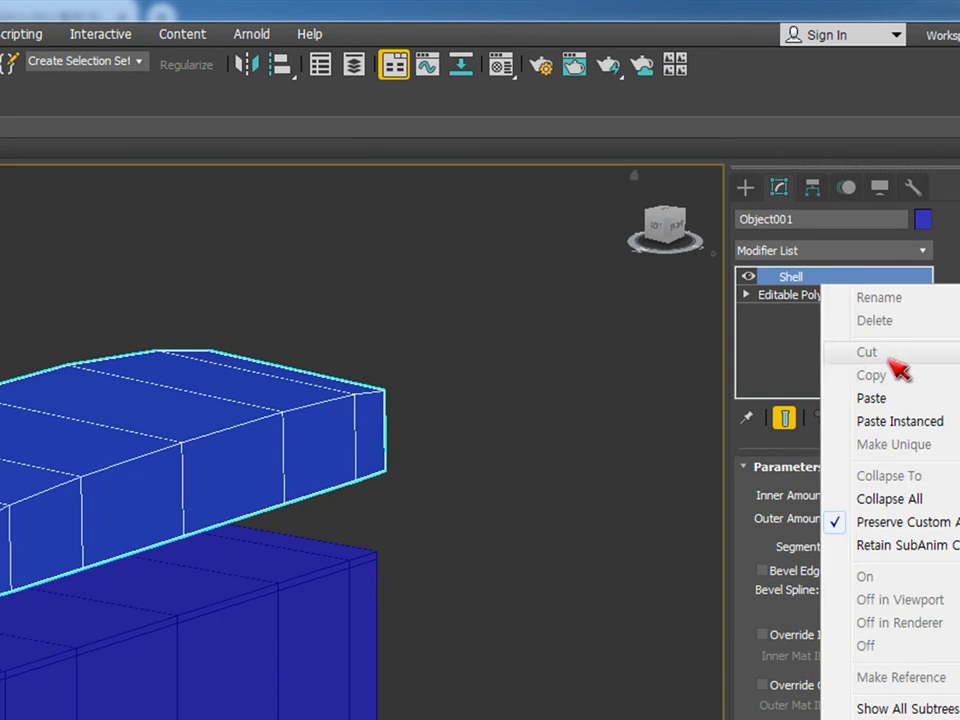
pyautogui.click(486, 345)
pyautogui.click(69, 429)
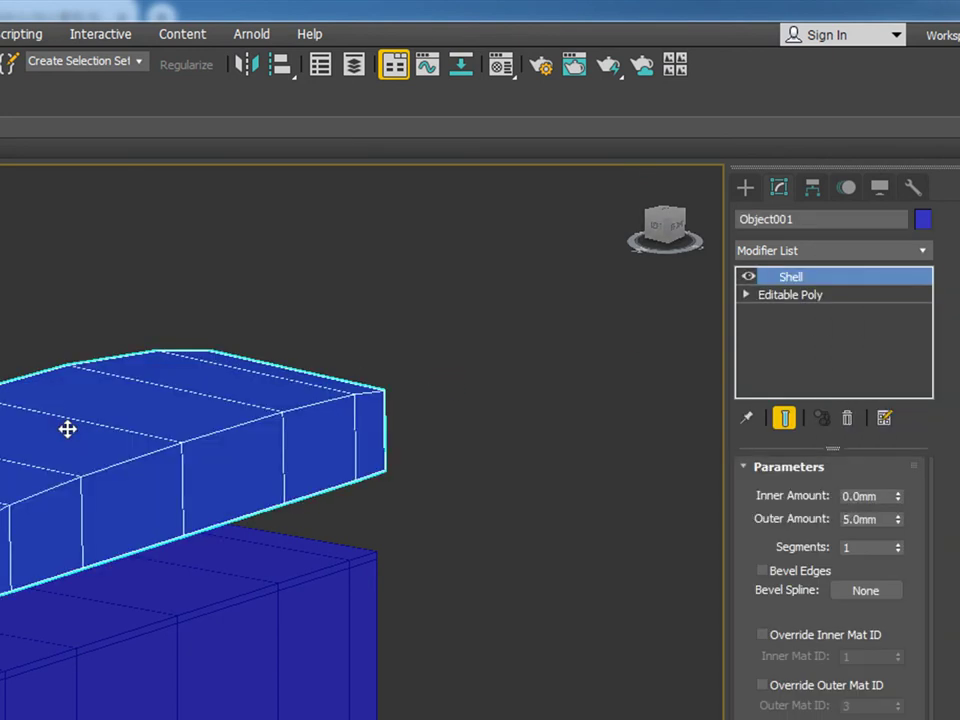
pyautogui.rightClick(831, 279)
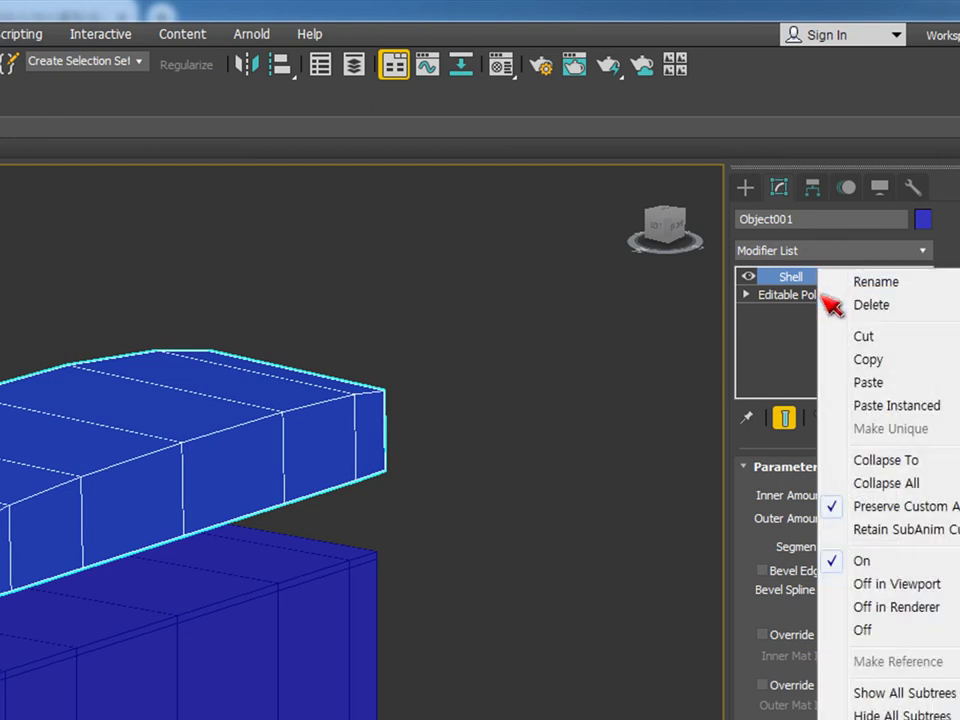
pyautogui.click(868, 330)
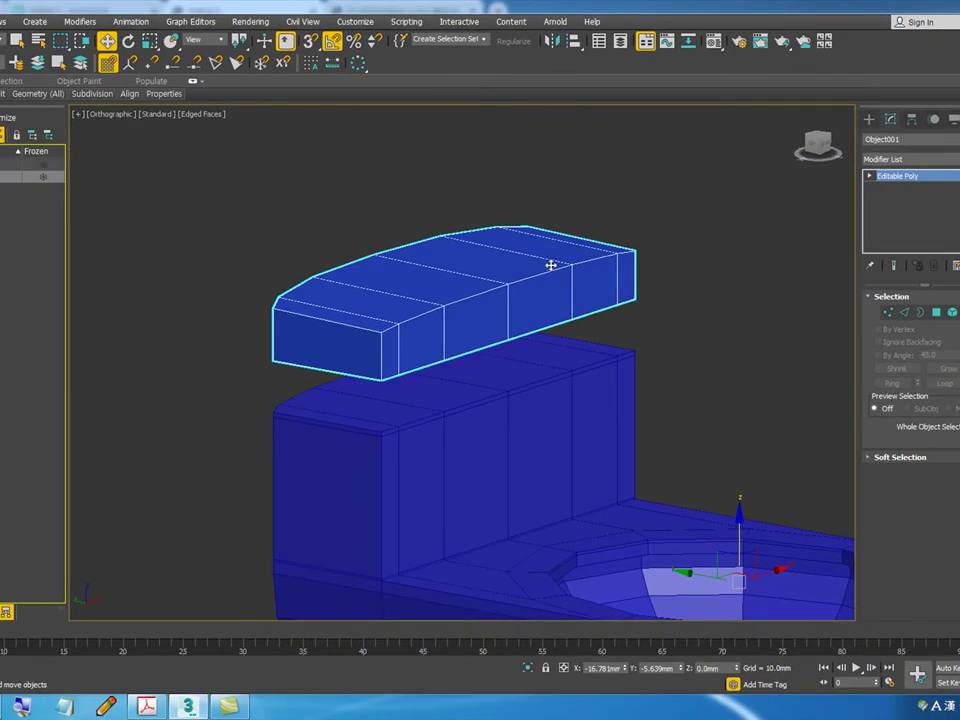
# Step: Insert a Swift Loop edge loop around the lid's sides, just below its upper edge
pyautogui.click(649, 233)
pyautogui.click(525, 262)
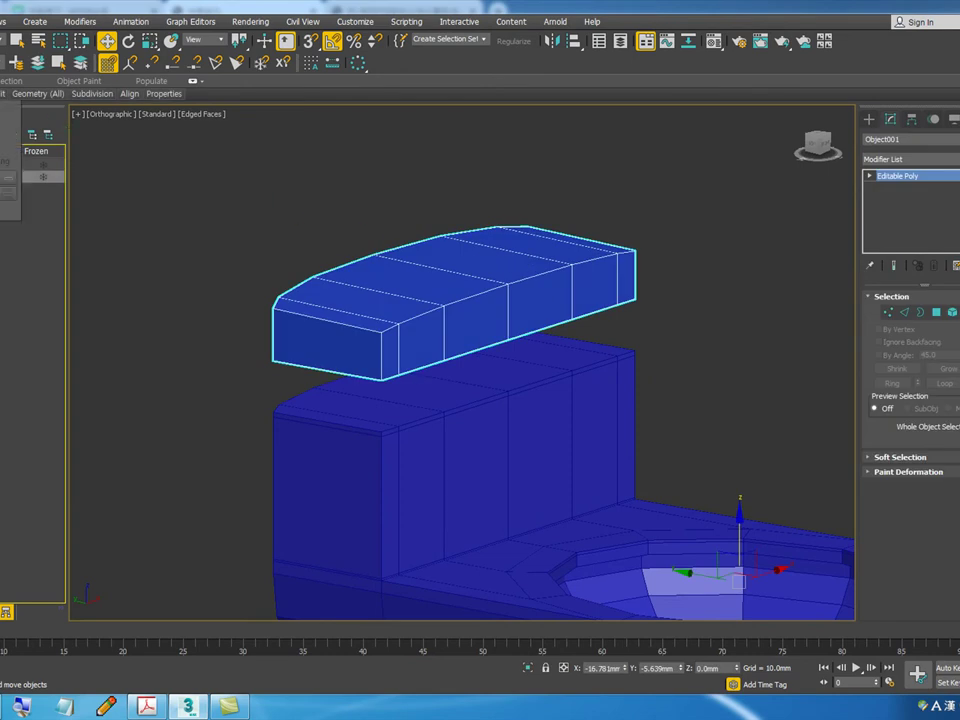
pyautogui.moveTo(6, 94)
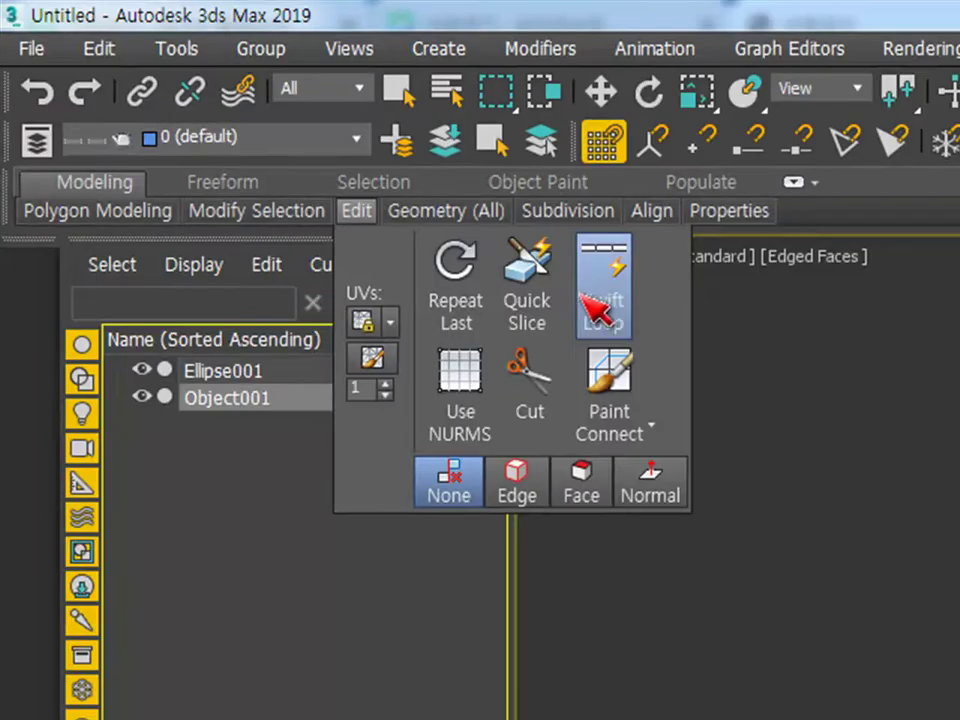
pyautogui.click(959, 719)
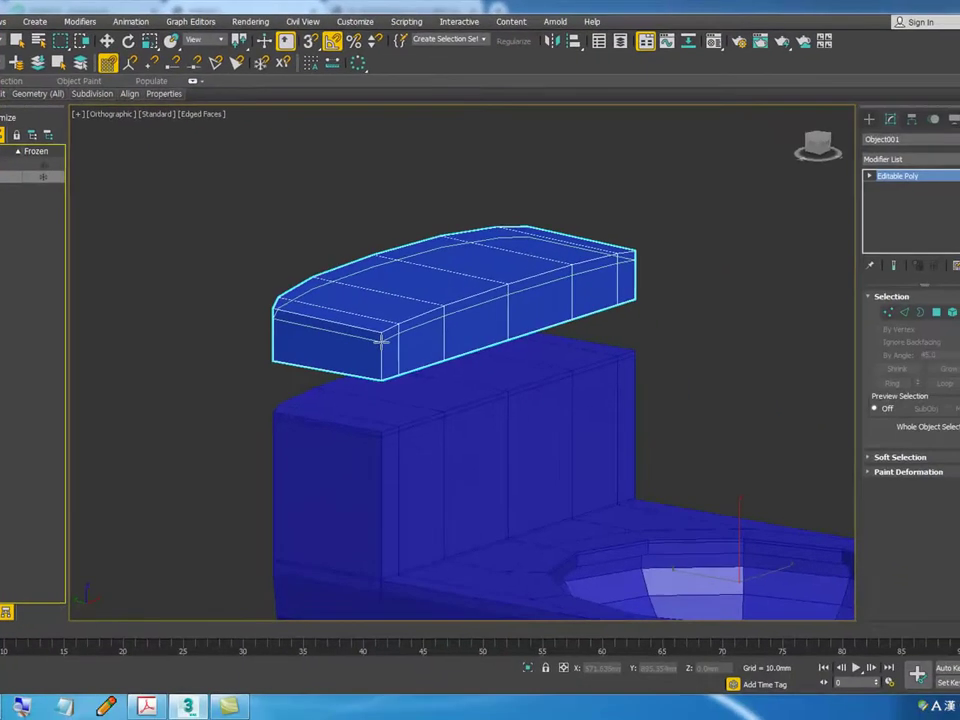
pyautogui.scroll(4, 959, 719)
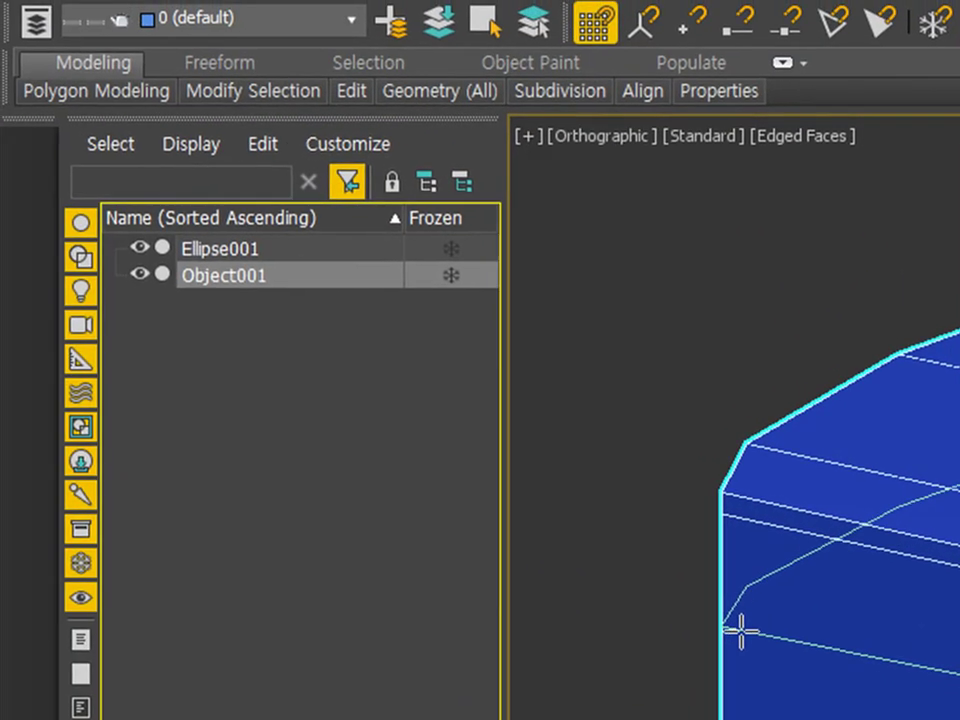
pyautogui.moveTo(352, 92)
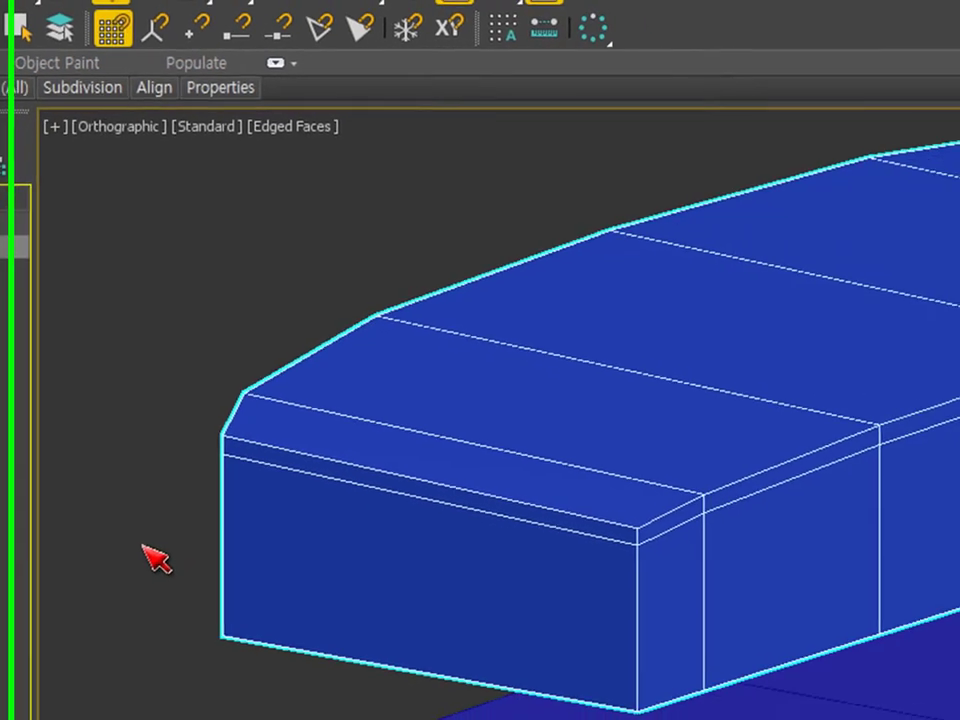
# Step: Thicken the edge-looped lid with a Shell modifier using an outer amount of 5 mm
pyautogui.scroll(-3, 801, 613)
pyautogui.keyDown('alt'); pyautogui.moveTo(801, 613); pyautogui.dragTo(495, 627, button='middle'); pyautogui.keyUp('alt')
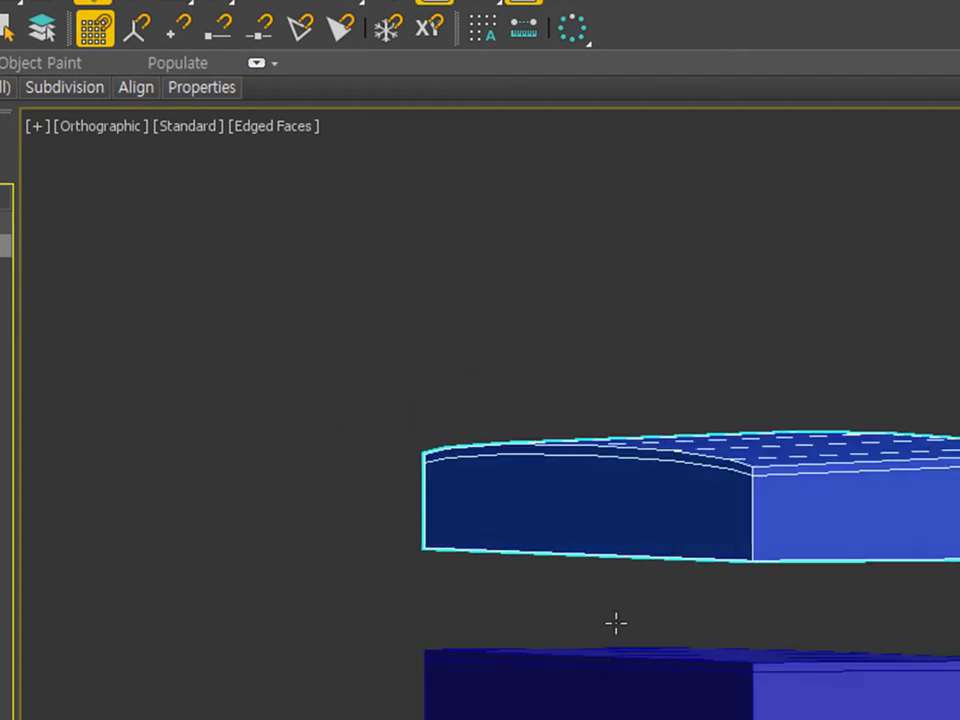
pyautogui.click(855, 220)
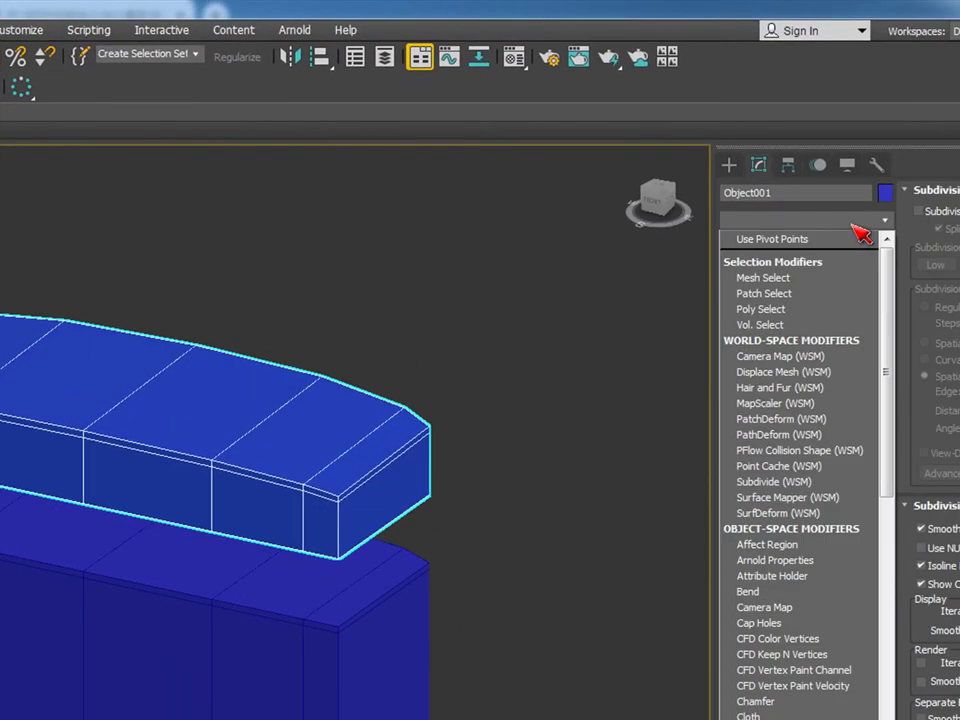
pyautogui.write('sh')
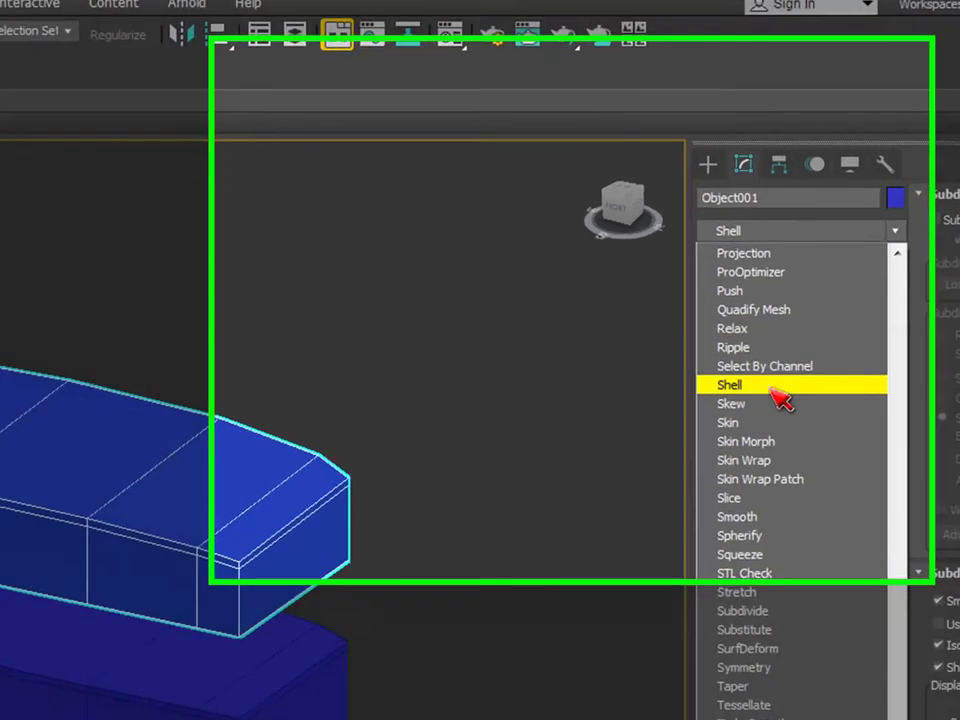
pyautogui.click(783, 385)
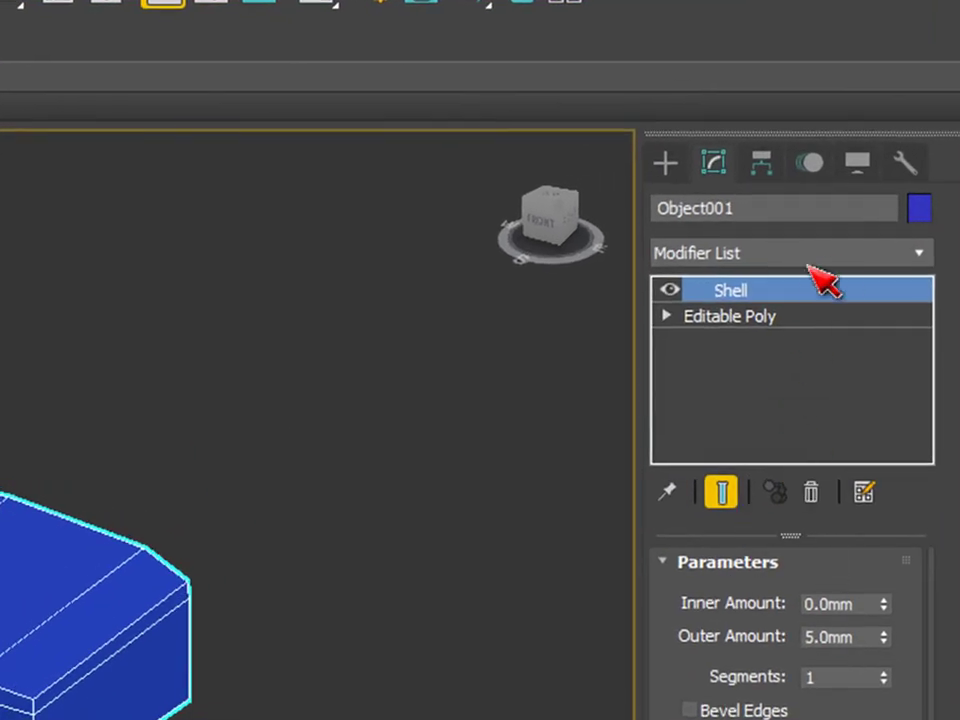
# Step: Add a MeshSmooth modifier above the Shell with 2 iterations and check the lid's rounding from the front and at an angle
pyautogui.click(830, 254)
pyautogui.write('ma')
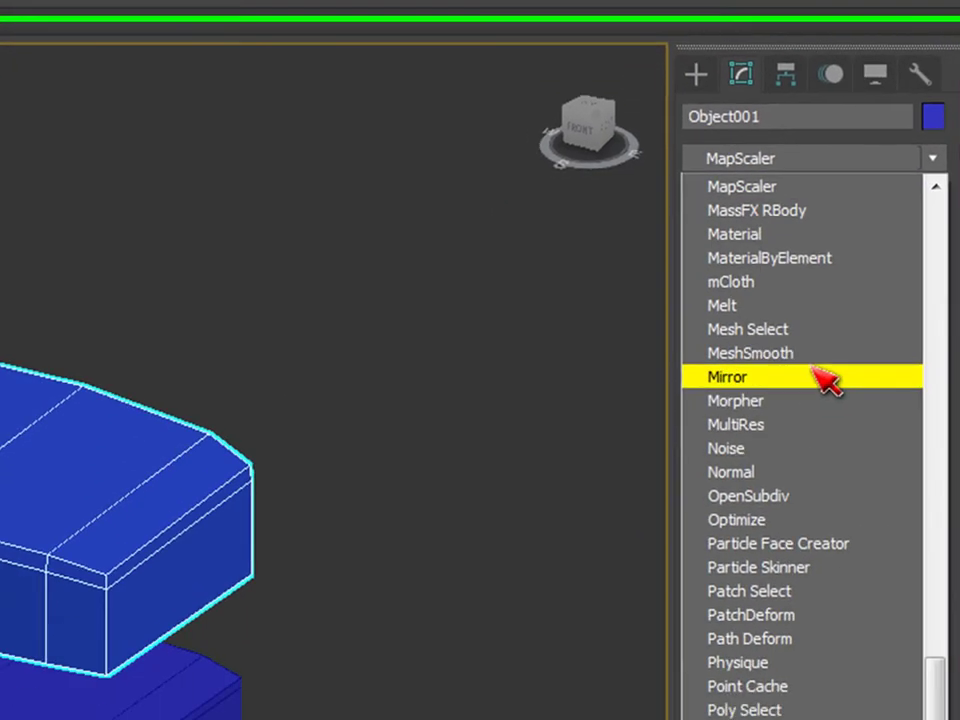
pyautogui.click(752, 353)
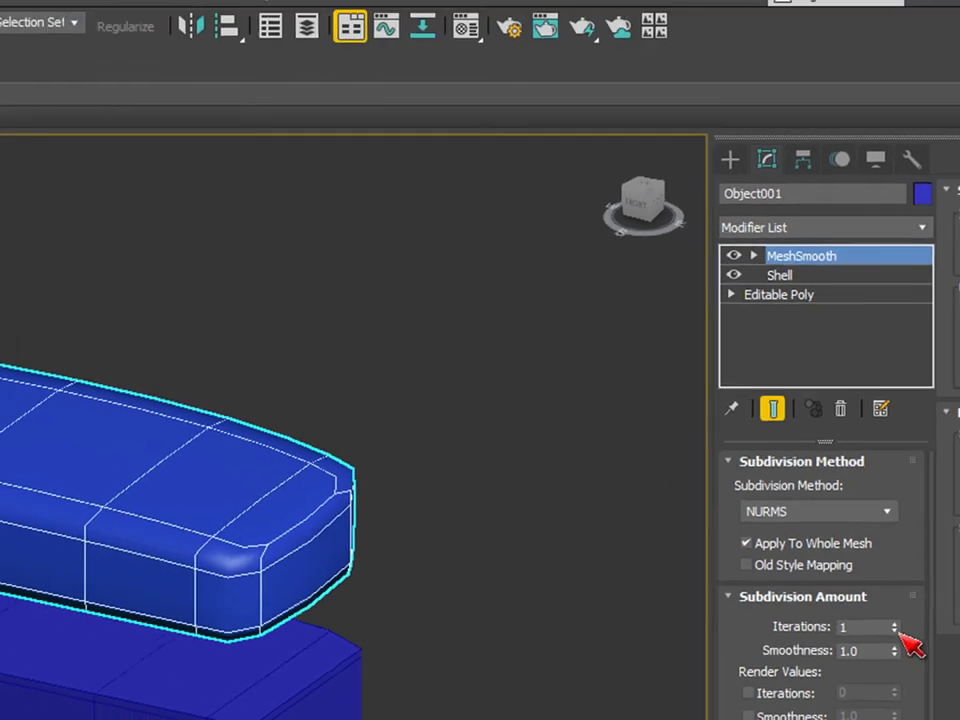
pyautogui.click(903, 609)
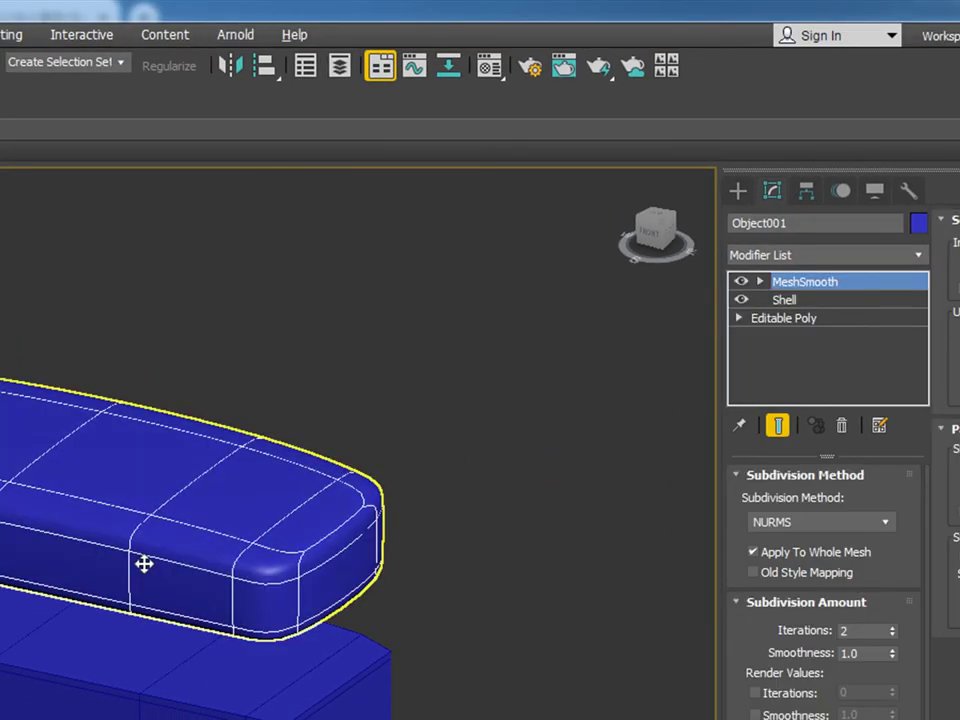
pyautogui.press('f')
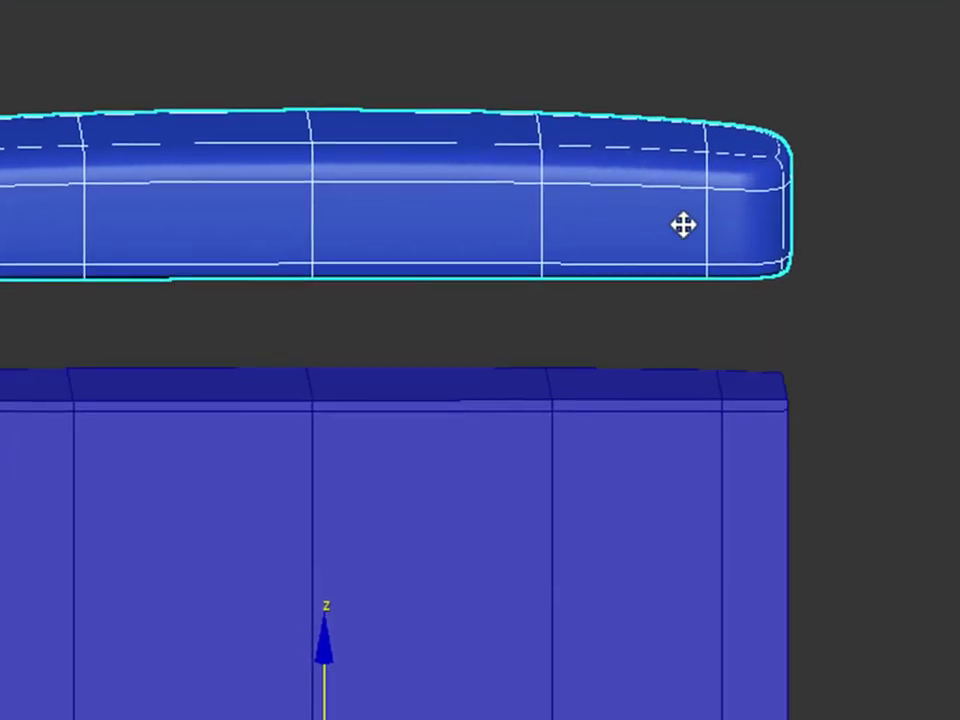
pyautogui.scroll(-3, 212, 348)
pyautogui.keyDown('alt'); pyautogui.moveTo(212, 348); pyautogui.dragTo(592, 496, button='middle'); pyautogui.keyUp('alt')
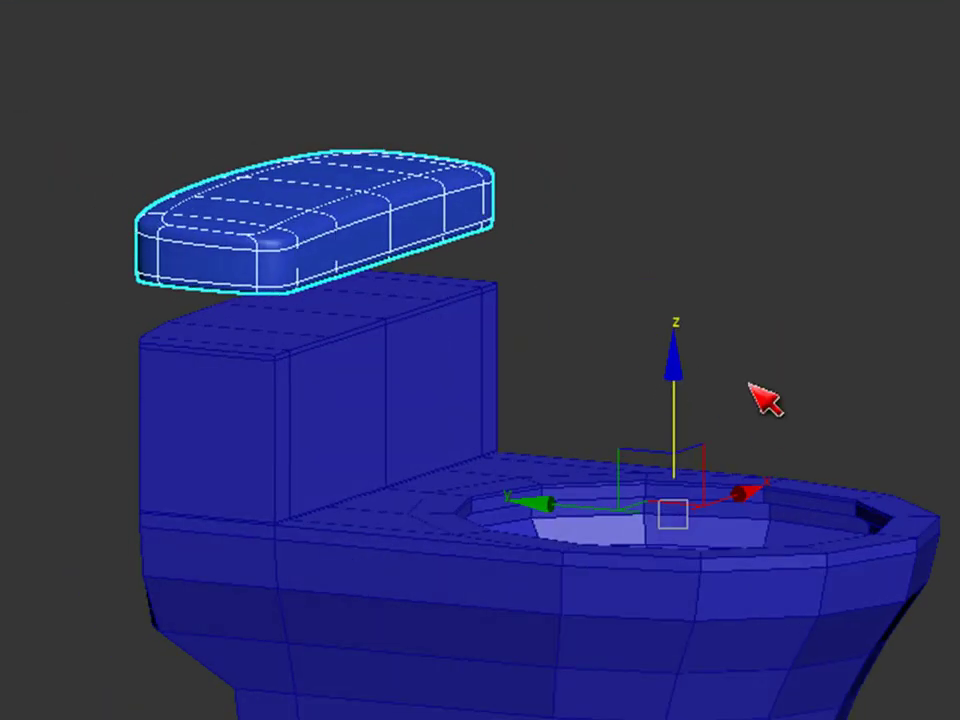
# Step: Center the lid's pivot to the object using Affect Pivot Only, and leave pivot editing
pyautogui.click(880, 310)
pyautogui.click(388, 223)
pyautogui.press('l')
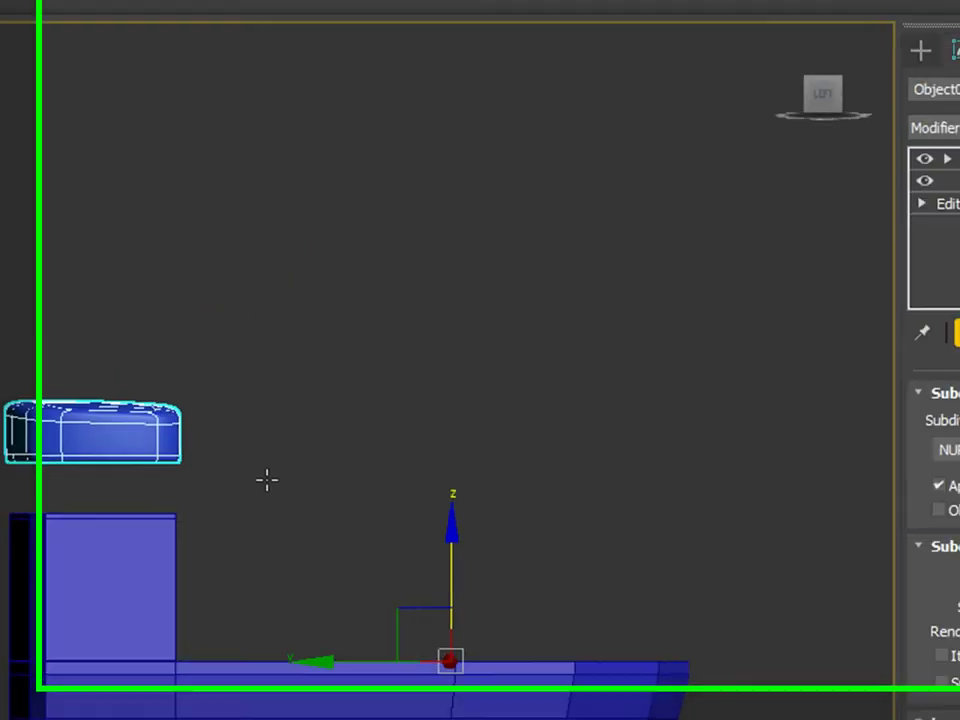
pyautogui.keyDown('alt'); pyautogui.moveTo(266, 480); pyautogui.dragTo(153, 394, button='middle'); pyautogui.keyUp('alt')
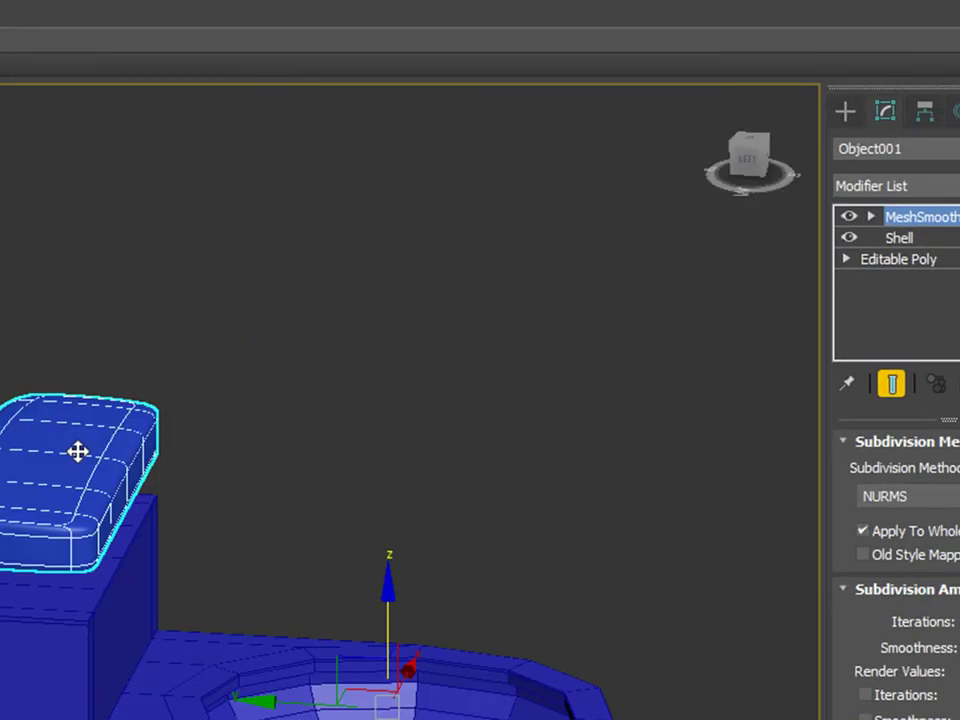
pyautogui.click(924, 112)
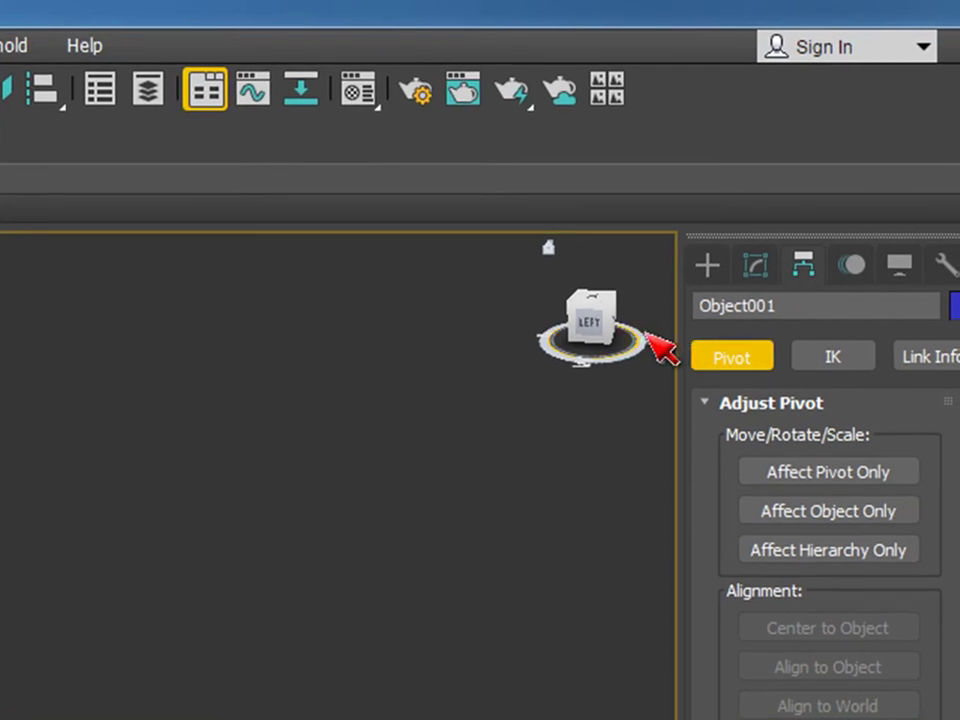
pyautogui.click(891, 289)
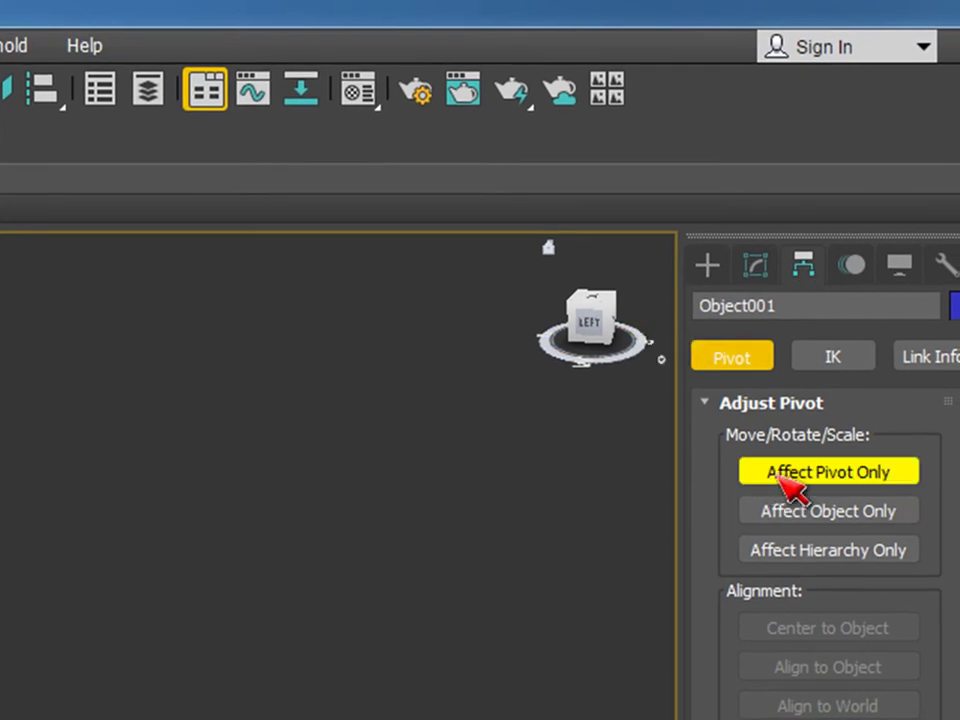
pyautogui.click(862, 625)
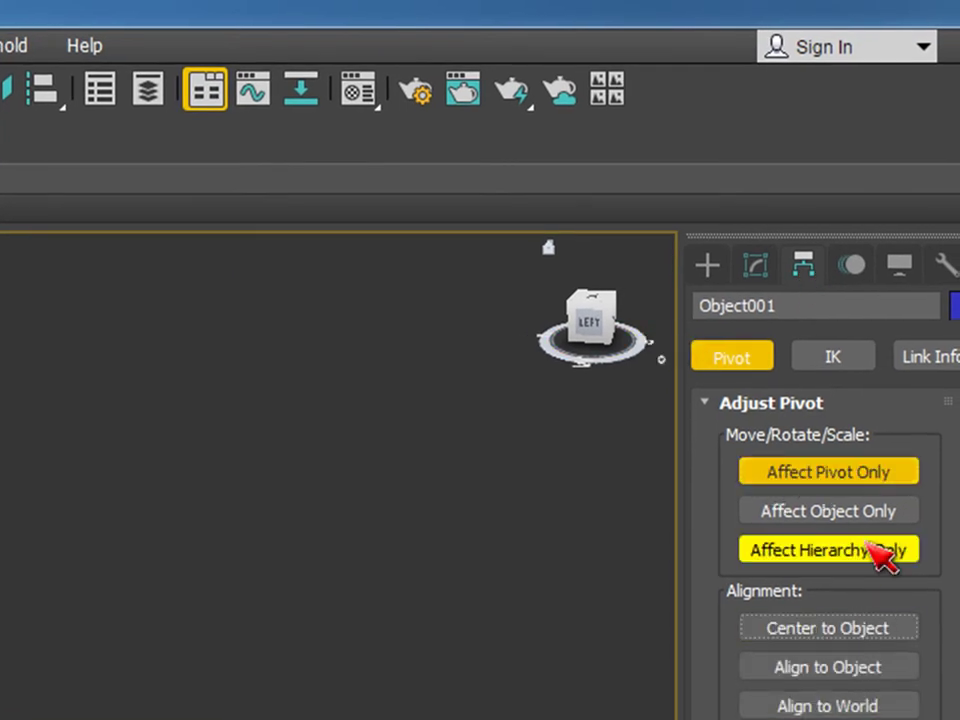
pyautogui.click(0, 719)
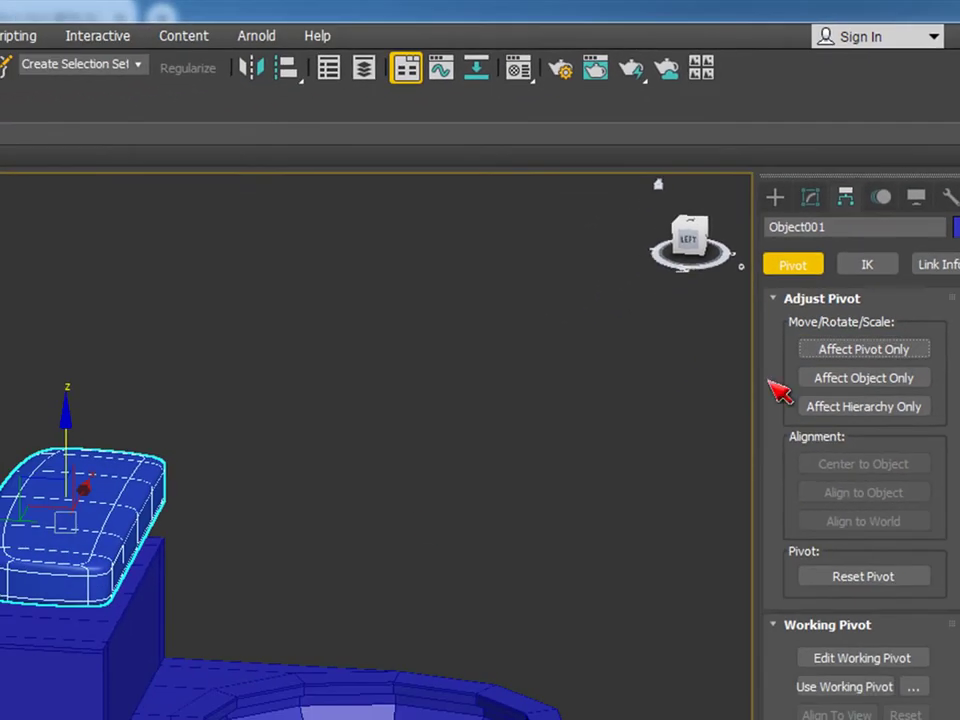
# Step: Lower the lid vertically in a side view until it rests on top of the tank
pyautogui.click(99, 500)
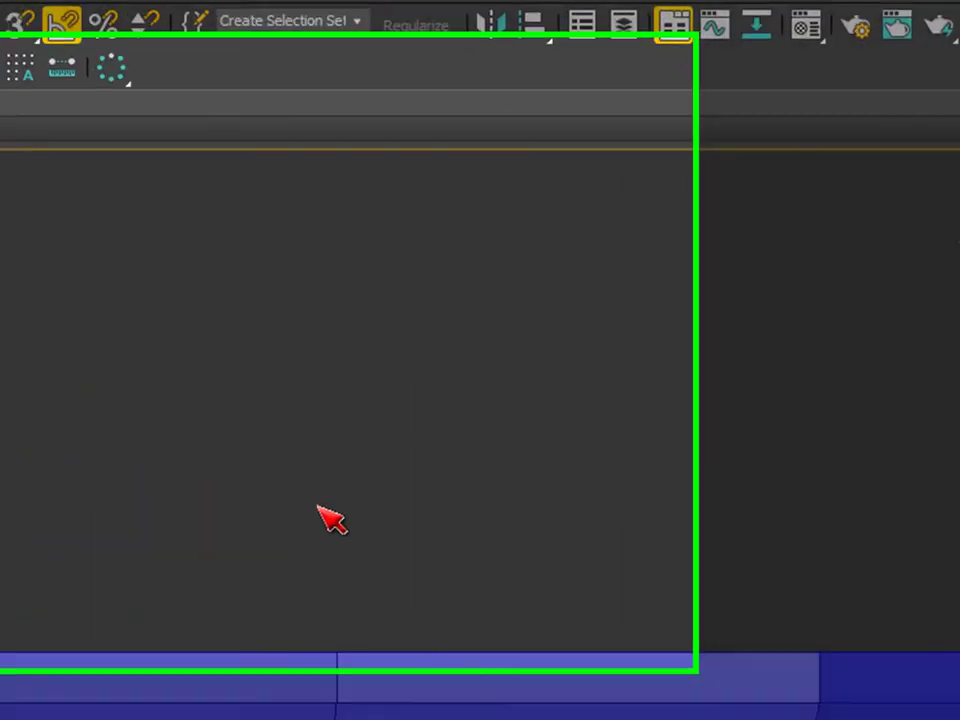
pyautogui.press('f')
pyautogui.press('z')
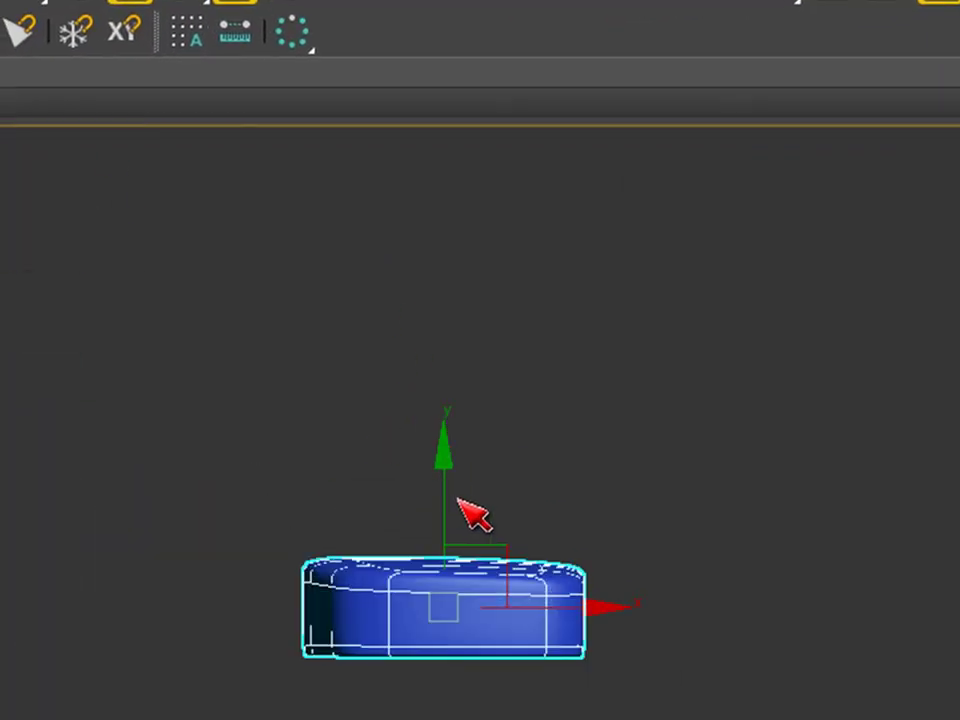
pyautogui.moveTo(443, 504); pyautogui.dragTo(443, 568)
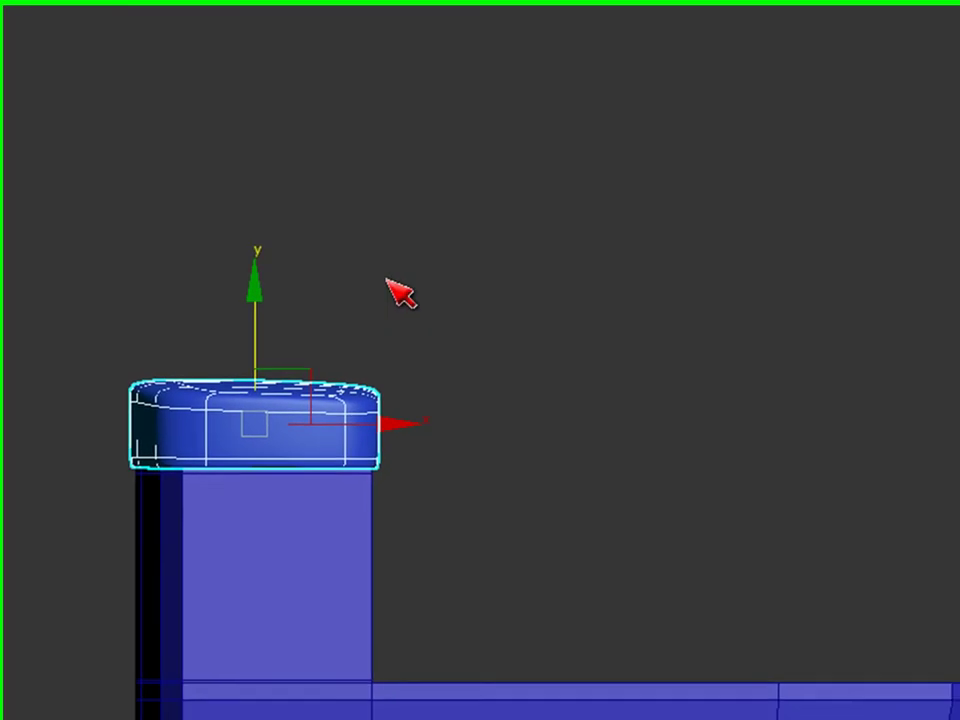
# Step: Examine the seated lid and the toilet body from several angles in a perspective view
pyautogui.press('p')
pyautogui.keyDown('alt'); pyautogui.moveTo(514, 435); pyautogui.dragTo(763, 504, button='middle'); pyautogui.keyUp('alt')
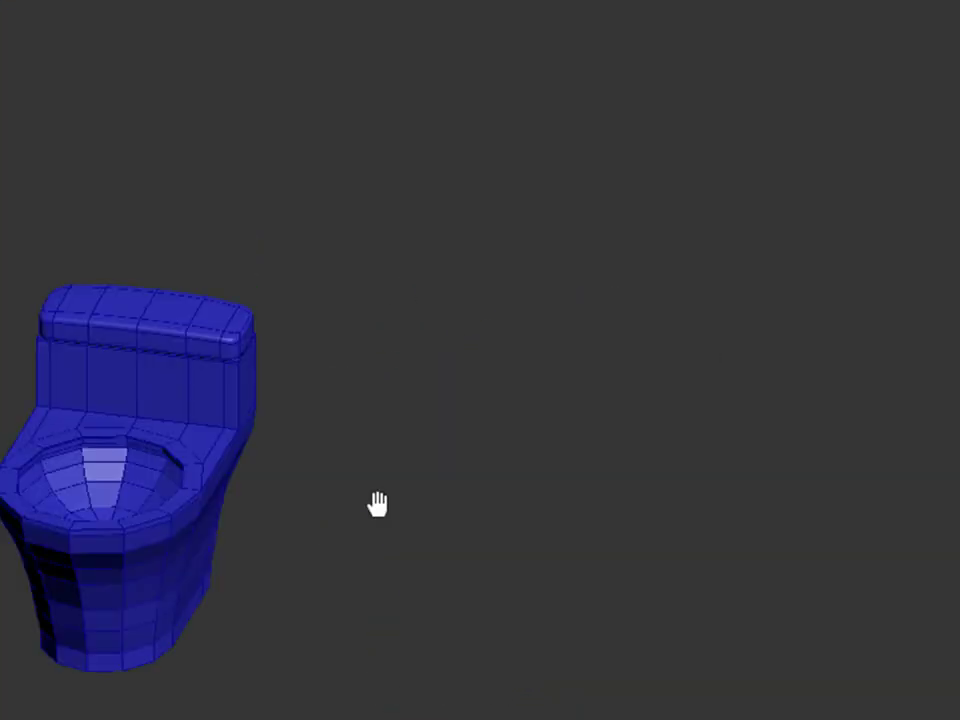
pyautogui.click(70, 356)
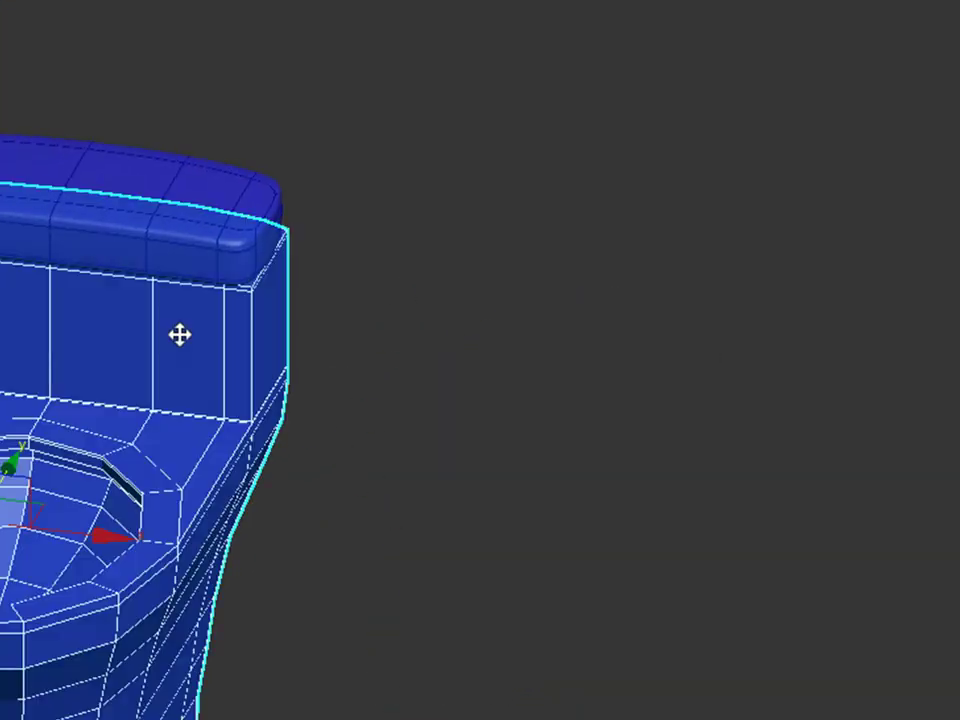
pyautogui.keyDown('alt'); pyautogui.moveTo(410, 330); pyautogui.dragTo(244, 484, button='middle'); pyautogui.keyUp('alt')
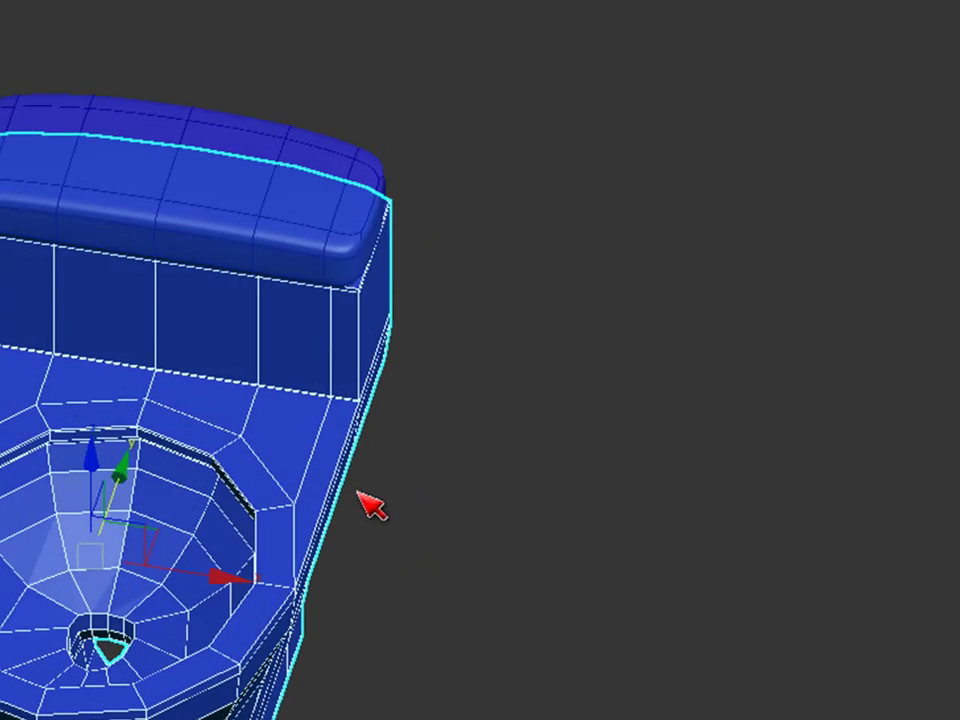
pyautogui.scroll(-3, 512, 373)
pyautogui.keyDown('alt'); pyautogui.moveTo(512, 373); pyautogui.dragTo(467, 484, button='middle'); pyautogui.keyUp('alt')
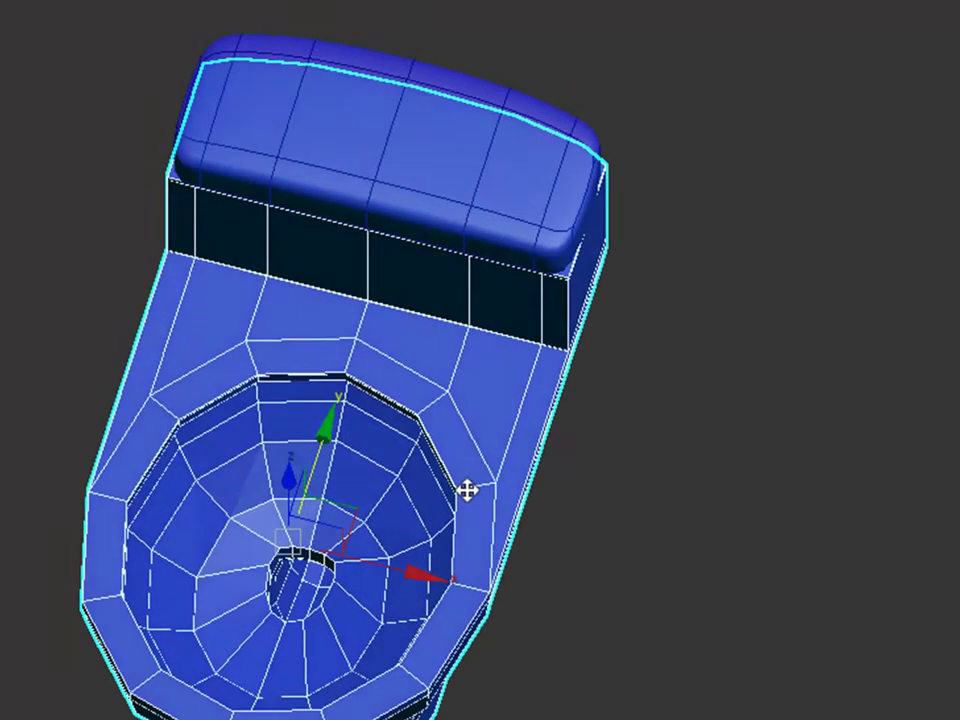
pyautogui.scroll(4, 100, 645)
pyautogui.keyDown('alt'); pyautogui.moveTo(100, 645); pyautogui.dragTo(160, 382, button='middle'); pyautogui.keyUp('alt')
pyautogui.click(870, 218)
pyautogui.scroll(-4, 885, 347)
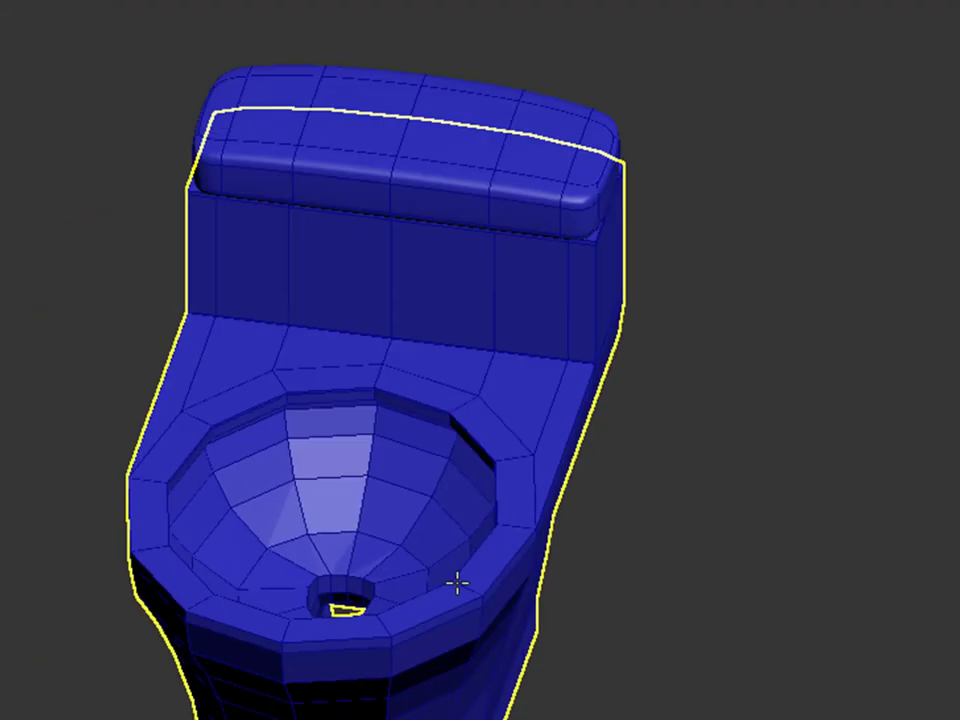
pyautogui.scroll(5, 612, 483)
# Step: Select the closed edge loop around the outer bowl rim of the toilet body and check it from several angles
pyautogui.click(464, 318)
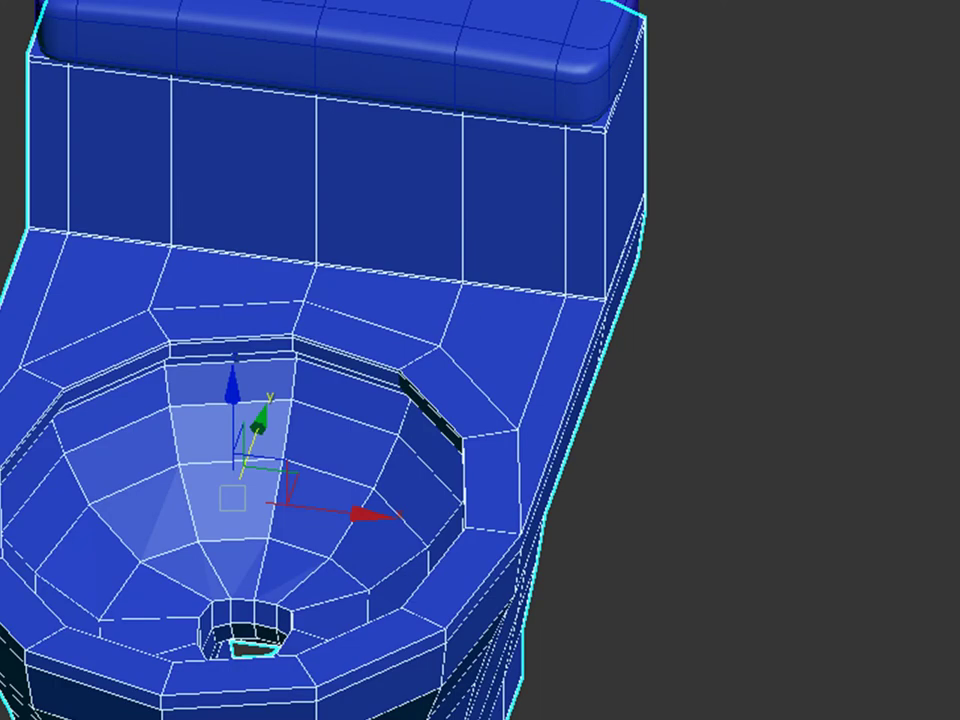
pyautogui.press('4')
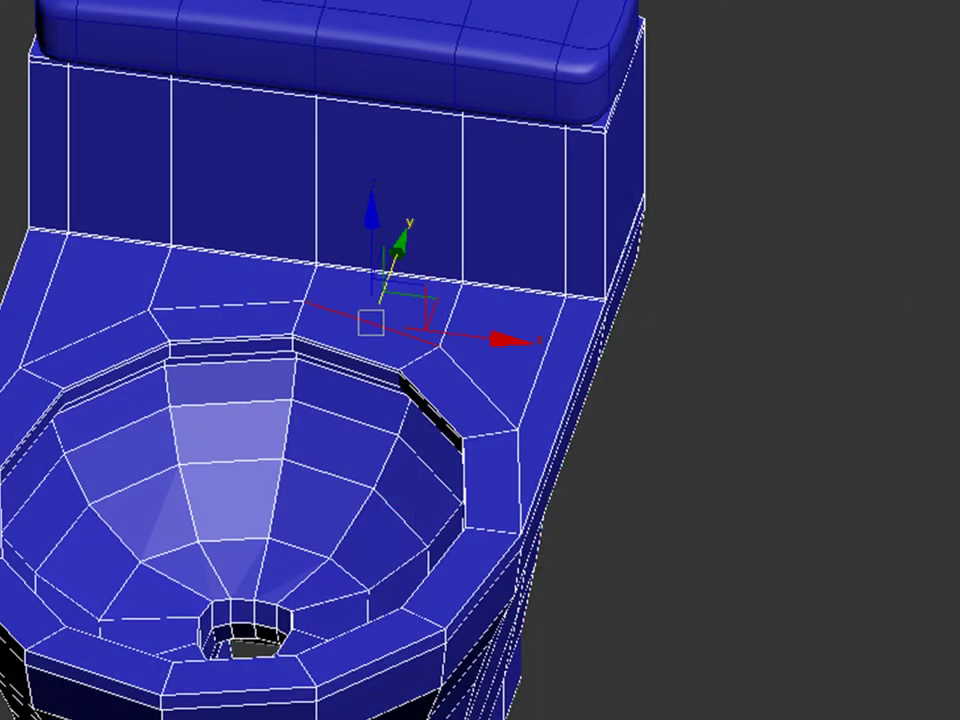
pyautogui.click(889, 400)
pyautogui.scroll(2, 77, 615)
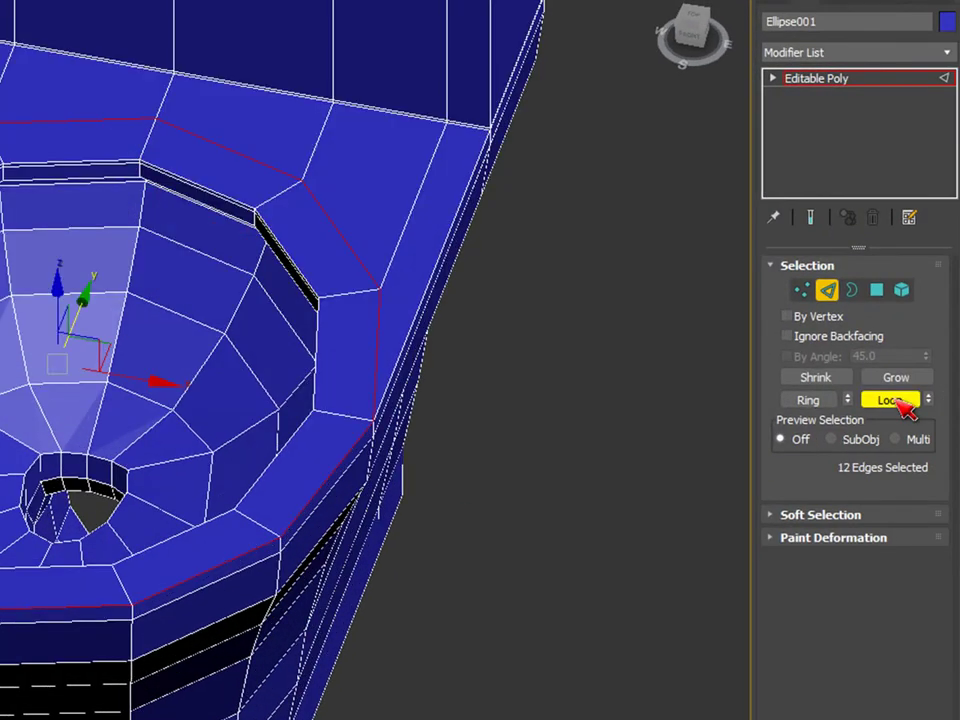
pyautogui.keyDown('alt'); pyautogui.moveTo(400, 352); pyautogui.dragTo(553, 354, button='middle'); pyautogui.keyUp('alt')
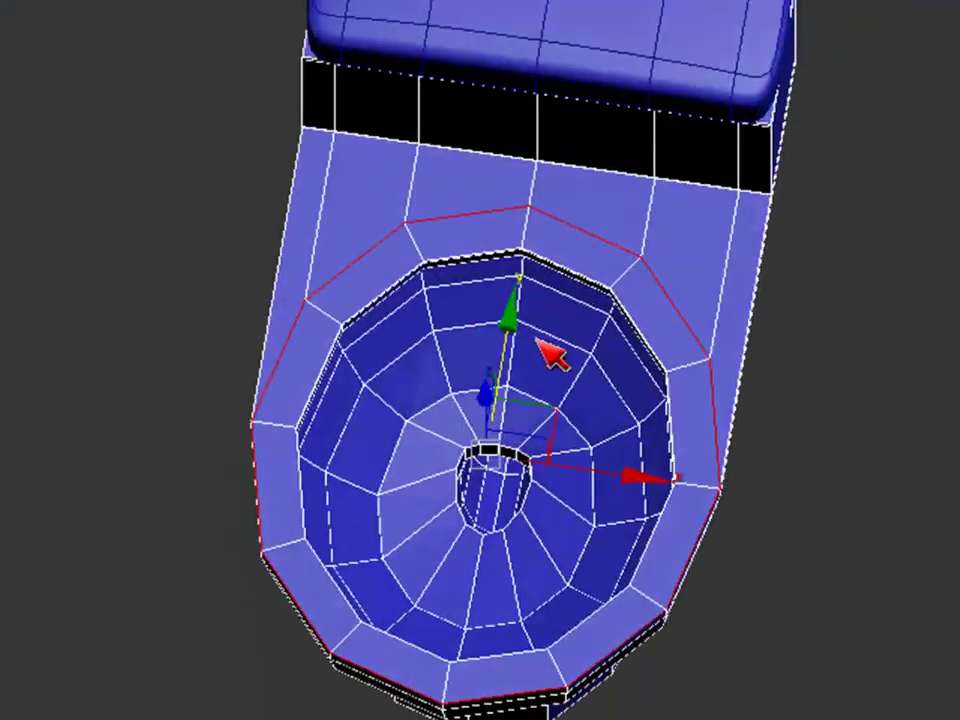
pyautogui.scroll(2, 474, 143)
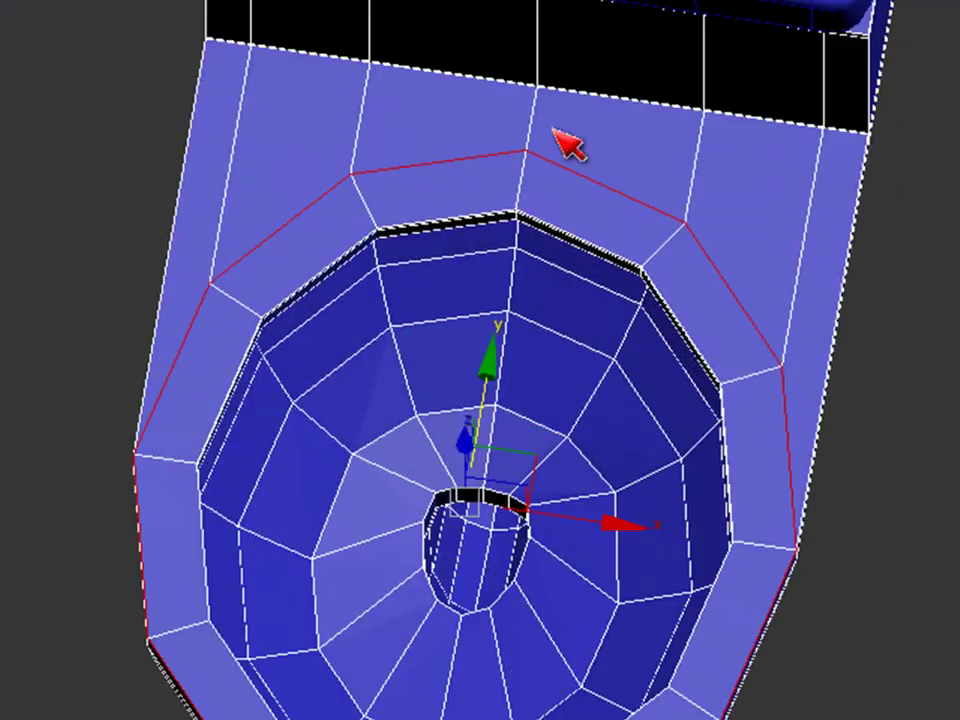
pyautogui.keyDown('alt'); pyautogui.moveTo(541, 133); pyautogui.dragTo(701, 471, button='middle'); pyautogui.keyUp('alt')
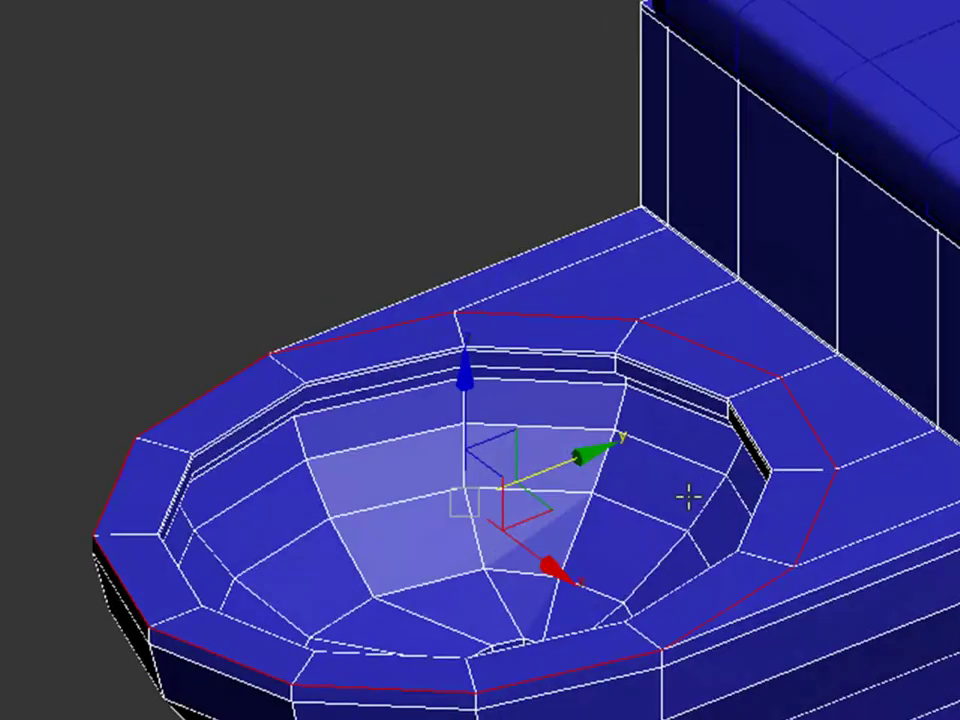
pyautogui.scroll(2, 654, 579)
pyautogui.scroll(-2, 557, 580)
pyautogui.keyDown('alt'); pyautogui.moveTo(557, 580); pyautogui.dragTo(725, 594, button='middle'); pyautogui.keyUp('alt')
pyautogui.scroll(2, 527, 541)
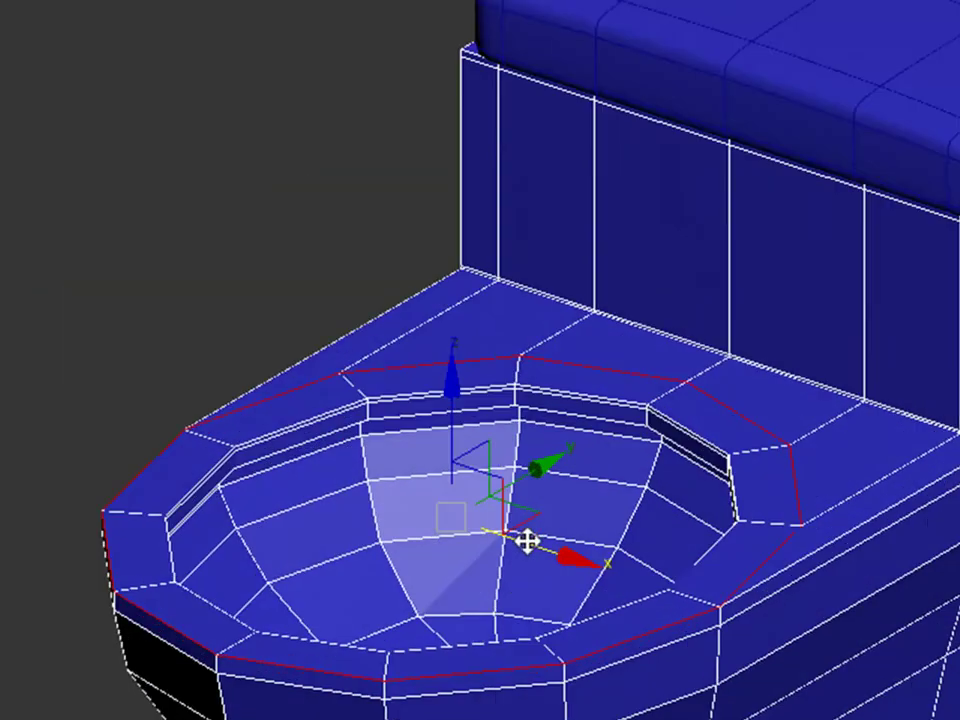
pyautogui.keyDown('alt'); pyautogui.moveTo(503, 500); pyautogui.dragTo(92, 457, button='middle'); pyautogui.keyUp('alt')
# Step: Reselect the complete outer rim loop by looping a front rim edge and adding a looped edge from the rim's rear half
pyautogui.click(88, 418)
pyautogui.scroll(3, 88, 418)
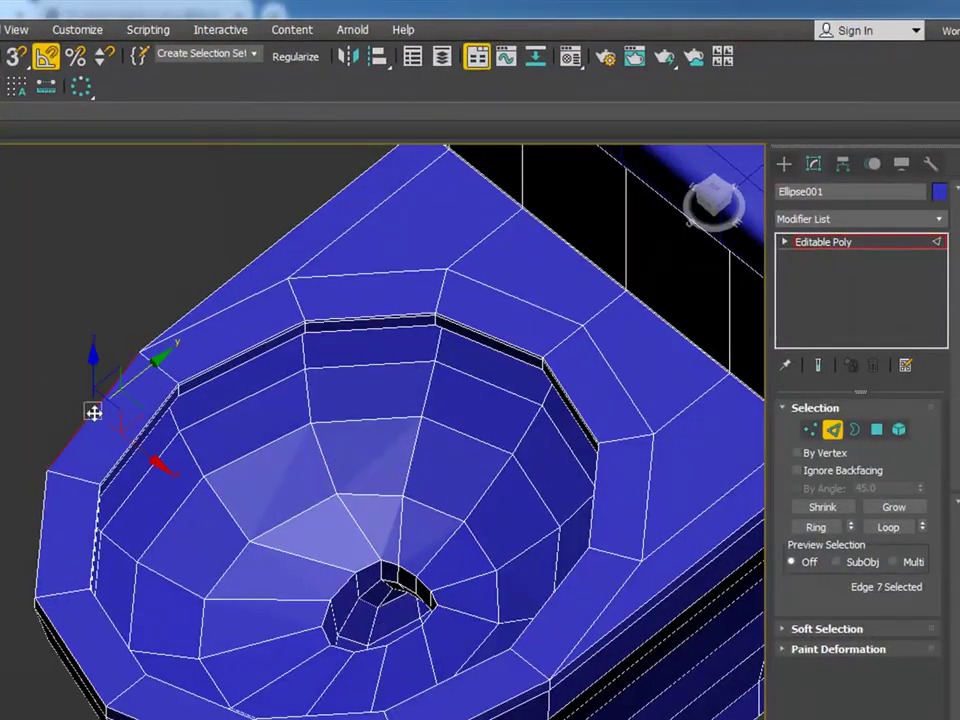
pyautogui.click(908, 529)
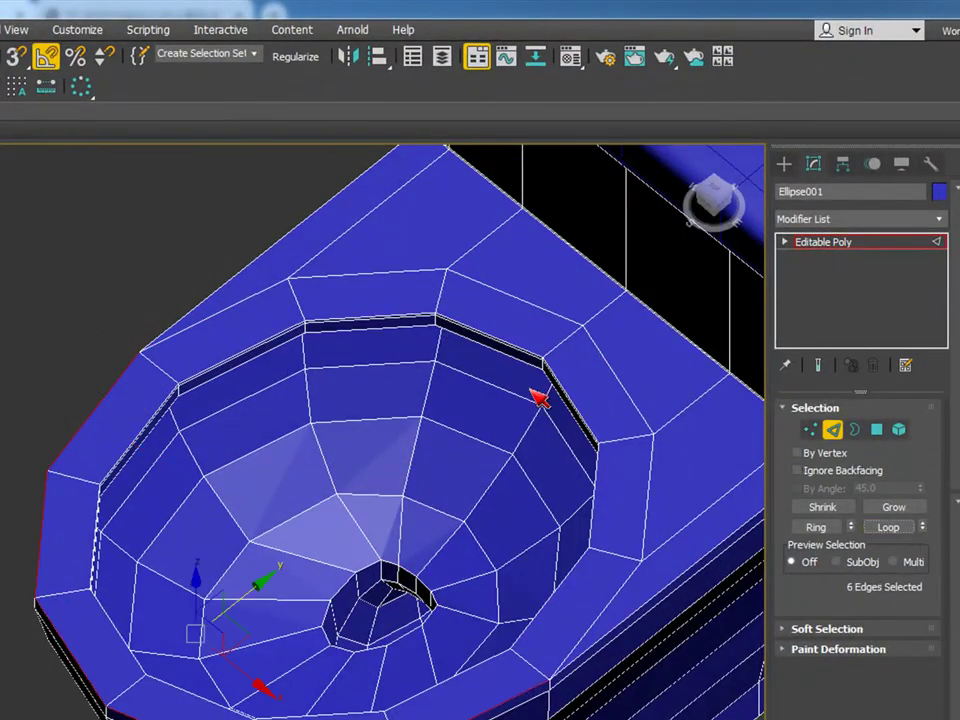
pyautogui.keyDown('ctrl'); pyautogui.click(394, 274); pyautogui.keyUp('ctrl')
pyautogui.click(888, 530)
pyautogui.keyDown('alt'); pyautogui.moveTo(420, 470); pyautogui.dragTo(360, 447, button='middle'); pyautogui.keyUp('alt')
pyautogui.keyDown('alt'); pyautogui.moveTo(488, 407); pyautogui.dragTo(477, 574, button='middle'); pyautogui.keyUp('alt')
pyautogui.scroll(3, 477, 574)
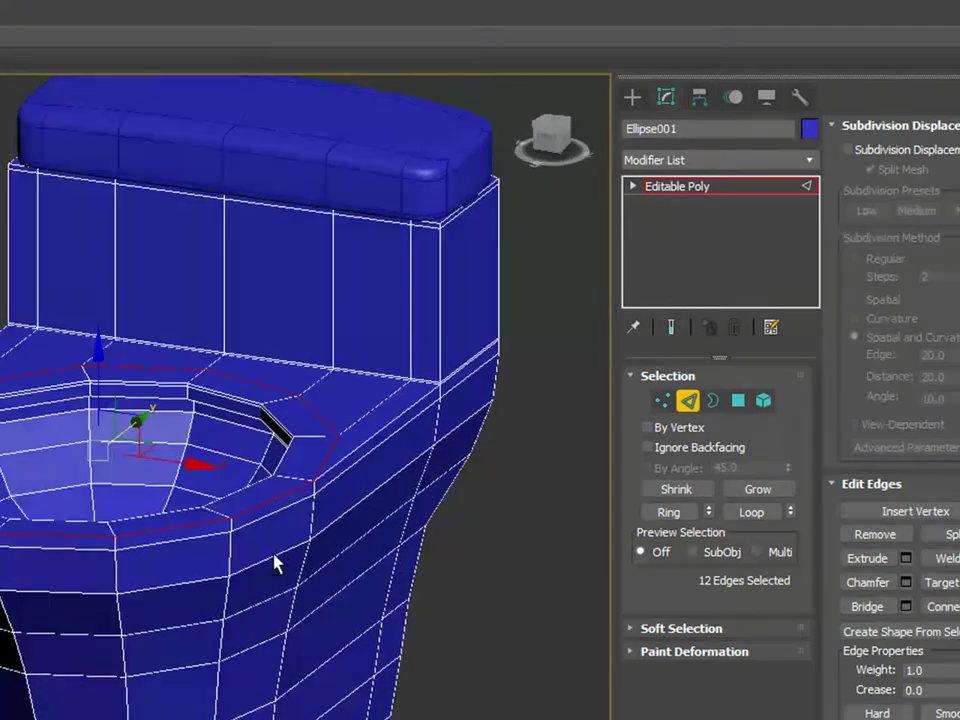
# Step: Create a linear shape from the selected rim edges, leave edge editing and deselect the toilet body
pyautogui.keyDown('alt'); pyautogui.moveTo(275, 565); pyautogui.dragTo(92, 518, button='middle'); pyautogui.keyUp('alt')
pyautogui.scroll(2, 140, 543)
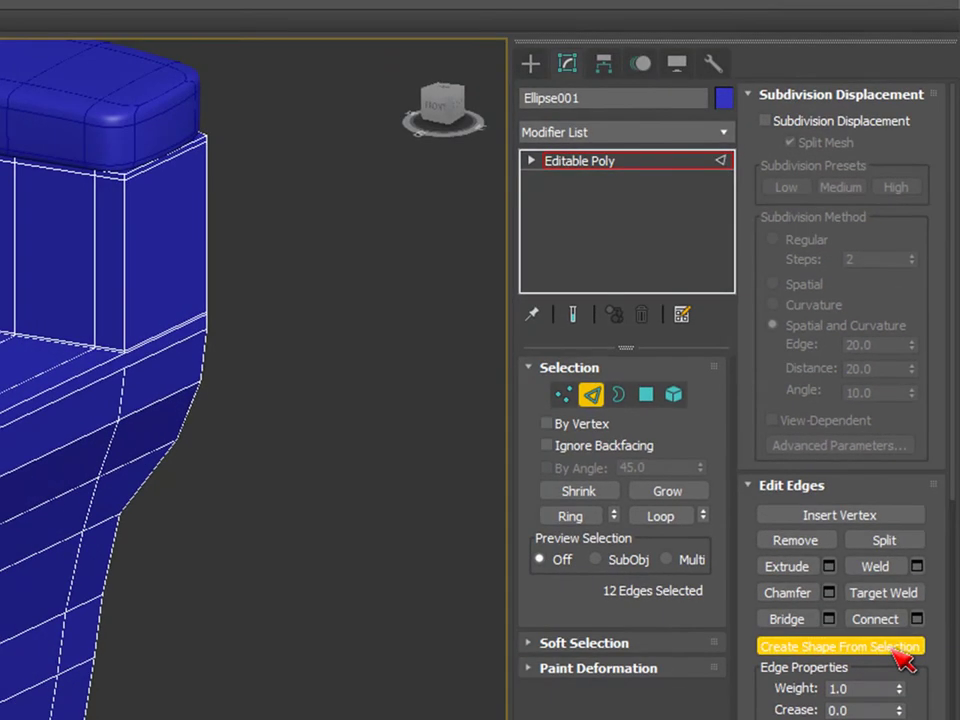
pyautogui.click(894, 647)
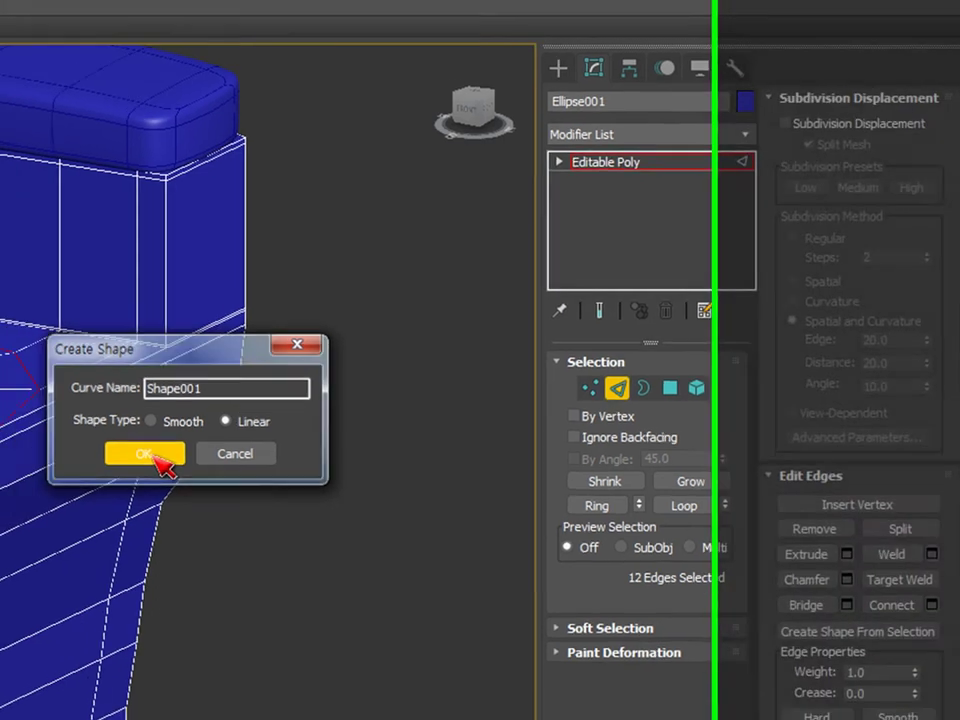
pyautogui.click(113, 463)
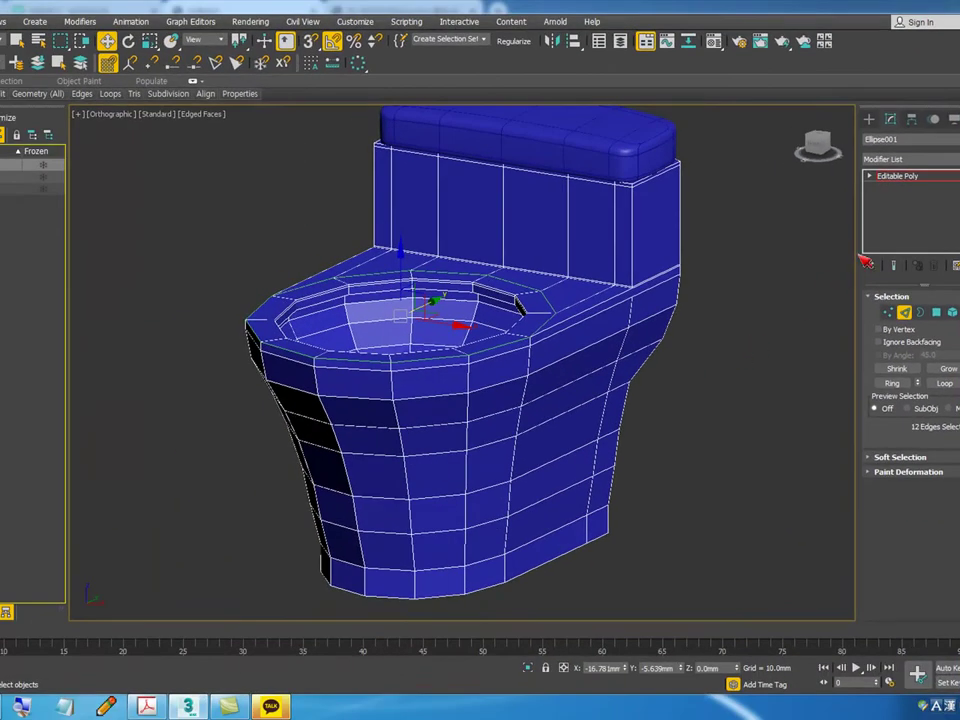
pyautogui.click(893, 178)
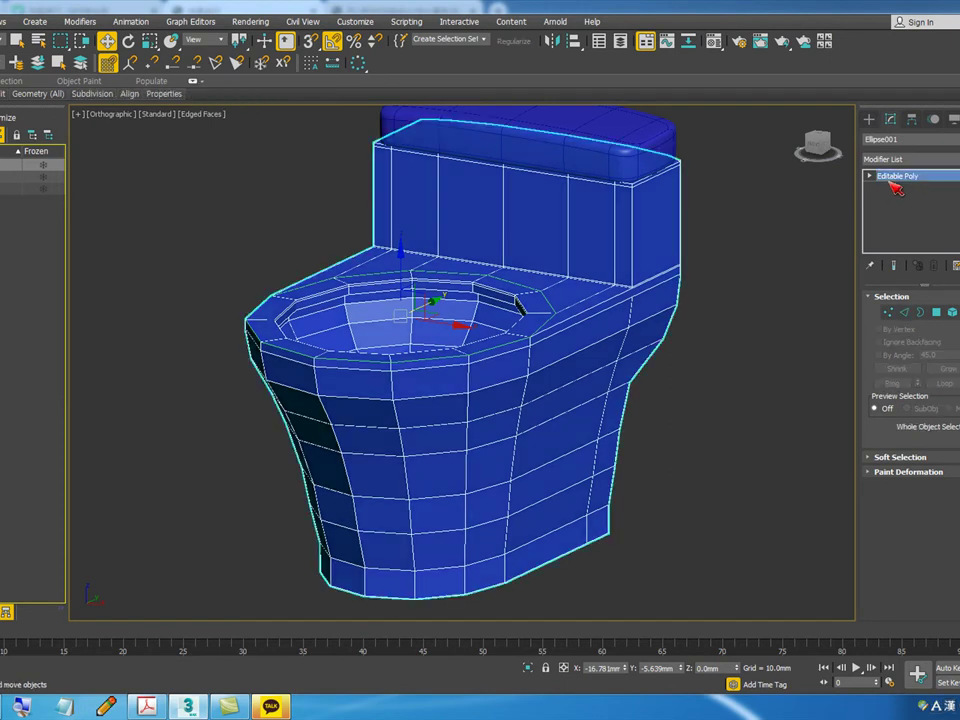
pyautogui.click(727, 381)
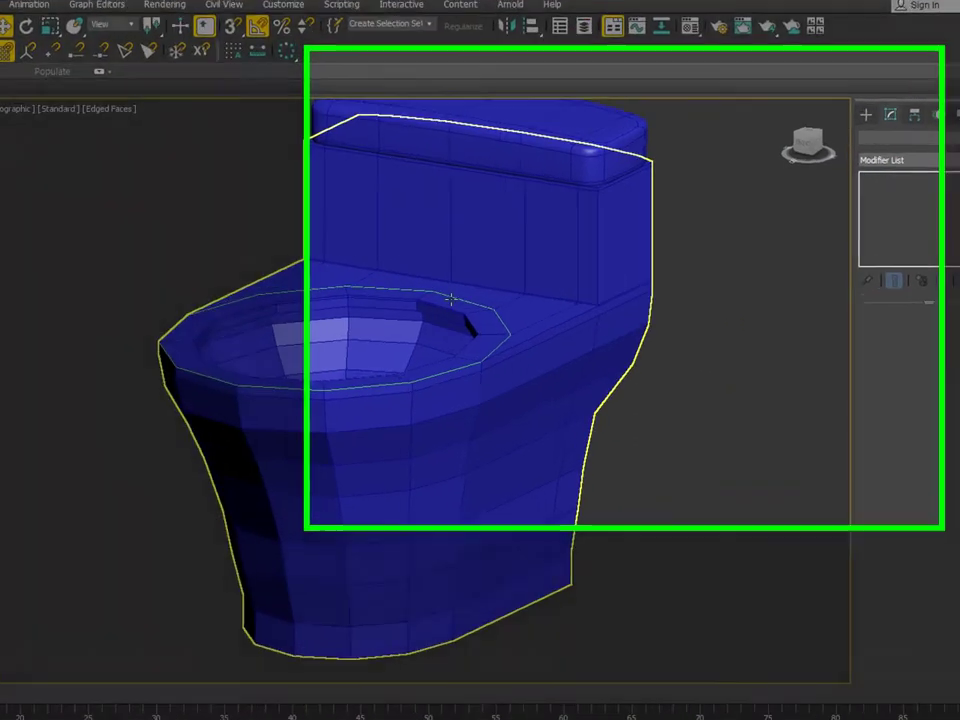
# Step: Raise the new rim shape vertically clear of the bowl and check its position from a low and an angled view
pyautogui.click(506, 283)
pyautogui.keyDown('alt'); pyautogui.moveTo(266, 676); pyautogui.dragTo(529, 608, button='middle'); pyautogui.keyUp('alt')
pyautogui.moveTo(270, 266); pyautogui.dragTo(306, 158)
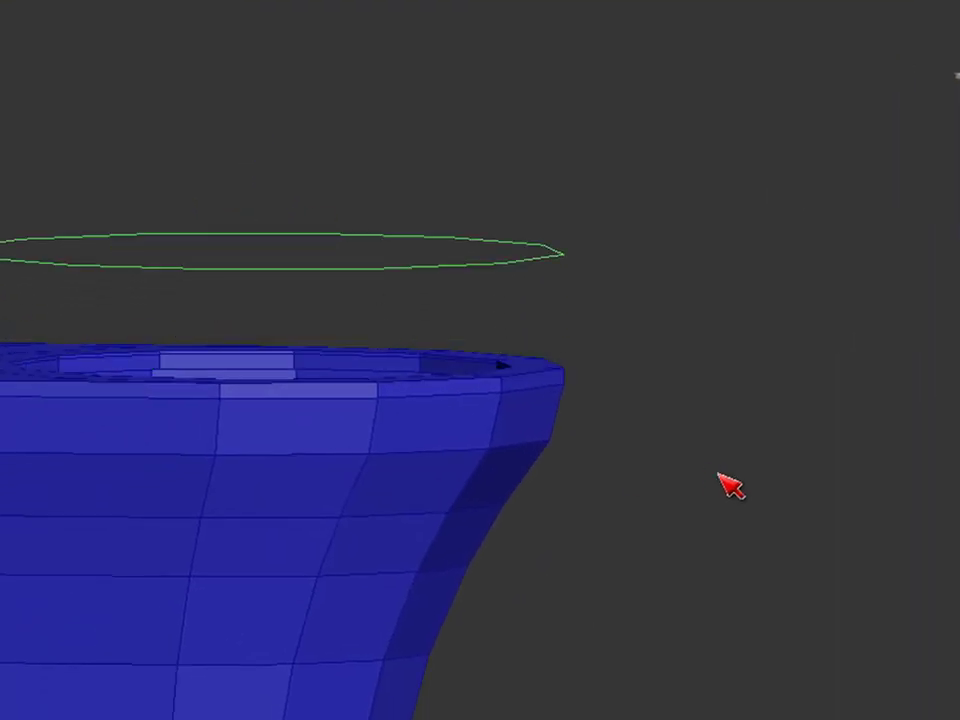
pyautogui.click(733, 484)
pyautogui.scroll(-3, 669, 529)
pyautogui.moveTo(669, 529); pyautogui.dragTo(347, 681, button='middle')
pyautogui.scroll(-2, 702, 585)
pyautogui.moveTo(702, 585); pyautogui.dragTo(251, 489, button='middle')
pyautogui.scroll(6, 514, 514)
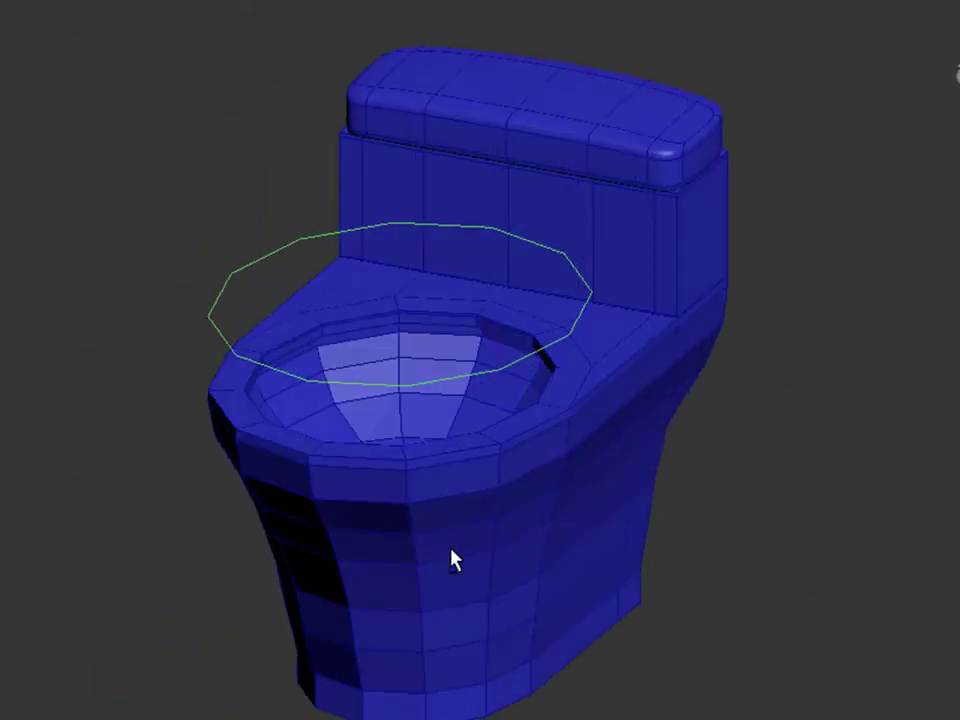
pyautogui.keyDown('alt'); pyautogui.moveTo(463, 557); pyautogui.dragTo(390, 570, button='middle'); pyautogui.keyUp('alt')
# Step: Convert the raised rim shape to an Editable Poly
pyautogui.click(456, 229)
pyautogui.moveTo(467, 225); pyautogui.dragTo(129, 315, button='middle')
pyautogui.hotkey('ctrl', 'd')
pyautogui.keyDown('alt'); pyautogui.moveTo(384, 540); pyautogui.dragTo(384, 484, button='middle'); pyautogui.keyUp('alt')
pyautogui.rightClick(167, 368)
pyautogui.moveTo(310, 594)
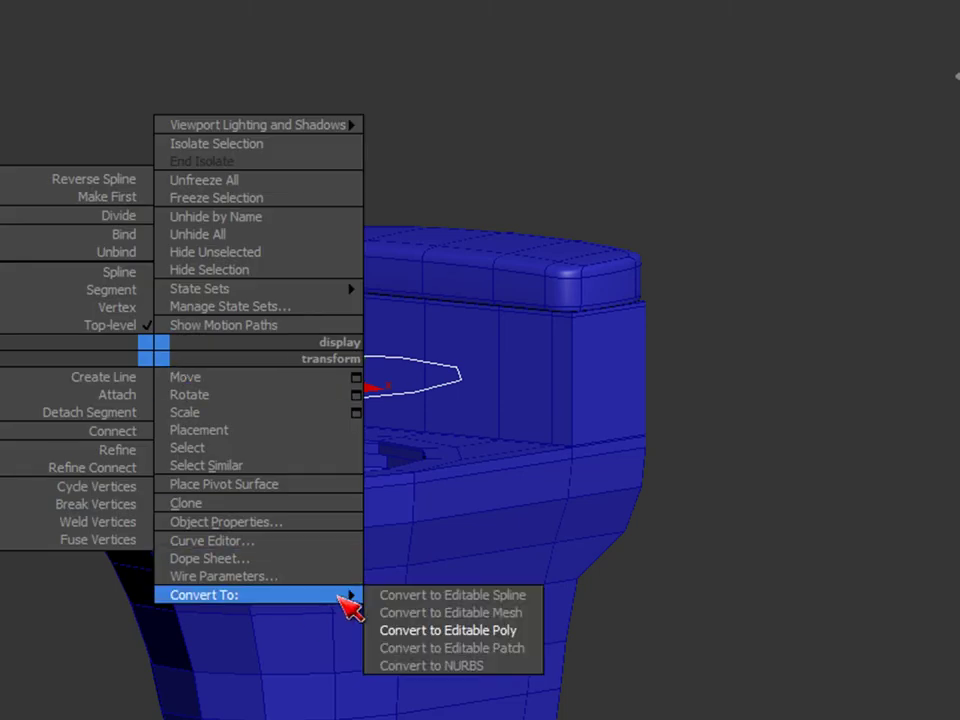
pyautogui.click(506, 611)
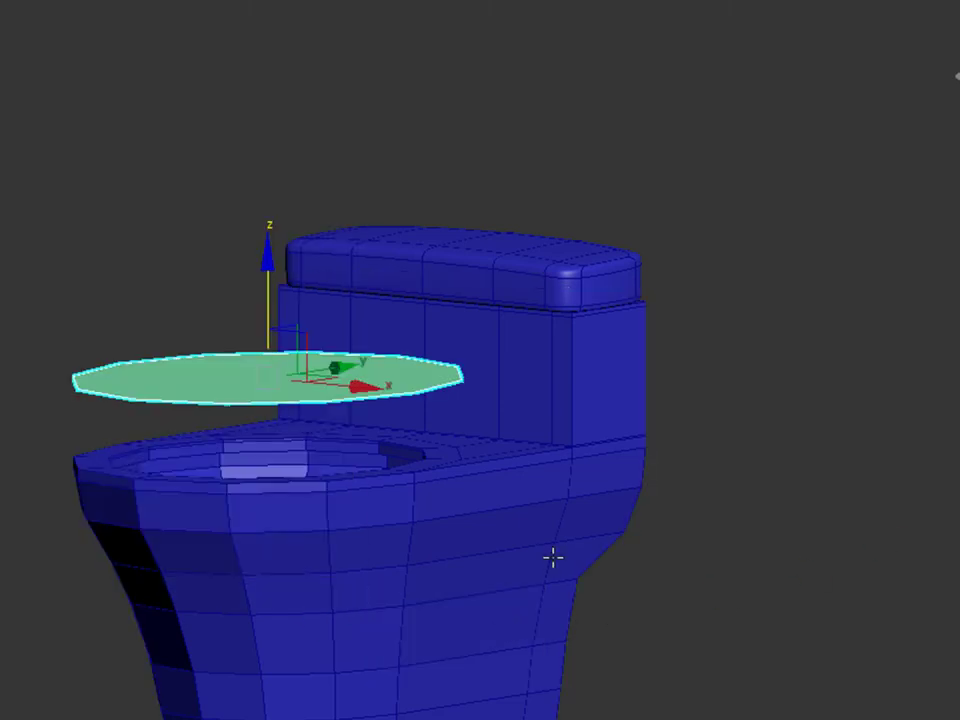
# Step: Clone the flat rim plate straight upward as one independent copy and check both plates over the bowl
pyautogui.moveTo(268, 279)
pyautogui.keyDown('shift'); pyautogui.mouseDown()
pyautogui.moveTo(281, 88)
pyautogui.moveTo(288, 97)
pyautogui.mouseUp(); pyautogui.keyUp('shift')
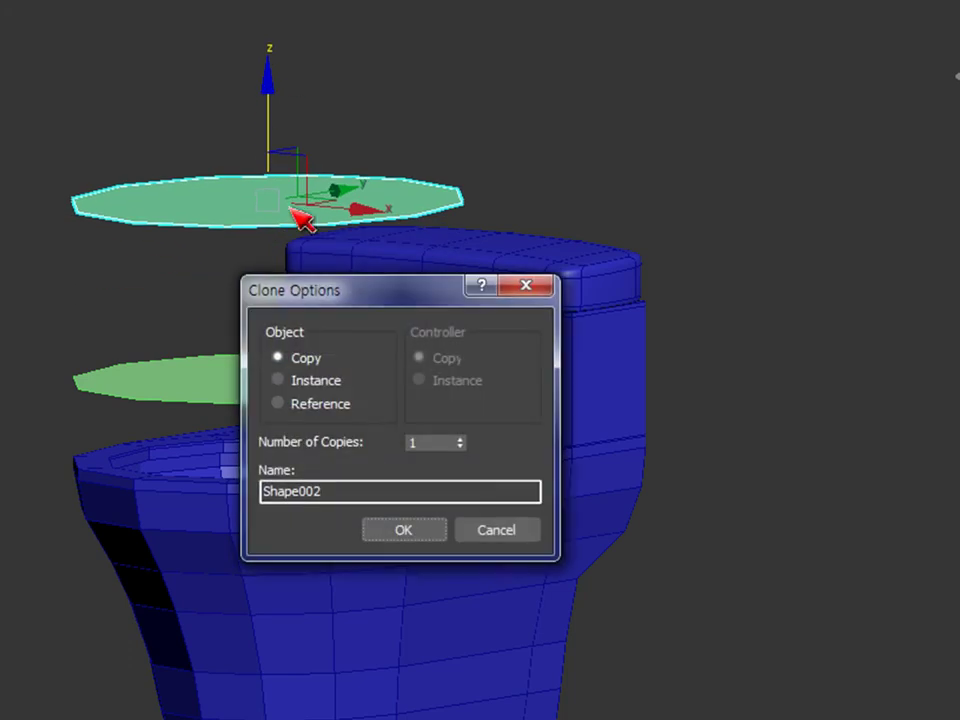
pyautogui.click(414, 532)
pyautogui.click(879, 154)
pyautogui.click(208, 390)
pyautogui.click(250, 196)
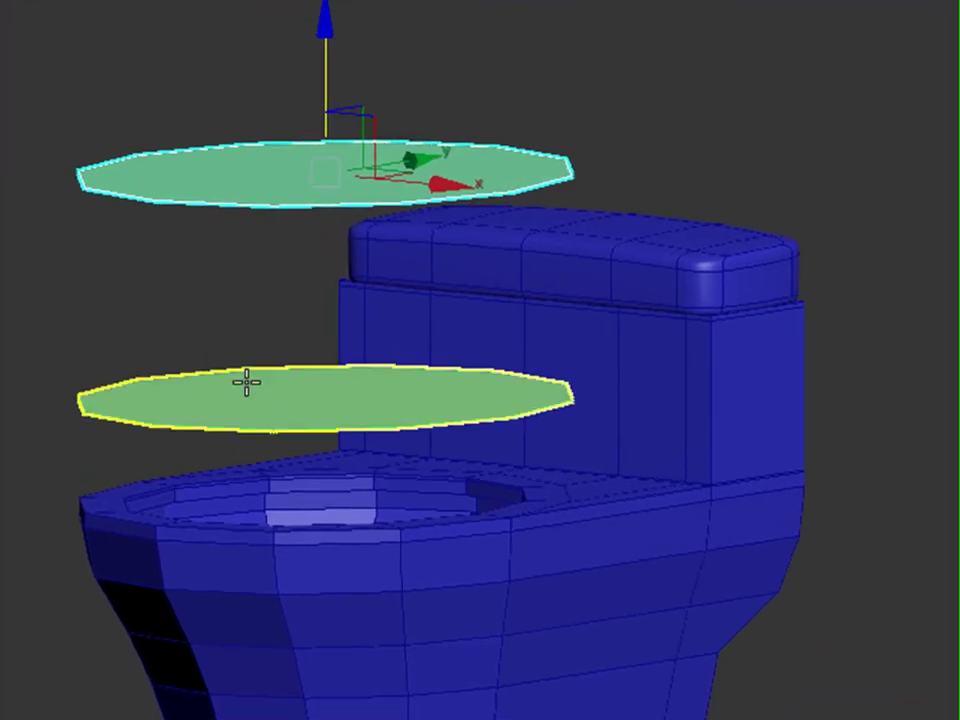
pyautogui.click(664, 304)
pyautogui.click(198, 376)
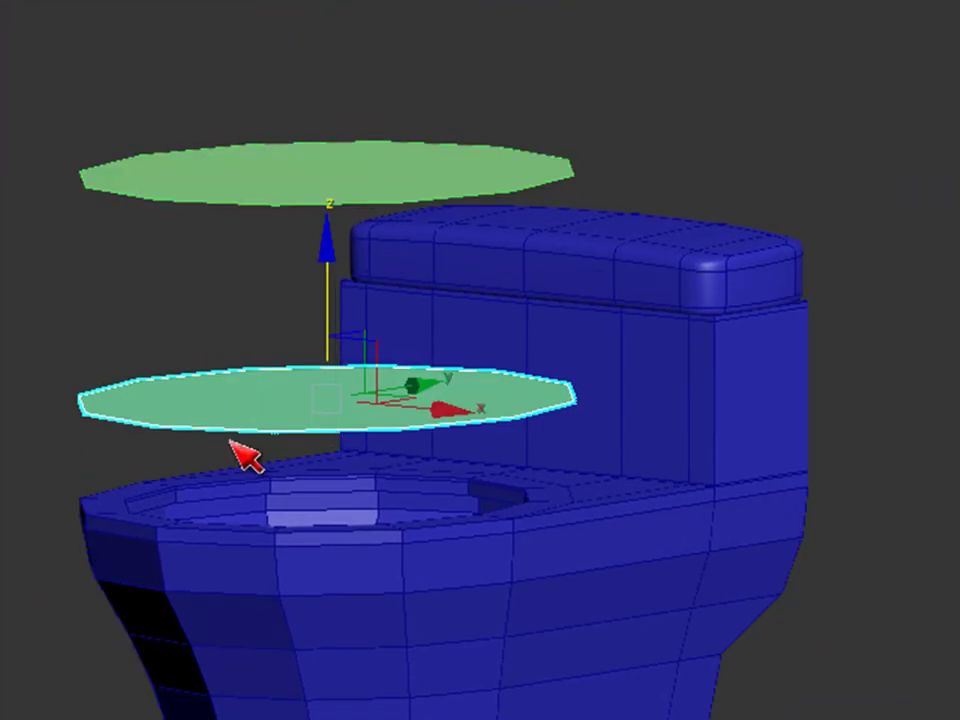
pyautogui.click(236, 191)
pyautogui.keyDown('alt'); pyautogui.moveTo(831, 654); pyautogui.dragTo(659, 467, button='middle'); pyautogui.keyUp('alt')
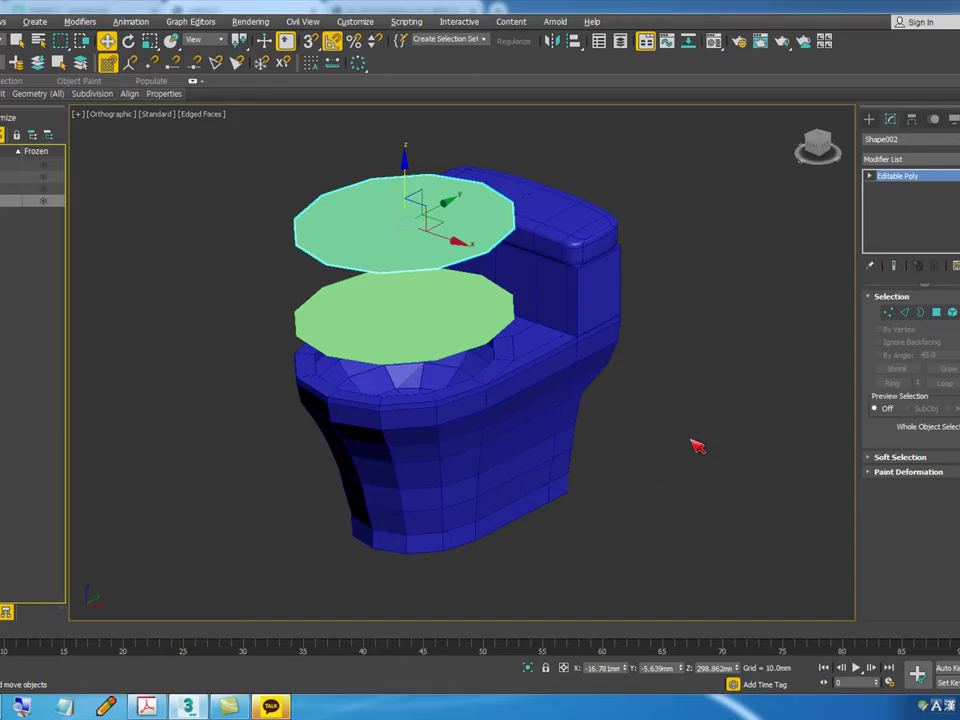
pyautogui.click(661, 457)
# Step: Isolate the lower rim plate from the rest of the model
pyautogui.click(428, 320)
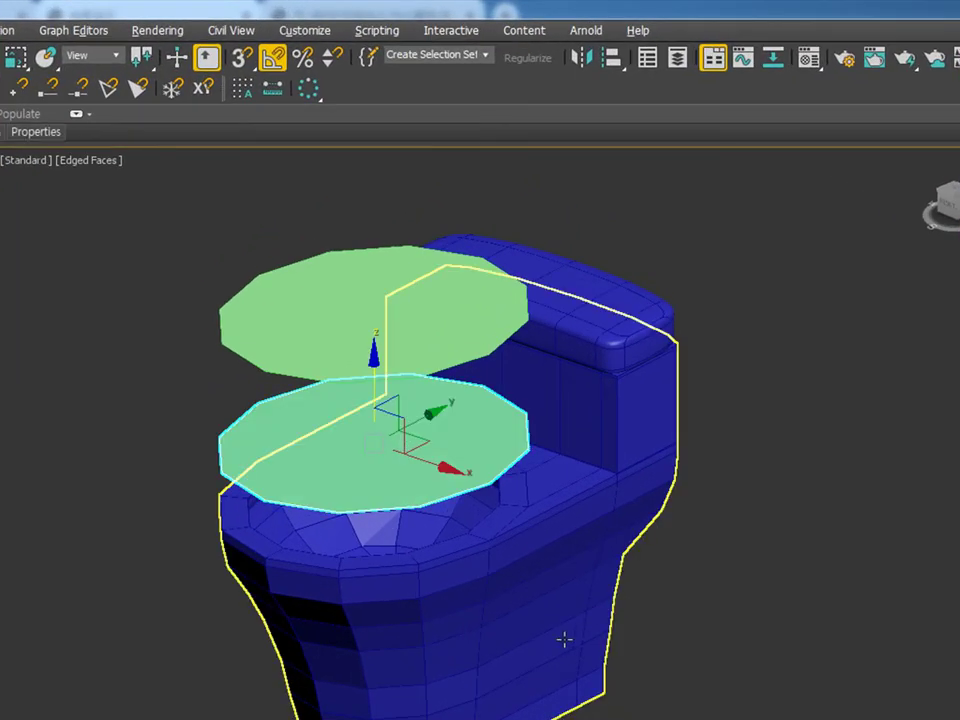
pyautogui.keyDown('alt'); pyautogui.moveTo(564, 640); pyautogui.dragTo(669, 641, button='middle'); pyautogui.keyUp('alt')
pyautogui.hotkey('alt', 'q')
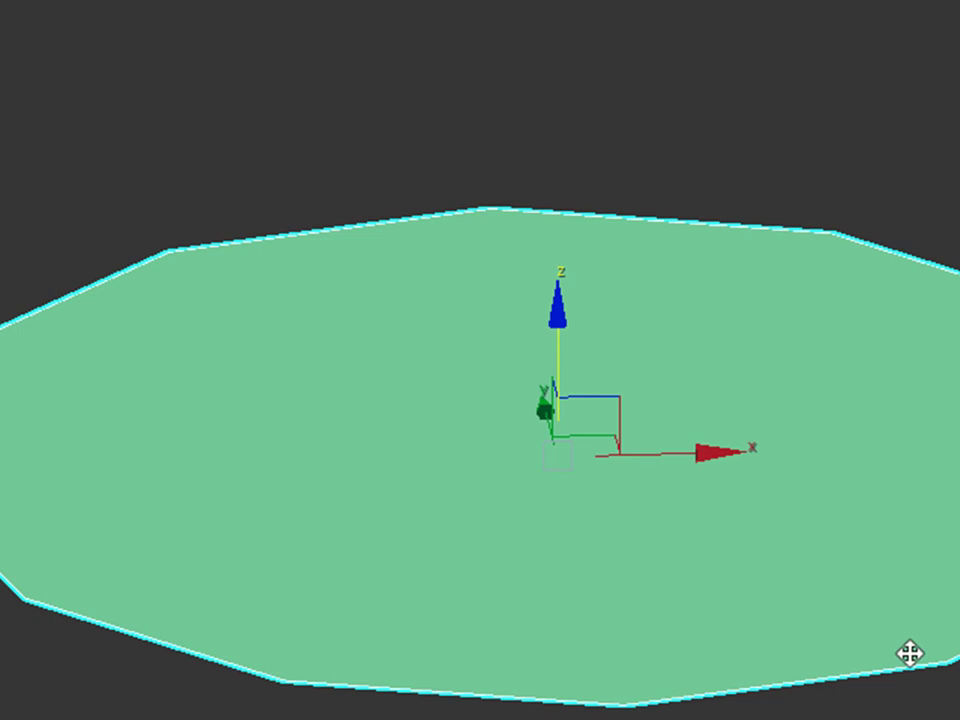
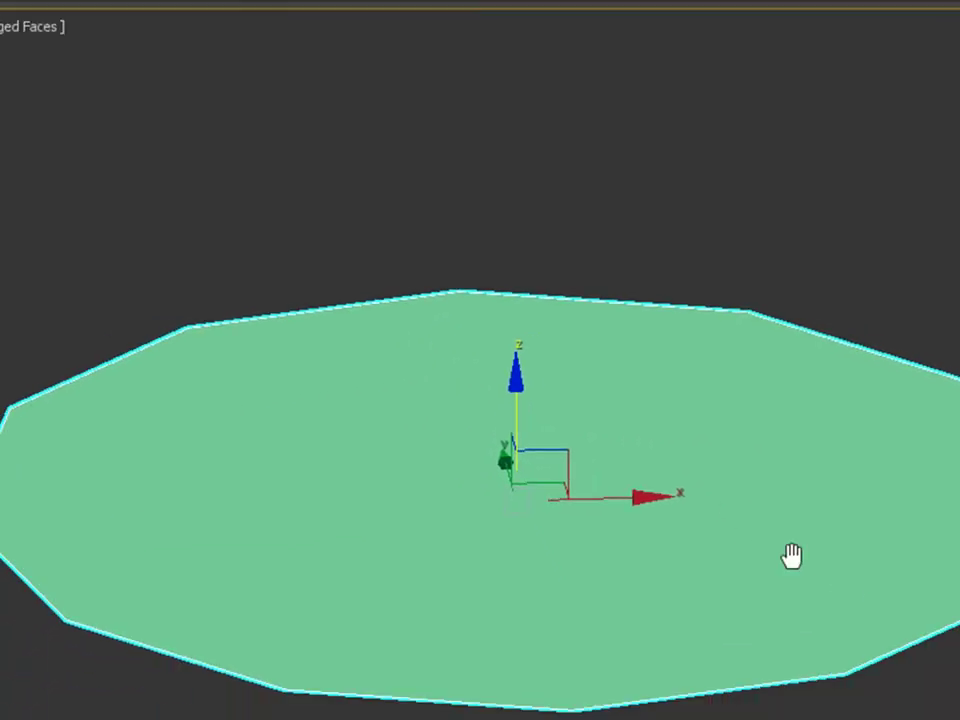
pyautogui.scroll(-6, 600, 395)
# Step: Select the six rear edges of the plate in the top view and extrude them backward along Y into a long strip
pyautogui.moveTo(578, 200); pyautogui.dragTo(193, 340)
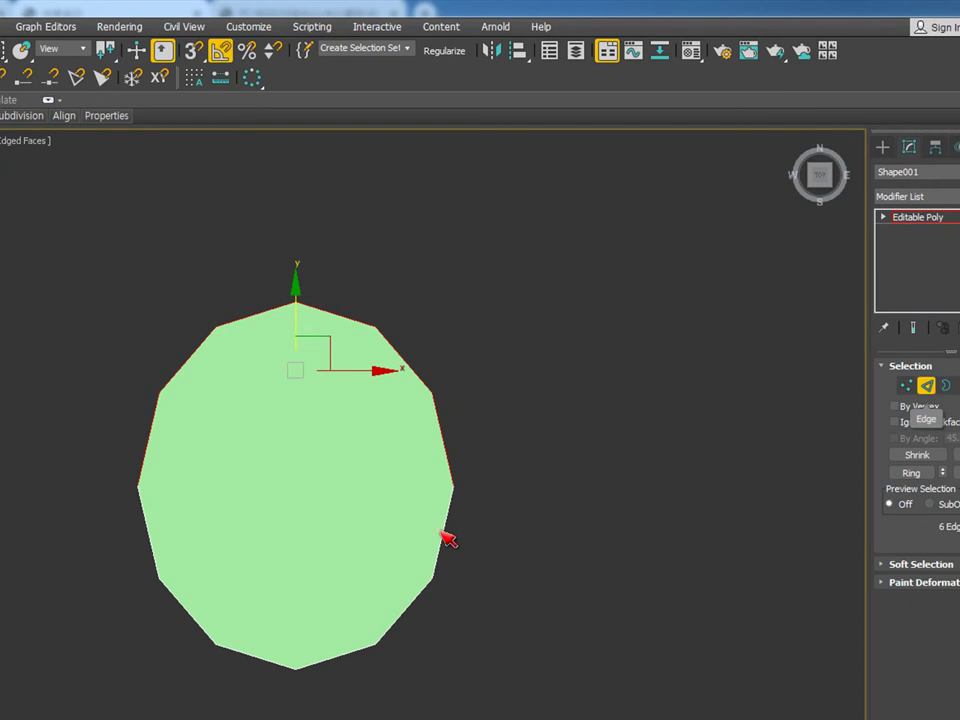
pyautogui.keyDown('shift'); pyautogui.moveTo(296, 303); pyautogui.dragTo(297, 272); pyautogui.keyUp('shift')
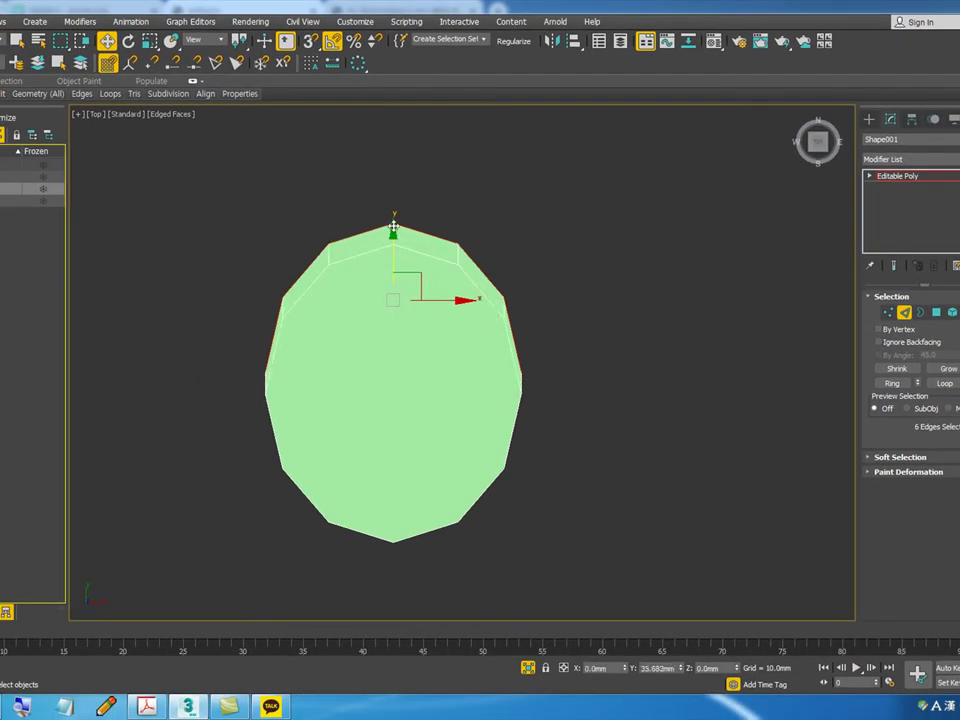
pyautogui.keyDown('shift'); pyautogui.moveTo(394, 227); pyautogui.dragTo(394, 129); pyautogui.keyUp('shift')
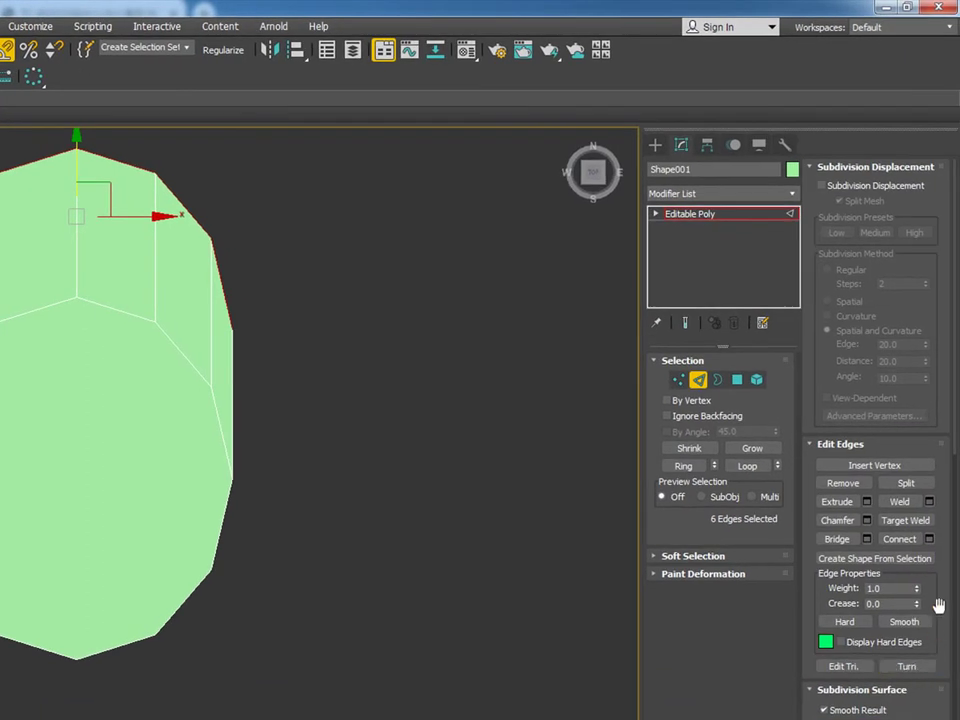
pyautogui.moveTo(938, 595); pyautogui.dragTo(945, 171)
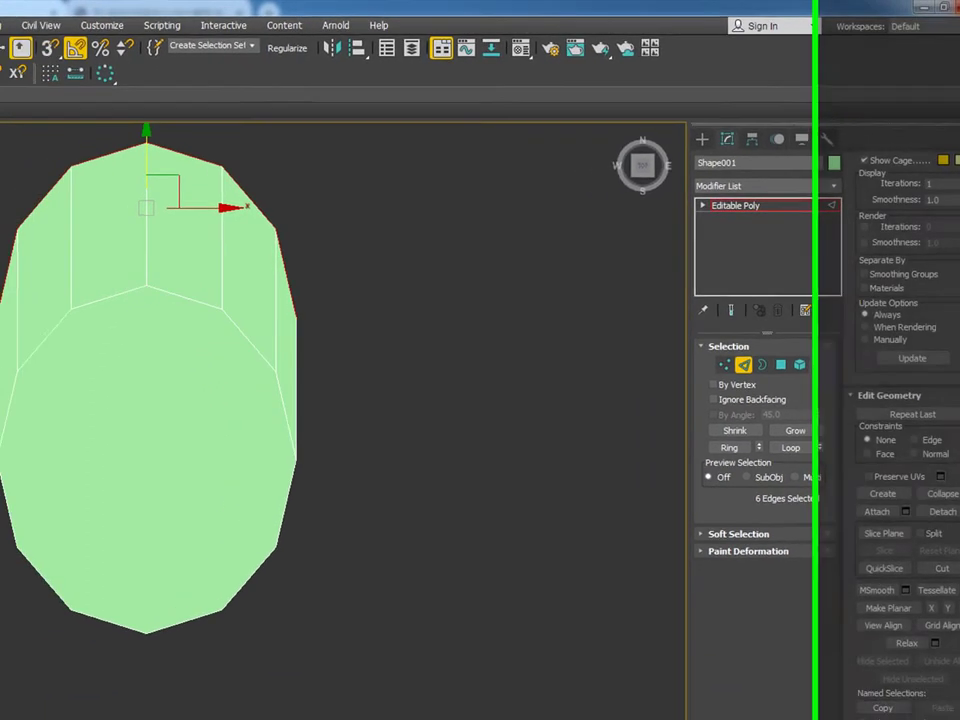
# Step: Flatten the extruded rear edges into a straight line and scale them slightly narrower along X so the strip tapers backward
pyautogui.press('r')
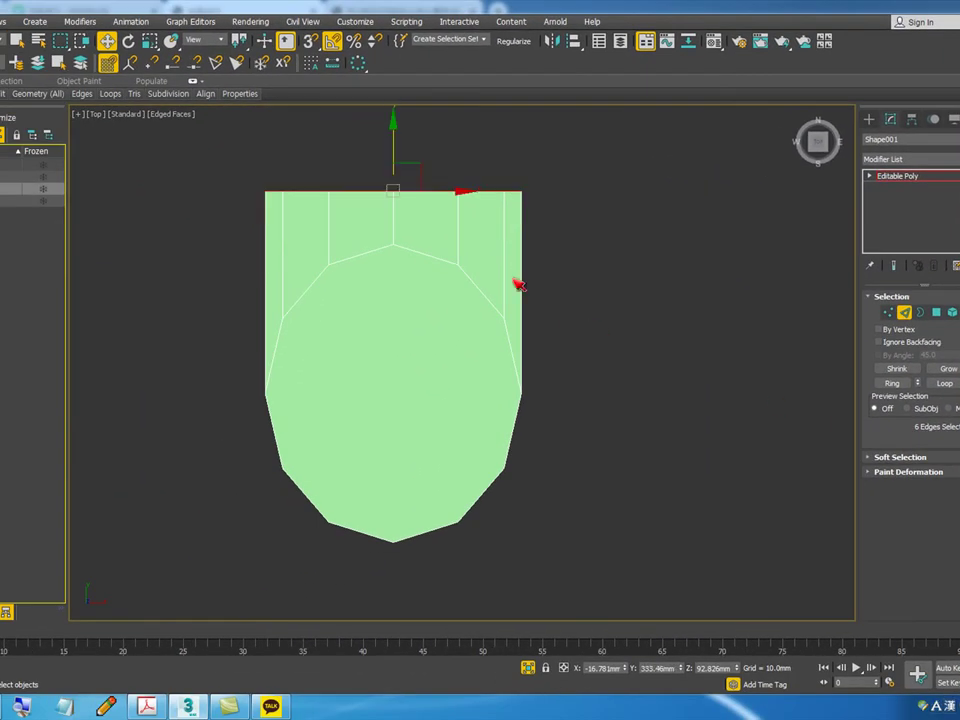
pyautogui.moveTo(574, 317); pyautogui.dragTo(471, 298)
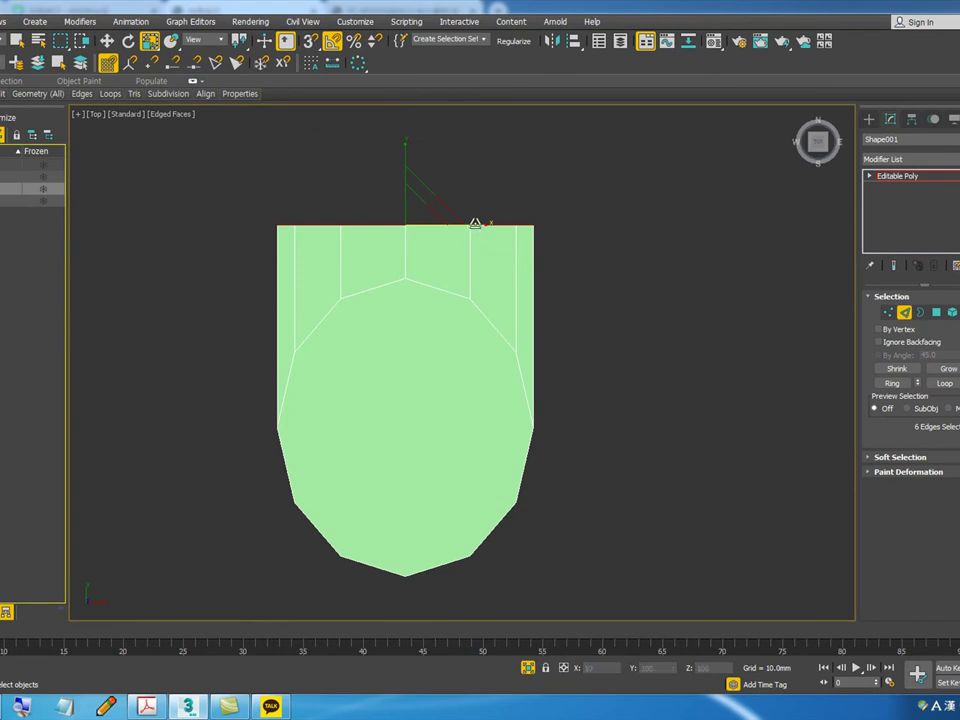
pyautogui.moveTo(477, 222); pyautogui.dragTo(466, 222)
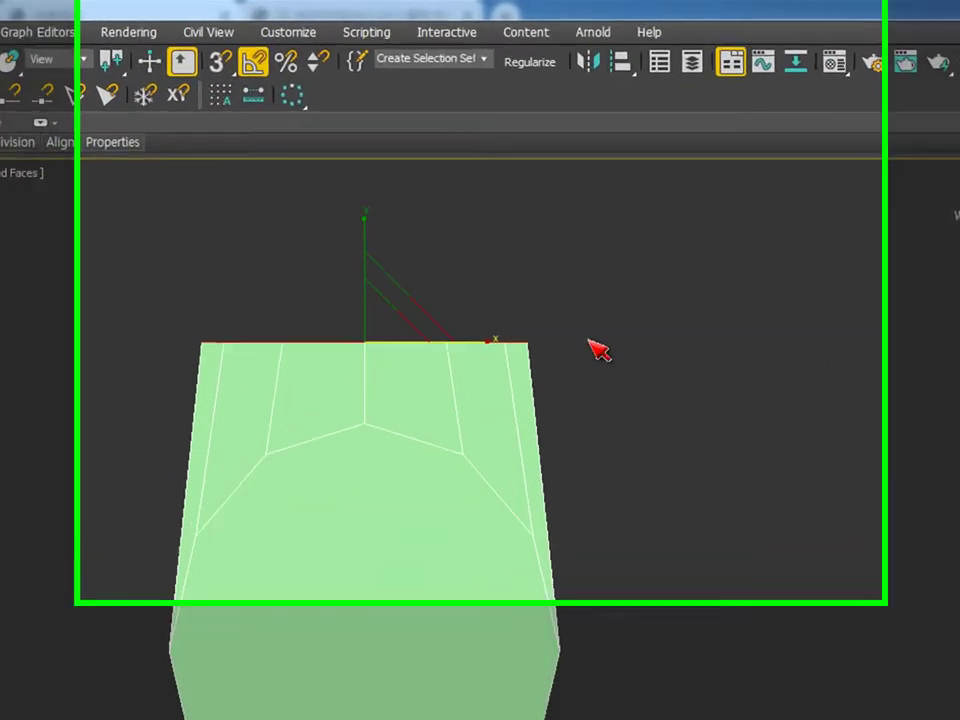
# Step: Move the two outermost rear corner vertices a little forward along Y to chamfer the back corners of the plate
pyautogui.scroll(-2, 639, 356)
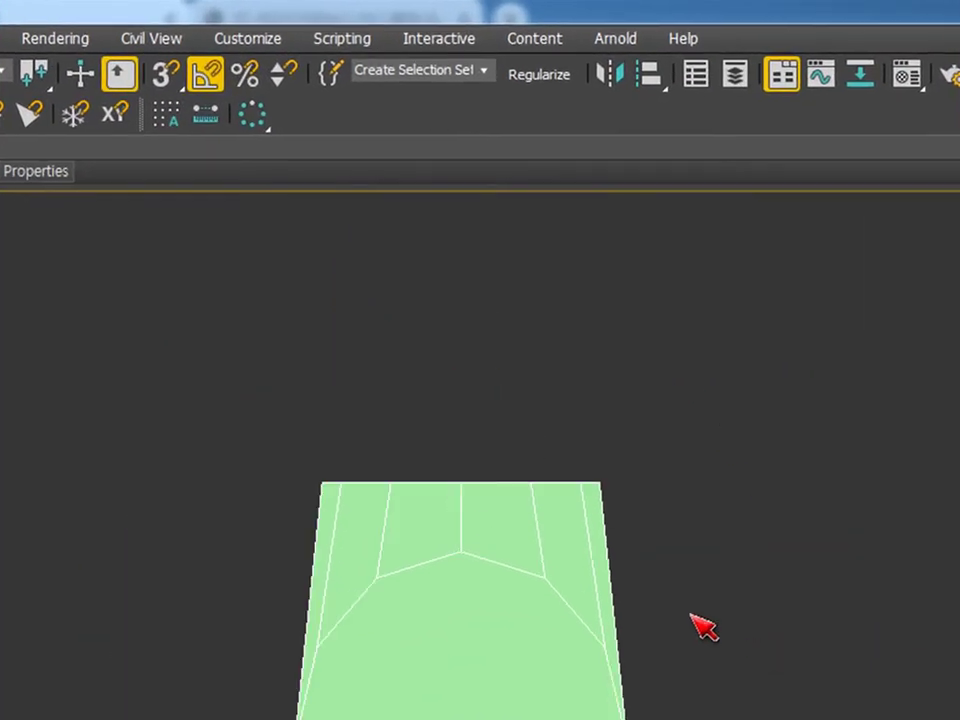
pyautogui.scroll(3, 390, 494)
pyautogui.press('1')
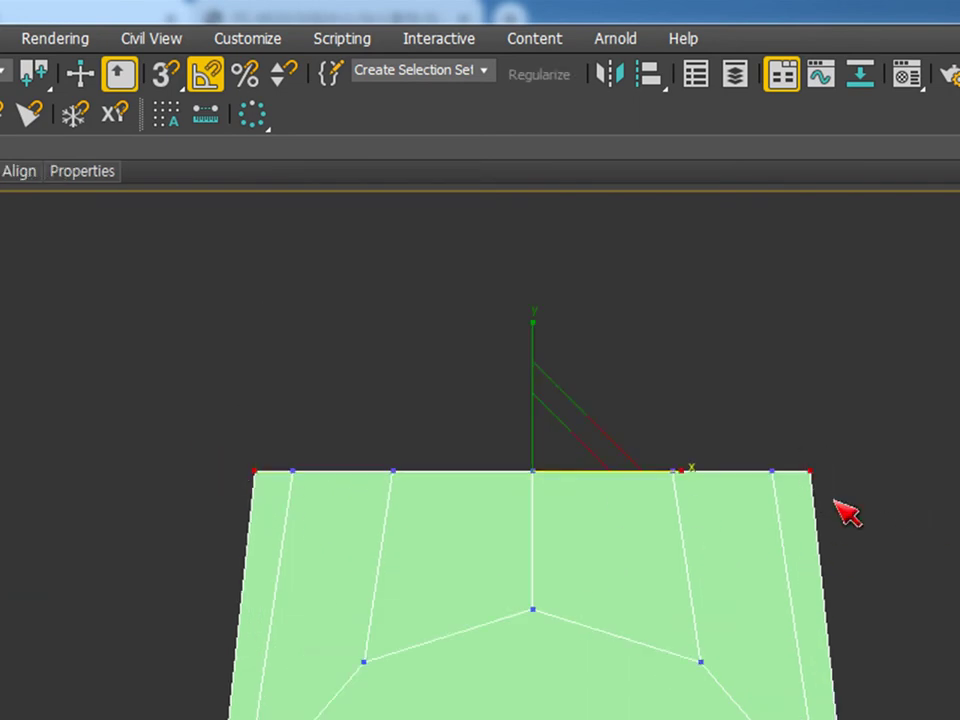
pyautogui.press('w')
pyautogui.moveTo(529, 373); pyautogui.dragTo(531, 389)
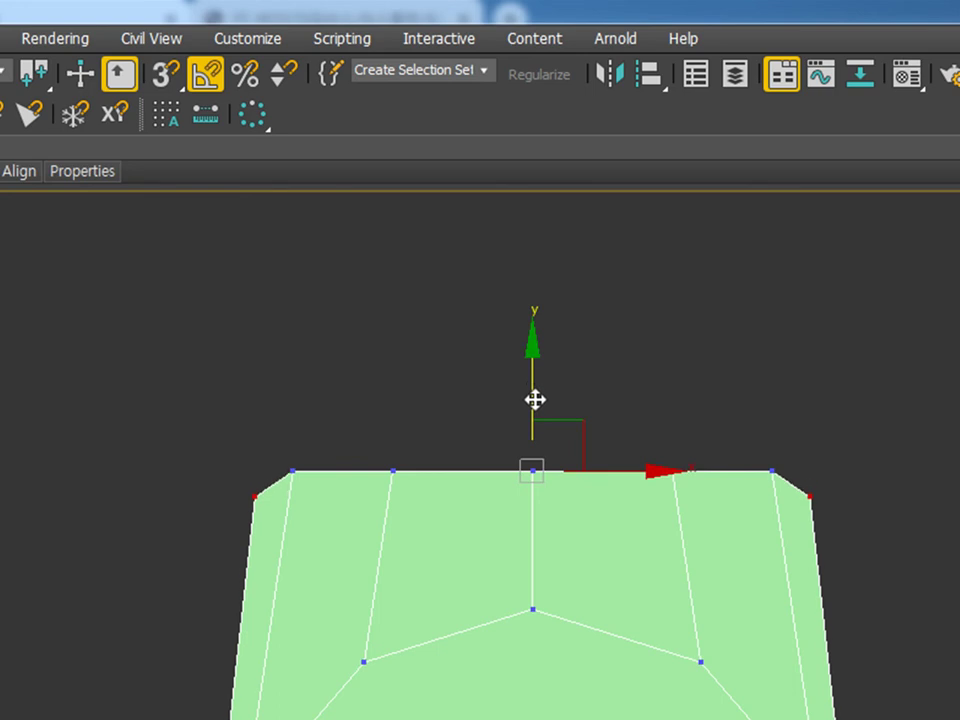
# Step: Move the next two pairs of rear vertices forward along Y by progressively smaller amounts toward the center to curve the back edge
pyautogui.click(293, 471)
pyautogui.keyDown('ctrl'); pyautogui.click(770, 469); pyautogui.keyUp('ctrl')
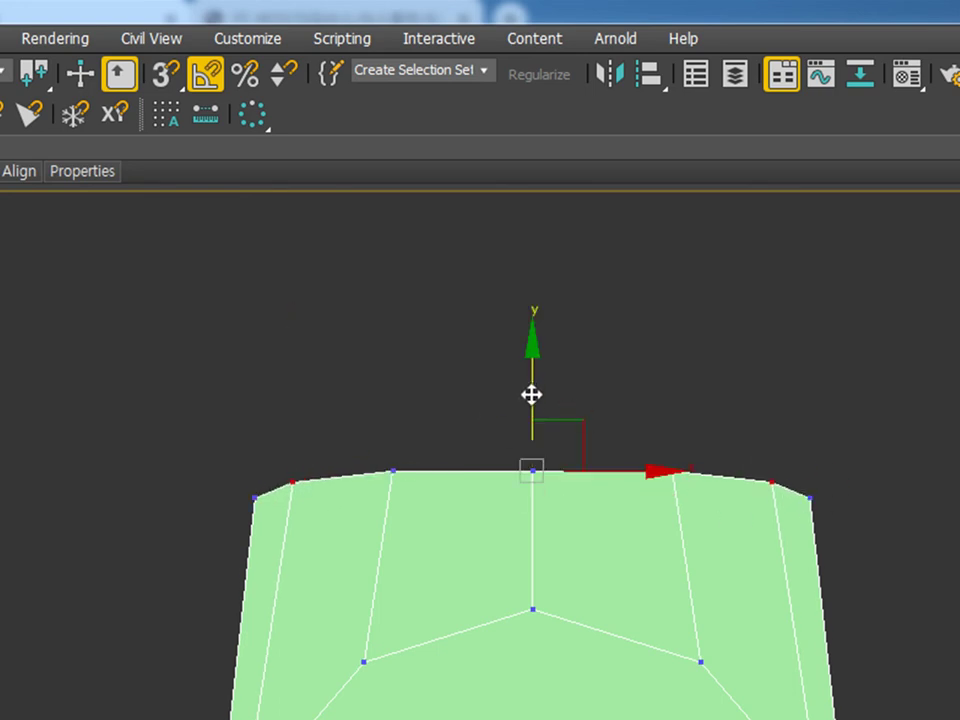
pyautogui.click(624, 365)
pyautogui.click(390, 469)
pyautogui.keyDown('ctrl'); pyautogui.click(672, 472); pyautogui.keyUp('ctrl')
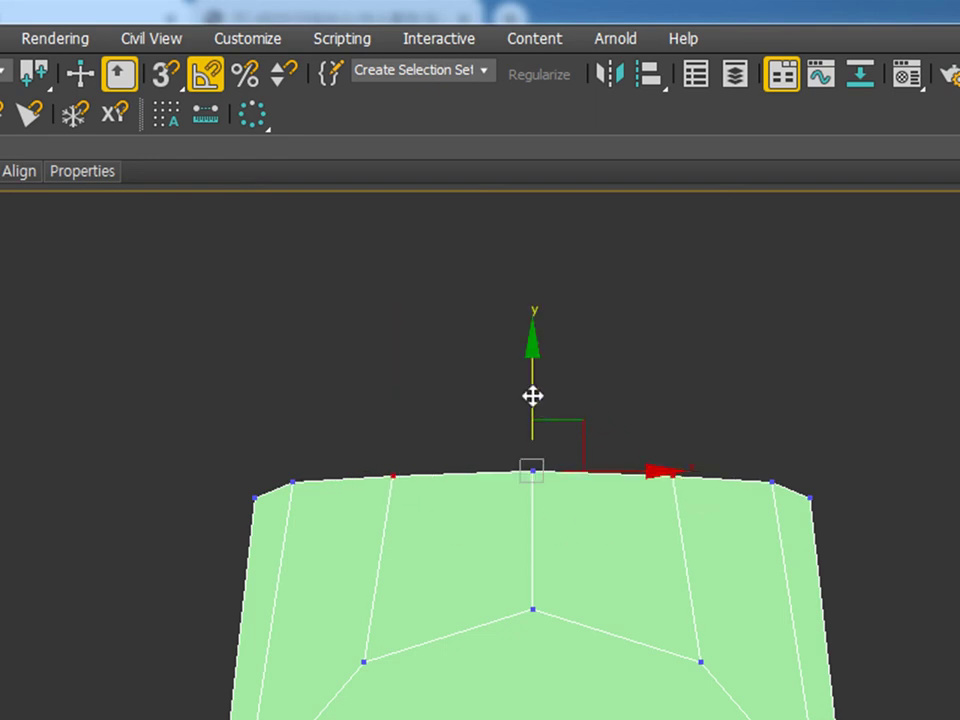
pyautogui.click(757, 368)
pyautogui.scroll(-5, 757, 368)
pyautogui.scroll(2, 589, 446)
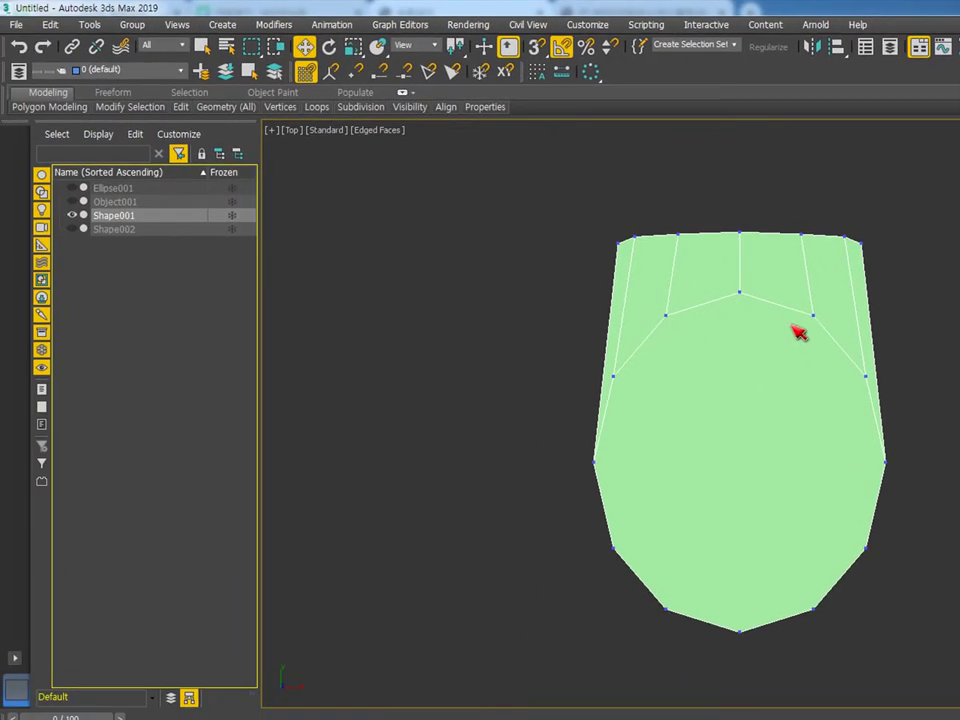
pyautogui.moveTo(940, 400); pyautogui.dragTo(863, 412, button='middle')
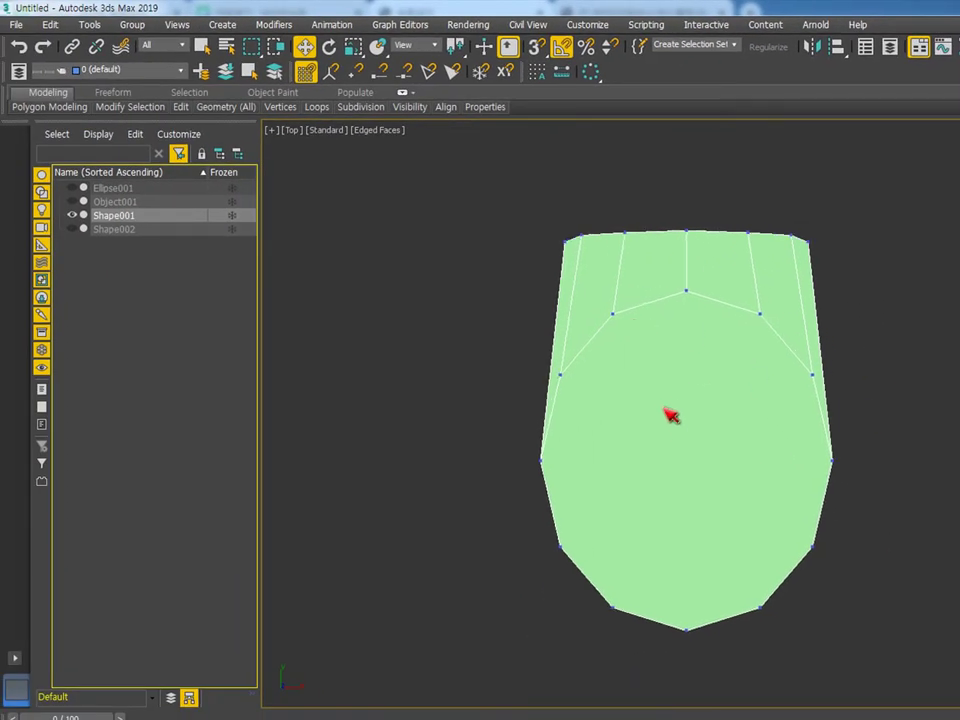
pyautogui.hotkey('alt', 'c')
pyautogui.moveTo(622, 368)
pyautogui.mouseDown()
pyautogui.moveTo(768, 382)
pyautogui.moveTo(755, 543)
pyautogui.mouseUp()
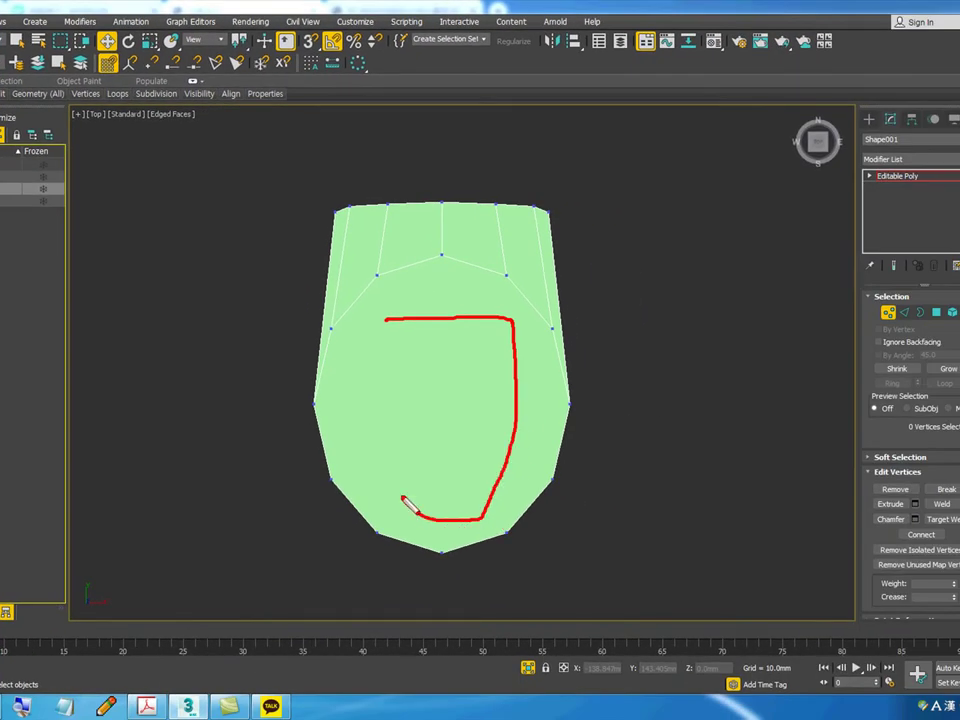
pyautogui.press('Escape')
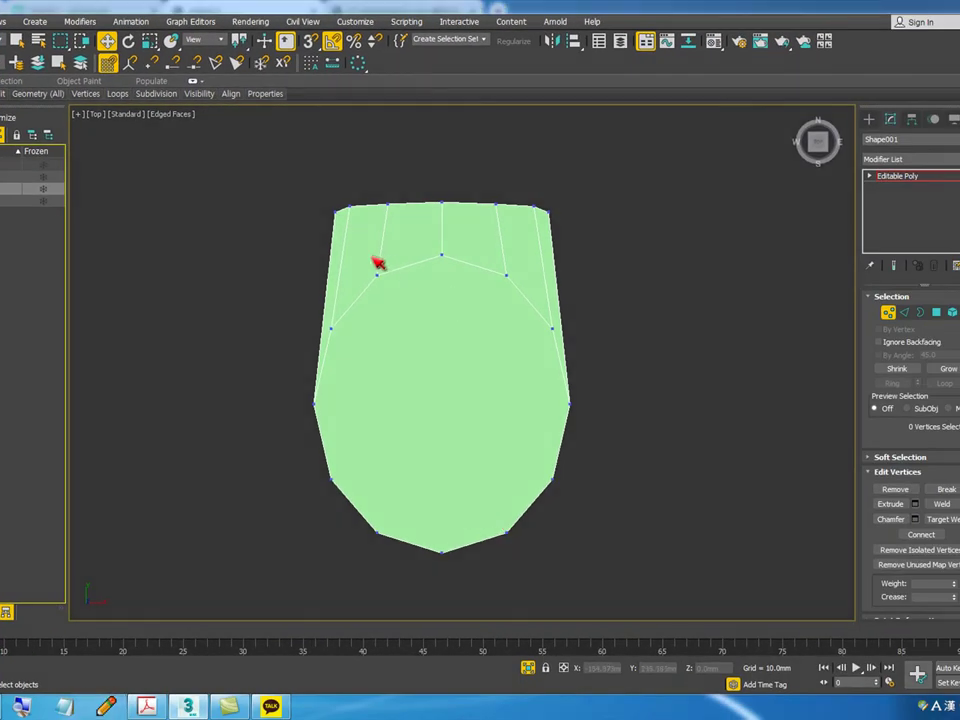
pyautogui.moveTo(520, 299); pyautogui.dragTo(517, 293)
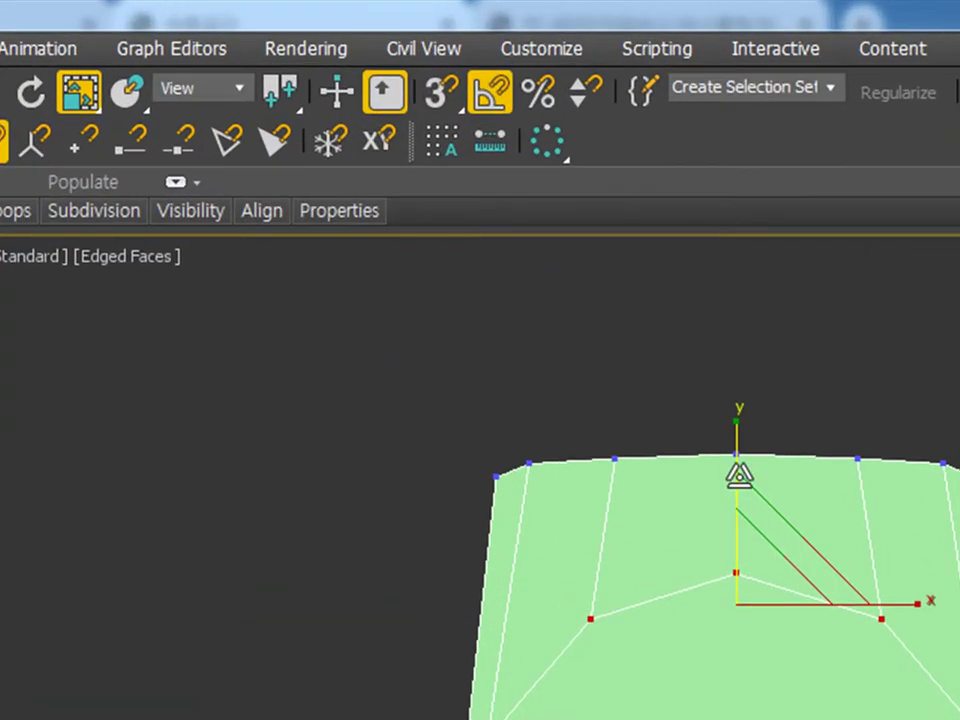
pyautogui.moveTo(738, 475); pyautogui.dragTo(742, 541)
pyautogui.moveTo(742, 597); pyautogui.dragTo(742, 597)
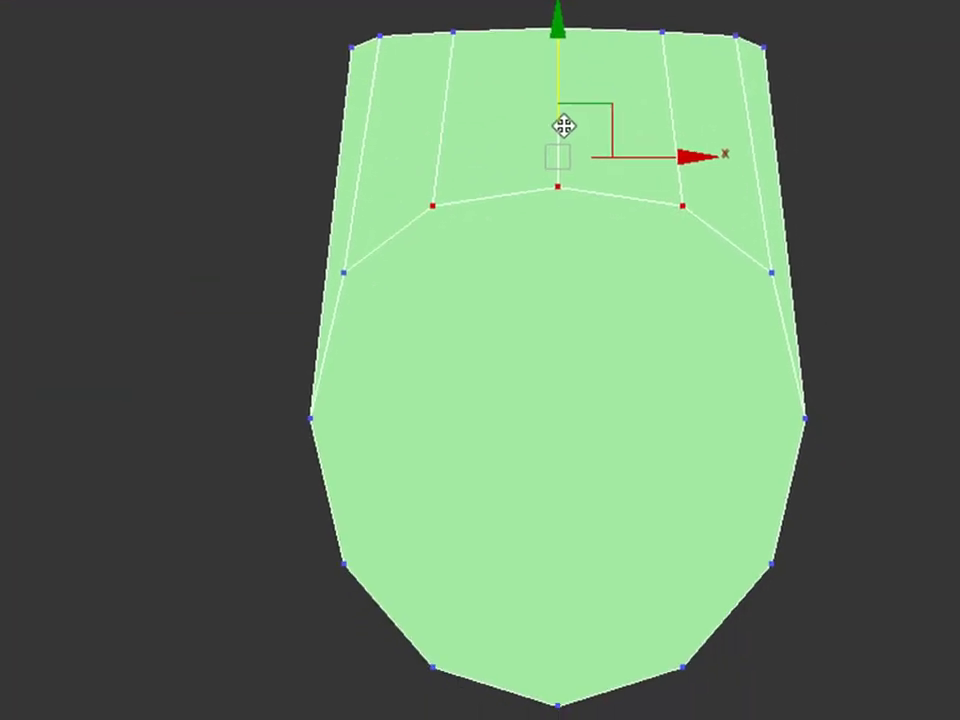
pyautogui.click(910, 283)
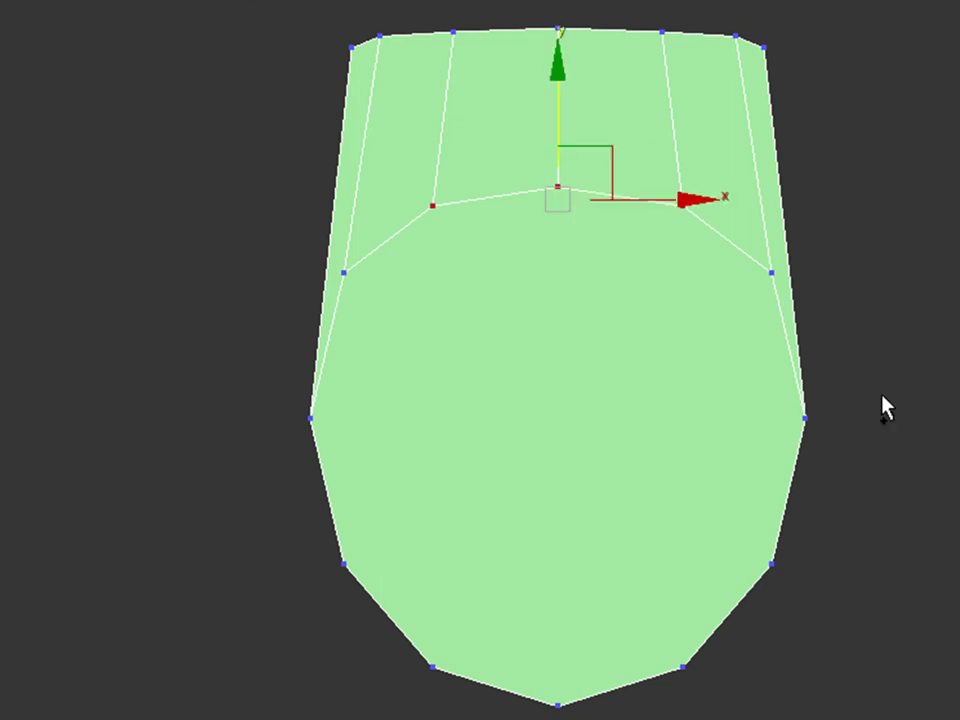
pyautogui.moveTo(884, 408); pyautogui.dragTo(840, 369)
pyautogui.click(858, 196)
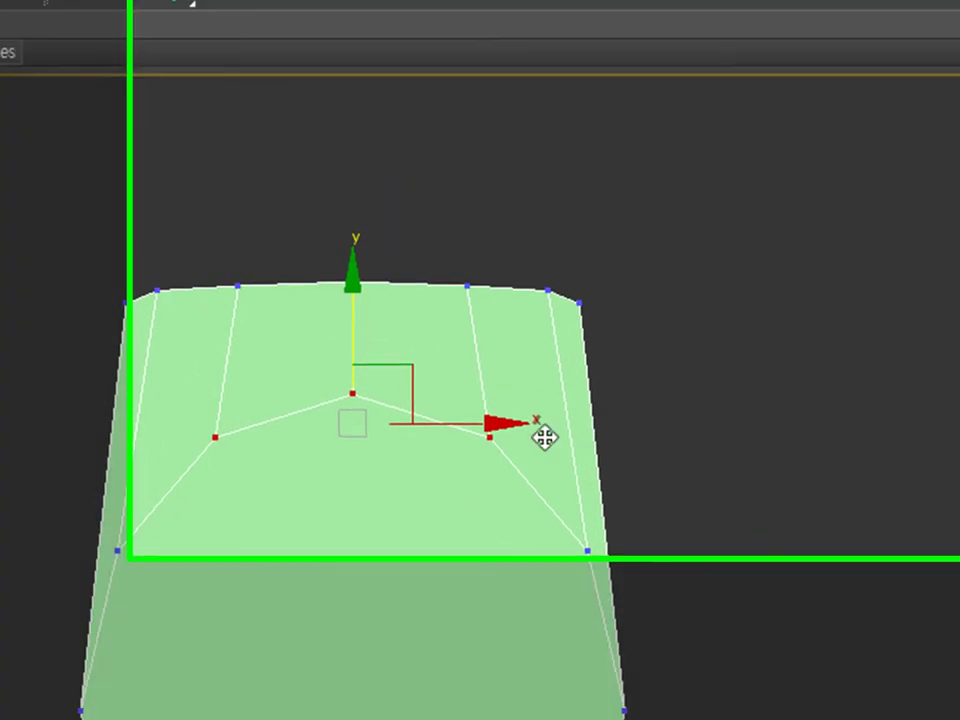
# Step: Select the three rearmost vertices of the oval's outline, scale them slightly narrower along X and flatten their arc along Y
pyautogui.click(642, 124)
pyautogui.moveTo(52, 527); pyautogui.dragTo(424, 636)
pyautogui.press('r')
pyautogui.moveTo(390, 581); pyautogui.dragTo(380, 581)
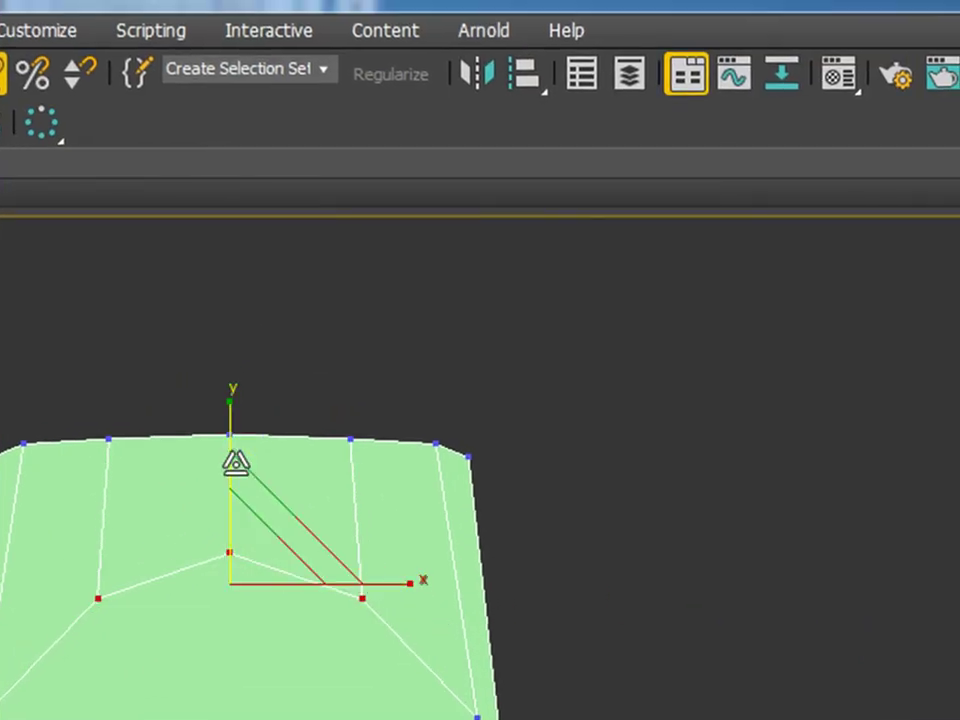
pyautogui.moveTo(233, 438); pyautogui.dragTo(231, 536)
pyautogui.press('w')
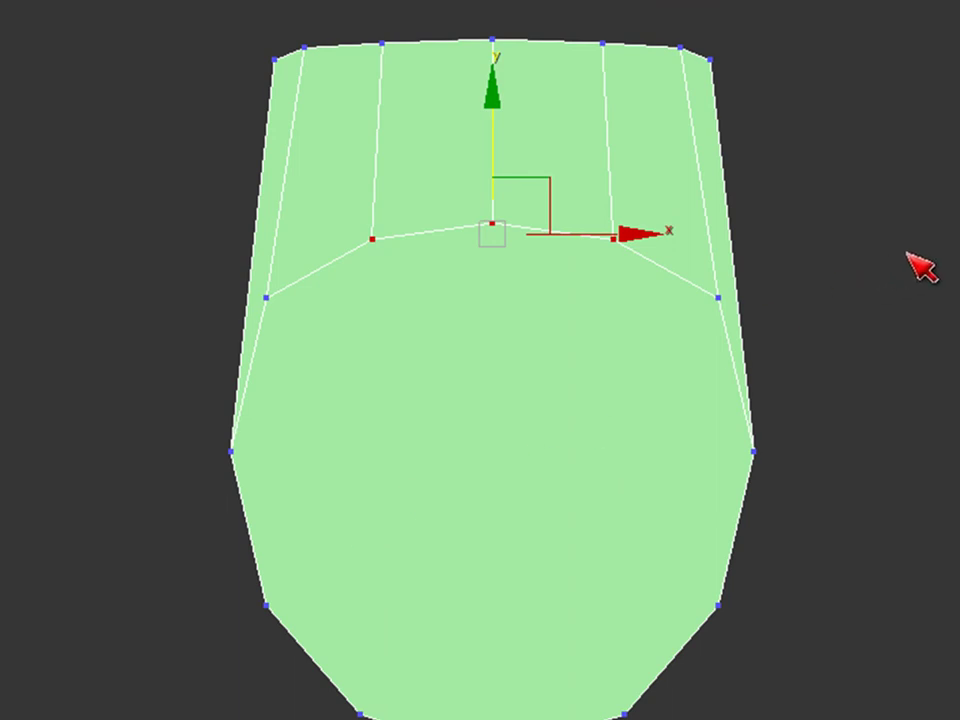
# Step: Switch to the browser's toilet product page and examine the seat opening in the top-view dimension drawing
pyautogui.click(573, 375)
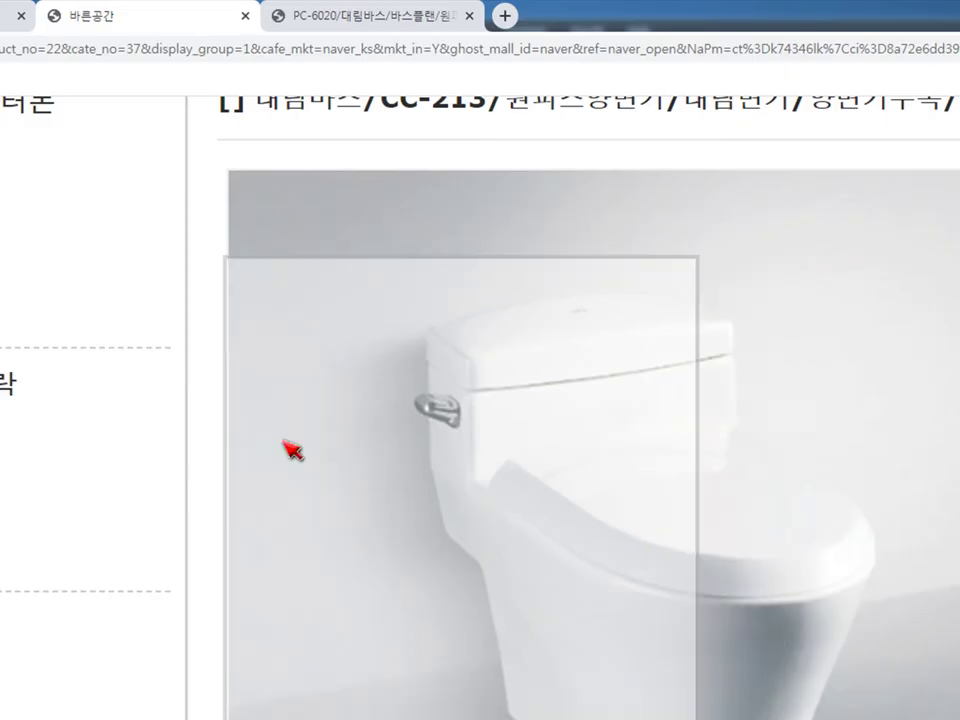
pyautogui.hotkey('ctrl', '0')
pyautogui.keyDown('ctrl'); pyautogui.scroll(-6, 551, 443); pyautogui.keyUp('ctrl')
pyautogui.scroll(-20, 446, 614)
pyautogui.keyDown('ctrl'); pyautogui.scroll(8, 450, 465); pyautogui.keyUp('ctrl')
pyautogui.scroll(5, 456, 190)
pyautogui.keyDown('ctrl'); pyautogui.scroll(1, 456, 247); pyautogui.keyUp('ctrl')
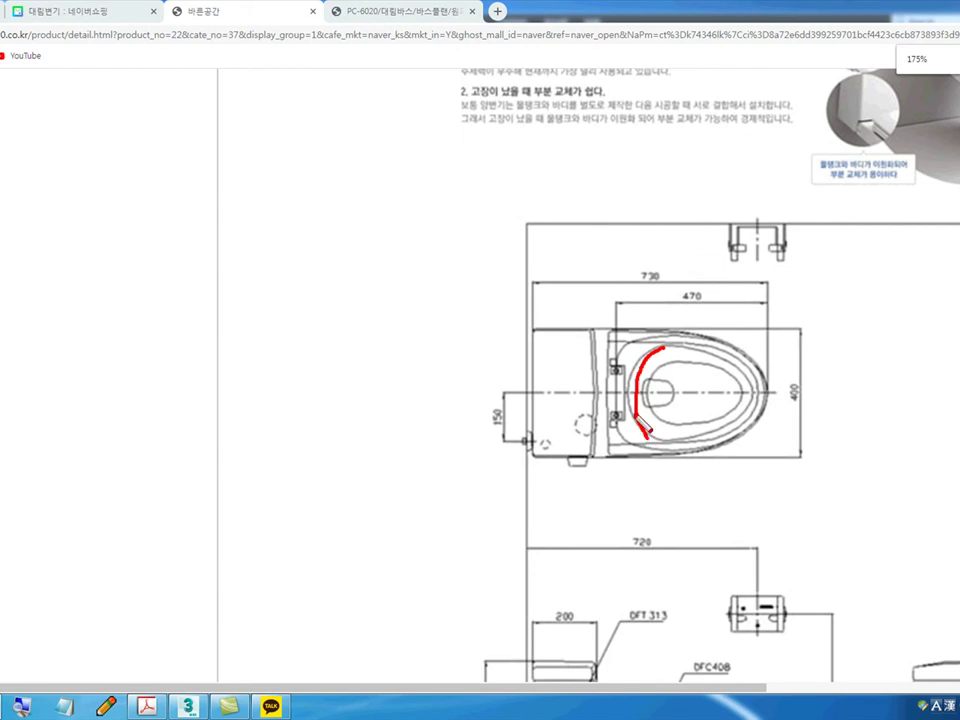
pyautogui.hotkey('alt', 'Tab')
# Step: Select the large oval polygon of the plate and inset it by 70 mm as a group
pyautogui.click(493, 355)
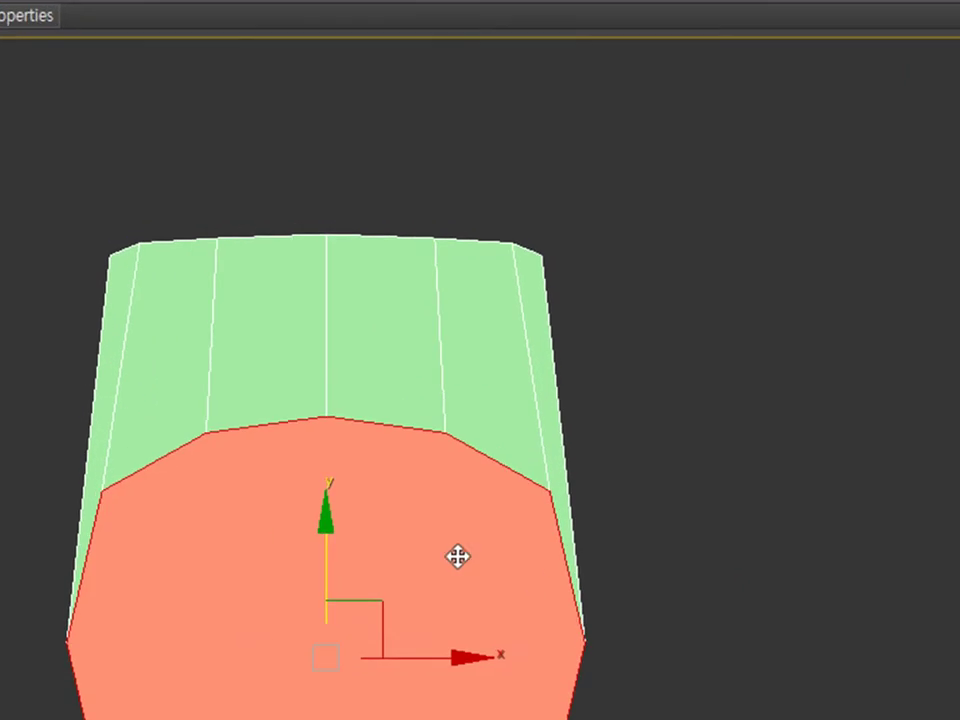
pyautogui.rightClick(479, 373)
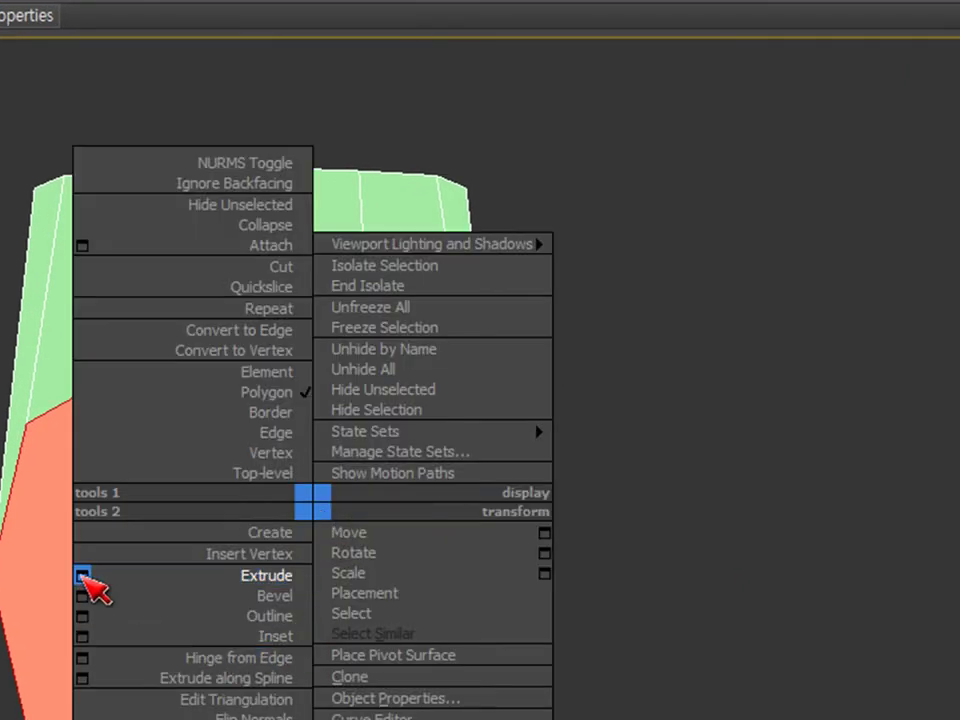
pyautogui.click(84, 636)
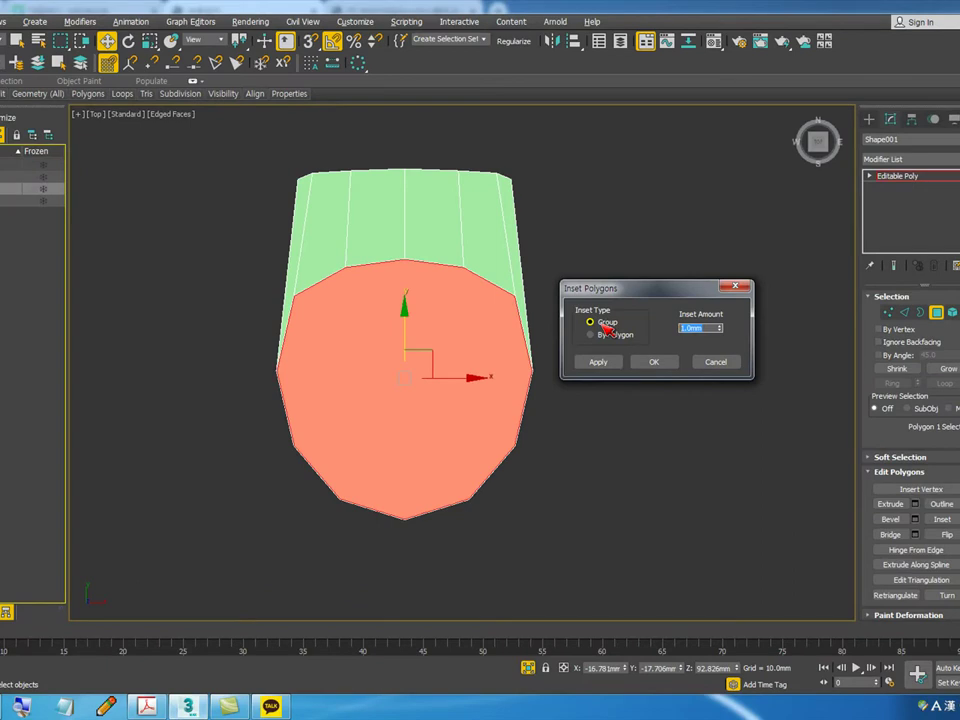
pyautogui.write('70')
pyautogui.press('Return')
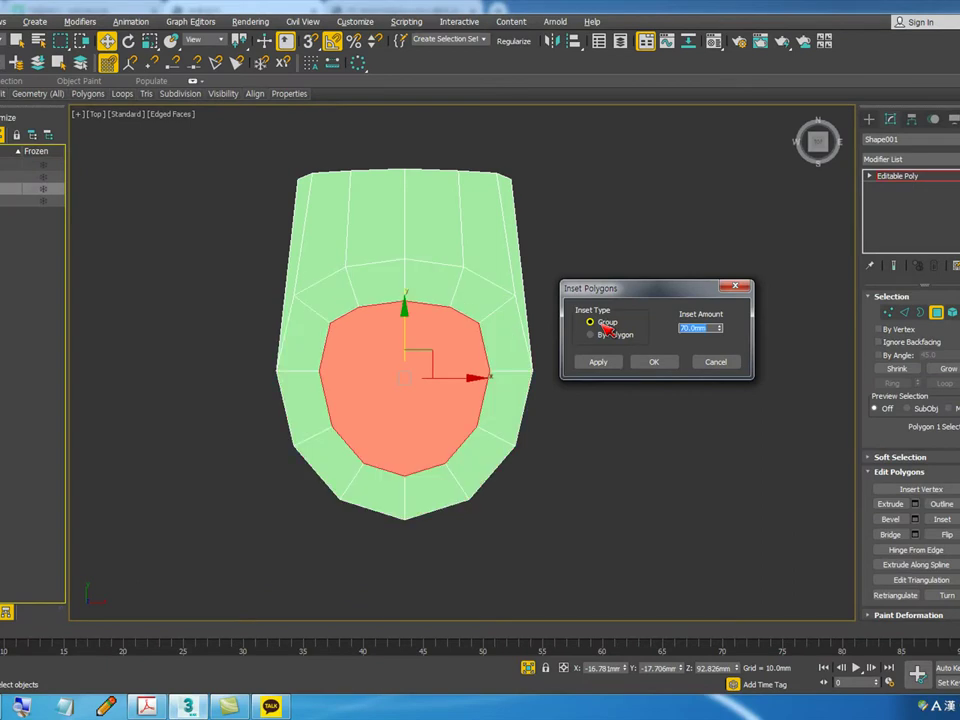
pyautogui.click(668, 368)
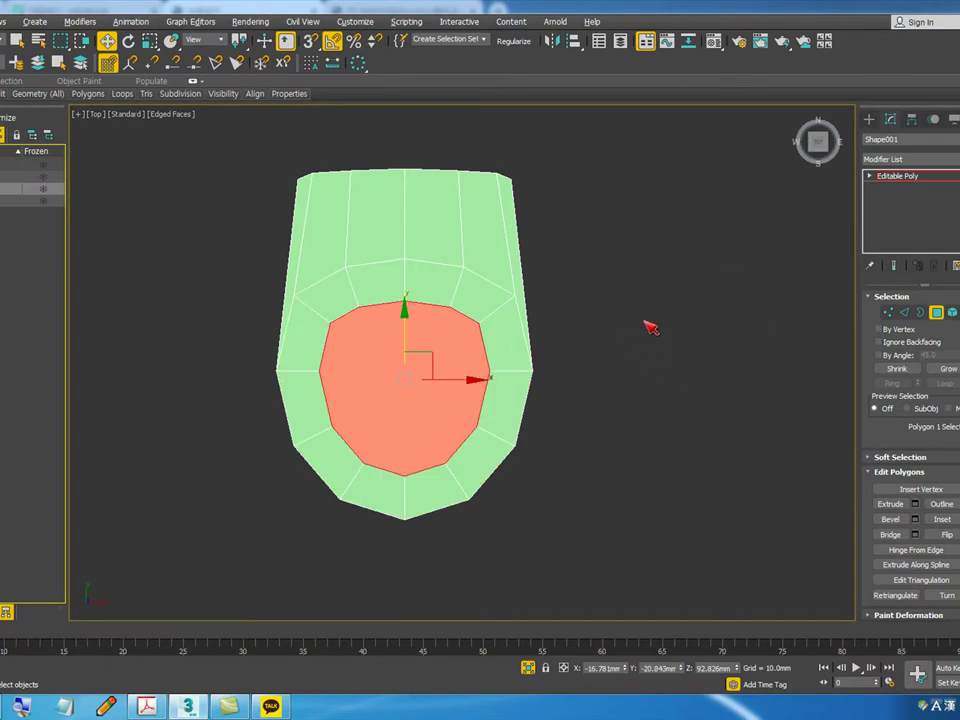
# Step: Delete the inset inner polygon to open the seat's hole and check the ring from an angle
pyautogui.click(637, 349)
pyautogui.click(429, 361)
pyautogui.press('Delete')
pyautogui.keyDown('alt'); pyautogui.moveTo(490, 399); pyautogui.dragTo(475, 357, button='middle'); pyautogui.keyUp('alt')
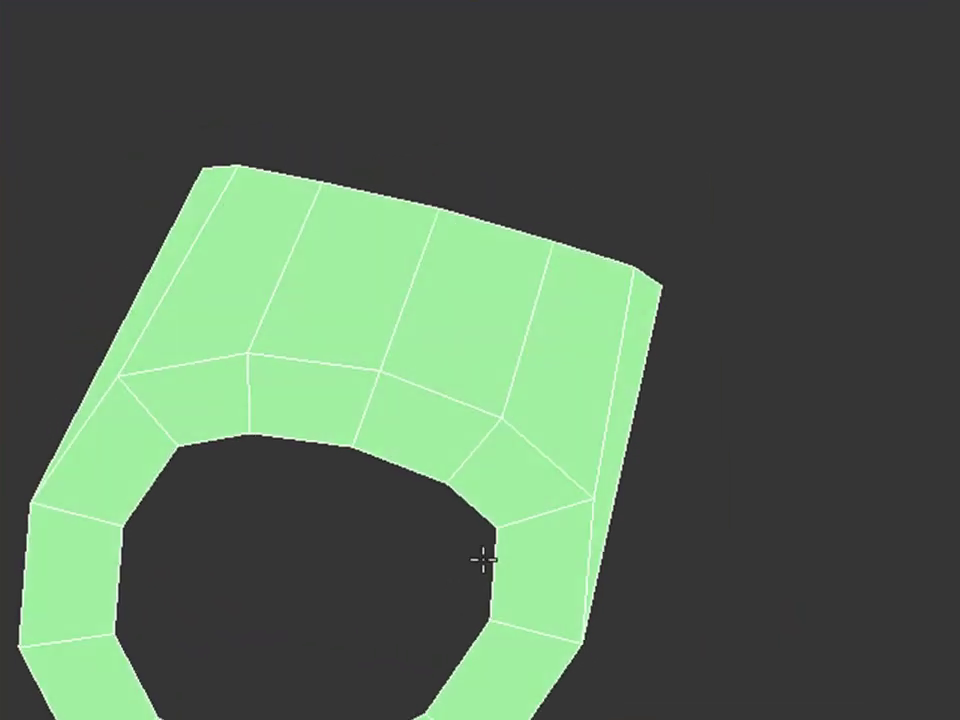
pyautogui.keyDown('alt'); pyautogui.moveTo(483, 560); pyautogui.dragTo(320, 470, button='middle'); pyautogui.keyUp('alt')
# Step: Select the whole row of rear vertices, move it forward along Y to shorten the strip and scale it slightly narrower along X
pyautogui.press('1')
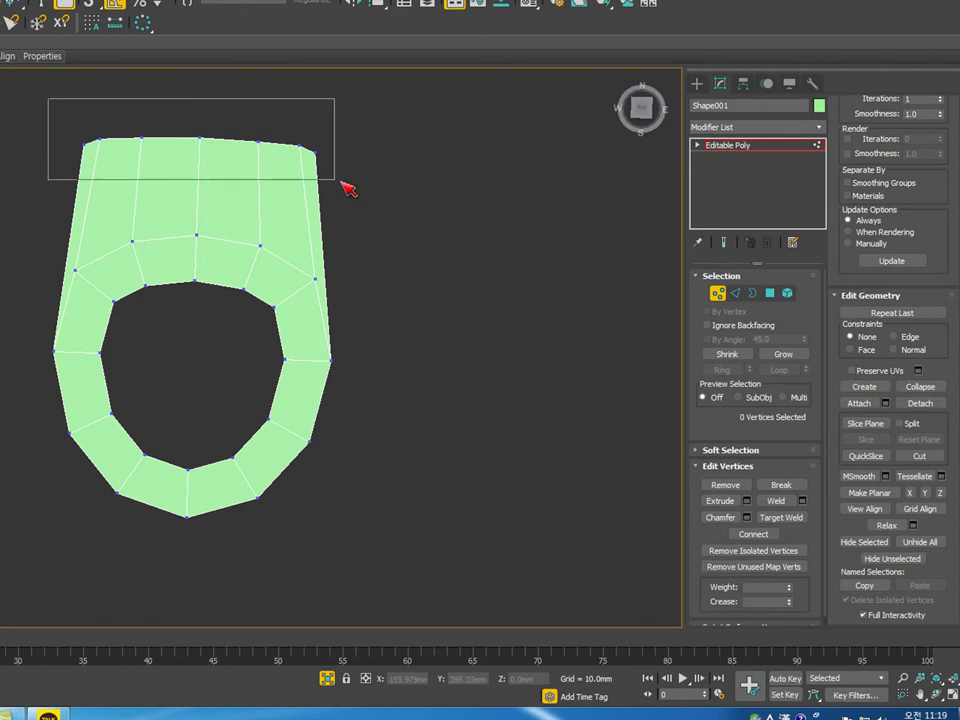
pyautogui.moveTo(341, 181); pyautogui.dragTo(341, 181)
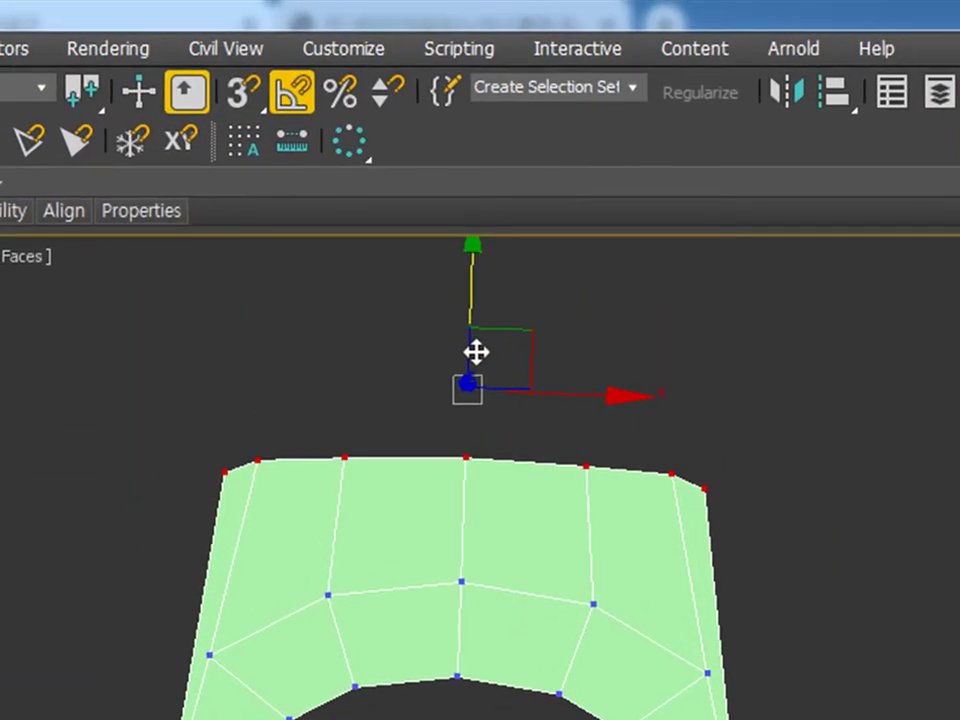
pyautogui.click(150, 429)
pyautogui.moveTo(107, 388); pyautogui.dragTo(775, 550)
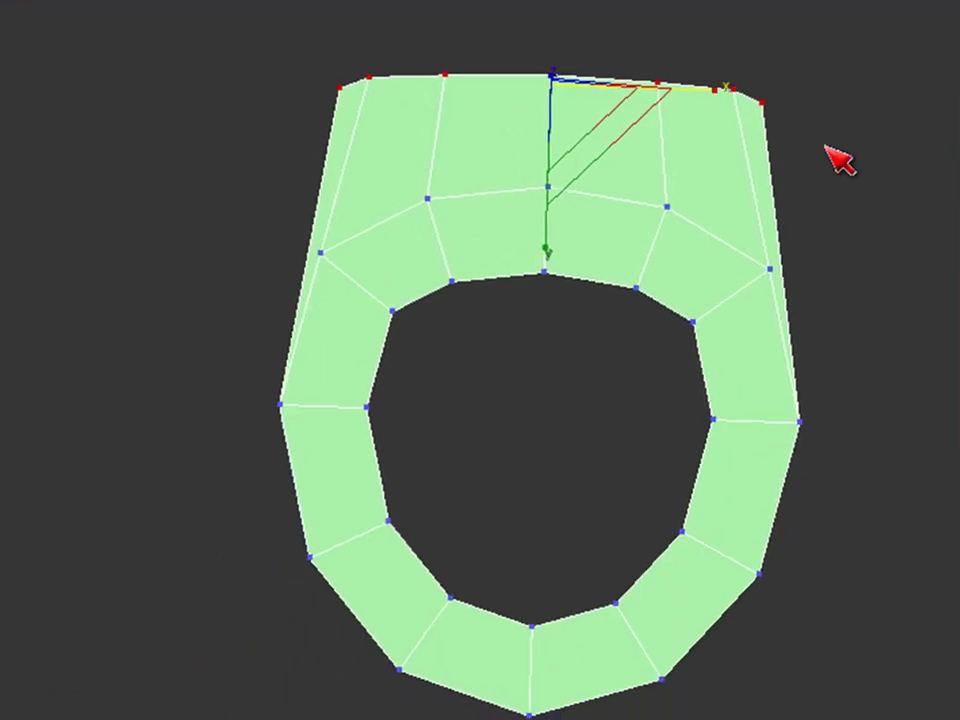
pyautogui.click(662, 386)
# Step: Select all vertices around the seat's inner opening and scale them narrower along X
pyautogui.moveTo(353, 271); pyautogui.dragTo(724, 639)
pyautogui.press('k')
pyautogui.moveTo(697, 643); pyautogui.dragTo(612, 530, button='middle')
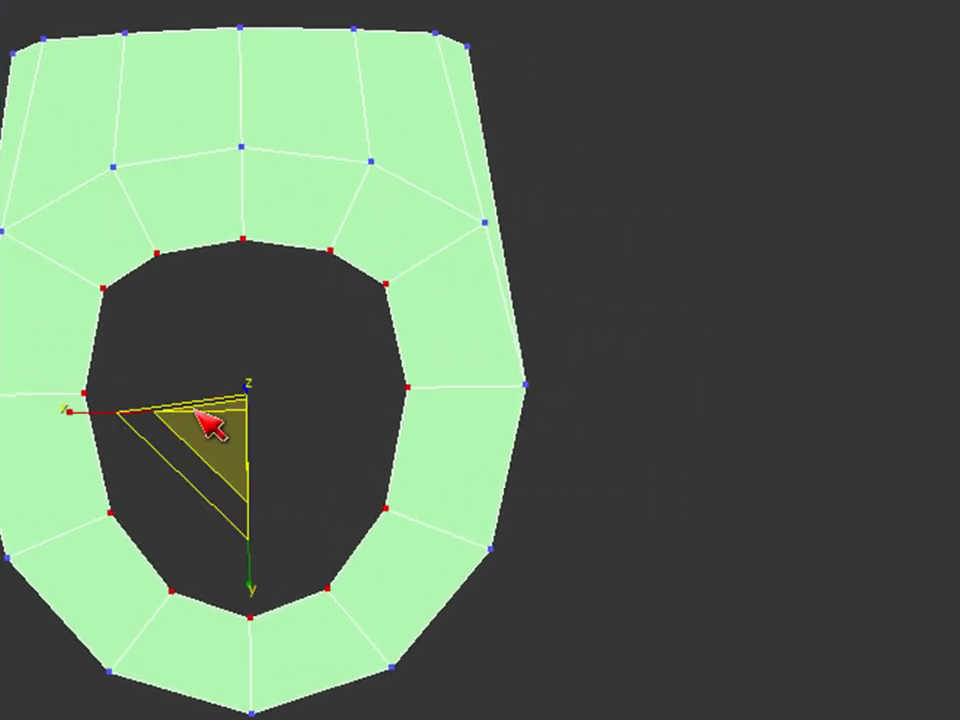
pyautogui.click(925, 456)
# Step: Select all polygons of the seat ring and extrude them 25 mm as a group
pyautogui.moveTo(650, 432); pyautogui.dragTo(728, 249, button='middle')
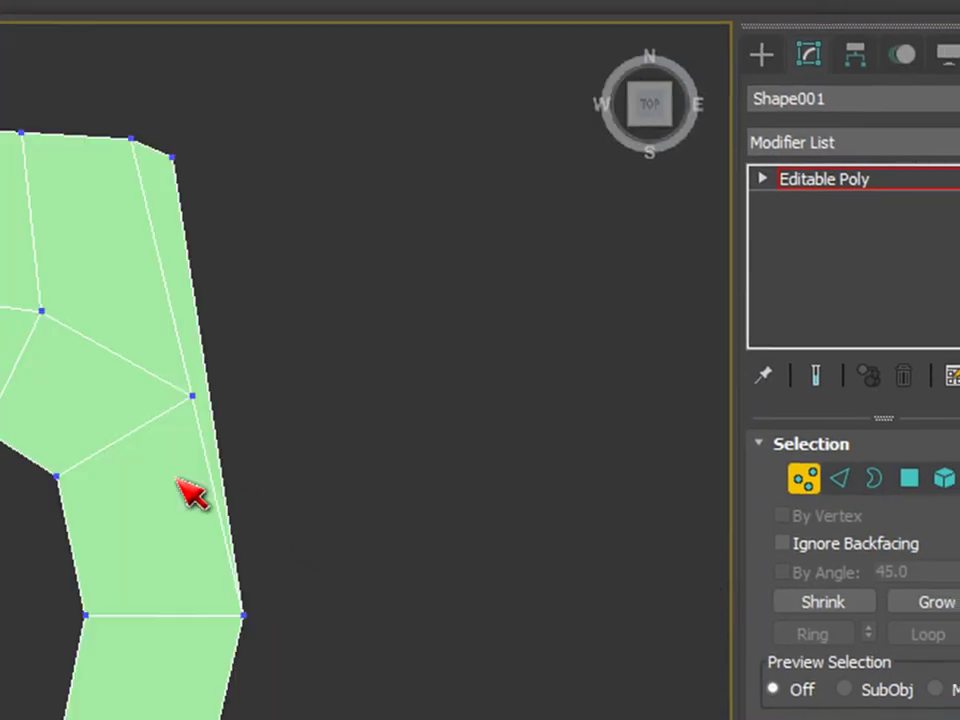
pyautogui.moveTo(188, 493); pyautogui.dragTo(246, 456, button='middle')
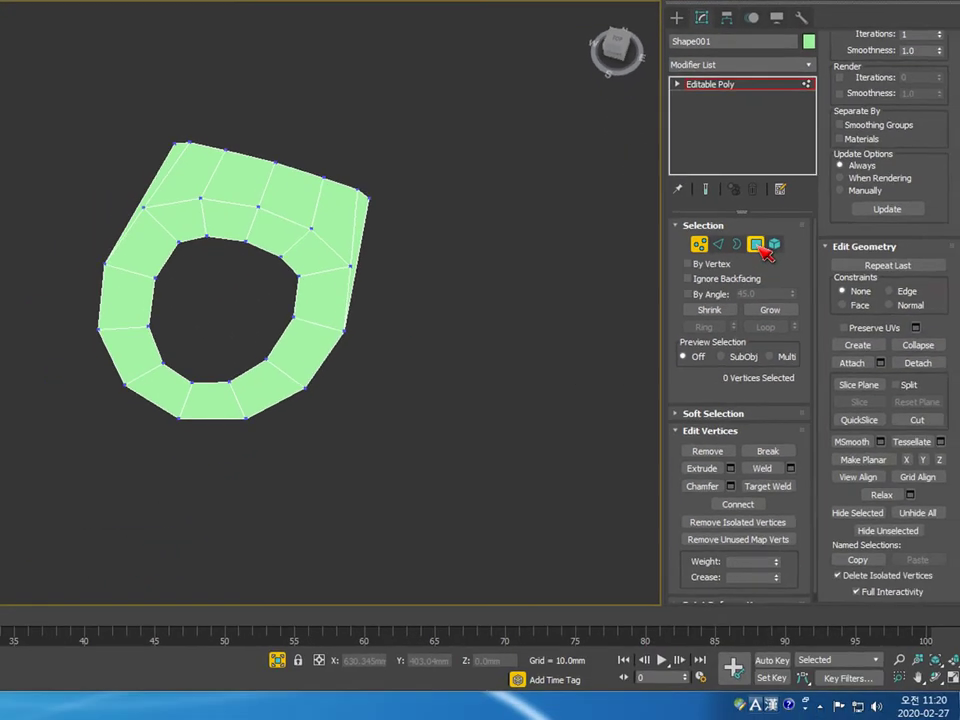
pyautogui.click(907, 478)
pyautogui.moveTo(691, 213); pyautogui.dragTo(0, 719)
pyautogui.keyDown('alt'); pyautogui.moveTo(340, 450); pyautogui.dragTo(312, 247, button='middle'); pyautogui.keyUp('alt')
pyautogui.rightClick(312, 247)
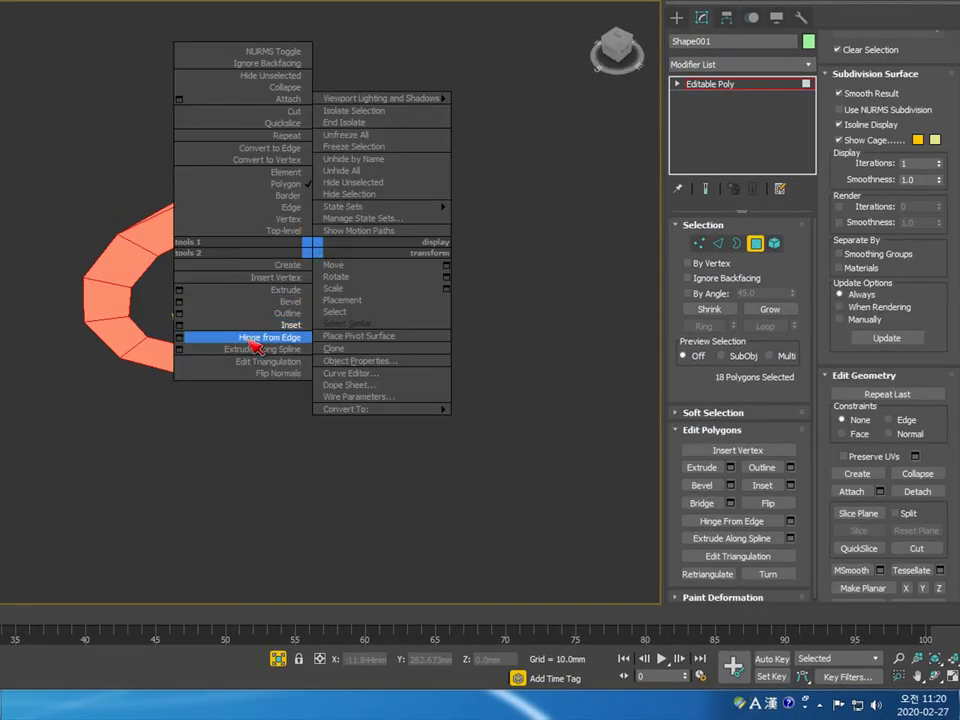
pyautogui.click(180, 290)
pyautogui.keyDown('alt'); pyautogui.moveTo(180, 290); pyautogui.dragTo(71, 381, button='middle'); pyautogui.keyUp('alt')
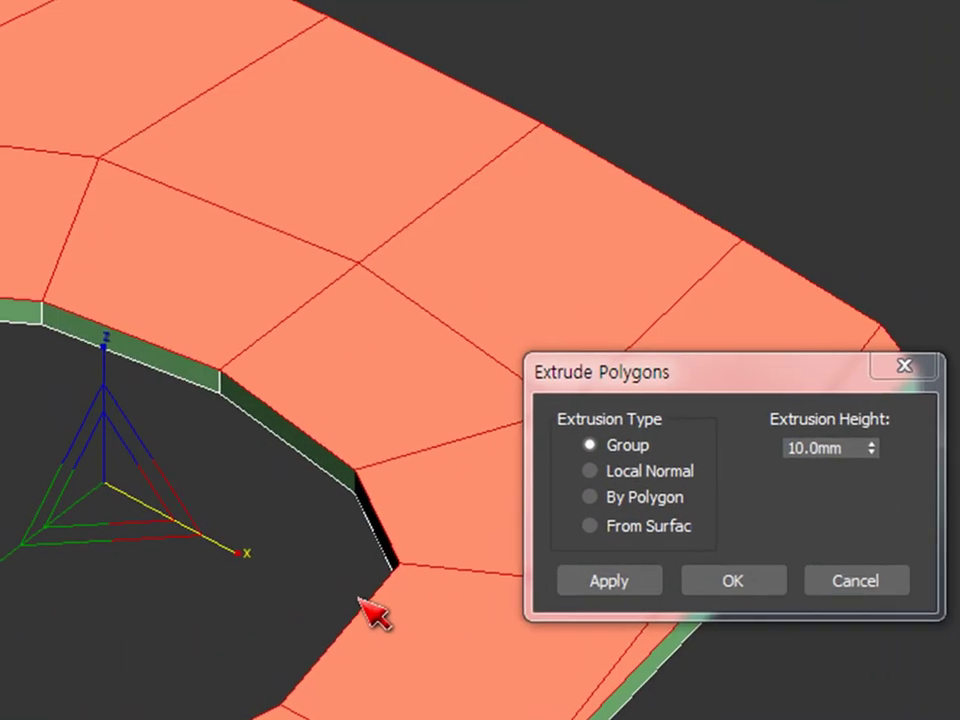
pyautogui.scroll(-5, 390, 590)
pyautogui.keyDown('alt'); pyautogui.moveTo(407, 561); pyautogui.dragTo(420, 600, button='middle'); pyautogui.keyUp('alt')
pyautogui.click(855, 452)
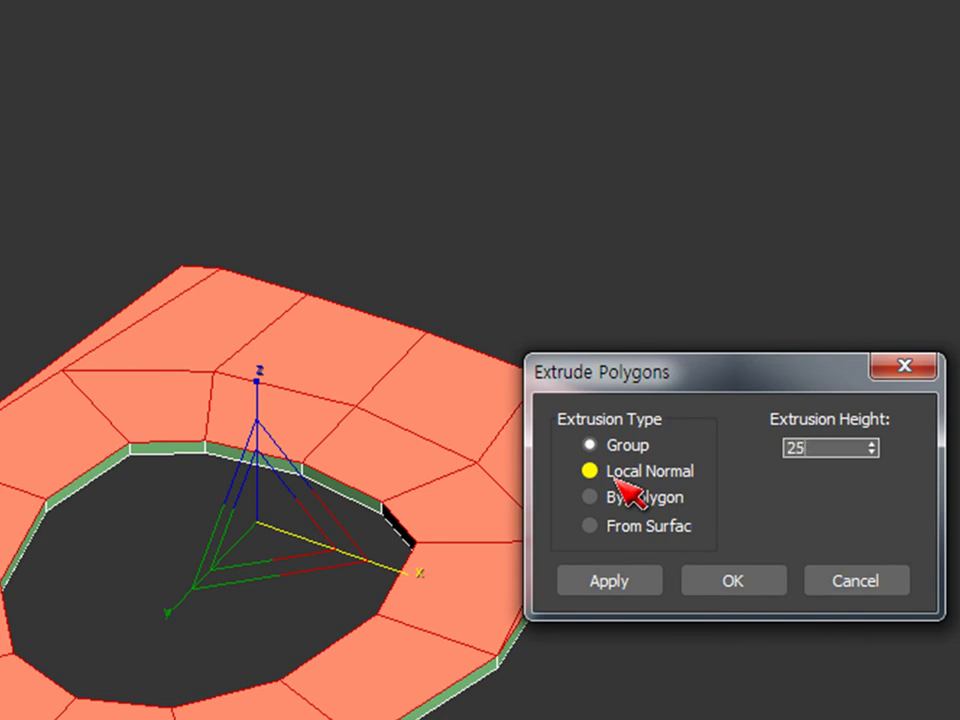
pyautogui.press('Return')
pyautogui.click(770, 590)
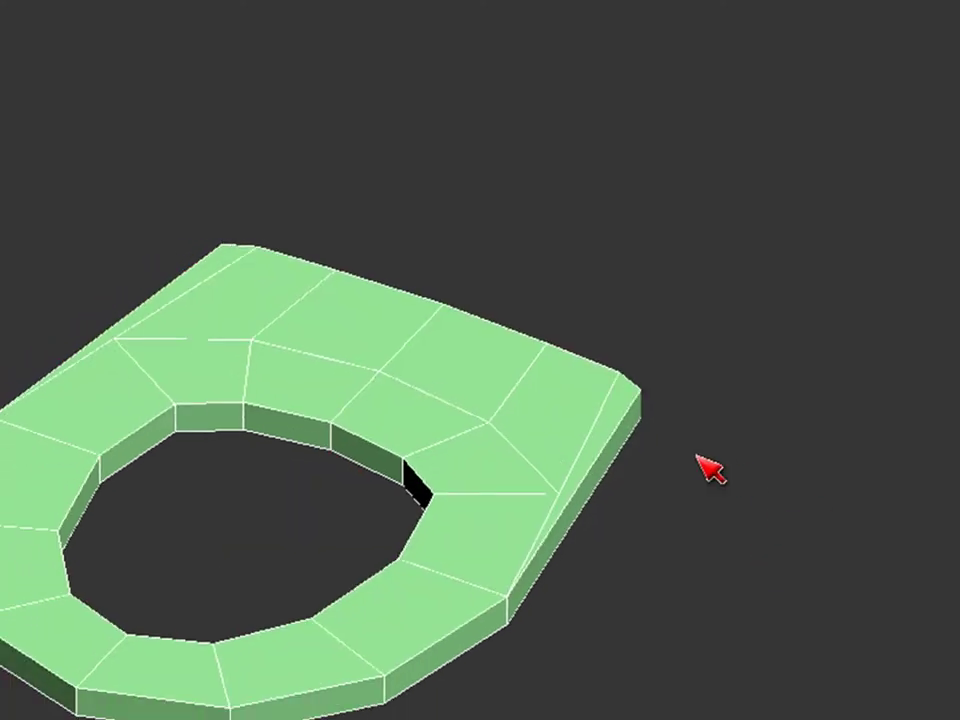
# Step: Apply a MeshSmooth modifier to the seat and exit isolation to show the whole toilet
pyautogui.scroll(-3, 600, 564)
pyautogui.keyDown('alt'); pyautogui.moveTo(730, 363); pyautogui.dragTo(687, 292, button='middle'); pyautogui.keyUp('alt')
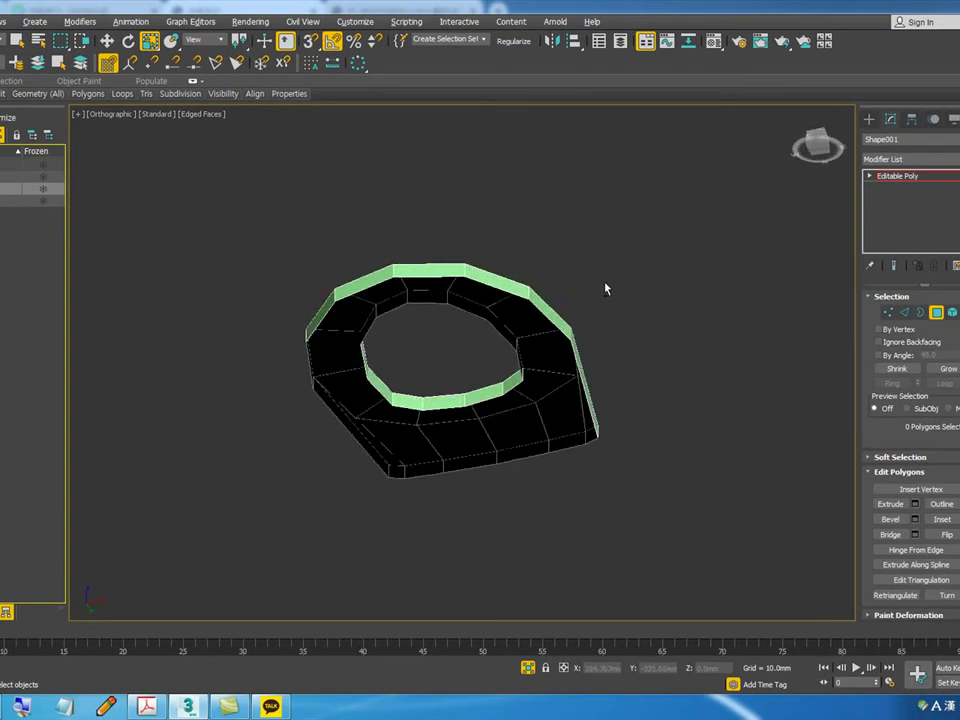
pyautogui.keyDown('alt'); pyautogui.moveTo(605, 289); pyautogui.dragTo(553, 339, button='middle'); pyautogui.keyUp('alt')
pyautogui.scroll(4, 522, 317)
pyautogui.scroll(-4, 522, 317)
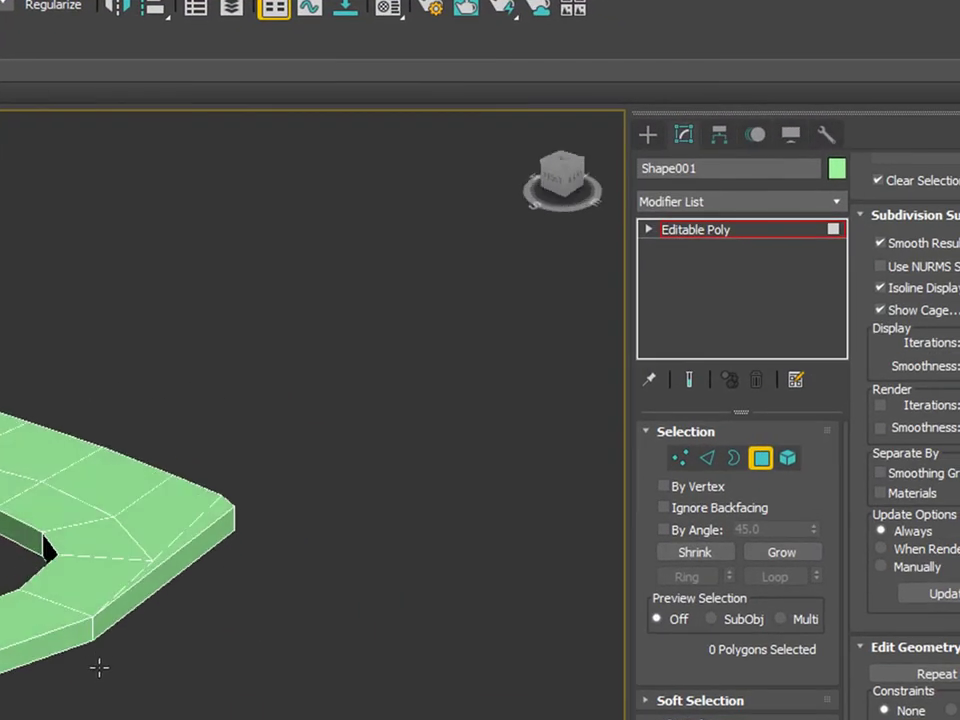
pyautogui.click(770, 204)
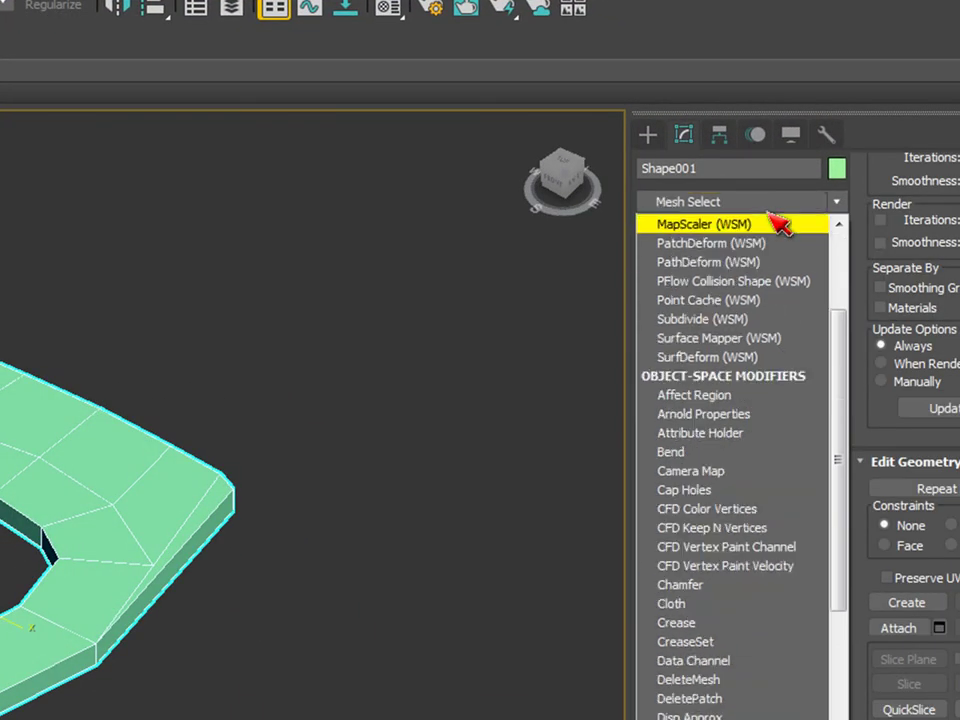
pyautogui.press('m')
pyautogui.click(770, 330)
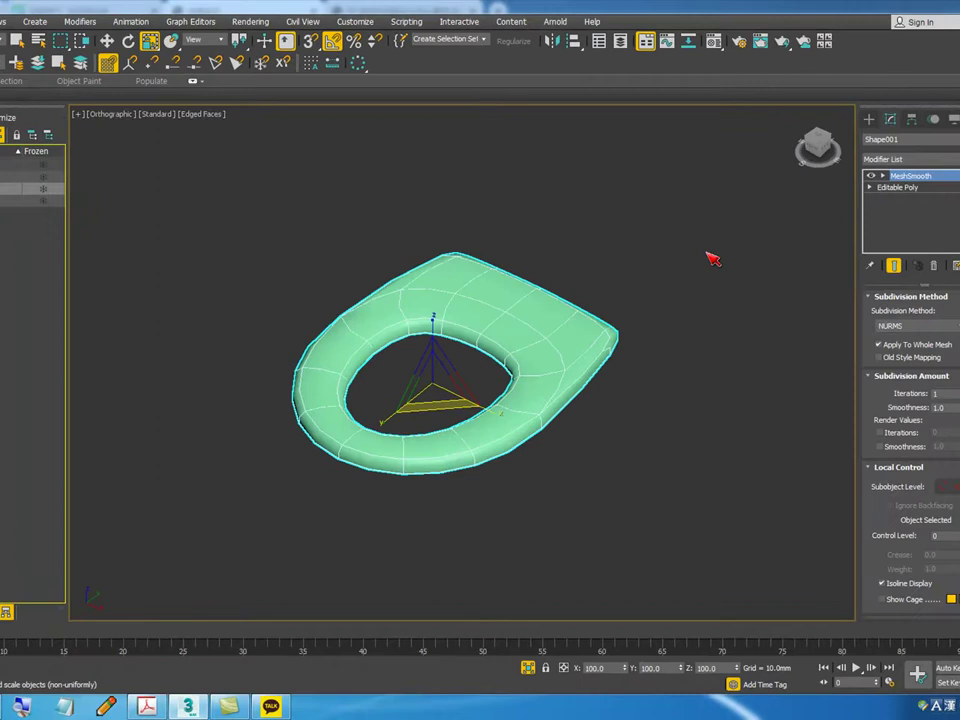
pyautogui.click(670, 519)
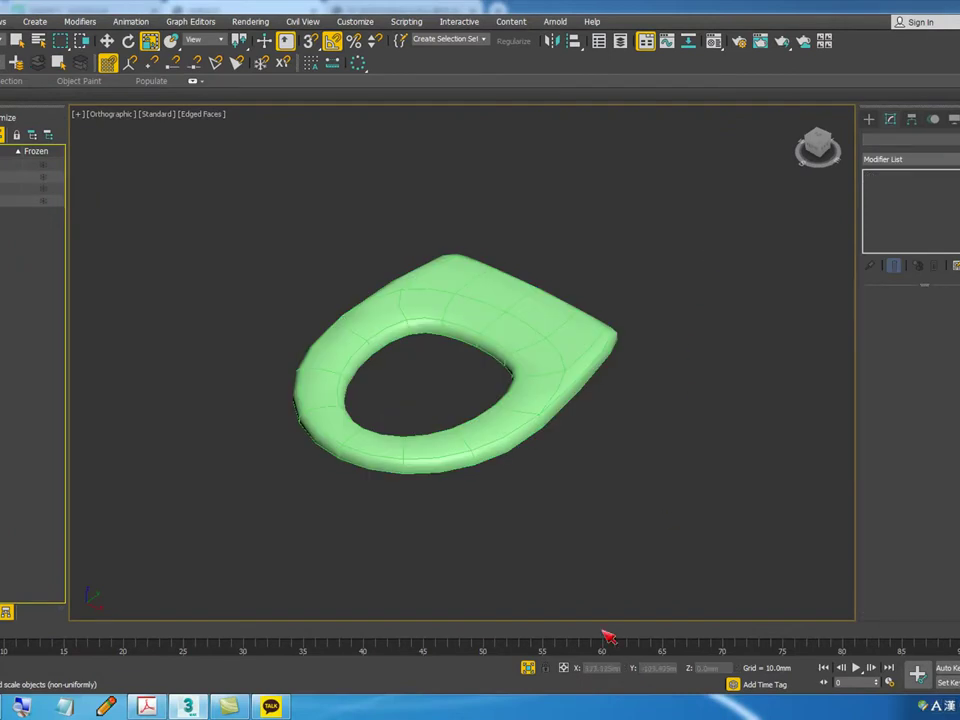
pyautogui.click(528, 668)
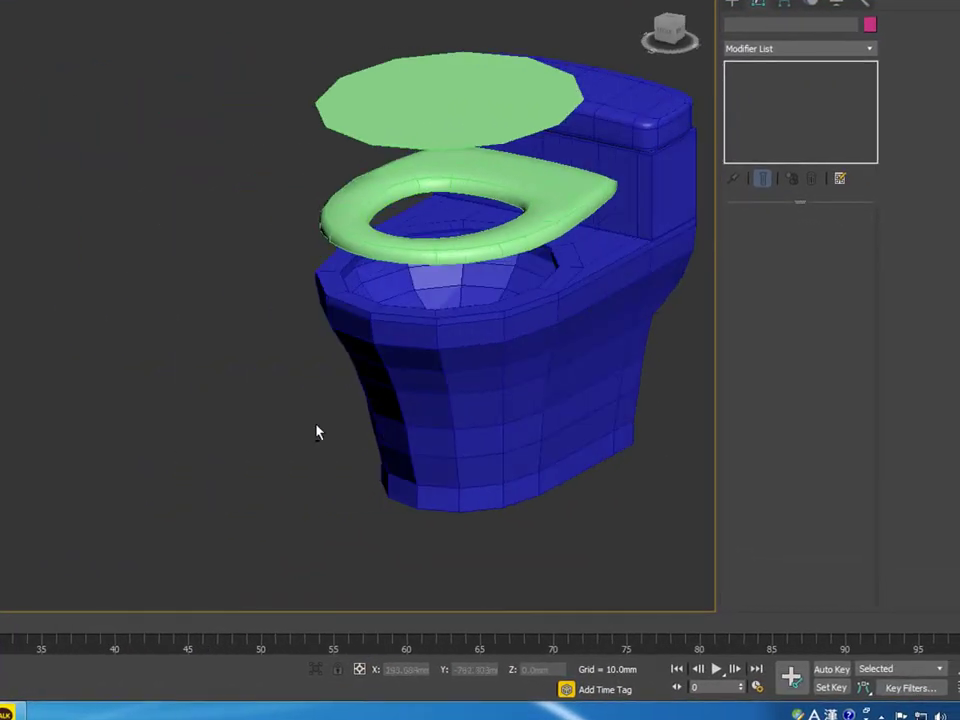
# Step: Select the toilet body and apply a MeshSmooth modifier to it
pyautogui.moveTo(316, 432); pyautogui.dragTo(152, 424, button='middle')
pyautogui.click(394, 283)
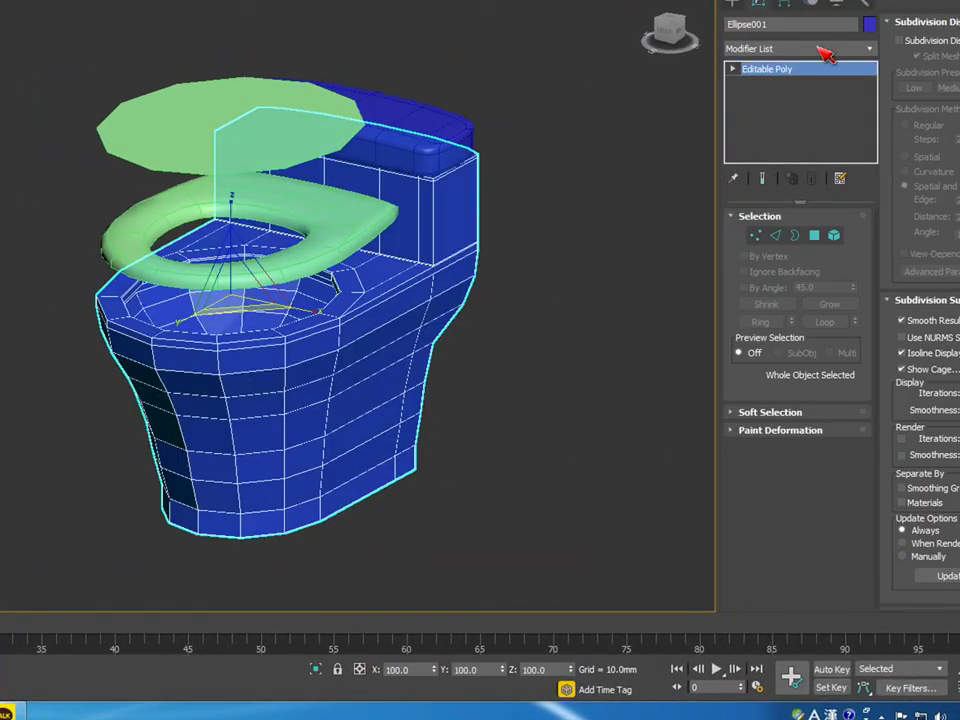
pyautogui.click(822, 48)
pyautogui.press('m')
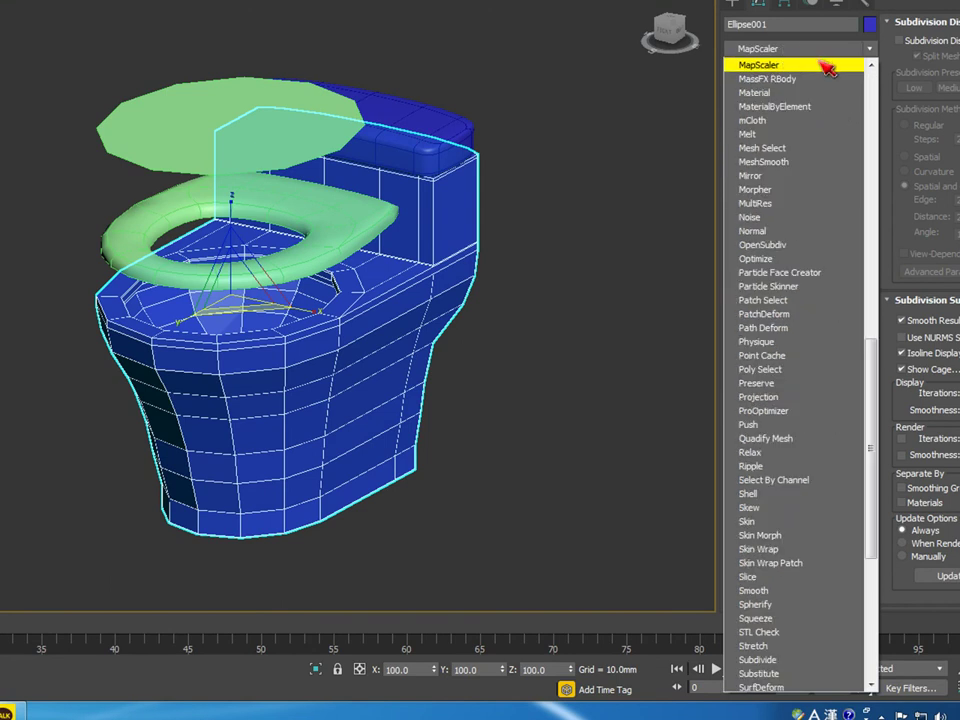
pyautogui.click(821, 163)
# Step: Select the seat together with the toilet parts and change their object color to white
pyautogui.click(342, 252)
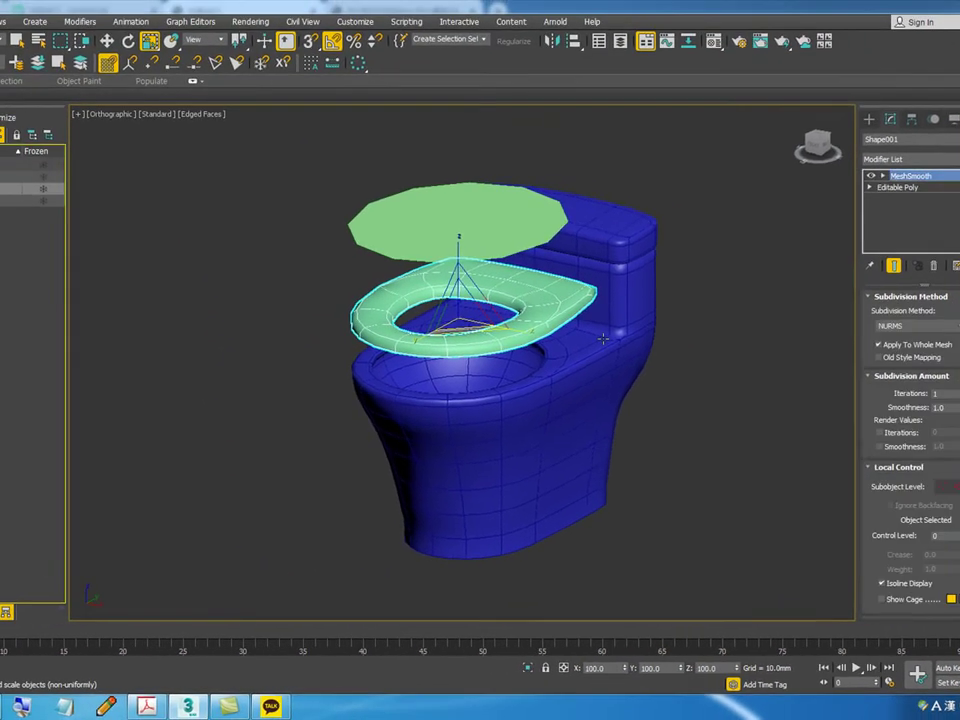
pyautogui.keyDown('ctrl'); pyautogui.click(603, 340); pyautogui.keyUp('ctrl')
pyautogui.click(956, 139)
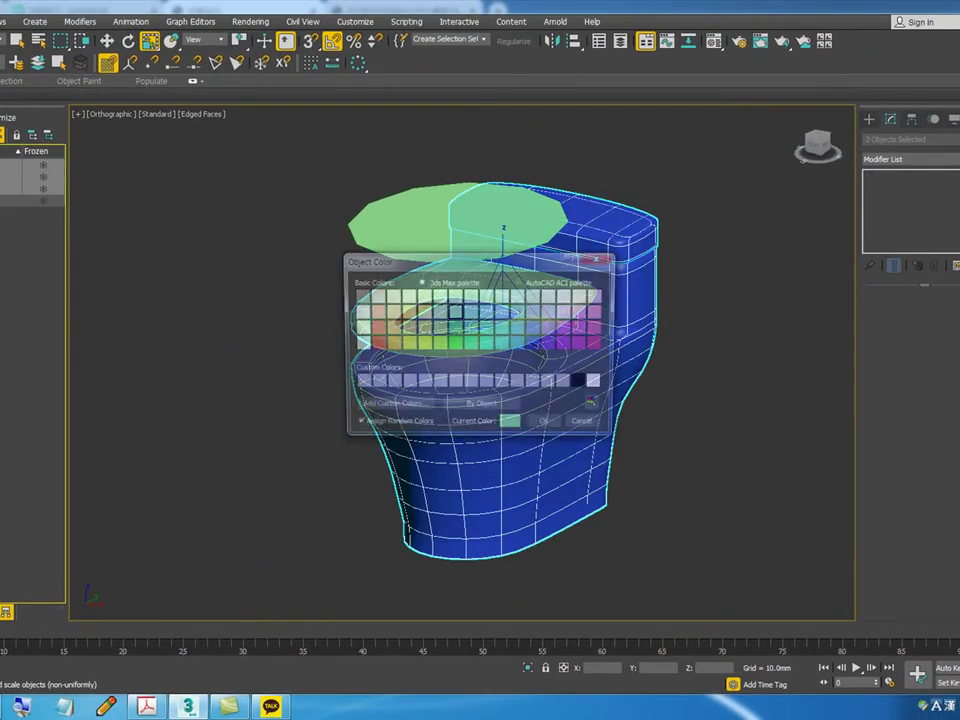
pyautogui.click(547, 427)
# Step: Move the seat down along Z onto the bowl and check how its rear corner meets the body
pyautogui.click(553, 306)
pyautogui.press('w')
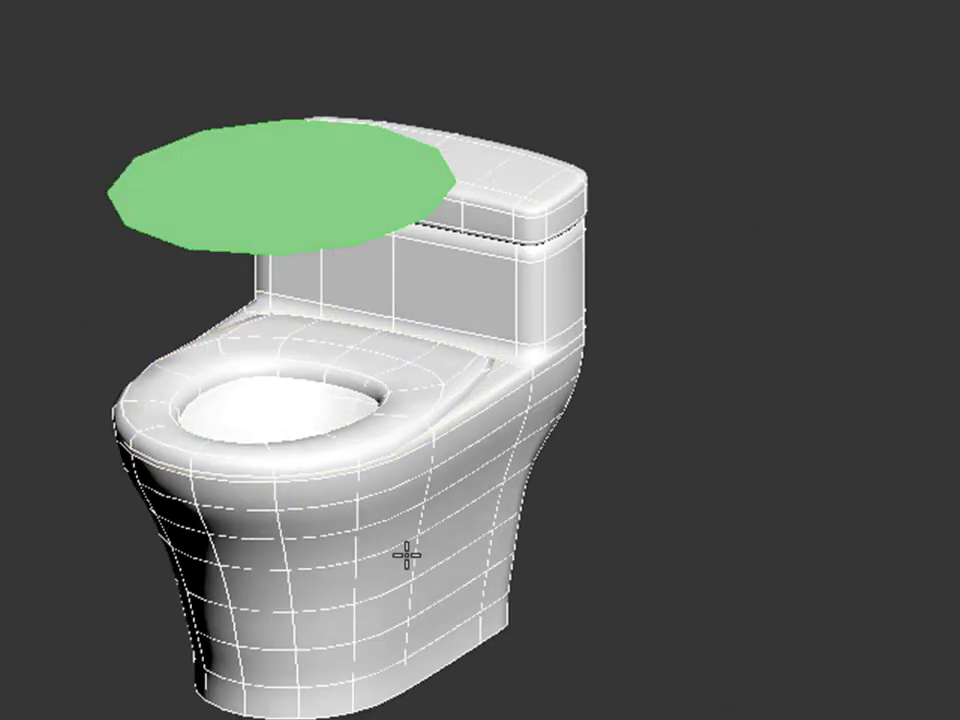
pyautogui.keyDown('alt'); pyautogui.moveTo(407, 553); pyautogui.dragTo(377, 418, button='middle'); pyautogui.keyUp('alt')
pyautogui.click(377, 418)
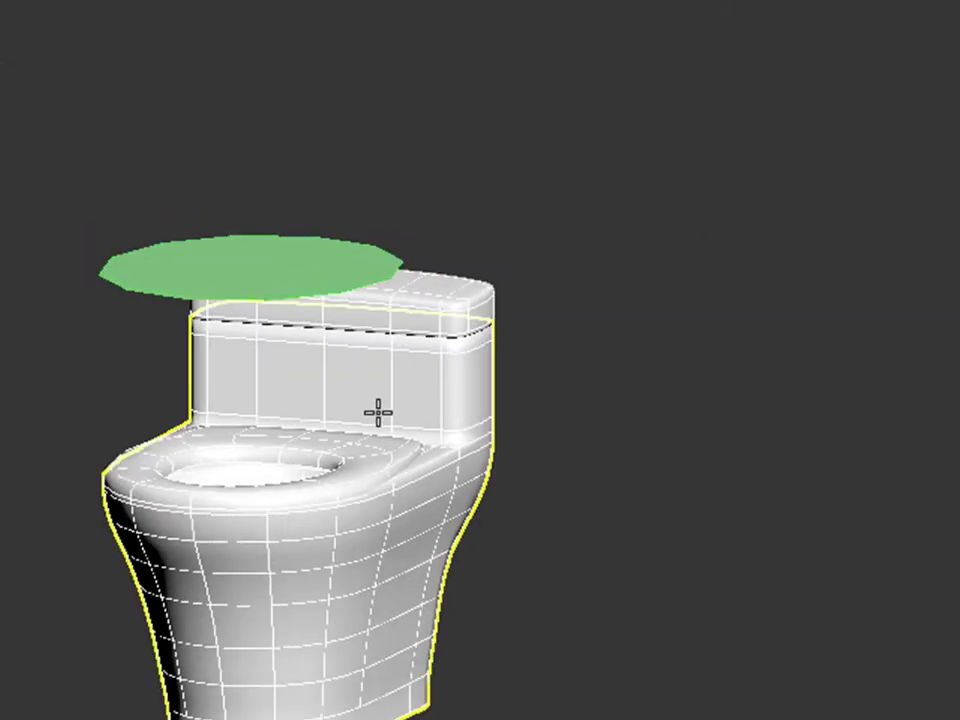
pyautogui.scroll(5, 377, 418)
pyautogui.scroll(-3, 450, 534)
pyautogui.scroll(3, 589, 392)
pyautogui.moveTo(525, 454); pyautogui.dragTo(638, 507, button='middle')
pyautogui.scroll(-3, 456, 437)
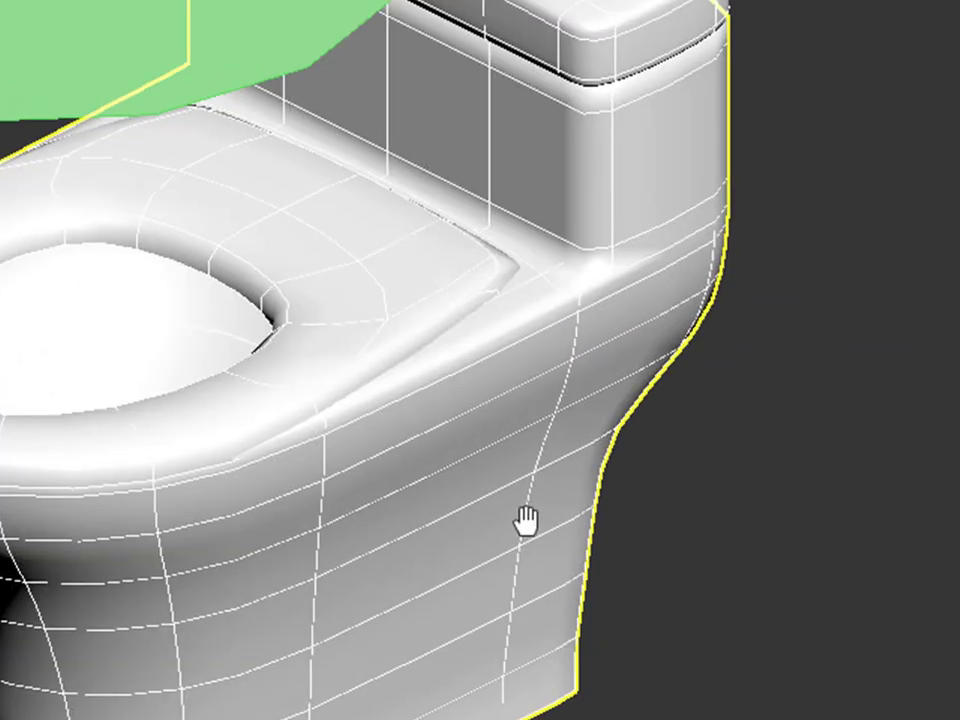
pyautogui.keyDown('alt'); pyautogui.moveTo(456, 437); pyautogui.dragTo(641, 339, button='middle'); pyautogui.keyUp('alt')
# Step: Raise the seat slightly along Z so that it rests on the bowl's rim
pyautogui.click(431, 323)
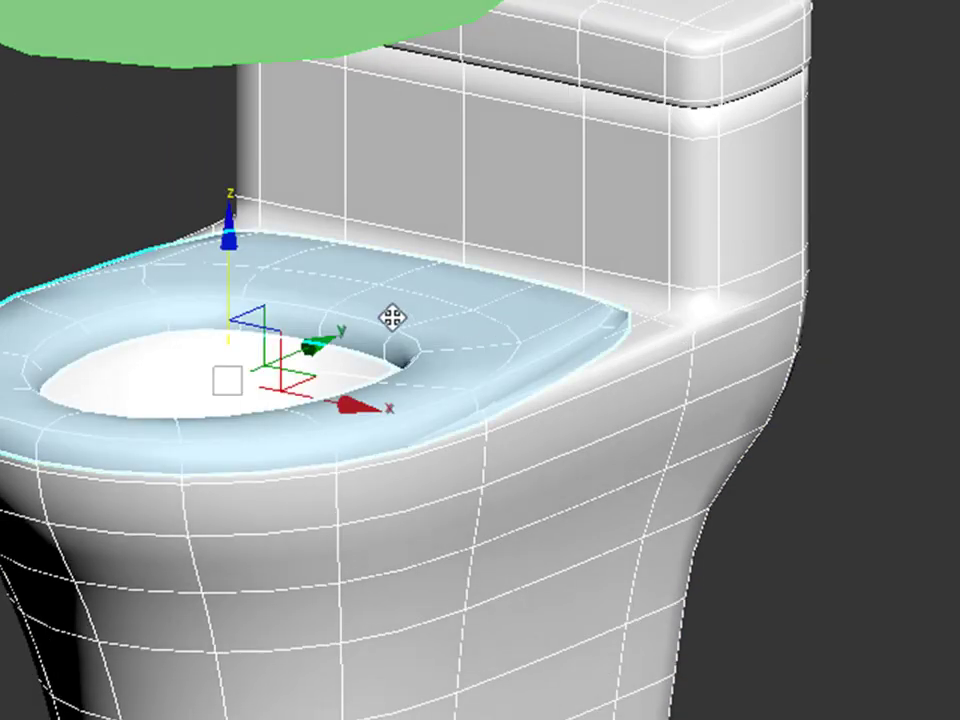
pyautogui.moveTo(224, 255)
pyautogui.mouseDown()
pyautogui.moveTo(227, 227)
pyautogui.moveTo(226, 249)
pyautogui.mouseUp()
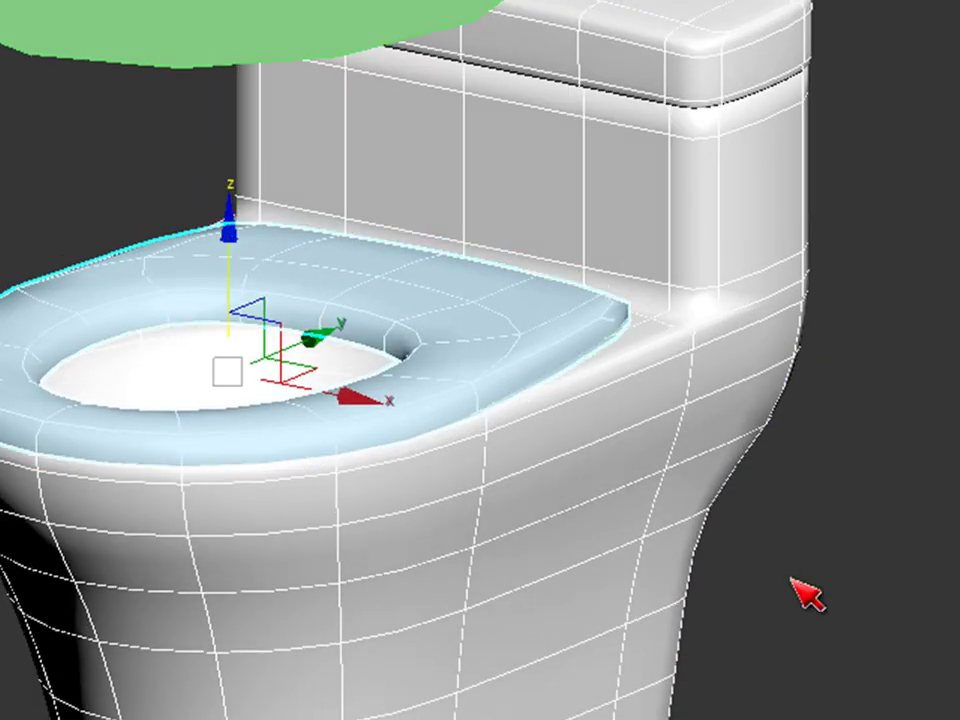
pyautogui.scroll(5, 808, 595)
pyautogui.scroll(-4, 919, 602)
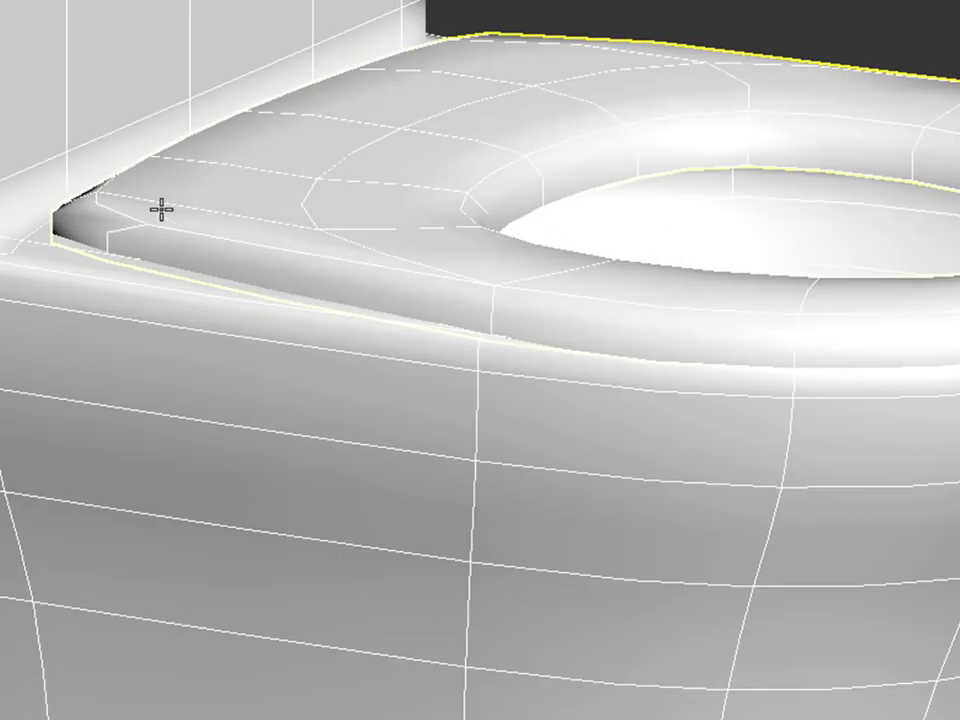
pyautogui.scroll(-5, 106, 199)
pyautogui.keyDown('alt'); pyautogui.moveTo(521, 613); pyautogui.dragTo(798, 607, button='middle'); pyautogui.keyUp('alt')
pyautogui.click(798, 607)
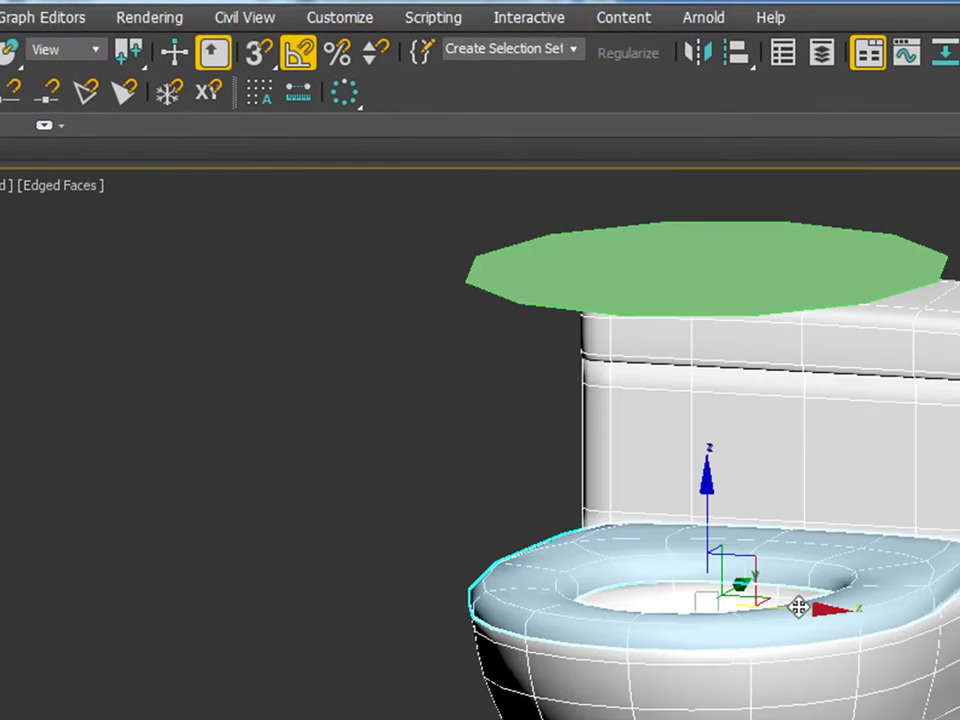
pyautogui.moveTo(699, 536); pyautogui.dragTo(711, 507)
# Step: Examine the seat's fit on the bowl rim from the side and from above
pyautogui.scroll(-5, 640, 550)
pyautogui.keyDown('alt'); pyautogui.moveTo(553, 596); pyautogui.dragTo(814, 594, button='middle'); pyautogui.keyUp('alt')
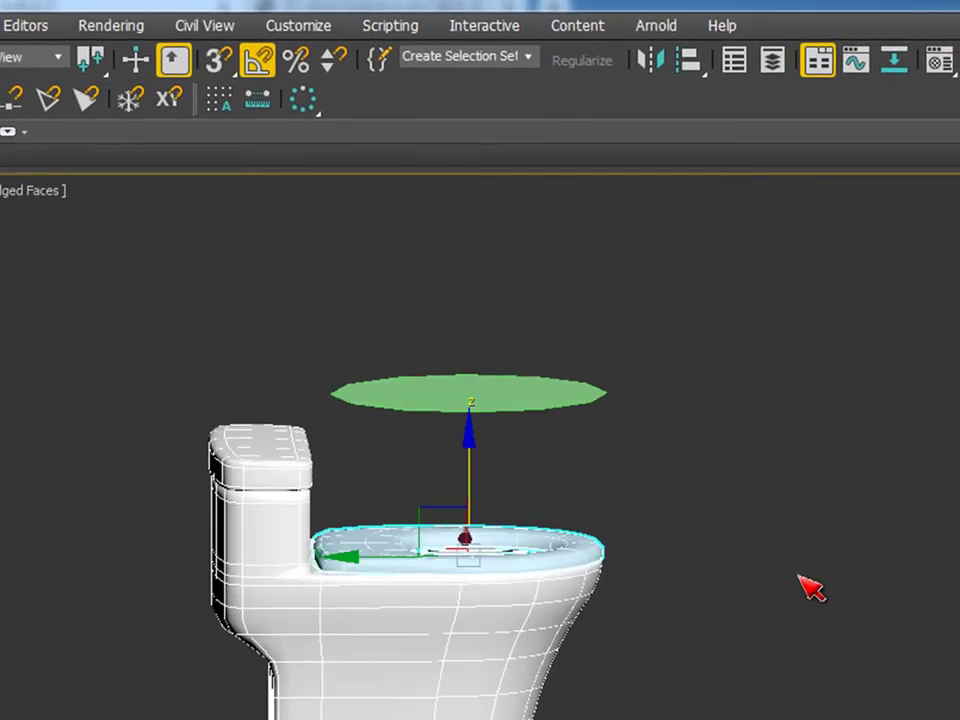
pyautogui.scroll(6, 367, 570)
pyautogui.click(385, 480)
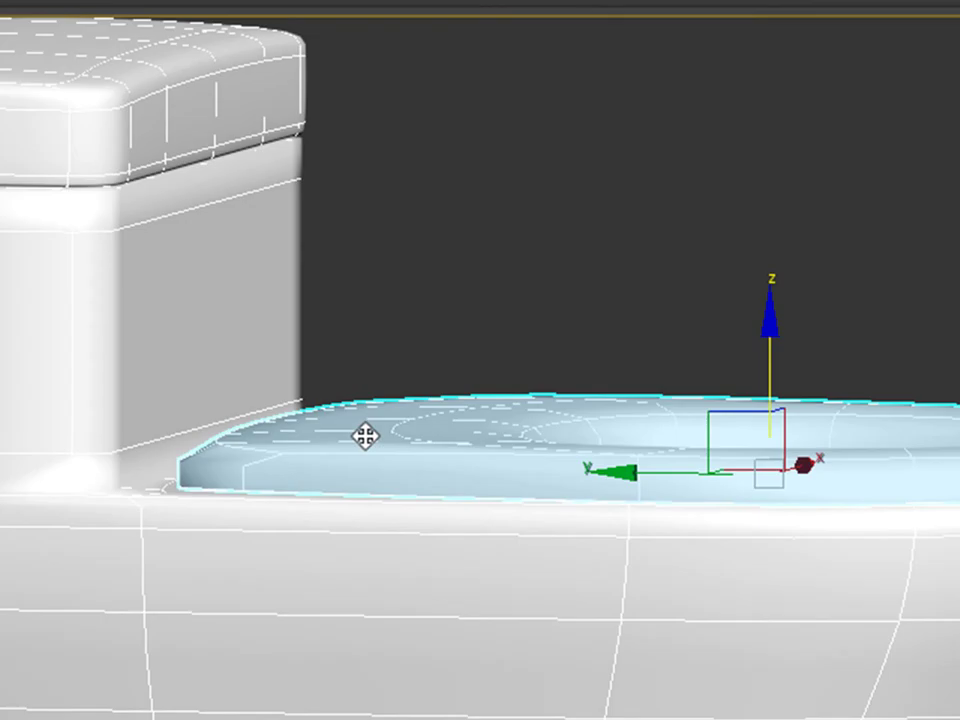
pyautogui.scroll(-5, 574, 499)
pyautogui.keyDown('alt'); pyautogui.moveTo(611, 471); pyautogui.dragTo(729, 617, button='middle'); pyautogui.keyUp('alt')
pyautogui.scroll(5, 598, 680)
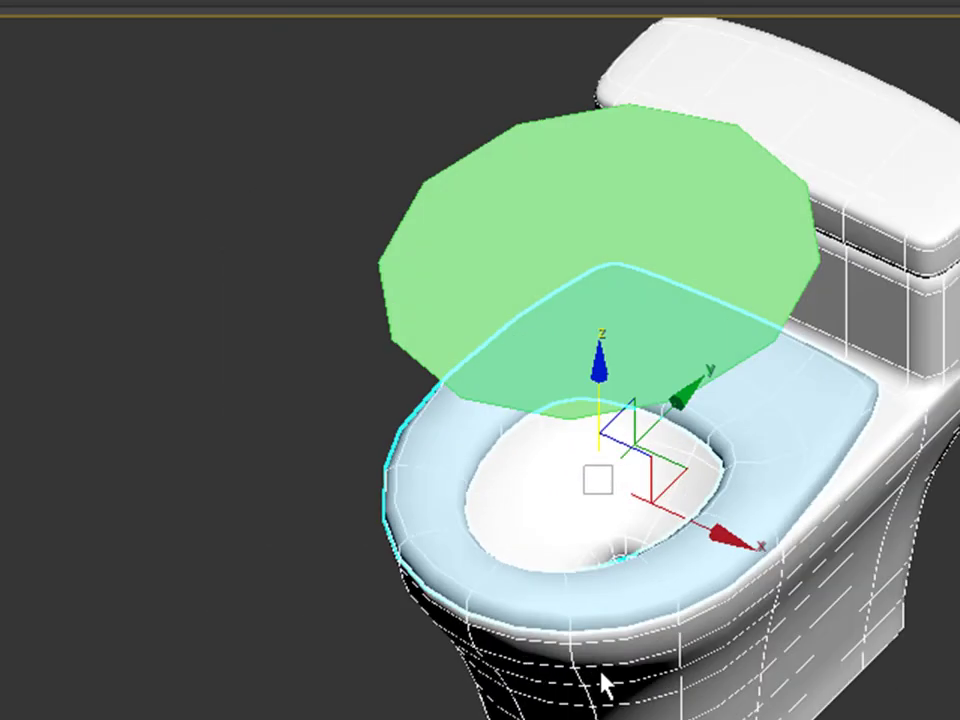
pyautogui.scroll(3, 748, 448)
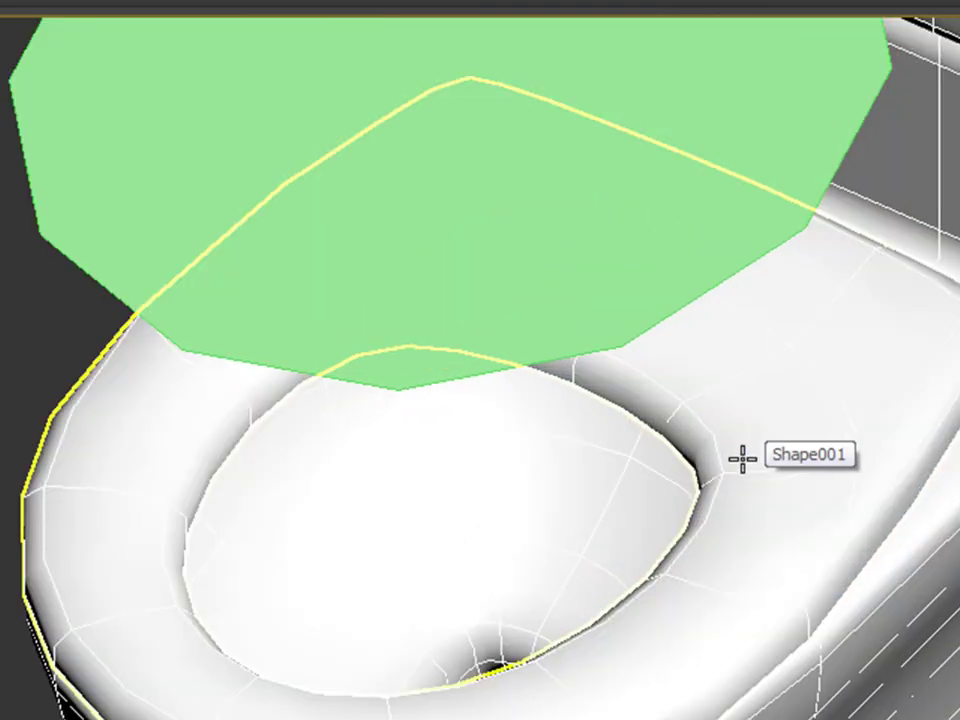
# Step: Try extruding the cover plate's polygon and undo the extrusion
pyautogui.scroll(-5, 742, 459)
pyautogui.keyDown('alt'); pyautogui.moveTo(476, 570); pyautogui.dragTo(566, 244, button='middle'); pyautogui.keyUp('alt')
pyautogui.scroll(5, 566, 244)
pyautogui.click(771, 306)
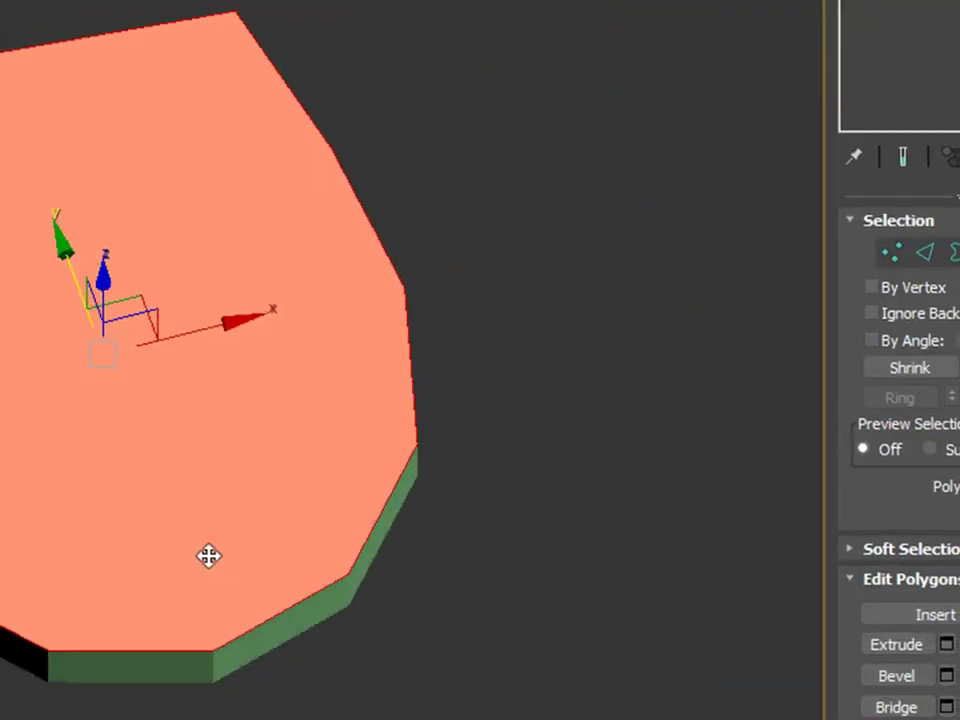
pyautogui.keyDown('alt'); pyautogui.moveTo(208, 556); pyautogui.dragTo(111, 477, button='middle'); pyautogui.keyUp('alt')
pyautogui.hotkey('ctrl', 'z')
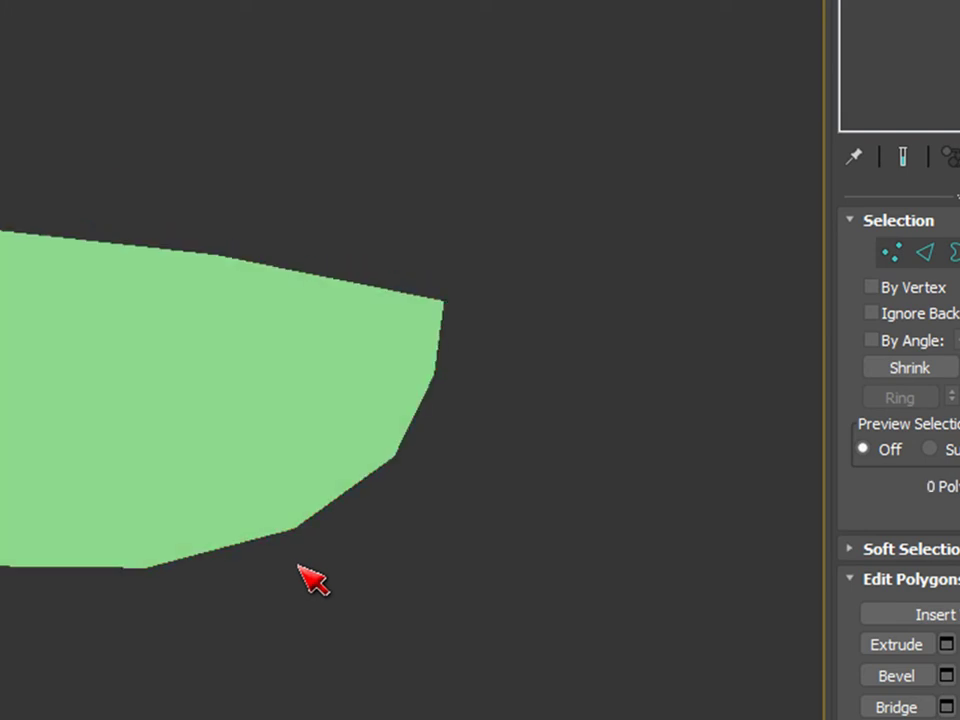
# Step: Select the three rear vertices of the cover plate and scale them narrower along X
pyautogui.keyDown('alt'); pyautogui.moveTo(190, 500); pyautogui.dragTo(225, 626, button='middle'); pyautogui.keyUp('alt')
pyautogui.press('4')
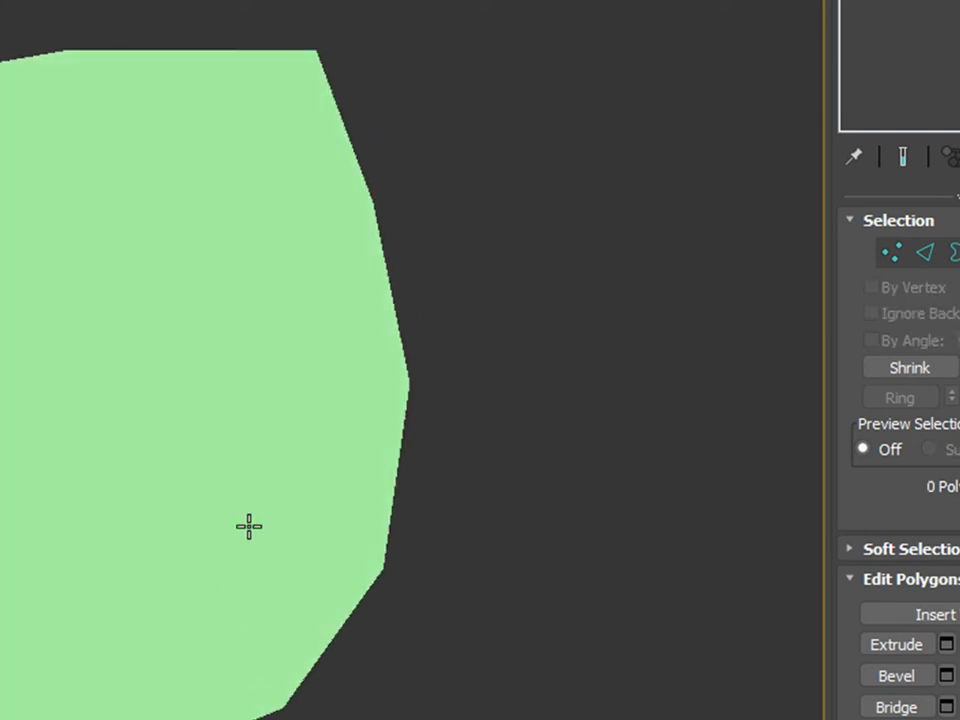
pyautogui.keyDown('alt'); pyautogui.moveTo(249, 476); pyautogui.dragTo(281, 289, button='middle'); pyautogui.keyUp('alt')
pyautogui.click(891, 252)
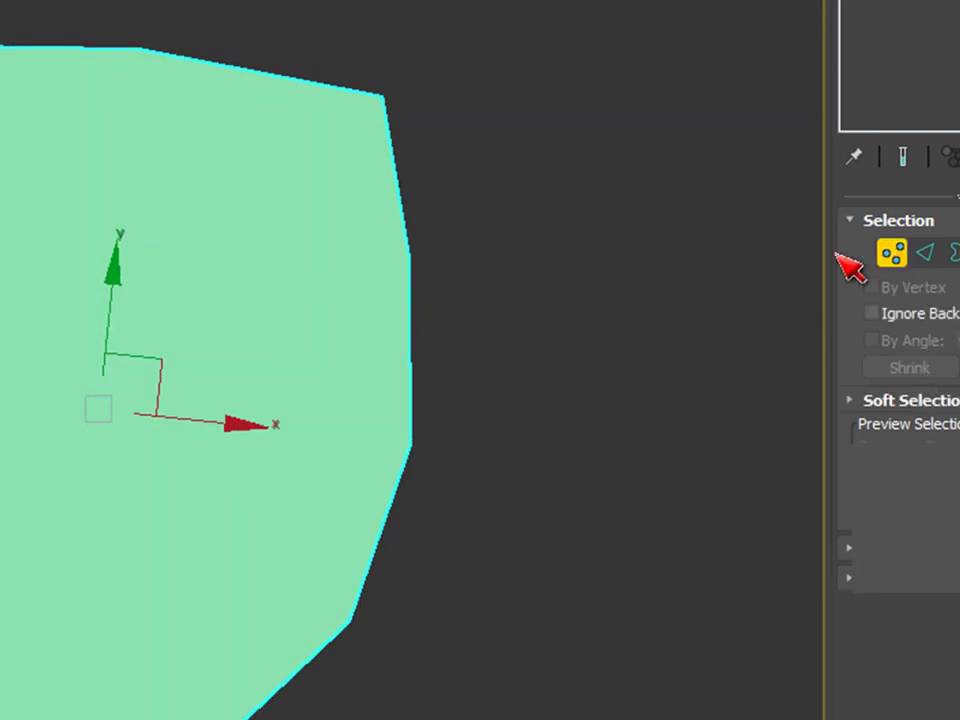
pyautogui.scroll(-3, 217, 413)
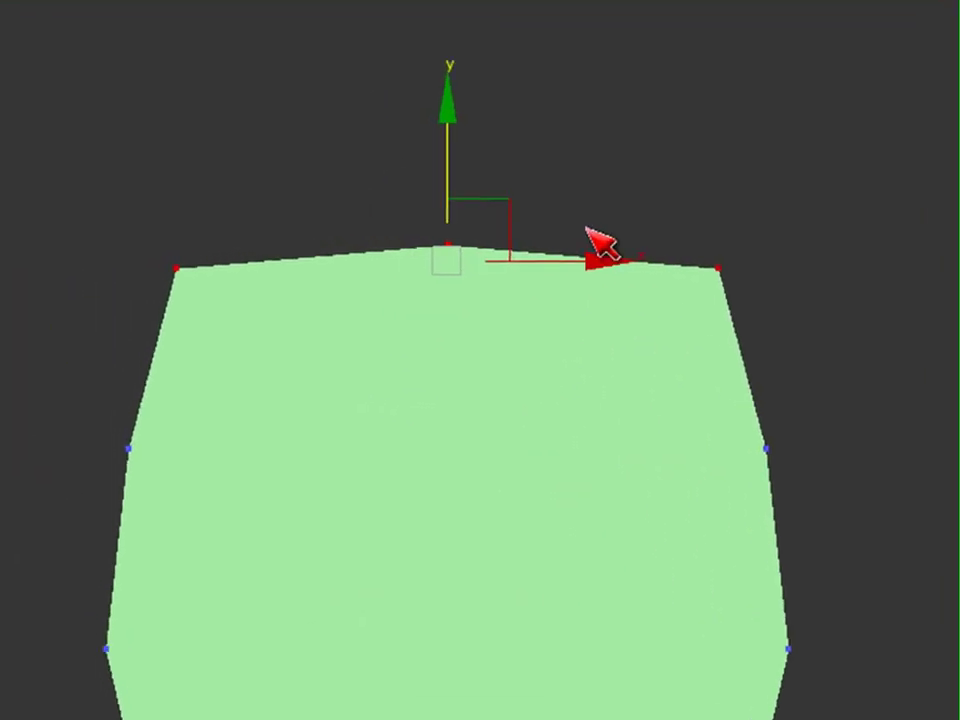
pyautogui.moveTo(604, 260); pyautogui.dragTo(593, 260)
# Step: Extrude the cover plate's polygon 40 mm as a group
pyautogui.moveTo(593, 260); pyautogui.dragTo(675, 621, button='middle')
pyautogui.moveTo(620, 512); pyautogui.dragTo(515, 548, button='middle')
pyautogui.rightClick(505, 540)
pyautogui.click(229, 596)
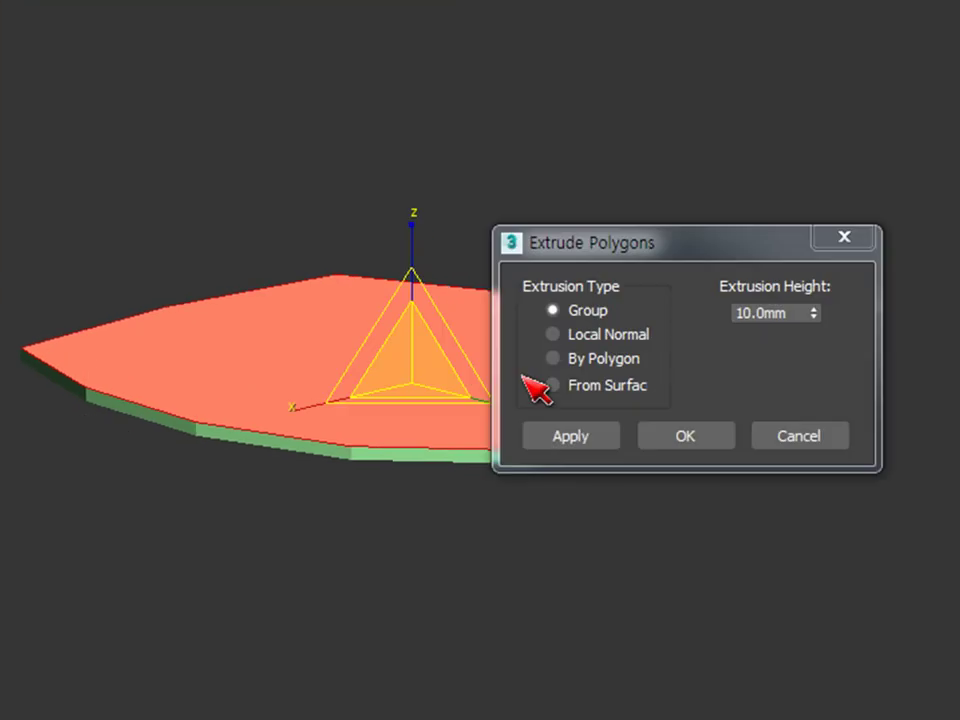
pyautogui.doubleClick(788, 318)
pyautogui.write('40')
pyautogui.press('Return')
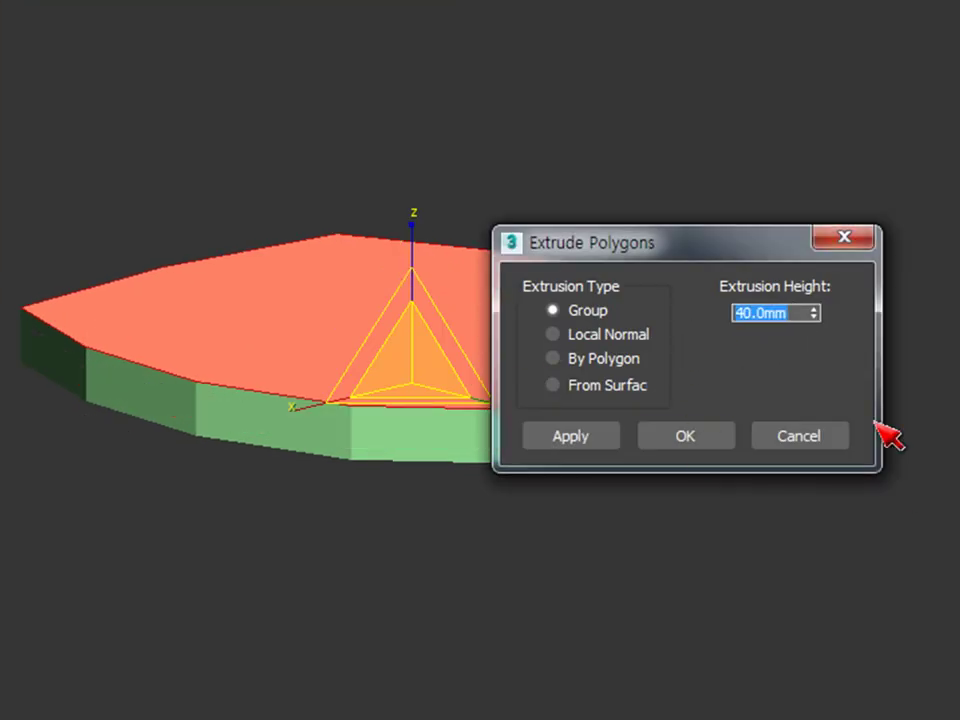
pyautogui.click(722, 436)
pyautogui.keyDown('alt'); pyautogui.moveTo(722, 436); pyautogui.dragTo(608, 512, button='middle'); pyautogui.keyUp('alt')
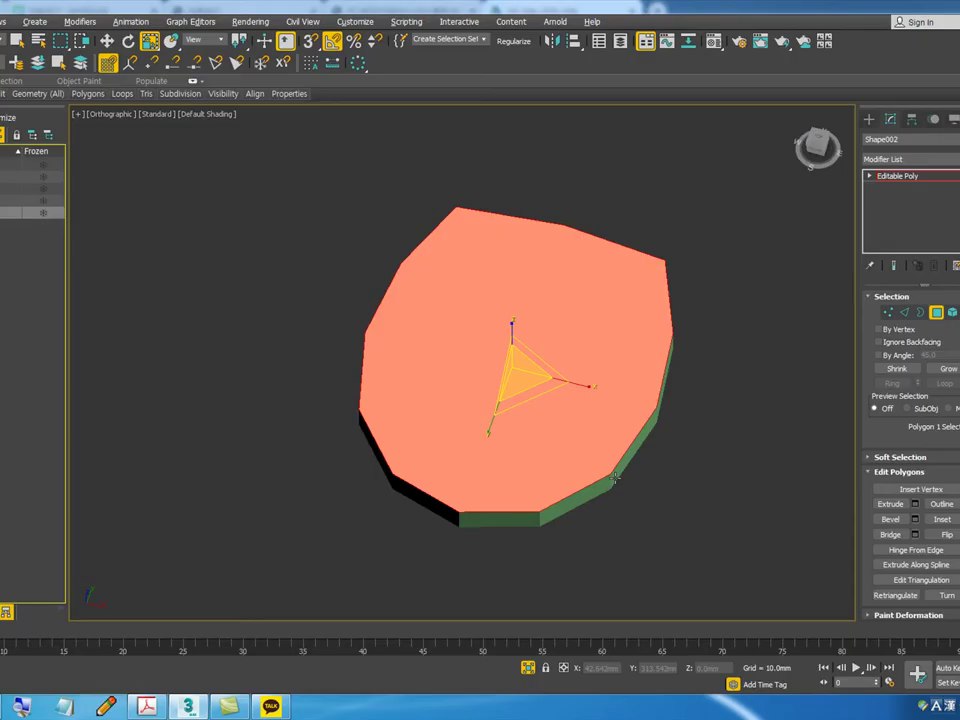
# Step: Switch the cover plate to vertex editing, turn on edged-face display and inspect its side edges
pyautogui.keyDown('alt'); pyautogui.moveTo(607, 505); pyautogui.dragTo(643, 442, button='middle'); pyautogui.keyUp('alt')
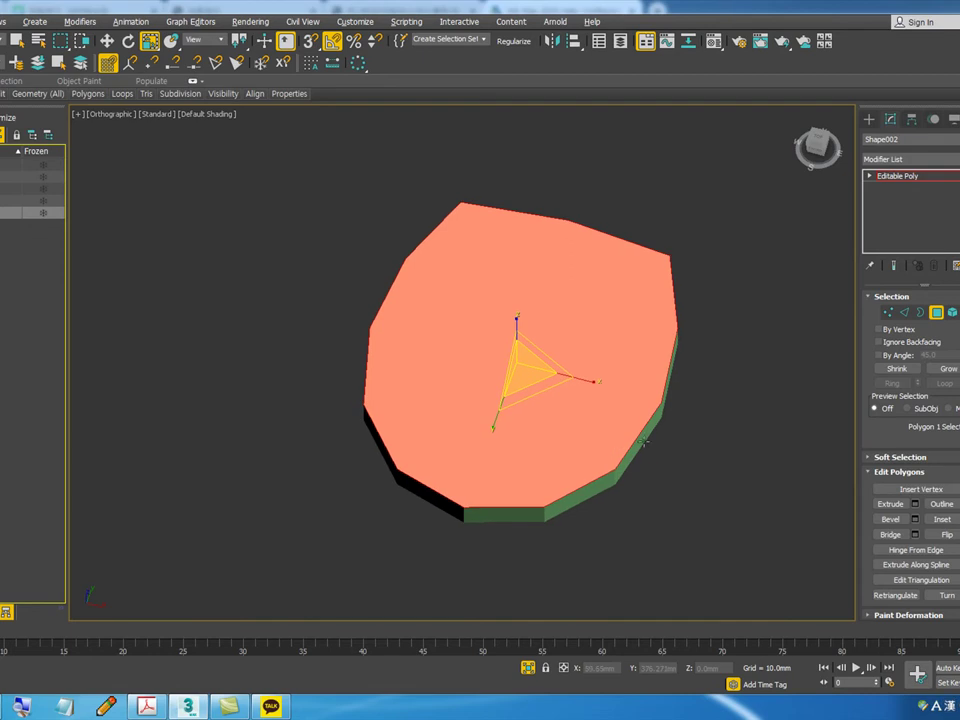
pyautogui.press('1')
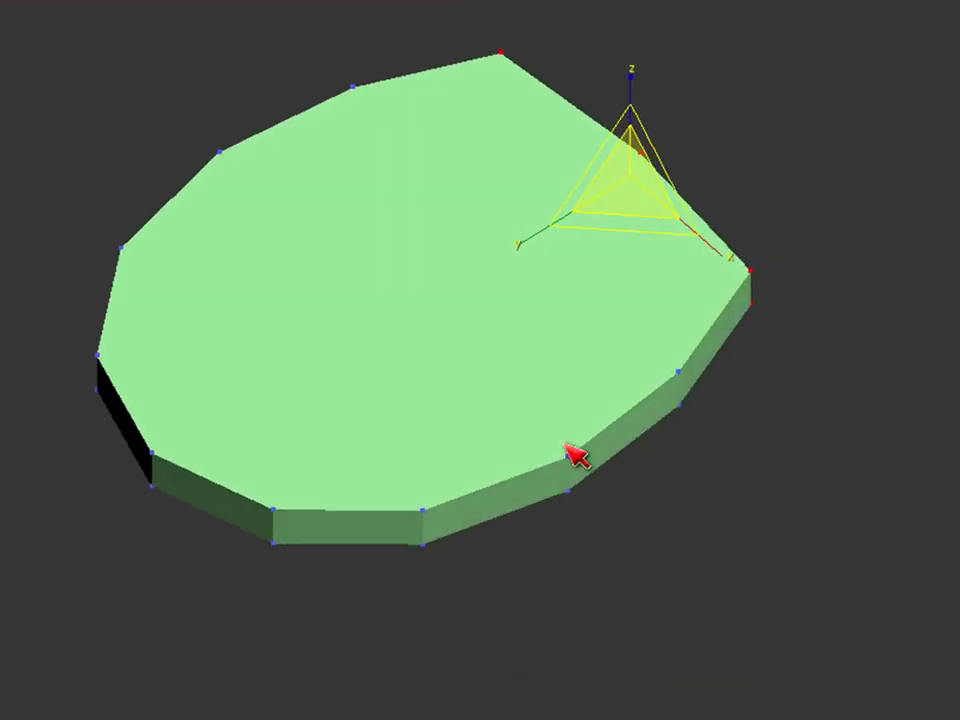
pyautogui.scroll(3, 568, 482)
pyautogui.press('F4')
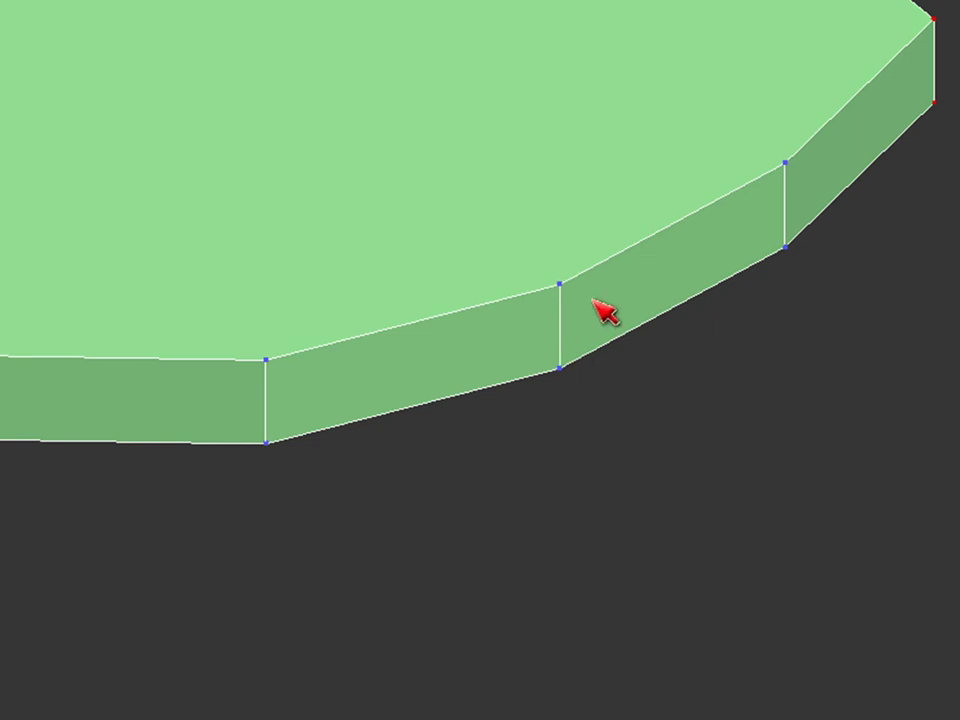
pyautogui.scroll(-5, 840, 168)
pyautogui.keyDown('alt'); pyautogui.moveTo(761, 437); pyautogui.dragTo(348, 268, button='middle'); pyautogui.keyUp('alt')
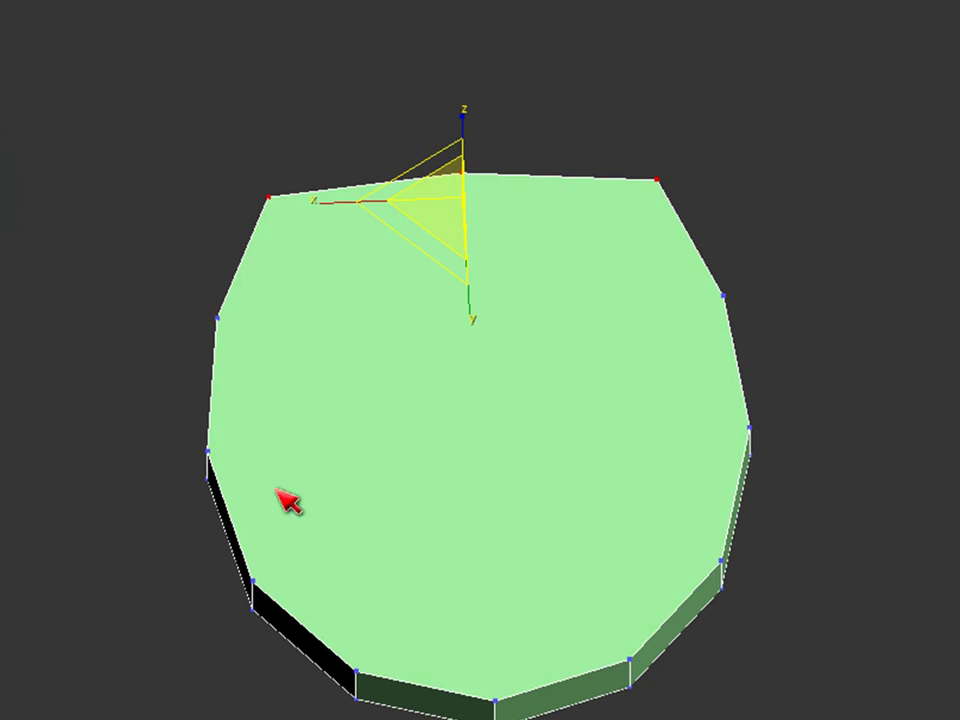
pyautogui.moveTo(221, 316); pyautogui.dragTo(757, 313)
pyautogui.moveTo(195, 438); pyautogui.dragTo(795, 461)
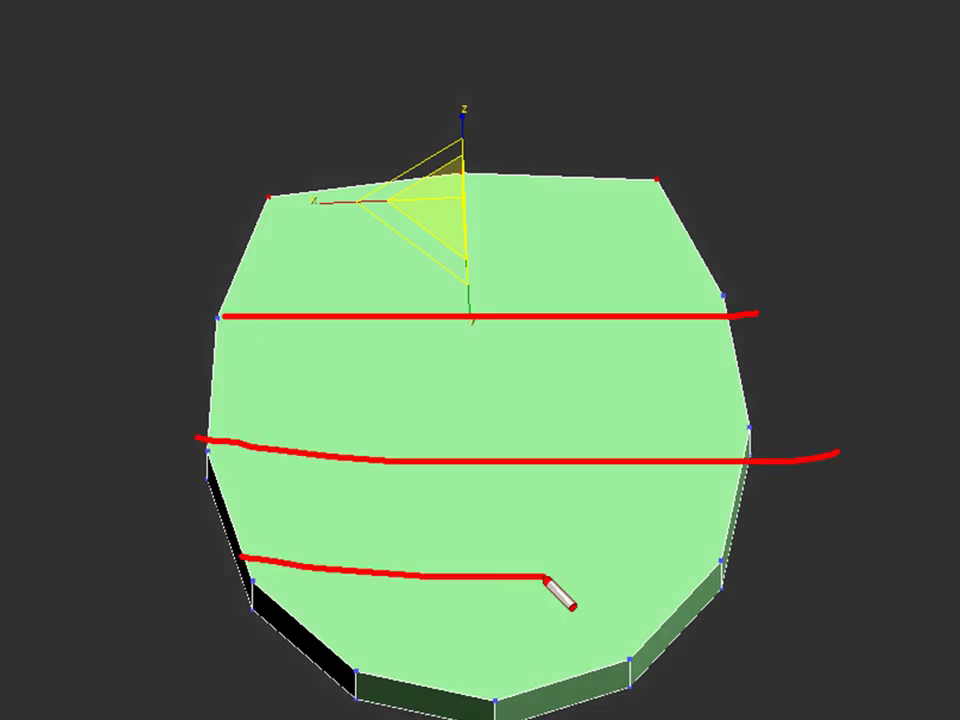
pyautogui.moveTo(307, 571); pyautogui.dragTo(815, 566)
pyautogui.press('Escape')
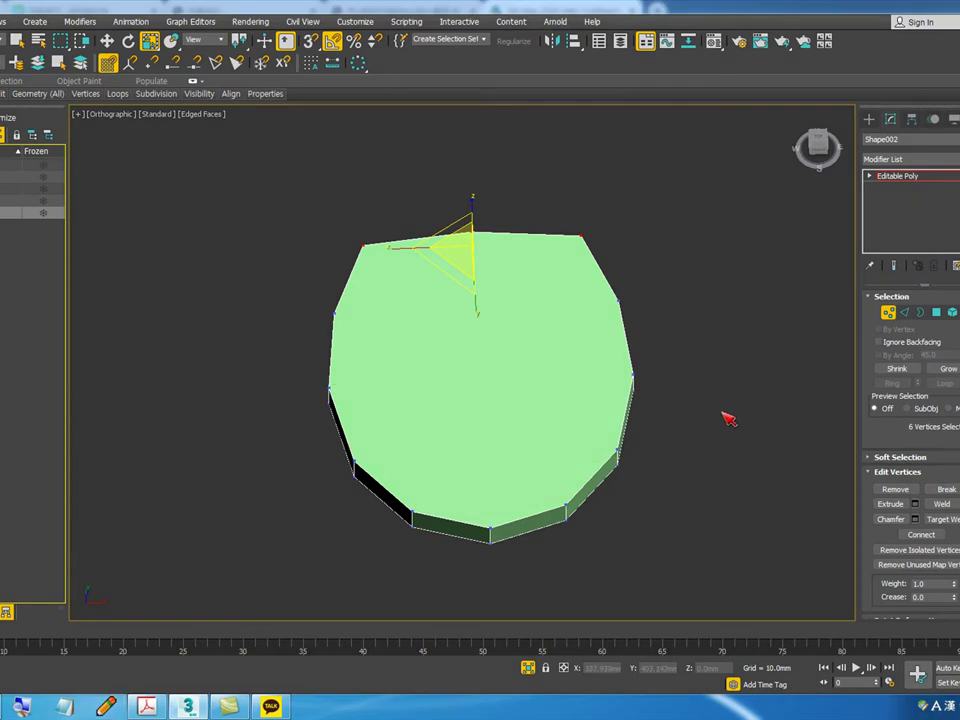
# Step: Delete the cover plate's large top polygon, leaving the side walls open at the top
pyautogui.click(937, 312)
pyautogui.click(558, 354)
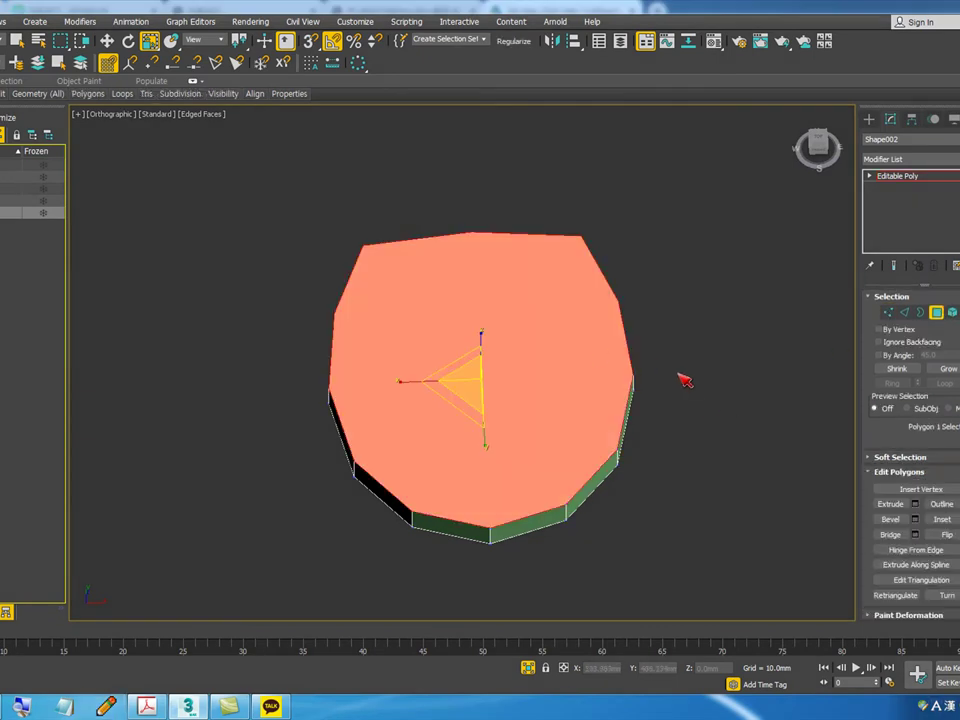
pyautogui.press('Delete')
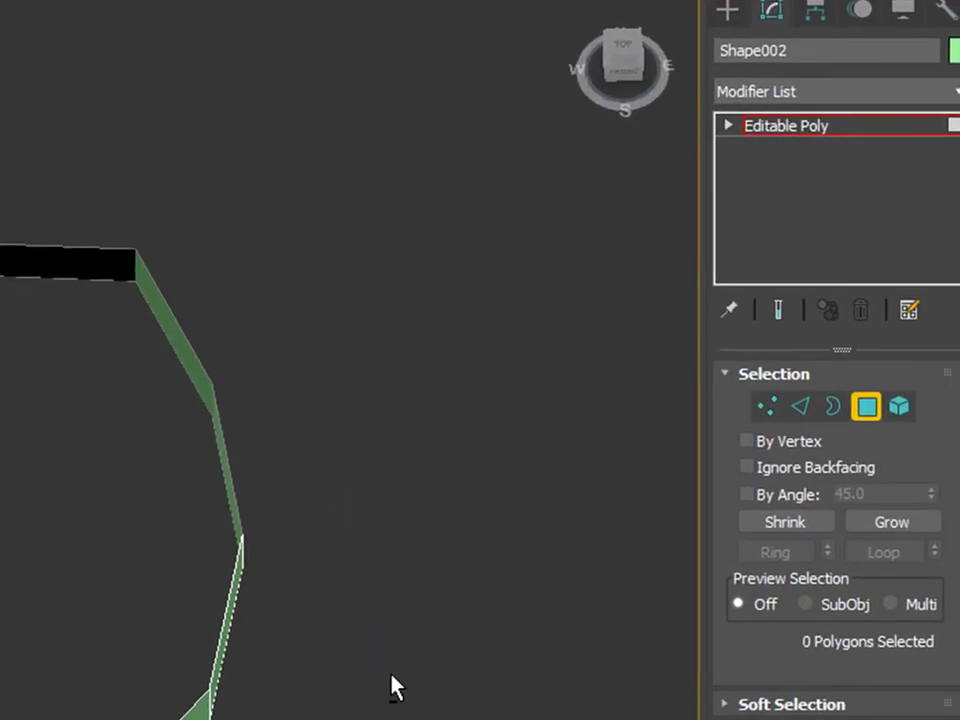
# Step: Select the twelve upper rim edges of the opened cover plate
pyautogui.keyDown('alt'); pyautogui.moveTo(358, 638); pyautogui.dragTo(345, 551, button='middle'); pyautogui.keyUp('alt')
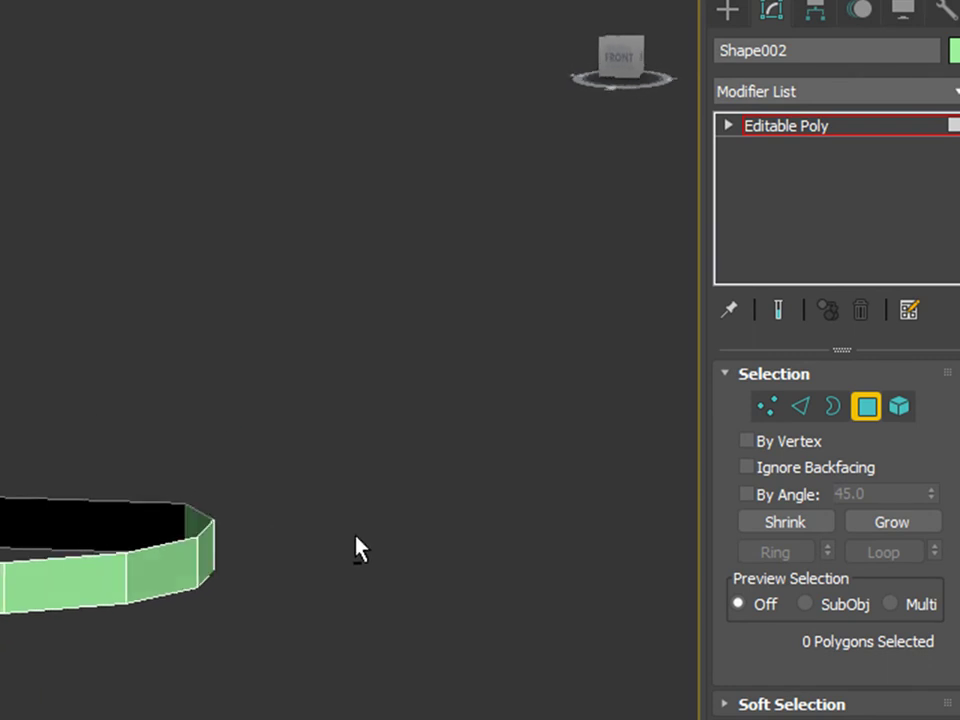
pyautogui.click(800, 405)
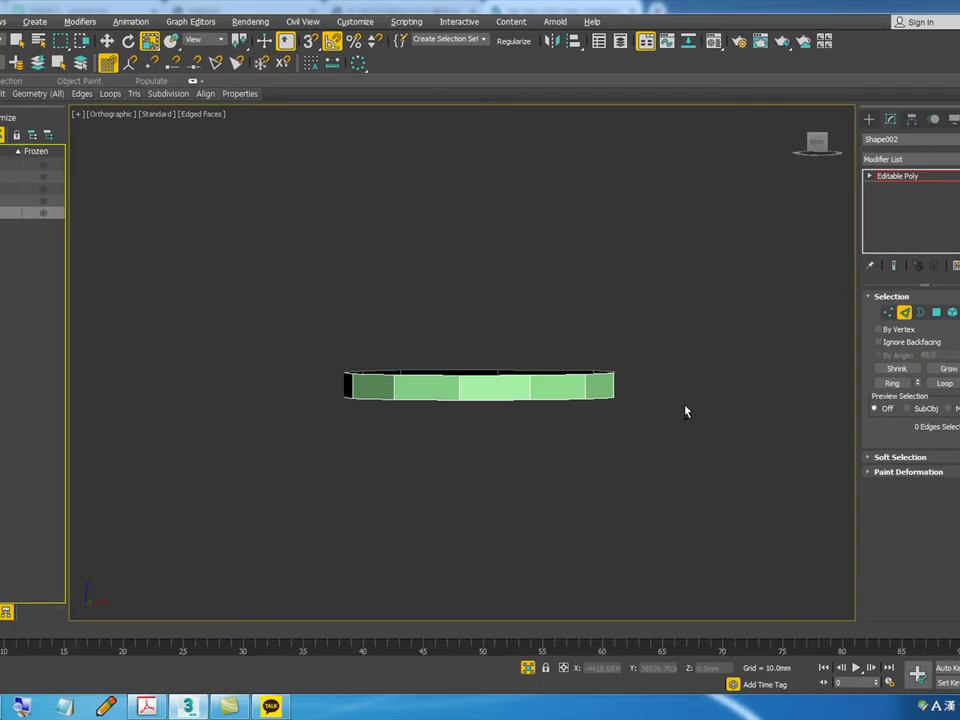
pyautogui.moveTo(264, 326); pyautogui.dragTo(643, 392)
pyautogui.keyDown('alt'); pyautogui.moveTo(643, 392); pyautogui.dragTo(634, 459, button='middle'); pyautogui.keyUp('alt')
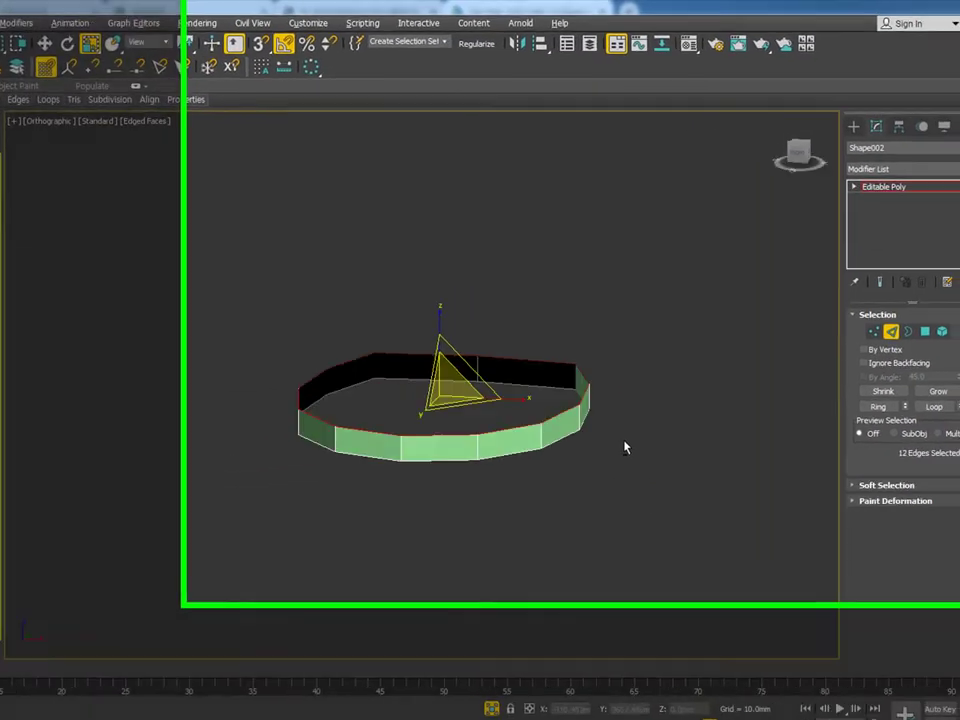
pyautogui.click(577, 501)
pyautogui.click(469, 498)
pyautogui.click(896, 489)
# Step: Extend the rim edges inward three times by copying them with uniform XY scaling, forming concentric rings around a small central hole
pyautogui.keyDown('alt'); pyautogui.moveTo(536, 600); pyautogui.dragTo(490, 585, button='middle'); pyautogui.keyUp('alt')
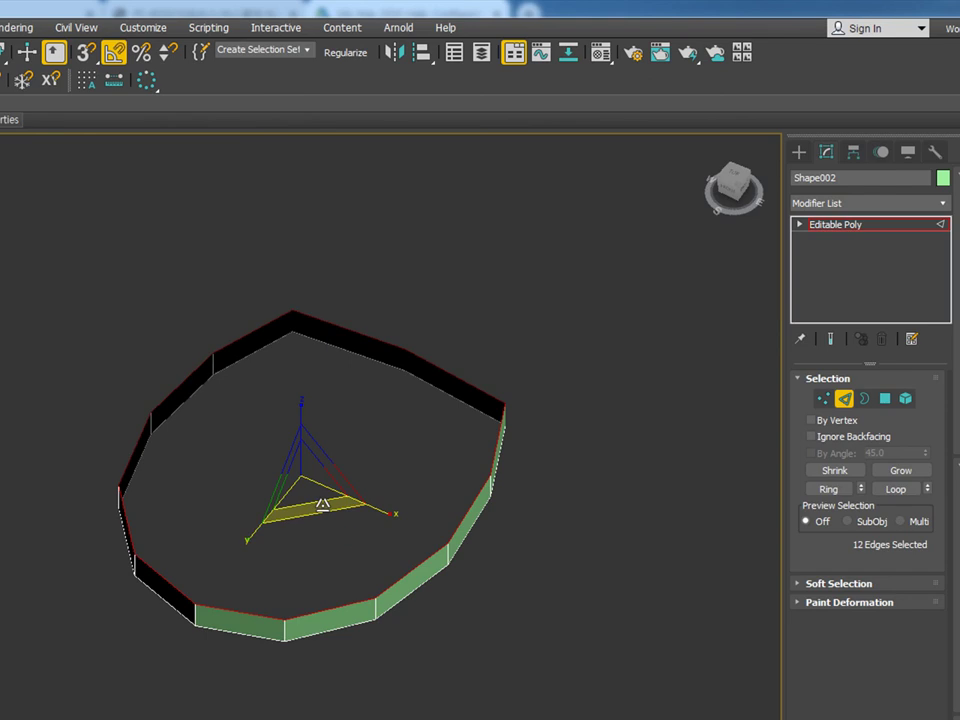
pyautogui.keyDown('shift'); pyautogui.moveTo(322, 503); pyautogui.dragTo(315, 493); pyautogui.keyUp('shift')
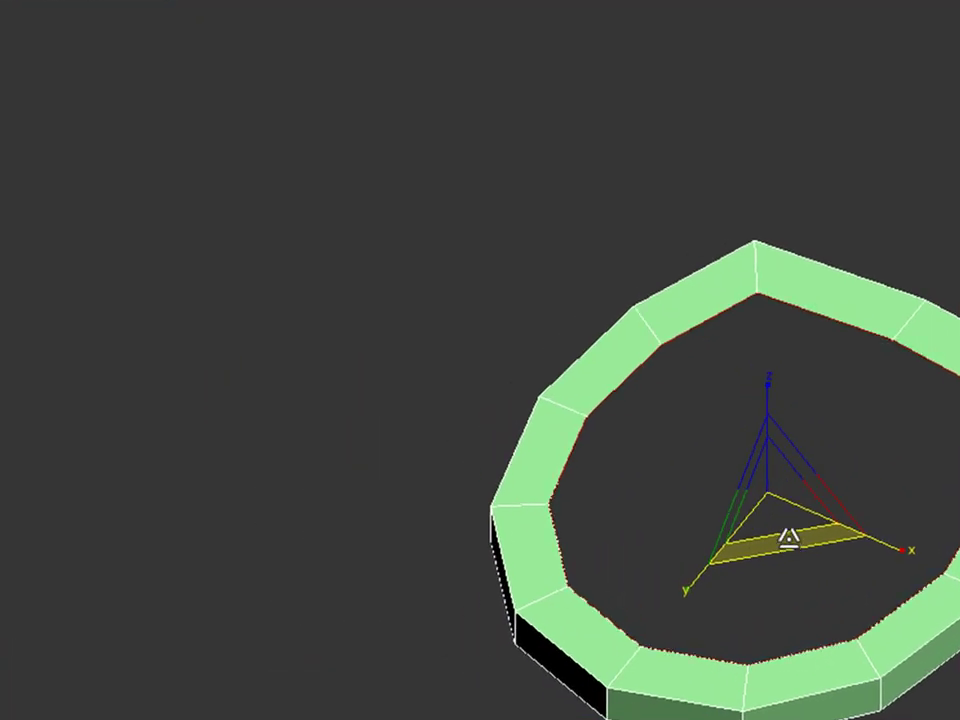
pyautogui.keyDown('shift'); pyautogui.moveTo(662, 523); pyautogui.dragTo(642, 452); pyautogui.keyUp('shift')
pyautogui.keyDown('shift'); pyautogui.moveTo(803, 543); pyautogui.dragTo(706, 312); pyautogui.keyUp('shift')
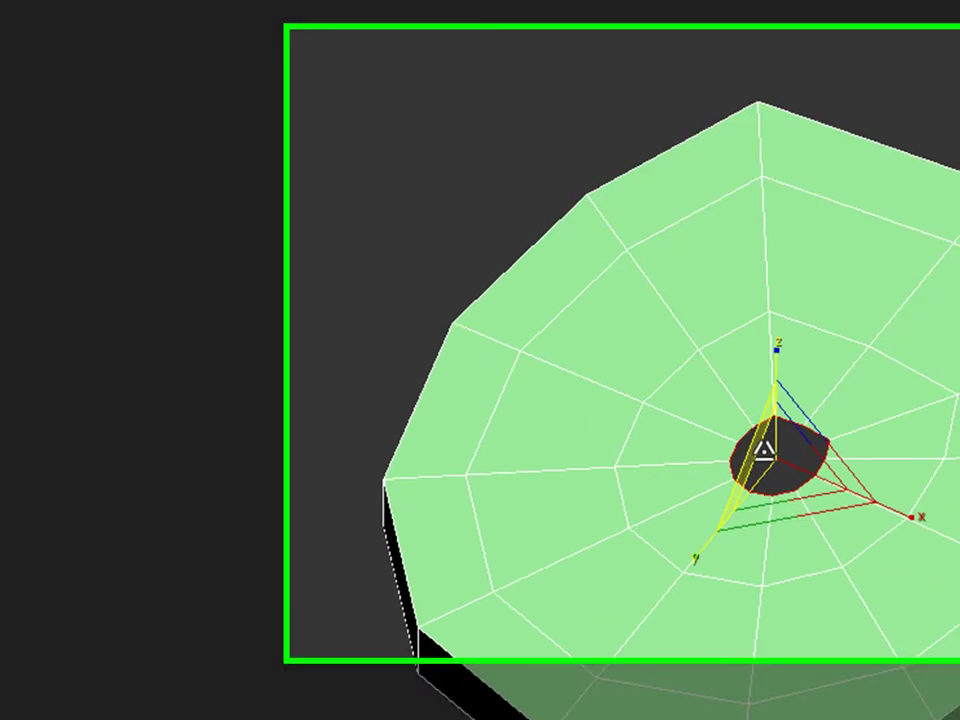
# Step: Weld the twelve vertices around the central hole into one point with a weld threshold of 21.02 mm
pyautogui.keyDown('alt'); pyautogui.moveTo(763, 451); pyautogui.dragTo(730, 431, button='middle'); pyautogui.keyUp('alt')
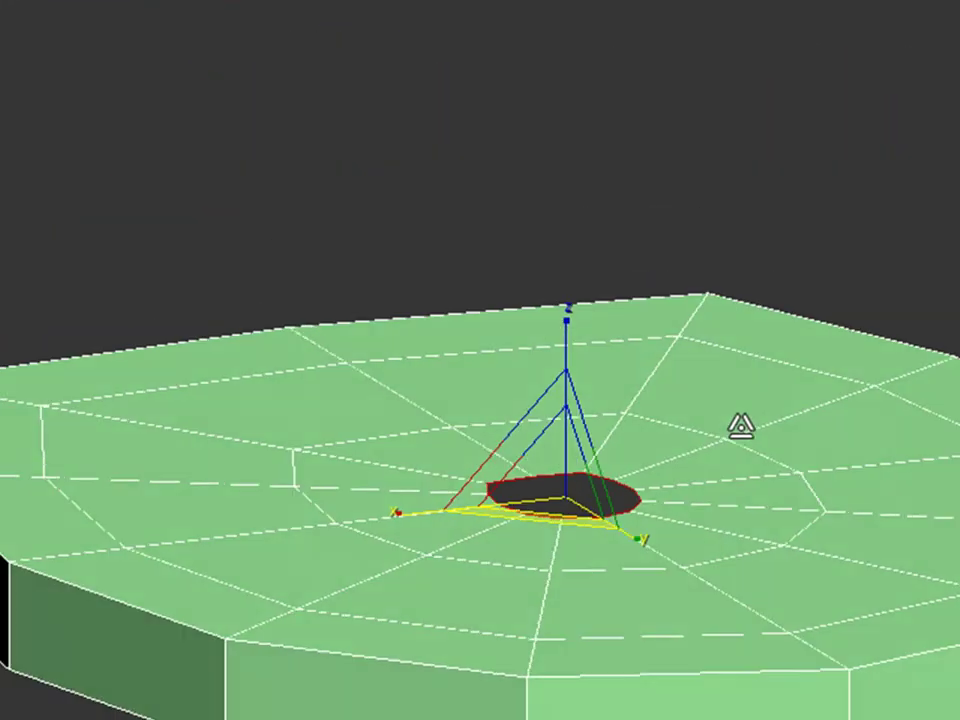
pyautogui.keyDown('alt'); pyautogui.moveTo(633, 517); pyautogui.dragTo(516, 671, button='middle'); pyautogui.keyUp('alt')
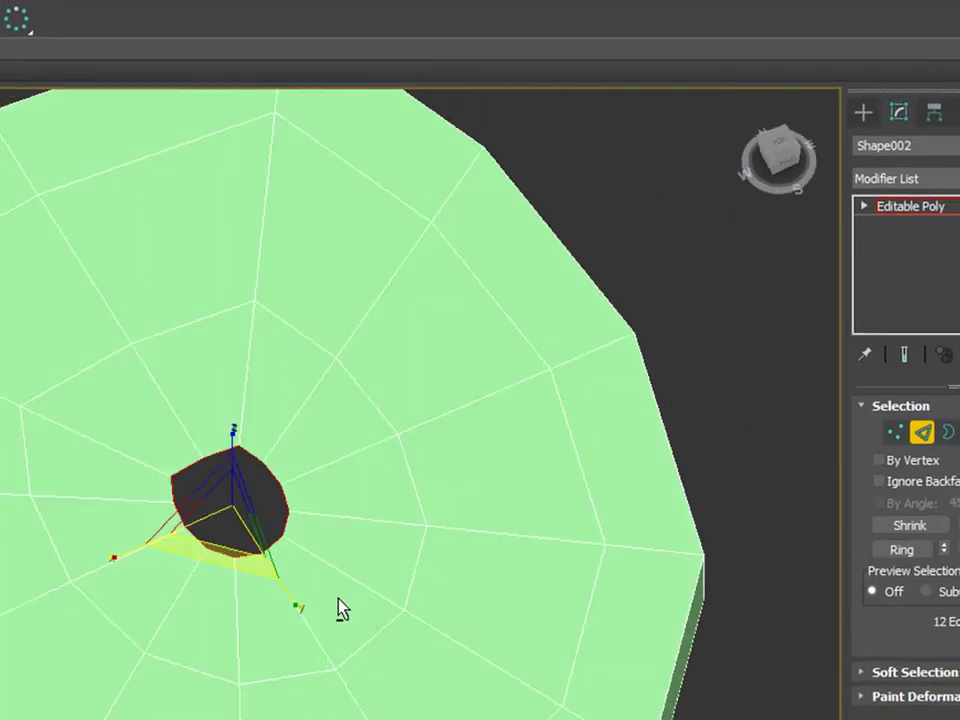
pyautogui.keyDown('alt'); pyautogui.moveTo(340, 610); pyautogui.dragTo(438, 590, button='middle'); pyautogui.keyUp('alt')
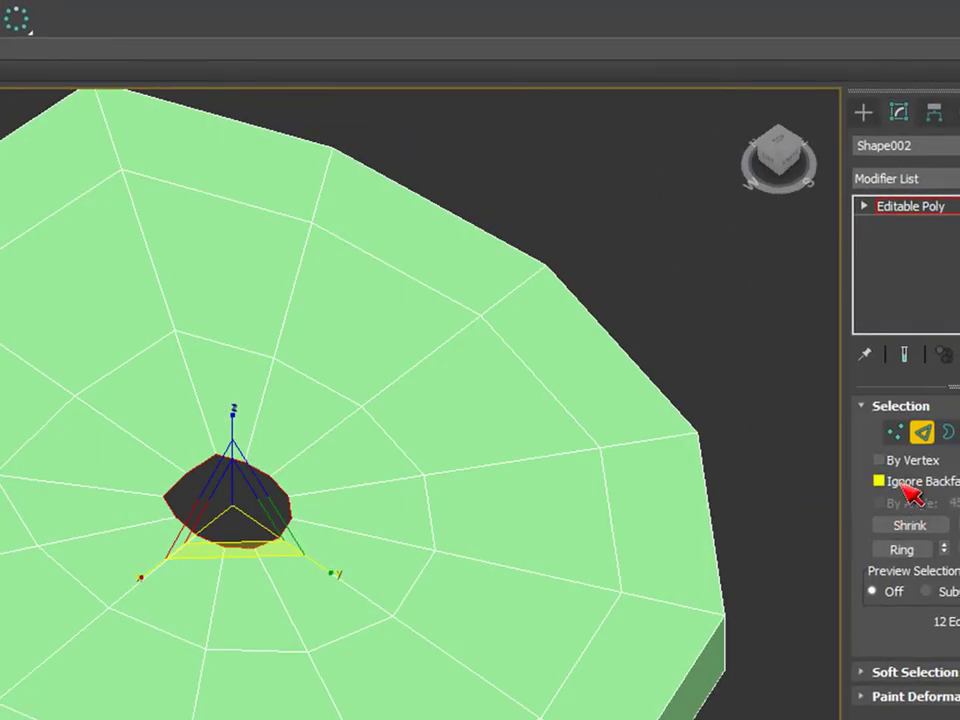
pyautogui.scroll(3, 273, 480)
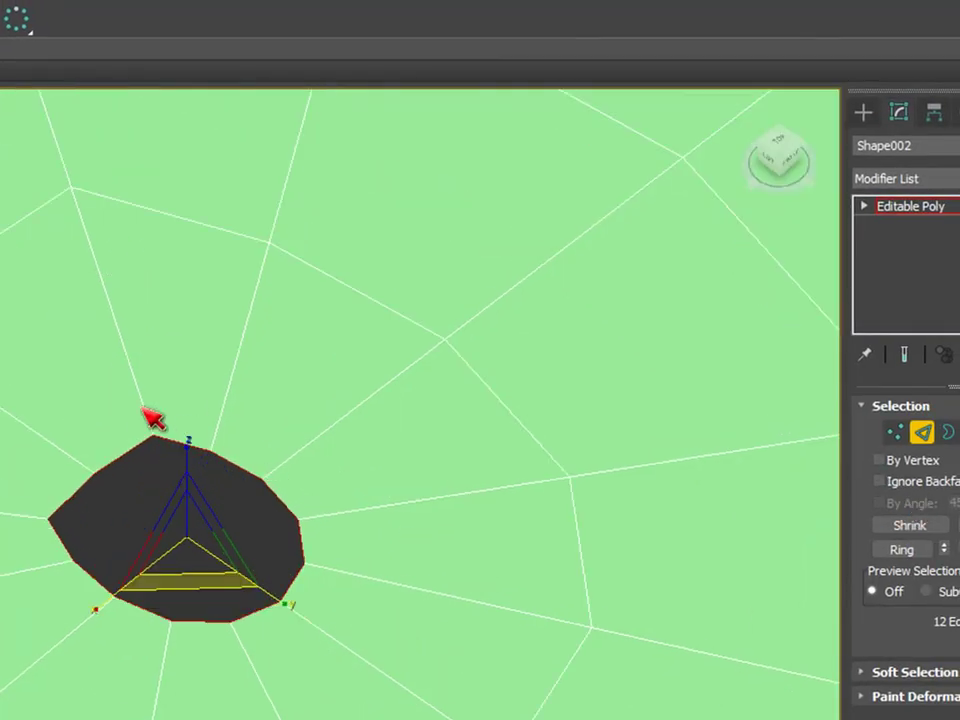
pyautogui.click(895, 432)
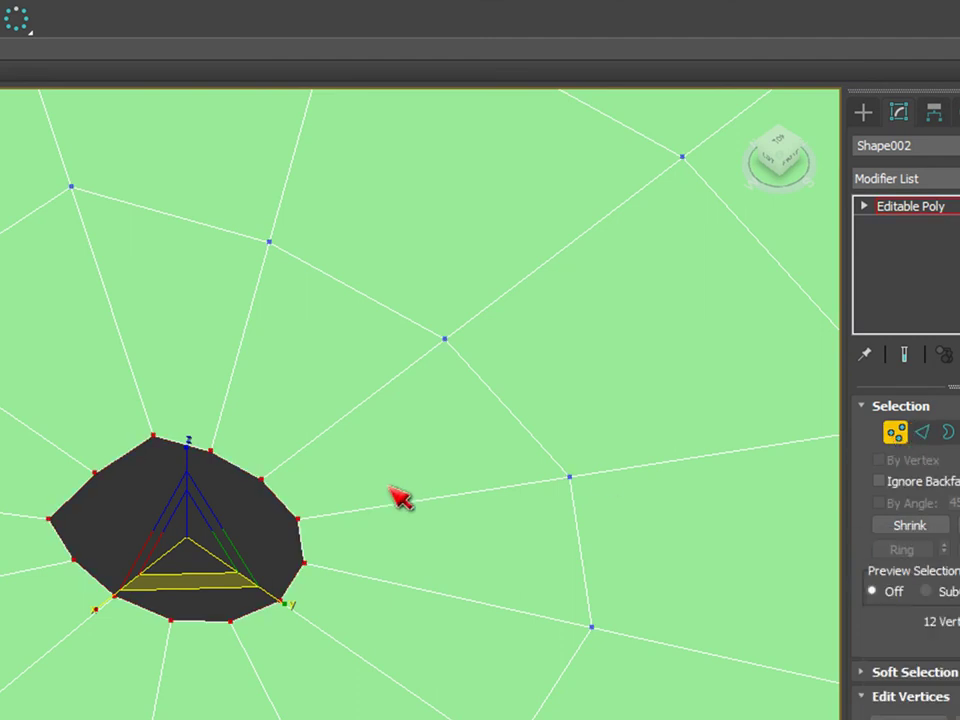
pyautogui.keyDown('alt'); pyautogui.moveTo(190, 428); pyautogui.dragTo(320, 505, button='middle'); pyautogui.keyUp('alt')
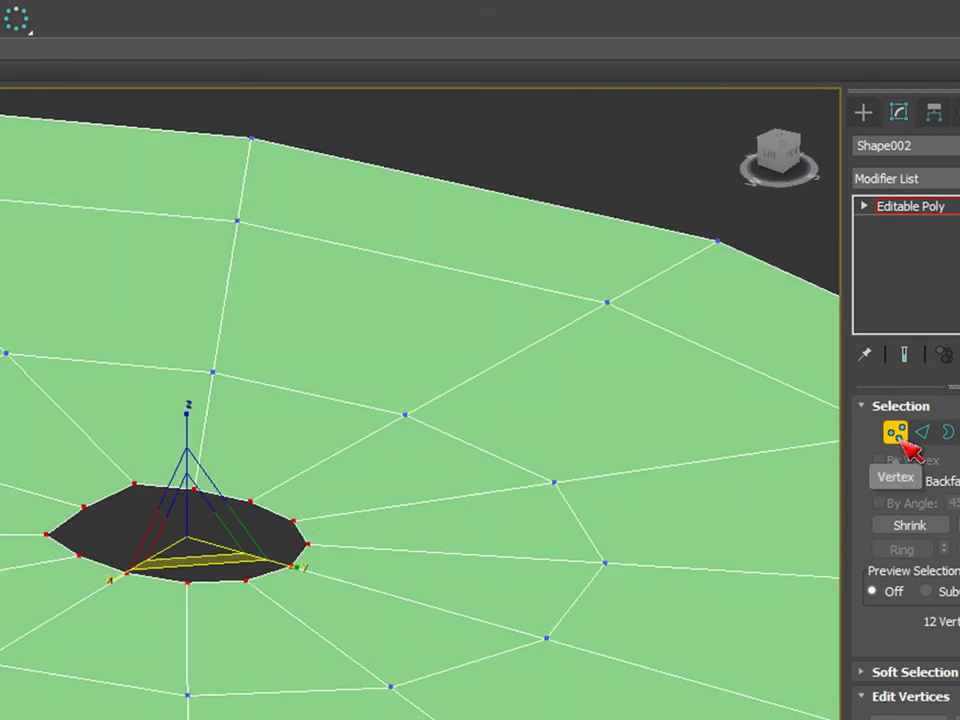
pyautogui.keyDown('alt'); pyautogui.moveTo(302, 609); pyautogui.dragTo(255, 497, button='middle'); pyautogui.keyUp('alt')
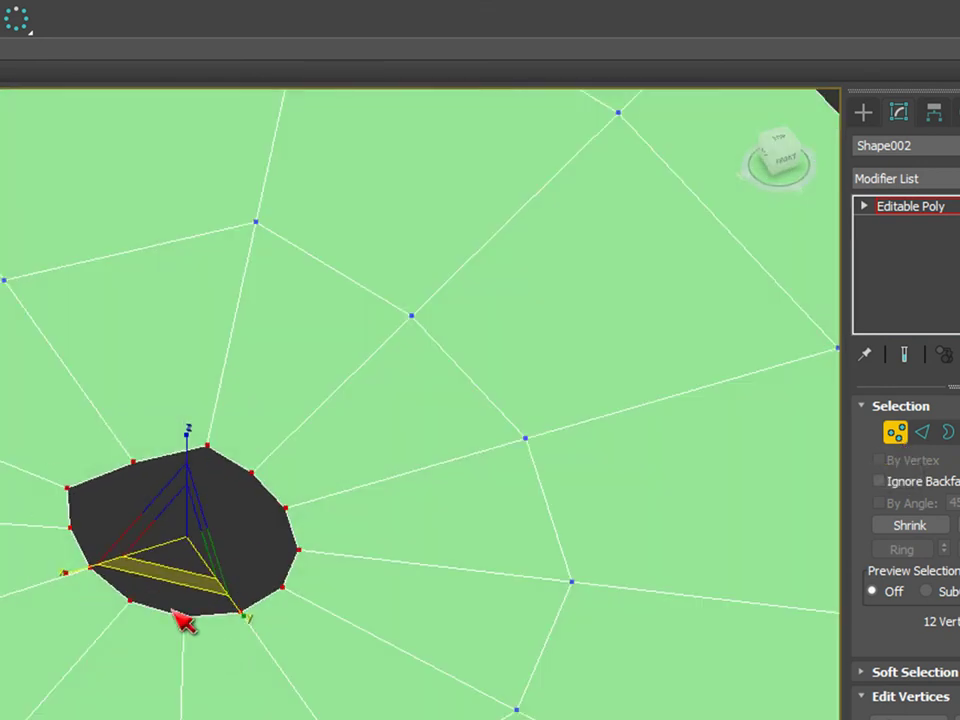
pyautogui.keyDown('alt'); pyautogui.moveTo(140, 472); pyautogui.dragTo(191, 594, button='middle'); pyautogui.keyUp('alt')
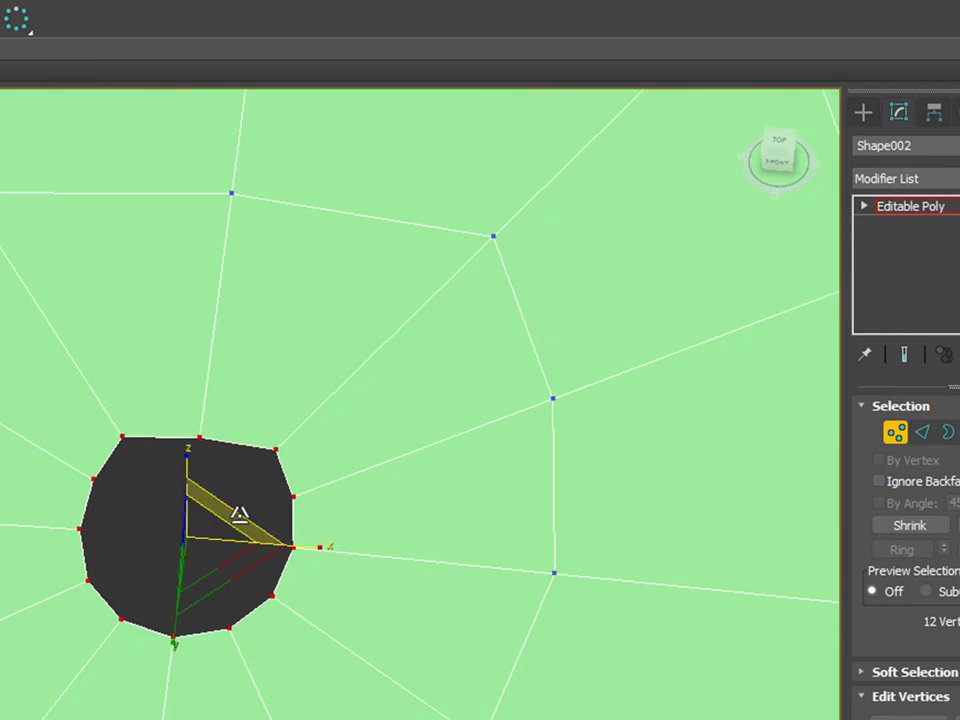
pyautogui.rightClick(261, 458)
pyautogui.click(71, 586)
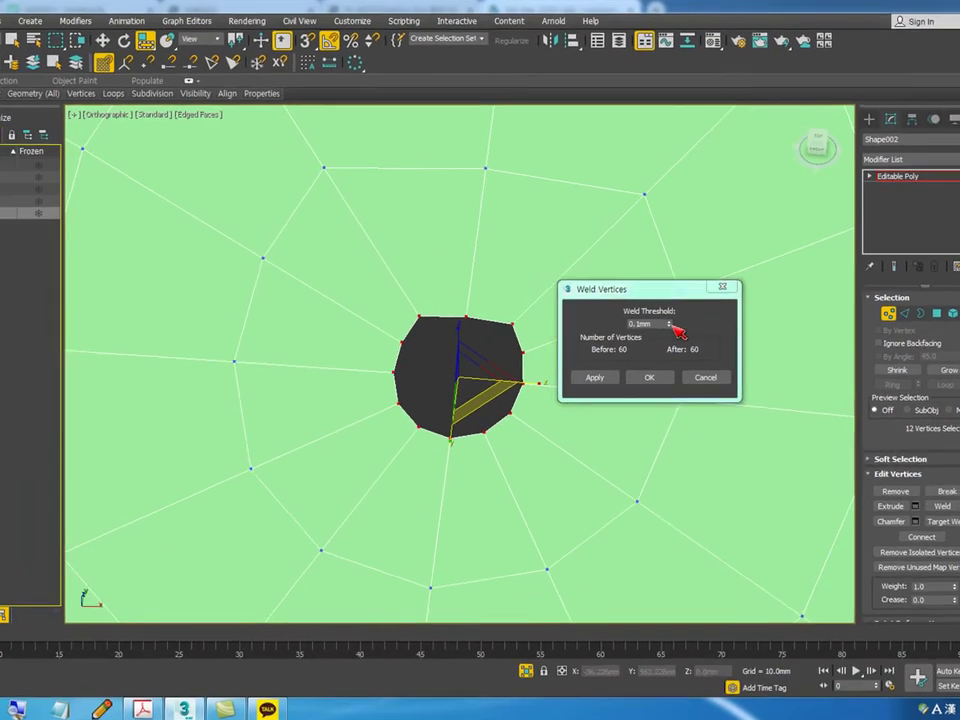
pyautogui.moveTo(669, 324); pyautogui.dragTo(668, 250)
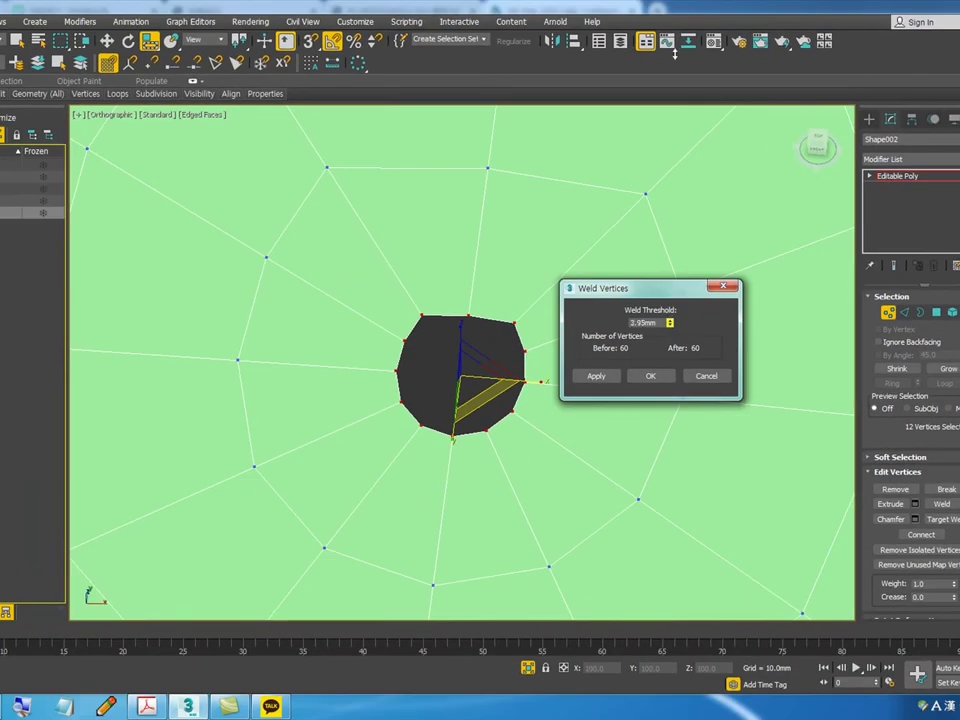
pyautogui.moveTo(716, 204); pyautogui.dragTo(681, 350)
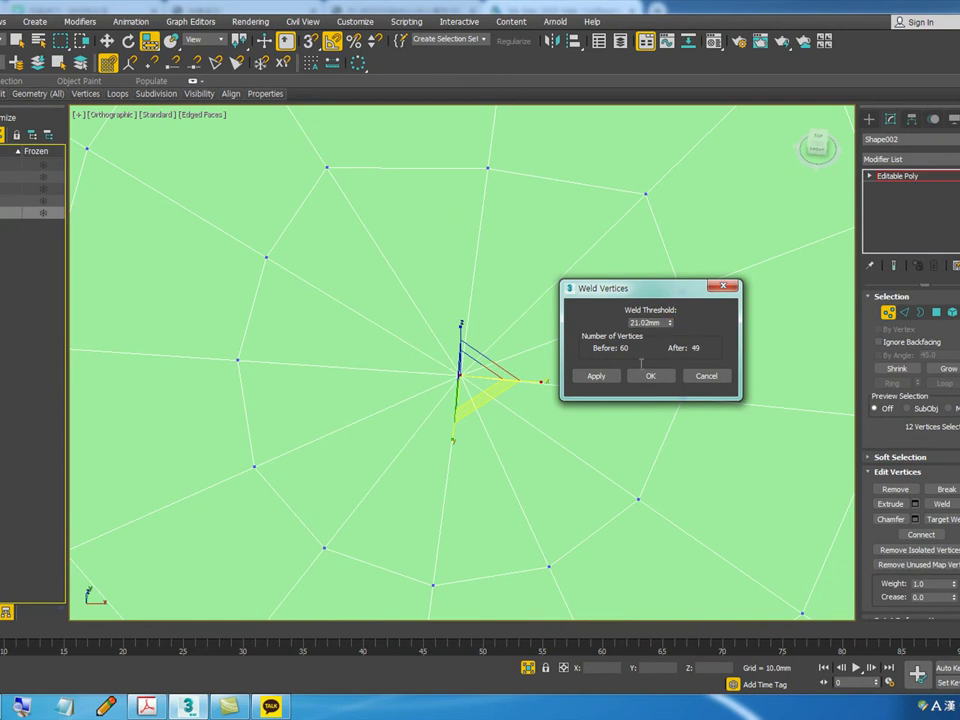
pyautogui.click(652, 378)
# Step: Examine the cover plate's ring topology and welded centre from above and its flat profile from the side
pyautogui.scroll(-4, 648, 387)
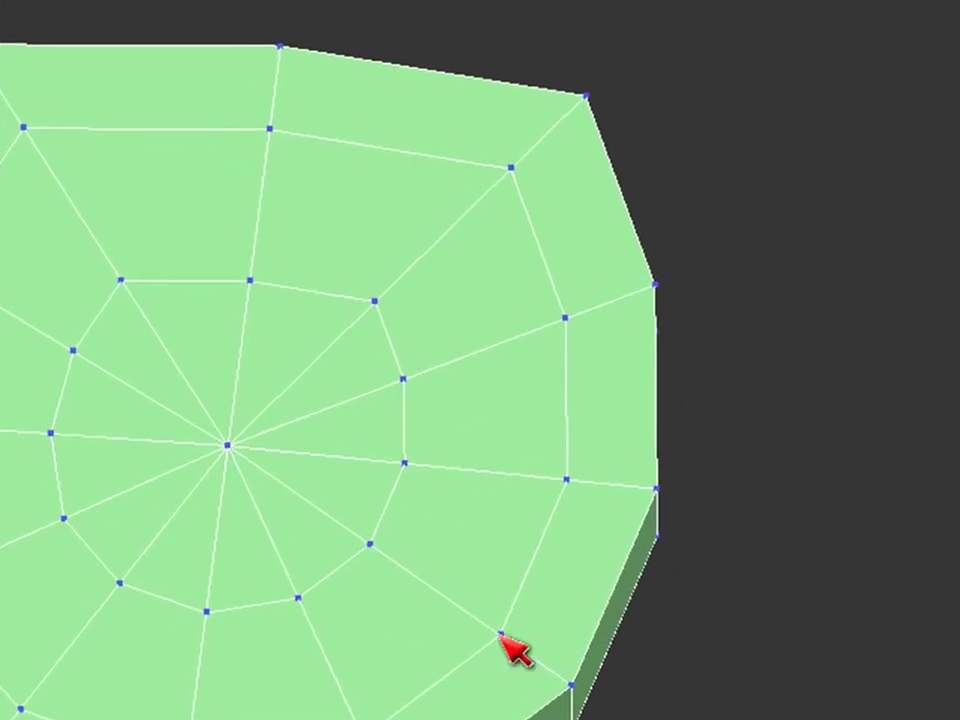
pyautogui.keyDown('alt'); pyautogui.moveTo(543, 603); pyautogui.dragTo(653, 519, button='middle'); pyautogui.keyUp('alt')
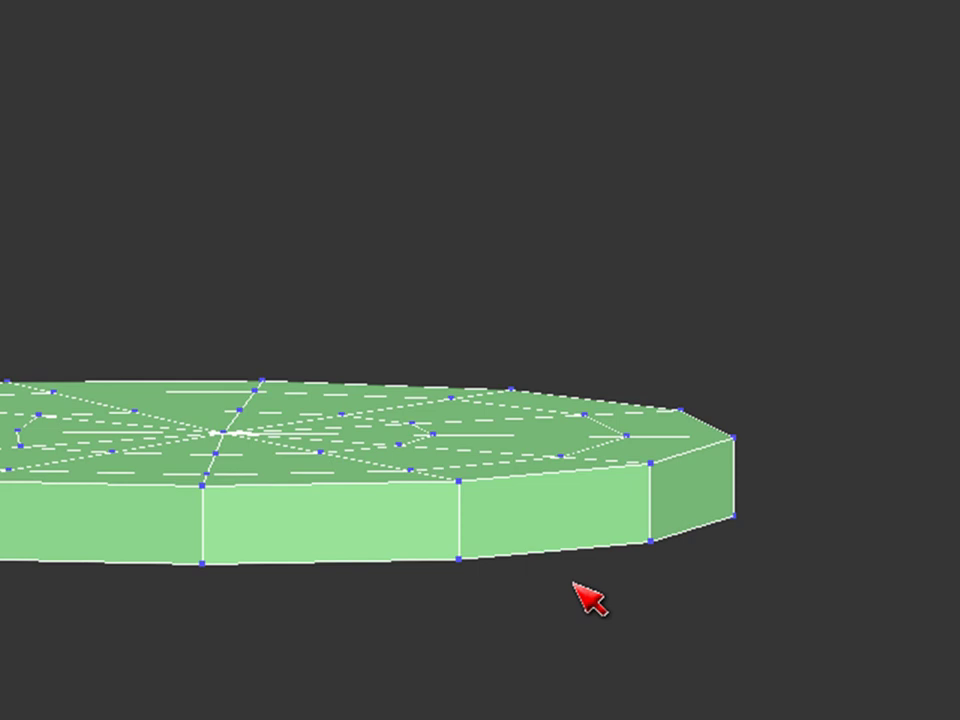
pyautogui.keyDown('alt'); pyautogui.moveTo(454, 599); pyautogui.dragTo(500, 640, button='middle'); pyautogui.keyUp('alt')
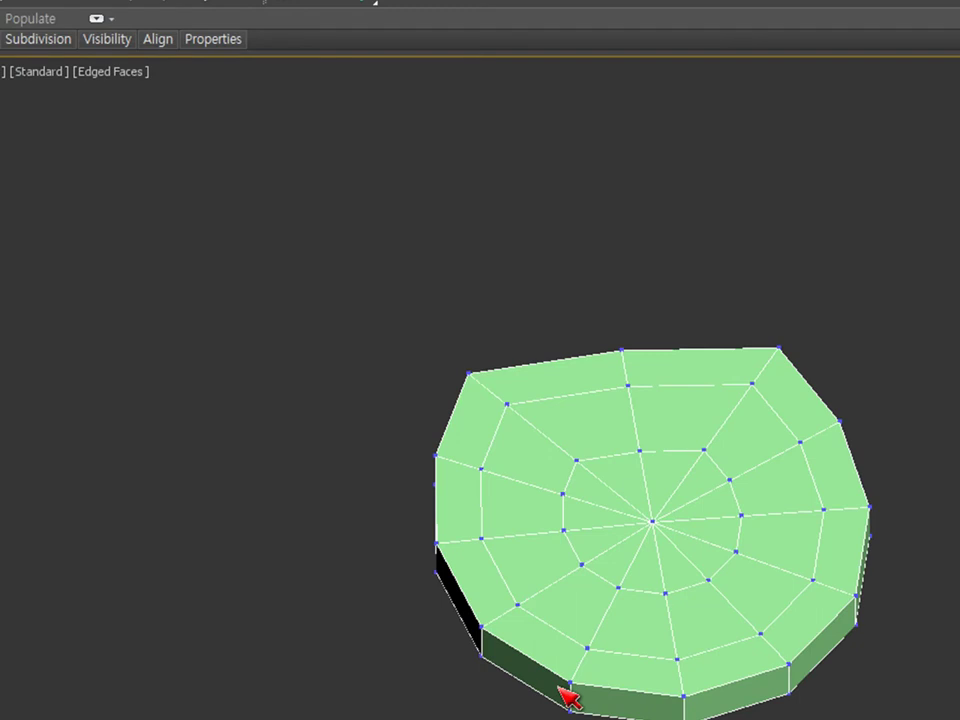
pyautogui.moveTo(693, 557); pyautogui.dragTo(521, 536, button='middle')
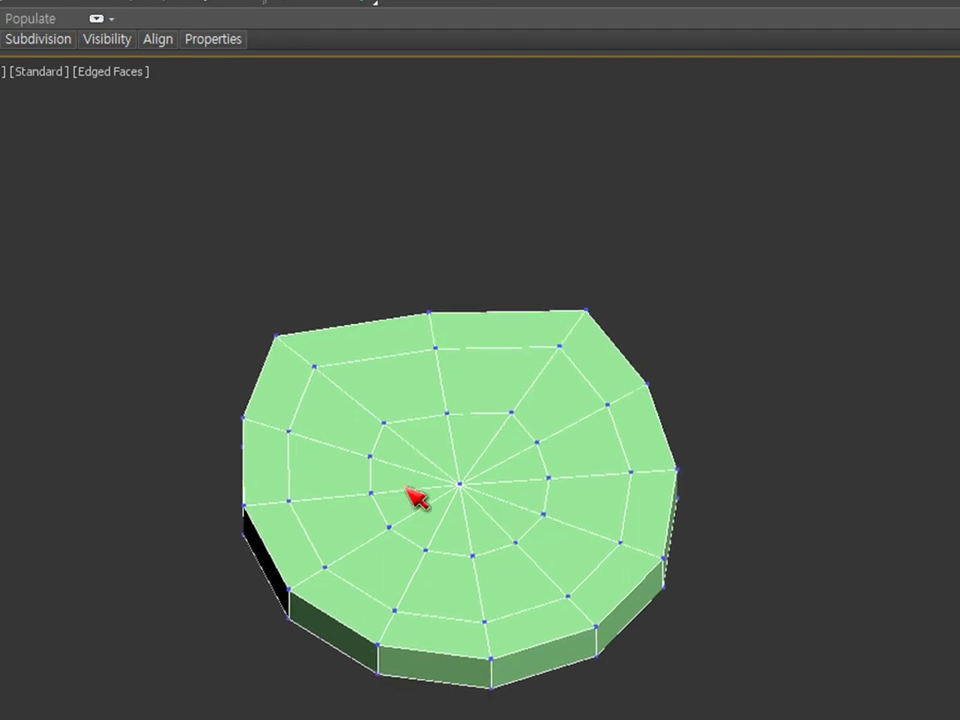
pyautogui.scroll(3, 521, 536)
pyautogui.keyDown('alt'); pyautogui.moveTo(548, 428); pyautogui.dragTo(538, 468, button='middle'); pyautogui.keyUp('alt')
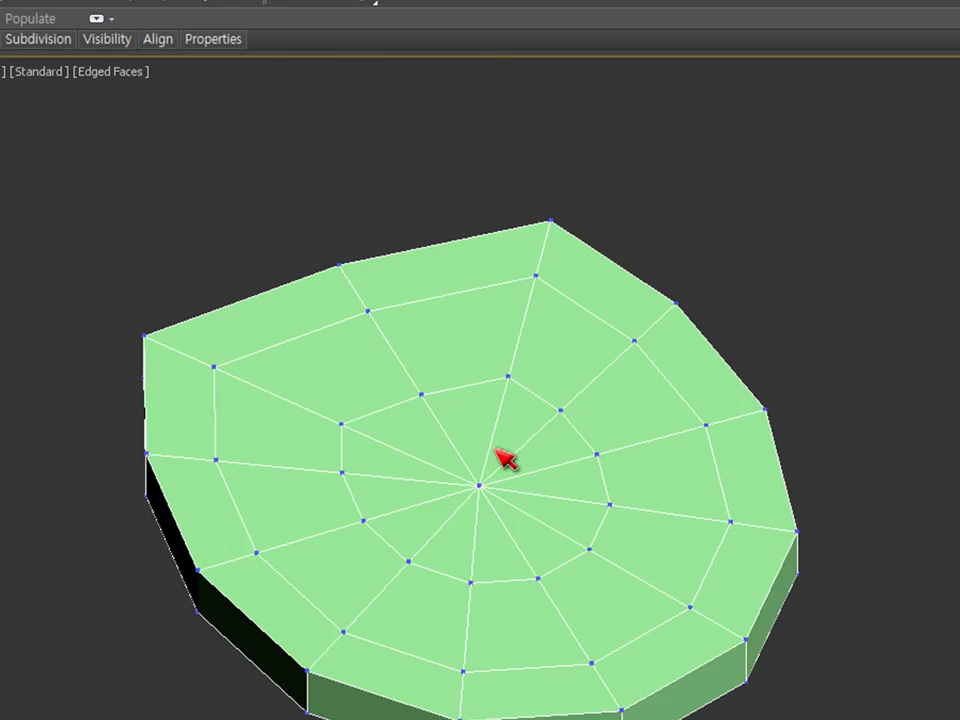
pyautogui.keyDown('alt'); pyautogui.moveTo(600, 507); pyautogui.dragTo(274, 443, button='middle'); pyautogui.keyUp('alt')
pyautogui.moveTo(243, 451); pyautogui.dragTo(795, 497)
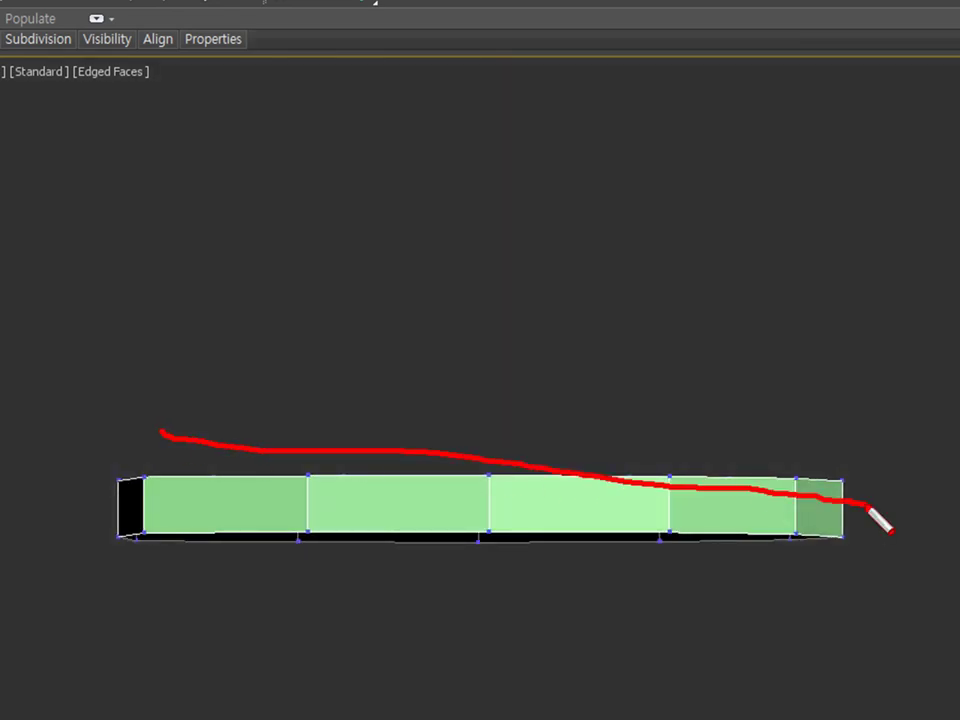
pyautogui.press('Escape')
pyautogui.moveTo(853, 521)
pyautogui.keyDown('alt'); pyautogui.mouseDown(button='middle')
pyautogui.moveTo(825, 564)
pyautogui.moveTo(838, 523)
pyautogui.mouseUp(button='middle'); pyautogui.keyUp('alt')
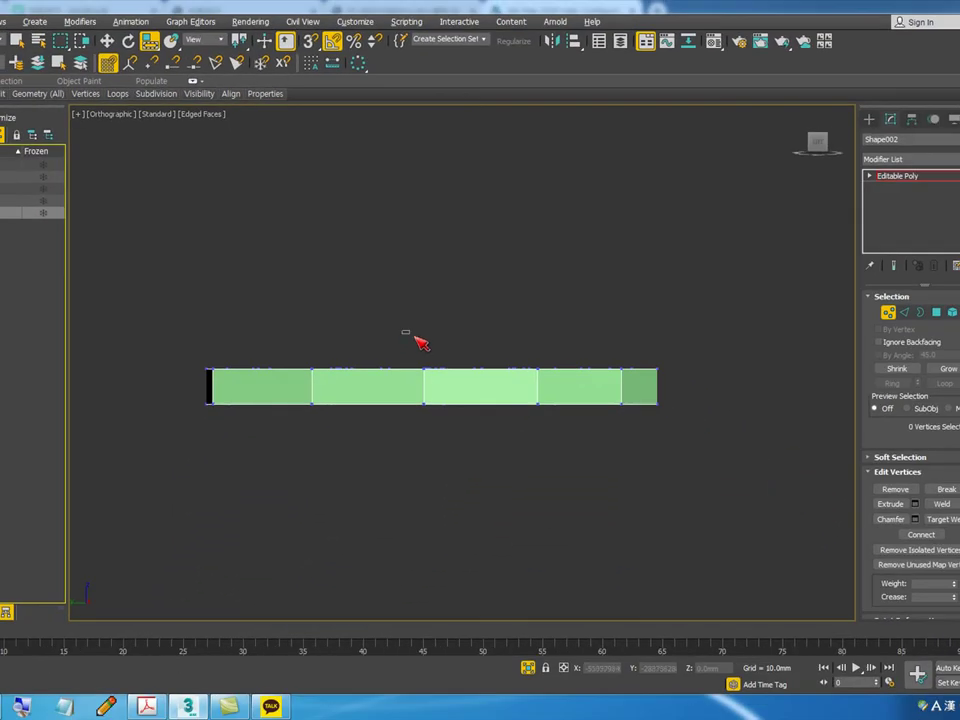
pyautogui.moveTo(405, 332); pyautogui.dragTo(705, 385)
pyautogui.keyDown('alt'); pyautogui.moveTo(671, 396); pyautogui.dragTo(667, 436, button='middle'); pyautogui.keyUp('alt')
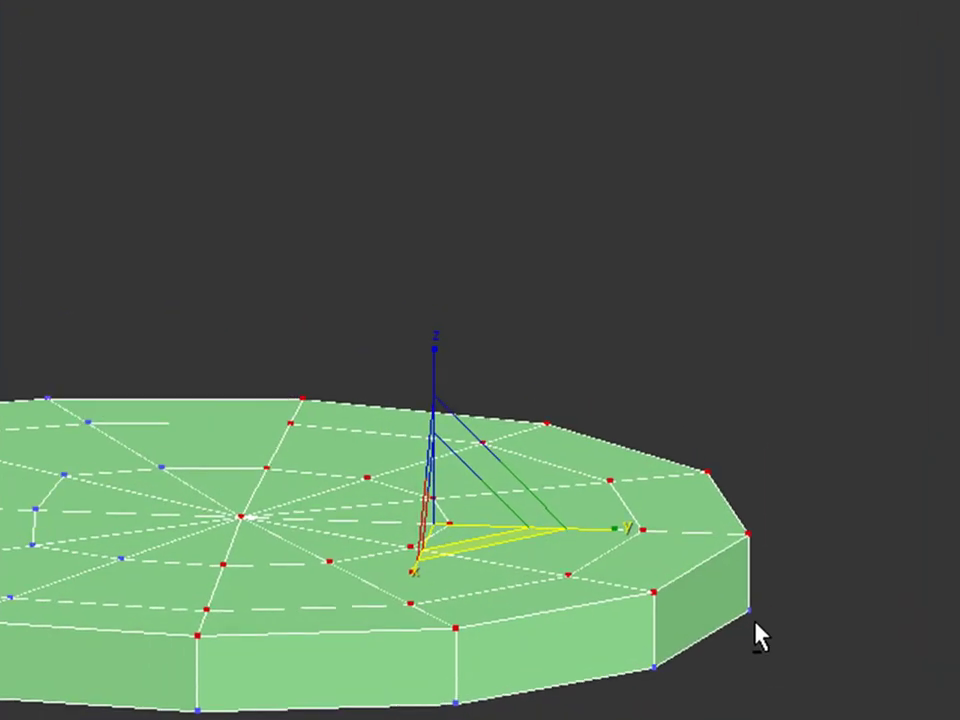
pyautogui.keyDown('alt'); pyautogui.moveTo(698, 492); pyautogui.dragTo(721, 473, button='middle'); pyautogui.keyUp('alt')
pyautogui.click(773, 421)
pyautogui.keyDown('alt'); pyautogui.moveTo(880, 525); pyautogui.dragTo(574, 643, button='middle'); pyautogui.keyUp('alt')
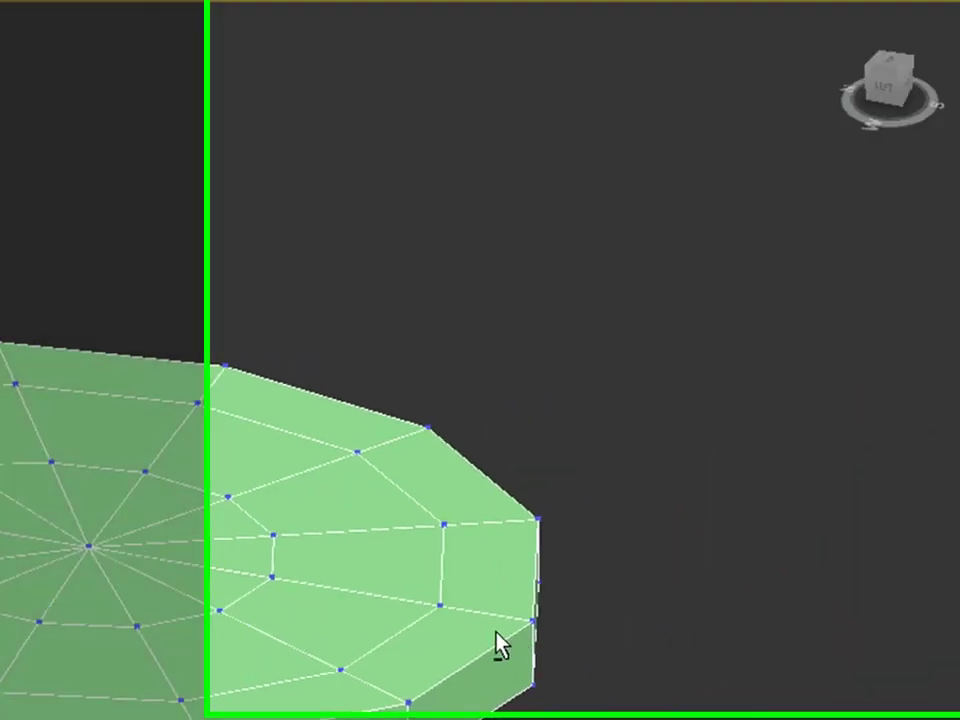
pyautogui.keyDown('alt'); pyautogui.moveTo(343, 671); pyautogui.dragTo(336, 594, button='middle'); pyautogui.keyUp('alt')
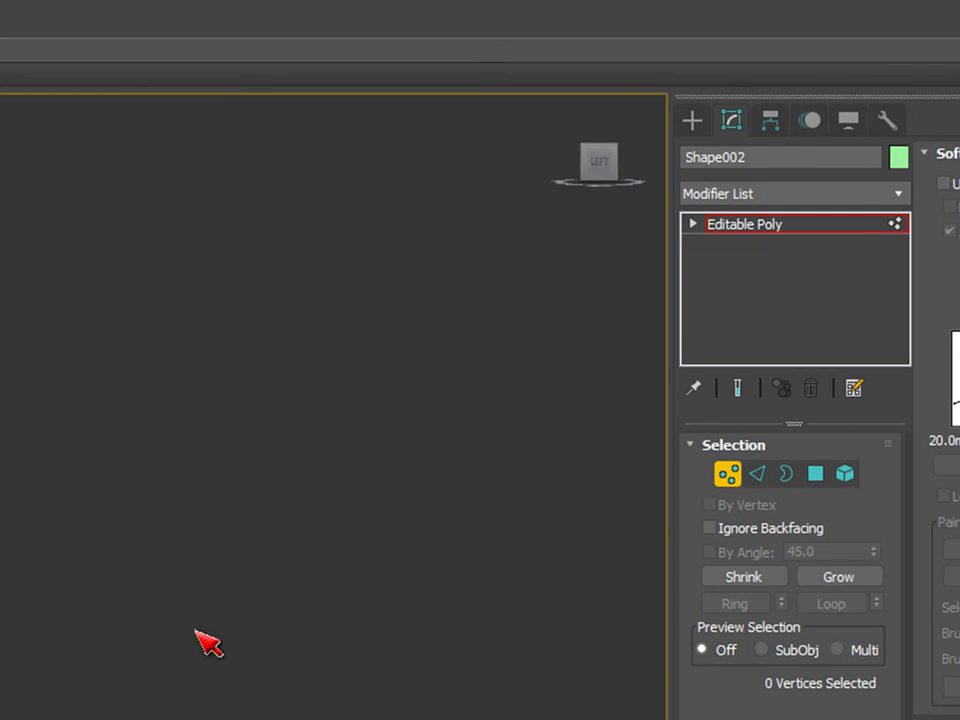
# Step: Lower the top vertices at the cover plate's front end along the side view's Y axis, dropping the foremost one further
pyautogui.keyDown('ctrl'); pyautogui.keyDown('alt'); pyautogui.moveTo(207, 643); pyautogui.dragTo(245, 550, button='middle'); pyautogui.keyUp('alt'); pyautogui.keyUp('ctrl')
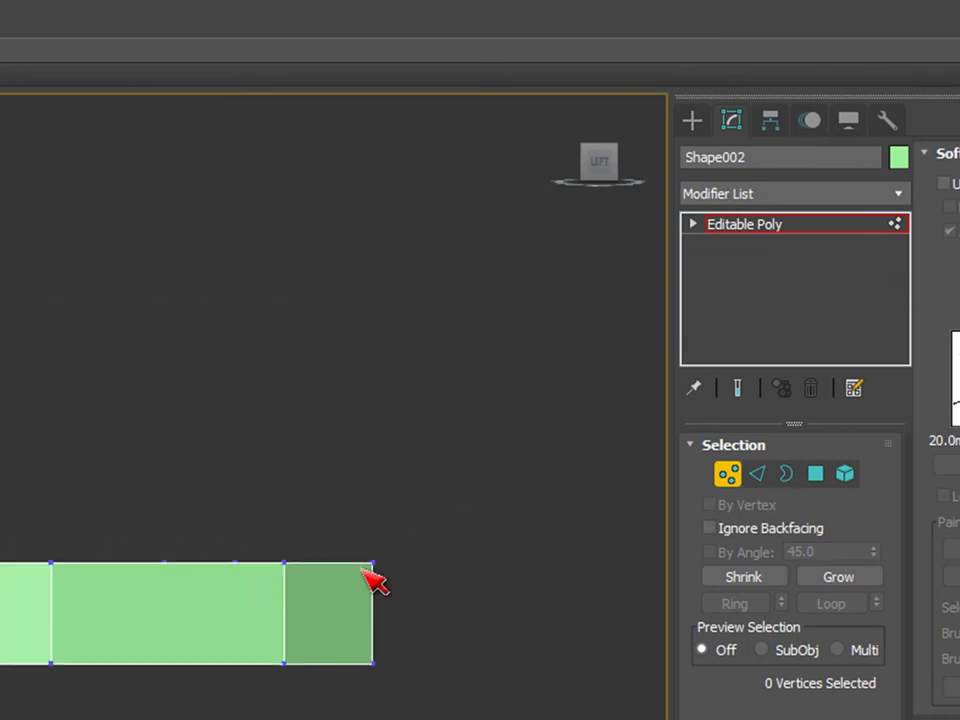
pyautogui.moveTo(138, 520); pyautogui.dragTo(385, 586)
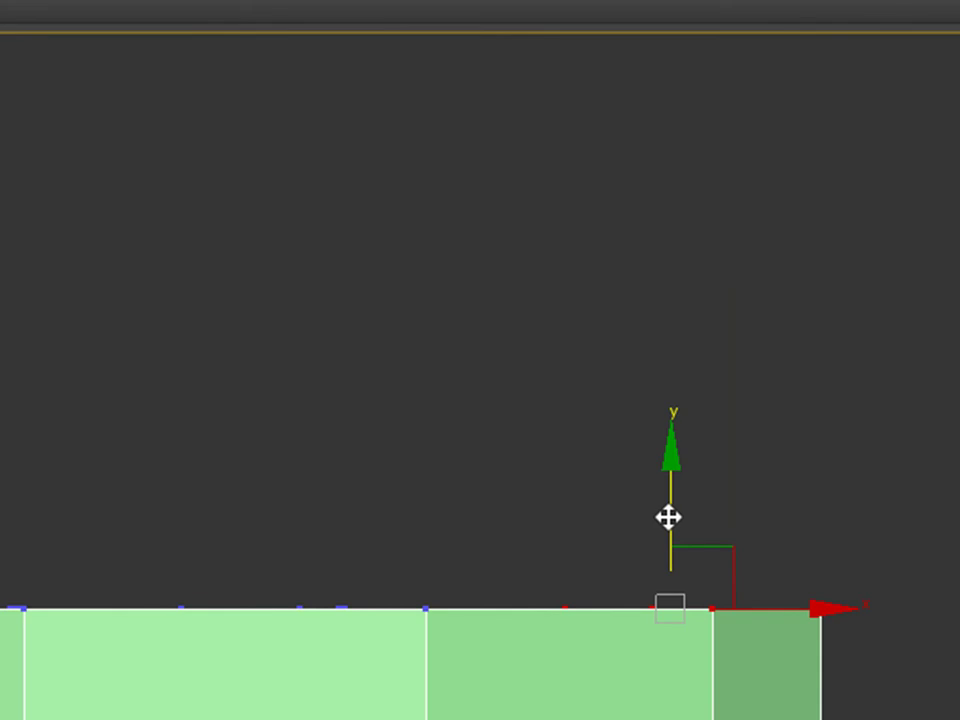
pyautogui.moveTo(668, 517); pyautogui.dragTo(671, 537)
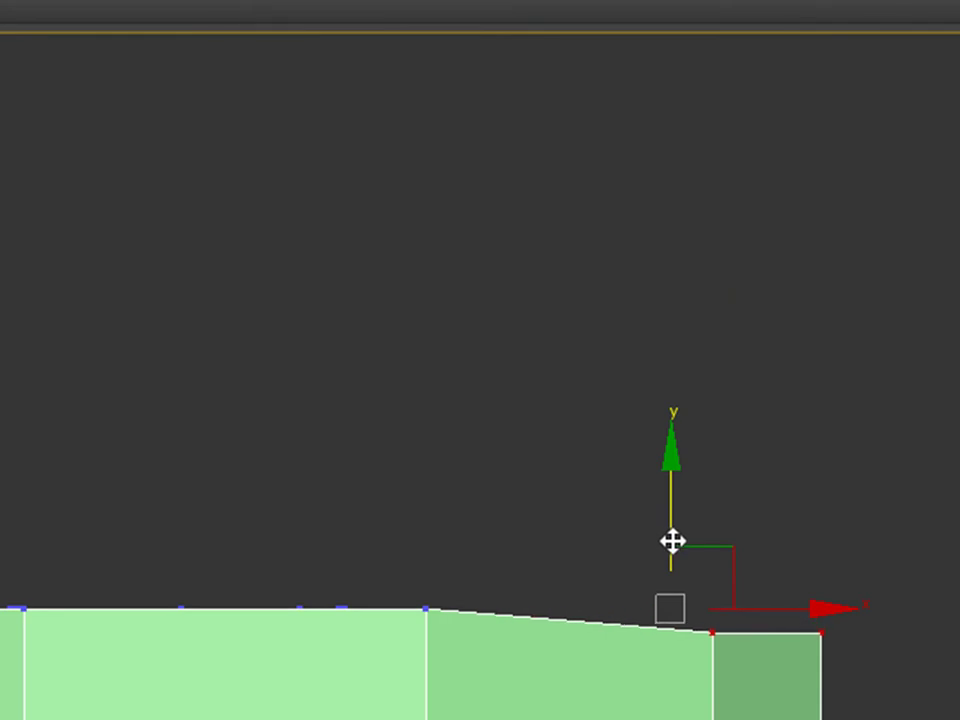
pyautogui.moveTo(760, 572); pyautogui.dragTo(830, 642)
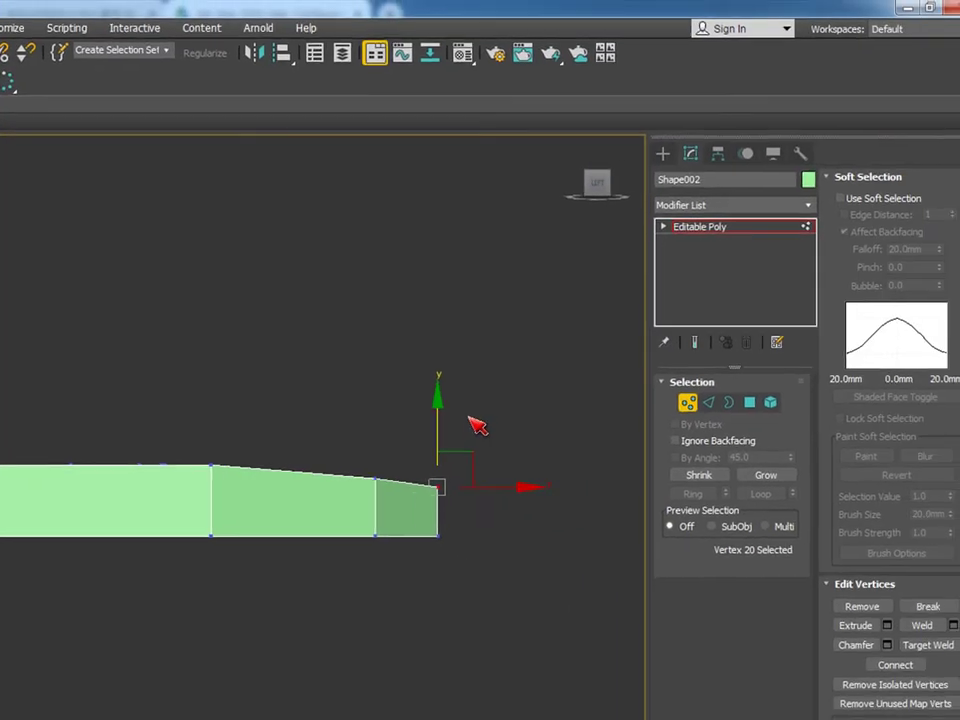
# Step: Lower the next rows of top vertices by small amounts so the plate's upper profile slopes gradually toward the front
pyautogui.click(221, 539)
pyautogui.moveTo(2, 375); pyautogui.dragTo(289, 491)
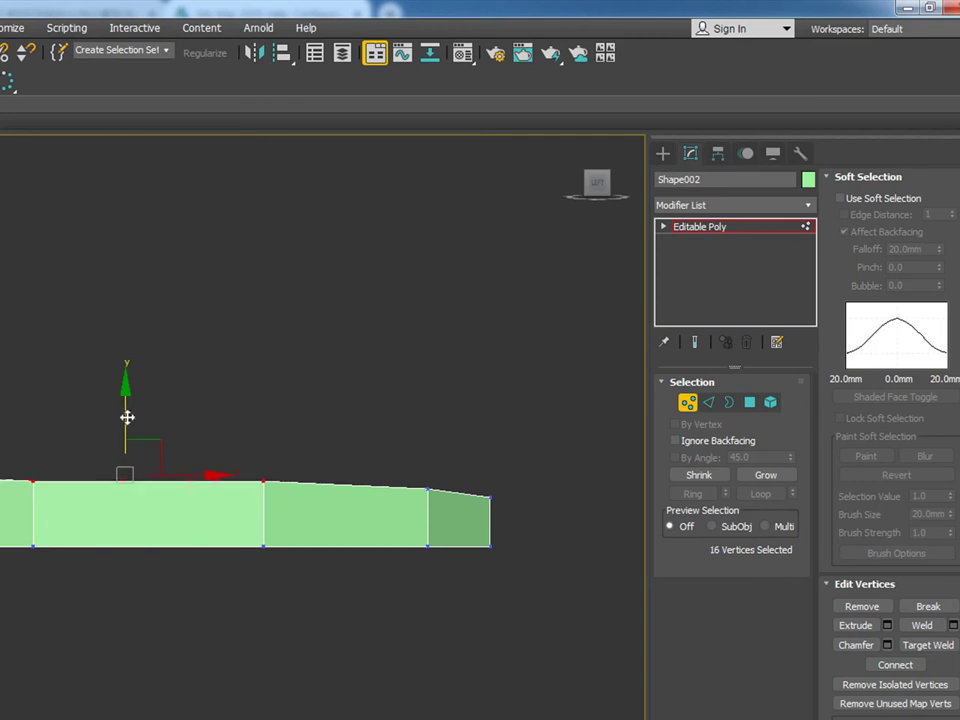
pyautogui.click(251, 446)
pyautogui.click(263, 476)
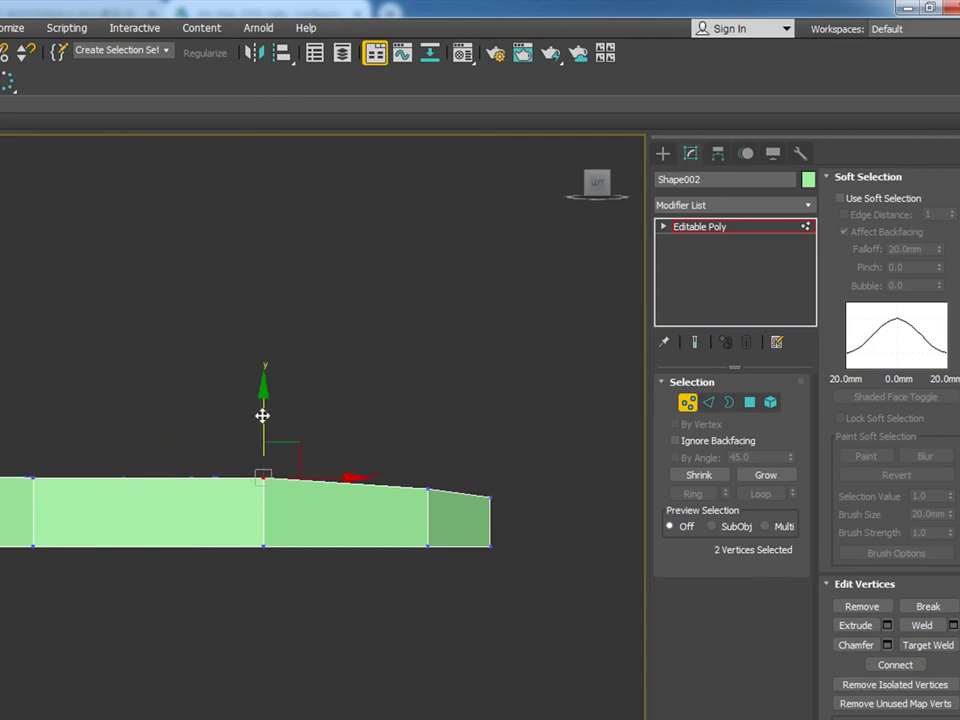
pyautogui.scroll(3, 219, 470)
pyautogui.keyDown('ctrl'); pyautogui.moveTo(161, 473); pyautogui.dragTo(240, 447); pyautogui.keyUp('ctrl')
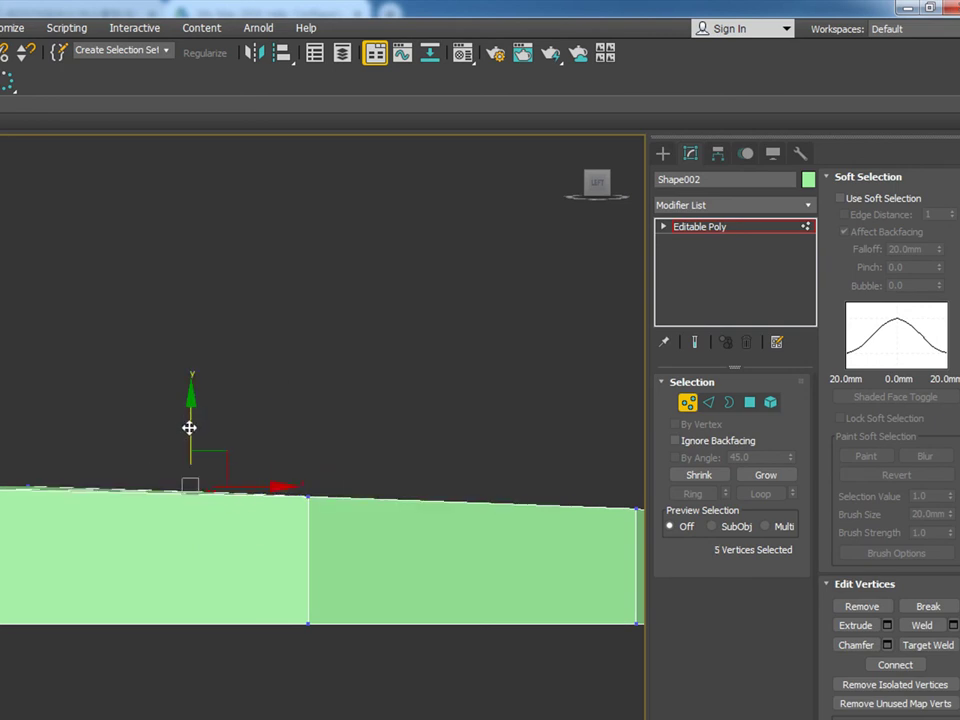
# Step: Undo the last vertex adjustments and slightly lower the seven top vertices of the row farther back
pyautogui.hotkey('ctrl', 'z')
pyautogui.hotkey('ctrl', 'z')
pyautogui.hotkey('ctrl', 'z')
pyautogui.hotkey('ctrl', 'z')
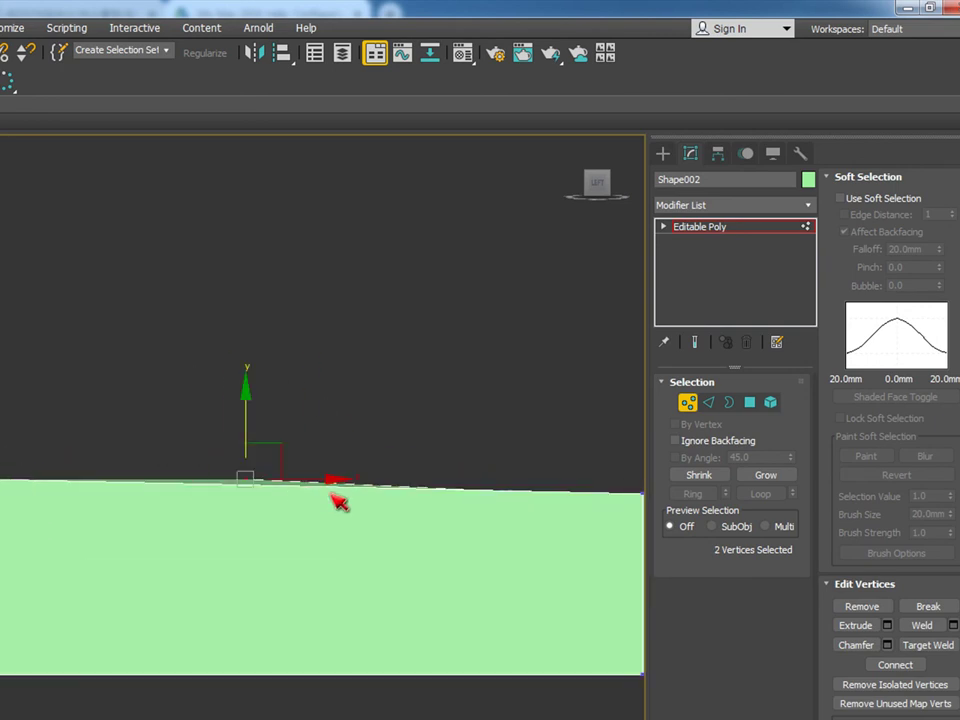
pyautogui.hotkey('ctrl', 'z')
pyautogui.hotkey('ctrl', 'z')
pyautogui.hotkey('ctrl', 'z')
pyautogui.hotkey('ctrl', 'z')
pyautogui.hotkey('ctrl', 'z')
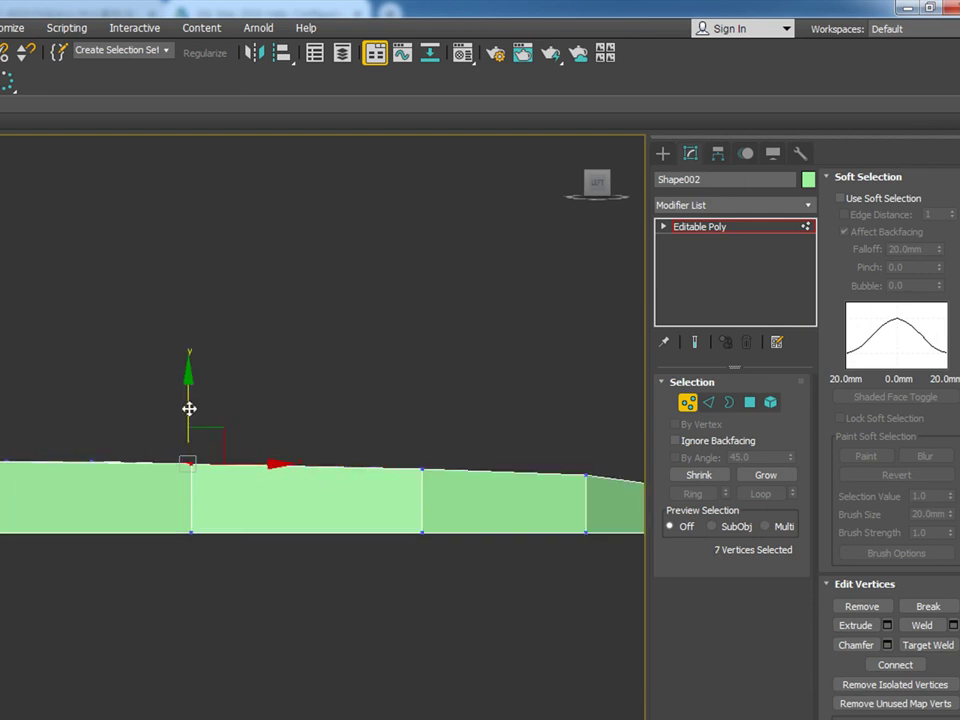
pyautogui.moveTo(189, 411); pyautogui.dragTo(189, 413)
# Step: Soft-select the plate's centre vertex with pinch -0.04 and bubble 0.51, raise it slightly, and set the falloff to about 265 mm
pyautogui.keyDown('alt'); pyautogui.moveTo(268, 490); pyautogui.dragTo(193, 522, button='middle'); pyautogui.keyUp('alt')
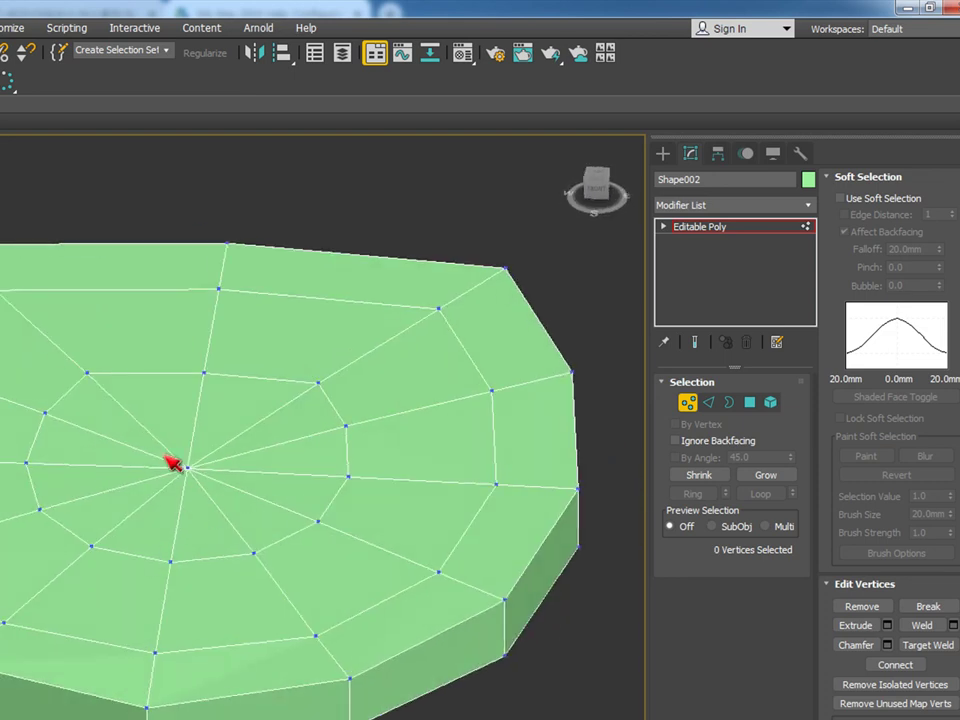
pyautogui.click(184, 466)
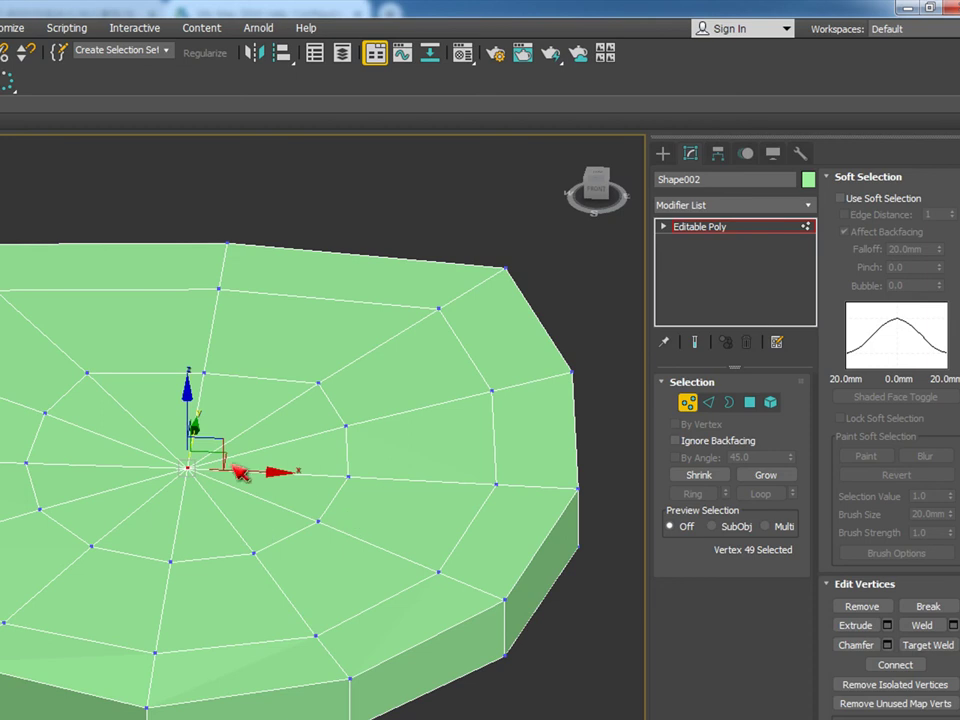
pyautogui.click(841, 198)
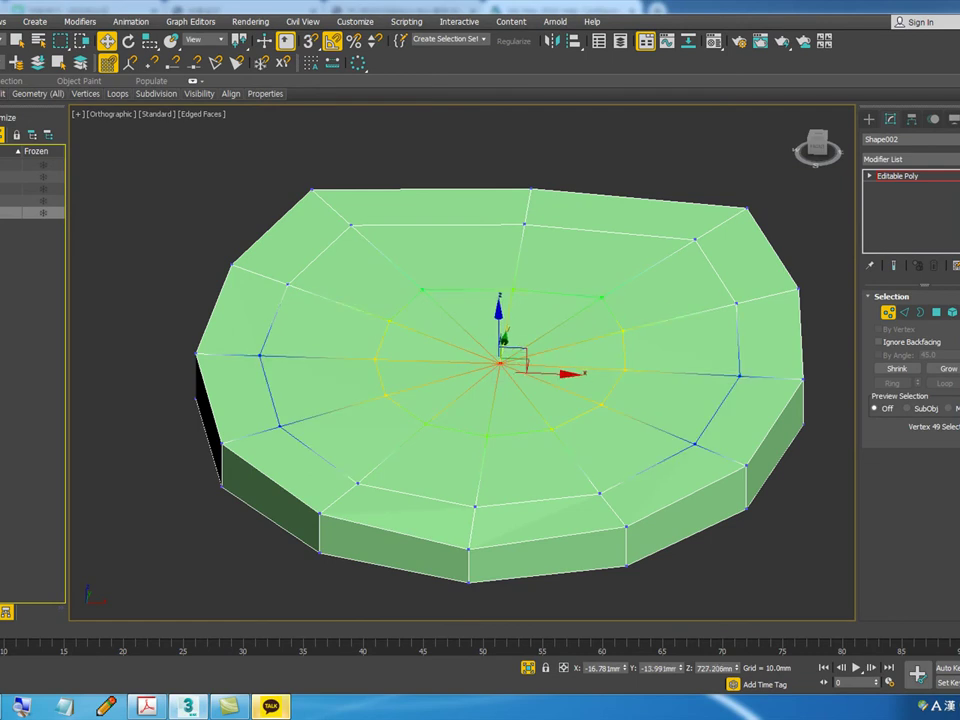
pyautogui.keyDown('alt'); pyautogui.moveTo(365, 335); pyautogui.dragTo(381, 225, button='middle'); pyautogui.keyUp('alt')
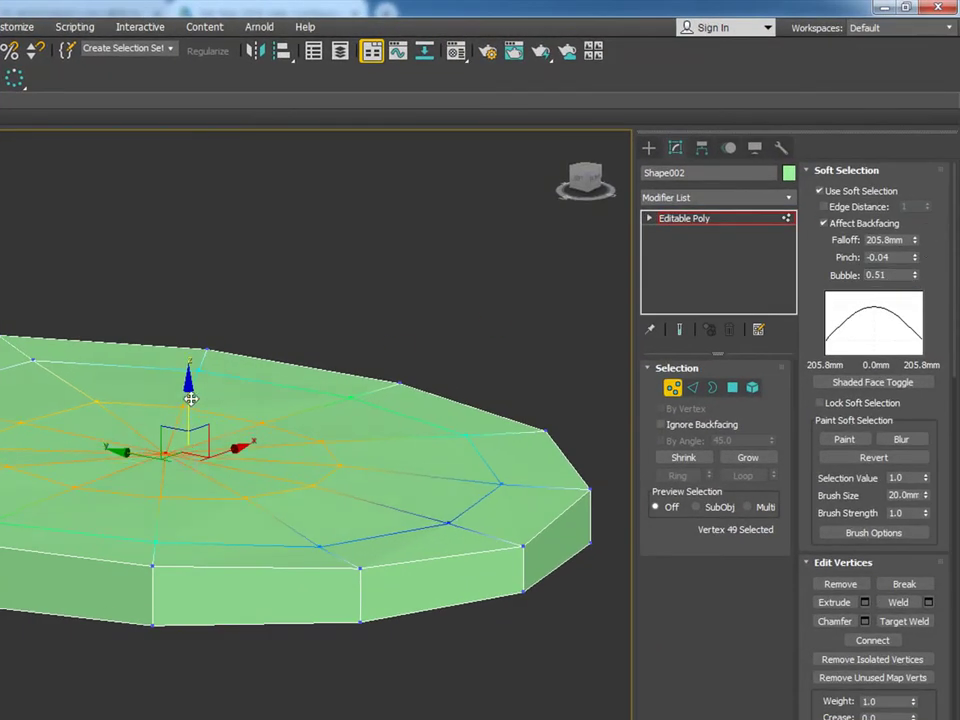
pyautogui.moveTo(195, 396); pyautogui.dragTo(199, 385)
pyautogui.keyDown('alt'); pyautogui.moveTo(199, 380); pyautogui.dragTo(342, 422, button='middle'); pyautogui.keyUp('alt')
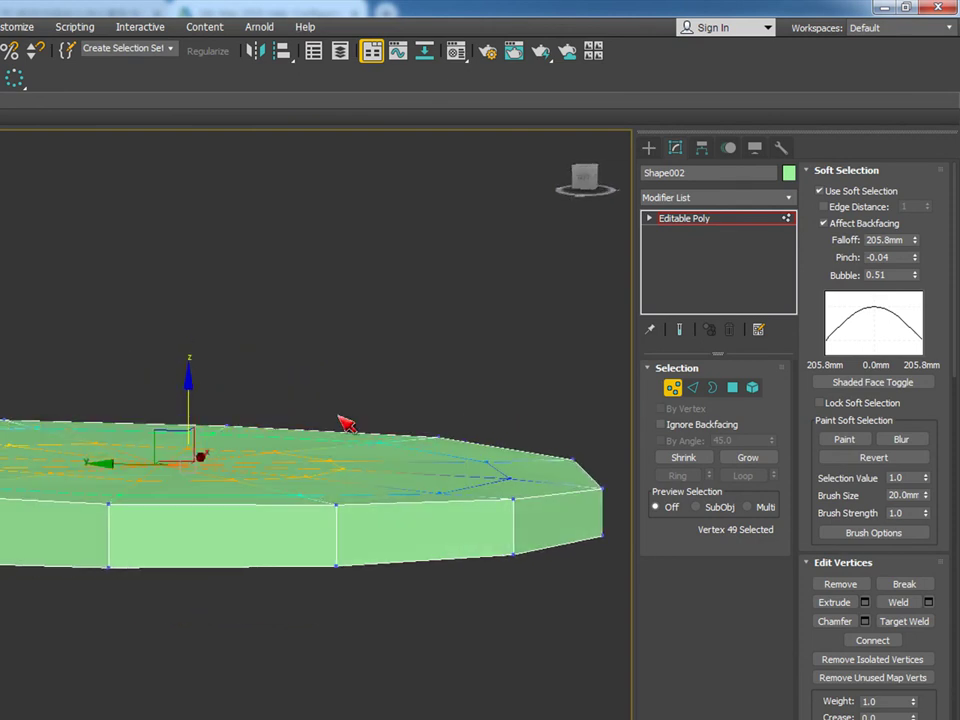
pyautogui.moveTo(914, 242); pyautogui.dragTo(921, 215)
pyautogui.keyDown('alt'); pyautogui.moveTo(195, 416); pyautogui.dragTo(630, 228, button='middle'); pyautogui.keyUp('alt')
# Step: Add a Shell modifier to the whole cover plate with an outer amount of 3 mm
pyautogui.click(713, 226)
pyautogui.click(720, 199)
pyautogui.write('sh')
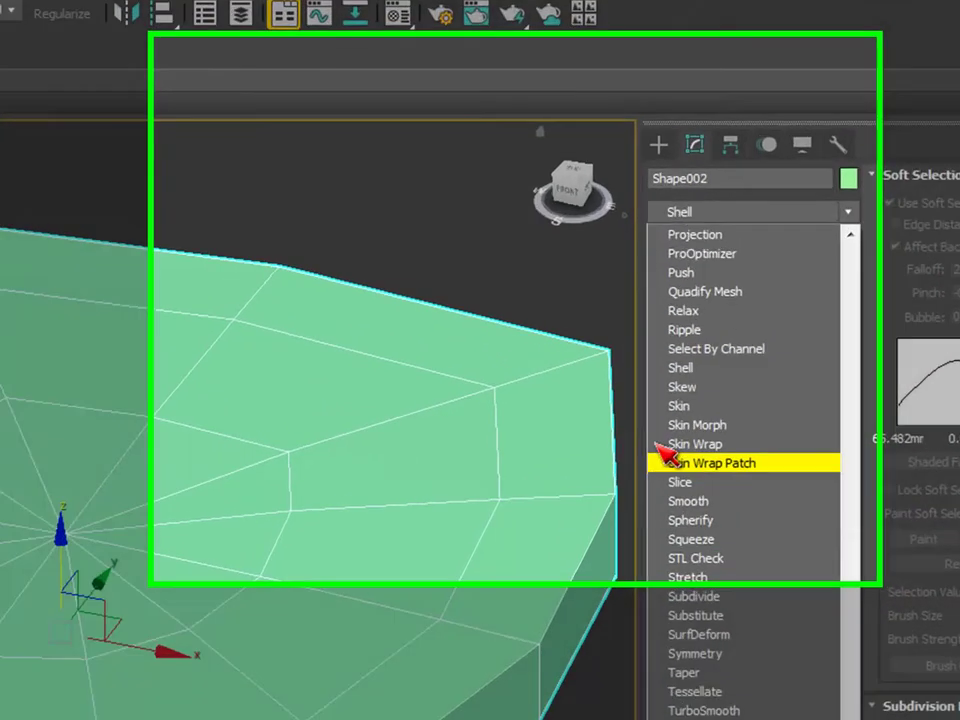
pyautogui.click(672, 311)
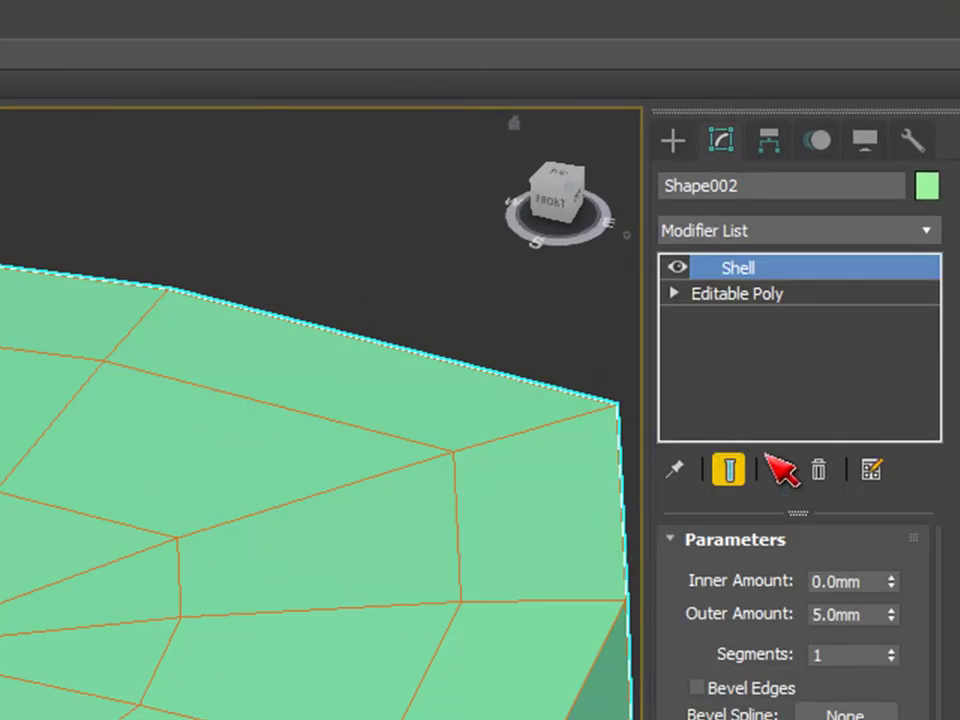
pyautogui.doubleClick(866, 614)
pyautogui.write('3')
pyautogui.press('Return')
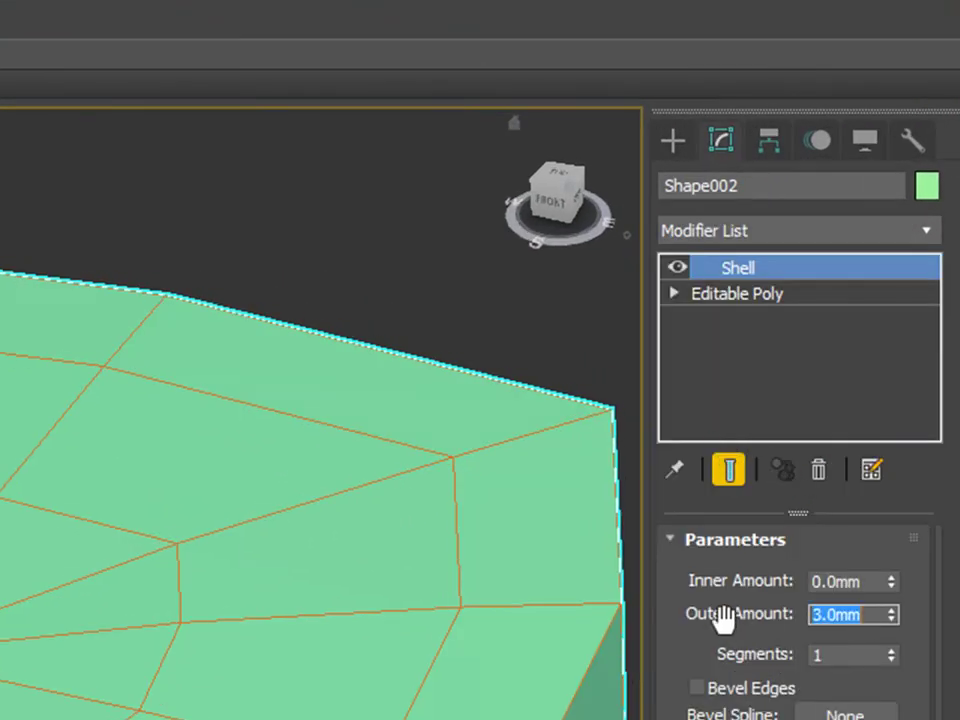
# Step: Add a MeshSmooth modifier above the Shell and hide the edged faces in the viewport
pyautogui.click(815, 244)
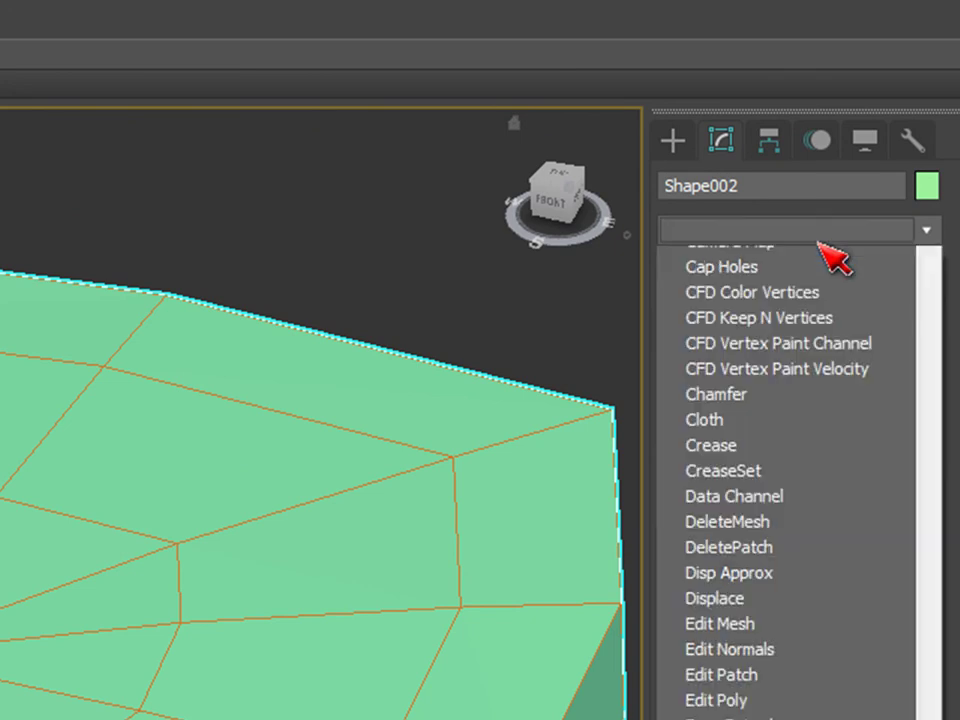
pyautogui.write('m')
pyautogui.press('Down')
pyautogui.click(763, 418)
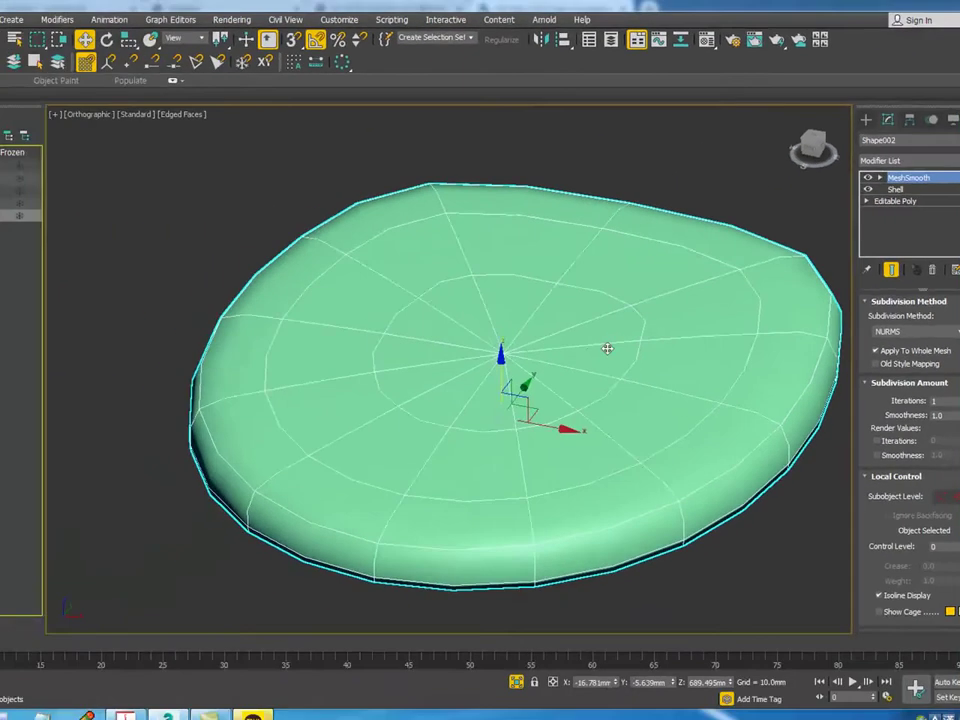
pyautogui.scroll(-3, 606, 347)
pyautogui.click(753, 483)
pyautogui.click(600, 416)
pyautogui.scroll(-3, 840, 414)
pyautogui.press('F4')
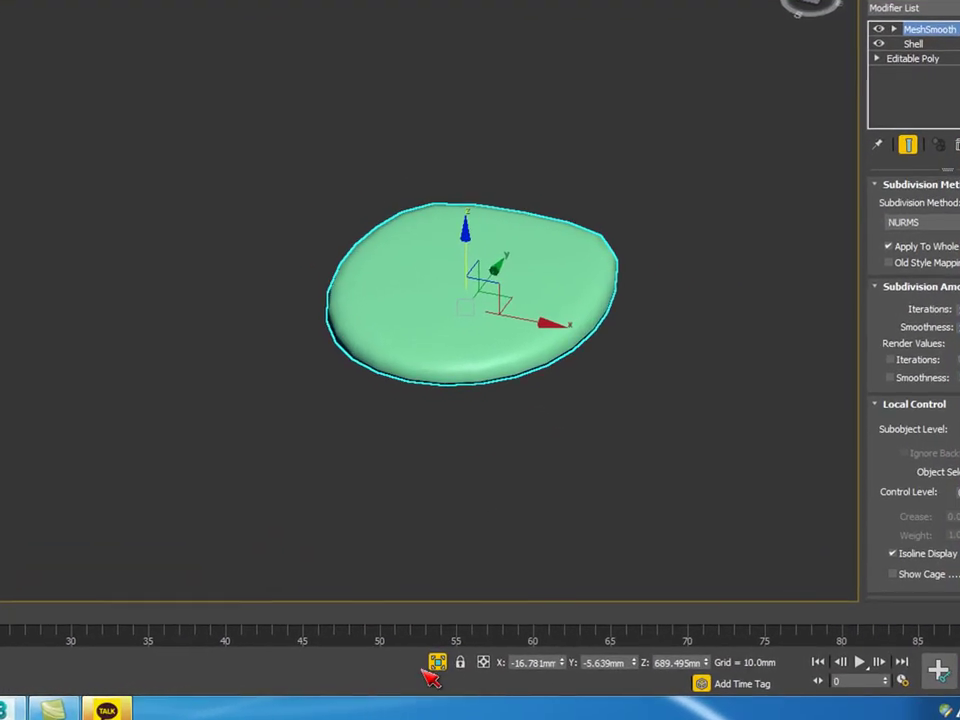
# Step: End isolation to show the whole toilet and lower the lid onto the seat, to about Z 416.2 mm
pyautogui.click(495, 666)
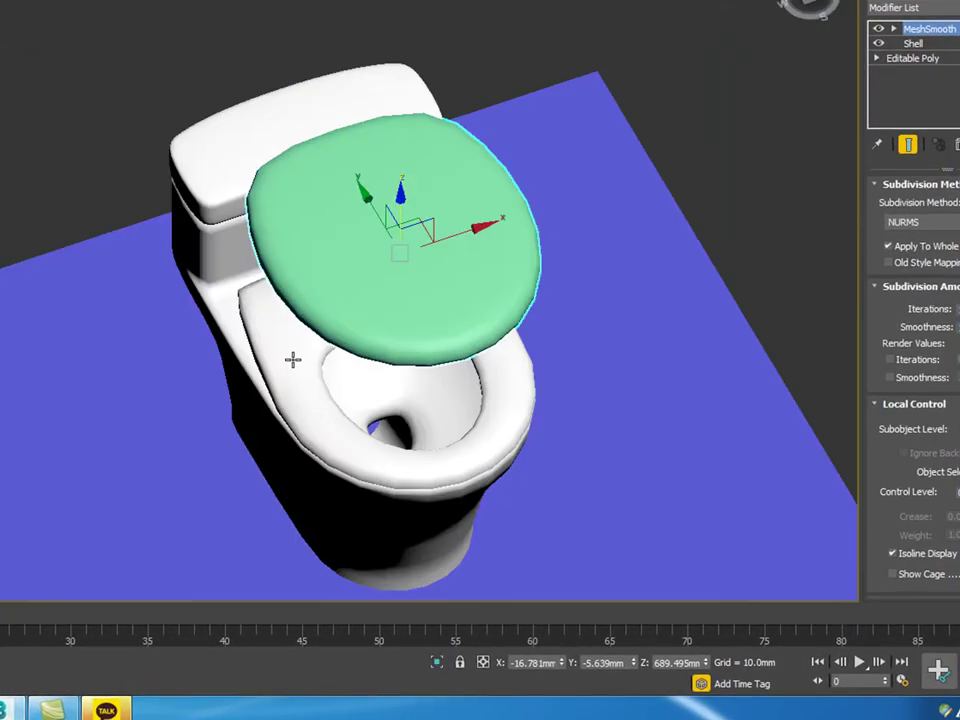
pyautogui.keyDown('alt'); pyautogui.moveTo(293, 359); pyautogui.dragTo(388, 271, button='middle'); pyautogui.keyUp('alt')
pyautogui.keyDown('alt'); pyautogui.moveTo(464, 249); pyautogui.dragTo(441, 246, button='middle'); pyautogui.keyUp('alt')
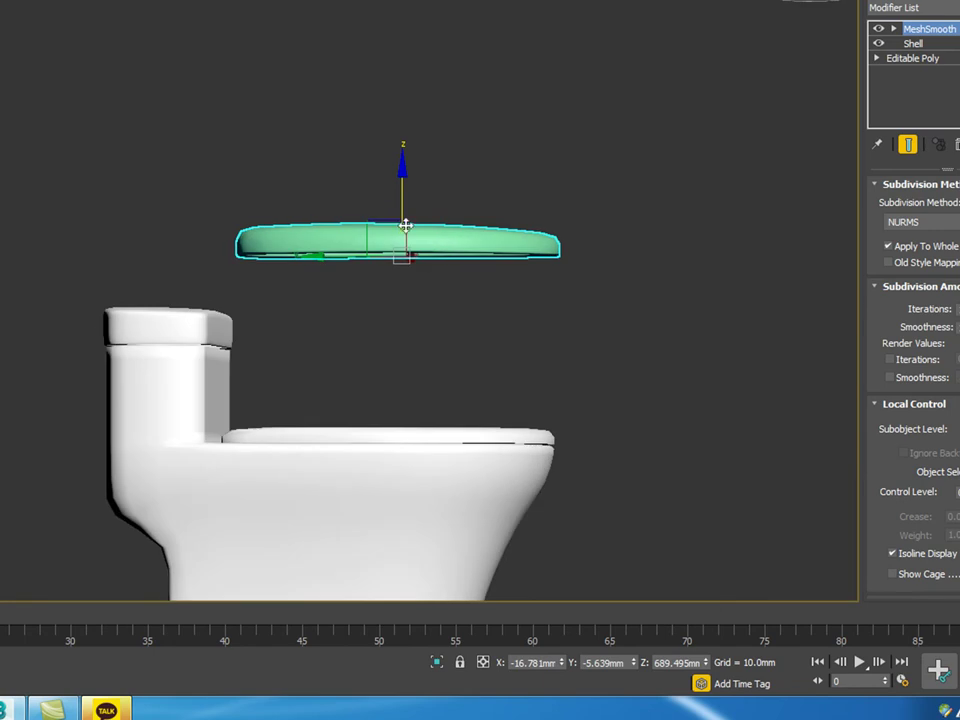
pyautogui.moveTo(398, 194); pyautogui.dragTo(399, 358)
# Step: Select the nine rear vertices of the lid's base mesh, turn off soft selection, and scale them wider along X
pyautogui.keyDown('alt'); pyautogui.moveTo(673, 386); pyautogui.dragTo(537, 438, button='middle'); pyautogui.keyUp('alt')
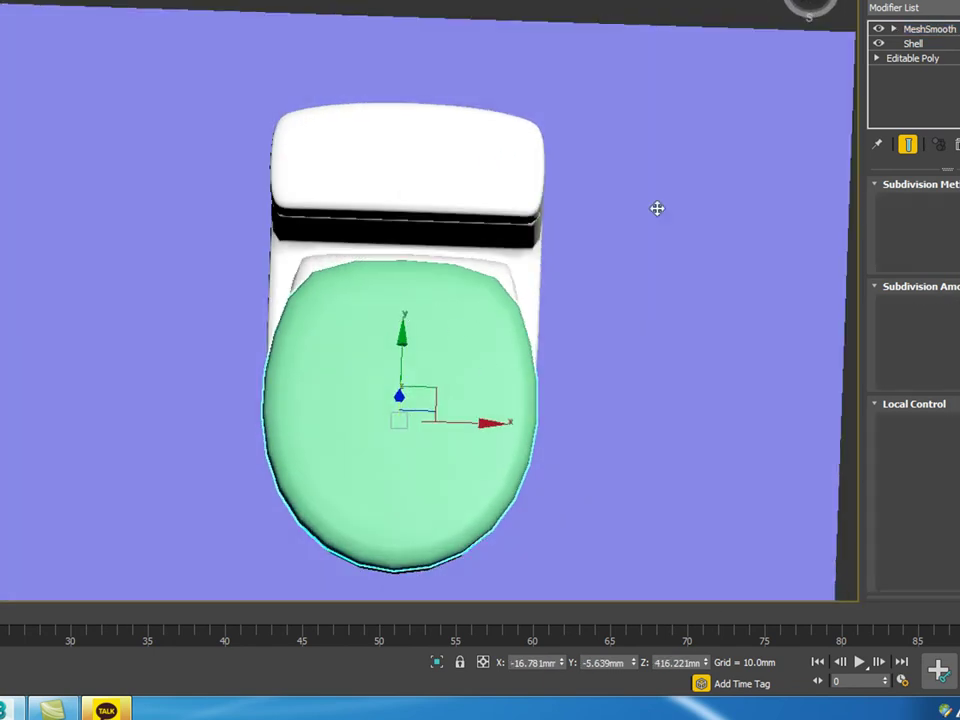
pyautogui.click(912, 60)
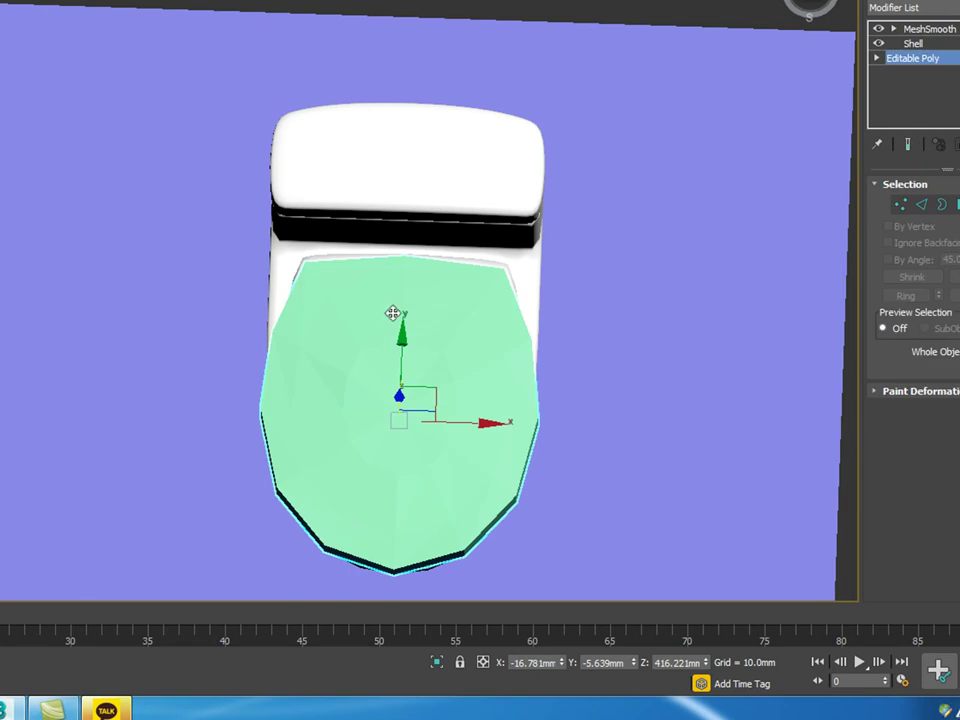
pyautogui.press('F3')
pyautogui.press('F3')
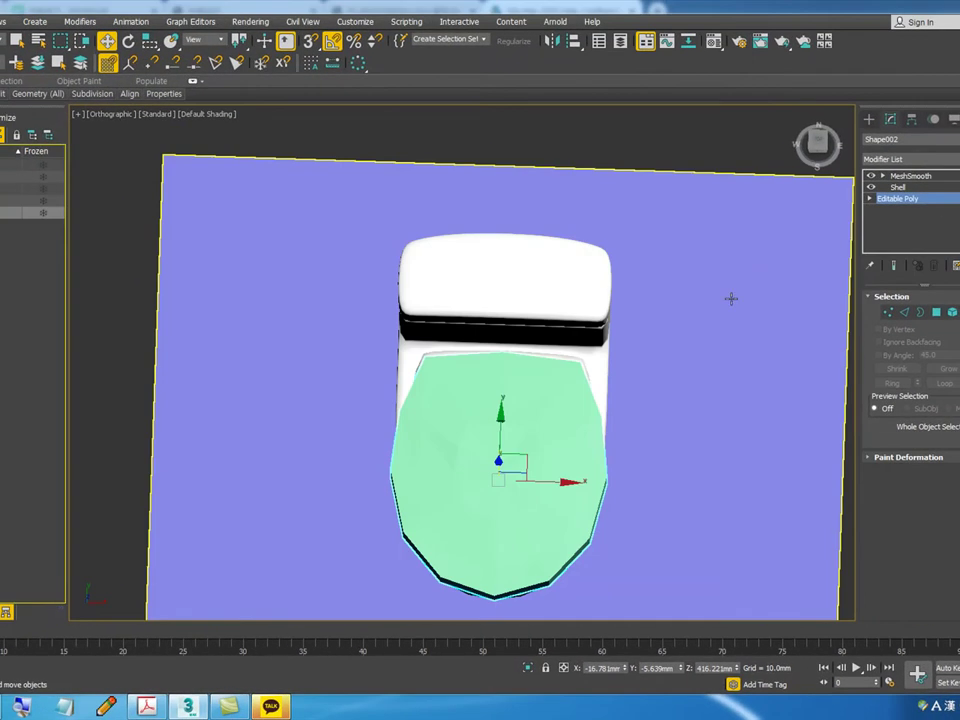
pyautogui.press('1')
pyautogui.scroll(3, 420, 347)
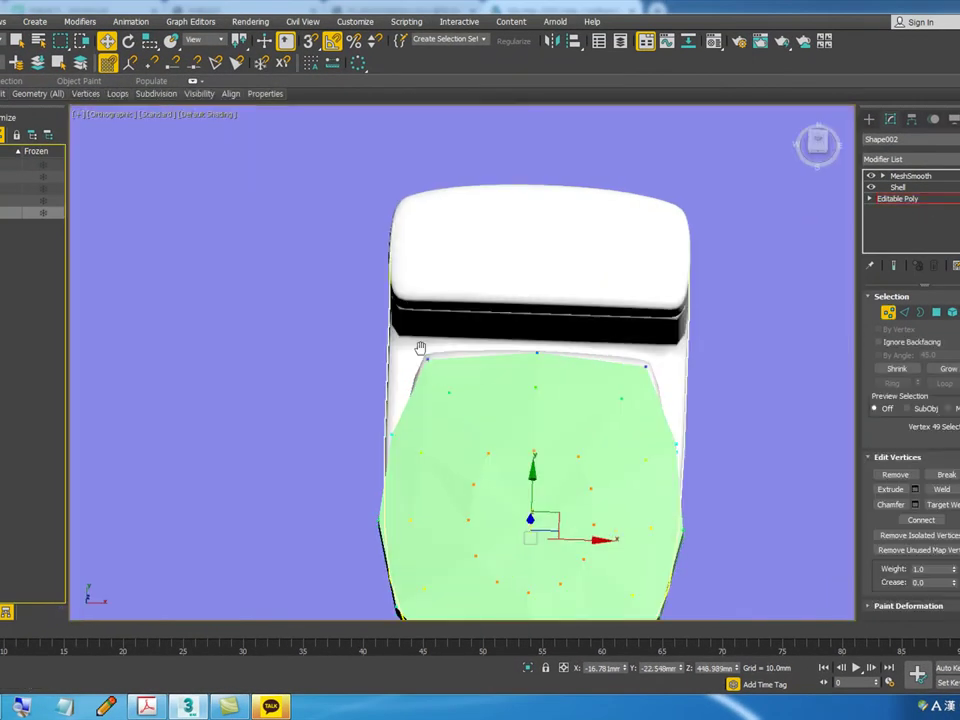
pyautogui.moveTo(651, 408); pyautogui.dragTo(658, 414)
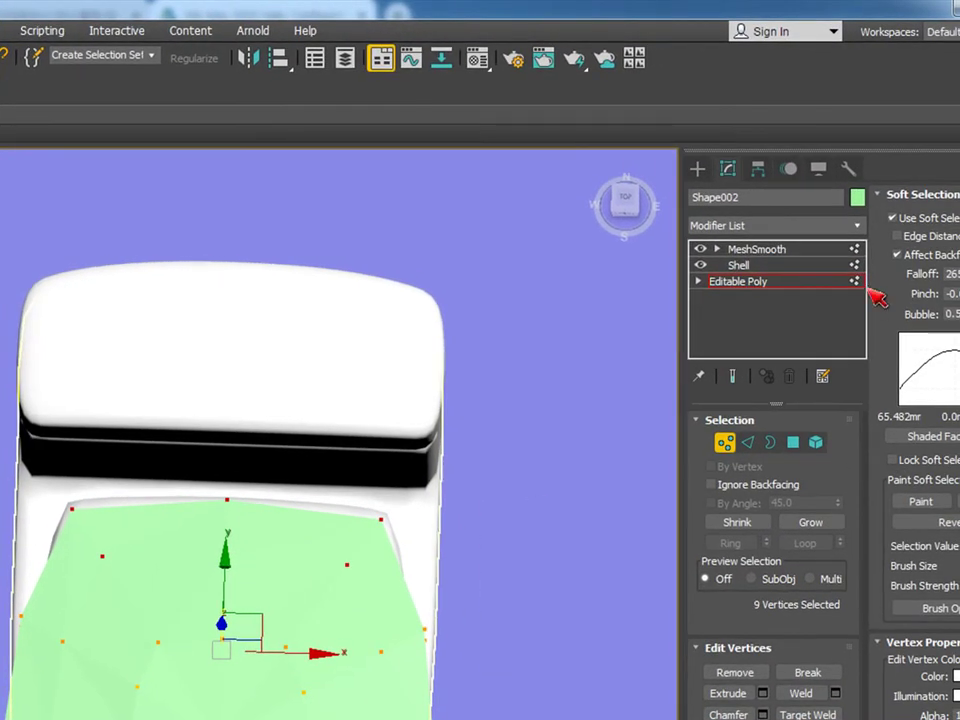
pyautogui.click(911, 223)
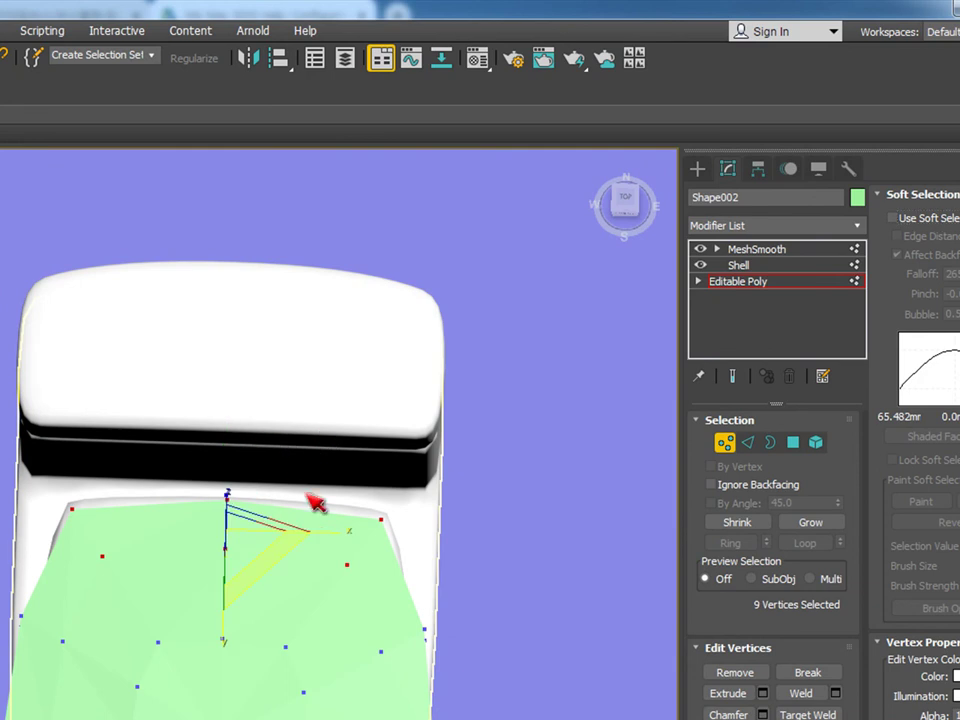
pyautogui.moveTo(322, 535); pyautogui.dragTo(329, 535)
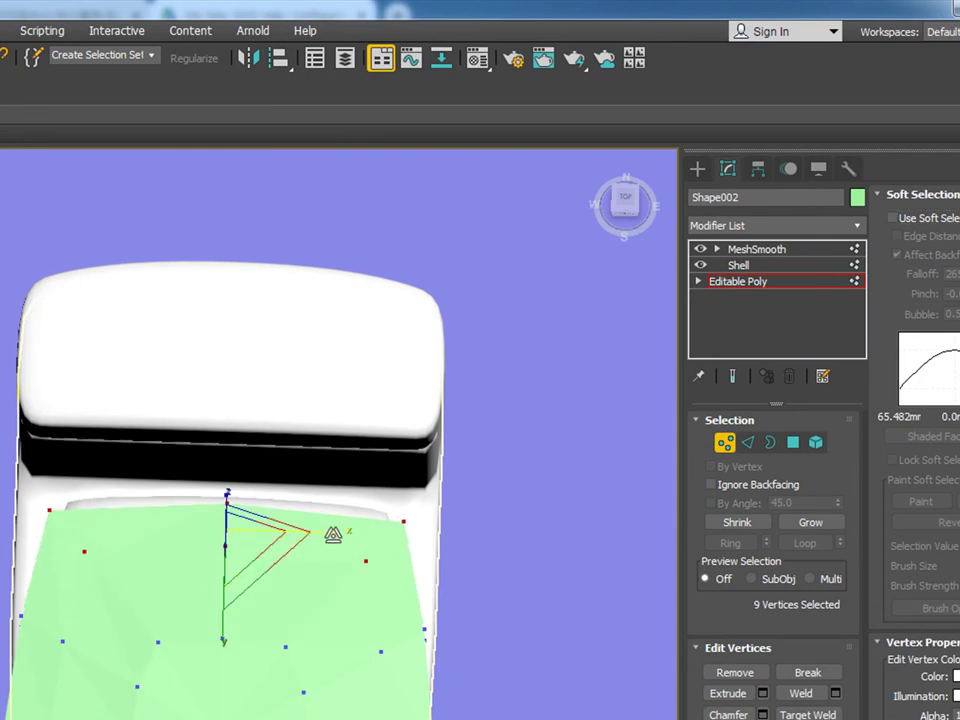
# Step: Move the nine rear vertices back along Y toward the toilet tank
pyautogui.press('w')
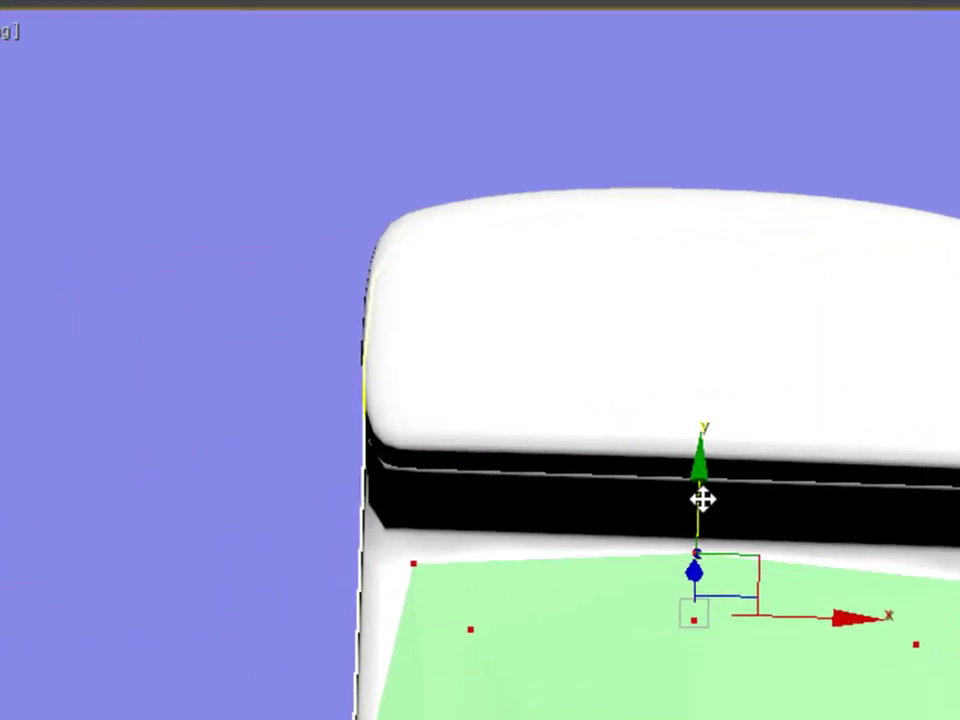
pyautogui.moveTo(703, 500); pyautogui.dragTo(706, 483)
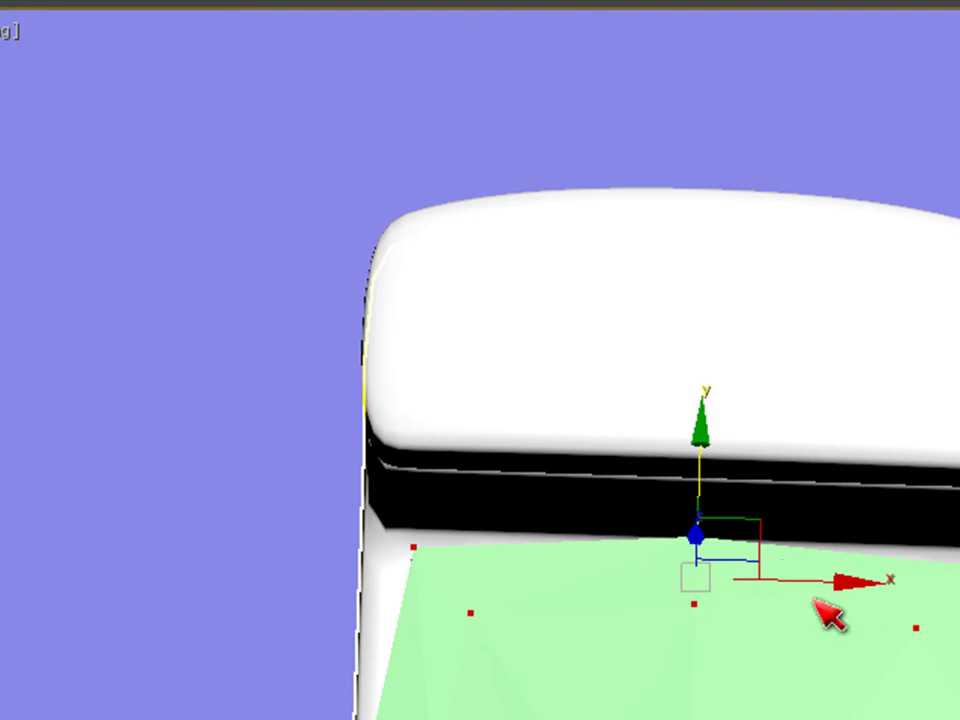
pyautogui.press('r')
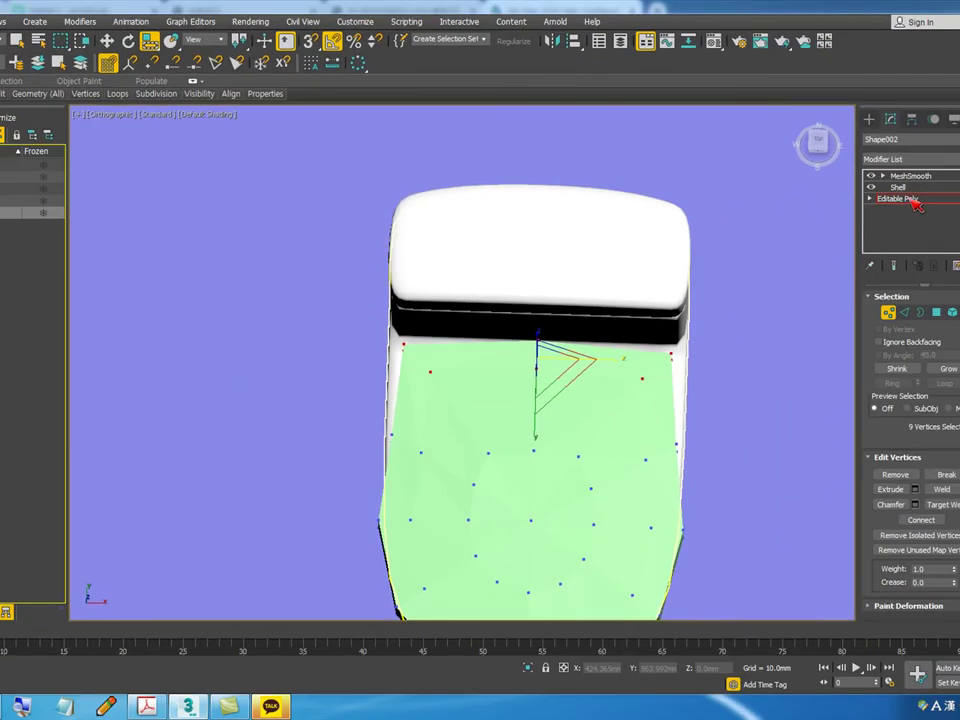
# Step: Leave vertex editing, return to the lid's MeshSmooth level, and set its iterations to 0
pyautogui.click(900, 198)
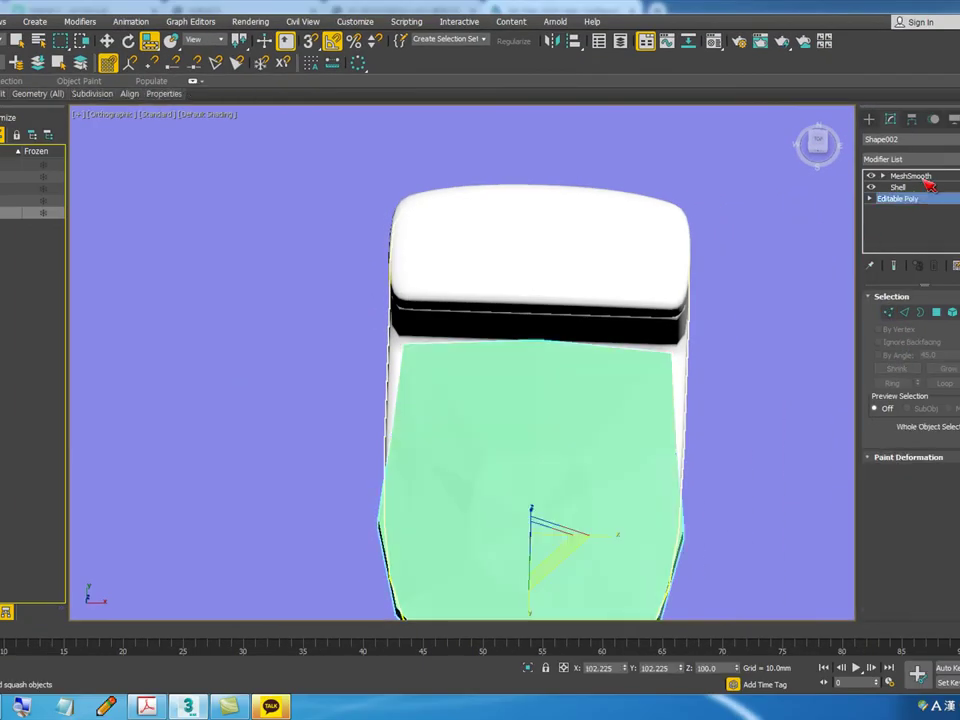
pyautogui.click(905, 176)
pyautogui.click(778, 255)
pyautogui.keyDown('alt'); pyautogui.moveTo(529, 392); pyautogui.dragTo(623, 355, button='middle'); pyautogui.keyUp('alt')
pyautogui.click(562, 357)
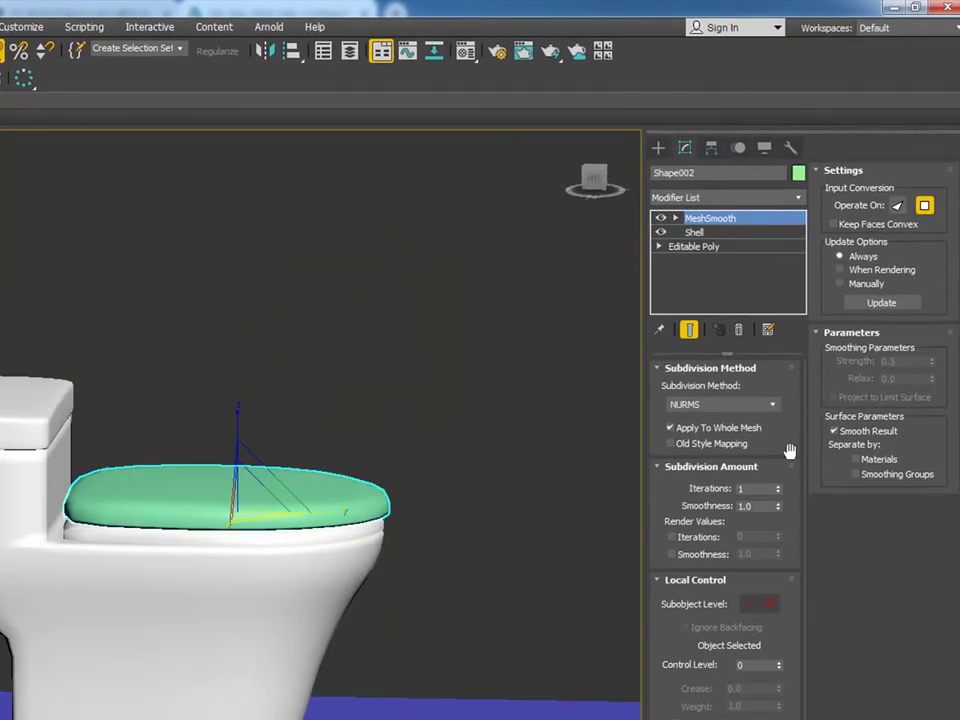
pyautogui.click(778, 491)
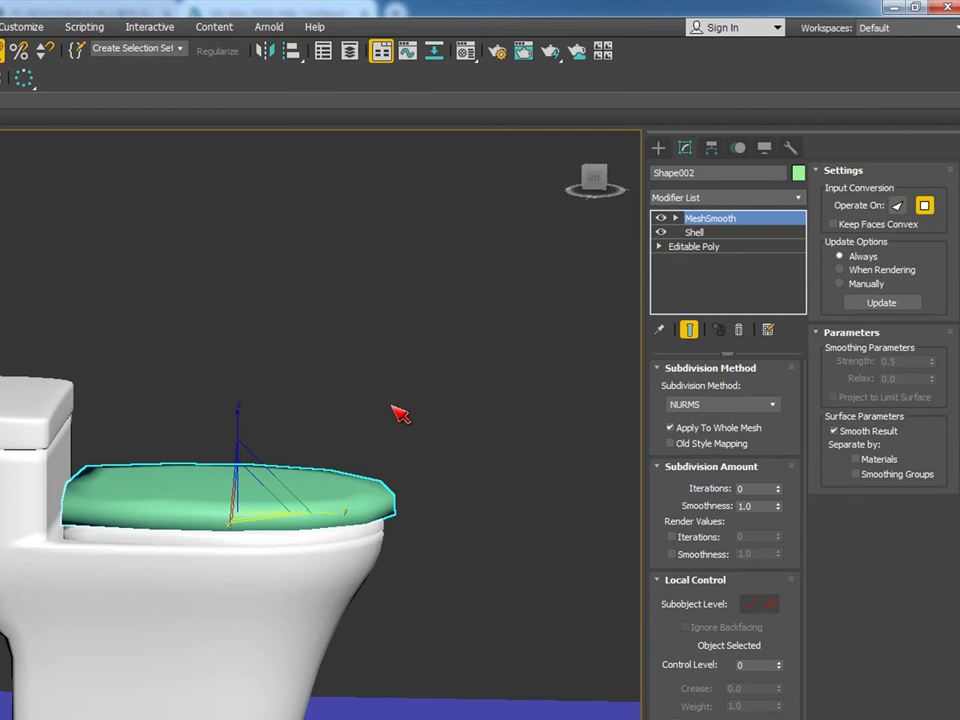
# Step: Set the lid's MeshSmooth iterations to 2
pyautogui.click(779, 487)
pyautogui.click(779, 487)
pyautogui.click(489, 414)
pyautogui.click(272, 482)
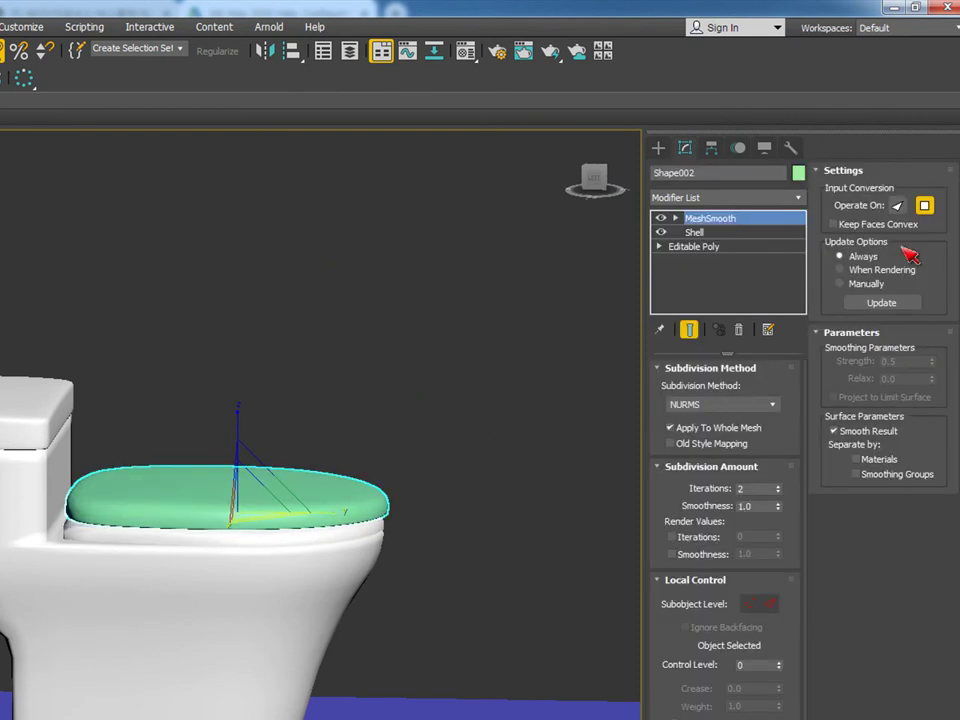
# Step: Change the lid's object color to white and nudge its height slightly along Z
pyautogui.click(798, 174)
pyautogui.click(322, 475)
pyautogui.click(259, 528)
pyautogui.press('w')
pyautogui.moveTo(239, 440)
pyautogui.mouseDown()
pyautogui.moveTo(240, 460)
pyautogui.moveTo(240, 442)
pyautogui.mouseUp()
pyautogui.keyDown('alt'); pyautogui.moveTo(440, 484); pyautogui.dragTo(322, 540, button='middle'); pyautogui.keyUp('alt')
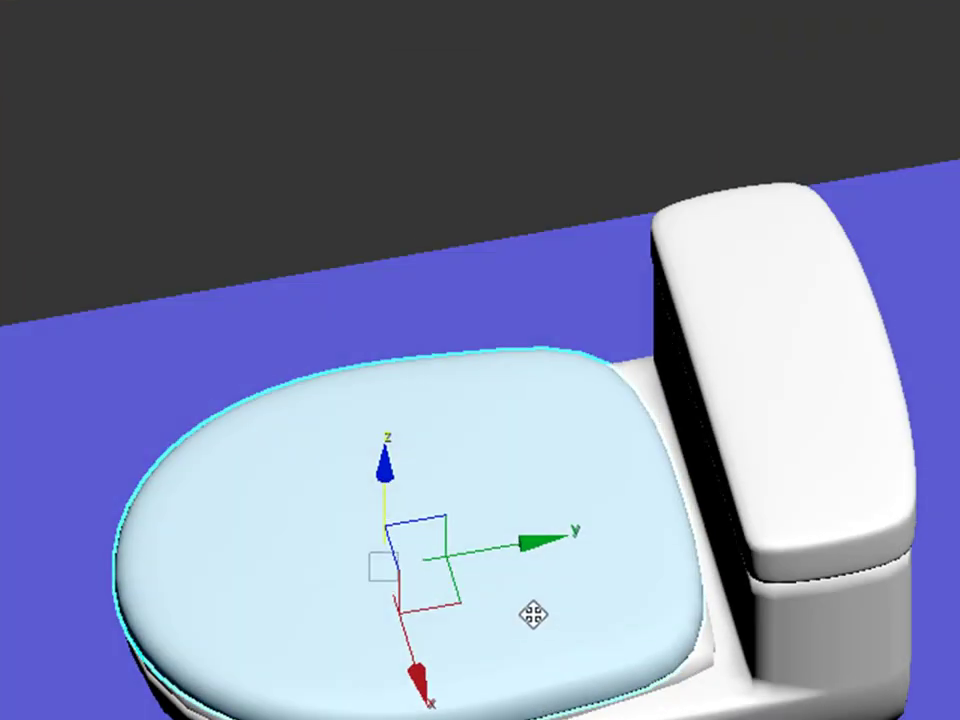
# Step: Rotate the lid about the X axis into an open, upright position and raise it along Z
pyautogui.press('r')
pyautogui.press('e')
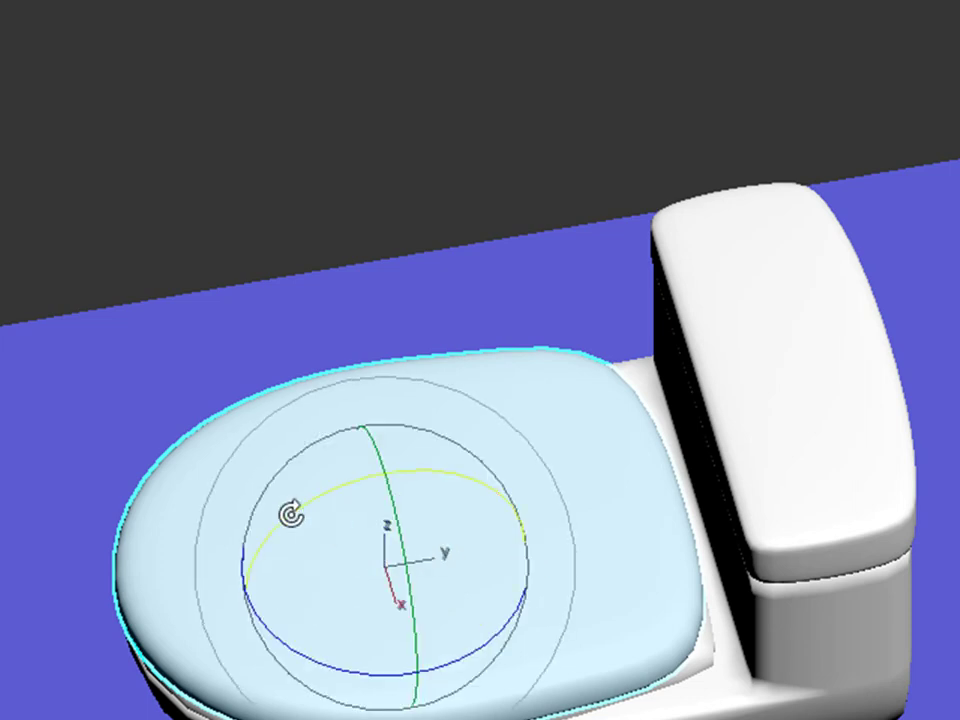
pyautogui.moveTo(306, 503); pyautogui.dragTo(475, 445)
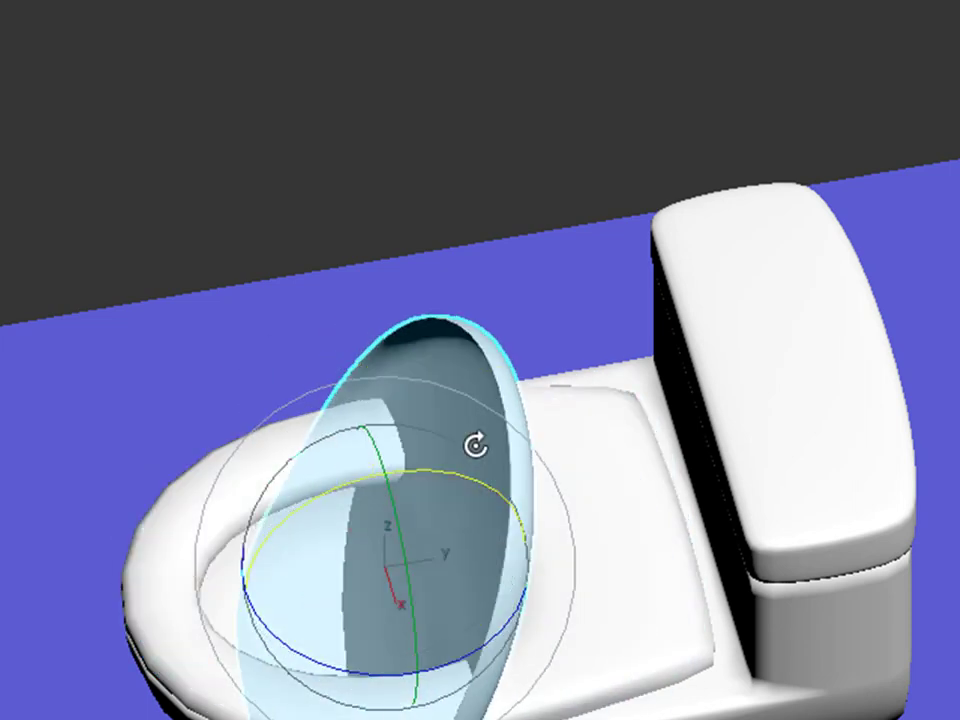
pyautogui.keyDown('alt'); pyautogui.moveTo(443, 561); pyautogui.dragTo(789, 574, button='middle'); pyautogui.keyUp('alt')
pyautogui.press('w')
pyautogui.moveTo(407, 486); pyautogui.dragTo(411, 312)
pyautogui.hotkey('ctrl', 'z')
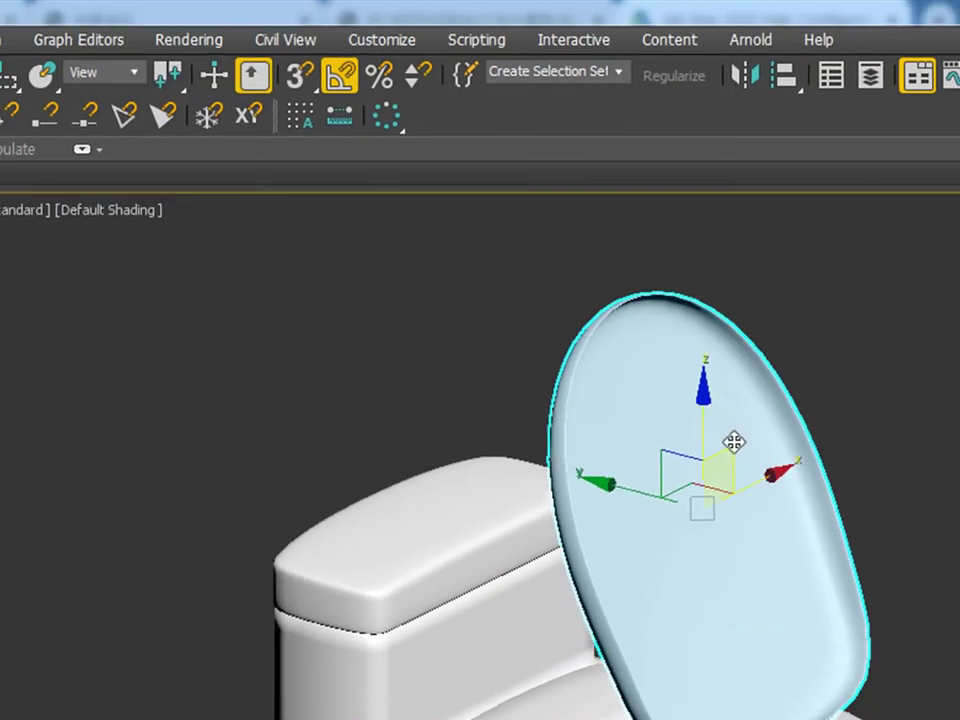
# Step: Fine-tune the open lid's tilt and move it back so it stands against the tank behind the seat
pyautogui.press('r')
pyautogui.press('e')
pyautogui.moveTo(771, 456); pyautogui.dragTo(787, 499)
pyautogui.press('w')
pyautogui.moveTo(656, 500); pyautogui.dragTo(462, 408)
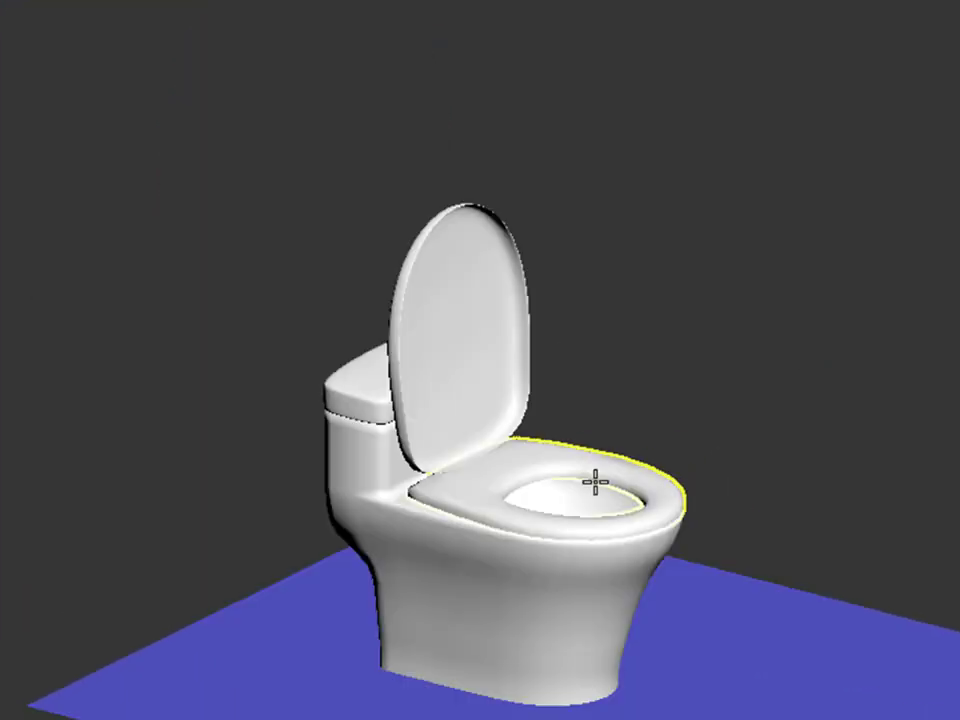
# Step: Examine how the open lid fits the tank, seat and bowl from the side, the front and above
pyautogui.keyDown('alt'); pyautogui.moveTo(595, 483); pyautogui.dragTo(874, 589, button='middle'); pyautogui.keyUp('alt')
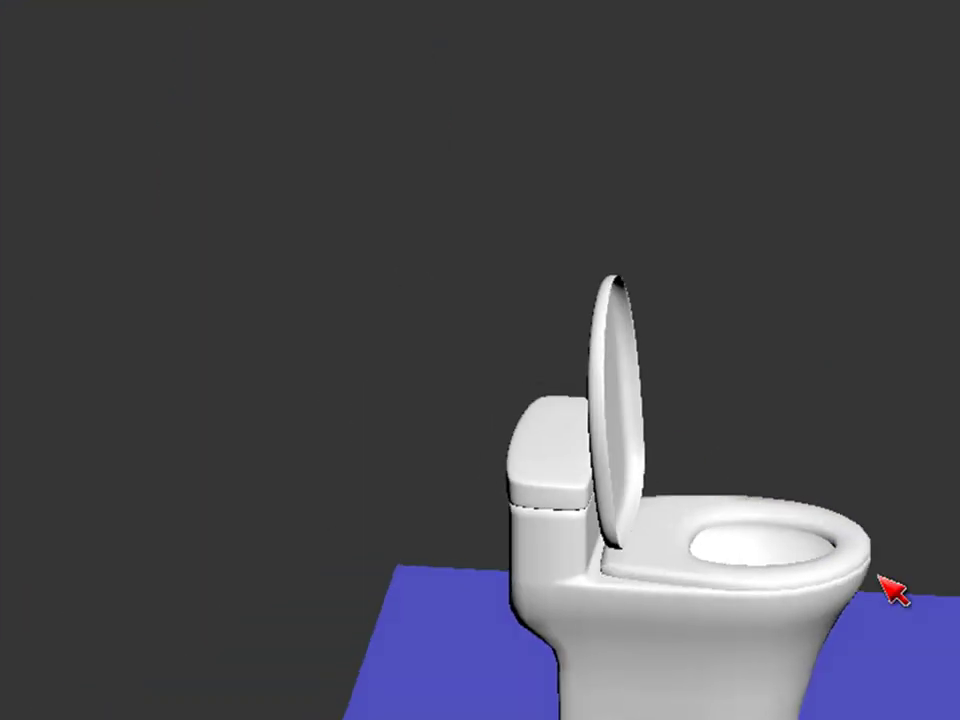
pyautogui.moveTo(814, 583); pyautogui.dragTo(780, 527, button='middle')
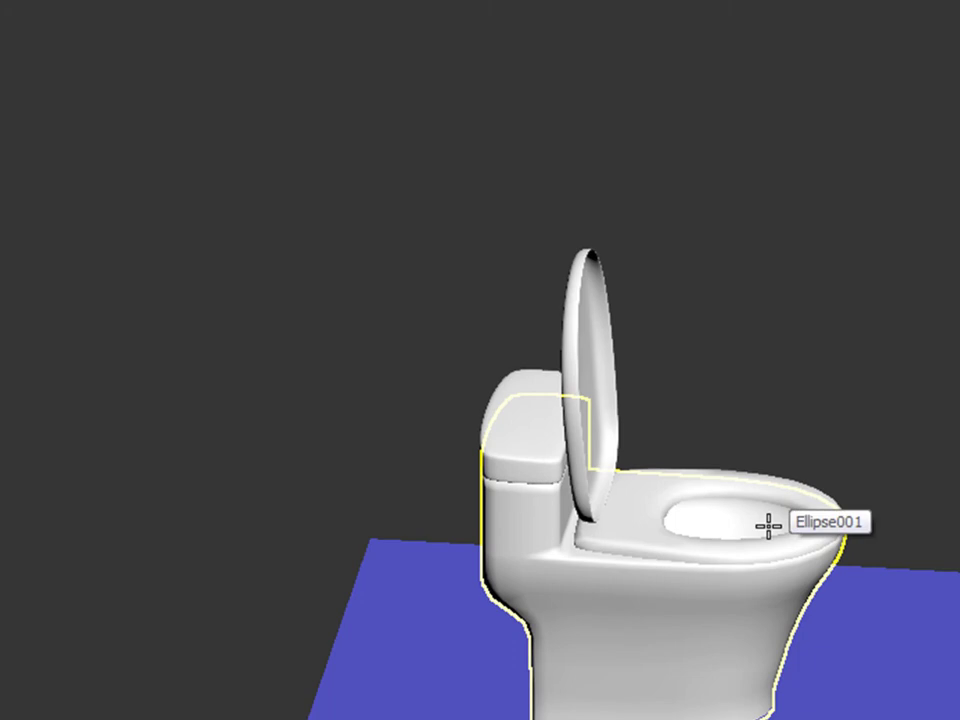
pyautogui.keyDown('alt'); pyautogui.moveTo(770, 524); pyautogui.dragTo(540, 366, button='middle'); pyautogui.keyUp('alt')
pyautogui.scroll(5, 540, 366)
pyautogui.moveTo(675, 495); pyautogui.dragTo(521, 574, button='middle')
pyautogui.scroll(-5, 568, 621)
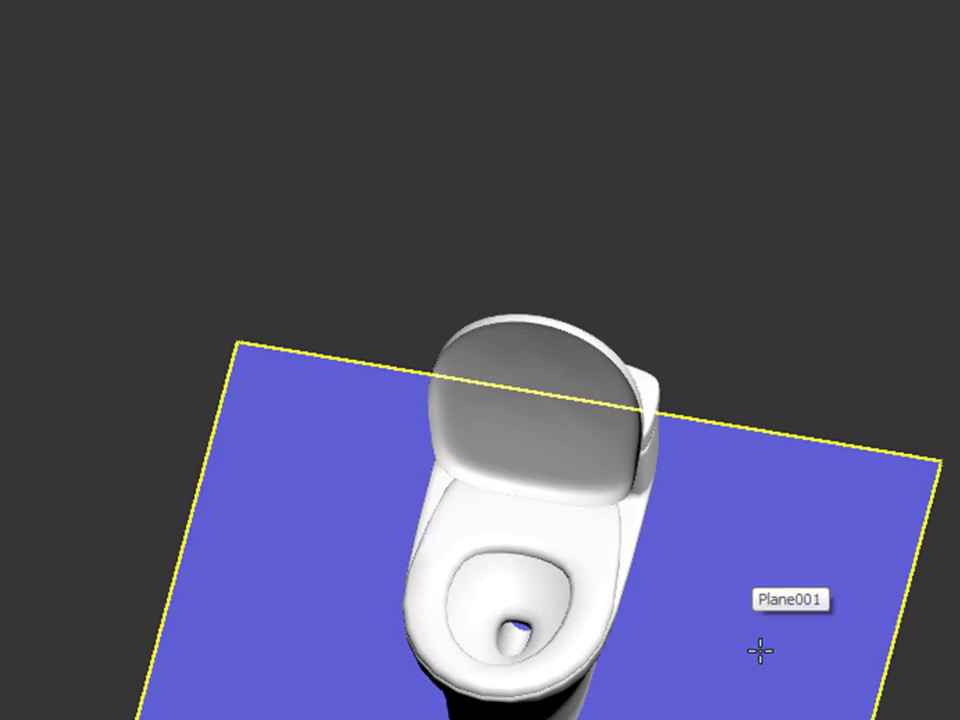
pyautogui.keyDown('alt'); pyautogui.moveTo(432, 459); pyautogui.dragTo(735, 279, button='middle'); pyautogui.keyUp('alt')
pyautogui.scroll(6, 182, 435)
pyautogui.scroll(2, 171, 440)
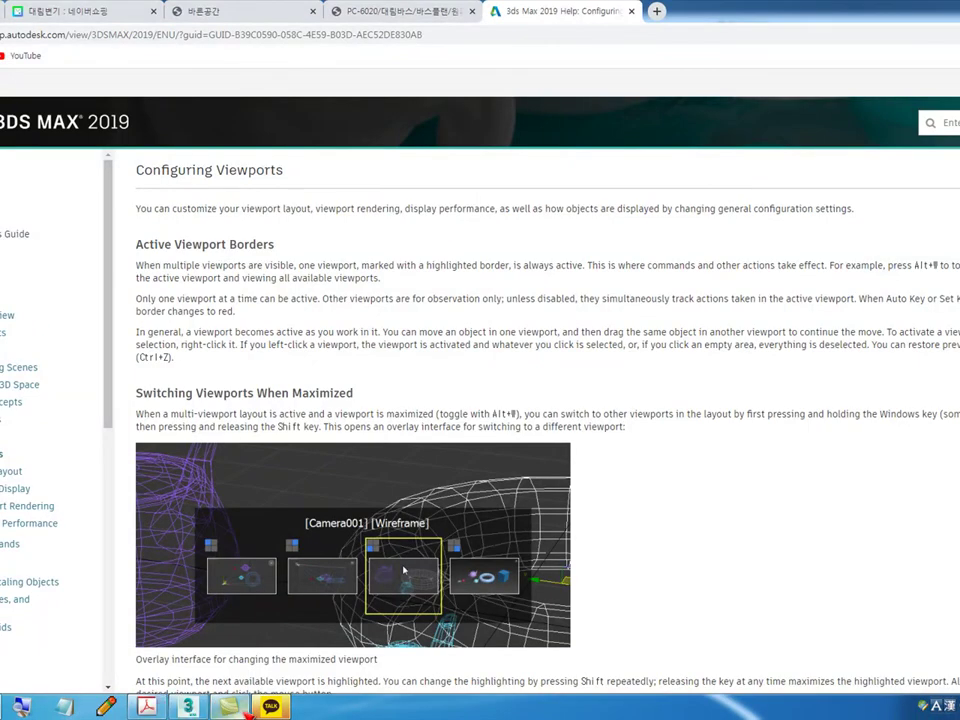
# Step: Switch to the browser, examine the PC-6020 toilet's product page photo, and return to 3ds Max
pyautogui.click(229, 707)
pyautogui.click(270, 707)
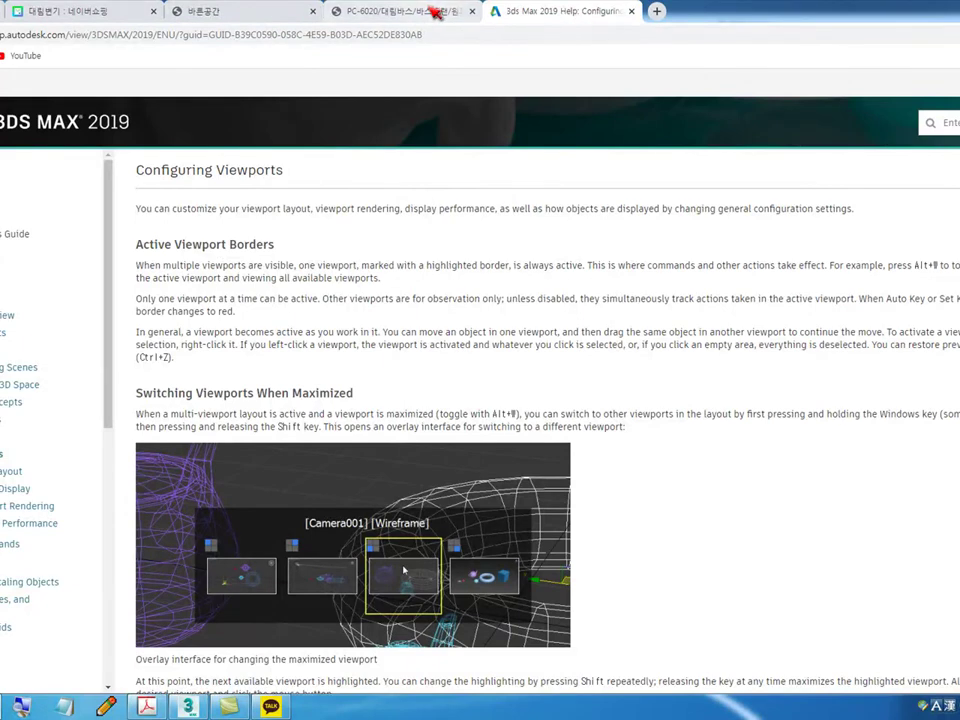
pyautogui.click(437, 10)
pyautogui.scroll(5, 600, 400)
pyautogui.scroll(1, 688, 381)
pyautogui.keyDown('ctrl'); pyautogui.scroll(2, 690, 400); pyautogui.keyUp('ctrl')
pyautogui.scroll(4, 851, 429)
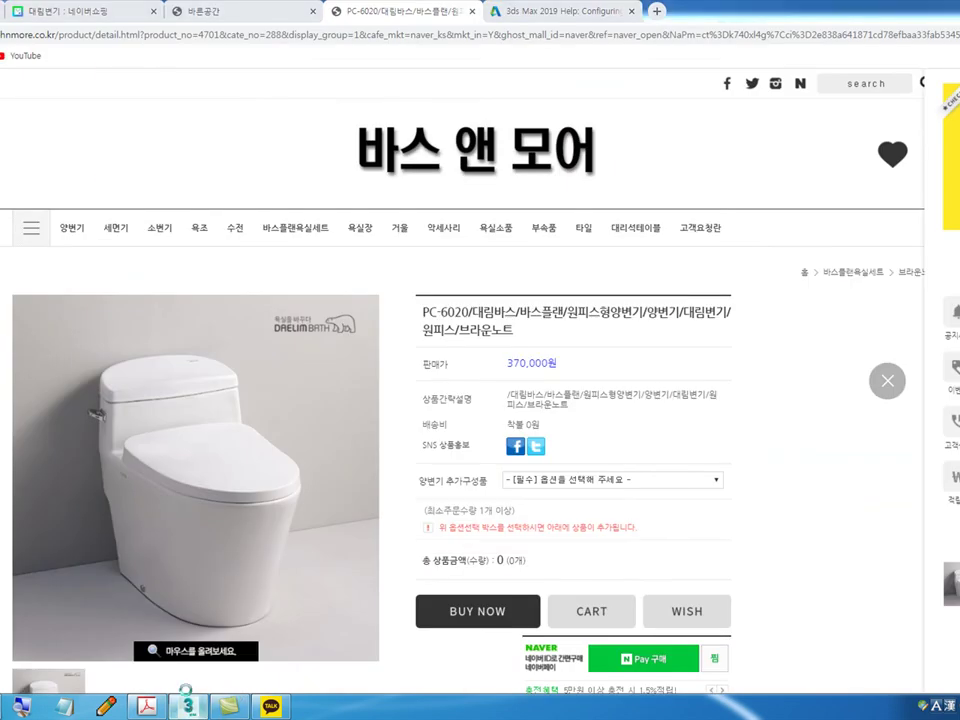
pyautogui.click(187, 706)
# Step: In the left view, draw a cylinder about 29.5 mm in radius and 29.8 mm high on the tank's side
pyautogui.scroll(-3, 386, 343)
pyautogui.moveTo(386, 343); pyautogui.dragTo(422, 336)
pyautogui.press('l')
pyautogui.scroll(-5, 493, 391)
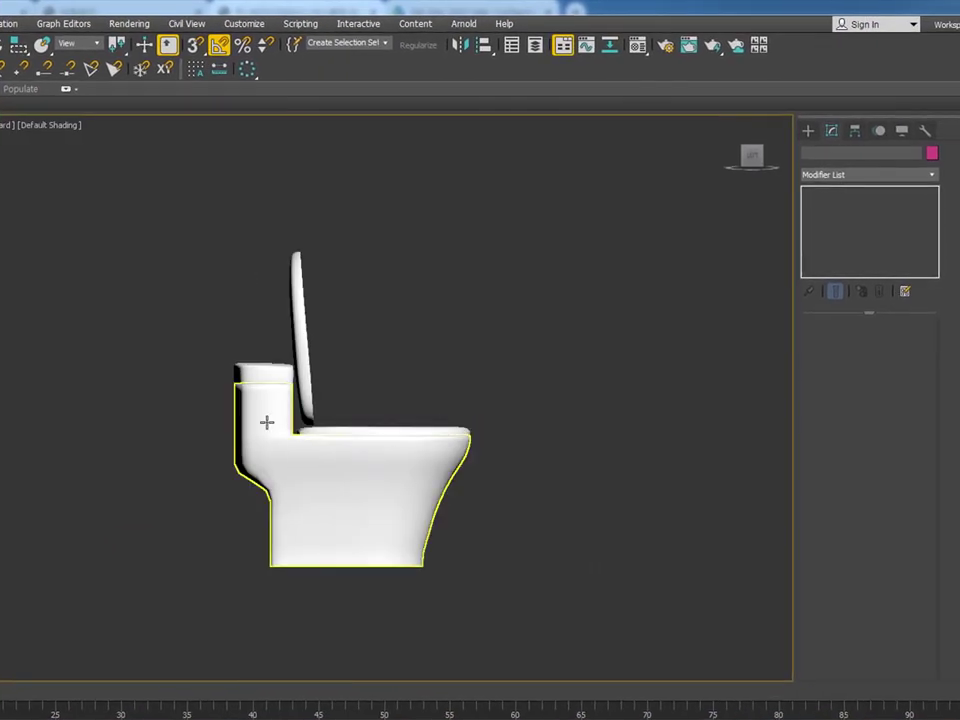
pyautogui.scroll(5, 484, 352)
pyautogui.click(809, 132)
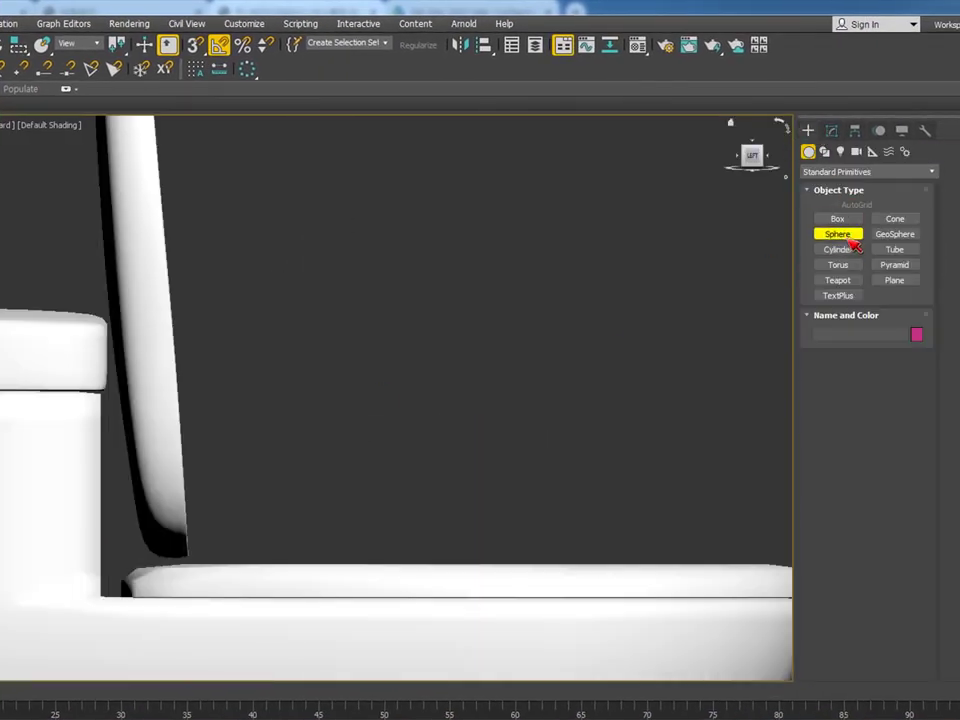
pyautogui.moveTo(279, 418); pyautogui.dragTo(274, 426, button='middle')
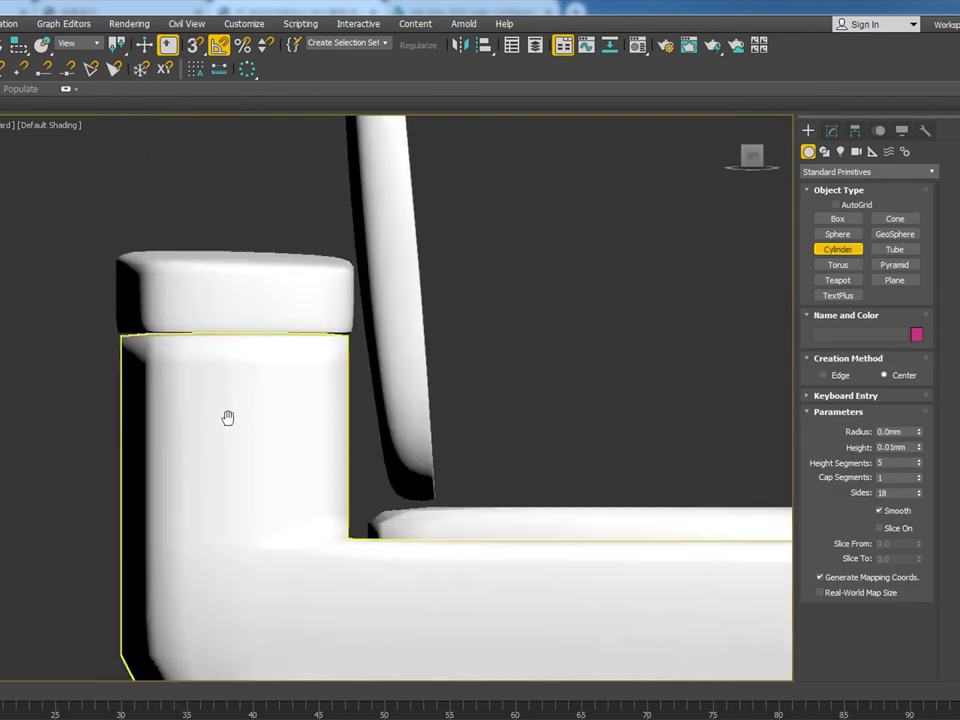
pyautogui.press('F3')
pyautogui.moveTo(250, 418); pyautogui.dragTo(110, 460)
# Step: Return to a shaded 3D view and set the cylinder's radius and height to 20 mm each
pyautogui.press('p')
pyautogui.press('w')
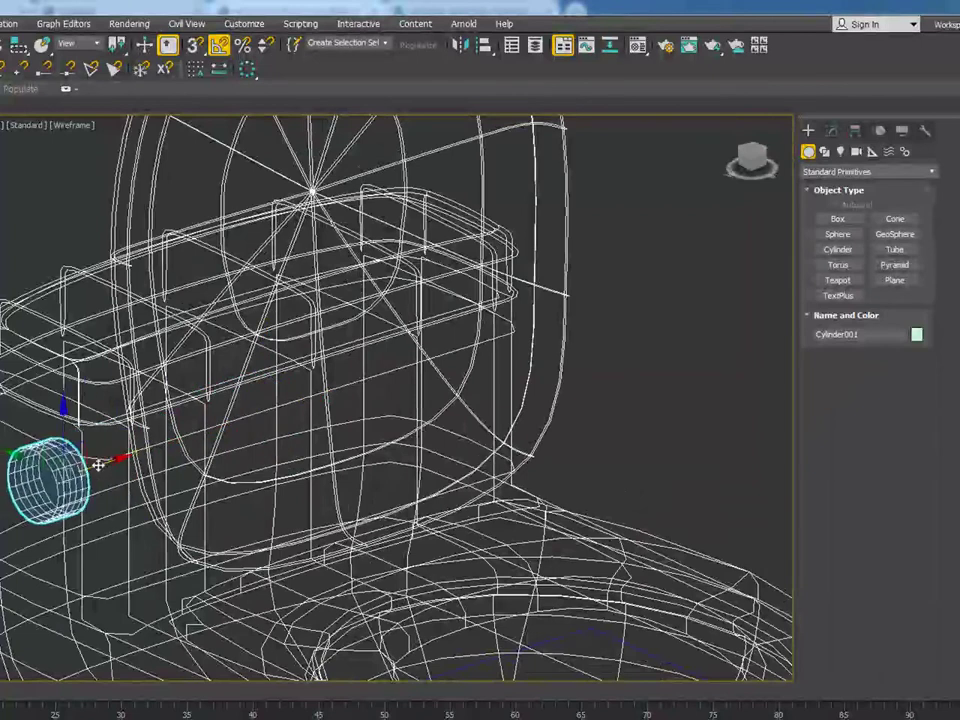
pyautogui.press('F3')
pyautogui.scroll(4, 25, 480)
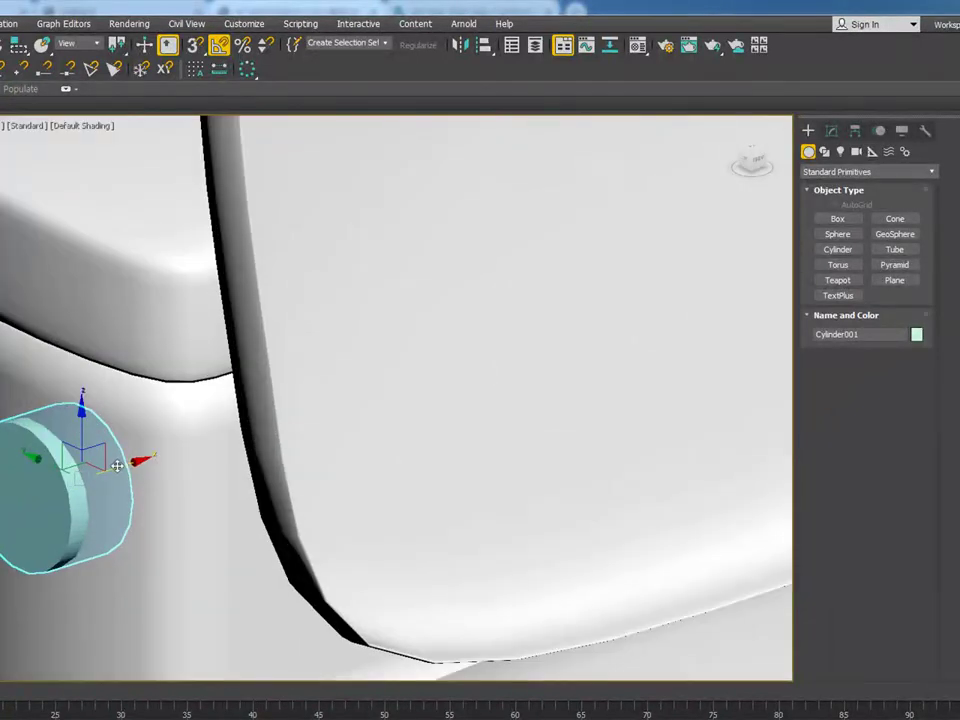
pyautogui.scroll(-5, 150, 466)
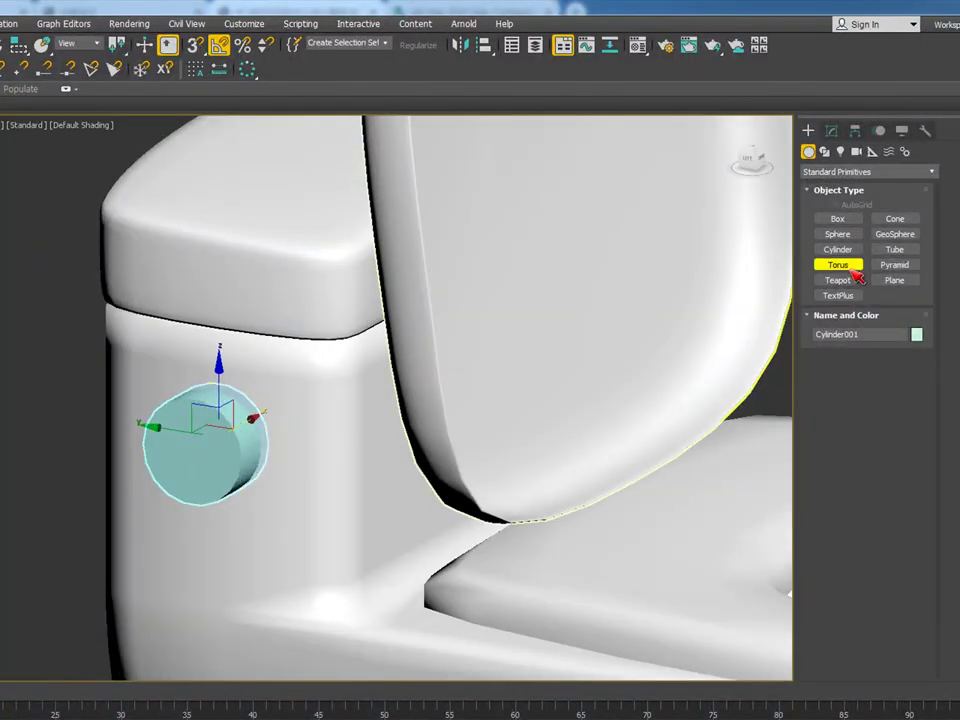
pyautogui.click(831, 133)
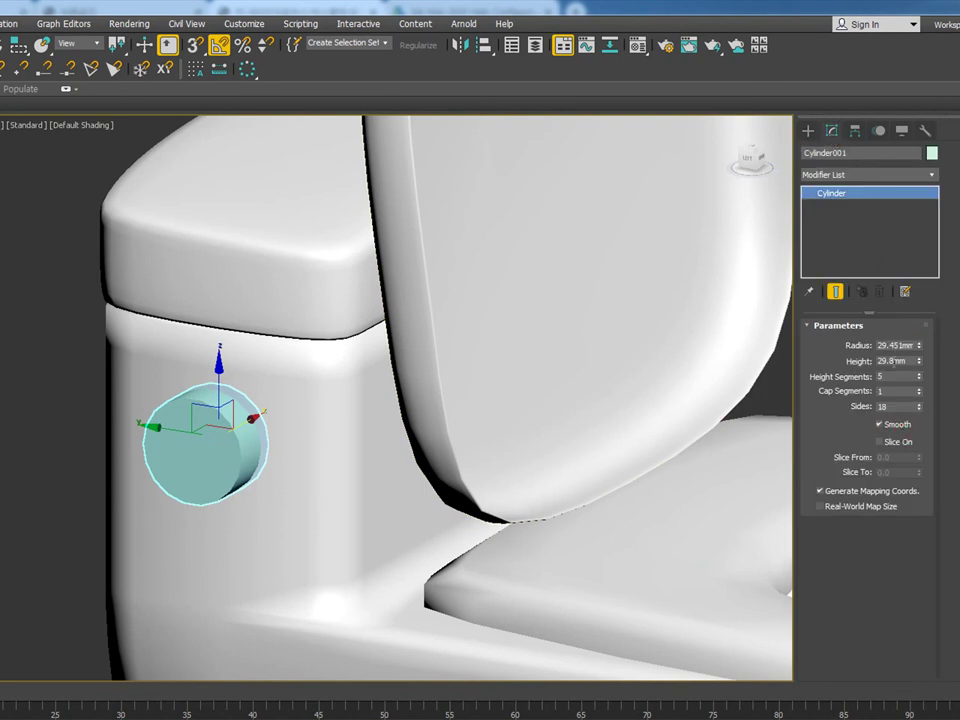
pyautogui.press('Tab')
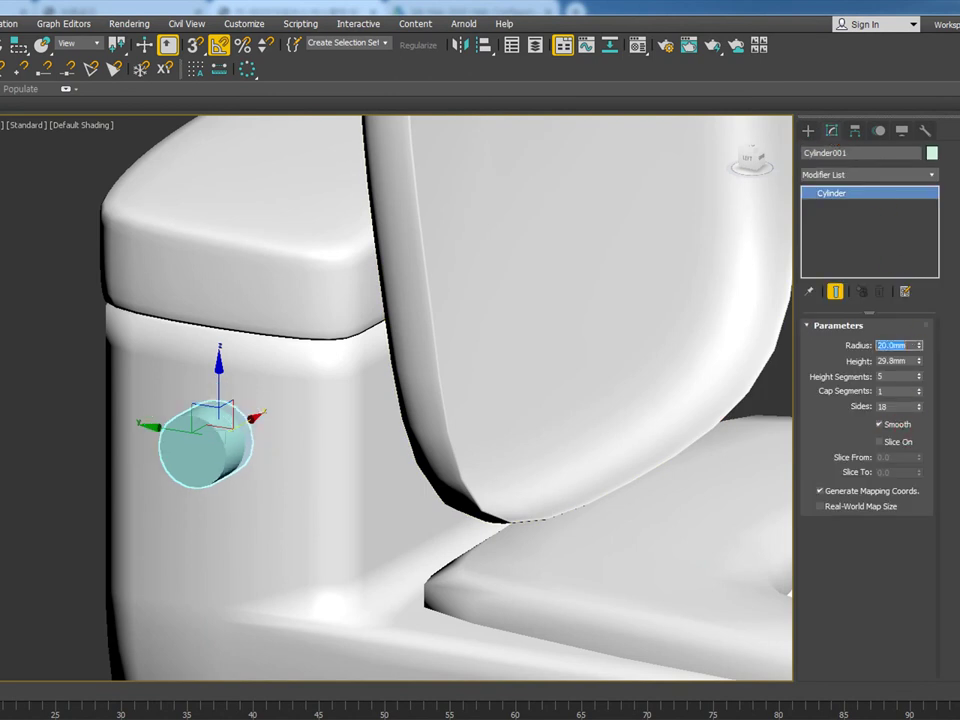
pyautogui.write('20')
pyautogui.press('Return')
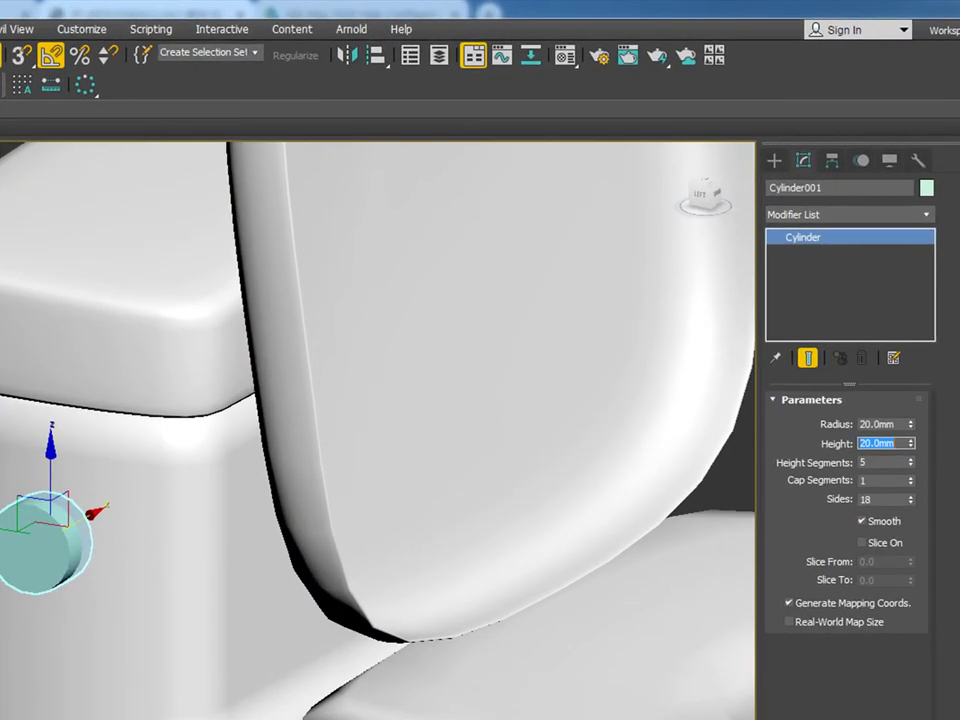
# Step: Isolate the cylinder with edged faces displayed and set its cap segments to 4
pyautogui.scroll(3, 70, 540)
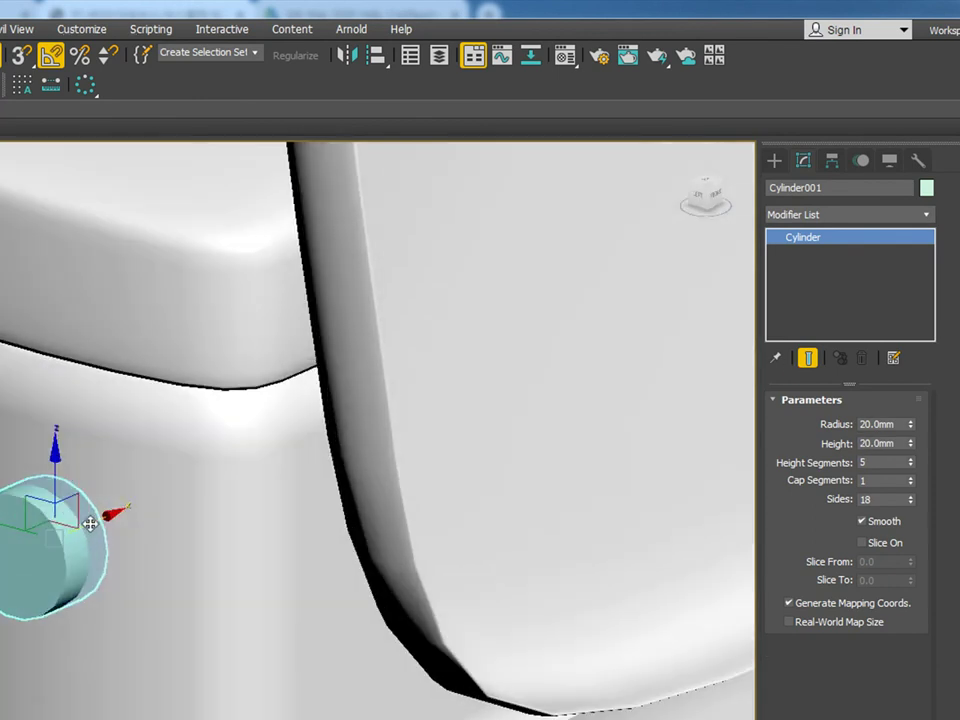
pyautogui.hotkey('alt', 'w')
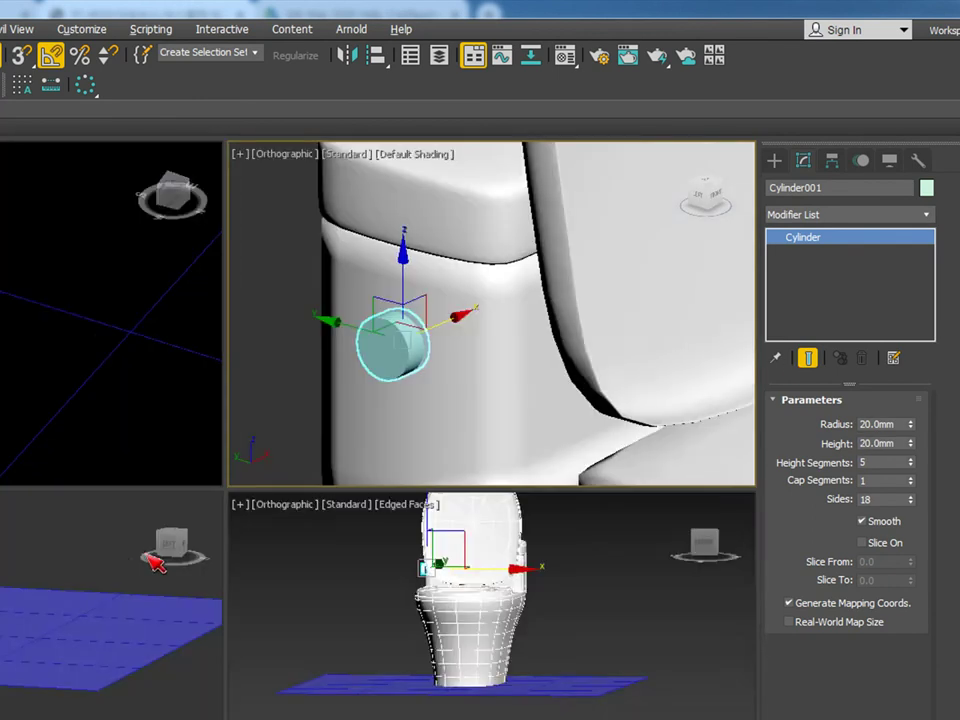
pyautogui.scroll(10, 531, 392)
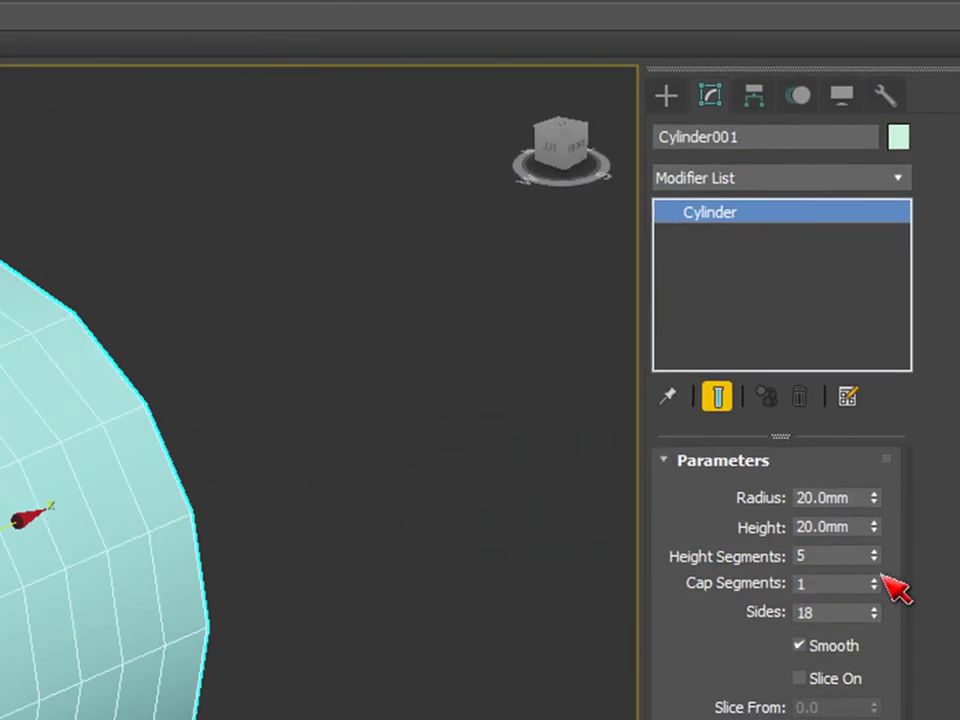
pyautogui.keyDown('alt'); pyautogui.moveTo(380, 705); pyautogui.dragTo(183, 707, button='middle'); pyautogui.keyUp('alt')
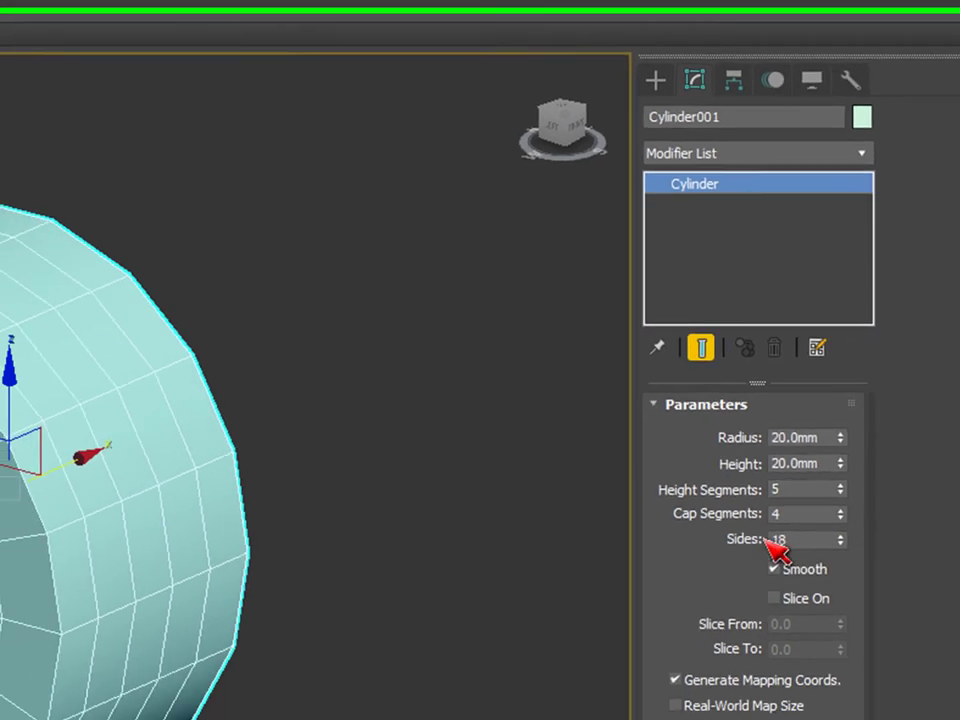
# Step: Convert the cylinder to an Editable Poly in the front view
pyautogui.press('f')
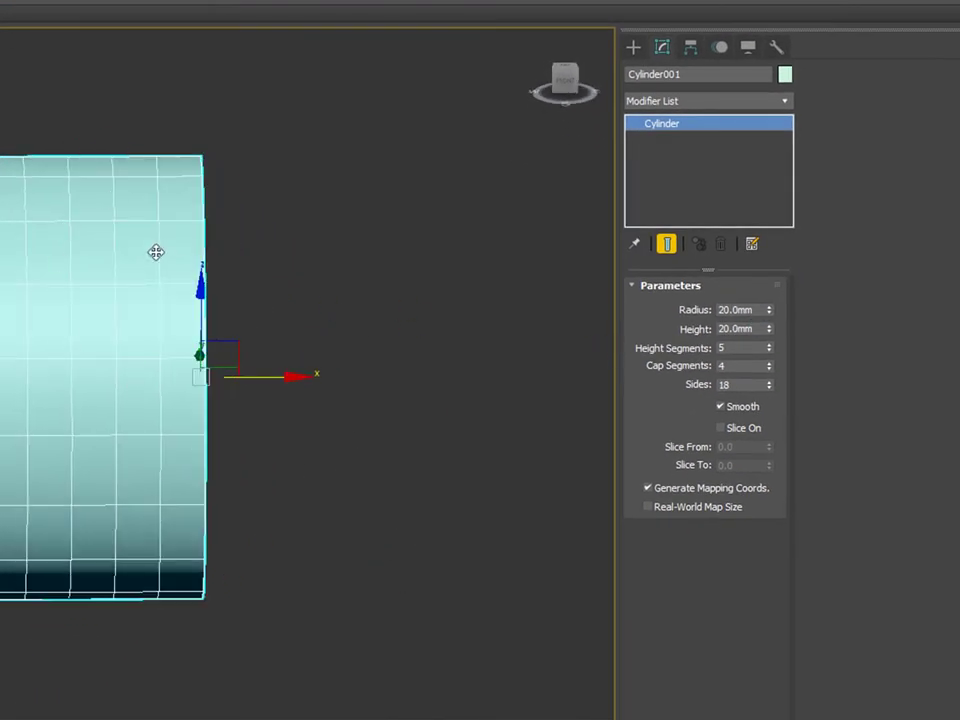
pyautogui.rightClick(156, 253)
pyautogui.moveTo(285, 433)
pyautogui.click(394, 446)
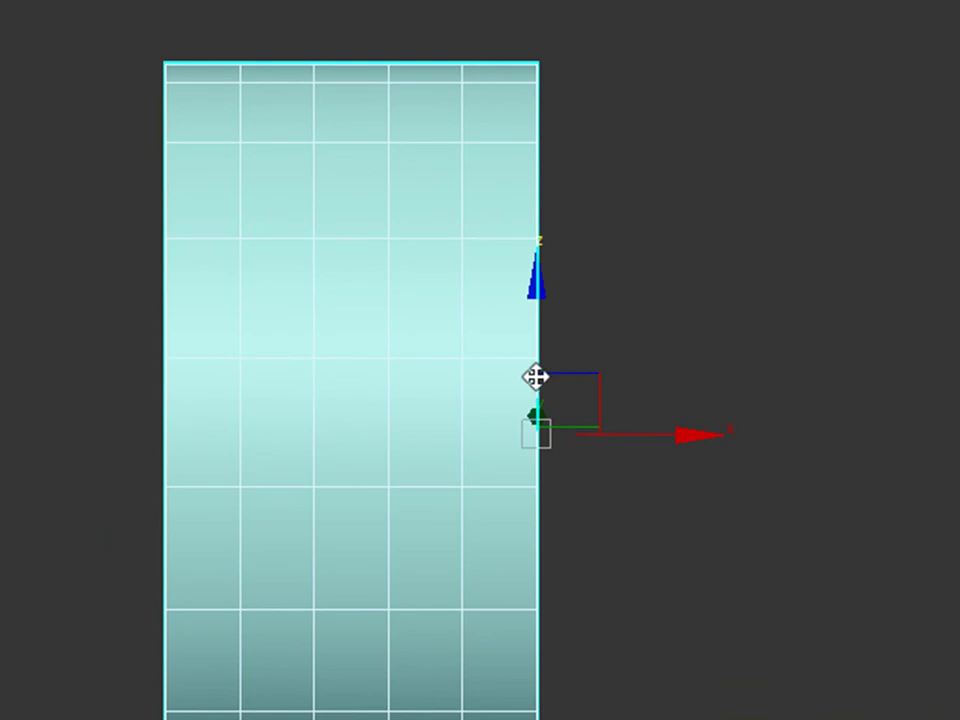
# Step: Select all the polygons of the cylinder's end cap on the tank side and delete them
pyautogui.keyDown('alt'); pyautogui.moveTo(535, 376); pyautogui.dragTo(858, 355, button='middle'); pyautogui.keyUp('alt')
pyautogui.keyDown('alt'); pyautogui.moveTo(783, 380); pyautogui.dragTo(626, 364, button='middle'); pyautogui.keyUp('alt')
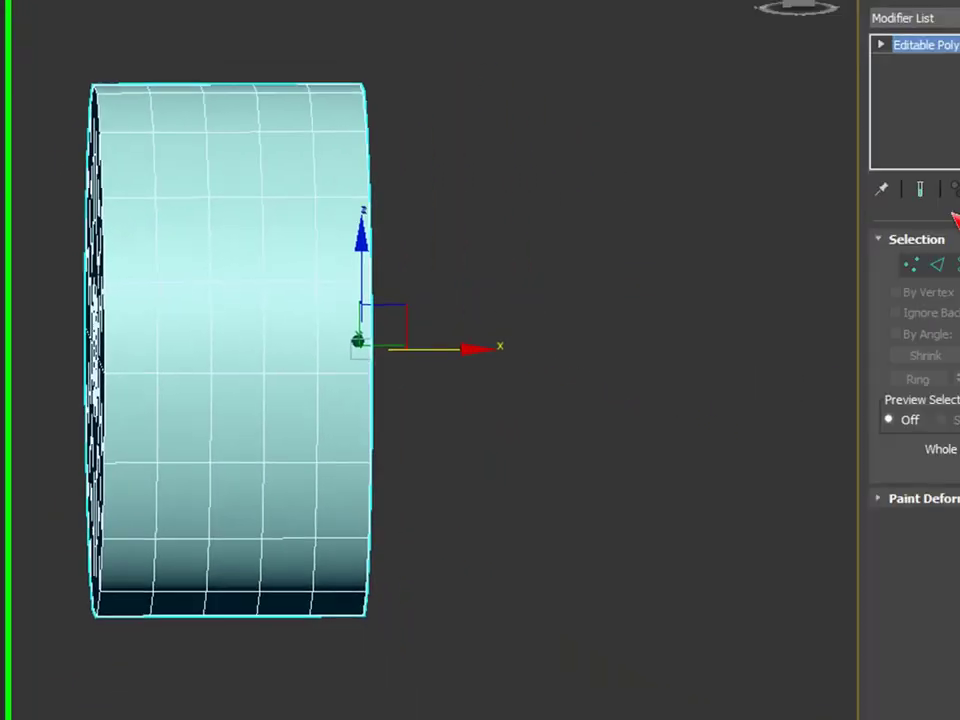
pyautogui.click(838, 248)
pyautogui.moveTo(364, 19); pyautogui.dragTo(502, 690)
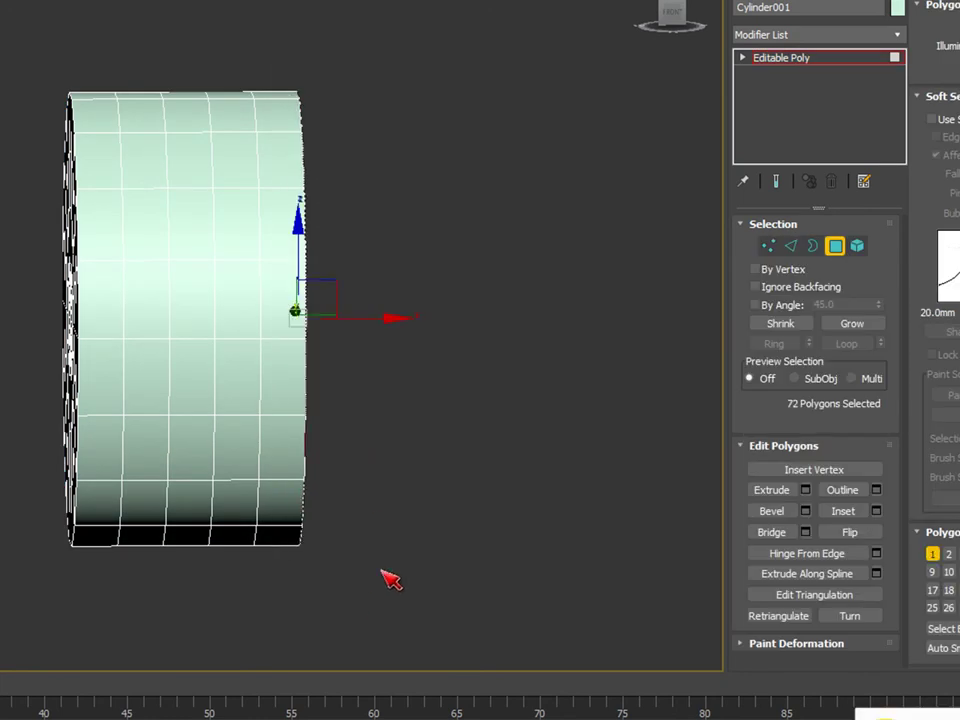
pyautogui.keyDown('alt'); pyautogui.moveTo(390, 580); pyautogui.dragTo(362, 517, button='middle'); pyautogui.keyUp('alt')
pyautogui.press('Delete')
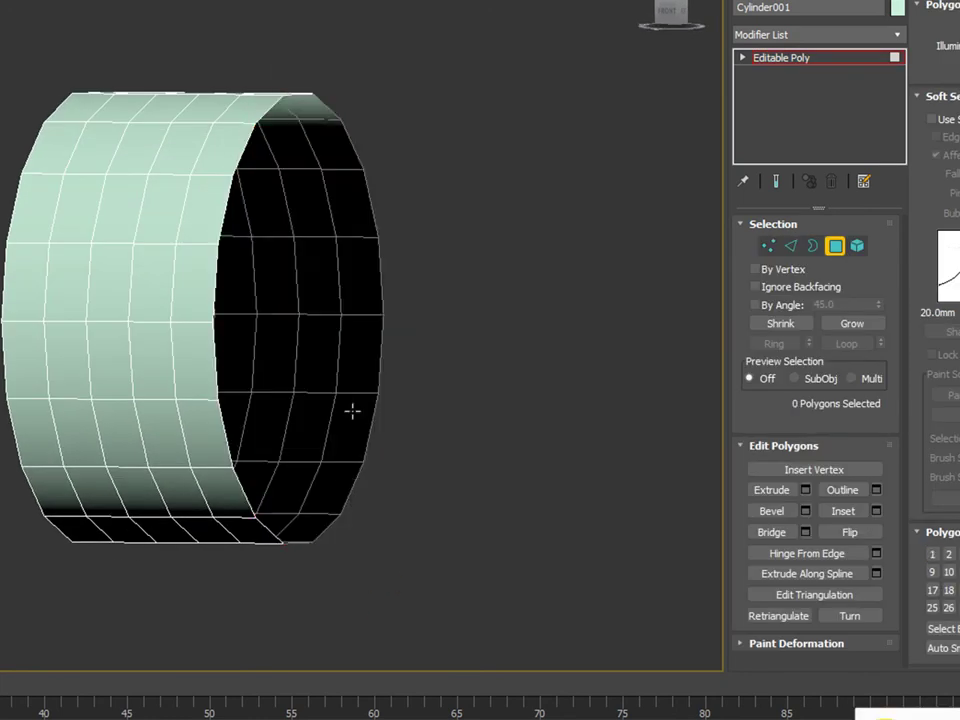
# Step: Leave polygon editing, add a MeshSmooth modifier to the cylinder, and delete the whole cylinder
pyautogui.keyDown('alt'); pyautogui.moveTo(343, 476); pyautogui.dragTo(431, 355, button='middle'); pyautogui.keyUp('alt')
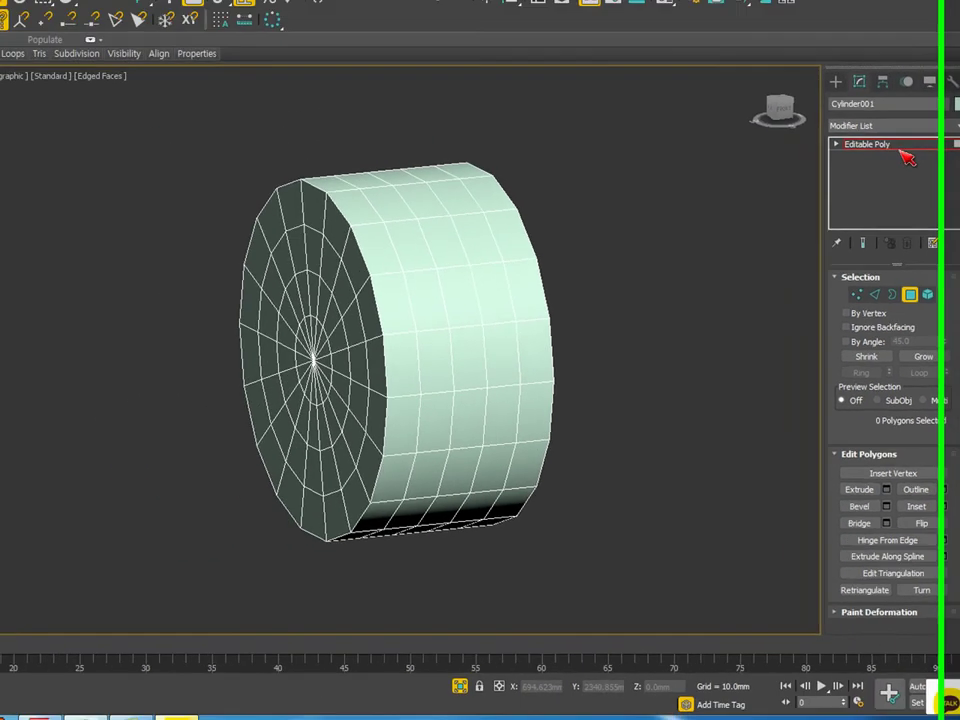
pyautogui.click(840, 57)
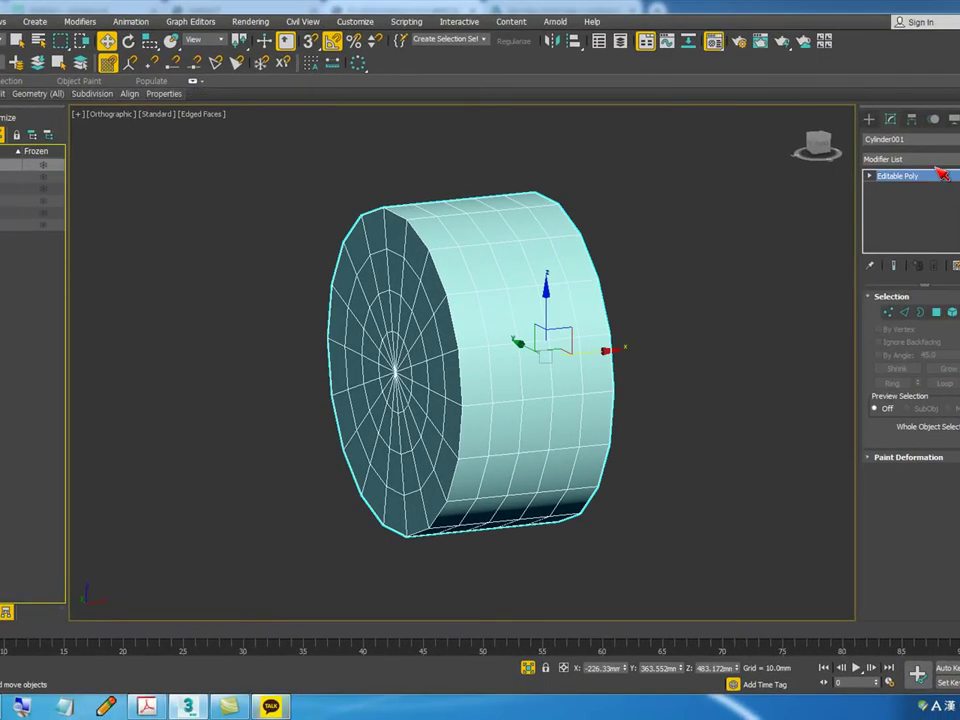
pyautogui.click(900, 159)
pyautogui.scroll(-15, 935, 287)
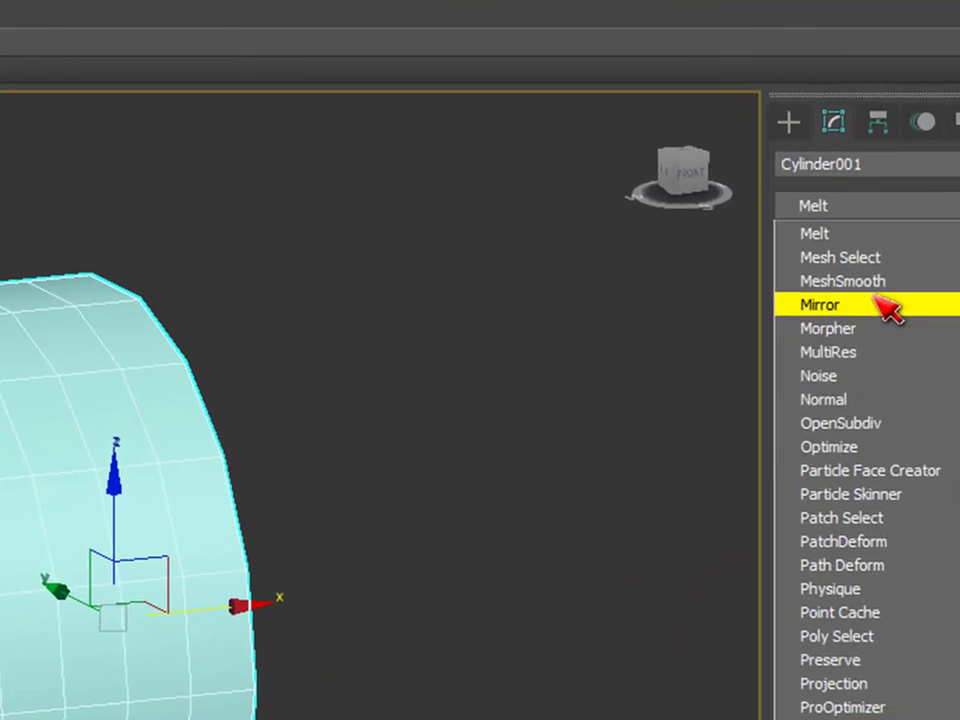
pyautogui.click(898, 207)
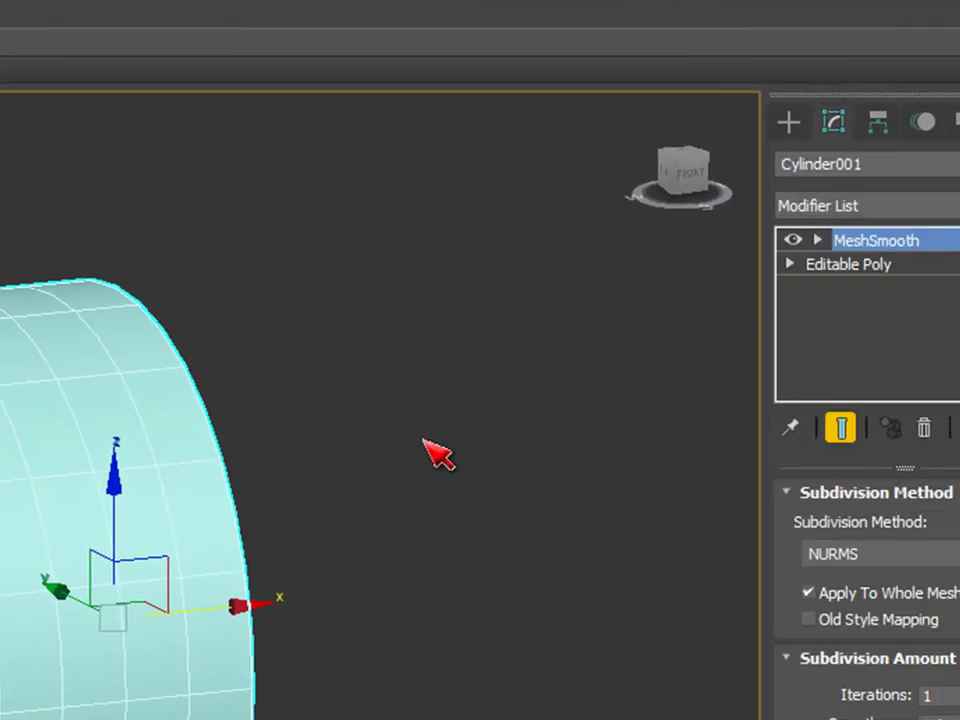
pyautogui.press('Delete')
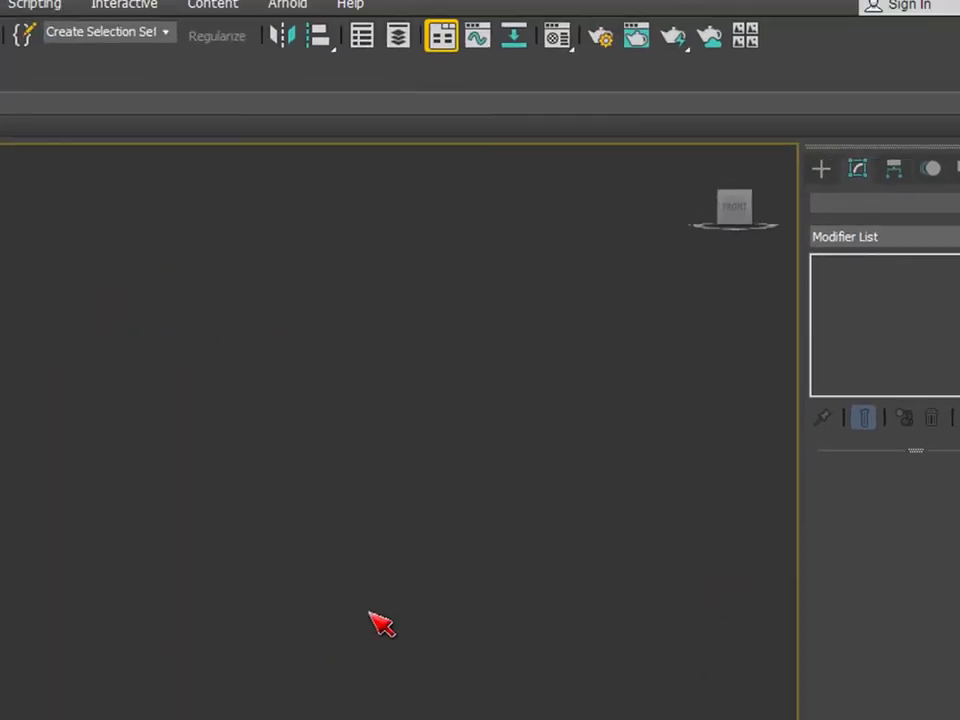
# Step: Undo the deletion of the smoothed cylinder, repeating the delete and undo once to restore it
pyautogui.hotkey('ctrl', 'z')
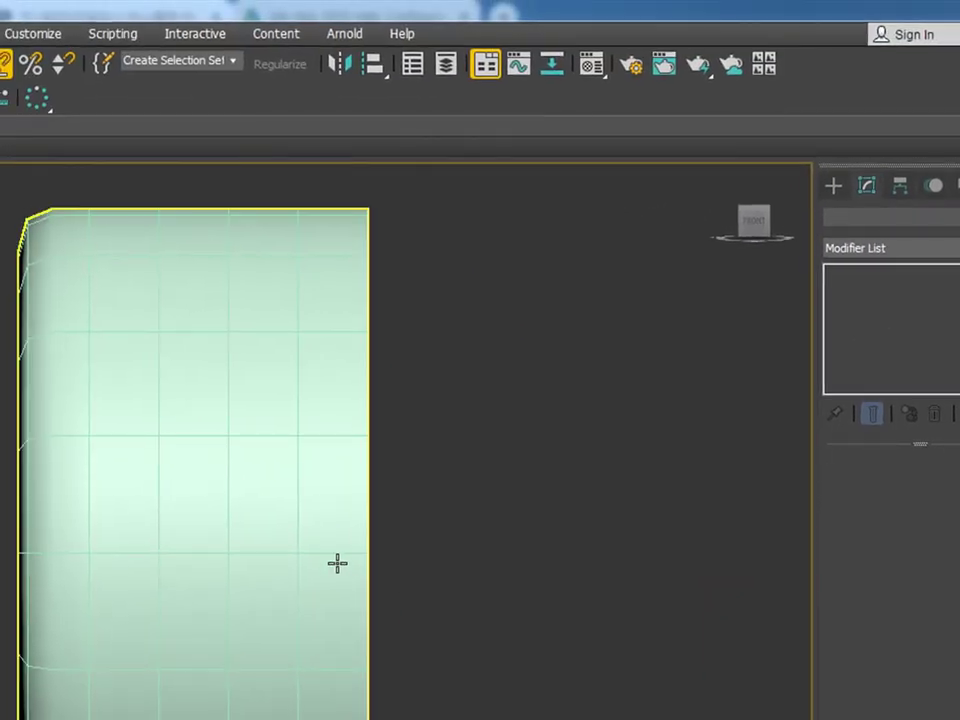
pyautogui.keyDown('alt'); pyautogui.moveTo(480, 482); pyautogui.dragTo(396, 467, button='middle'); pyautogui.keyUp('alt')
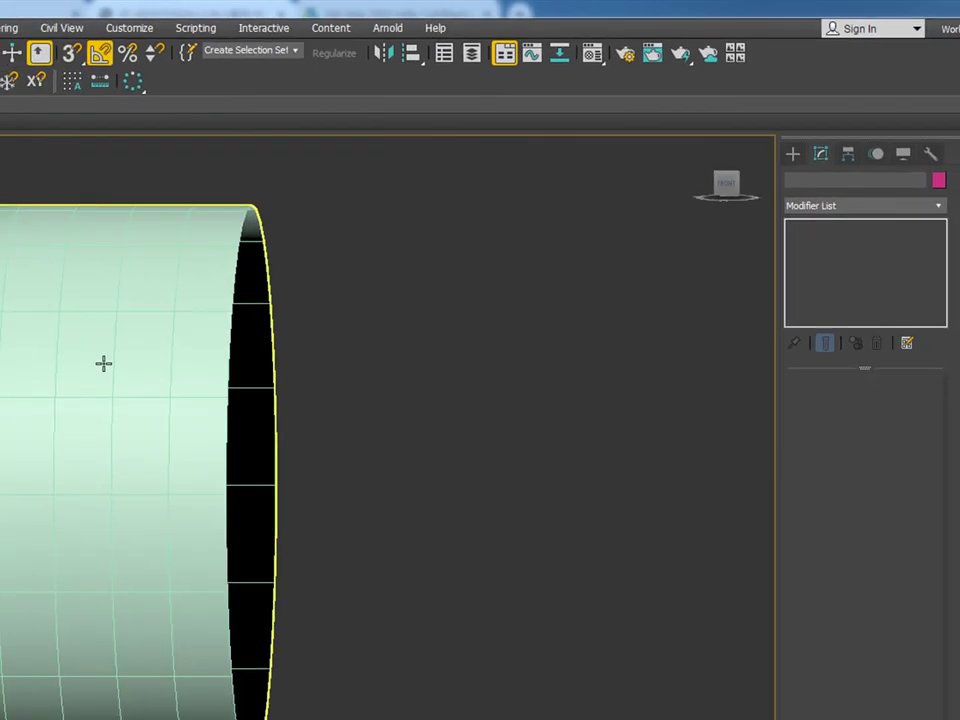
pyautogui.press('Delete')
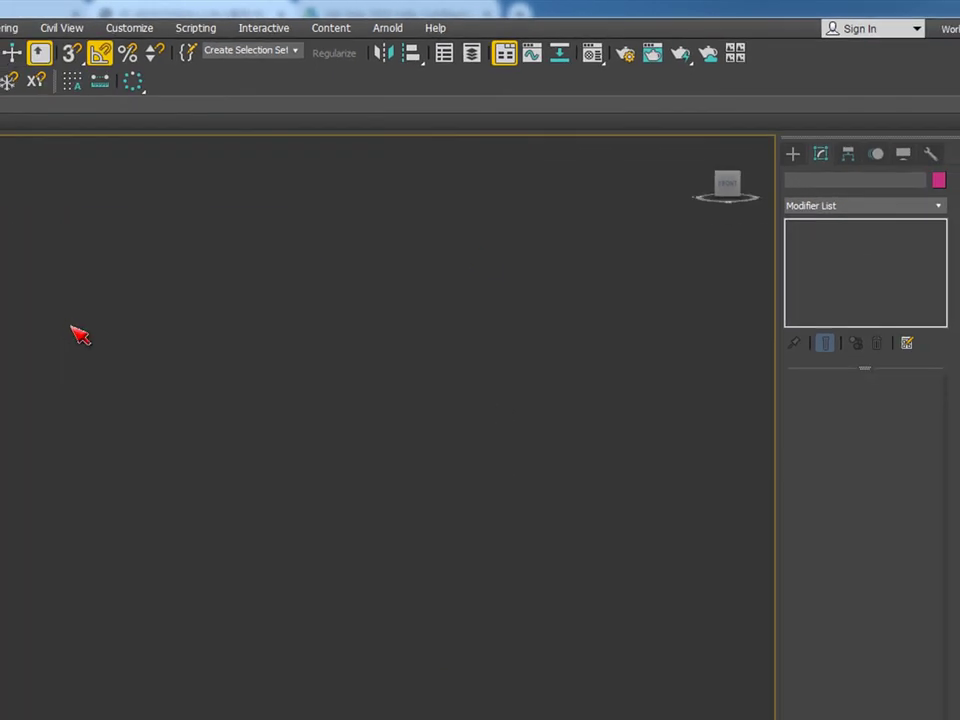
pyautogui.hotkey('ctrl', 'z')
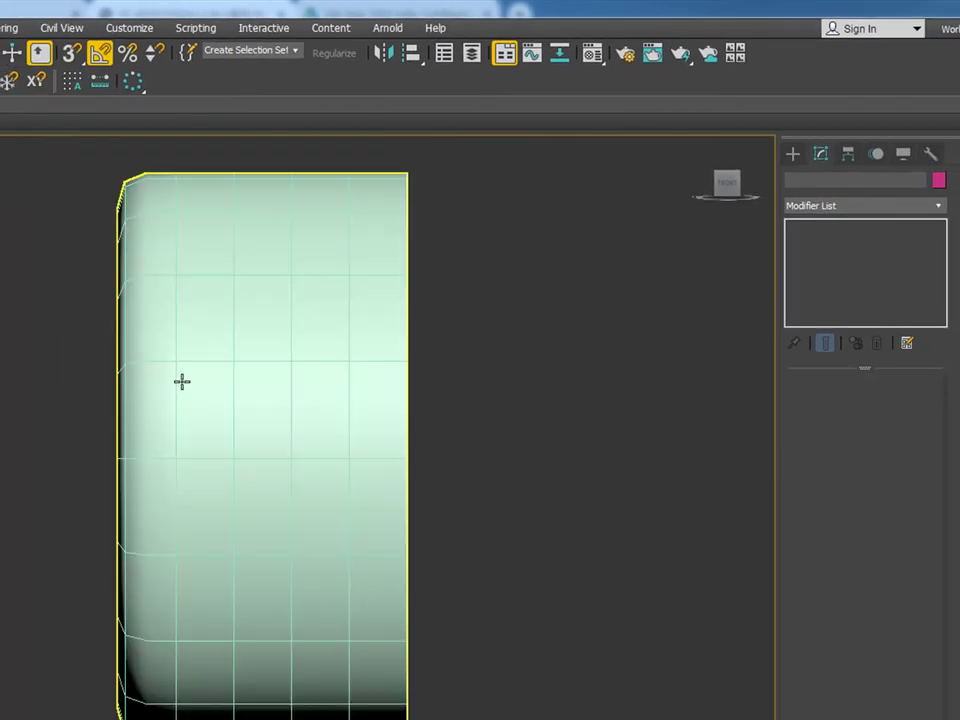
# Step: Select the restored cylinder in the left view and delete its MeshSmooth modifier
pyautogui.press('l')
pyautogui.click(358, 378)
pyautogui.rightClick(373, 373)
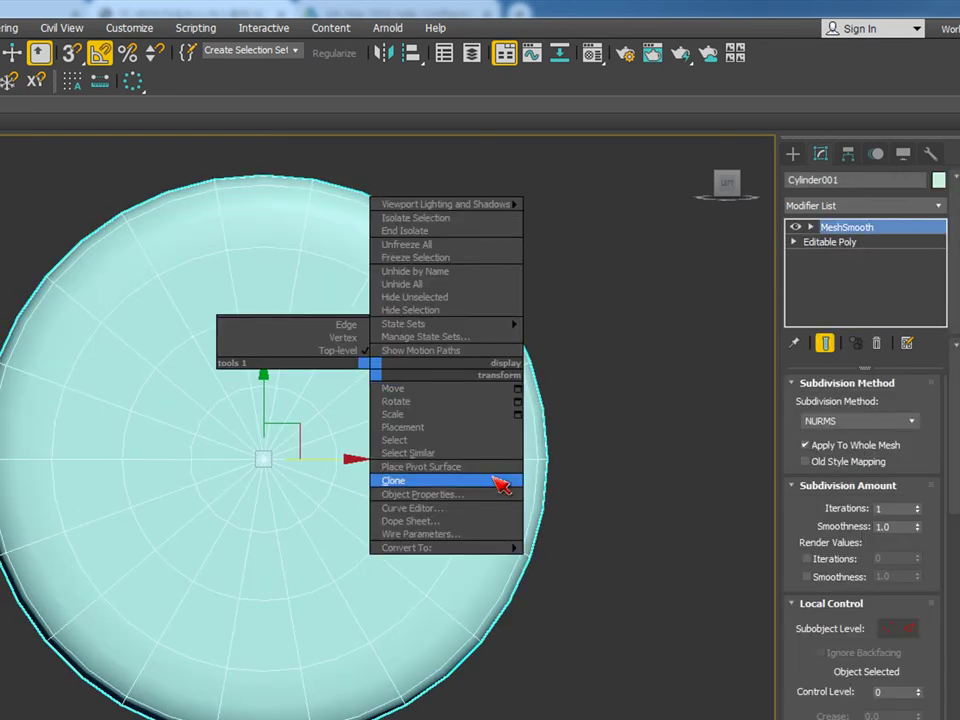
pyautogui.rightClick(860, 231)
pyautogui.click(887, 284)
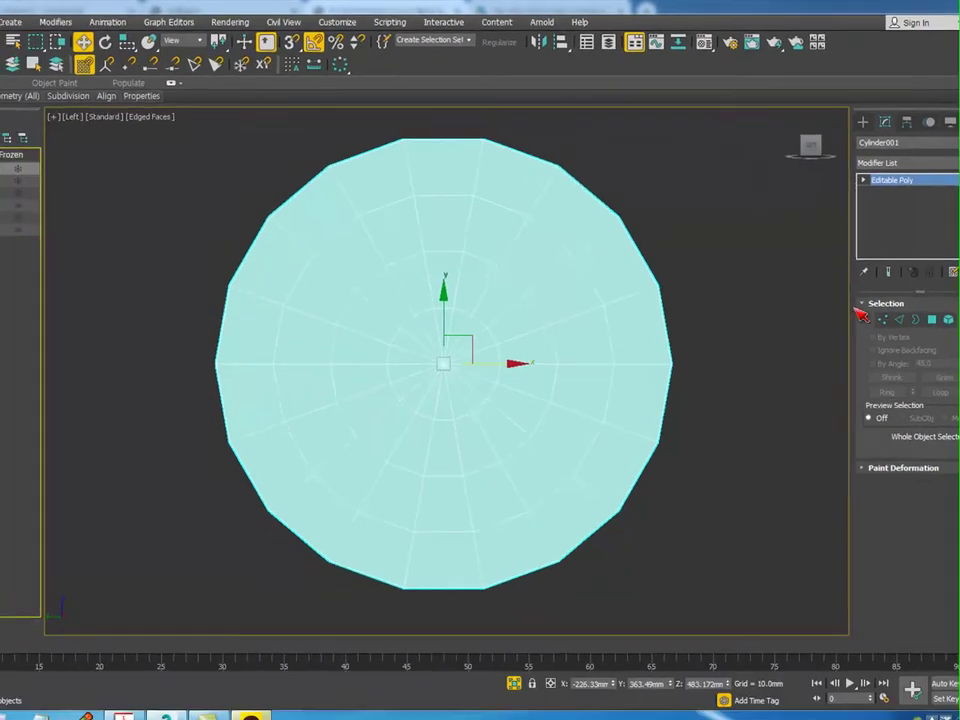
# Step: Select the full edge loop just inside the rim of the cylinder's outer end cap
pyautogui.click(933, 319)
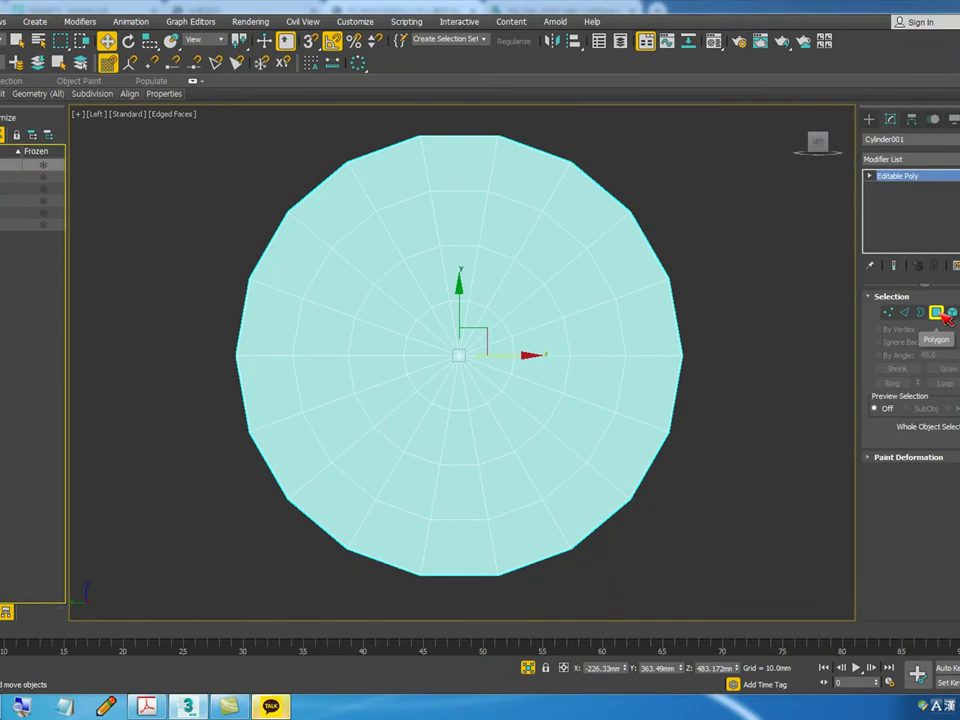
pyautogui.click(904, 312)
pyautogui.click(557, 225)
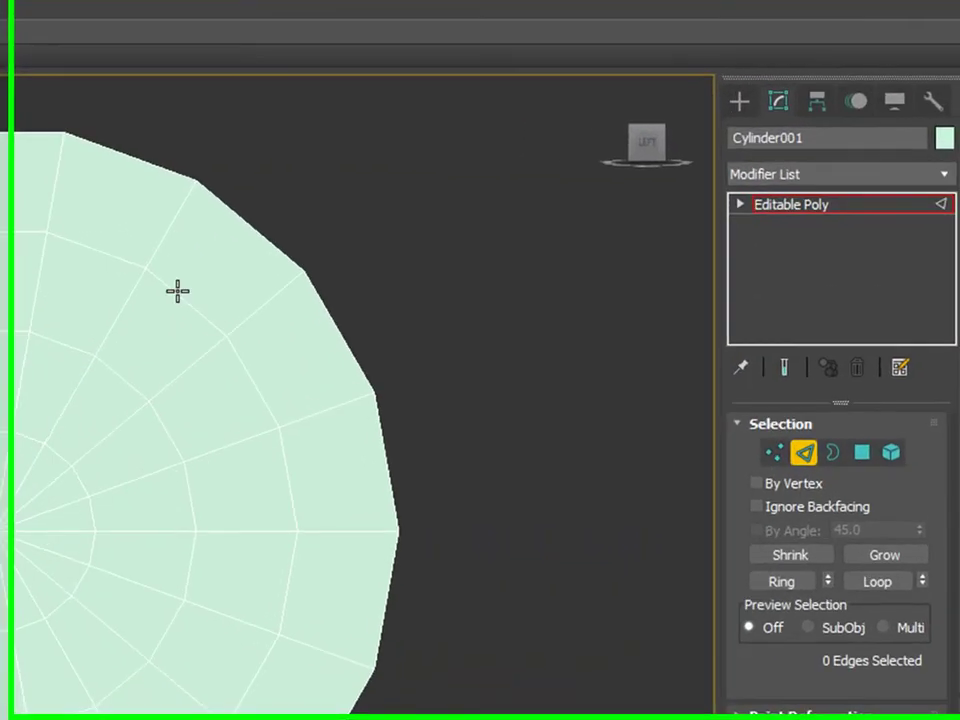
pyautogui.click(876, 597)
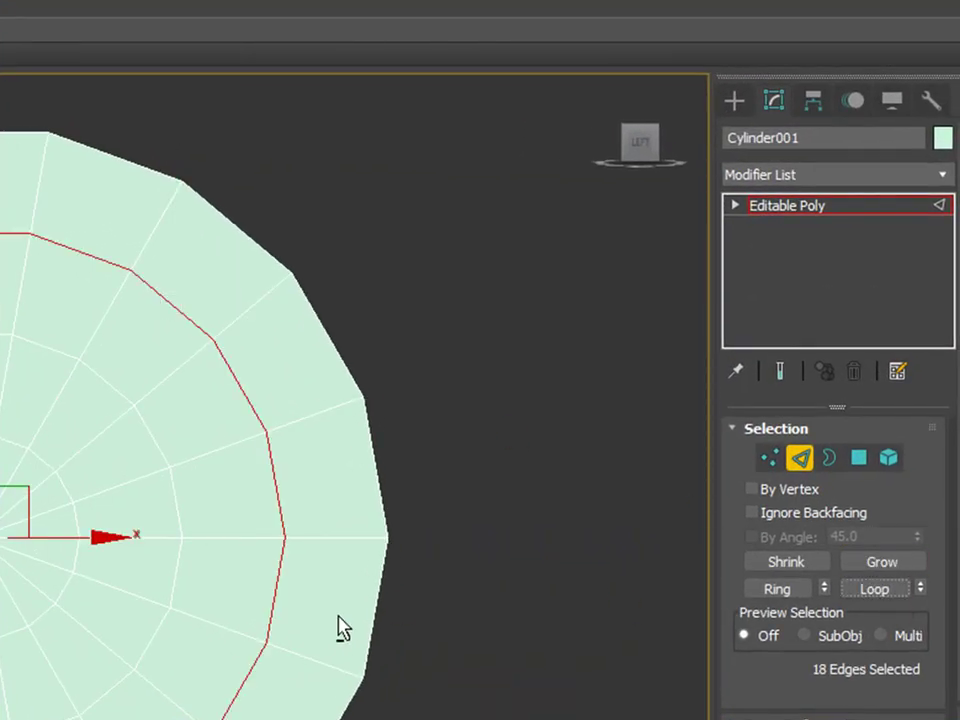
# Step: Extrude the selected cap edge loop inward with a height of -3.7 mm and a base width of 0.36 mm
pyautogui.keyDown('alt'); pyautogui.moveTo(349, 619); pyautogui.dragTo(287, 652, button='middle'); pyautogui.keyUp('alt')
pyautogui.rightClick(279, 496)
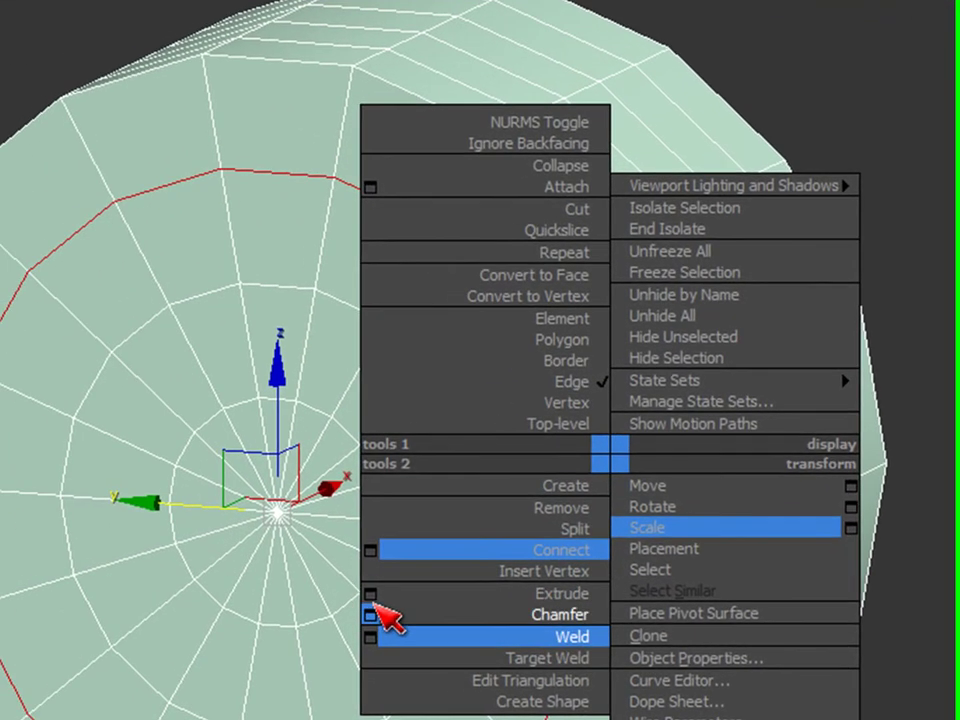
pyautogui.click(143, 604)
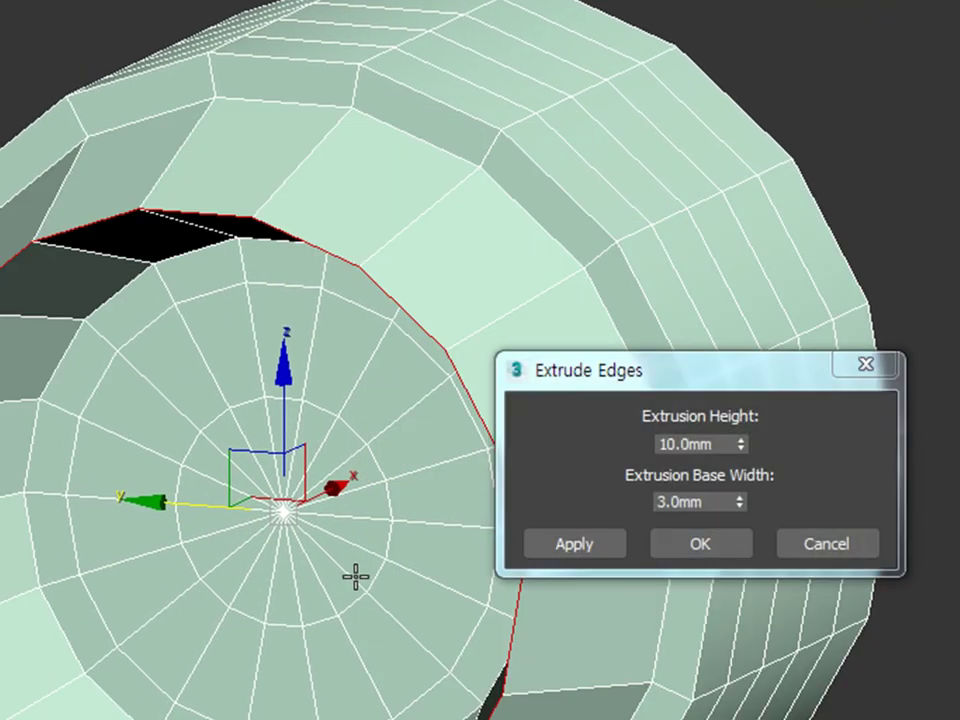
pyautogui.moveTo(748, 447); pyautogui.dragTo(765, 628)
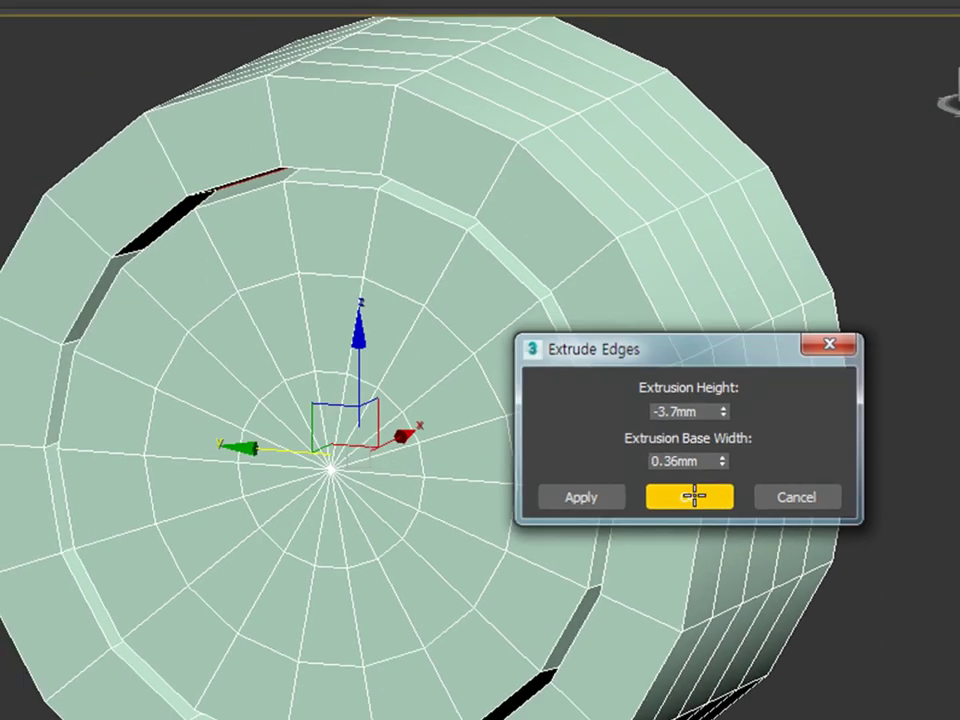
pyautogui.click(694, 496)
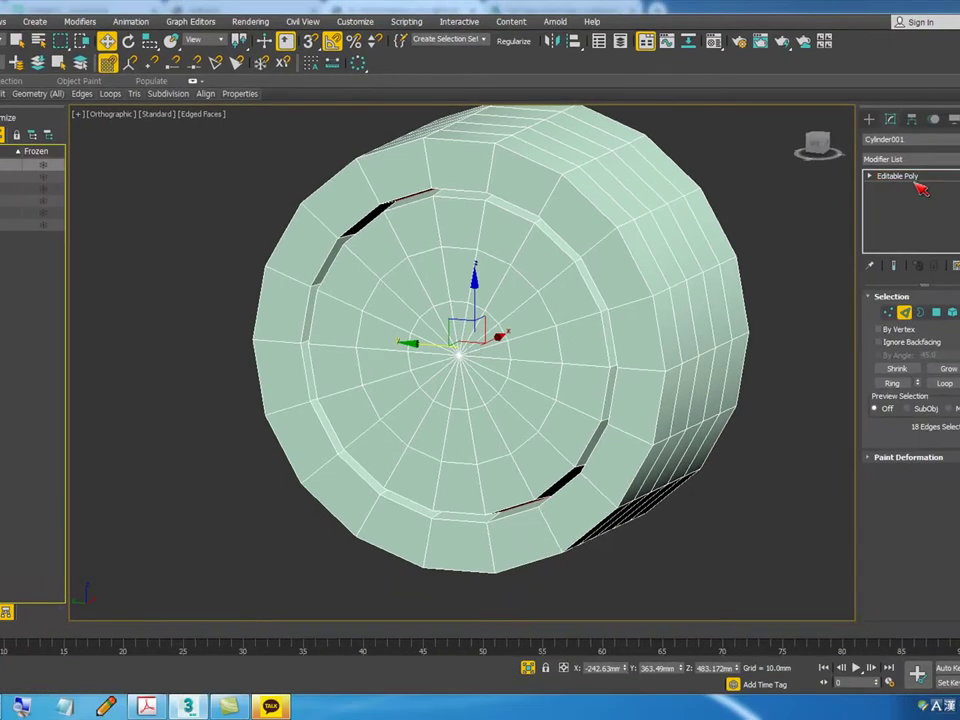
# Step: Add a MeshSmooth modifier to the grooved cylinder and turn off the edged-faces display
pyautogui.click(926, 177)
pyautogui.click(926, 160)
pyautogui.press('m')
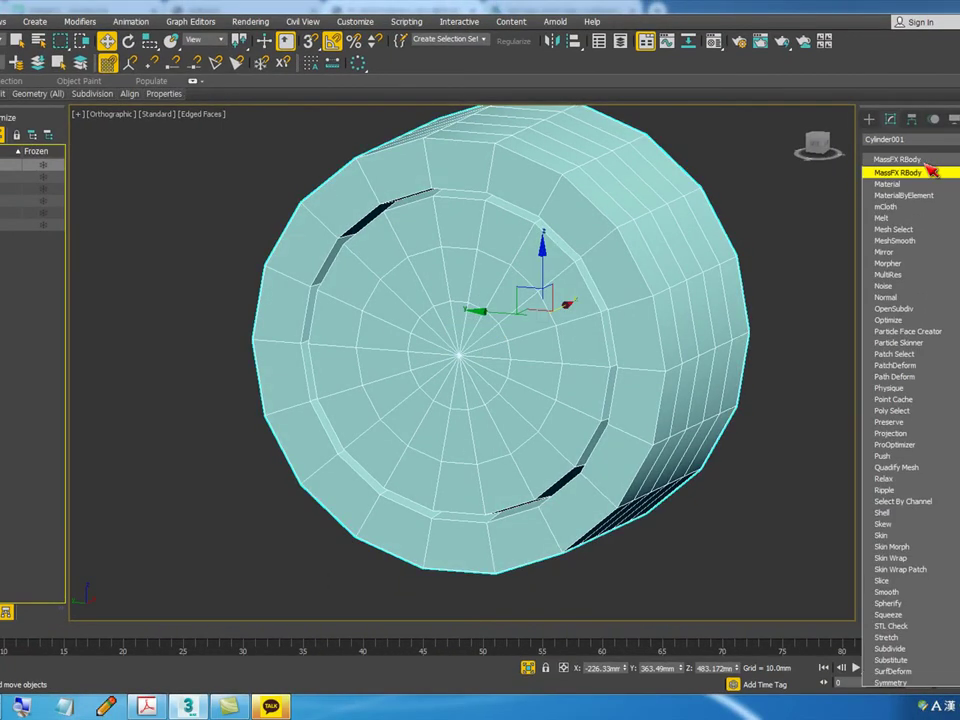
pyautogui.click(895, 241)
pyautogui.click(800, 262)
pyautogui.scroll(-3, 624, 360)
pyautogui.press('F4')
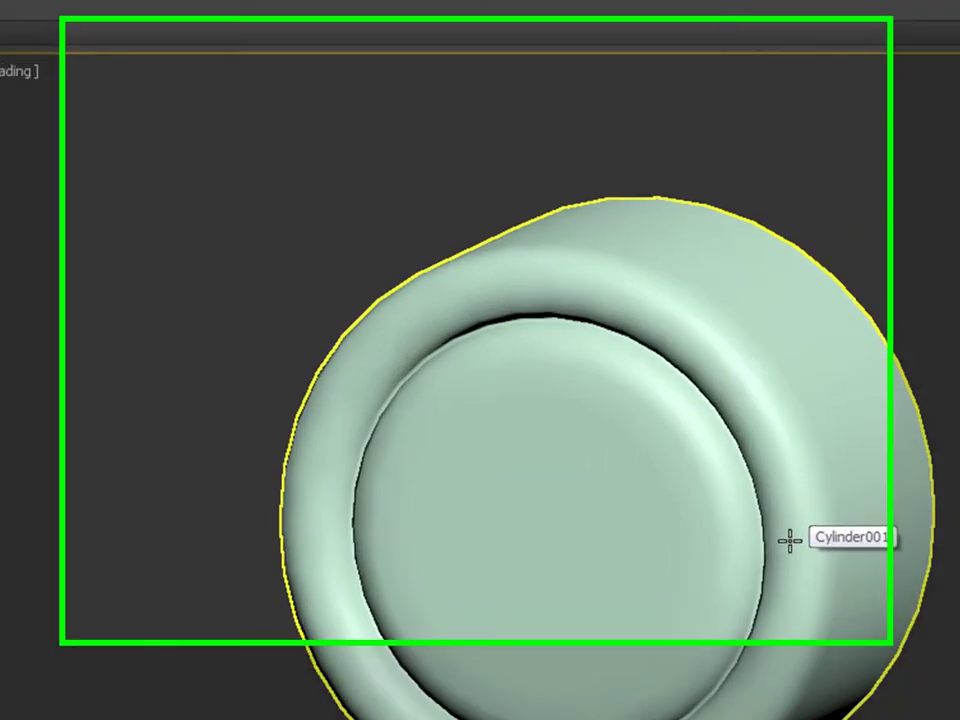
# Step: Examine the smoothed groove around the cylinder's end cap from the side, at an angle and close up
pyautogui.scroll(3, 804, 630)
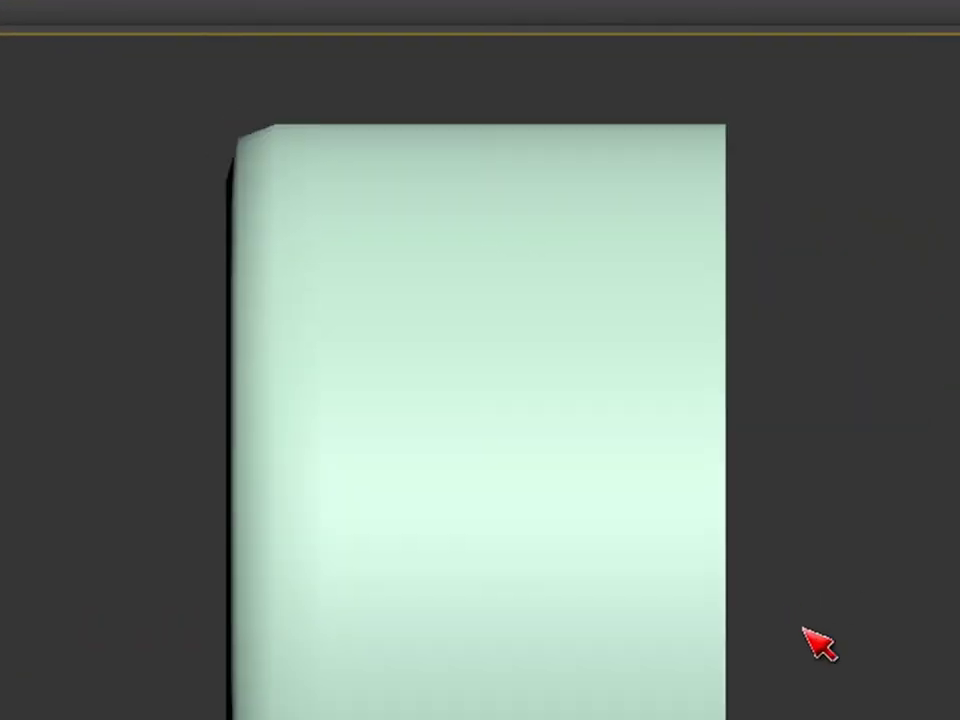
pyautogui.moveTo(429, 621); pyautogui.dragTo(530, 563, button='middle')
pyautogui.click(619, 561)
pyautogui.keyDown('alt'); pyautogui.moveTo(619, 561); pyautogui.dragTo(868, 669, button='middle'); pyautogui.keyUp('alt')
pyautogui.scroll(3, 817, 631)
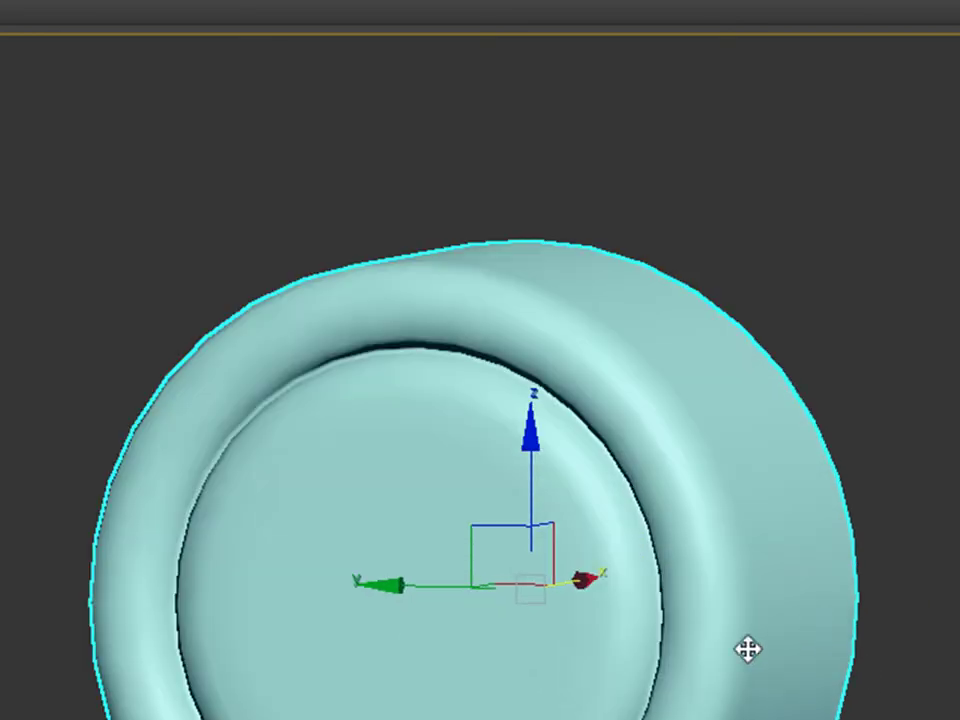
pyautogui.scroll(2, 785, 633)
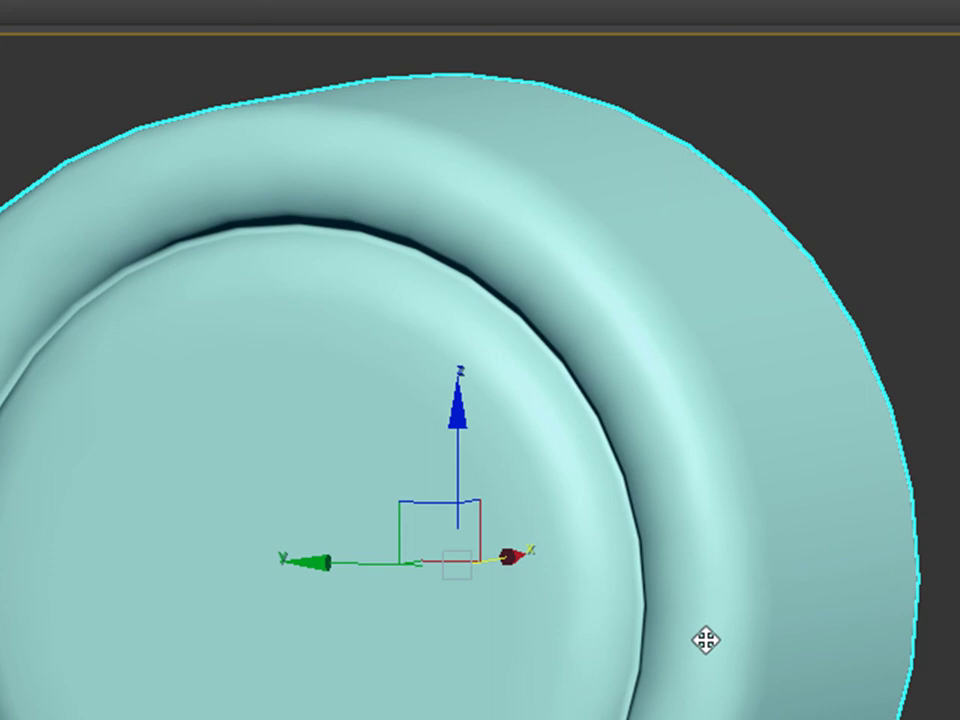
pyautogui.scroll(3, 705, 640)
pyautogui.scroll(-5, 706, 634)
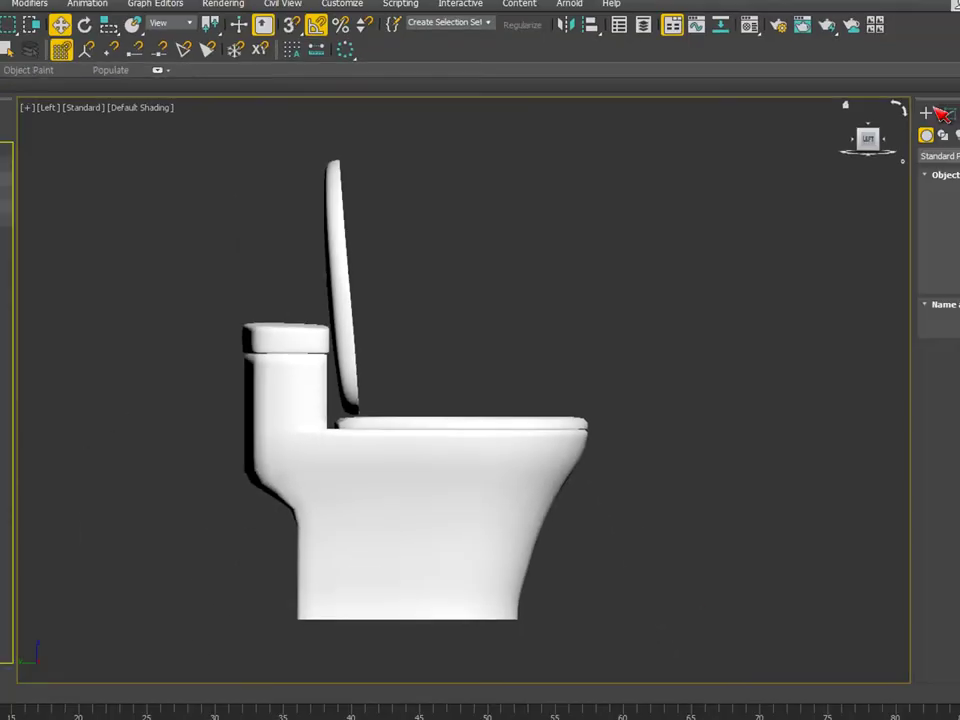
# Step: Create a box about 27 mm long and 59 mm wide on the upper side of the tank in the left view
pyautogui.click(896, 199)
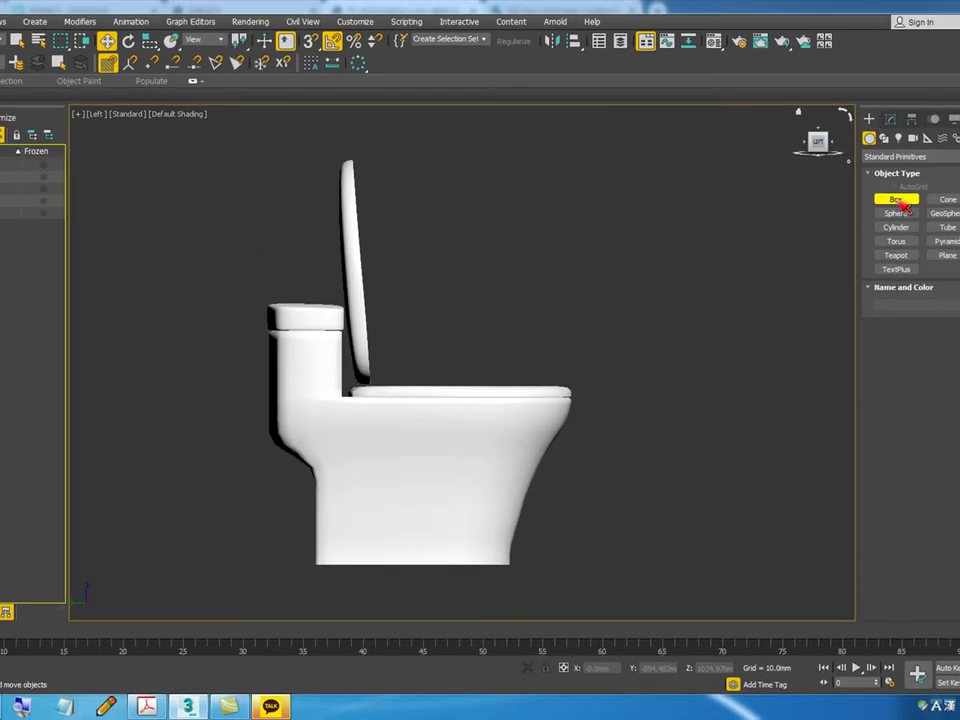
pyautogui.scroll(4, 299, 344)
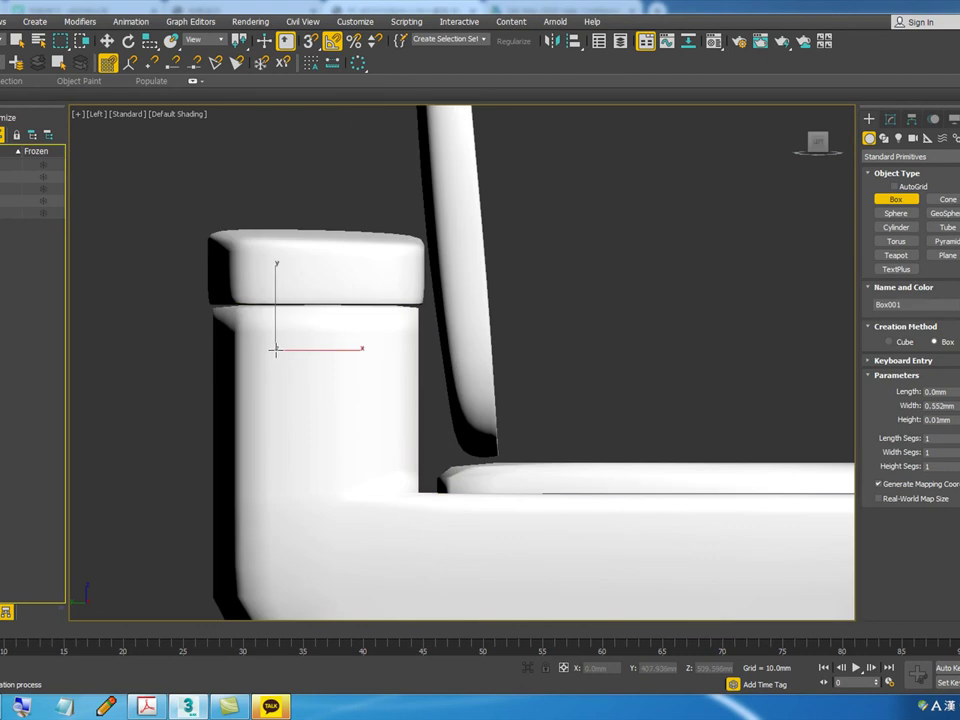
pyautogui.moveTo(275, 349); pyautogui.dragTo(299, 363)
pyautogui.press('F3')
pyautogui.press('F3')
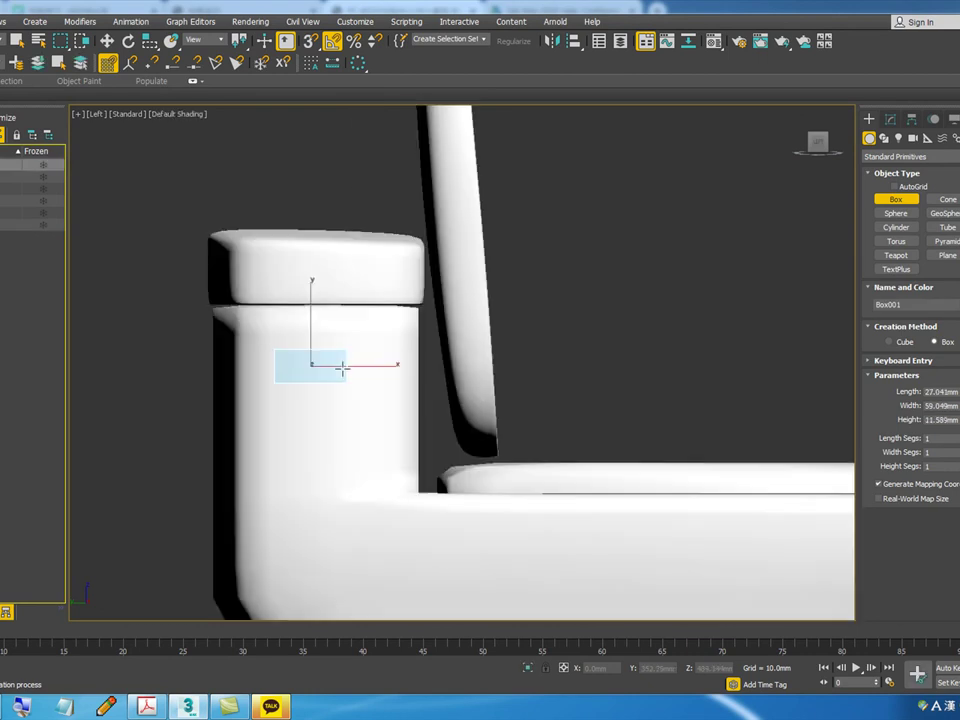
pyautogui.click(480, 368)
# Step: Move the box along X to the tank's side and convert it to an Editable Poly
pyautogui.keyDown('alt'); pyautogui.moveTo(480, 368); pyautogui.dragTo(364, 358, button='middle'); pyautogui.keyUp('alt')
pyautogui.press('w')
pyautogui.moveTo(364, 358); pyautogui.dragTo(150, 427)
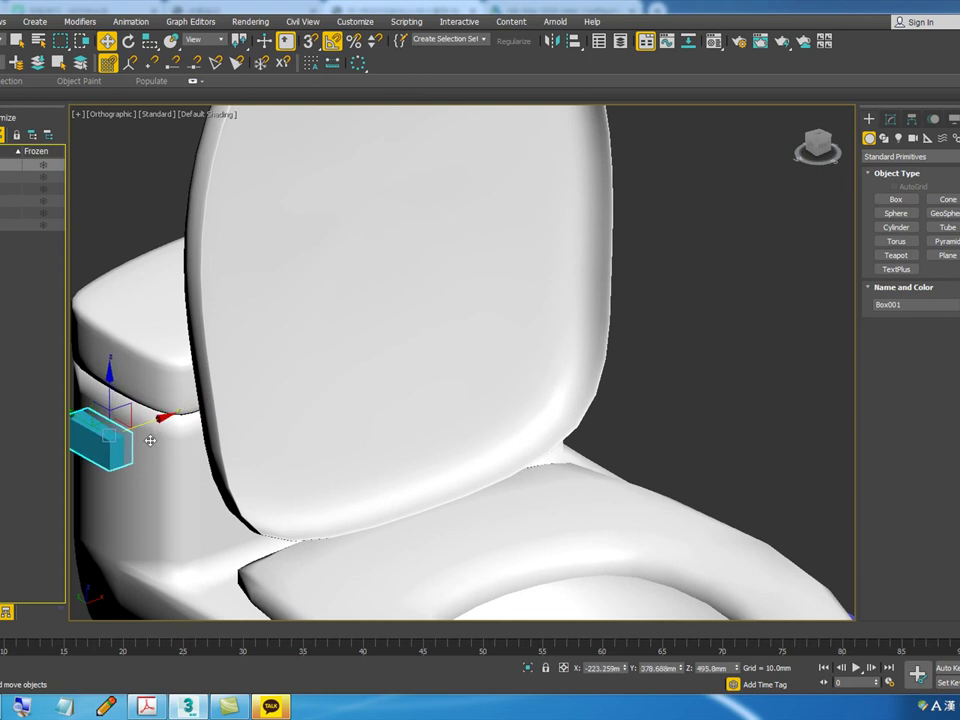
pyautogui.press('z')
pyautogui.rightClick(415, 338)
pyautogui.moveTo(519, 478)
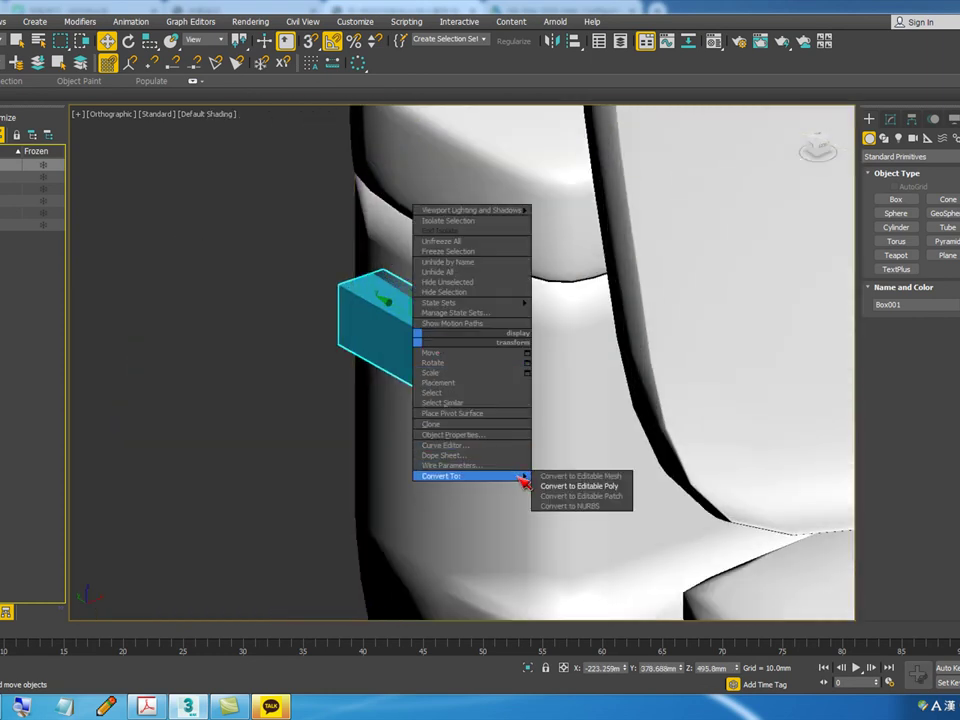
pyautogui.click(565, 486)
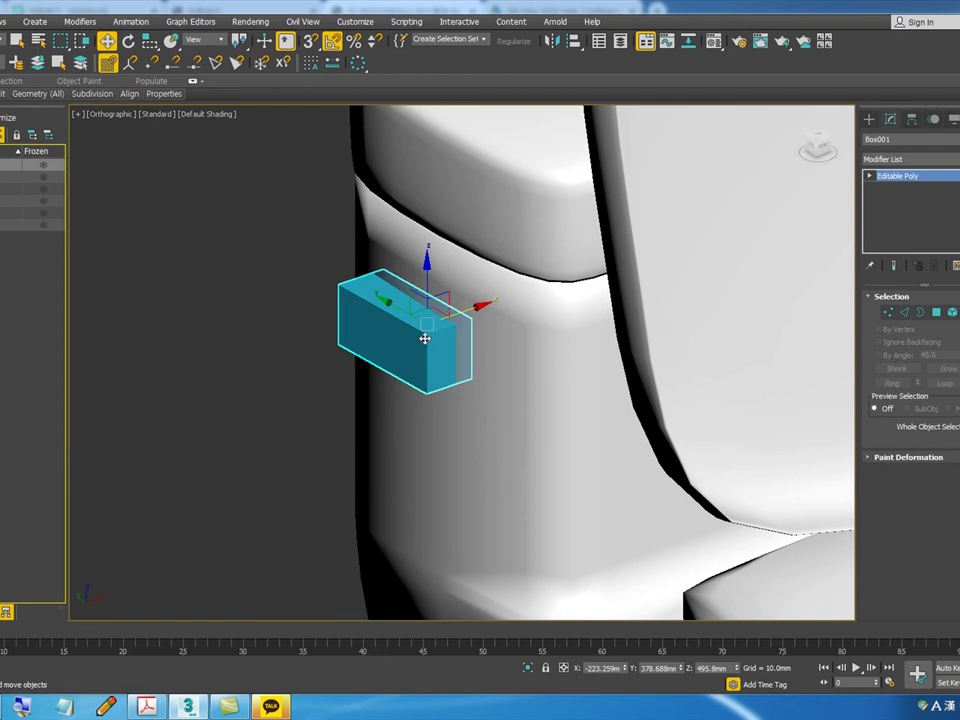
# Step: Move the box outward along X to about -288 mm and delete its polygon facing the tank
pyautogui.keyDown('alt'); pyautogui.moveTo(453, 314); pyautogui.dragTo(285, 405, button='middle'); pyautogui.keyUp('alt')
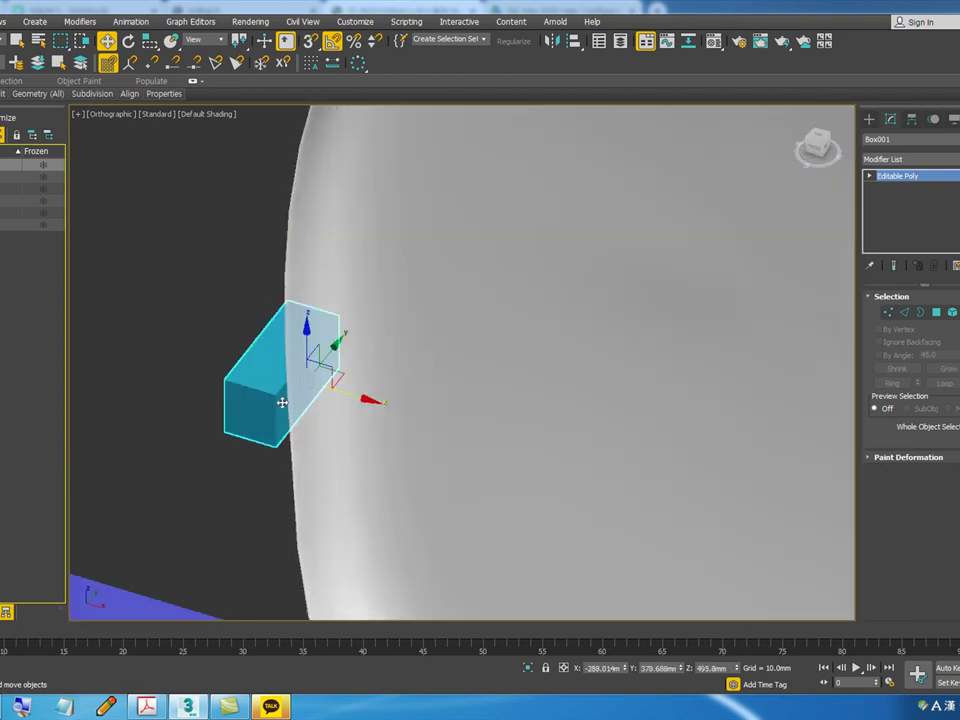
pyautogui.scroll(3, 282, 402)
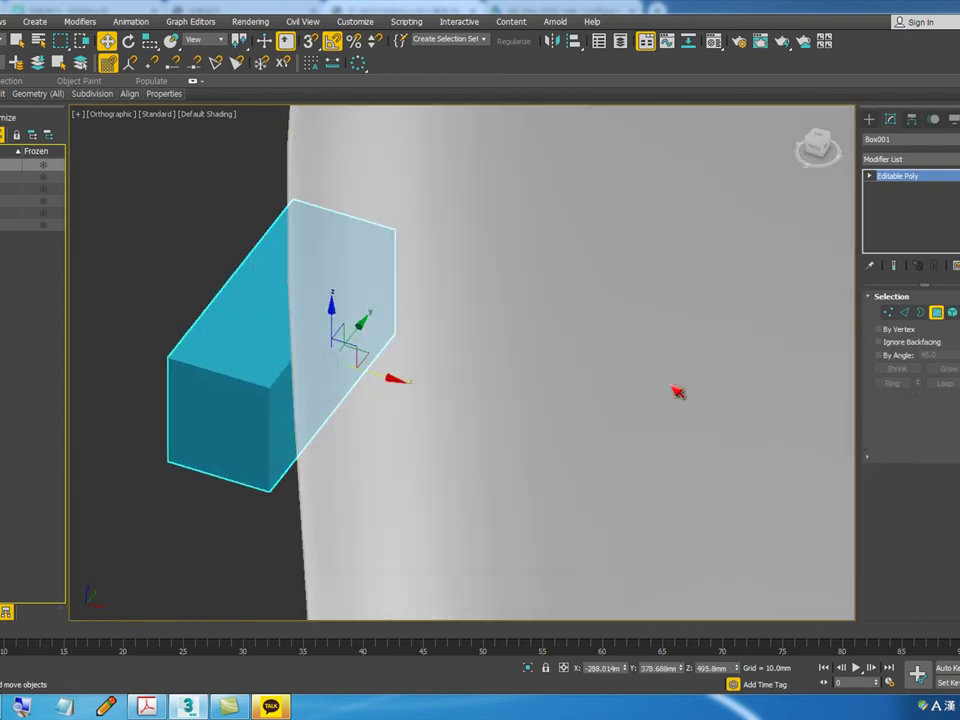
pyautogui.click(945, 313)
pyautogui.click(281, 403)
pyautogui.click(381, 429)
pyautogui.scroll(-4, 381, 429)
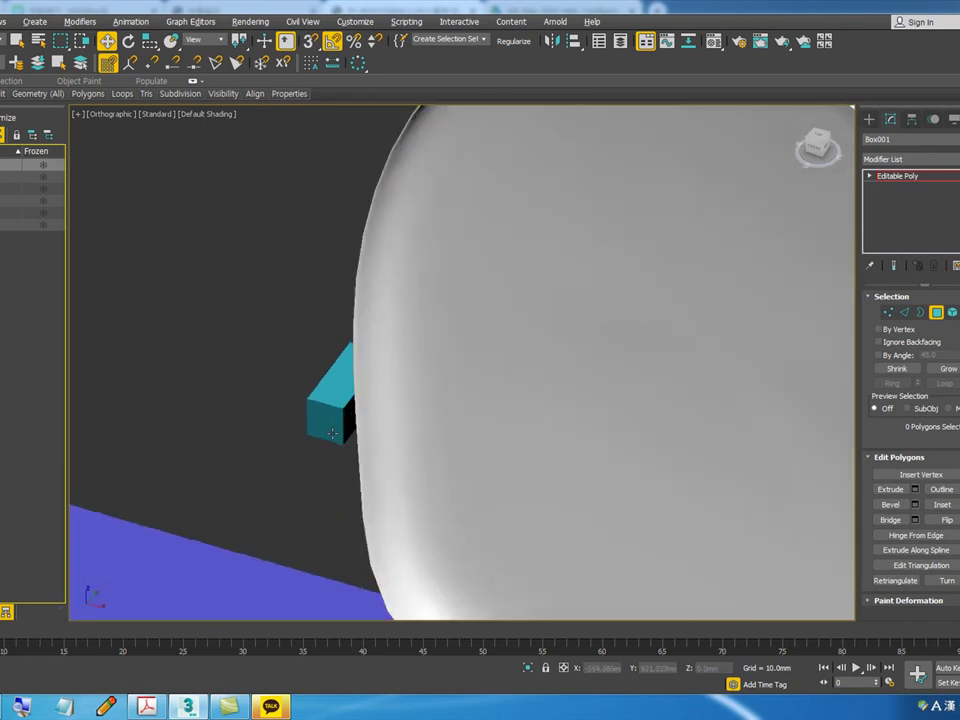
# Step: Try a MeshSmooth modifier on the open box and undo it
pyautogui.keyDown('alt'); pyautogui.moveTo(330, 433); pyautogui.dragTo(467, 439, button='middle'); pyautogui.keyUp('alt')
pyautogui.scroll(2, 313, 399)
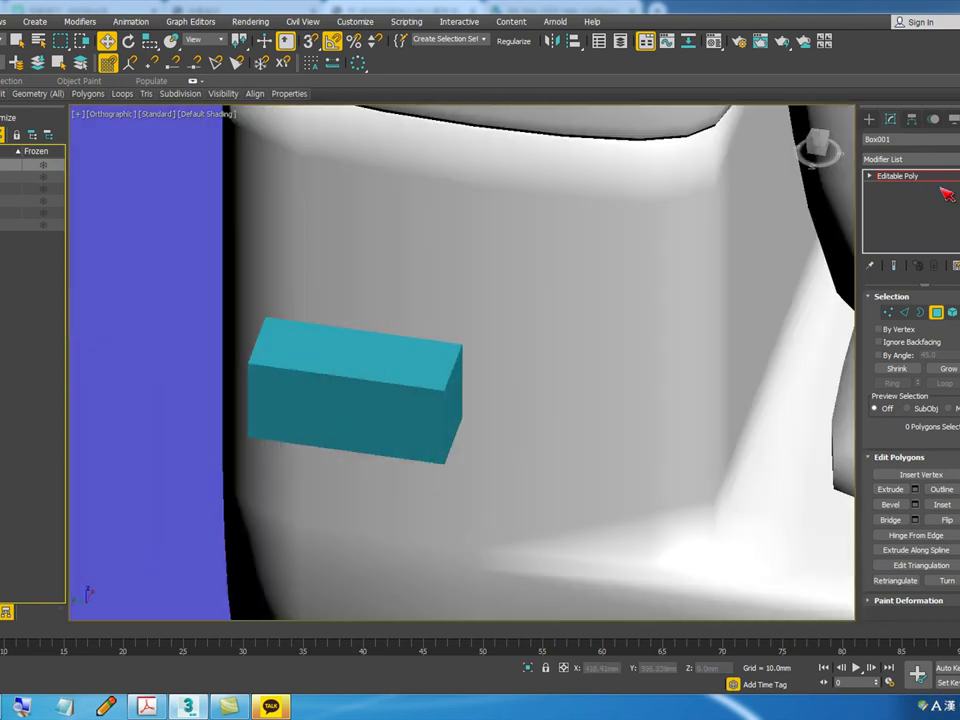
pyautogui.click(910, 159)
pyautogui.press('m')
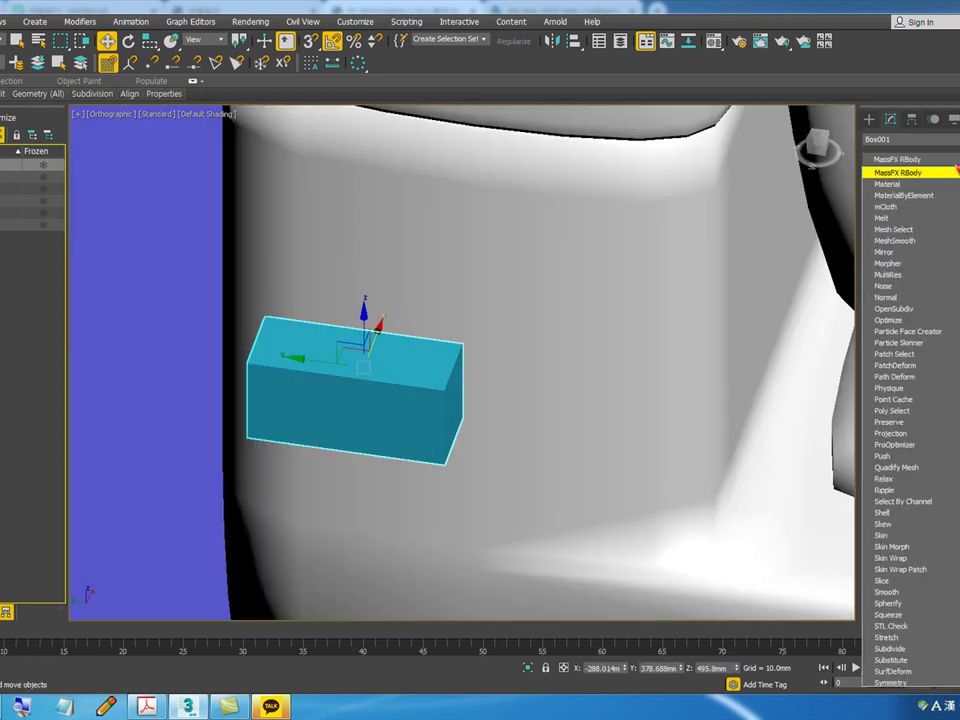
pyautogui.click(895, 241)
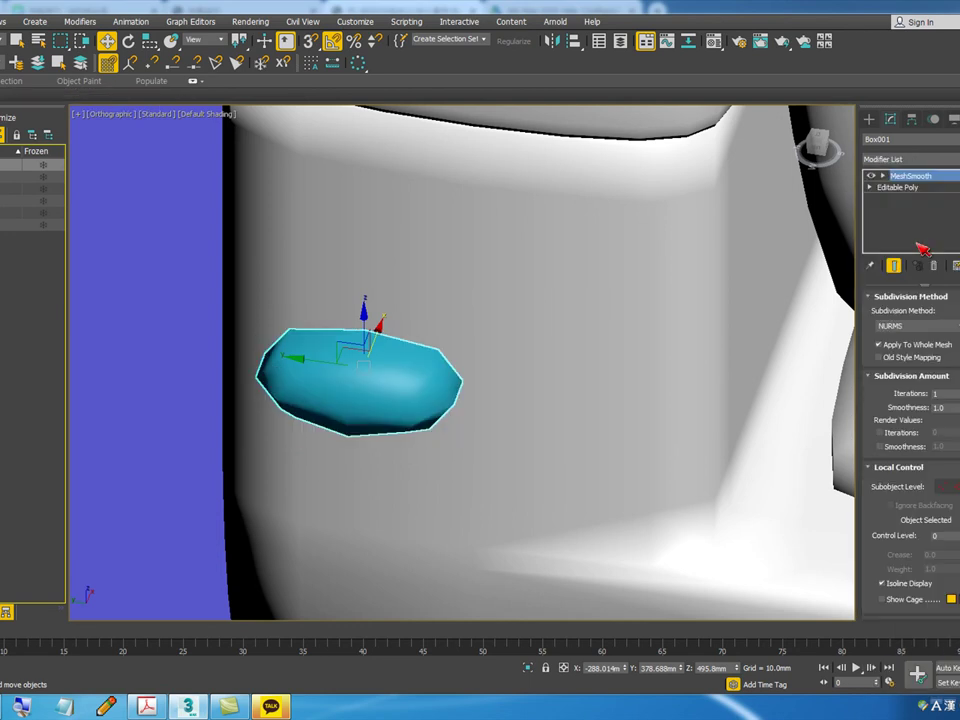
pyautogui.hotkey('ctrl', 'z')
# Step: Extrude the box's outer polygon, facing away from the tank, outward as a group
pyautogui.keyDown('alt'); pyautogui.moveTo(394, 452); pyautogui.dragTo(364, 437, button='middle'); pyautogui.keyUp('alt')
pyautogui.scroll(2, 372, 431)
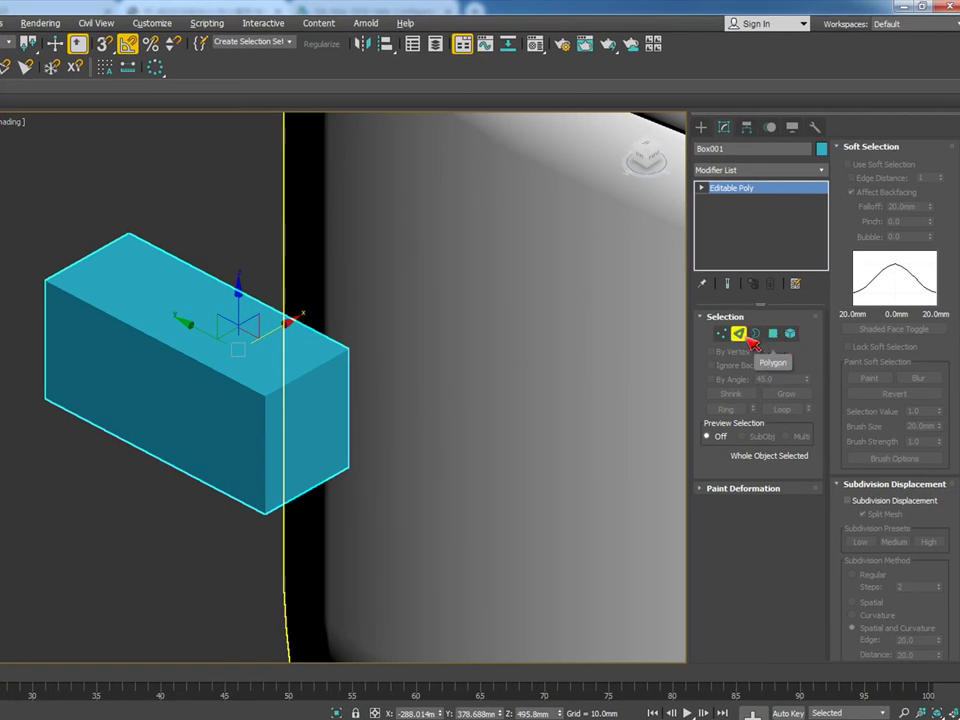
pyautogui.click(739, 334)
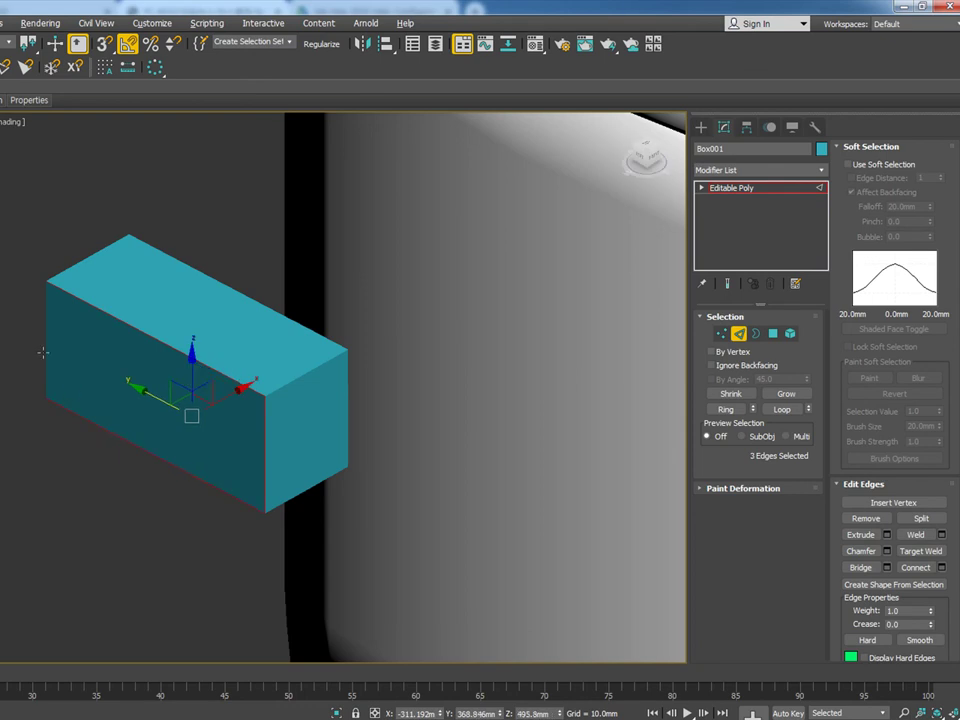
pyautogui.click(773, 334)
pyautogui.click(124, 386)
pyautogui.keyDown('alt'); pyautogui.moveTo(124, 386); pyautogui.dragTo(237, 382, button='middle'); pyautogui.keyUp('alt')
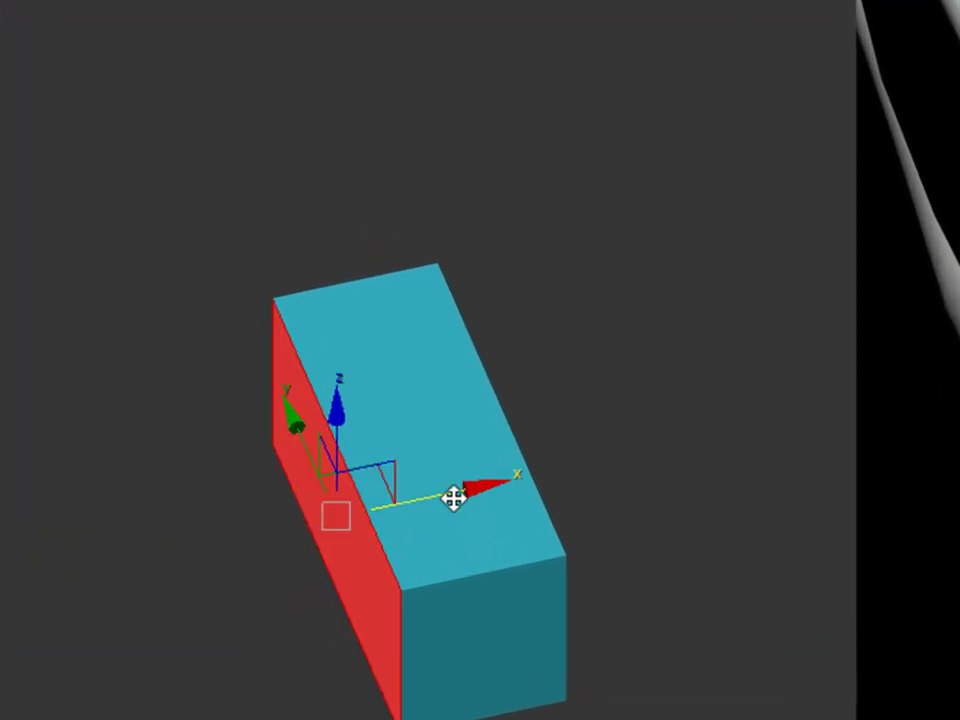
pyautogui.rightClick(341, 546)
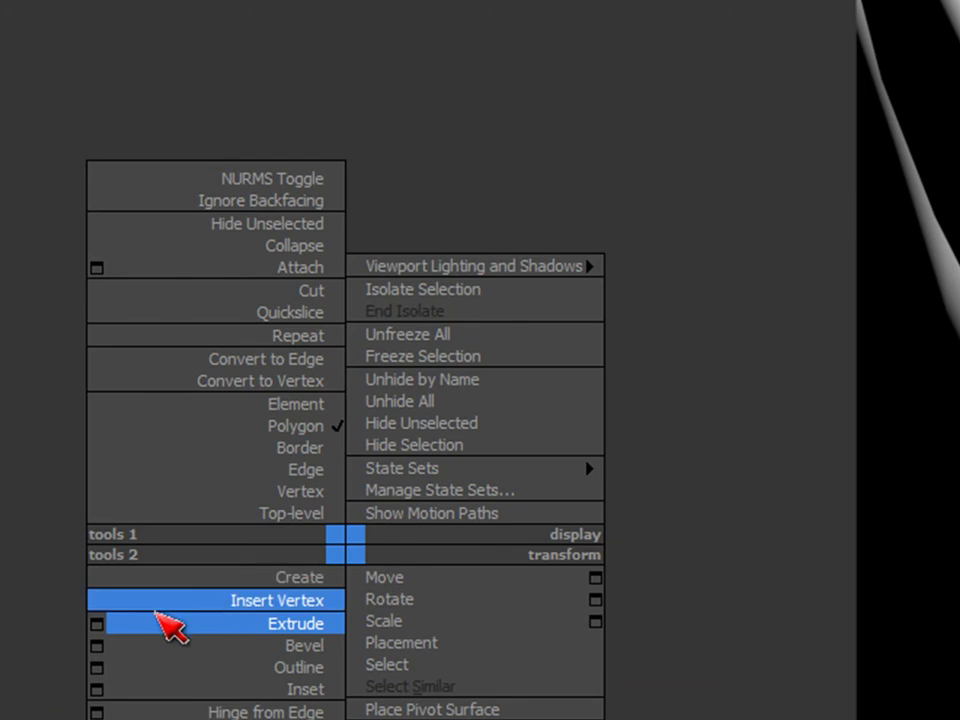
pyautogui.click(111, 628)
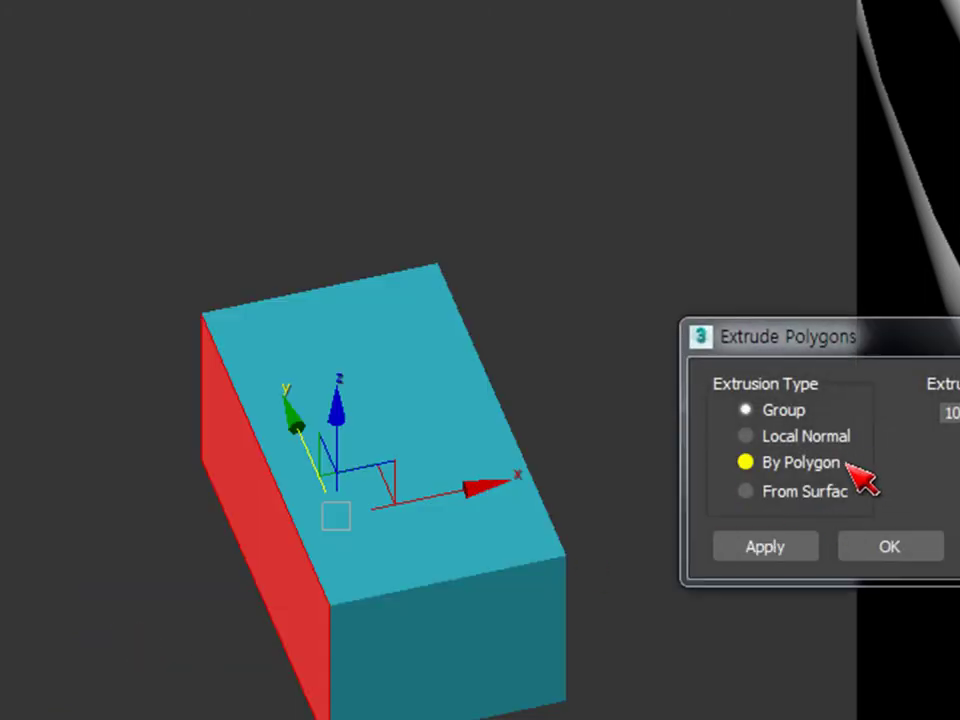
pyautogui.click(959, 411)
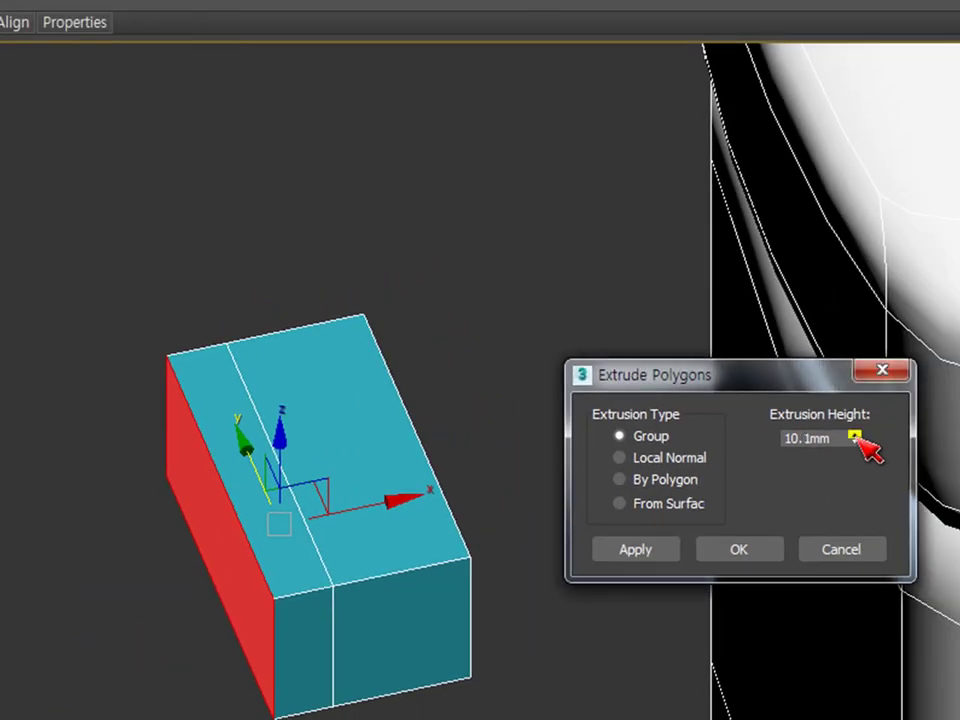
pyautogui.moveTo(855, 438); pyautogui.dragTo(935, 88)
pyautogui.click(765, 560)
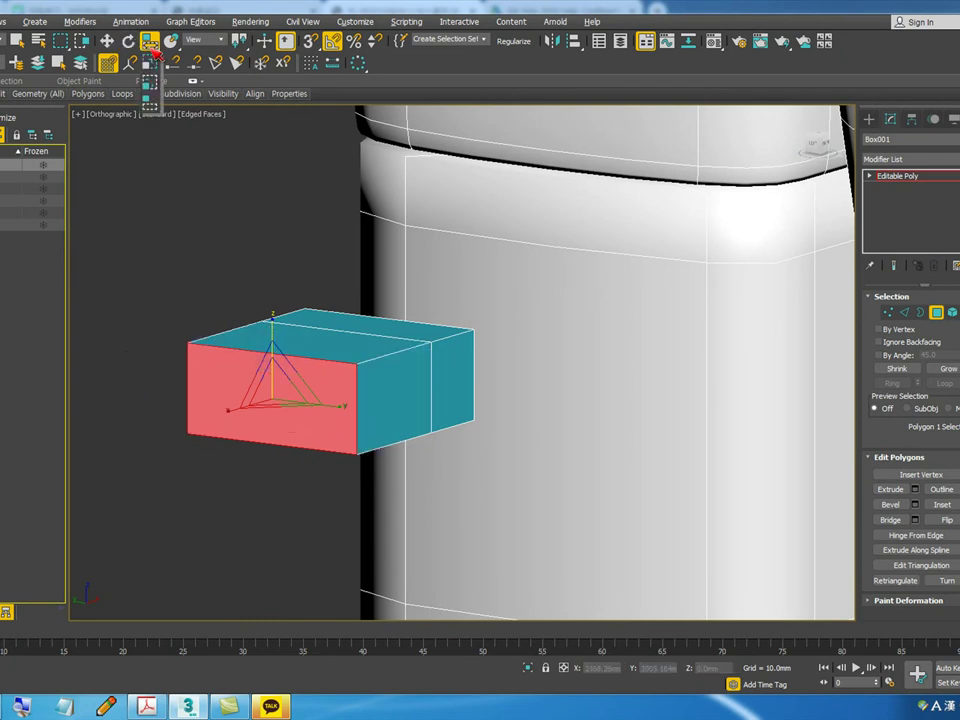
# Step: Scale the outer end polygon down along Z so the lever tapers in height away from the tank
pyautogui.moveTo(275, 336); pyautogui.dragTo(279, 397)
pyautogui.keyDown('alt'); pyautogui.moveTo(297, 401); pyautogui.dragTo(360, 446, button='middle'); pyautogui.keyUp('alt')
pyautogui.press('w')
# Step: Extrude the edge loop between the lever's two sections with a height of -12.7 mm and a base width of 0.6 mm
pyautogui.keyDown('alt'); pyautogui.moveTo(737, 574); pyautogui.dragTo(834, 619, button='middle'); pyautogui.keyUp('alt')
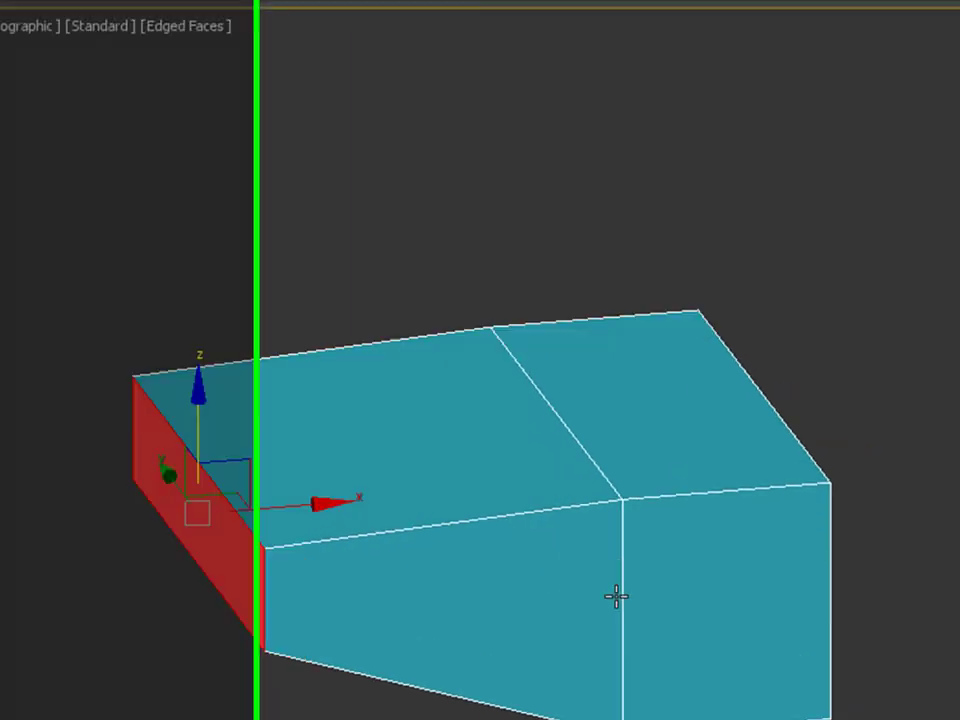
pyautogui.click(897, 424)
pyautogui.doubleClick(256, 530)
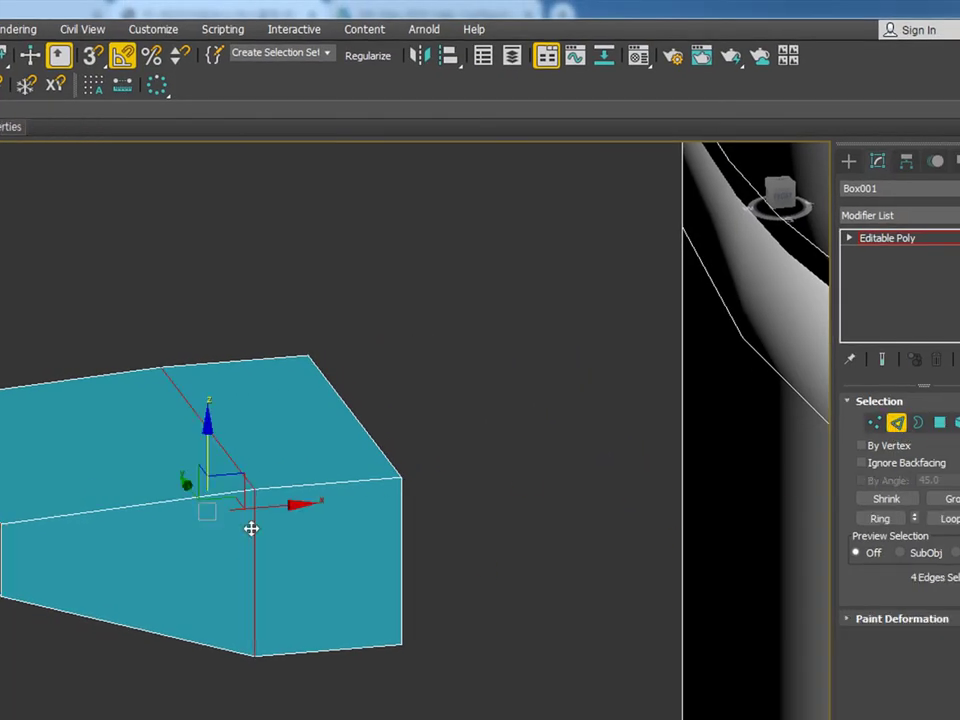
pyautogui.moveTo(269, 520)
pyautogui.keyDown('alt'); pyautogui.mouseDown(button='middle')
pyautogui.moveTo(283, 510)
pyautogui.moveTo(285, 568)
pyautogui.moveTo(211, 474)
pyautogui.mouseUp(button='middle'); pyautogui.keyUp('alt')
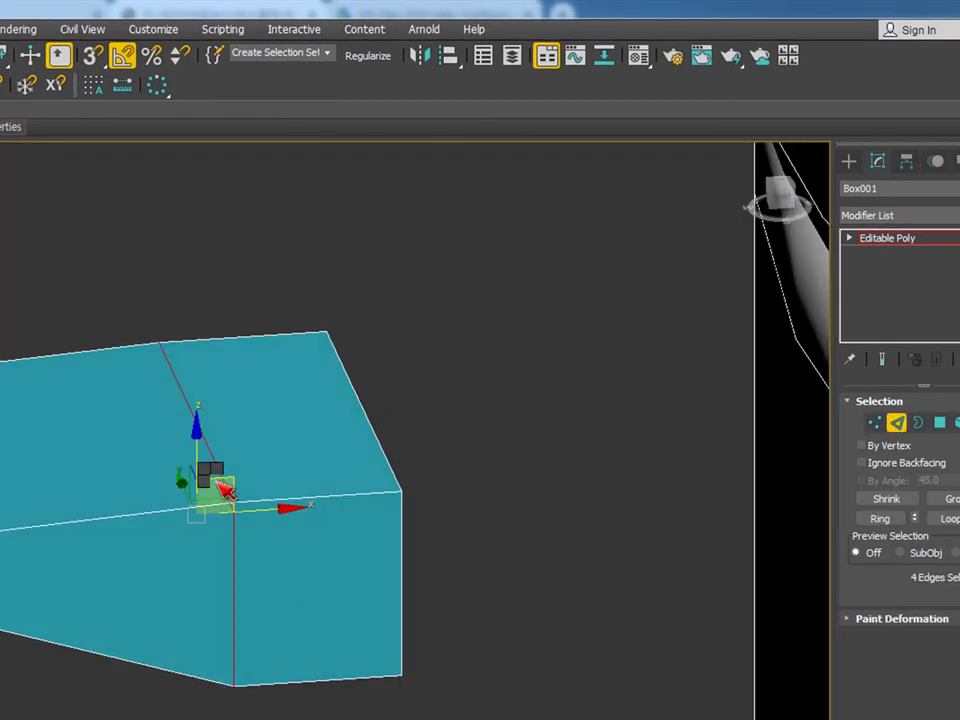
pyautogui.rightClick(211, 474)
pyautogui.click(56, 566)
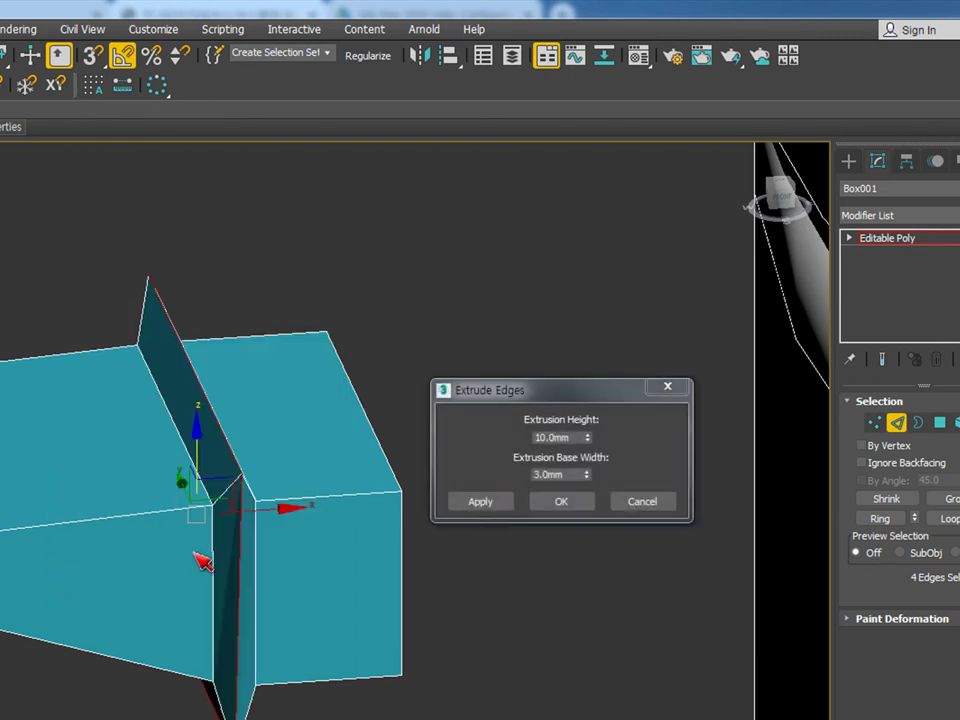
pyautogui.moveTo(590, 438); pyautogui.dragTo(591, 665)
pyautogui.moveTo(588, 474); pyautogui.dragTo(586, 467)
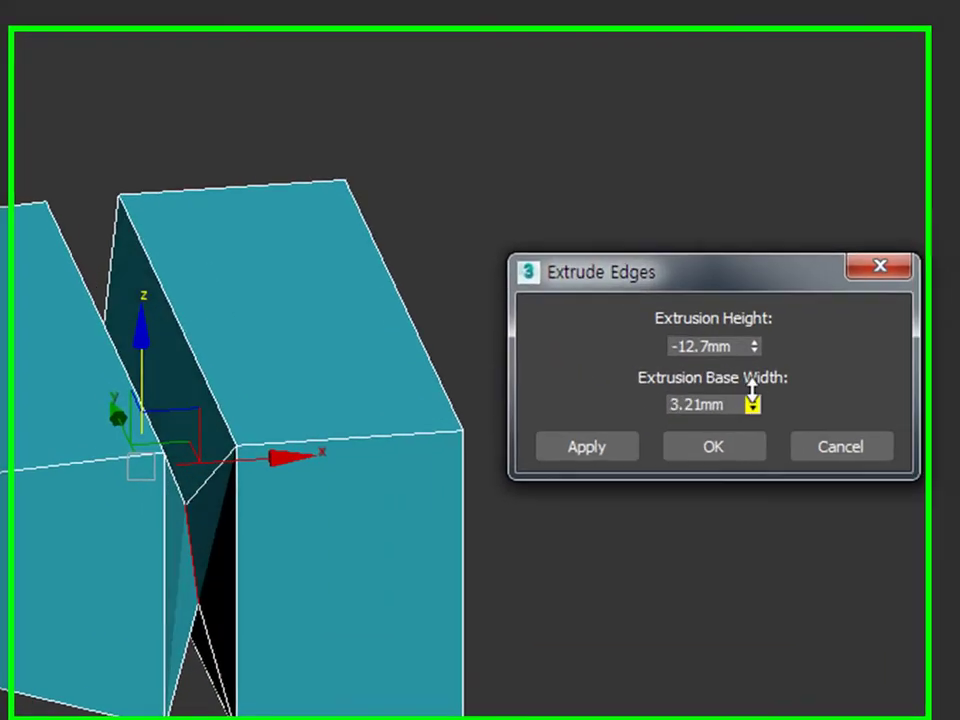
pyautogui.moveTo(752, 388); pyautogui.dragTo(843, 514)
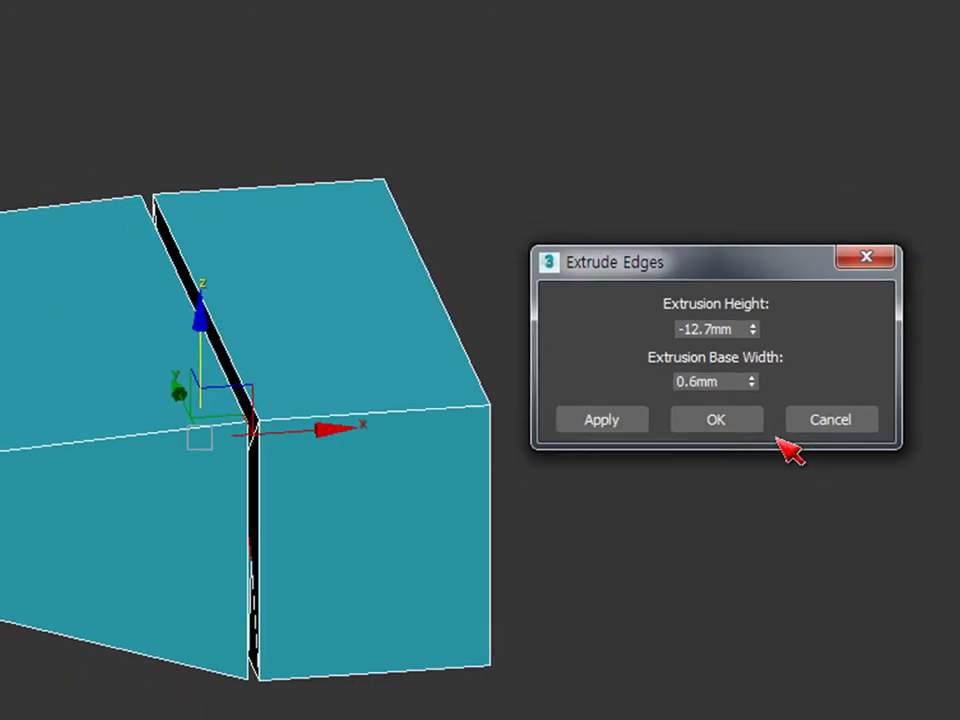
pyautogui.click(739, 437)
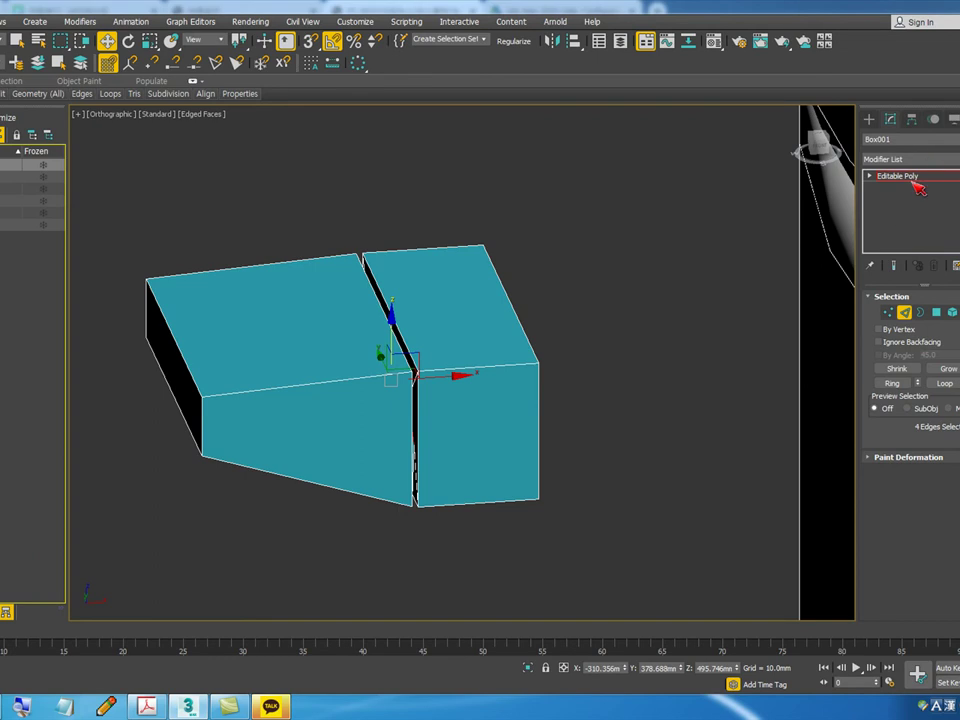
# Step: Try a MeshSmooth modifier on the grooved lever and undo it
pyautogui.click(912, 178)
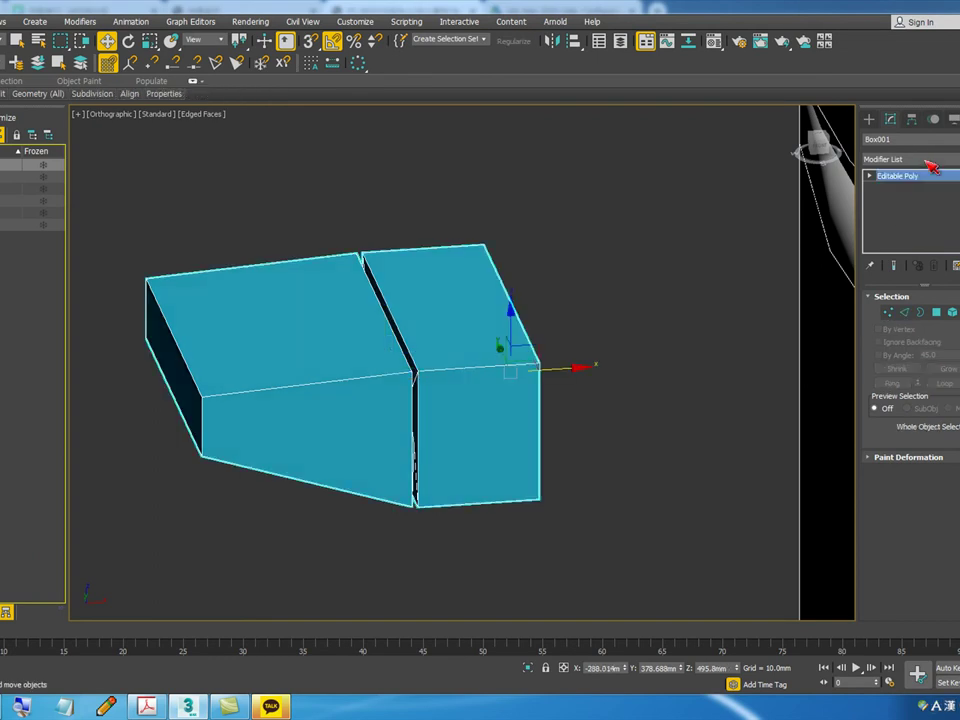
pyautogui.click(910, 159)
pyautogui.scroll(-10, 912, 250)
pyautogui.click(914, 252)
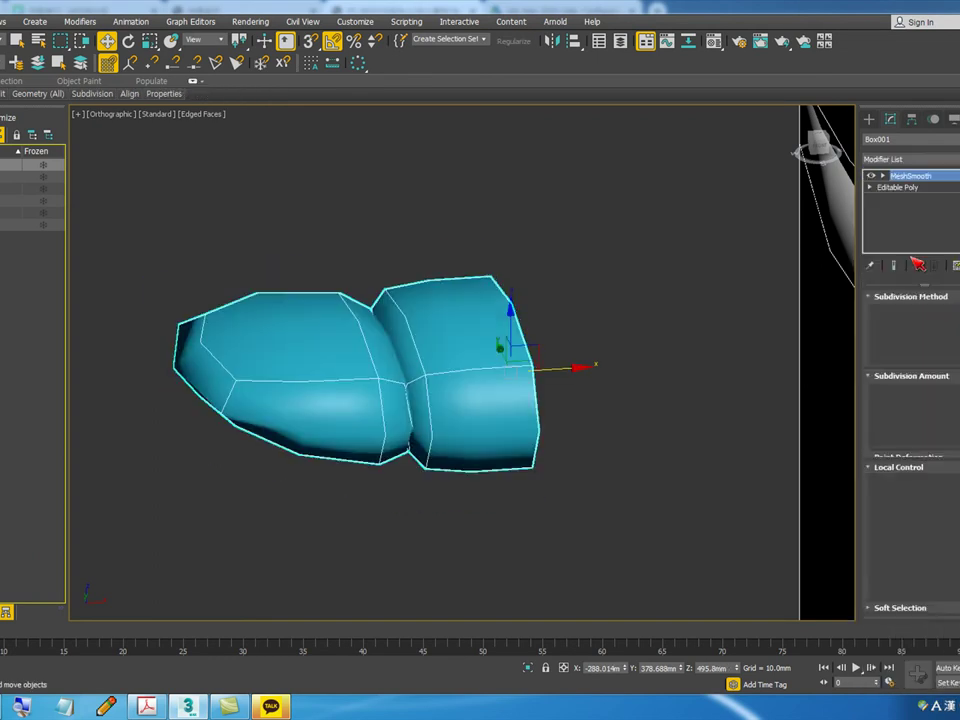
pyautogui.hotkey('ctrl', 'z')
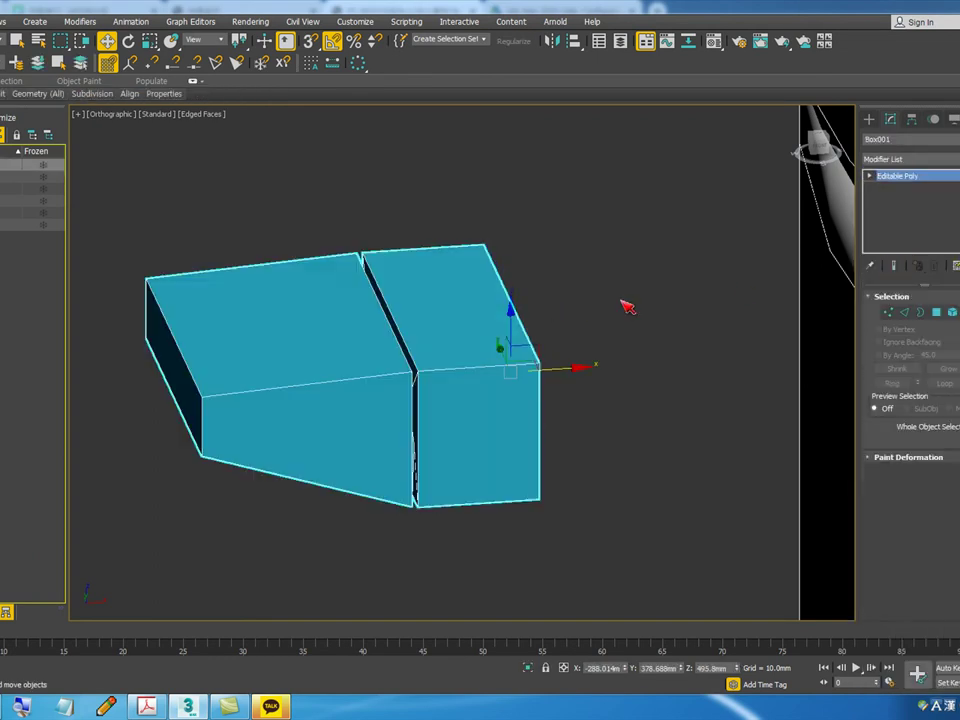
# Step: Add supporting edge loops with Swift Loop near both lever sides, the outer end and on each side of the groove
pyautogui.click(4, 94)
pyautogui.keyDown('alt'); pyautogui.moveTo(250, 300); pyautogui.dragTo(281, 306, button='middle'); pyautogui.keyUp('alt')
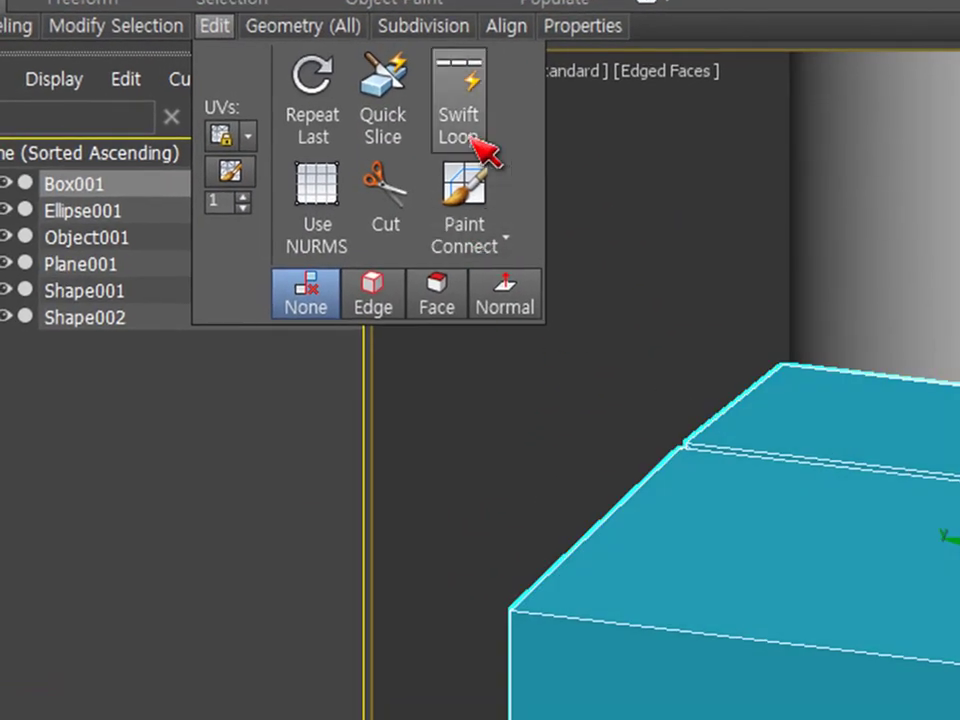
pyautogui.click(290, 138)
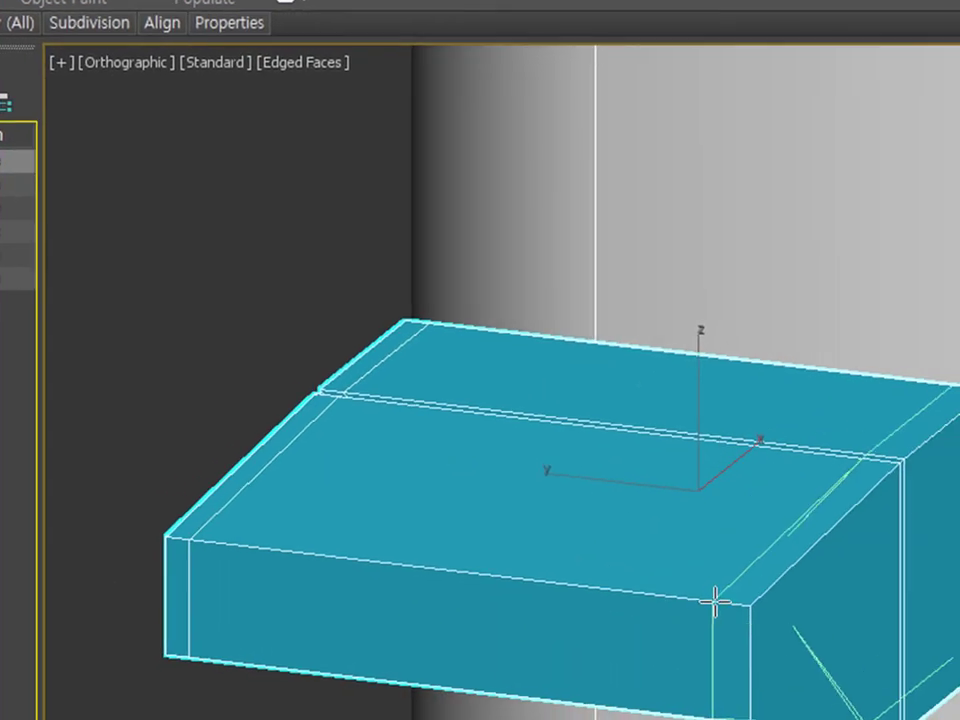
pyautogui.keyDown('alt'); pyautogui.moveTo(714, 601); pyautogui.dragTo(349, 636, button='middle'); pyautogui.keyUp('alt')
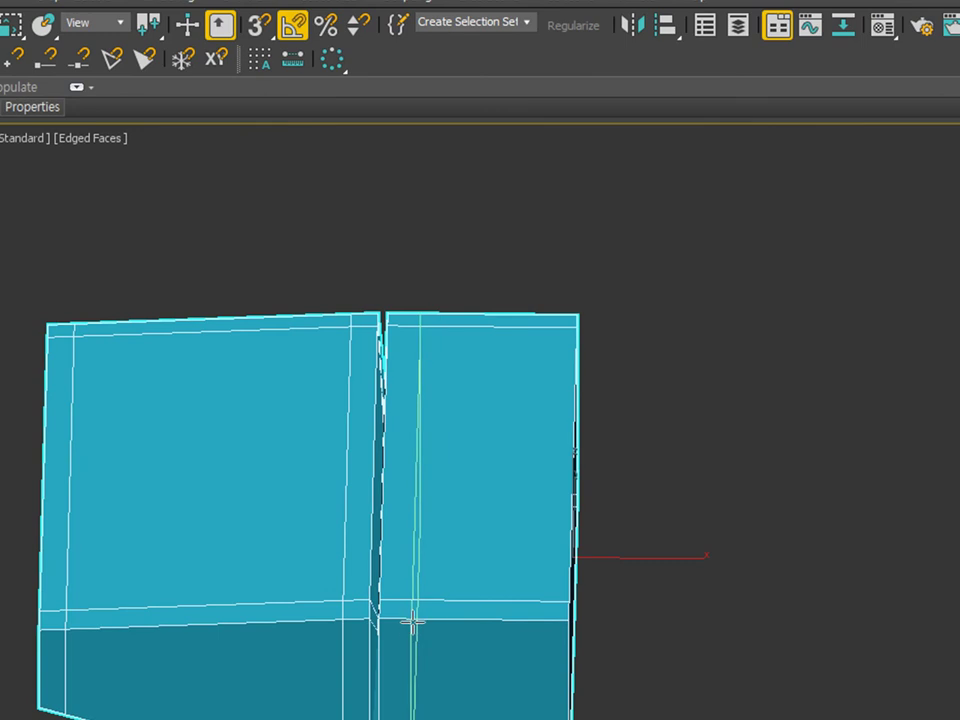
pyautogui.keyDown('alt'); pyautogui.moveTo(407, 643); pyautogui.dragTo(441, 649, button='middle'); pyautogui.keyUp('alt')
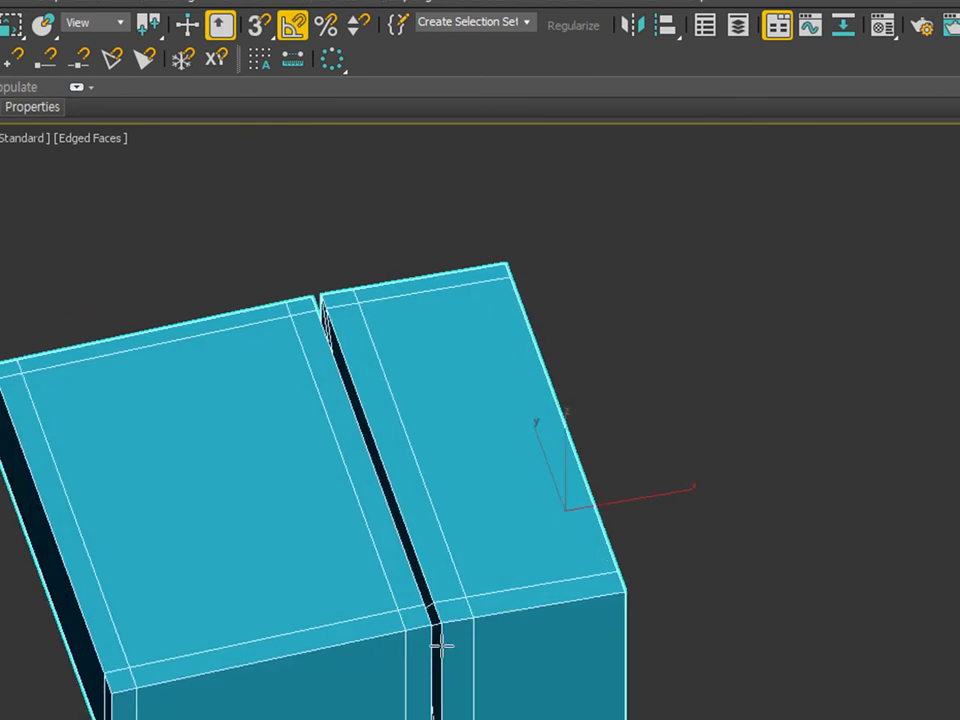
pyautogui.scroll(3, 418, 621)
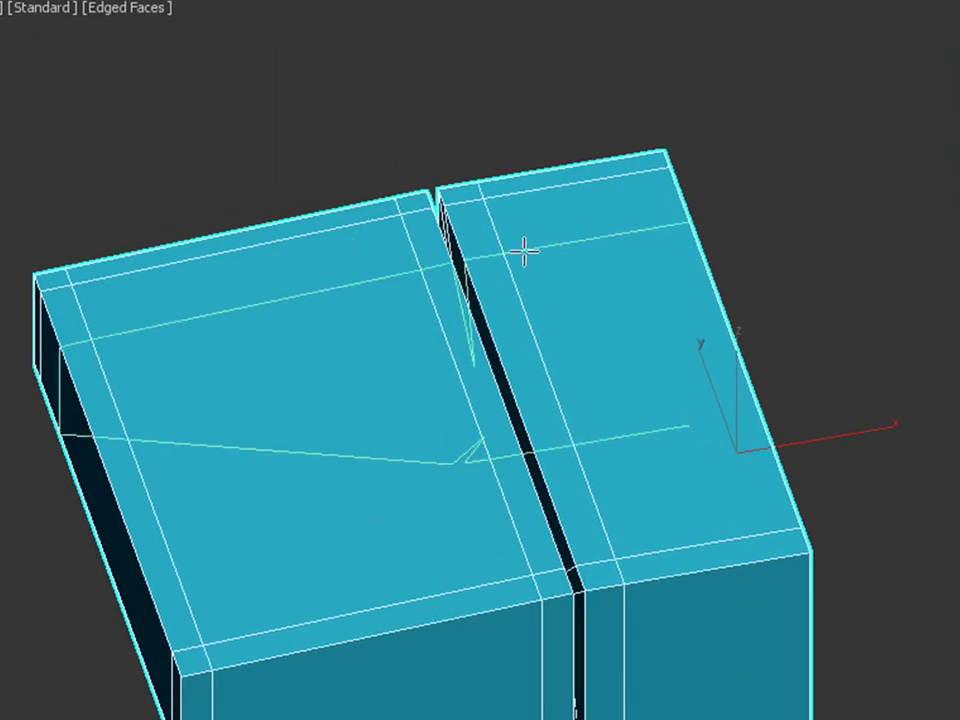
pyautogui.scroll(2, 71, 276)
pyautogui.scroll(-2, 744, 447)
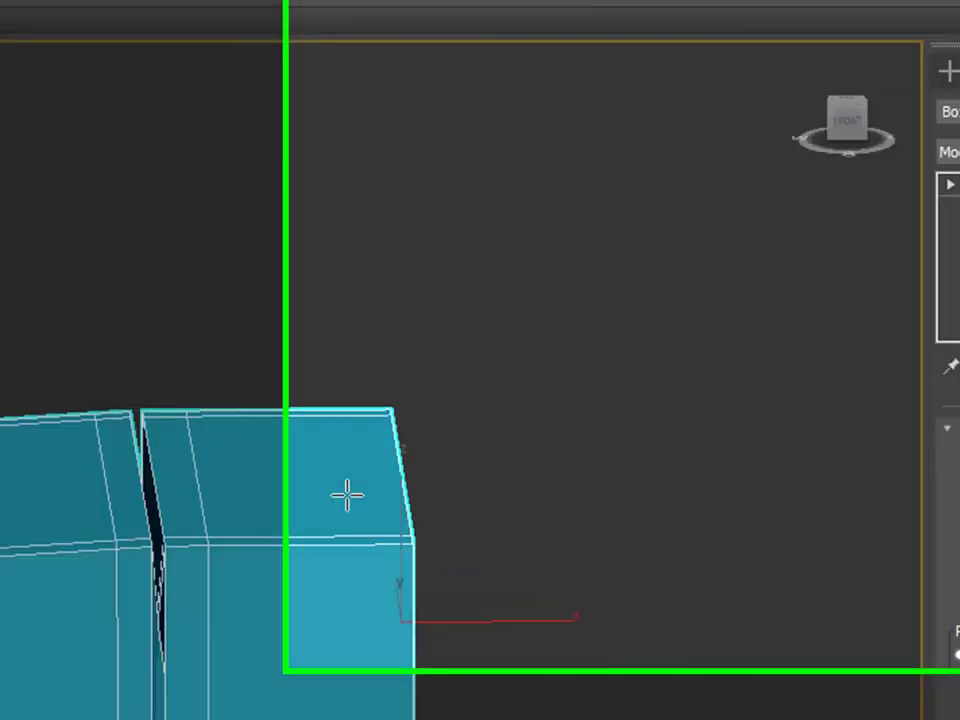
pyautogui.keyDown('alt'); pyautogui.moveTo(64, 504); pyautogui.dragTo(175, 544, button='middle'); pyautogui.keyUp('alt')
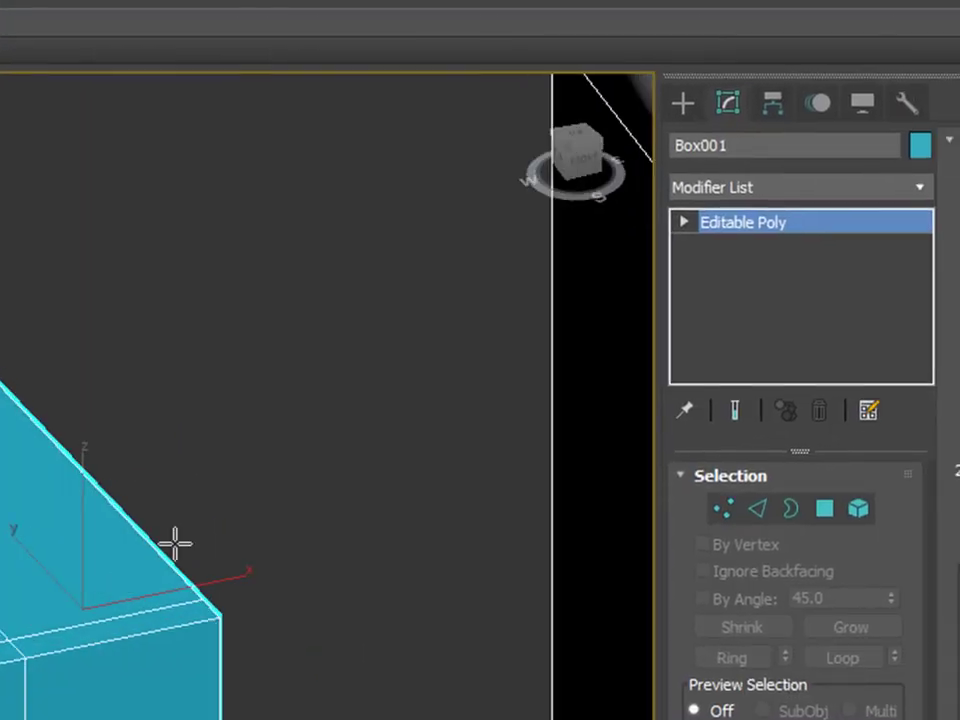
# Step: Apply a MeshSmooth modifier to the lever with its added edge loops and check it against the tank
pyautogui.click(873, 196)
pyautogui.press('m')
pyautogui.press('m')
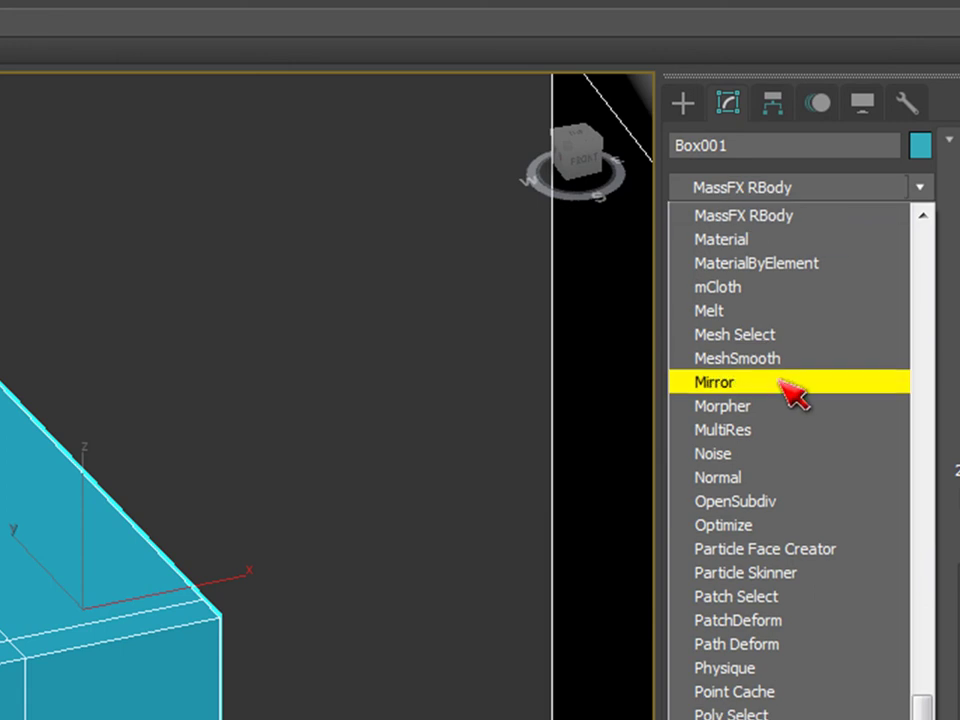
pyautogui.click(795, 358)
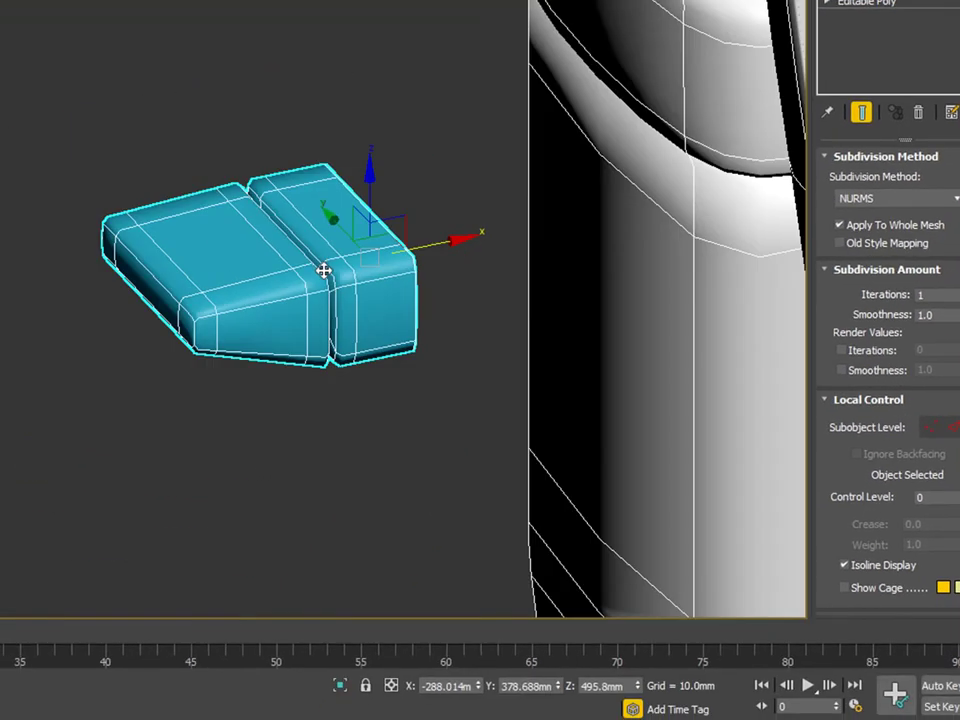
pyautogui.keyDown('alt'); pyautogui.moveTo(149, 415); pyautogui.dragTo(195, 428, button='middle'); pyautogui.keyUp('alt')
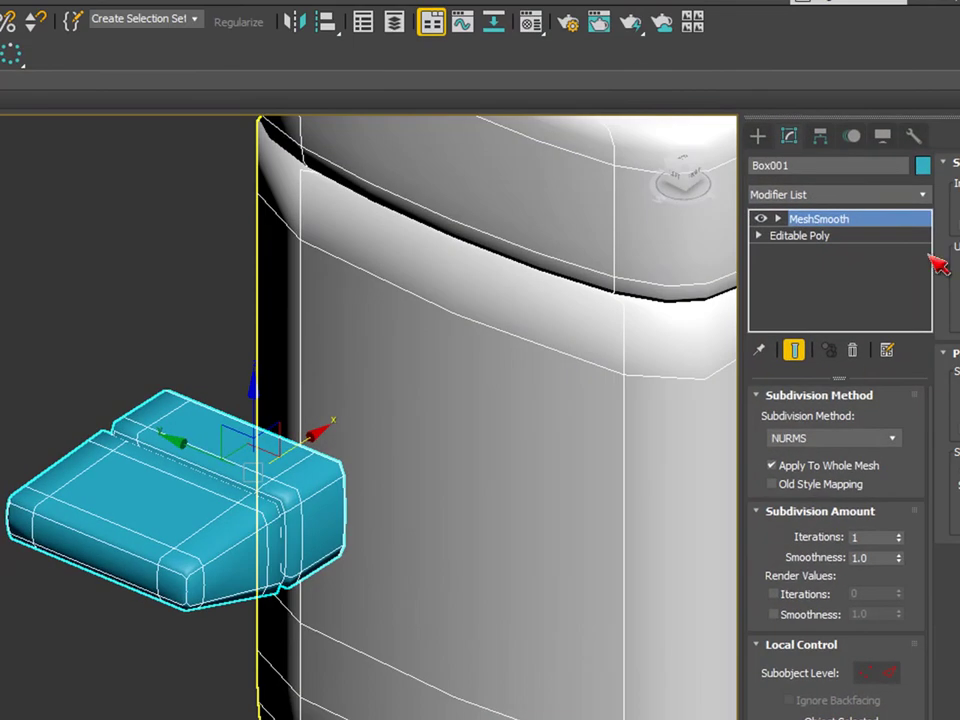
pyautogui.scroll(-5, 161, 467)
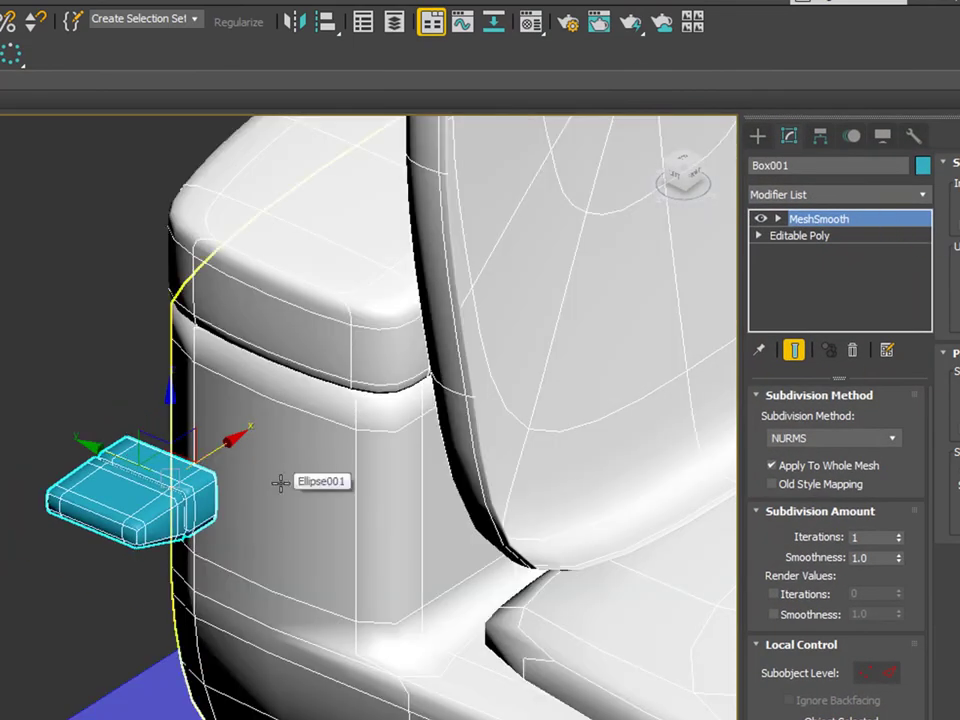